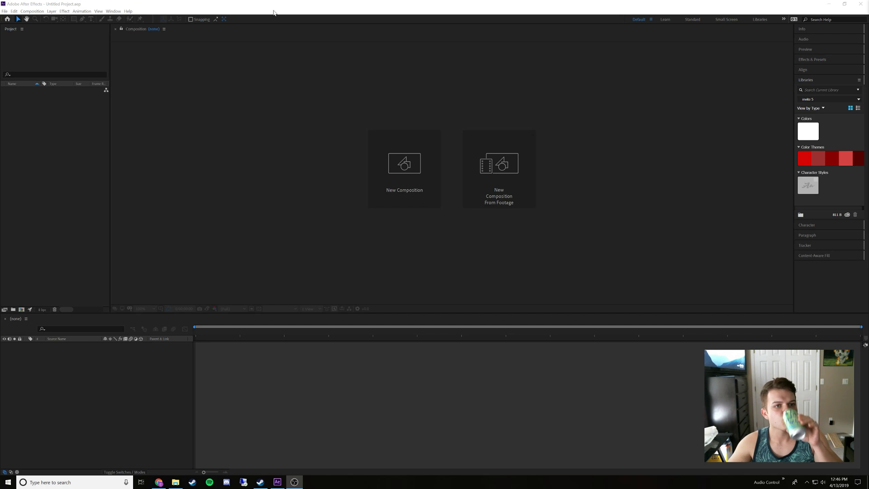
click(272, 6)
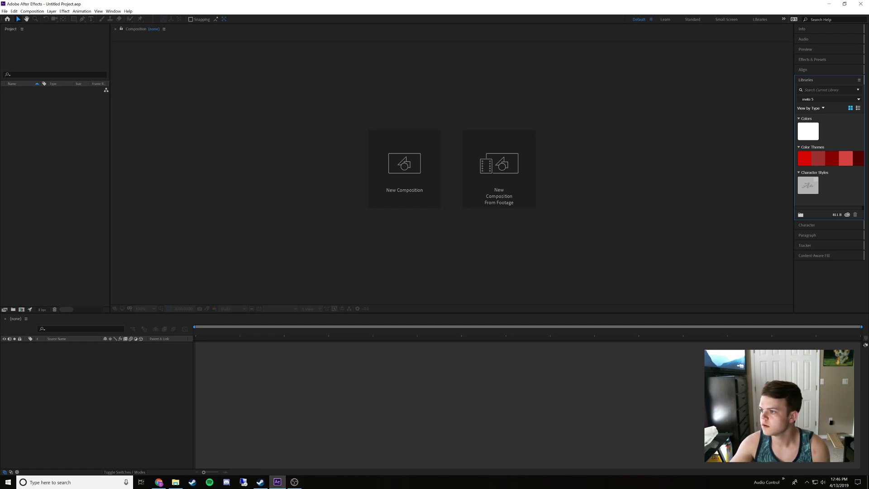
key(alt+Tab)
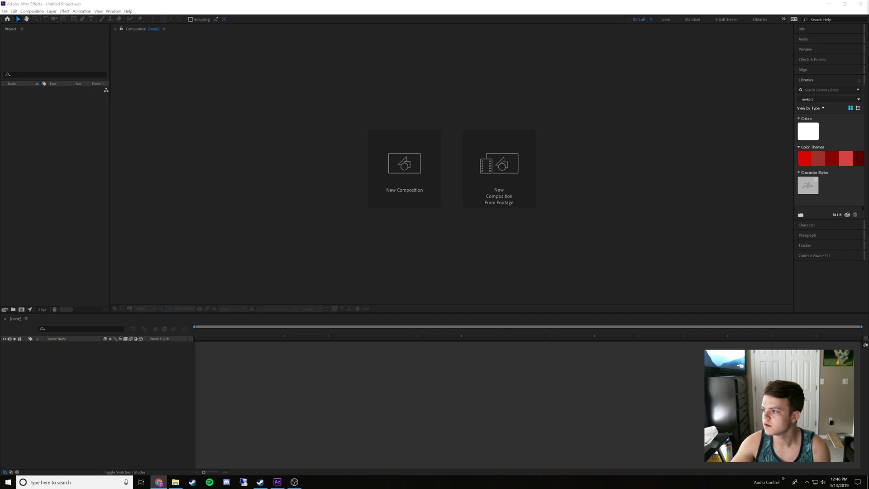
click(218, 147)
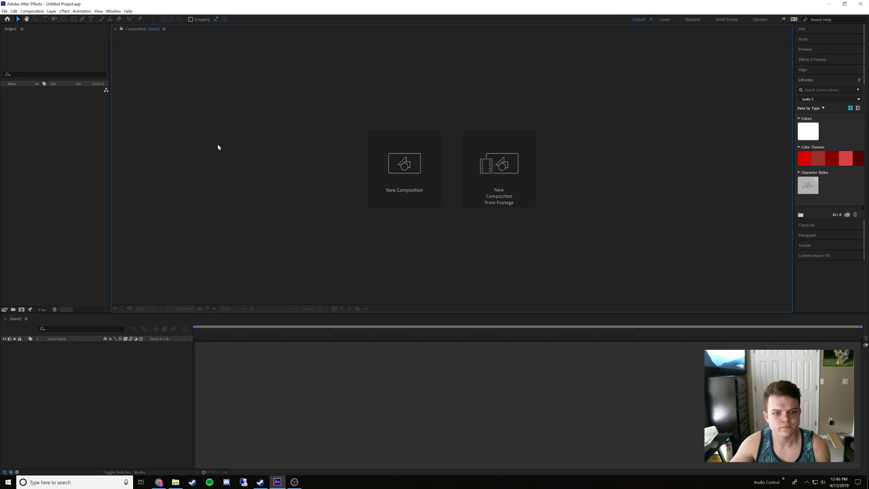
Import nkgq11bj40s21.mp4 from the Downloads folder, sorted by date modified, into the After Effects project
click(175, 481)
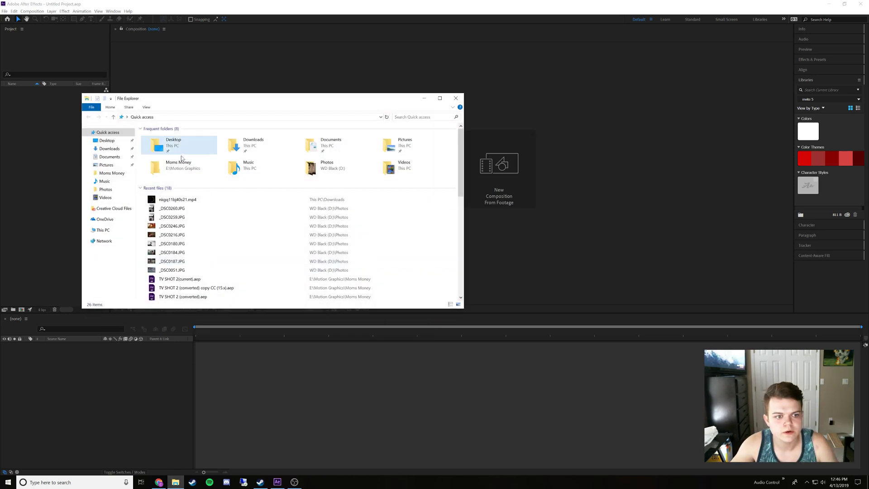
click(109, 149)
scroll(194, 213, down, 5)
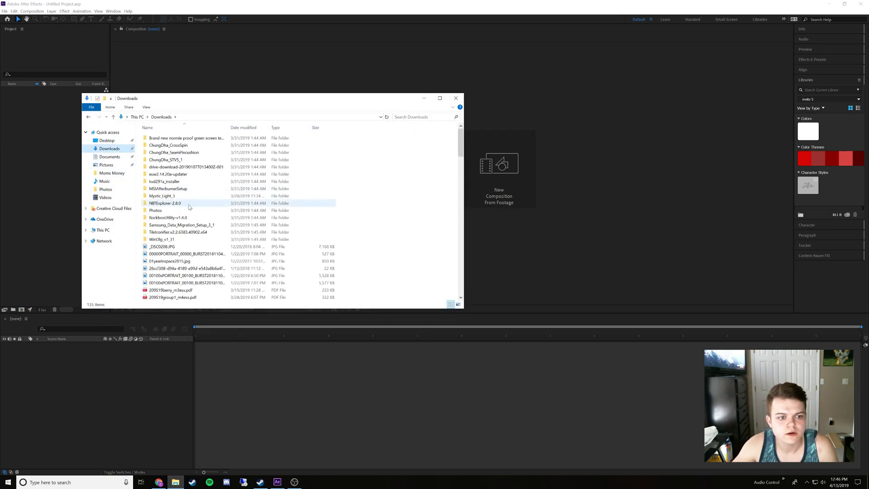
click(243, 127)
click(244, 127)
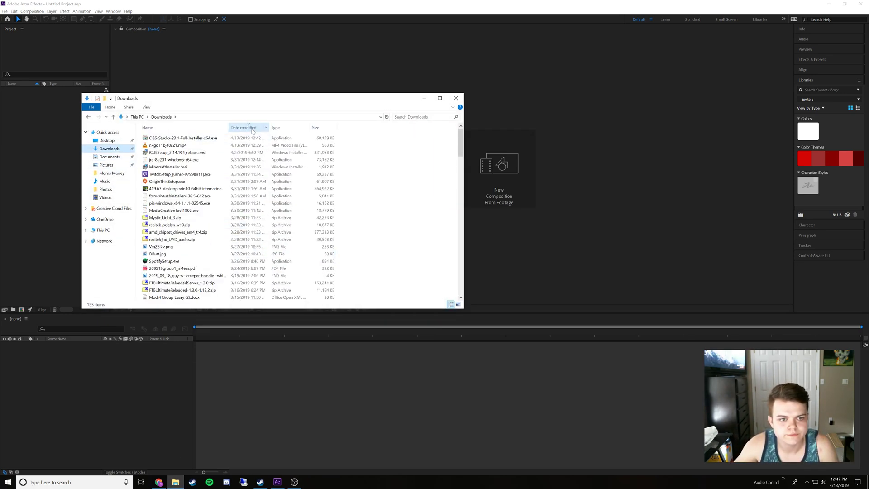
click(161, 146)
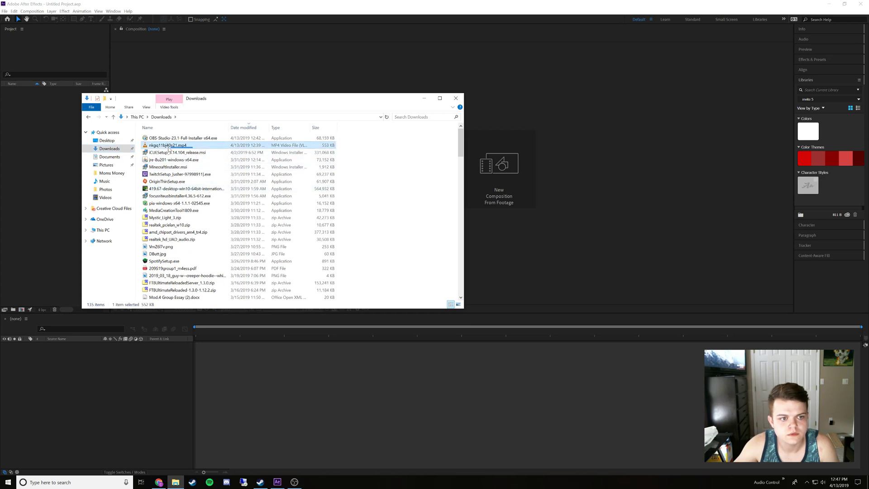
click(423, 98)
click(423, 100)
key(ctrl+v)
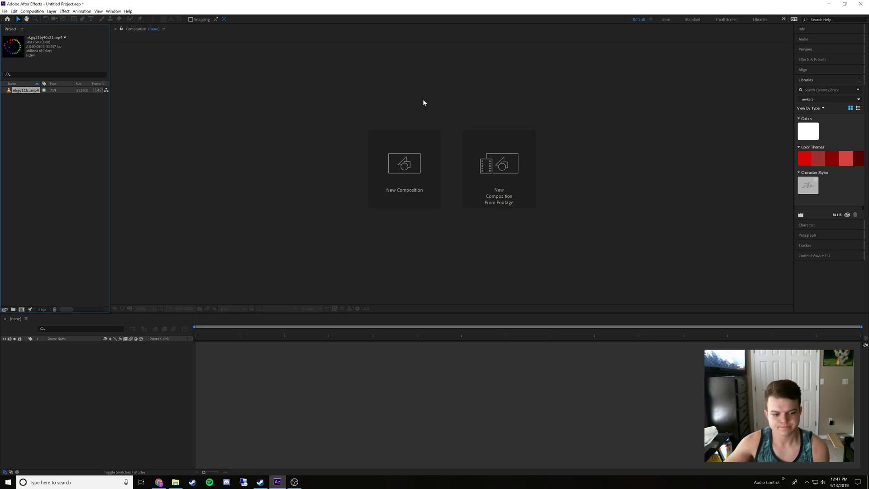
Play and pause nkgq11bj40s21.mp4 in VLC media player to examine the reference animation, and return to After Effects
click(175, 482)
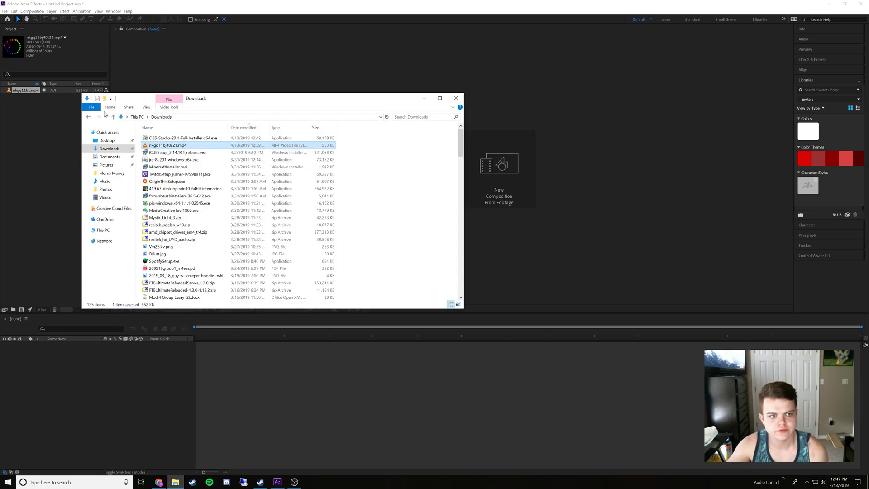
double_click(161, 146)
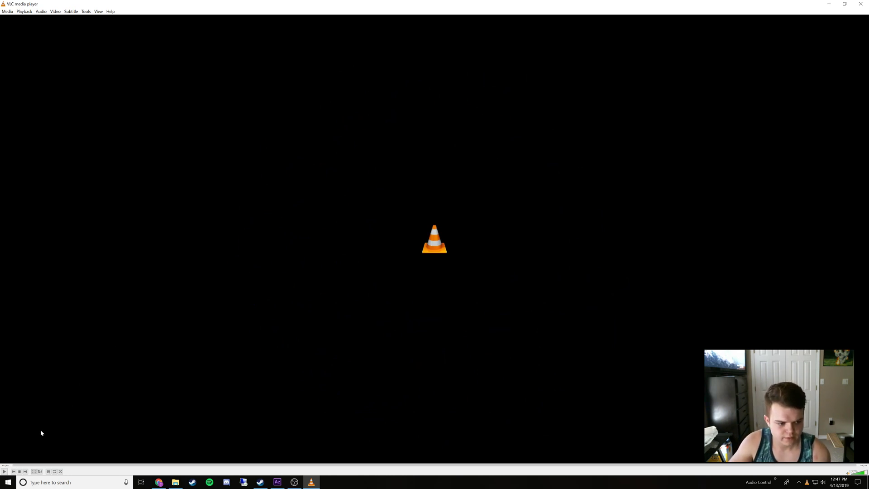
click(5, 471)
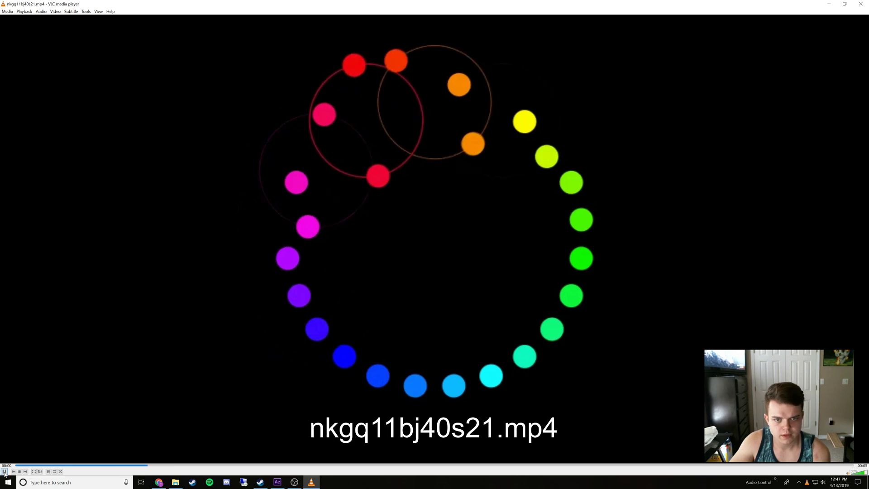
click(4, 472)
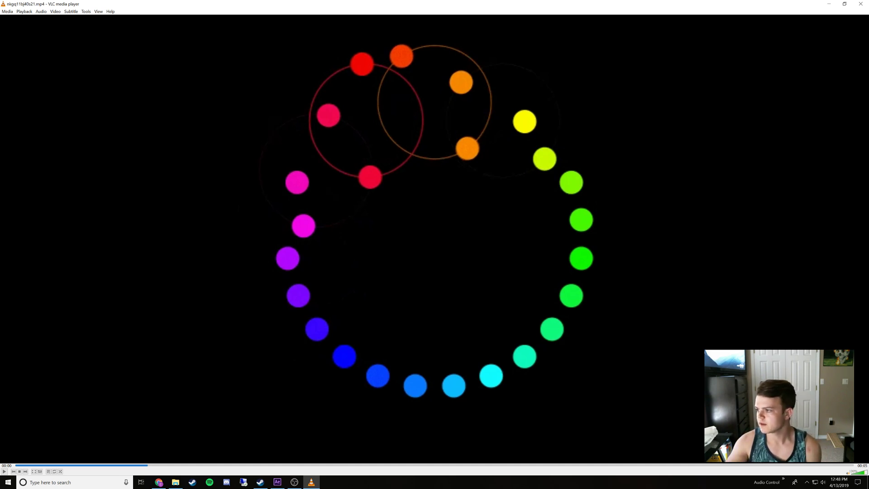
key(alt+Tab)
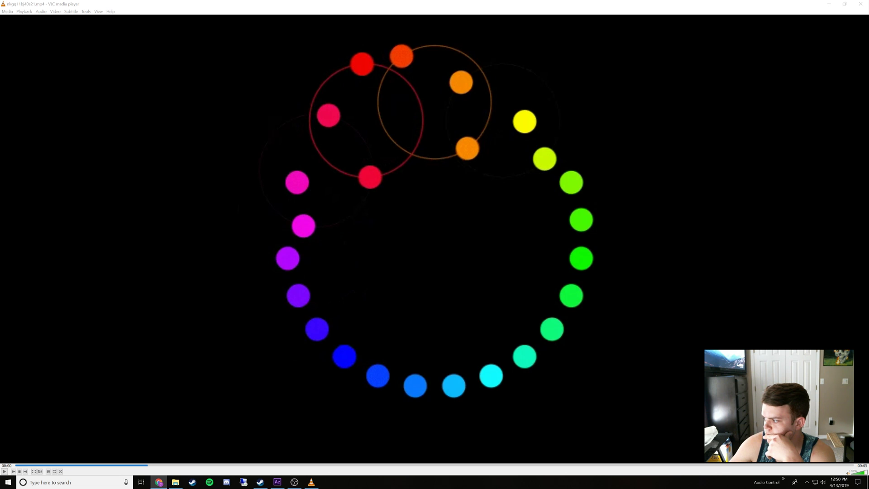
key(alt+Tab)
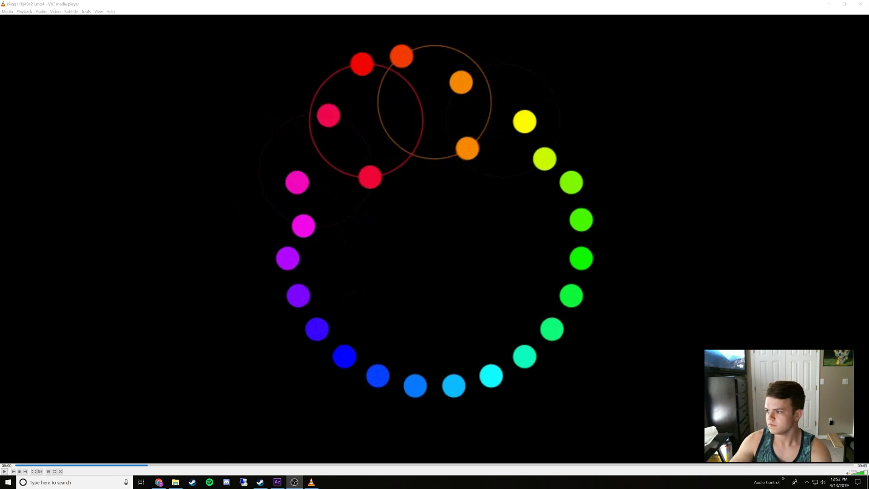
click(826, 5)
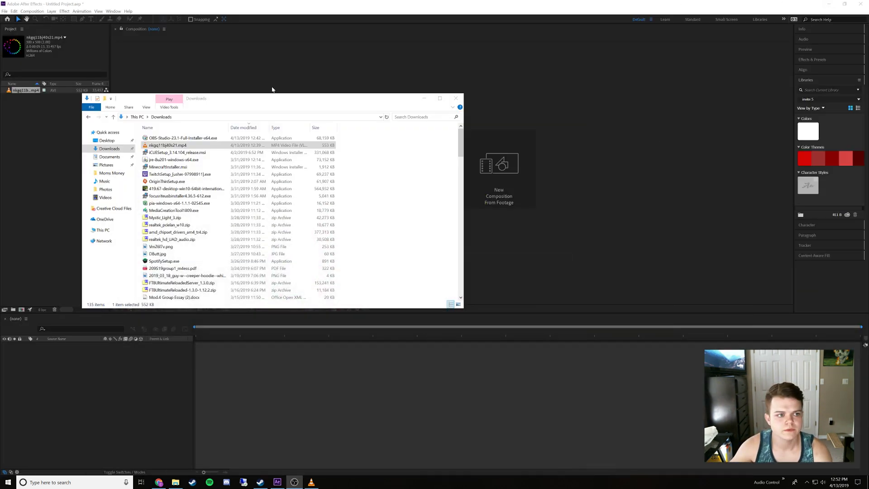
click(424, 98)
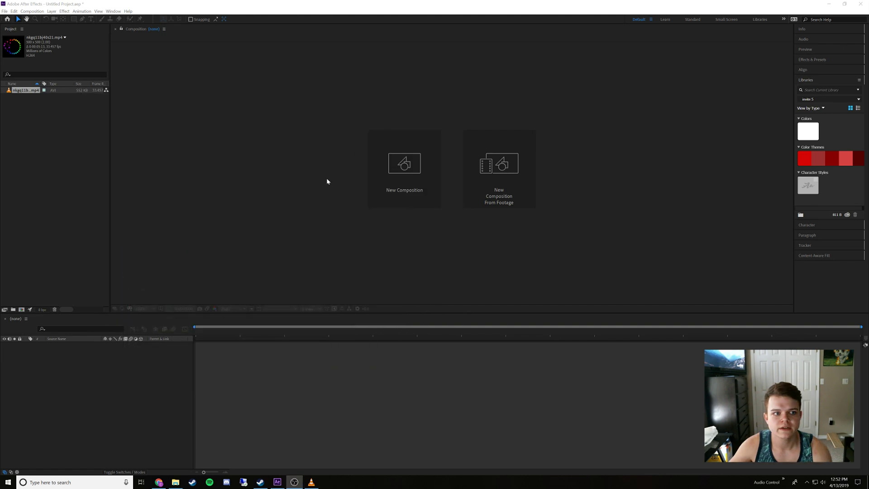
Start a new composition with the aspect ratio unlocked and a size of 2000 by 2000 px
click(401, 165)
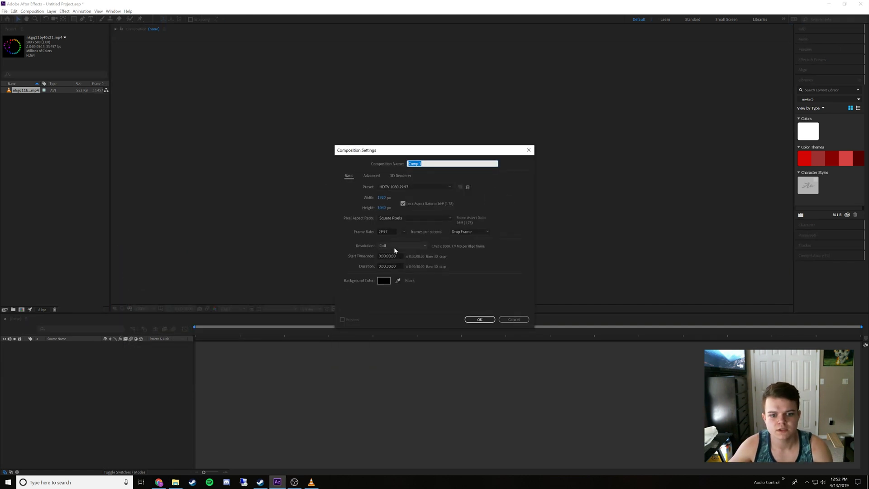
click(383, 198)
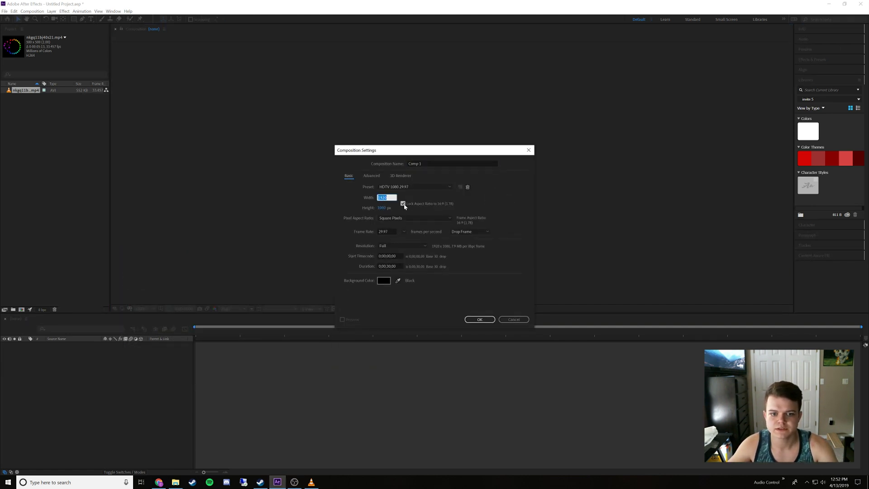
click(402, 204)
click(383, 197)
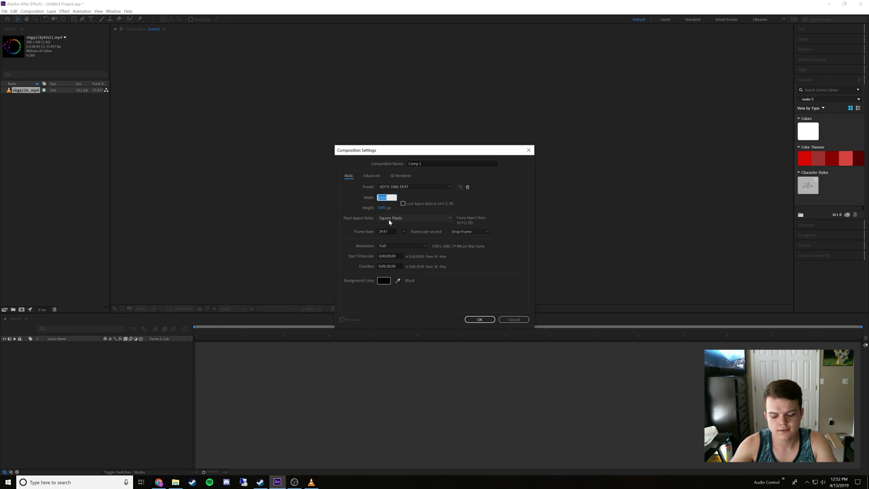
text(2000)
key(Tab)
text(2000)
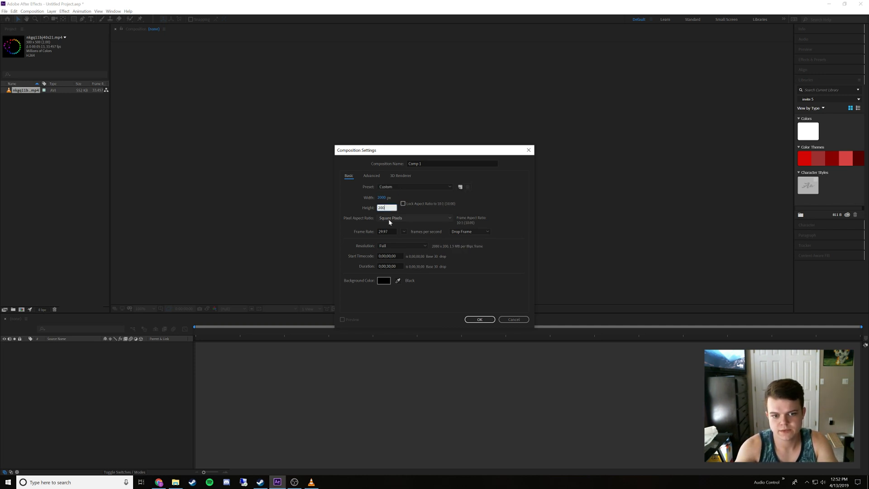
click(466, 260)
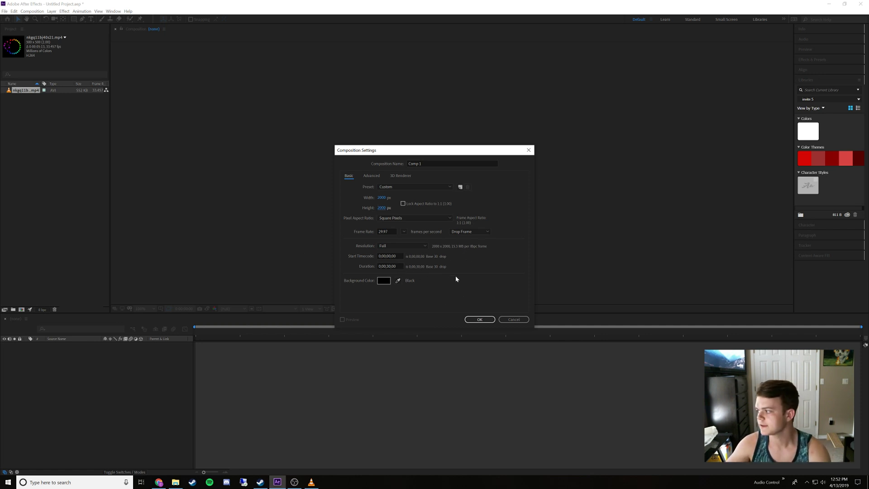
Name the composition Binary Wave, create it, and fit the whole frame in the viewer at 50% magnification
click(439, 163)
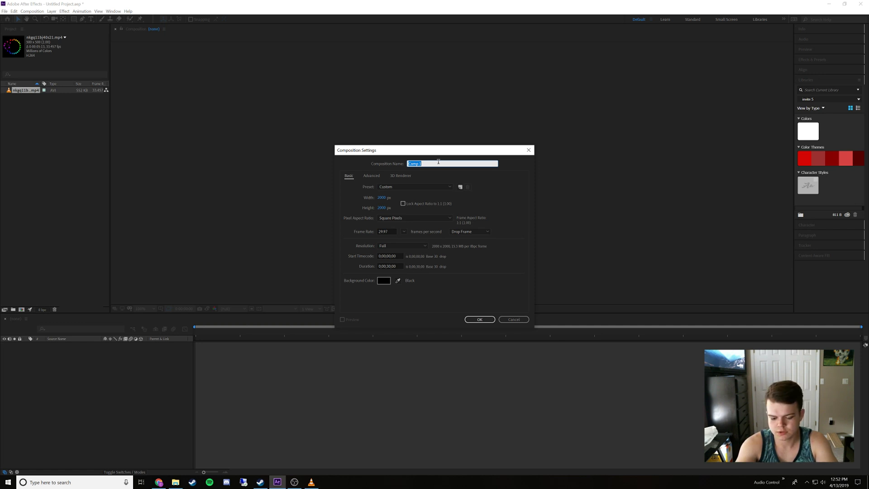
text(B)
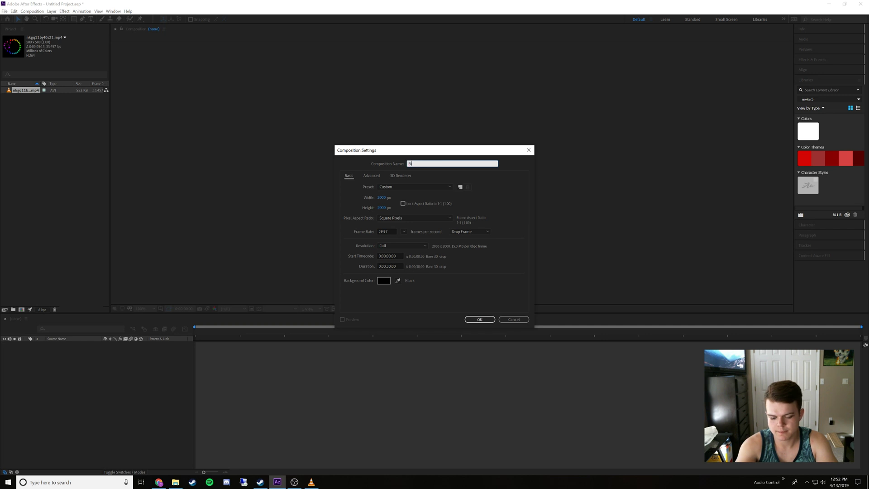
text(inary Wav)
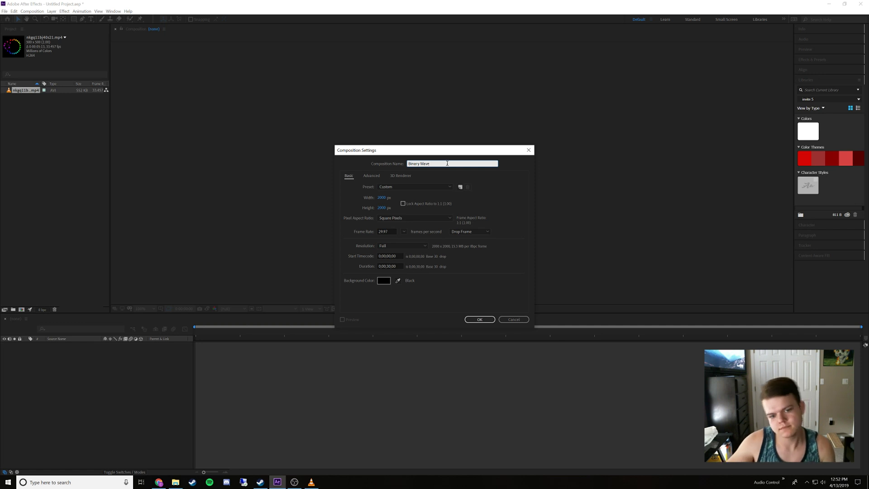
text(e)
click(473, 319)
click(467, 320)
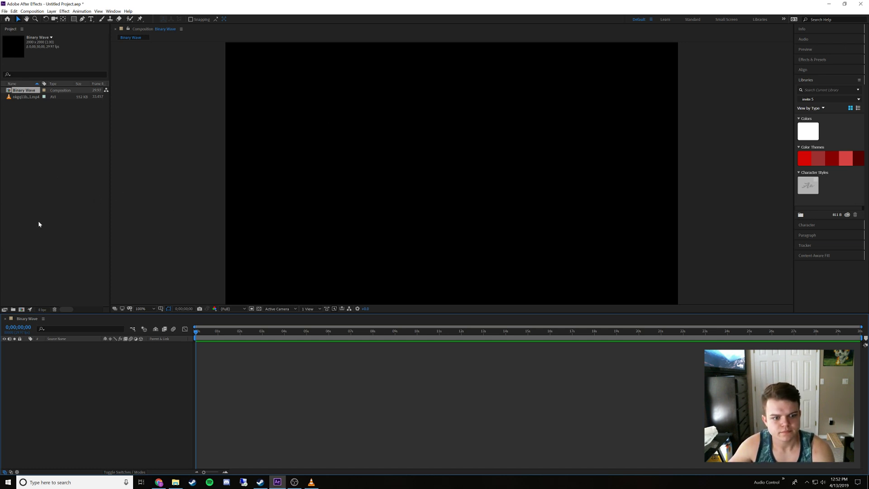
scroll(360, 212, down, 3)
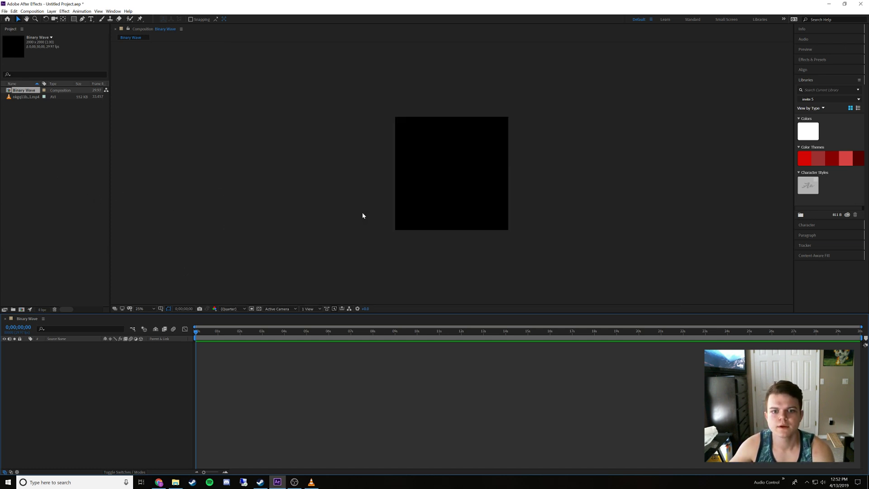
scroll(362, 215, up, 2)
scroll(362, 216, down, 2)
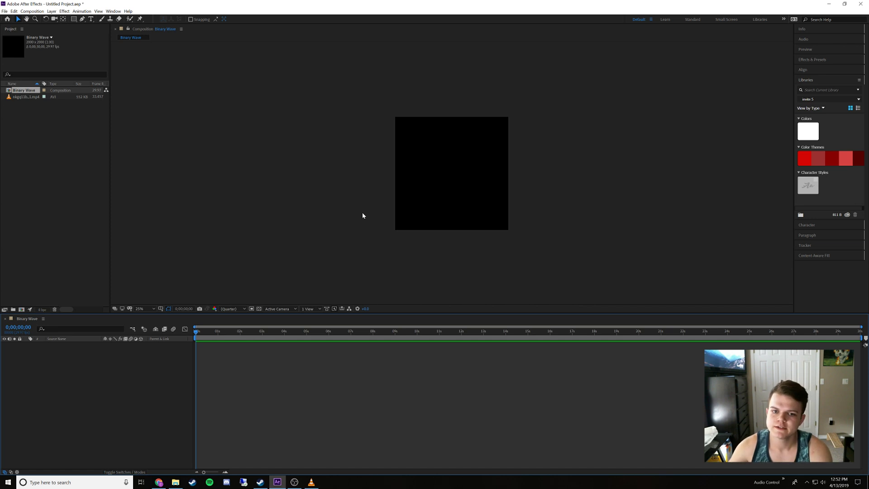
scroll(362, 215, up, 1)
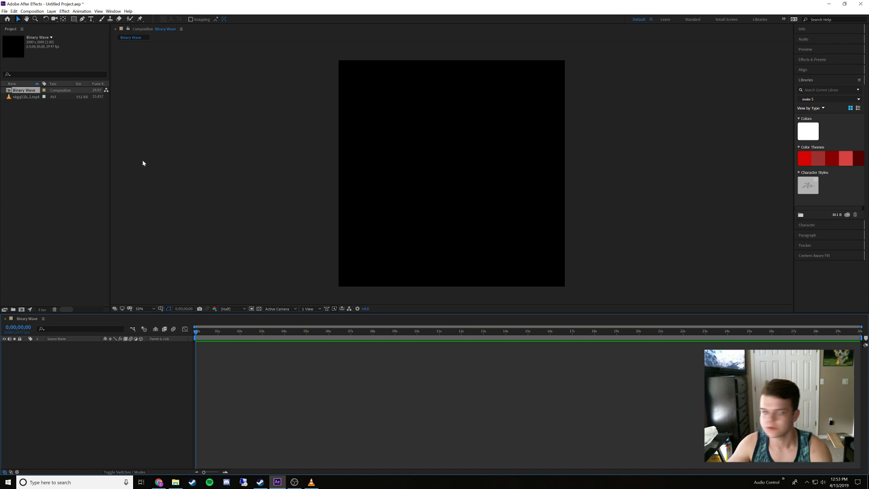
Switch to VLC media player to review the paused reference animation, and return to After Effects
click(311, 482)
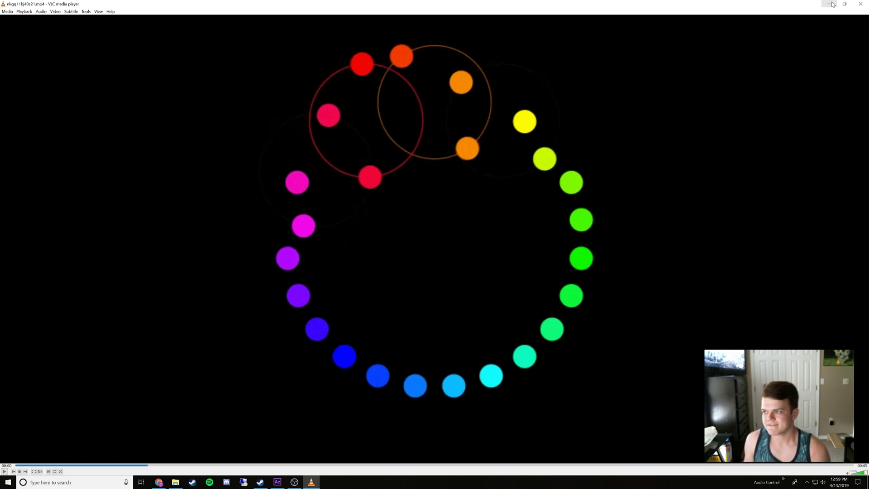
key(alt+Tab)
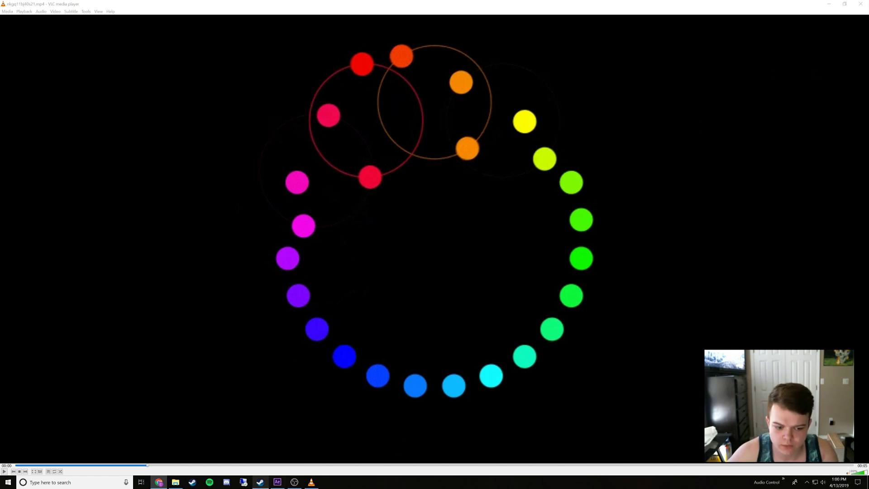
click(277, 481)
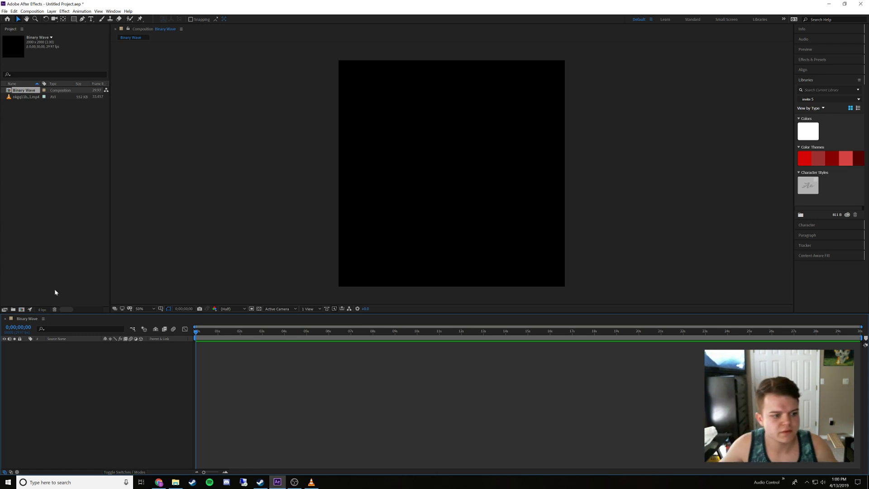
right_click(57, 365)
mouse_move(104, 365)
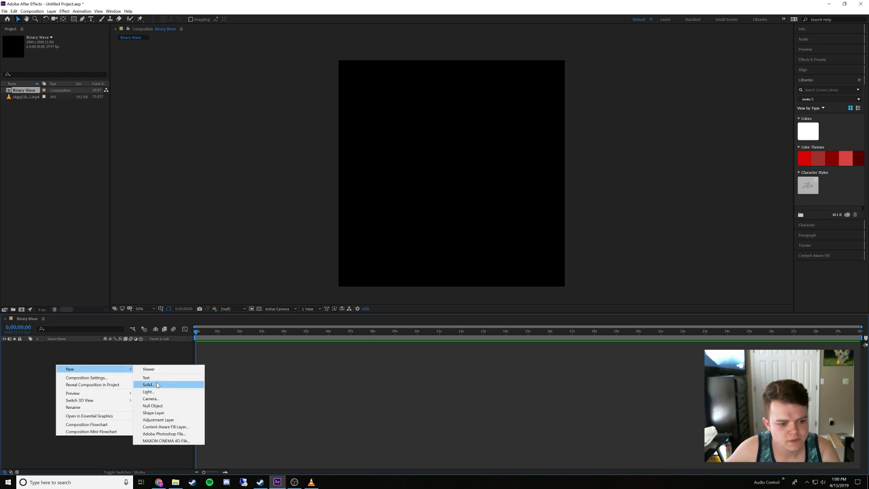
click(149, 361)
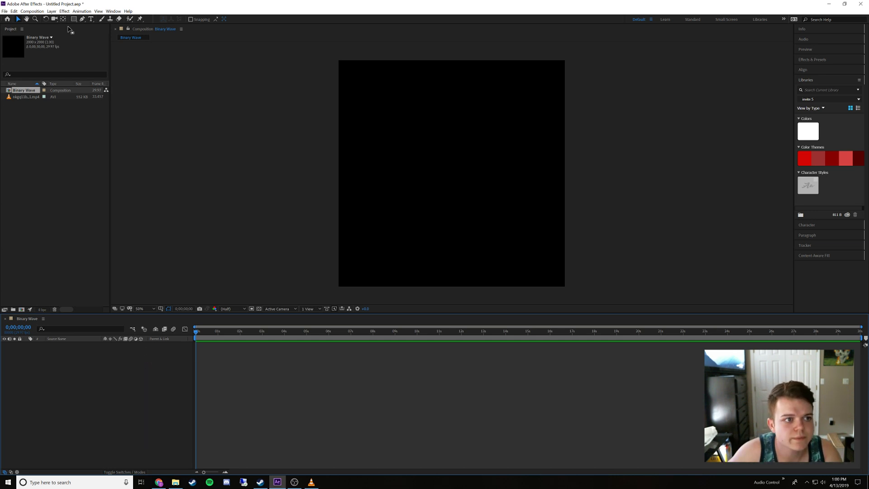
Draw a red-filled circle with the Ellipse tool around the composition's centre, spanning about 70% of the frame width
drag(74, 19, 92, 34)
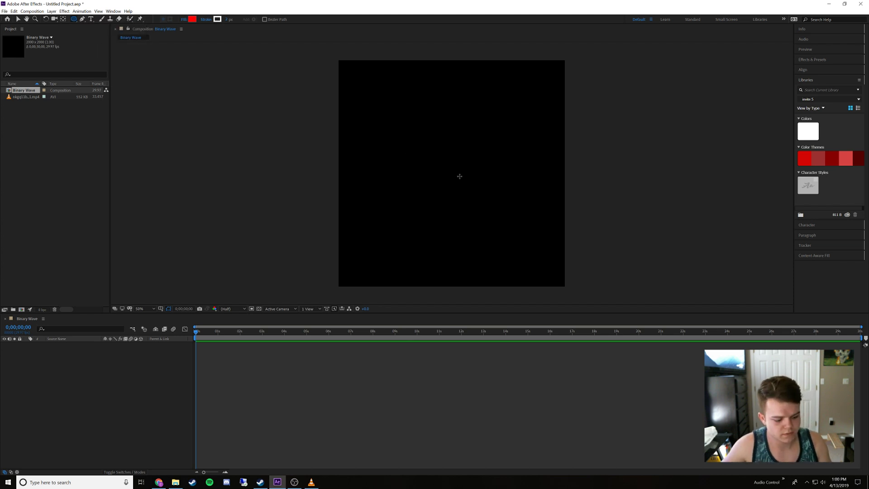
drag(455, 174, 532, 249)
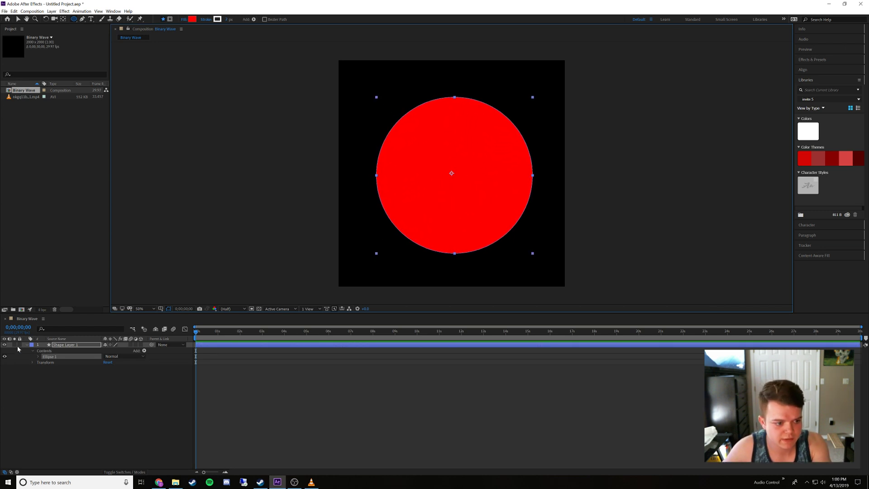
Set the red circle's ellipse path size to 1300 by 1300 with its proportions linked
click(38, 356)
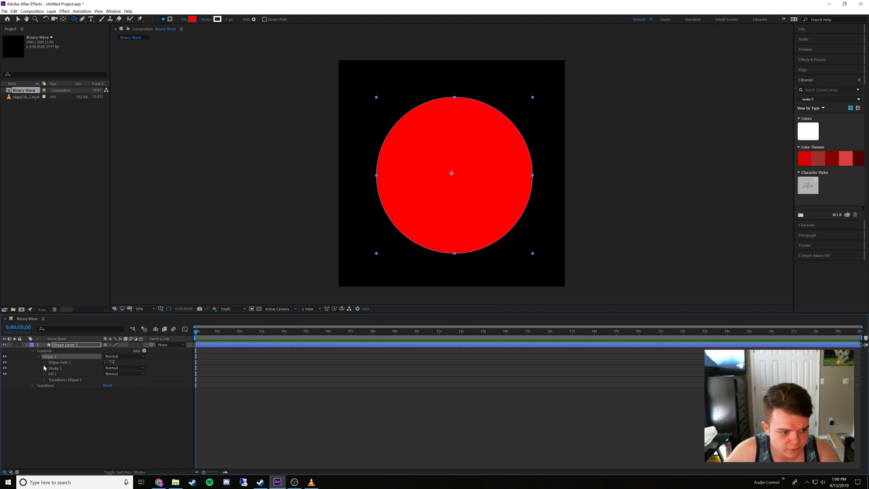
click(44, 380)
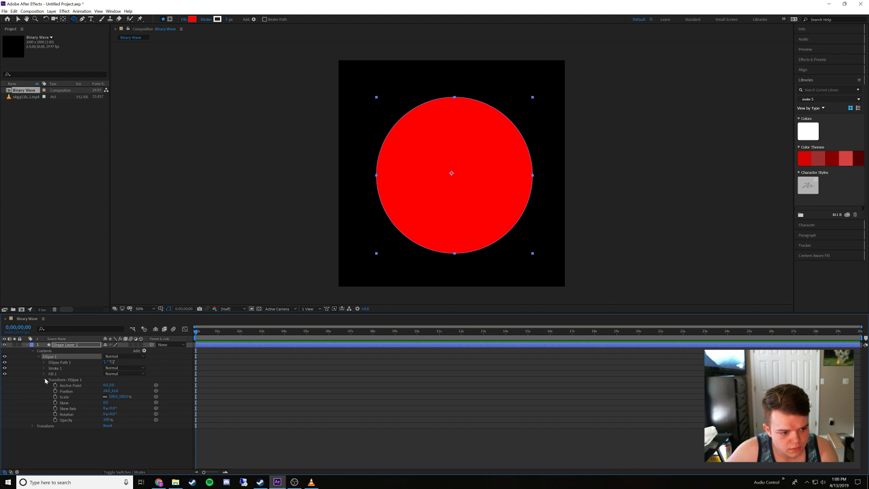
click(44, 362)
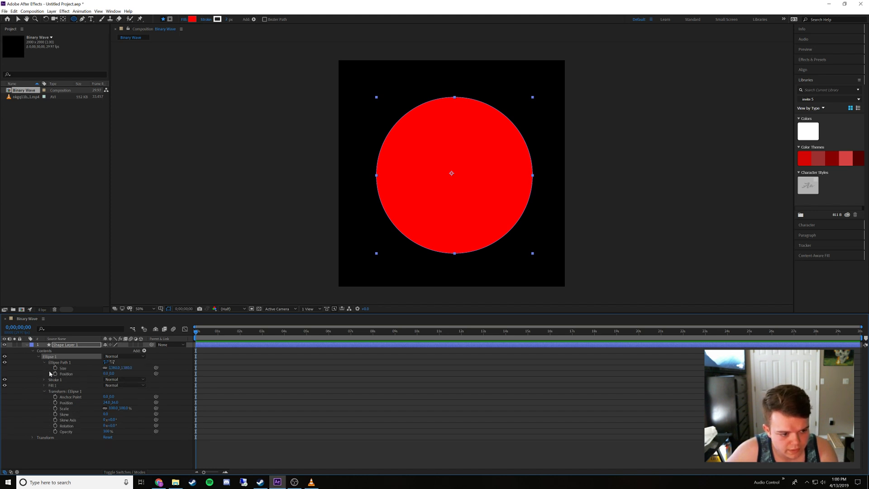
click(112, 367)
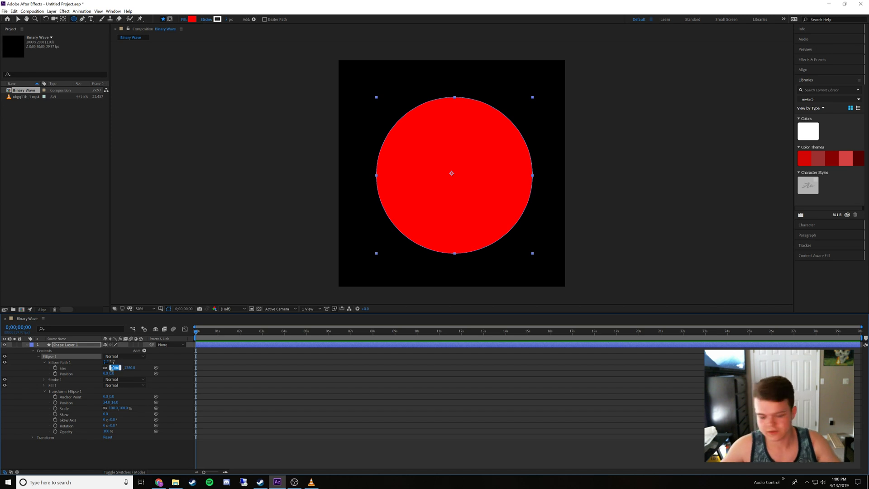
text(1300)
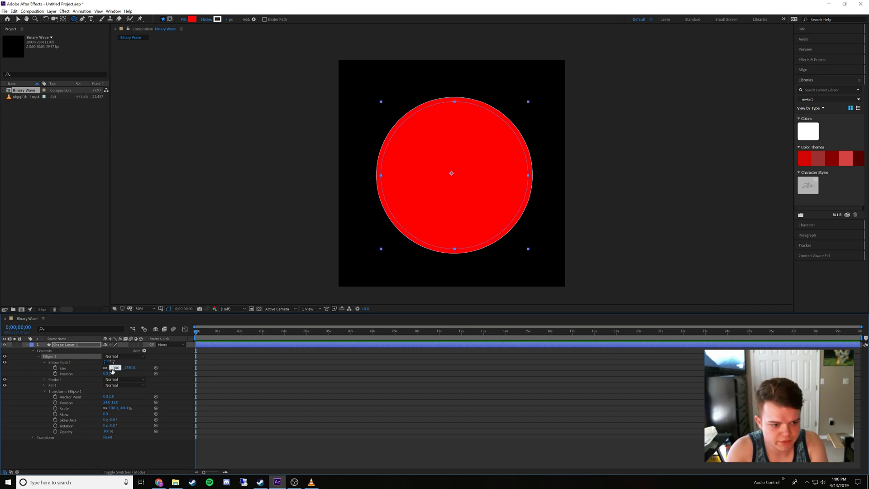
key(Return)
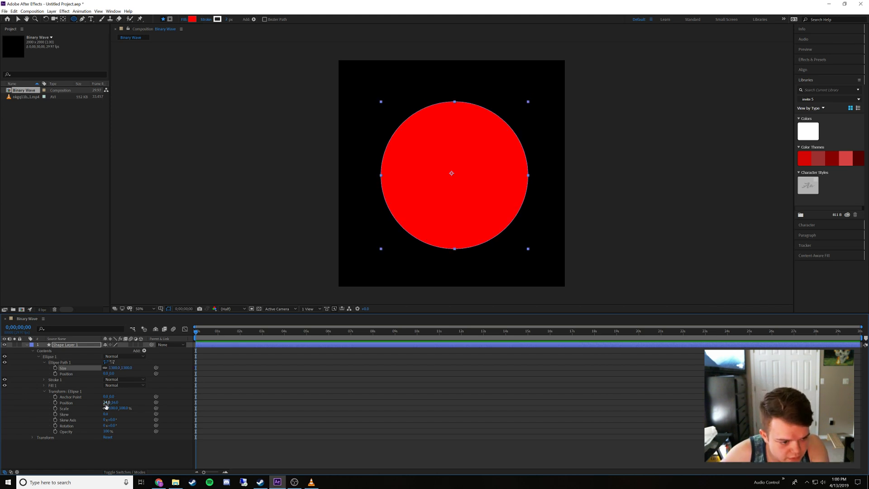
Centre the red circle in the composition by setting its ellipse transform position to 0, 0
click(105, 403)
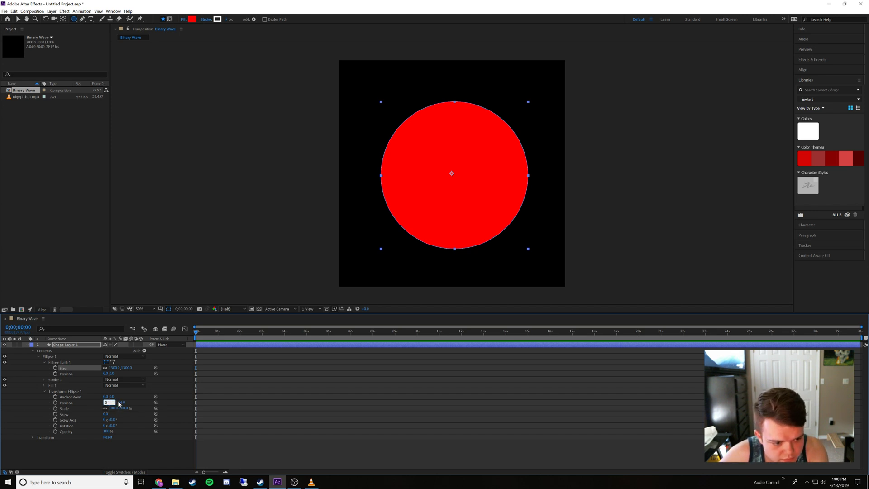
text(0)
key(Return)
click(119, 402)
text(0)
key(Return)
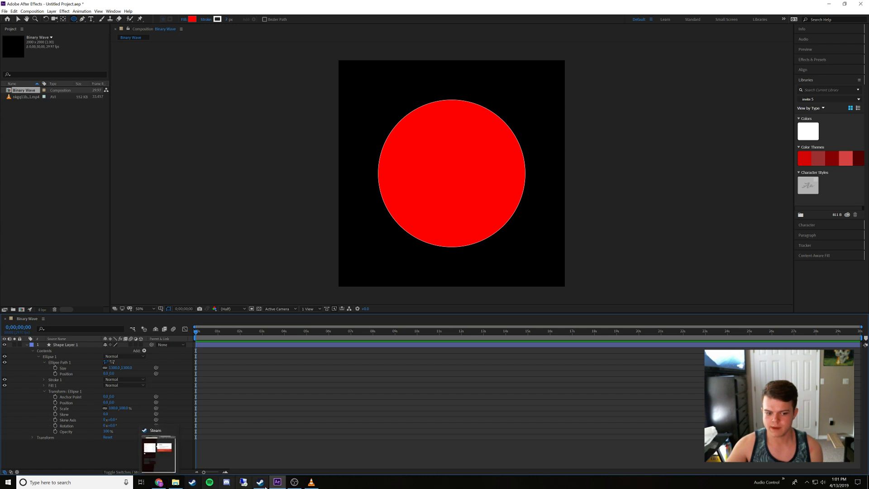
Check the reference animation in VLC media player, return to After Effects, and set the red circle's ellipse path size to 1100 by 1100
click(311, 482)
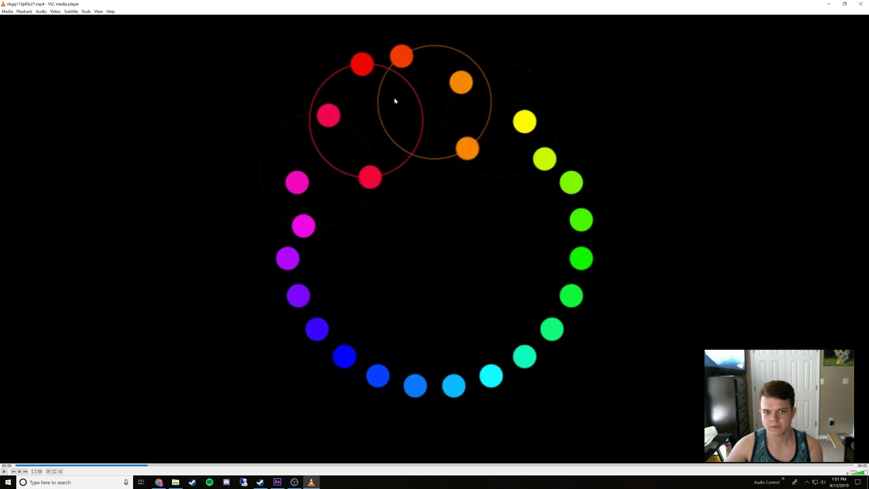
click(277, 482)
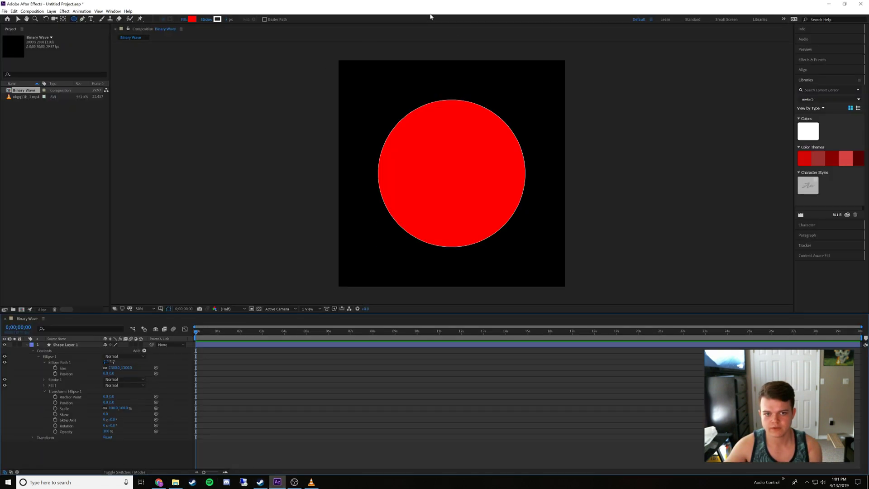
click(115, 367)
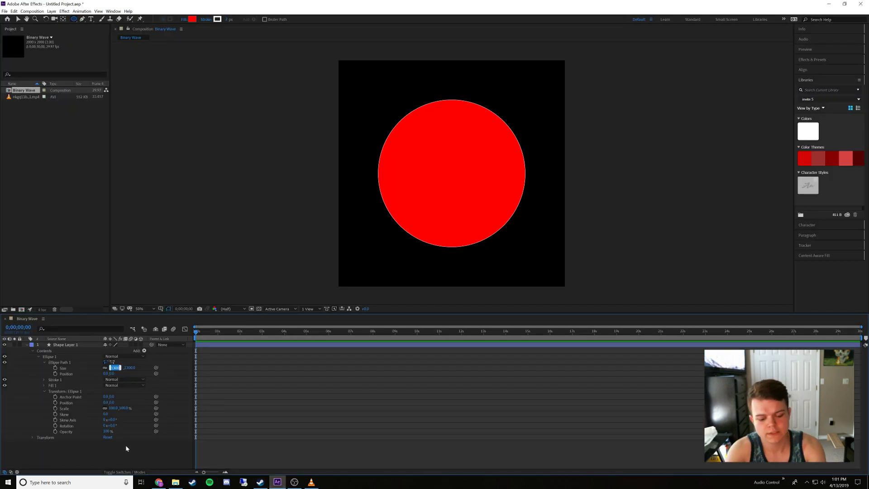
text(11)
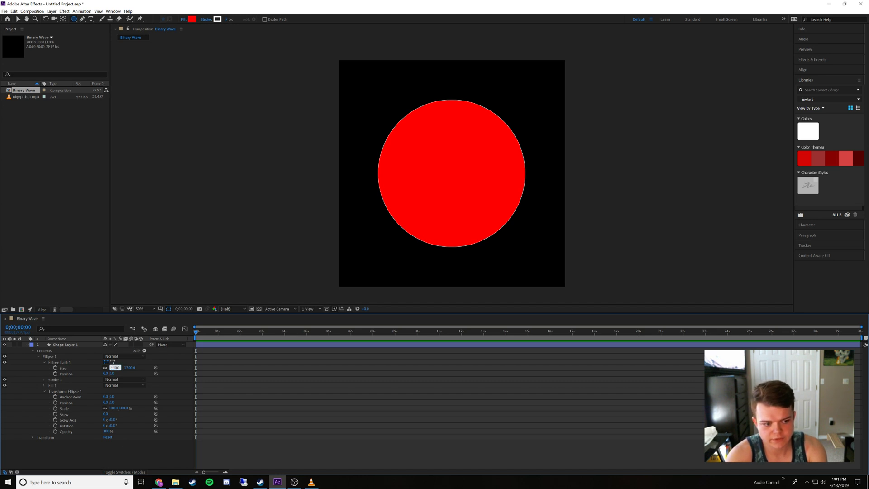
key(Return)
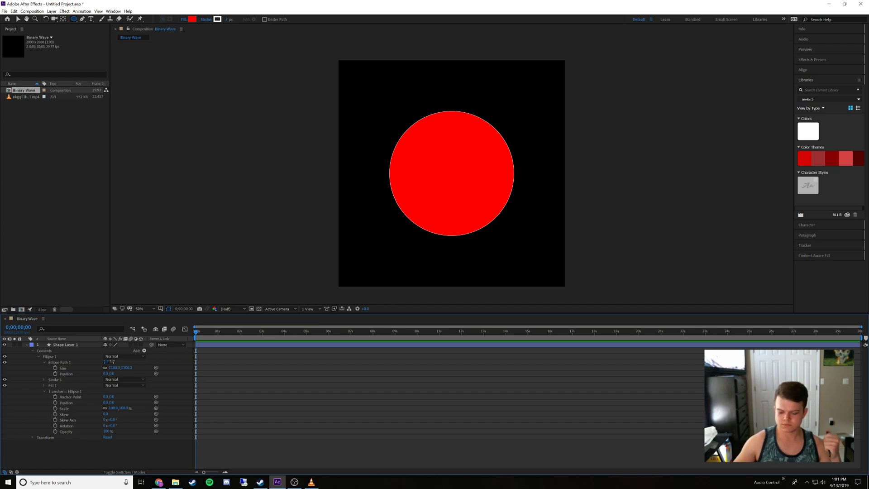
Switch to the reference animation in VLC media player, close the player, and return to After Effects
click(828, 4)
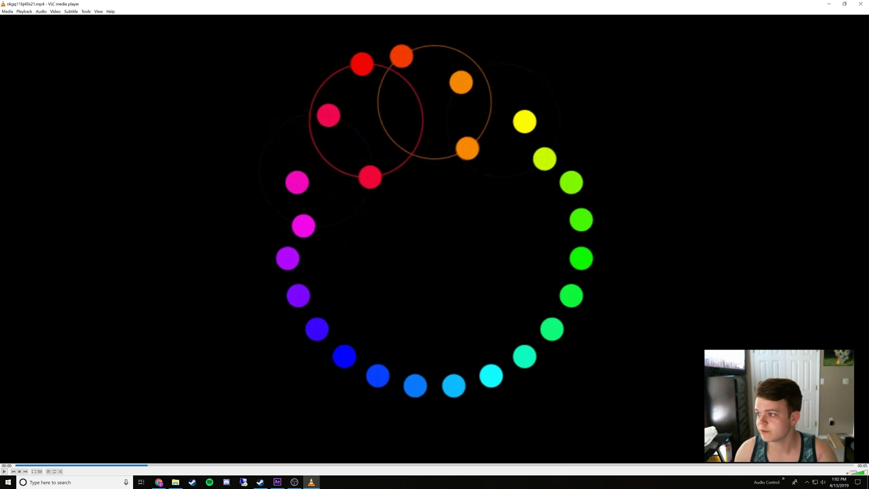
key(alt+Tab)
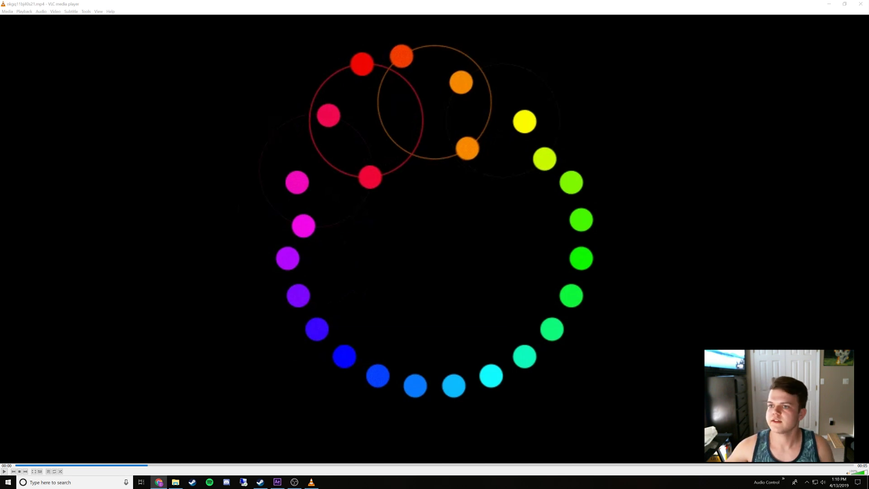
click(860, 4)
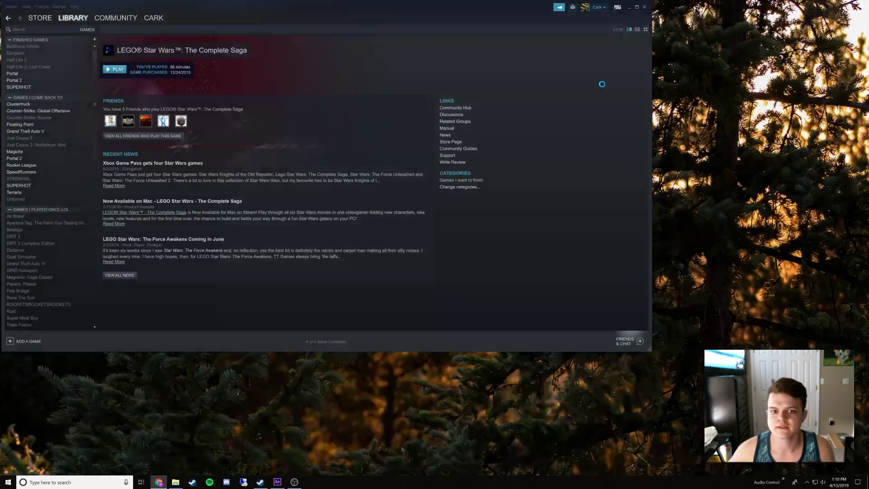
click(277, 481)
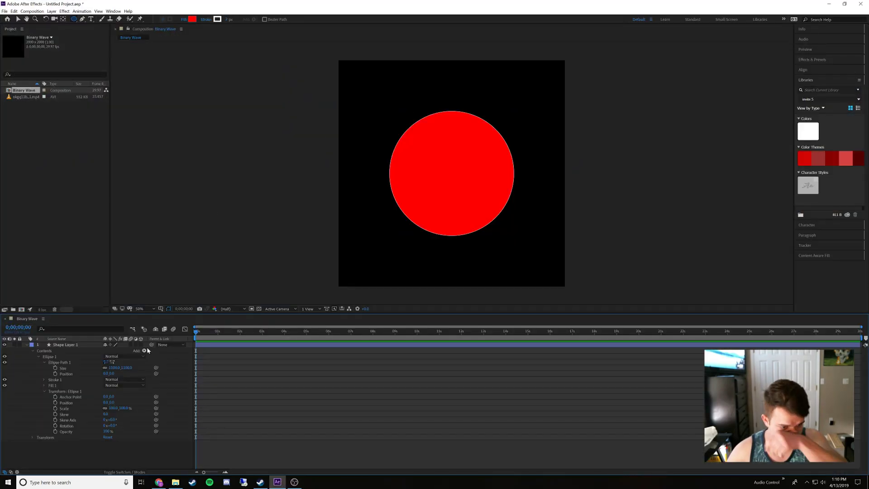
Collapse the red circle's layer and set up the Ellipse tool with a white ffffff fill and no stroke
click(26, 344)
right_click(63, 367)
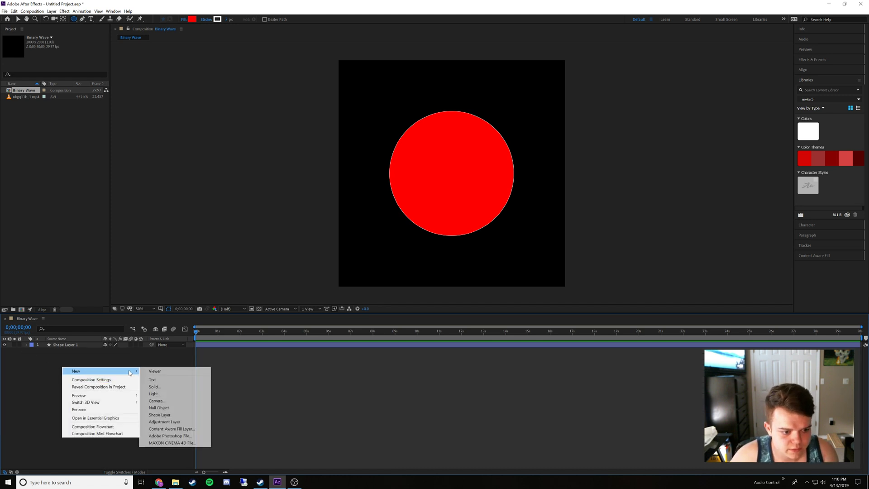
click(104, 360)
click(75, 20)
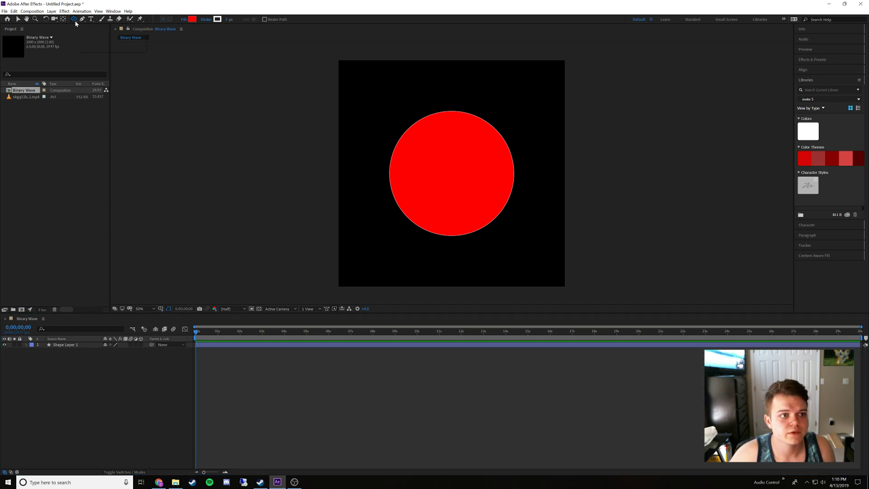
click(98, 34)
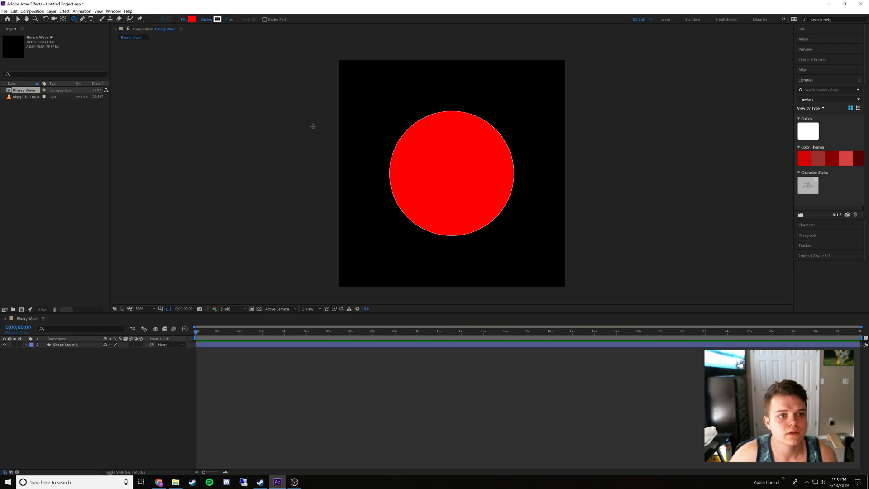
click(192, 20)
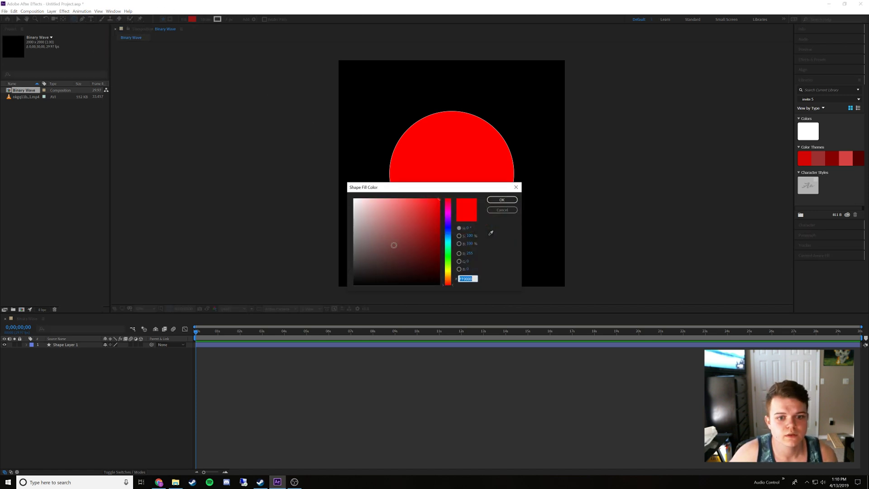
text(ffffff)
key(Return)
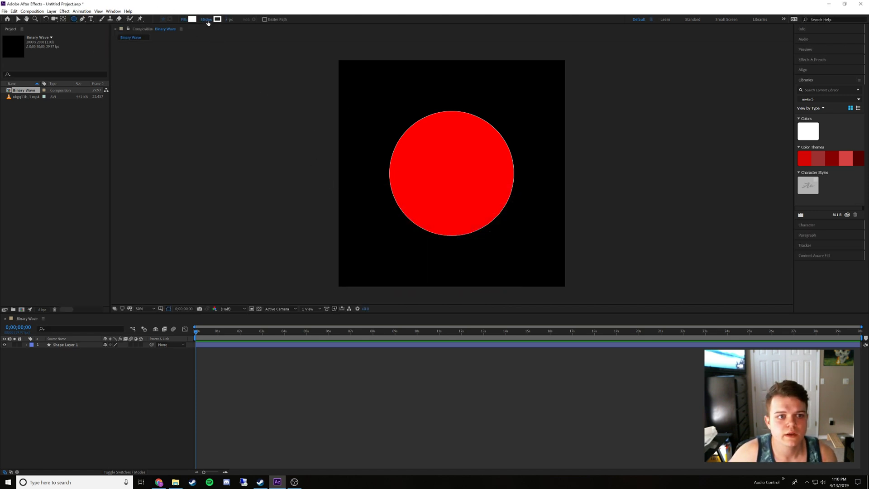
click(206, 19)
click(400, 221)
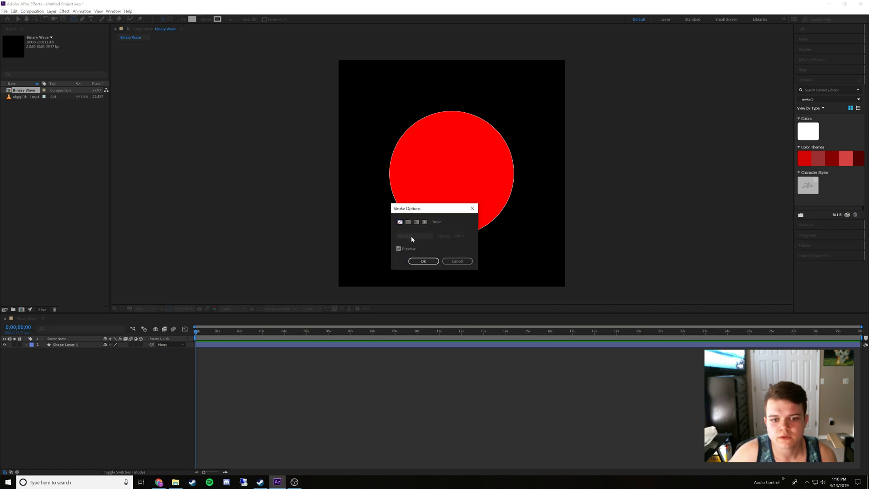
click(423, 261)
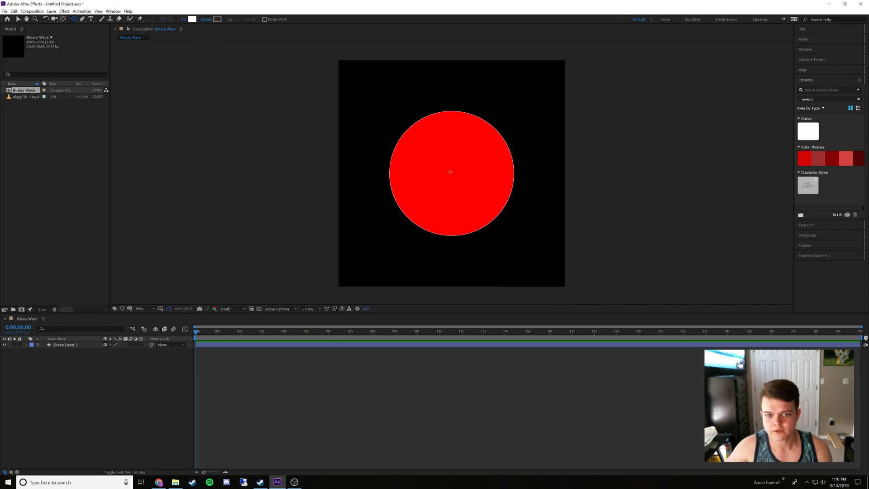
Draw a white circle about 90 px wide near the red circle's centre and expand its path, stroke and transform properties
drag(450, 171, 459, 182)
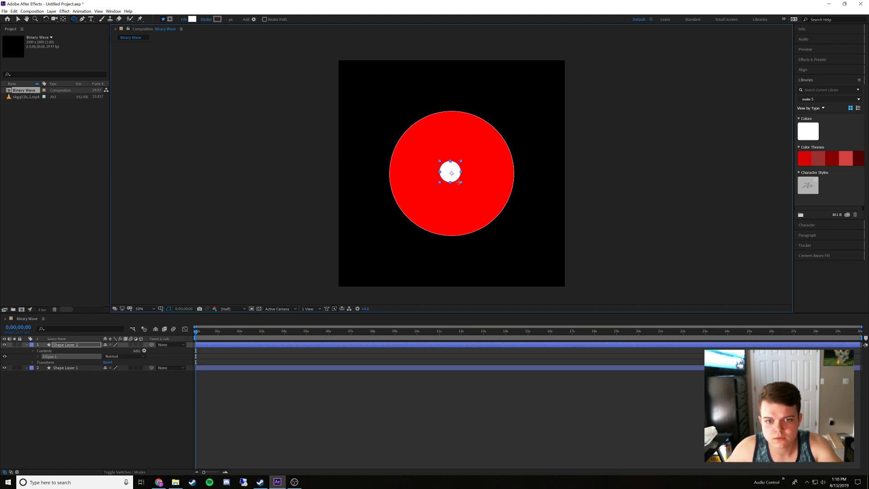
drag(457, 180, 454, 176)
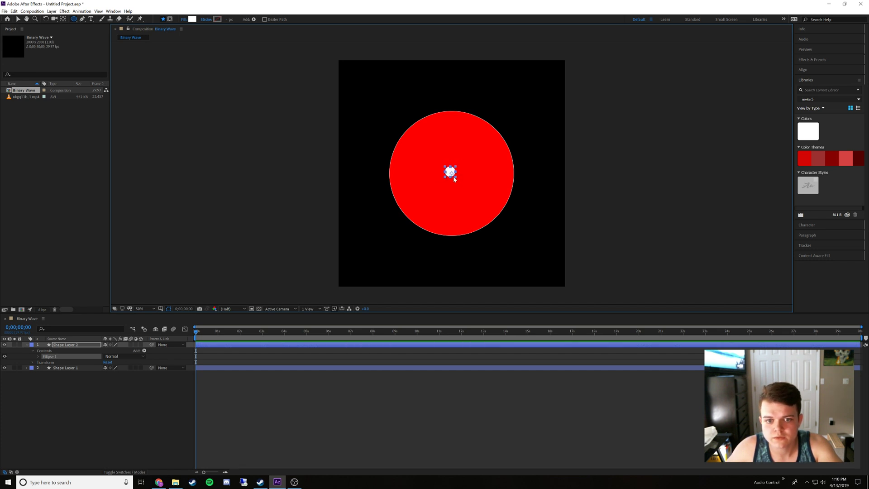
click(37, 359)
click(38, 357)
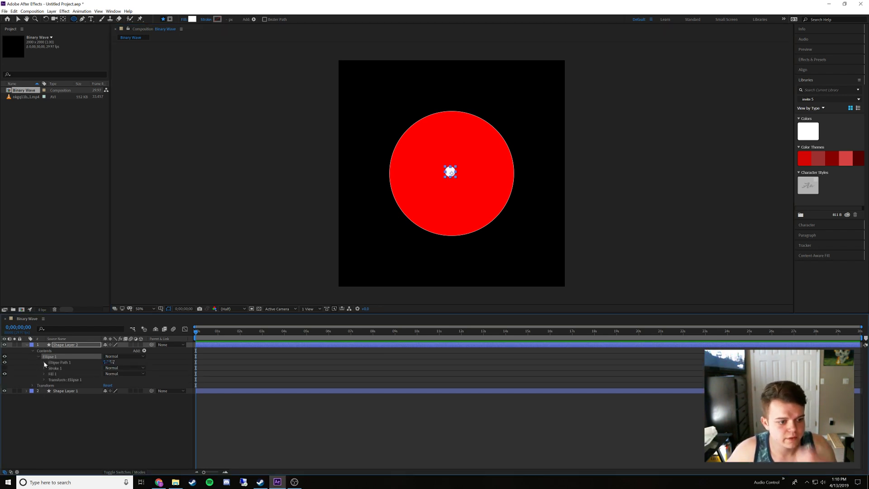
click(44, 362)
click(43, 379)
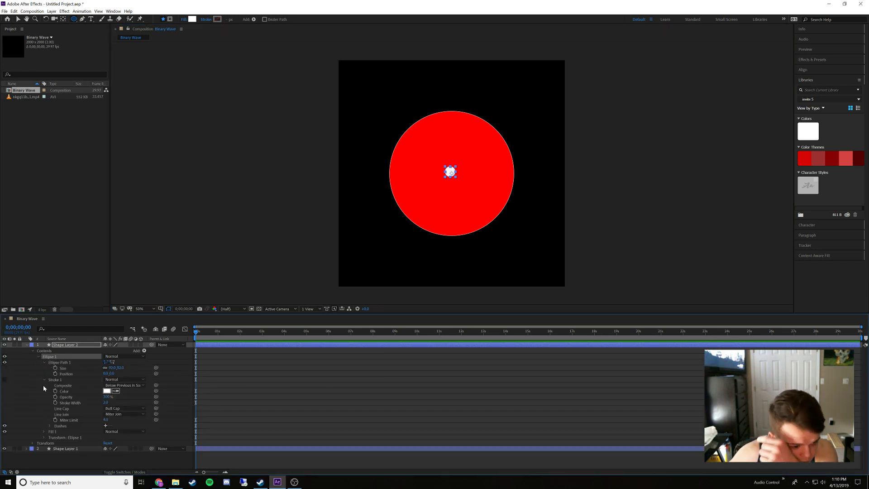
click(44, 437)
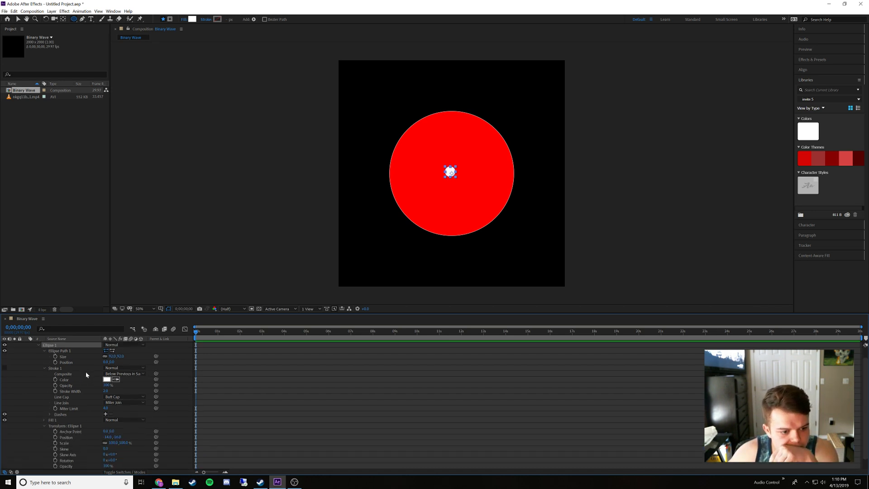
Set the small white circle's ellipse transform position to 0, -550, collapse its layer, and clear the selection
click(107, 436)
text(0)
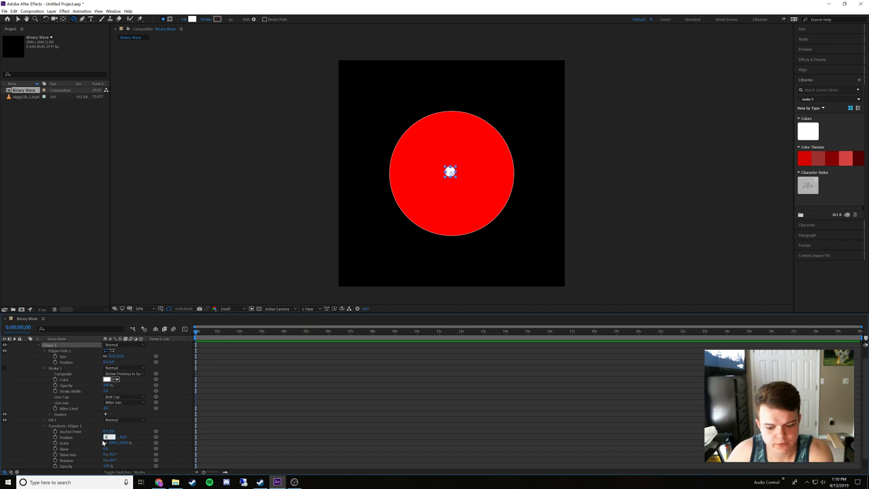
key(Return)
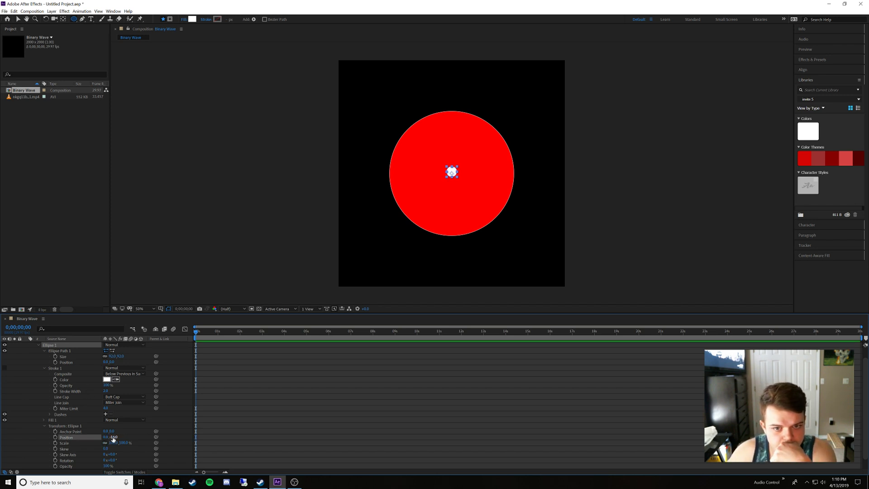
click(113, 437)
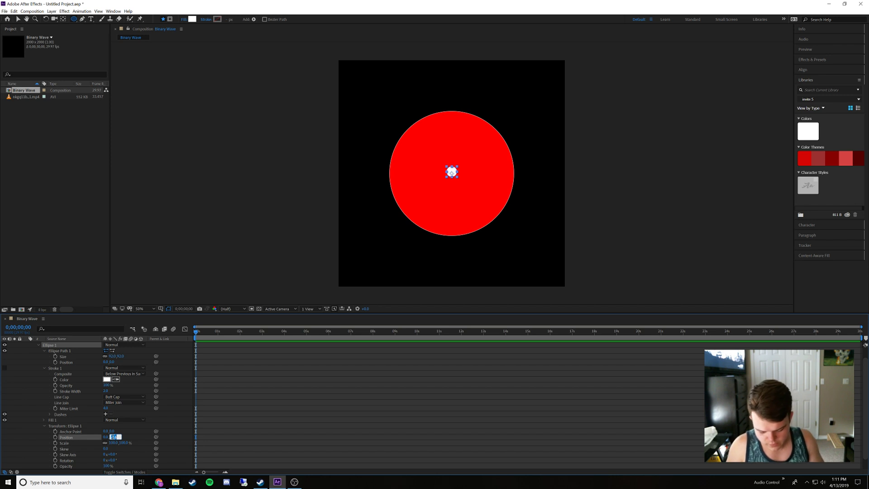
key(BackSpace)
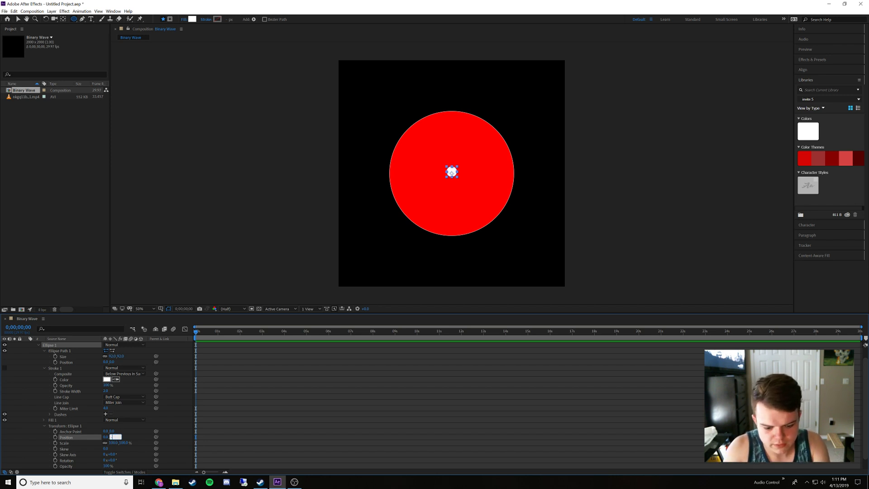
text(-550)
key(Return)
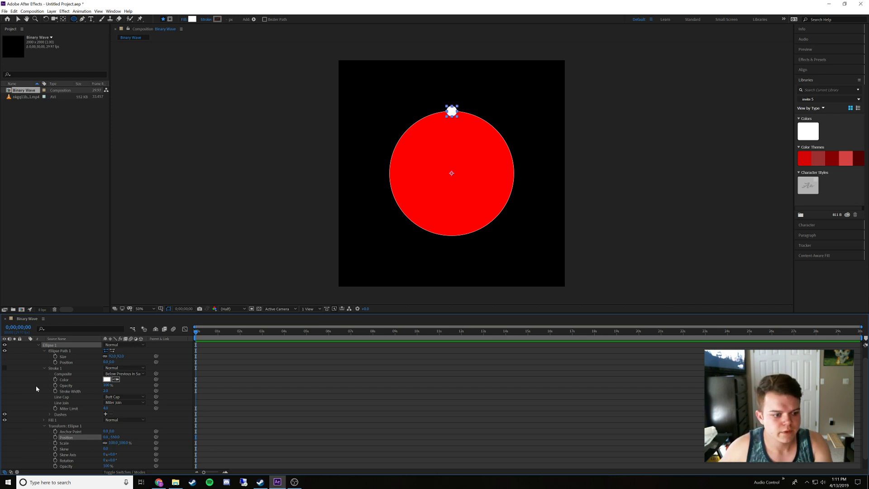
scroll(36, 384, up, 2)
click(26, 345)
click(66, 398)
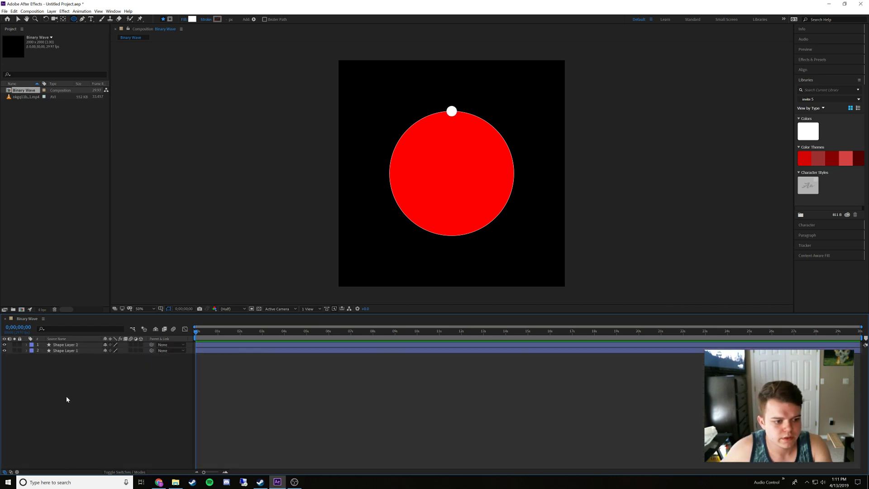
Duplicate the small white circle's layer and reveal the copy's modified ellipse path, fill and transform properties
click(72, 345)
key(ctrl+d)
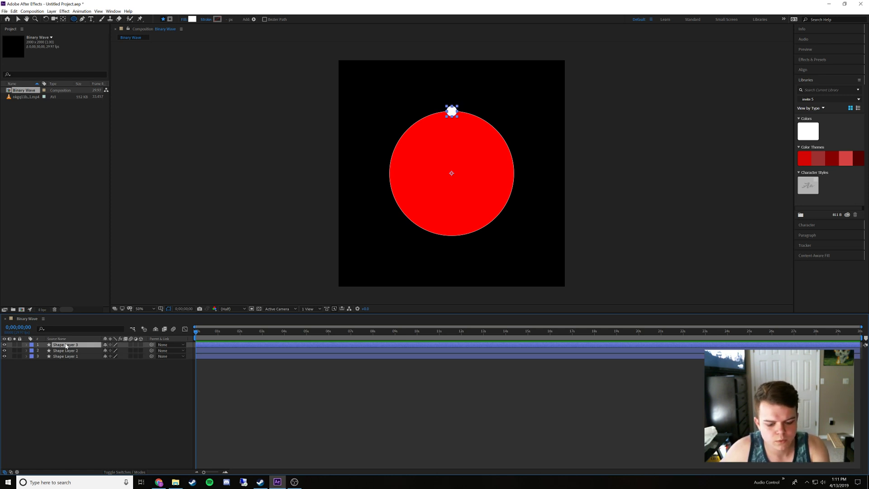
key(u)
key(u)
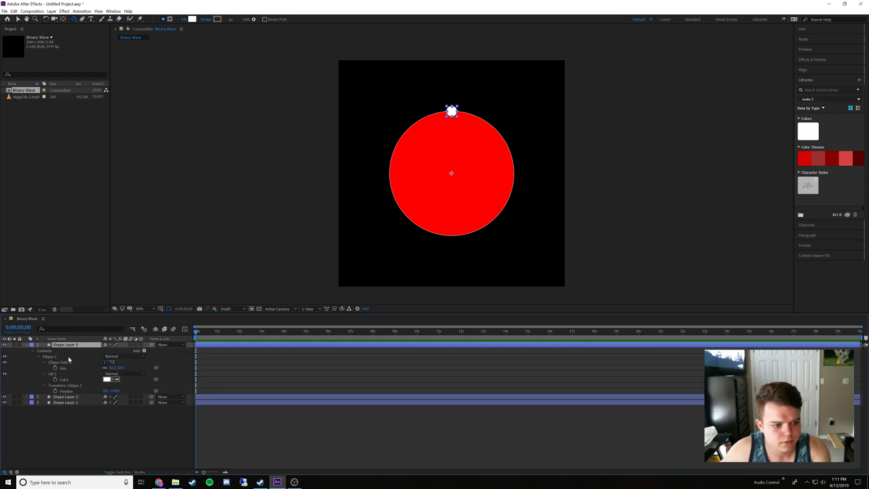
click(42, 360)
click(42, 360)
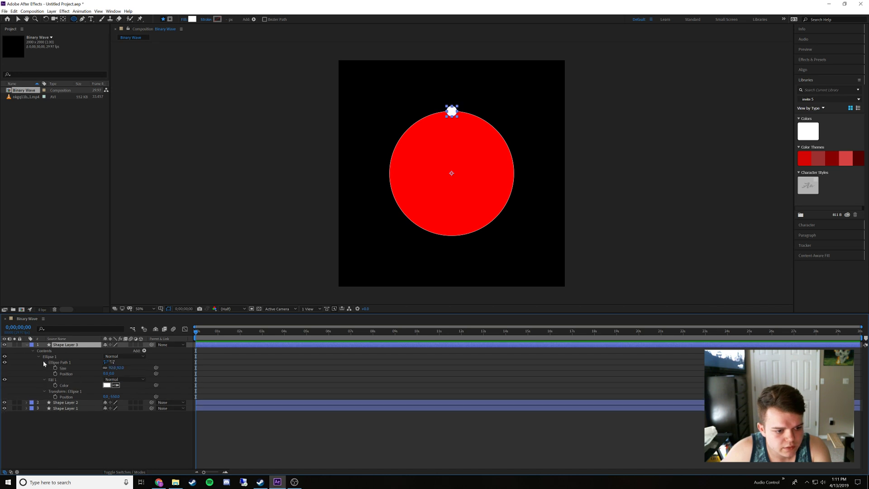
Set the duplicated white circle's ellipse transform position to -388.9, -388.9 and clear the selection
click(106, 397)
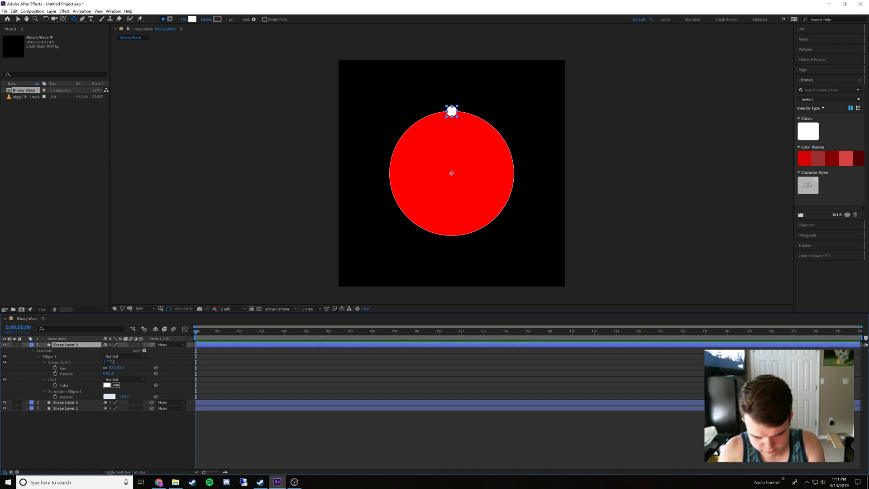
text(388.)
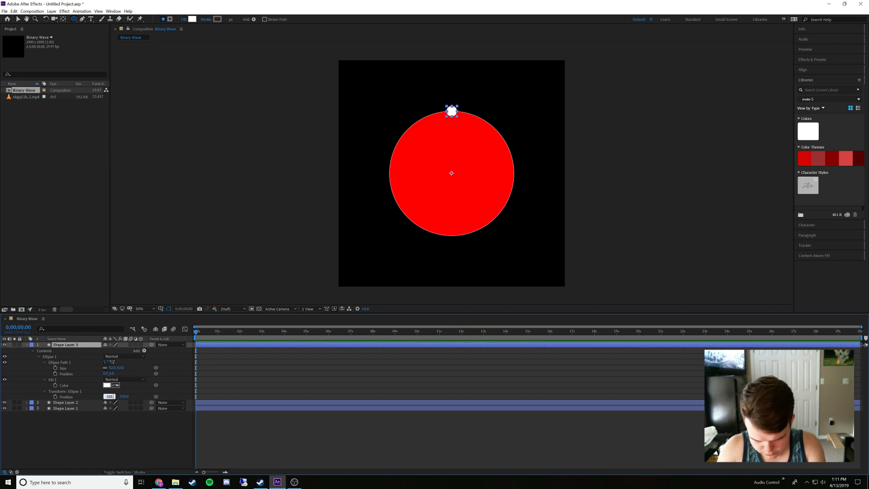
text(9087)
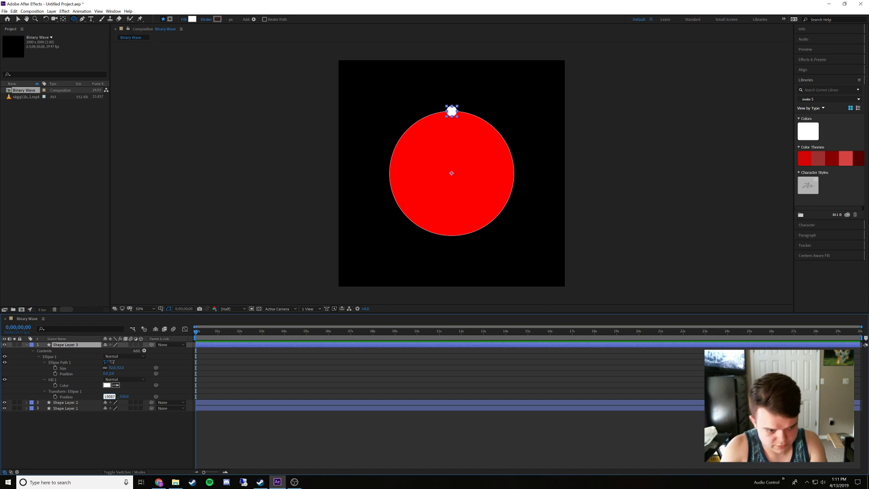
click(125, 396)
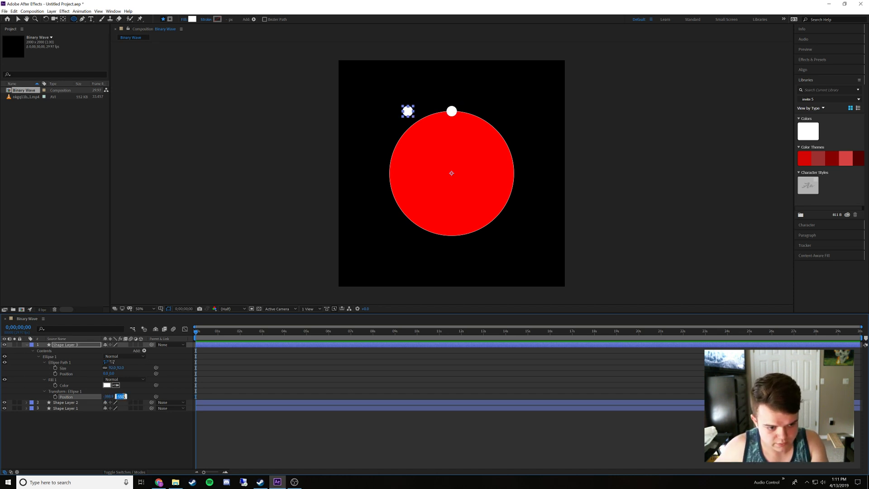
text(-388)
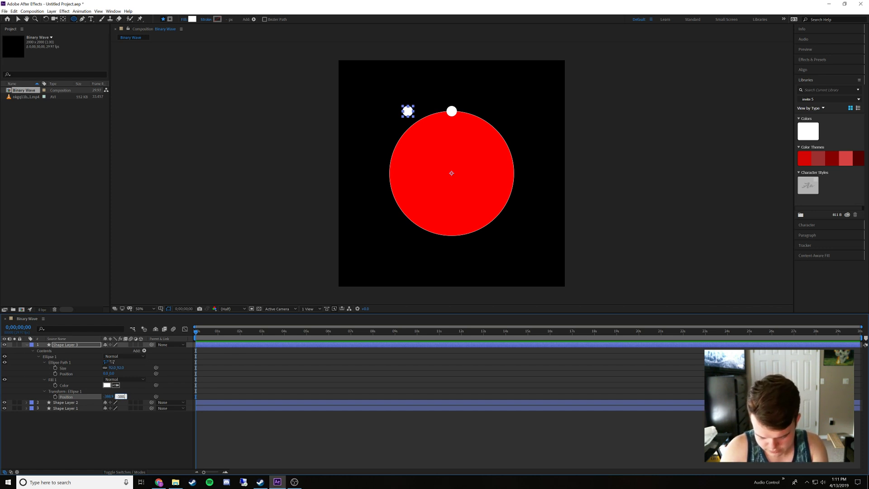
key(Return)
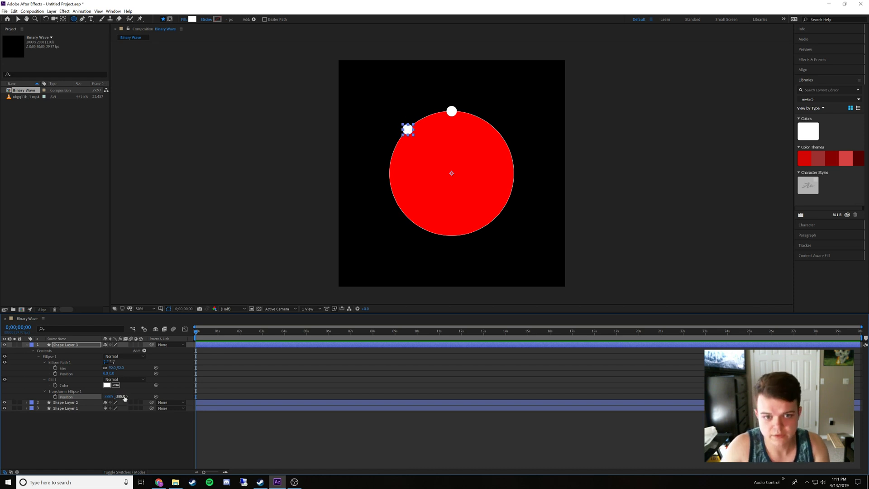
click(130, 431)
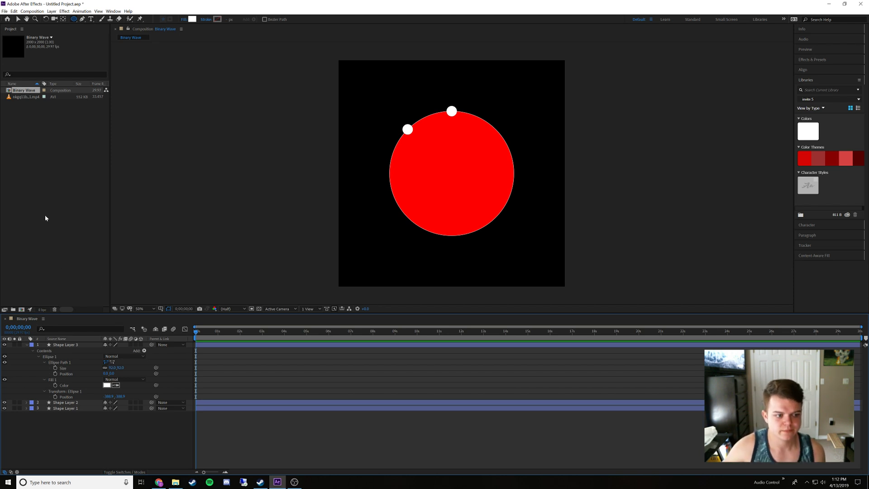
Start saving the project under a new name in Documents, with BinaryWave as the file name
click(5, 11)
mouse_move(28, 74)
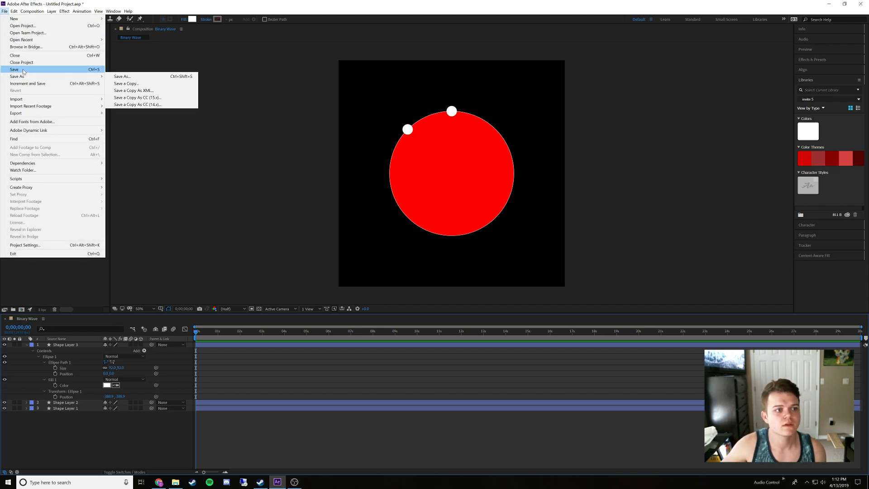
click(121, 74)
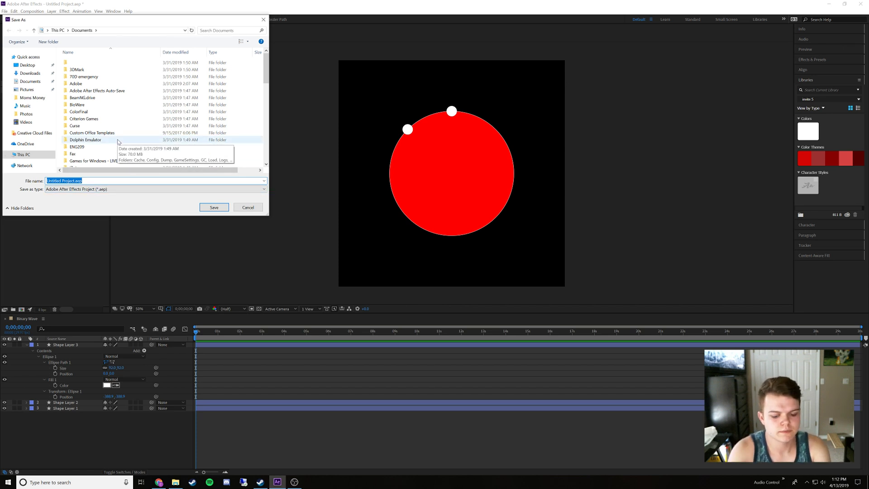
text(Binary)
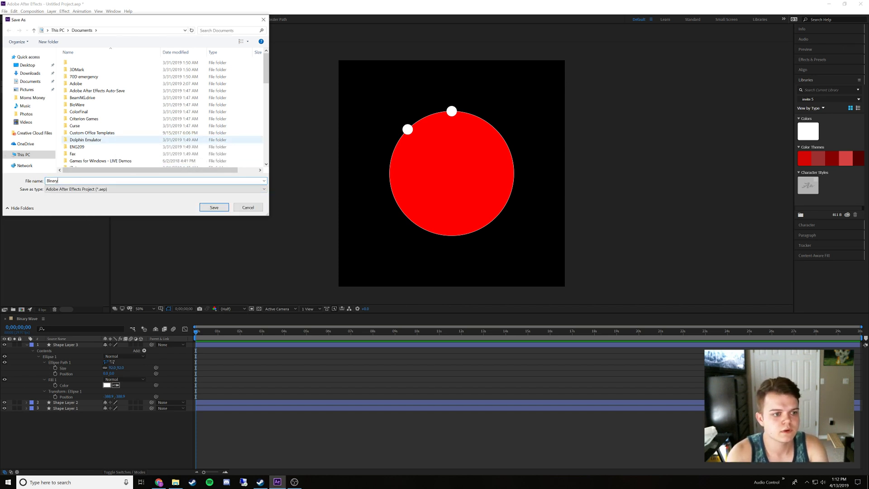
text(Wave)
scroll(114, 132, down, 15)
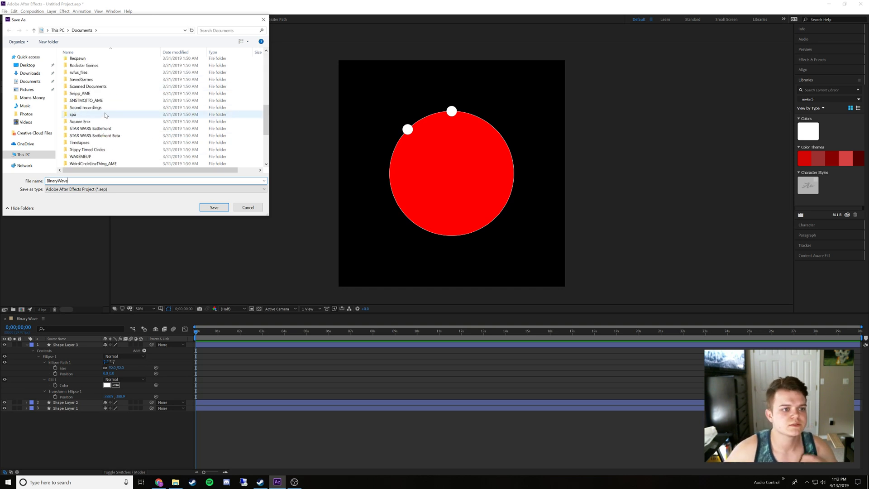
scroll(114, 131, up, 3)
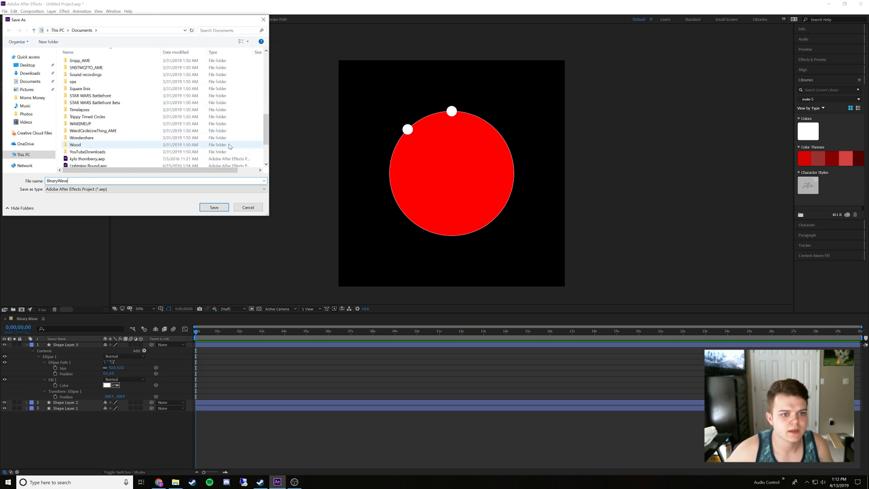
Create a BinaryWave folder inside Documents, open it, and save the project there
right_click(59, 146)
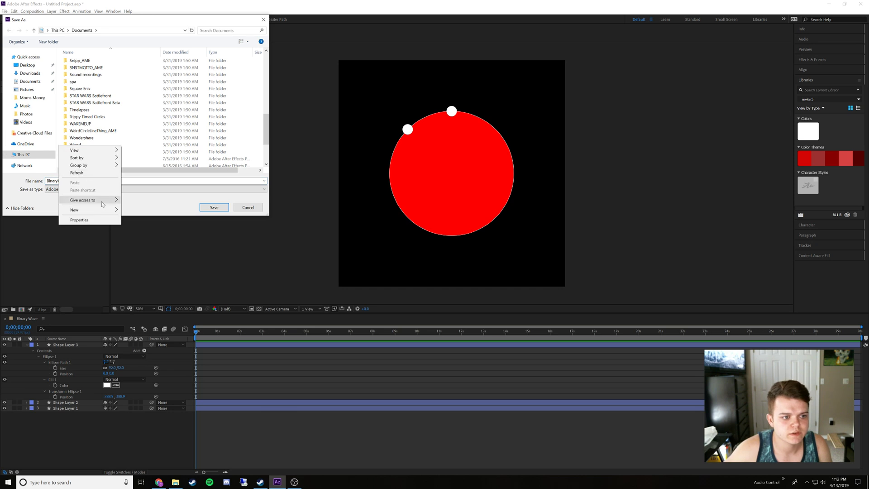
click(124, 210)
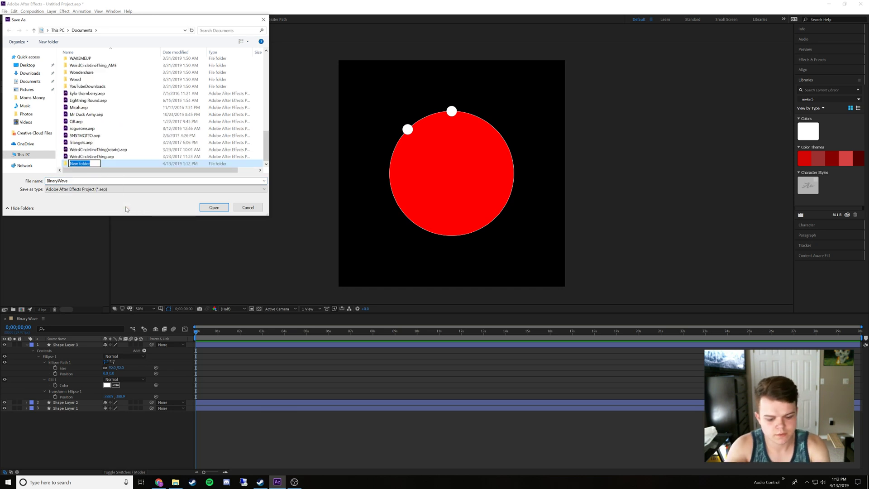
text(BinaryW)
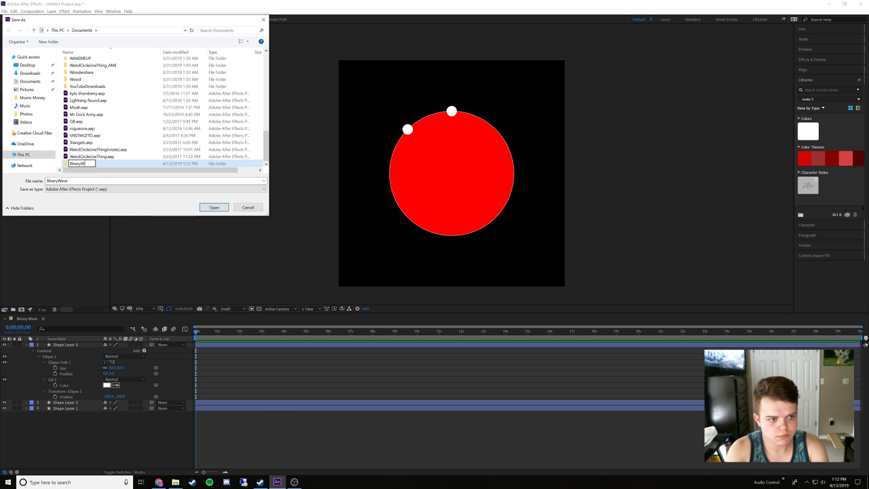
text(ave)
key(Return)
key(Return)
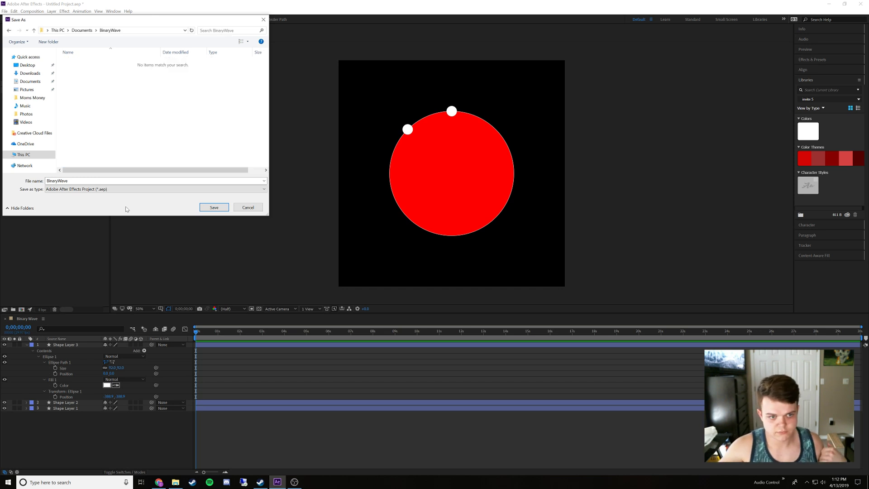
click(216, 208)
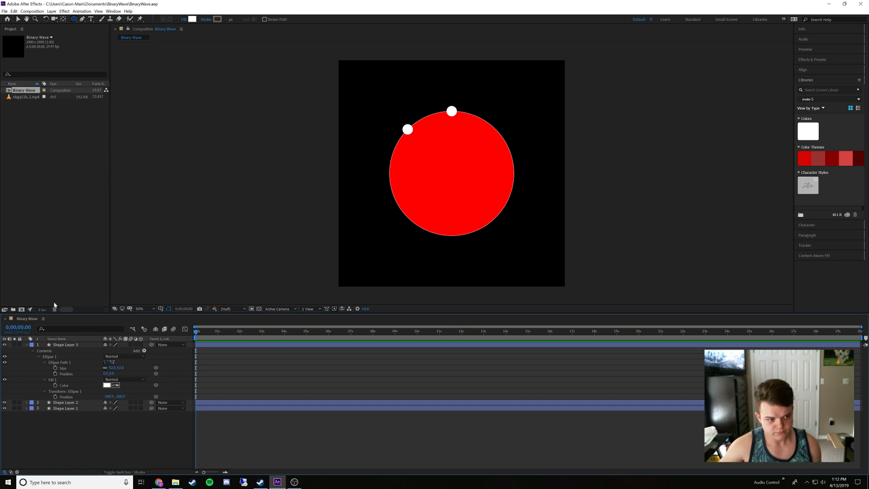
Create a new 2000 x 2000 px composition named Binary
click(21, 310)
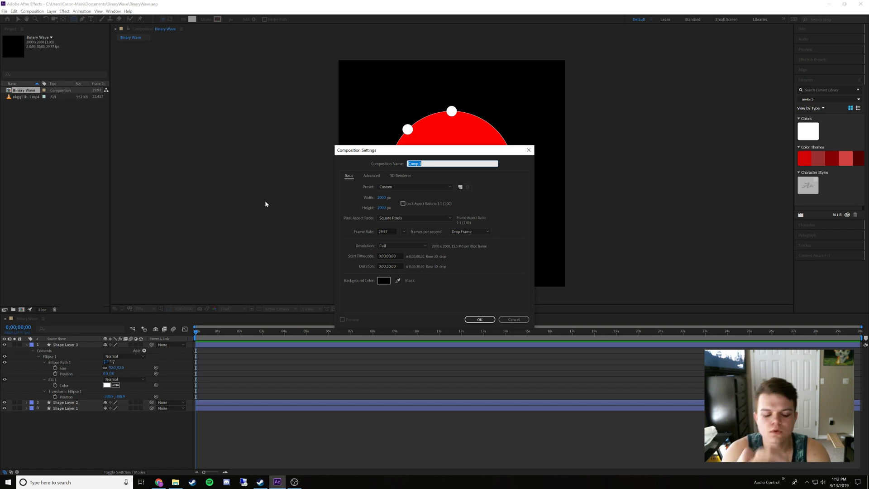
text(Binary)
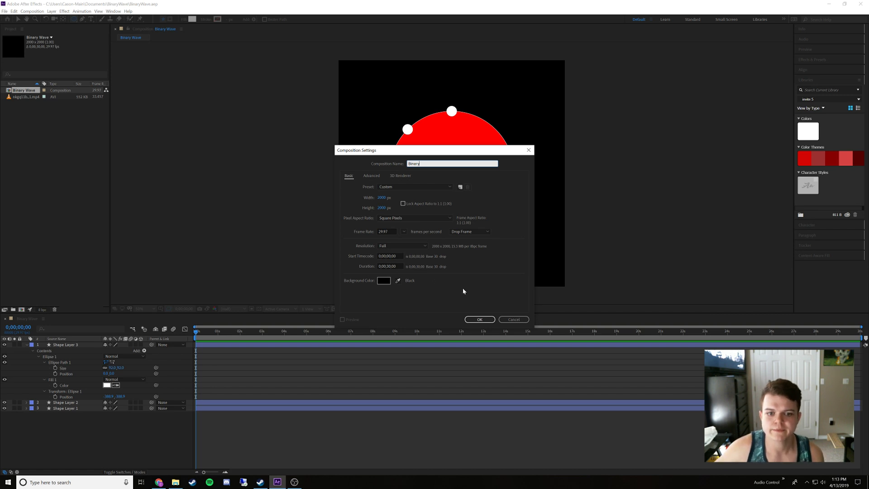
click(479, 319)
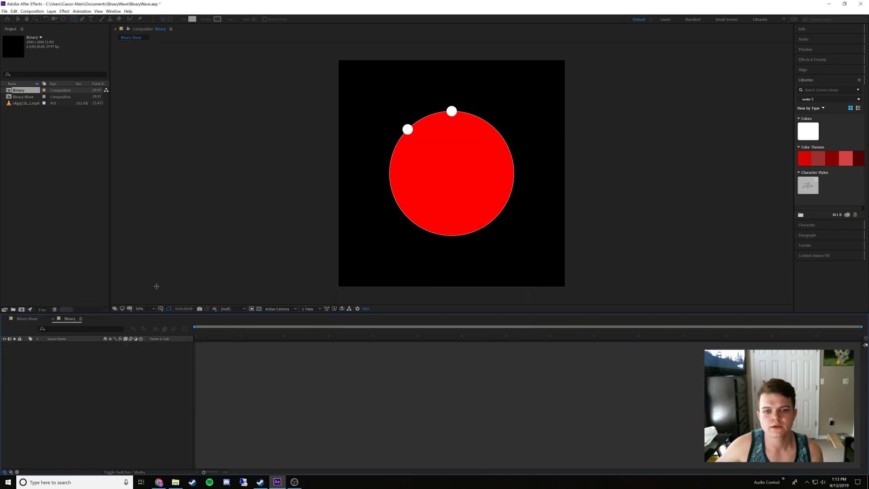
right_click(68, 372)
click(51, 331)
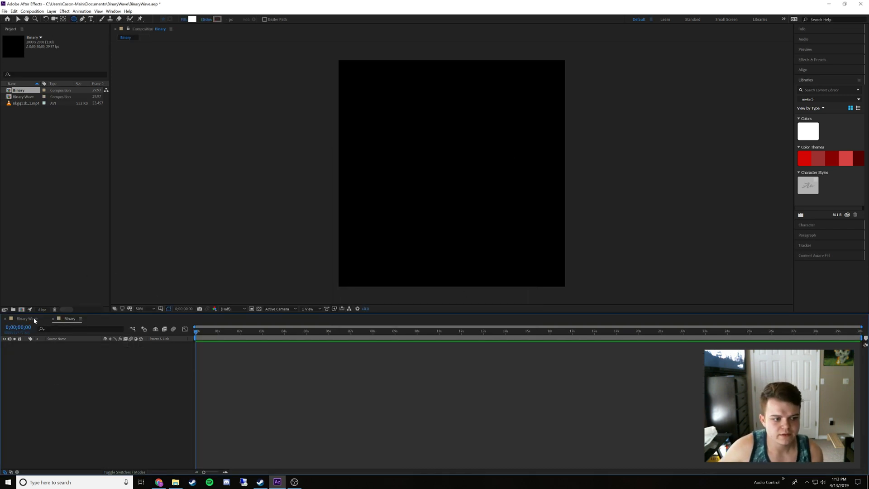
Close the empty Binary composition's timeline and delete that composition from the project
click(35, 319)
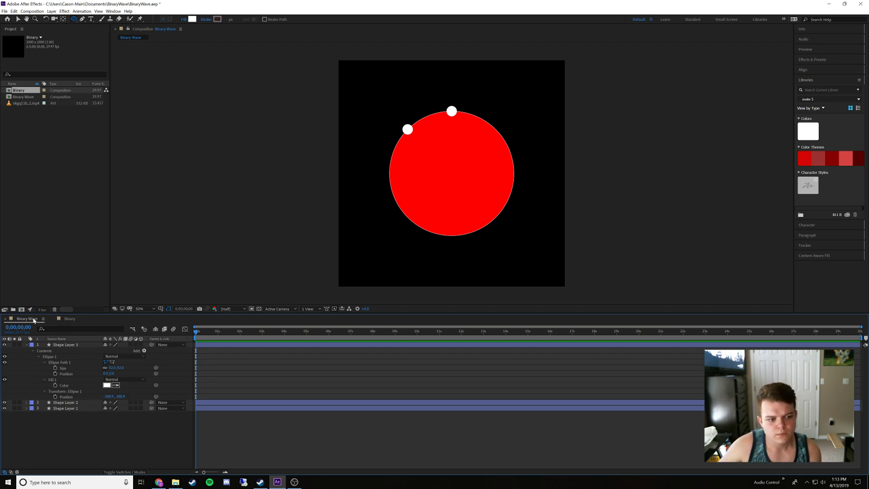
click(67, 319)
click(53, 319)
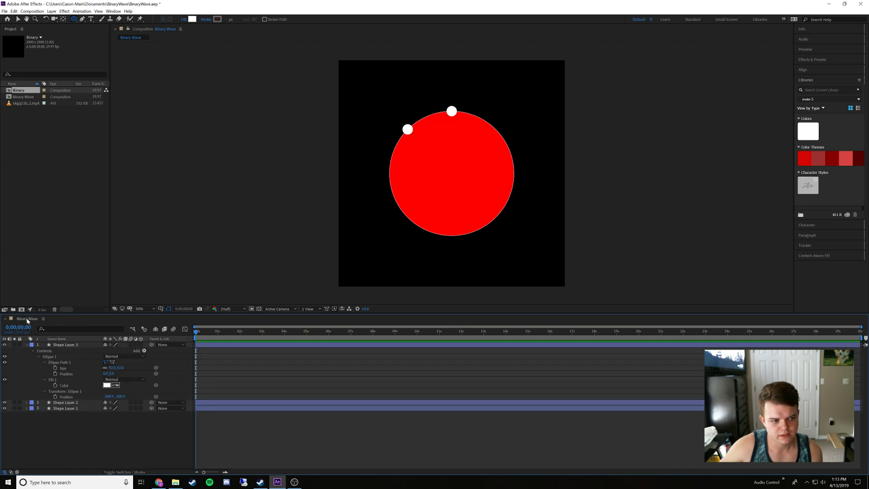
click(20, 97)
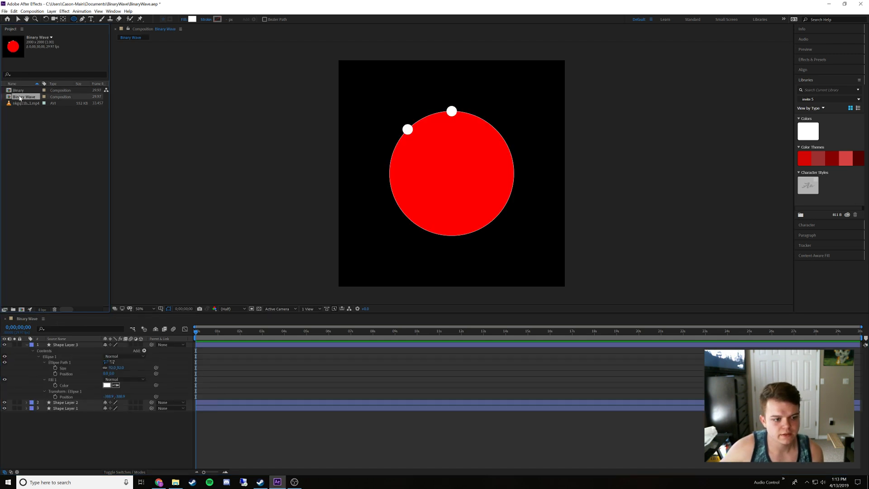
click(20, 91)
key(Delete)
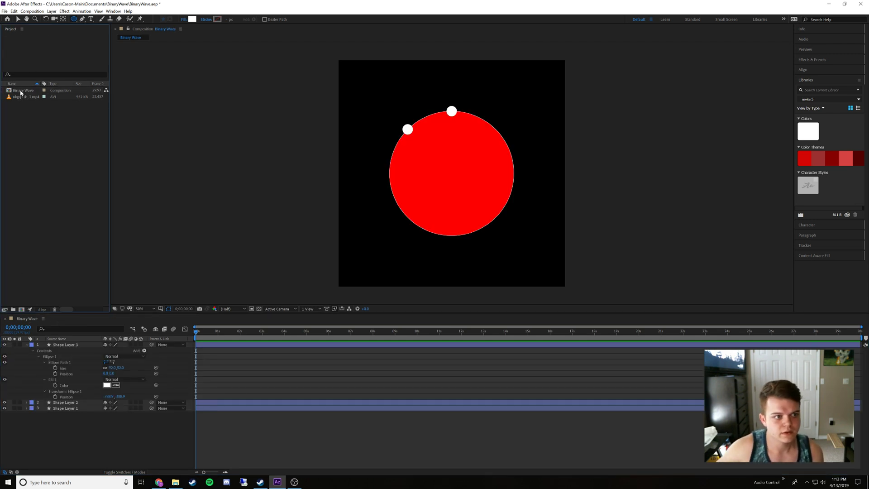
Duplicate the Binary Wave composition in the project
right_click(21, 91)
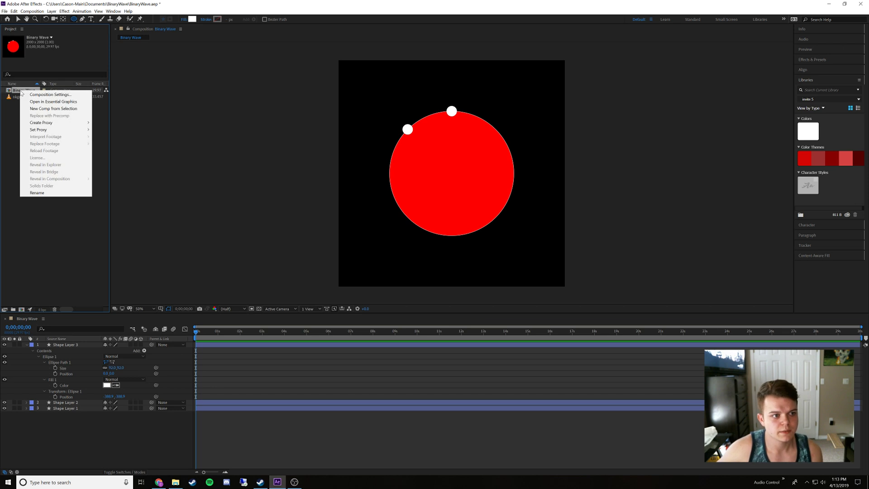
click(16, 135)
click(25, 92)
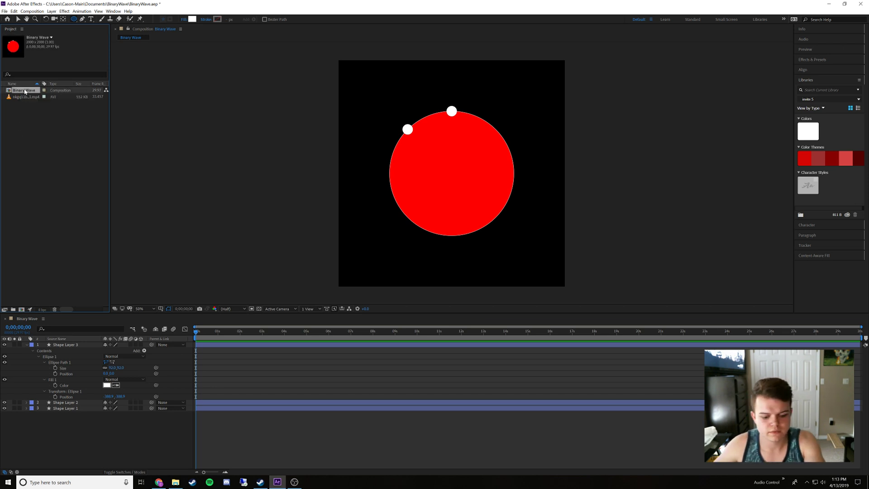
key(ctrl+d)
right_click(28, 97)
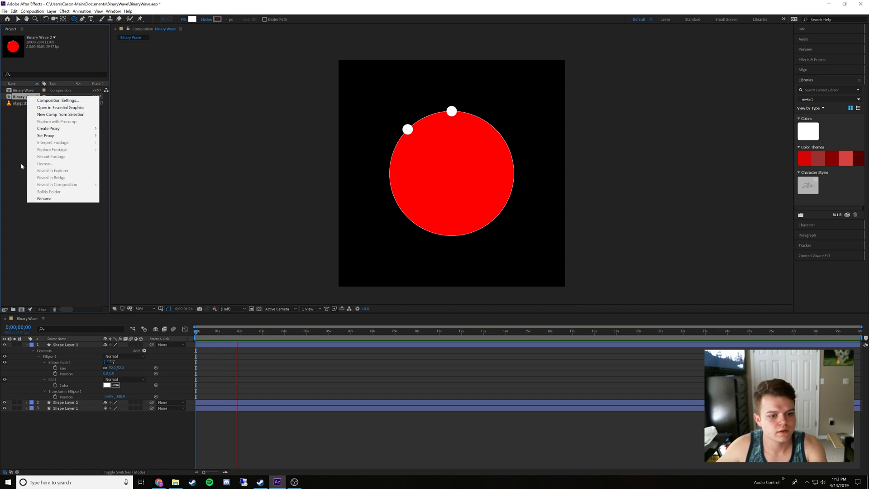
click(53, 211)
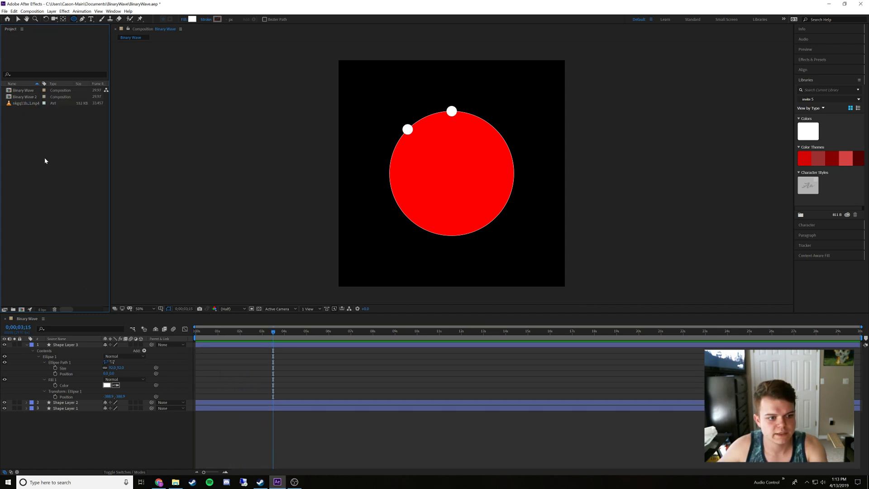
Rename the duplicated composition as Binary'
right_click(26, 100)
click(43, 198)
text(Bin)
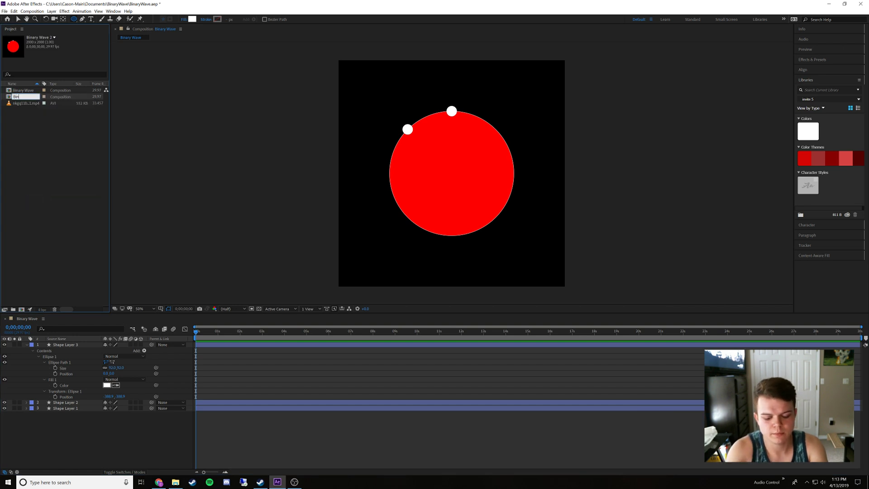
text(ary')
key(Return)
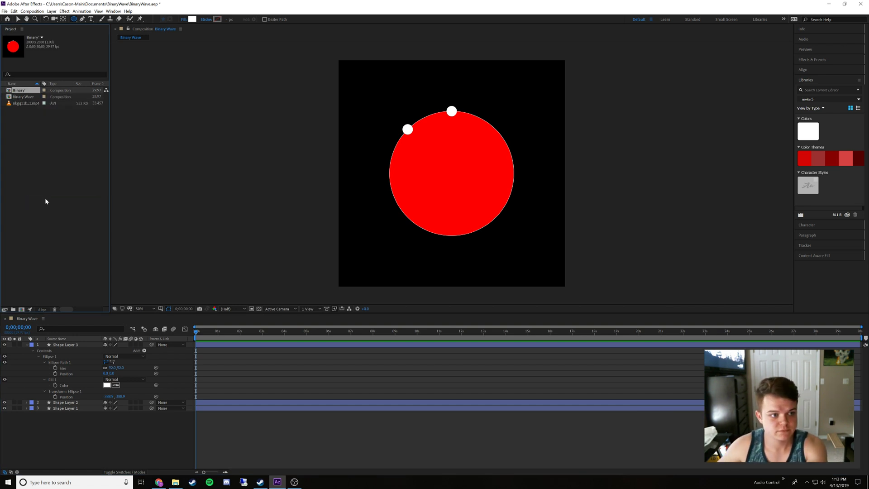
Rename the duplicated Binary' composition as Binary and open it in the timeline
right_click(26, 93)
click(31, 194)
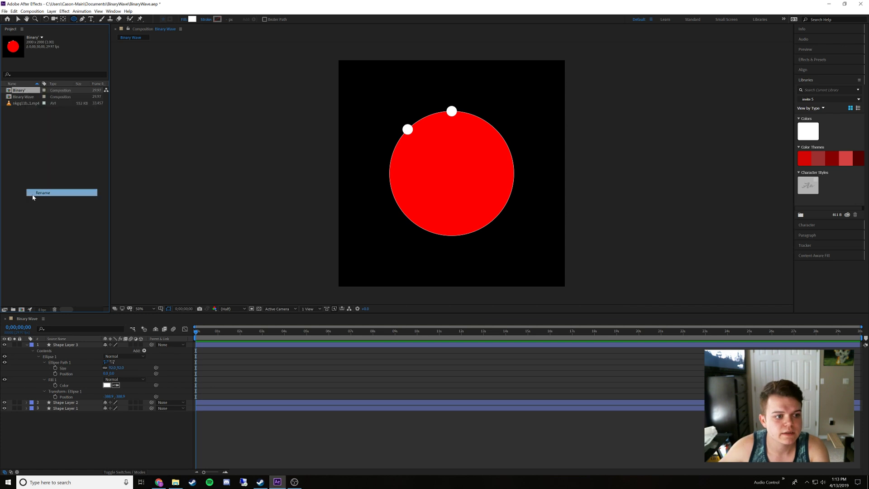
text(Binary)
click(35, 127)
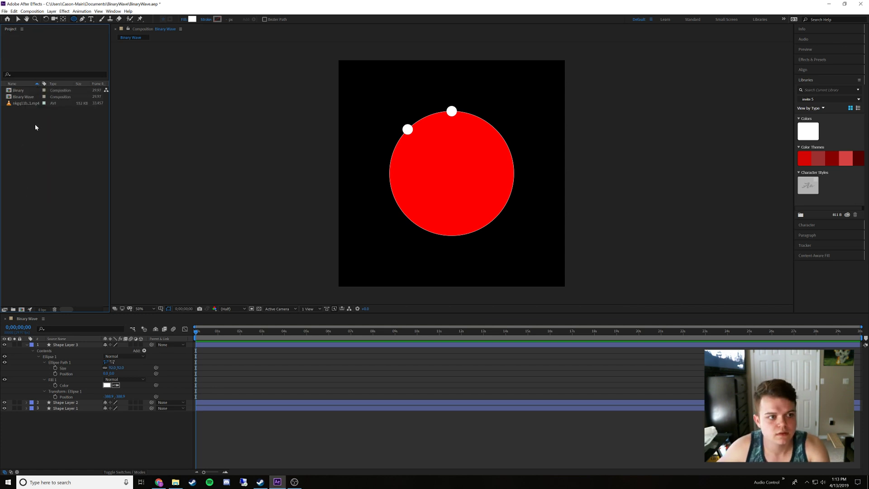
click(27, 93)
double_click(27, 94)
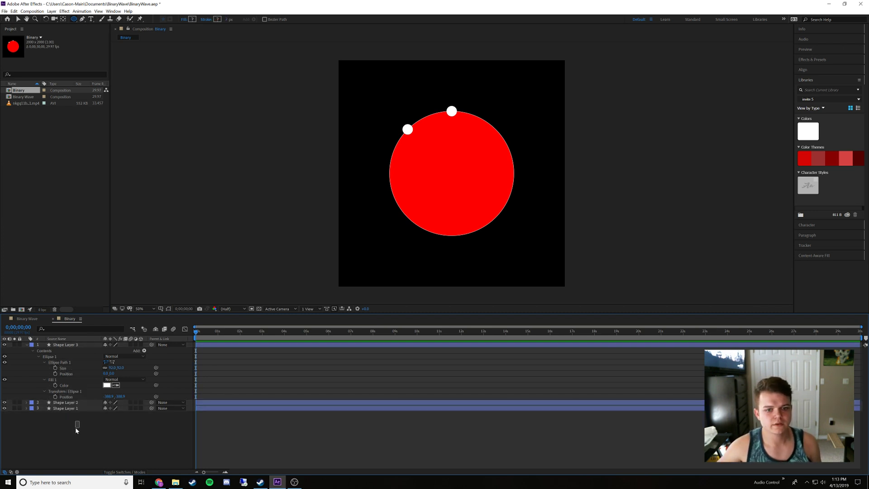
Toggle the visibility of the red guide circle layer, Shape Layer 1, leaving it shown
click(64, 408)
click(5, 408)
click(5, 408)
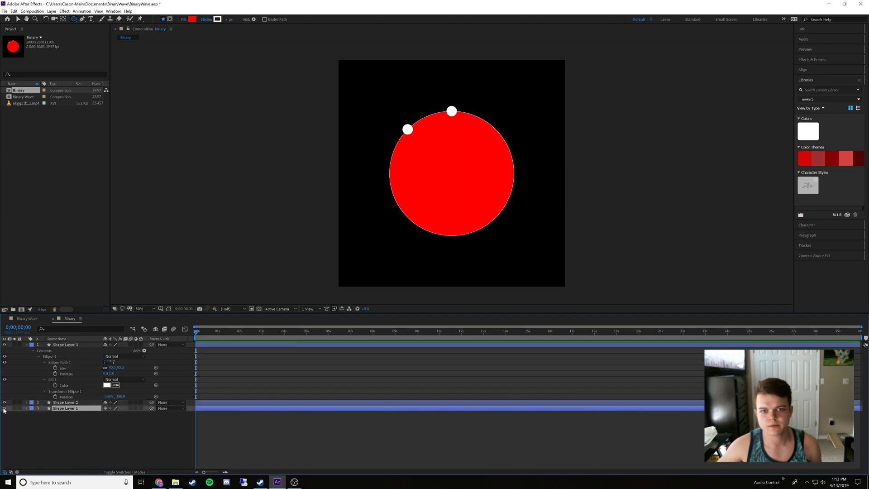
click(4, 408)
click(5, 408)
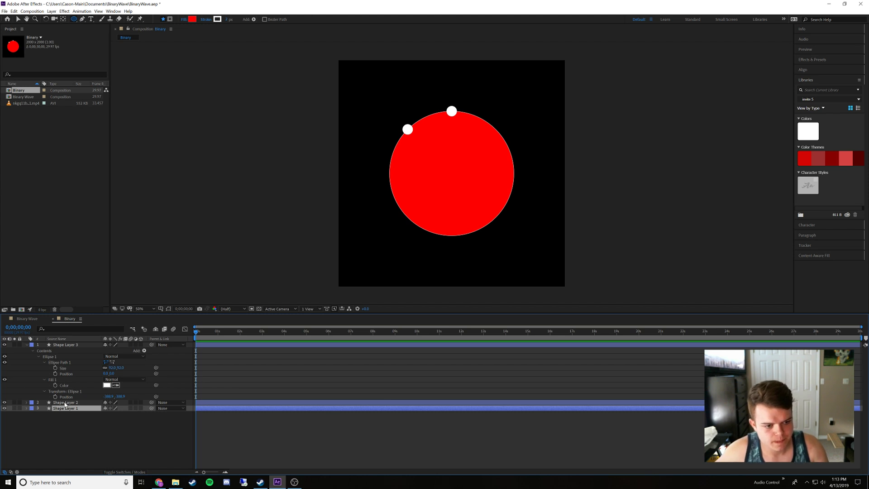
Set the ellipse transform position of Shape Layer 3 to 0, 550
click(109, 396)
text(0)
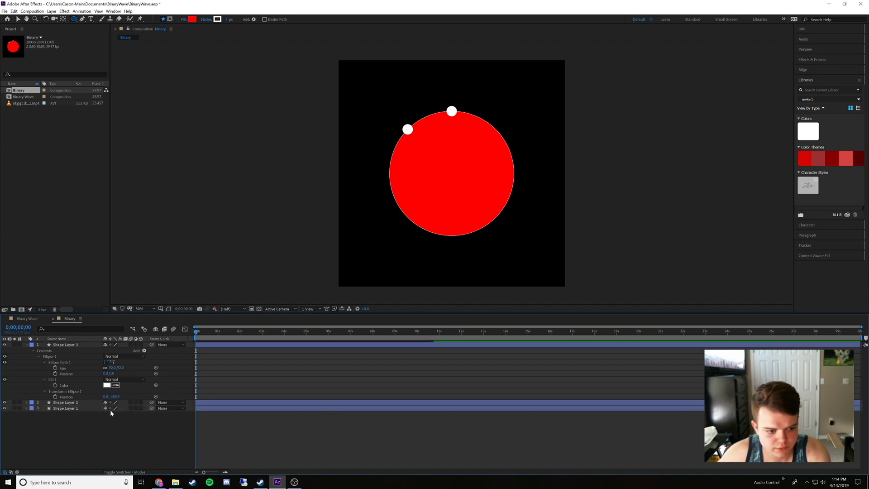
key(Tab)
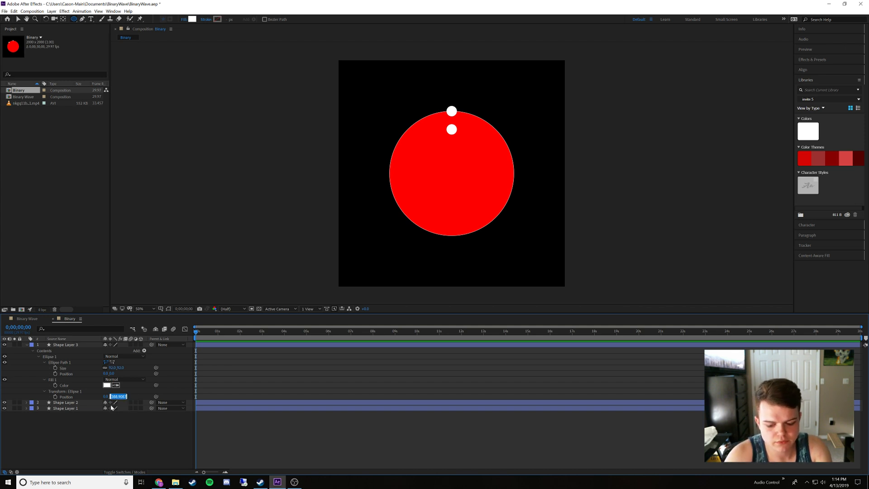
text(550)
key(Return)
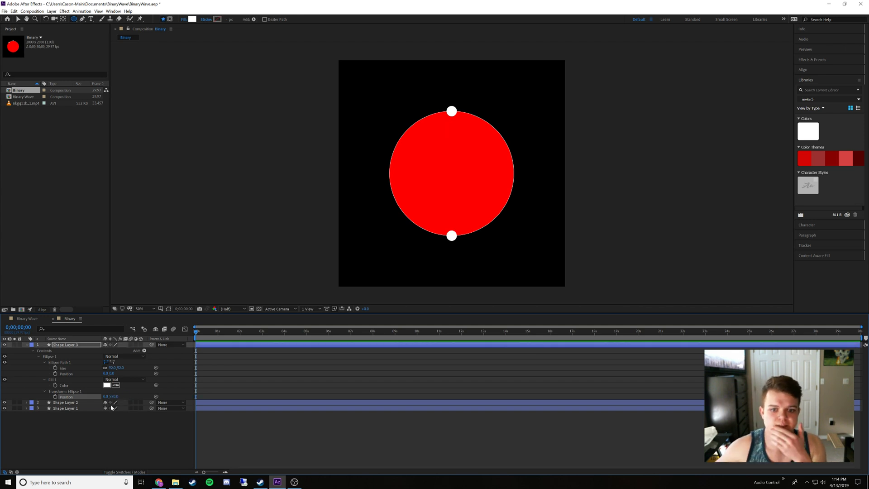
click(109, 423)
Reveal the modified properties of Shape Layers 2 and 3, and enlarge Shape Layer 3's ellipse to about 266 x 266
click(68, 403)
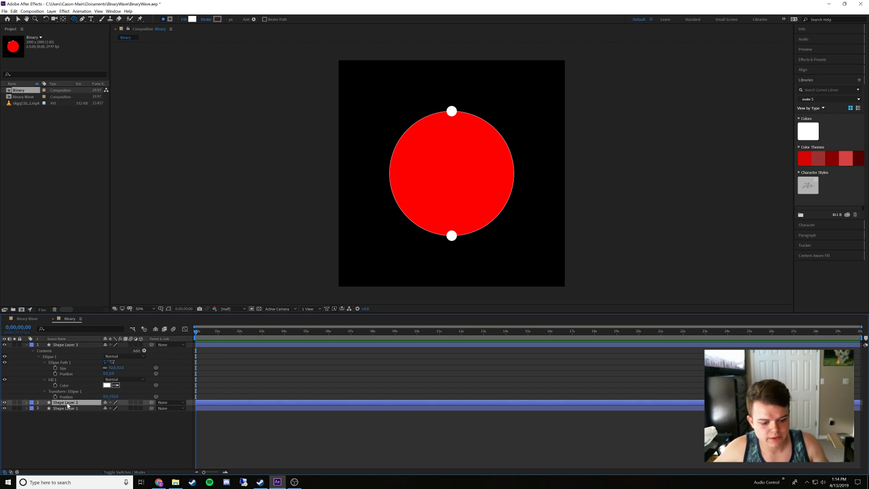
key(u)
key(u)
click(68, 345)
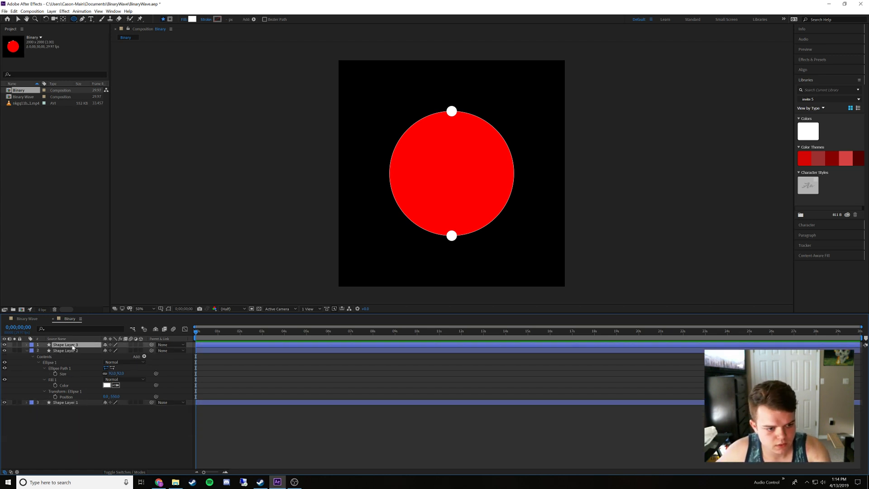
key(u)
key(u)
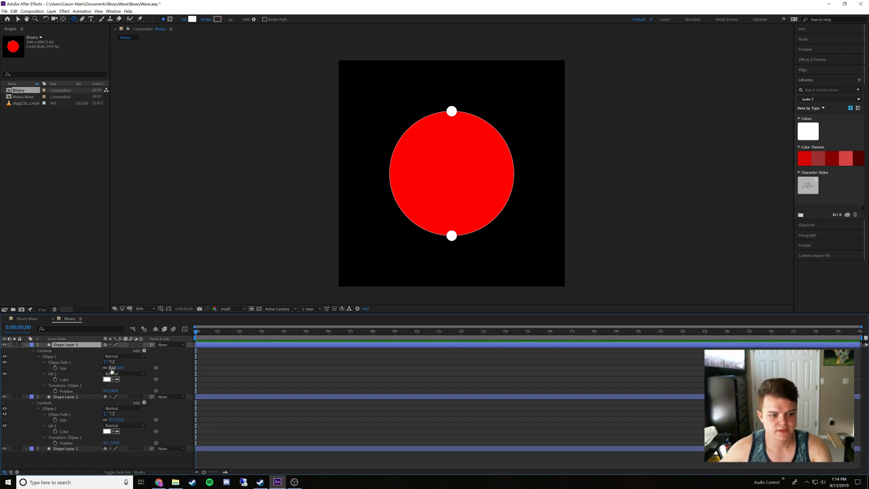
drag(112, 371, 175, 374)
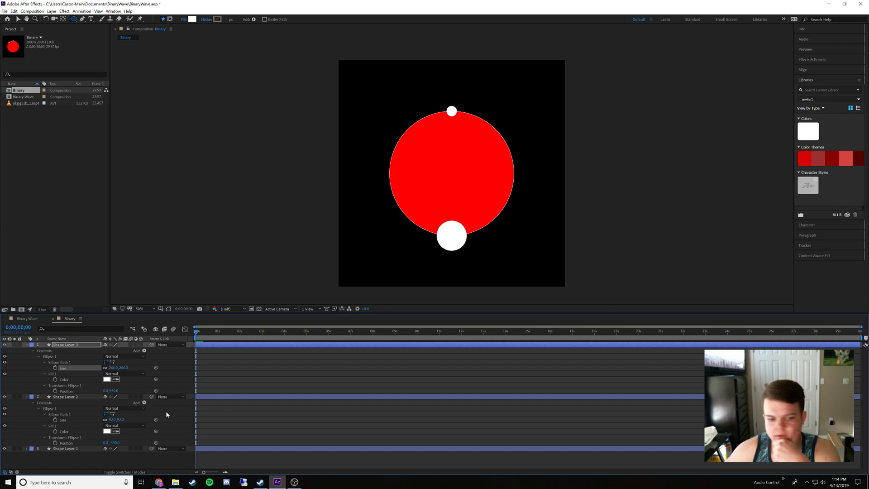
Open the reference video nkgq11bj40s21.mp4 from the Downloads folder in VLC and pause it to examine the dots
click(175, 481)
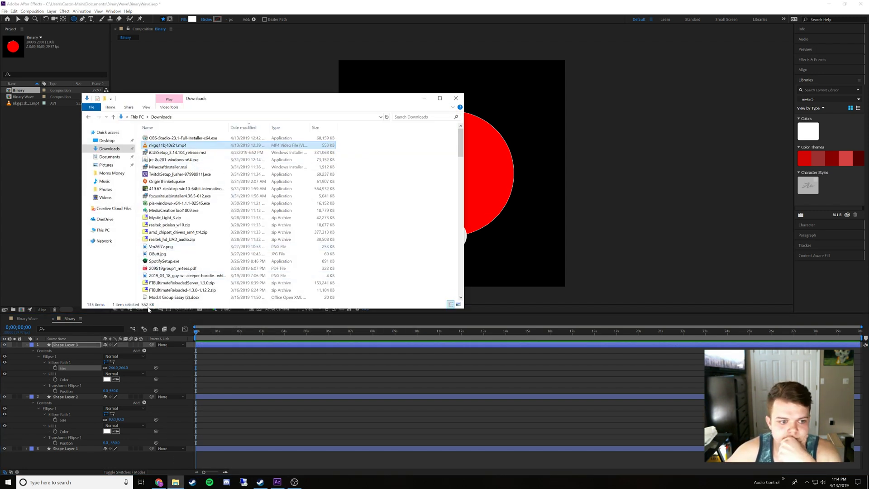
double_click(168, 146)
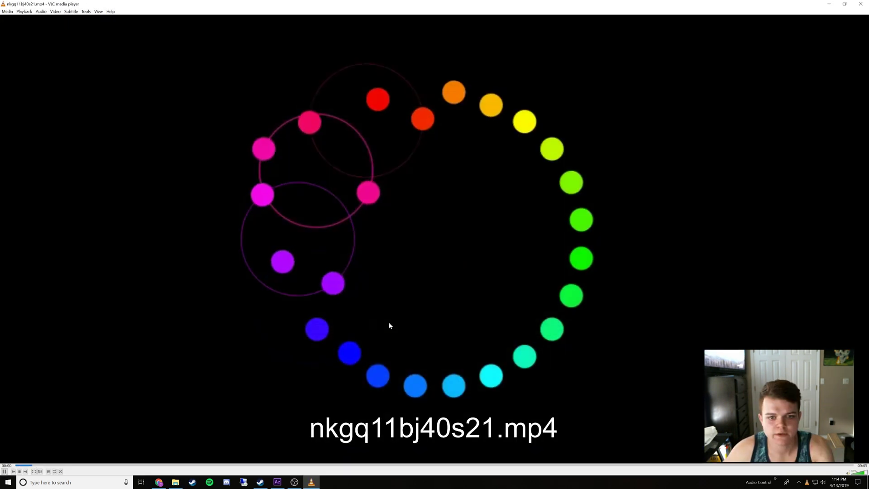
key(space)
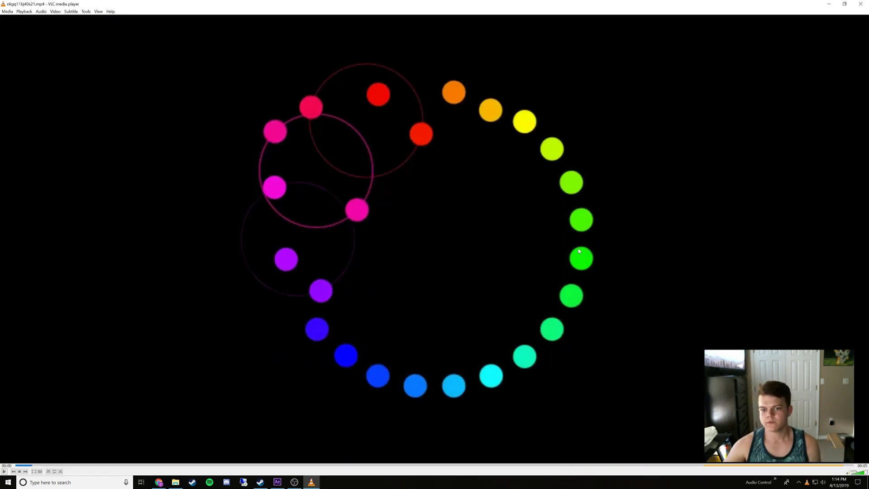
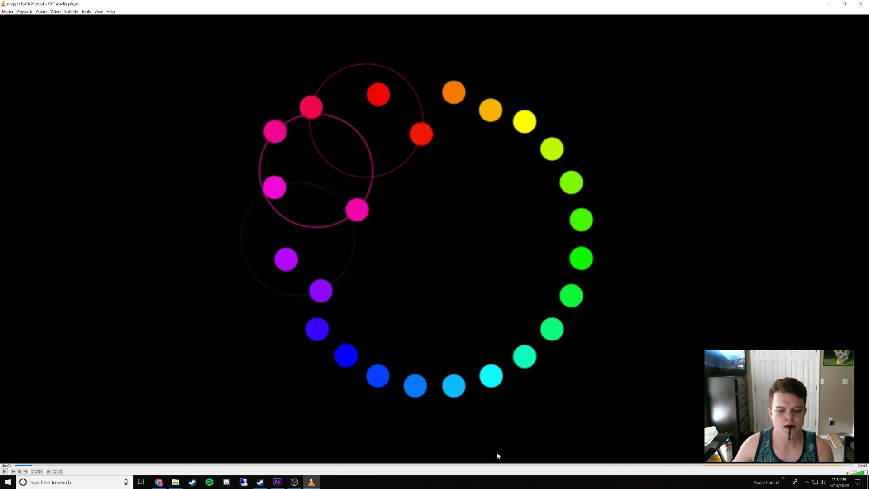
Switch back to After Effects and set the ellipse sizes of Shape Layer 3 and Shape Layer 2 to 200
click(277, 482)
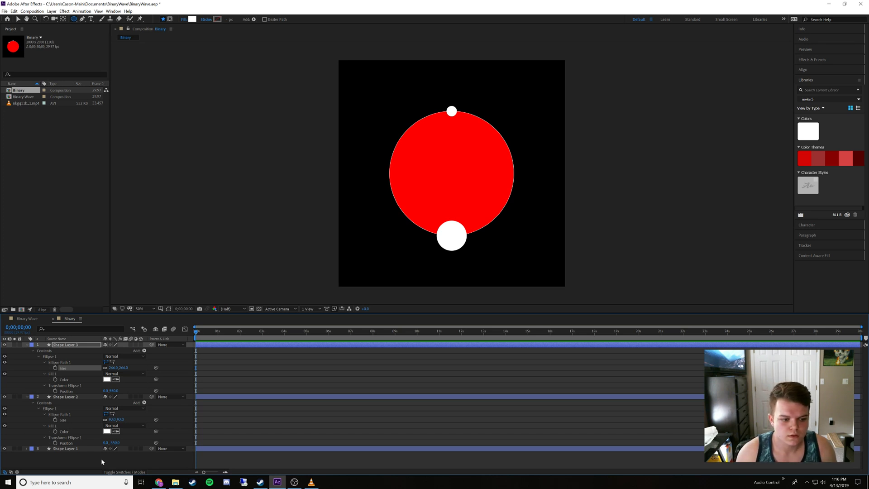
click(113, 367)
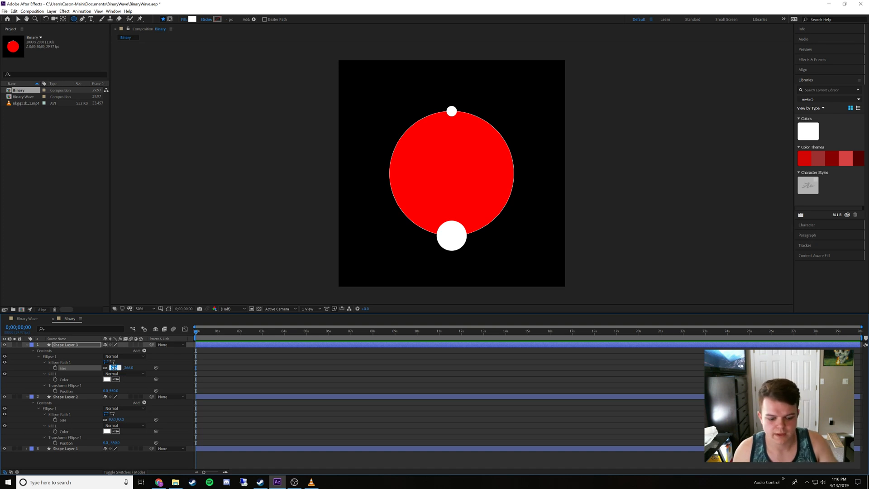
text(200)
key(Return)
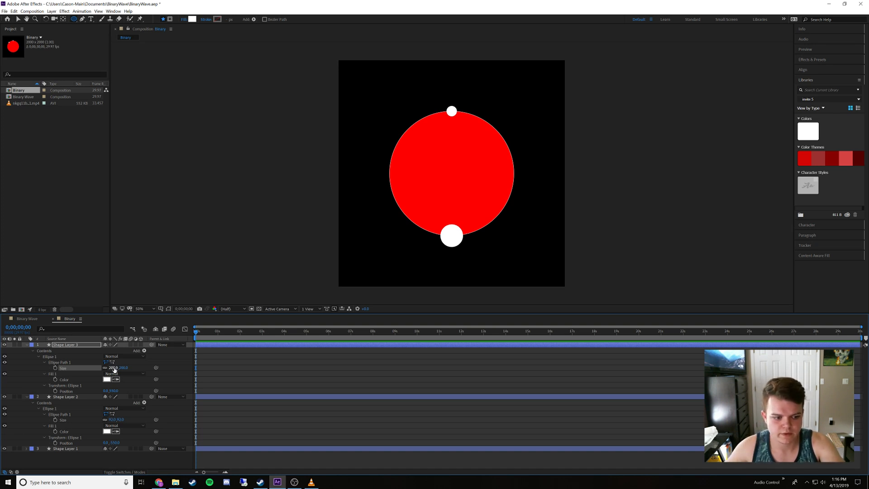
click(112, 420)
text(200)
key(Return)
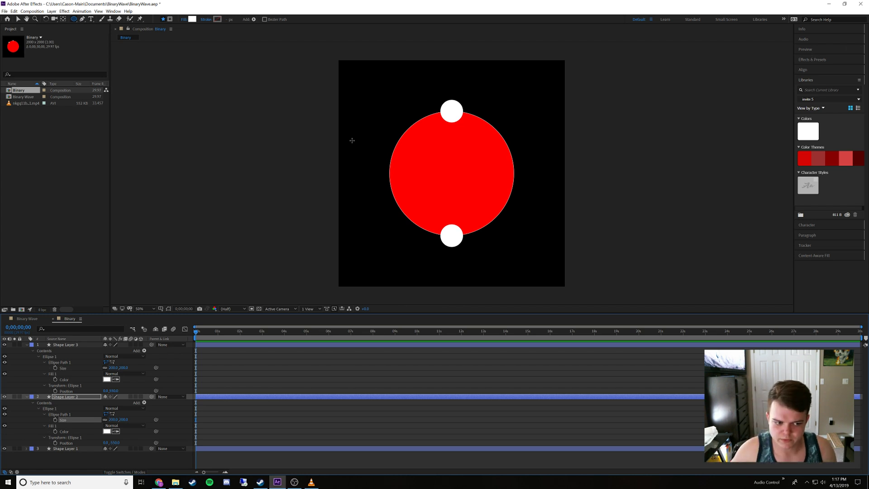
Set the ellipse sizes of Shape Layer 3 and Shape Layer 2 to 220
click(113, 367)
text(220)
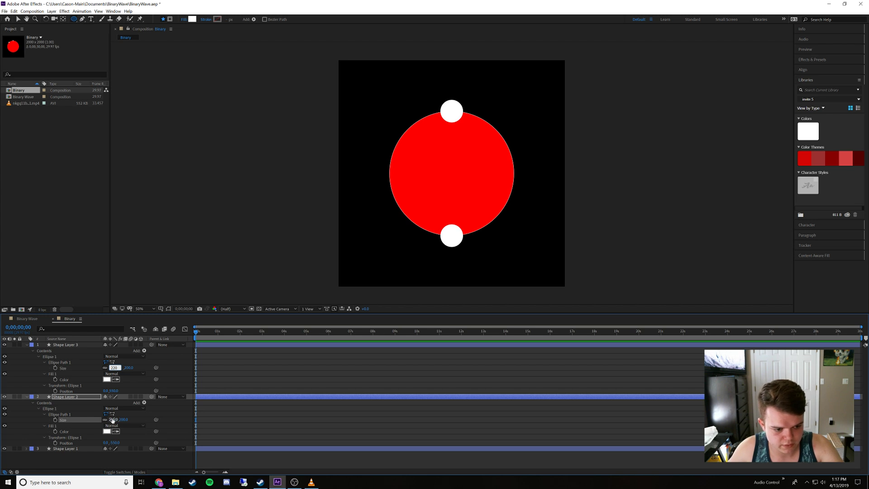
click(113, 419)
text(220)
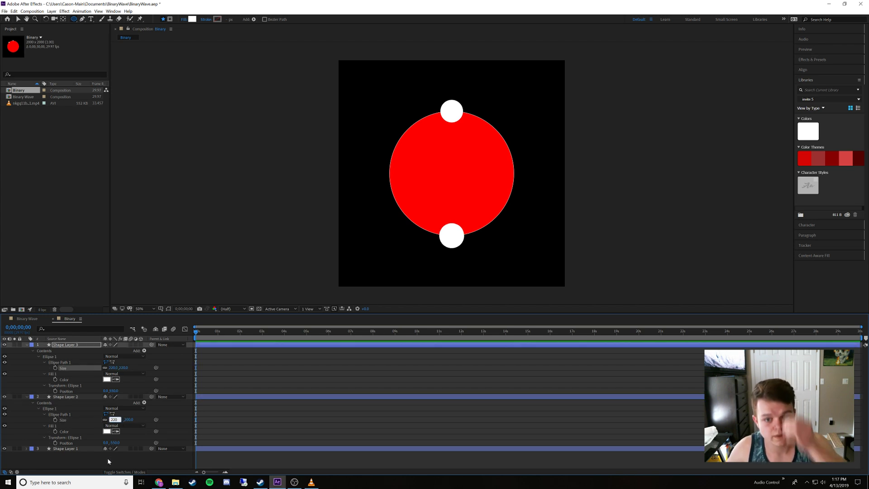
click(107, 461)
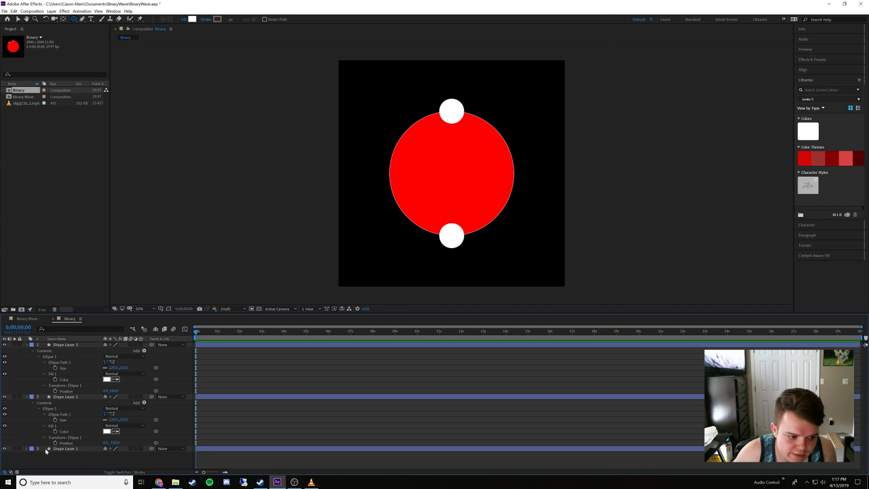
Rename Shape Layer 1, the red circle, as guide and hide it
right_click(61, 450)
click(70, 445)
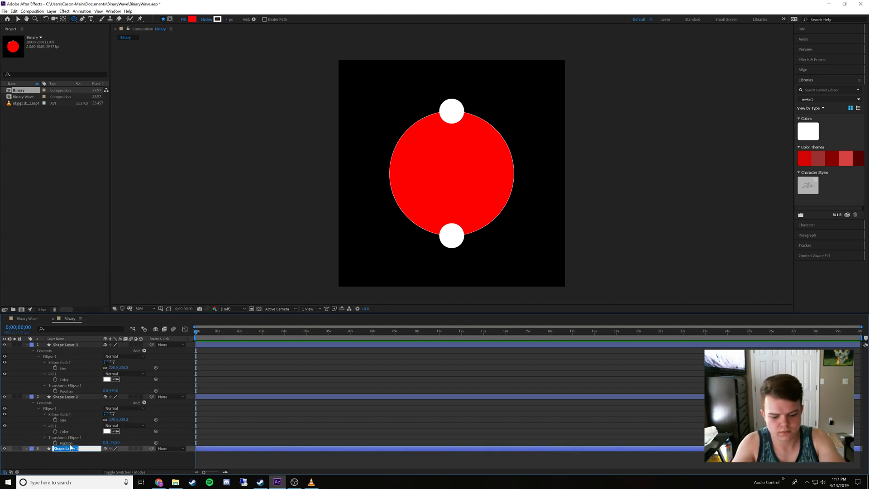
text(guide)
key(Return)
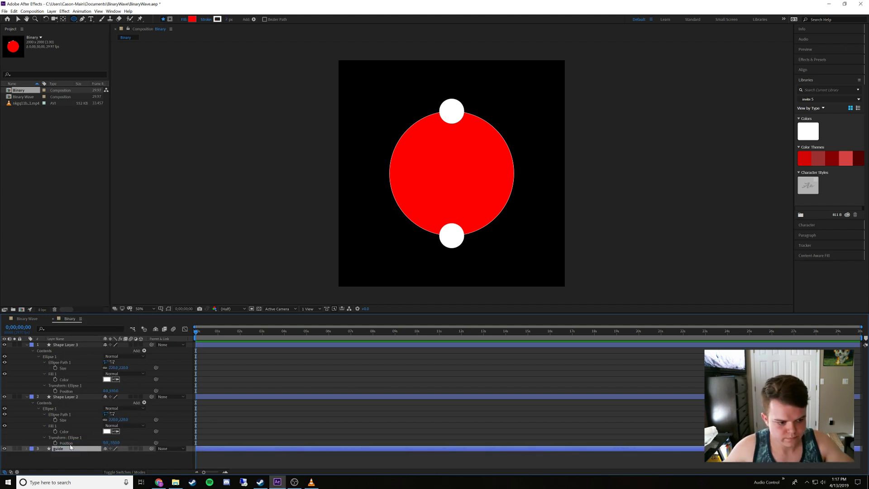
click(5, 449)
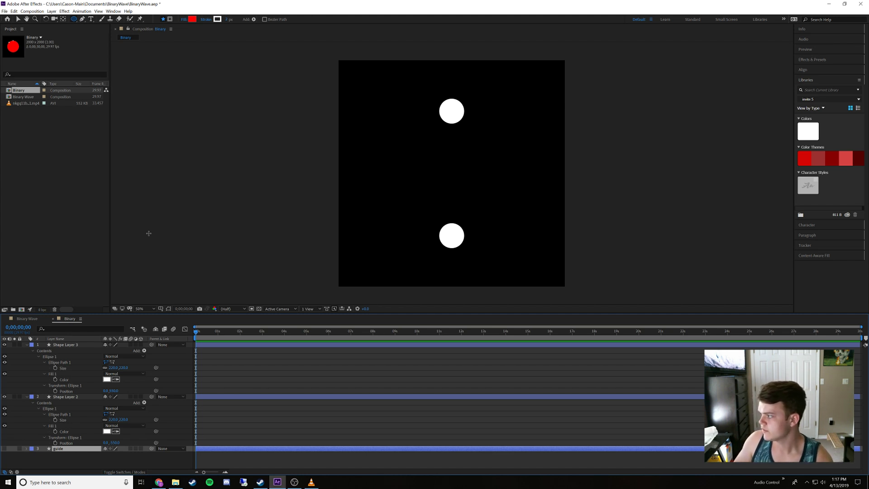
Add the Binary composition as the uppermost layer of the Binary Wave composition
click(17, 317)
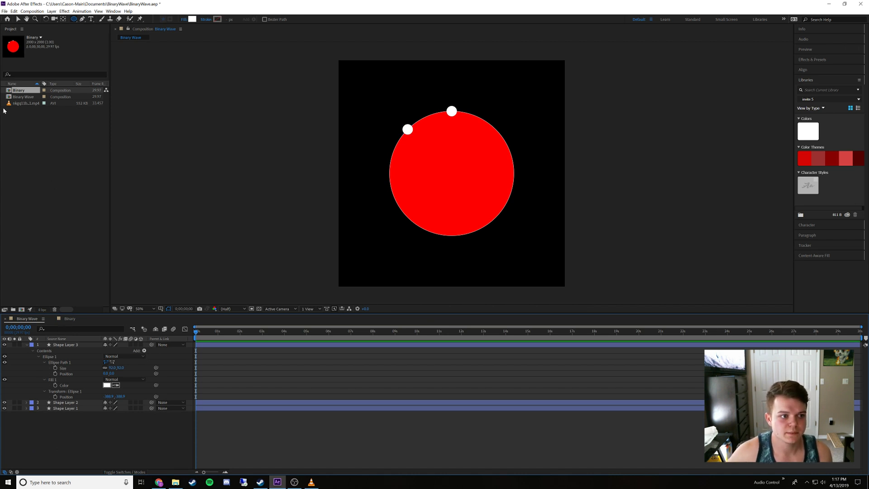
click(65, 345)
key(ctrl+/)
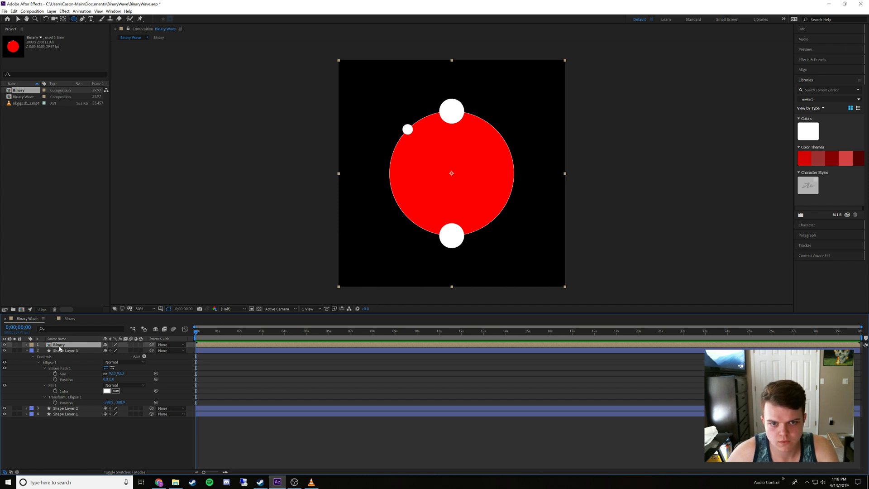
Reveal the Binary layer's rotation and set it to 45°
key(r)
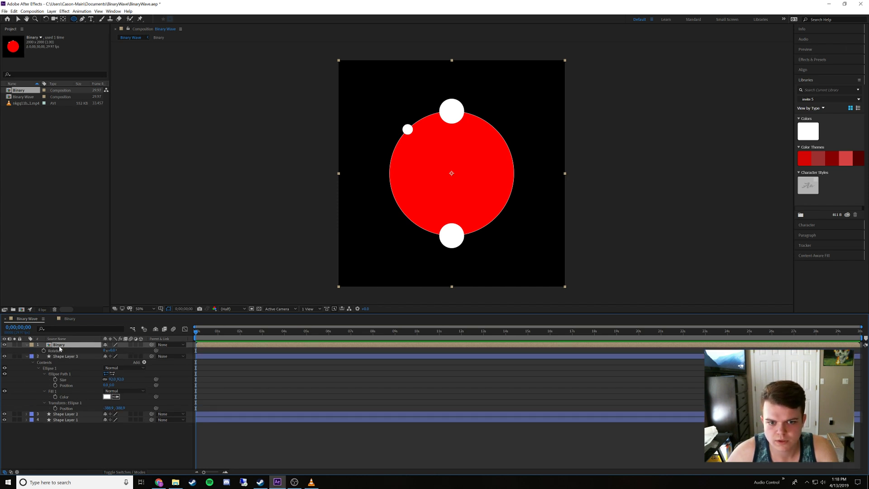
click(114, 350)
text(45)
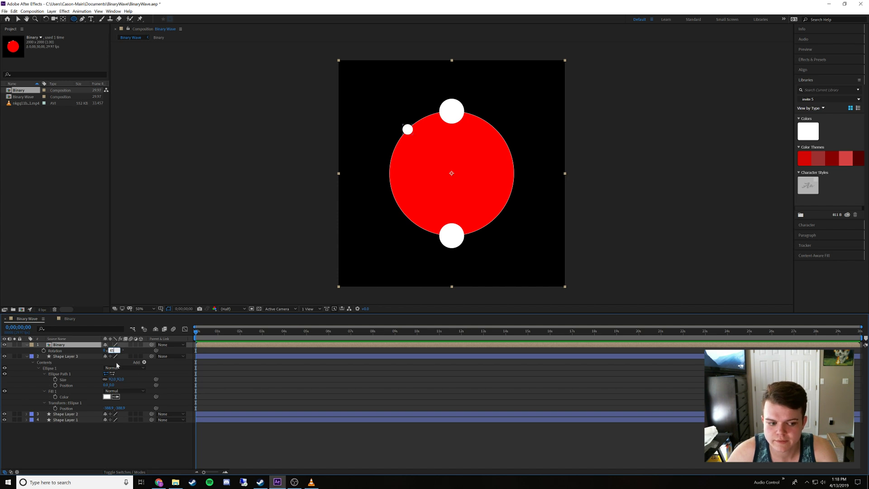
key(Return)
click(117, 461)
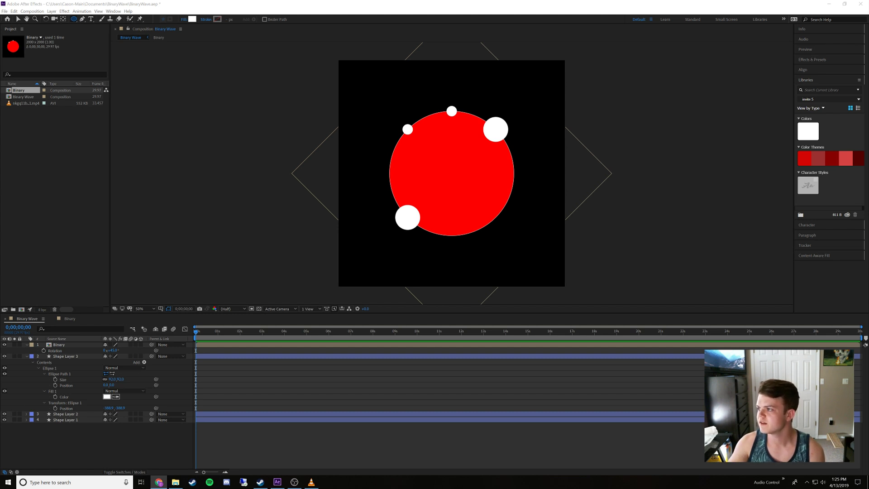
Set the Binary layer's rotation to 22.5°
drag(868, 5, 868, 97)
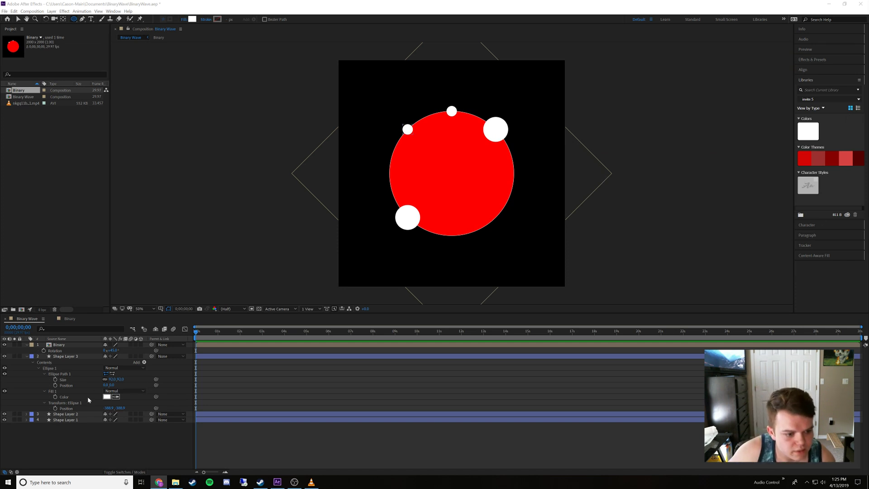
click(77, 344)
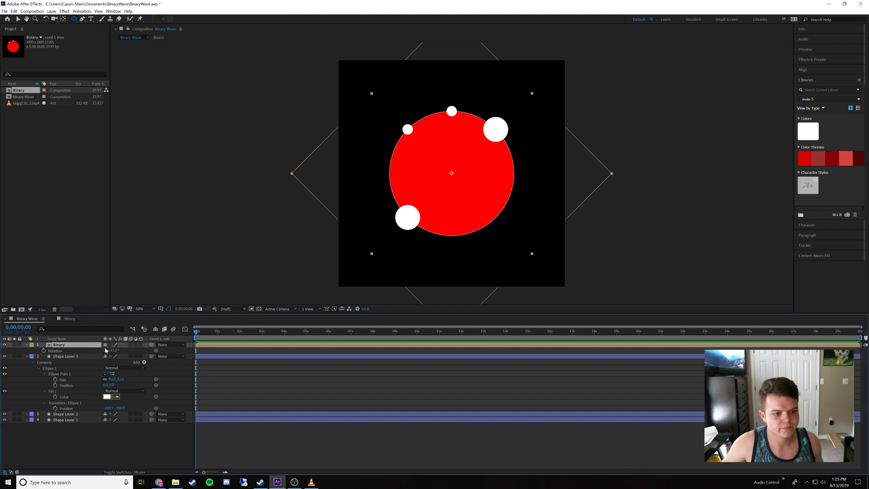
click(111, 350)
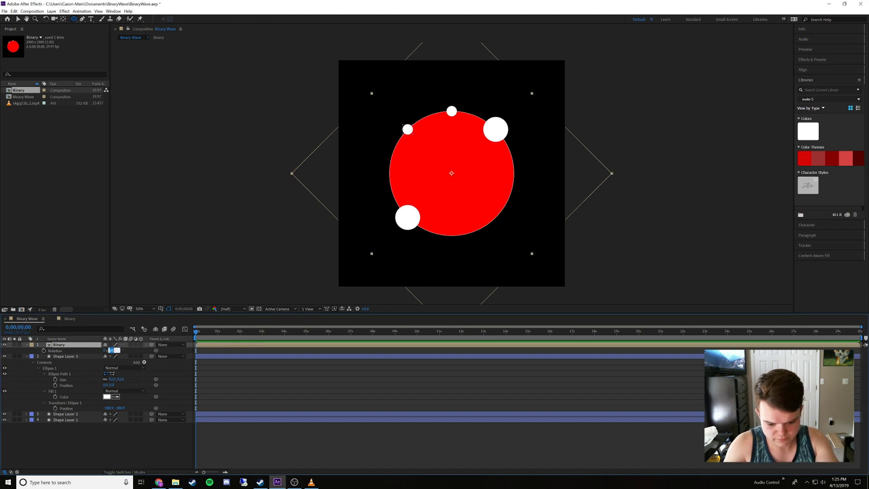
text(22.5)
key(Return)
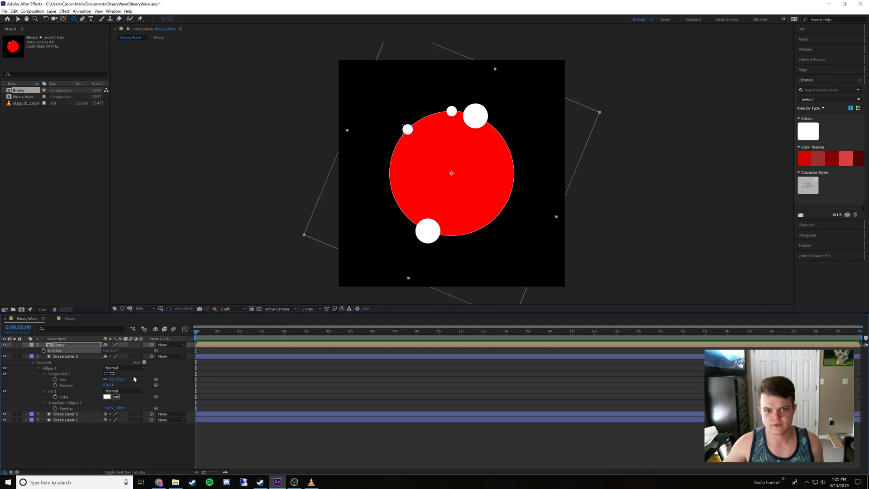
Set the Binary layer's rotation to 112.5° and reduce it to about 70°
click(112, 351)
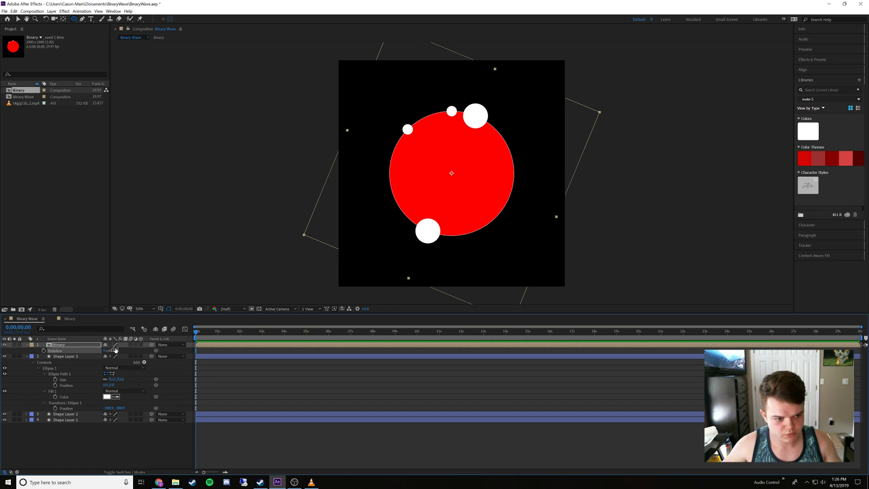
text(11)
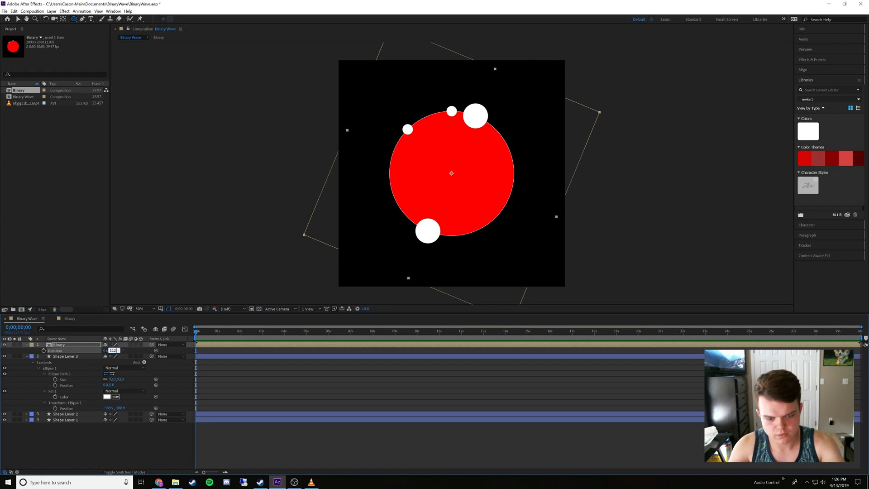
text(2)
key(Return)
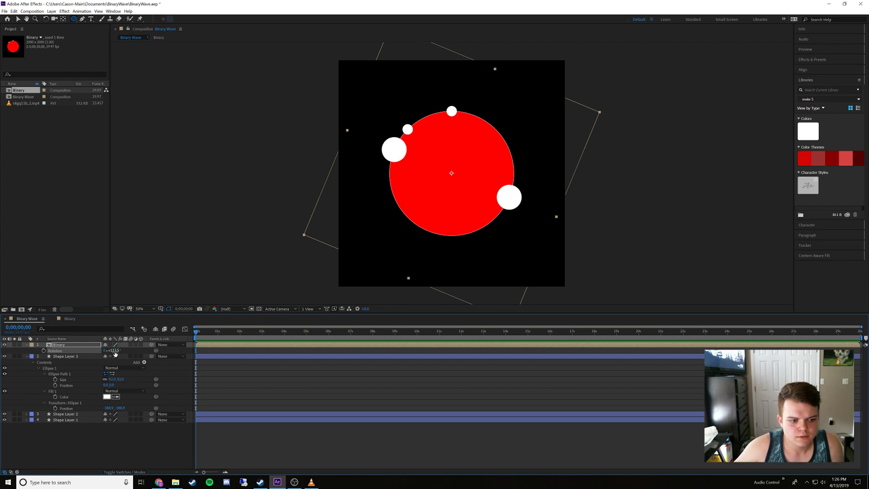
drag(113, 352, 102, 352)
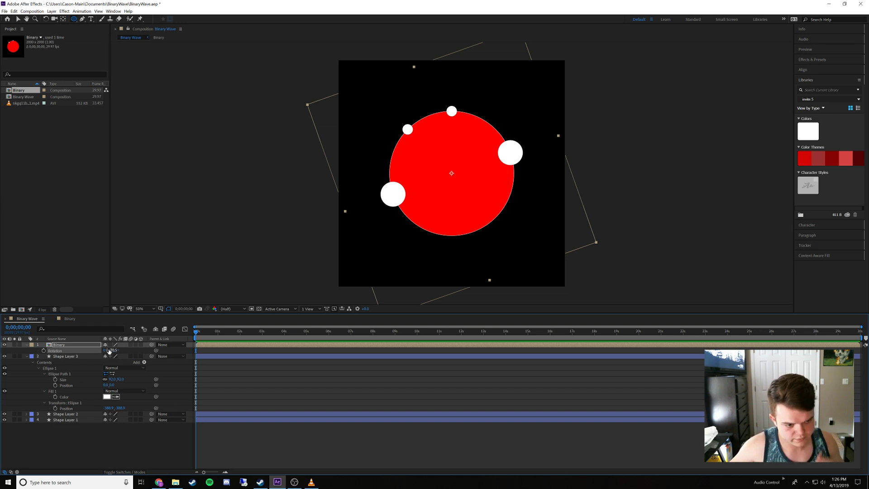
Set the Binary layer's rotation to 67.5°
click(112, 350)
text(67)
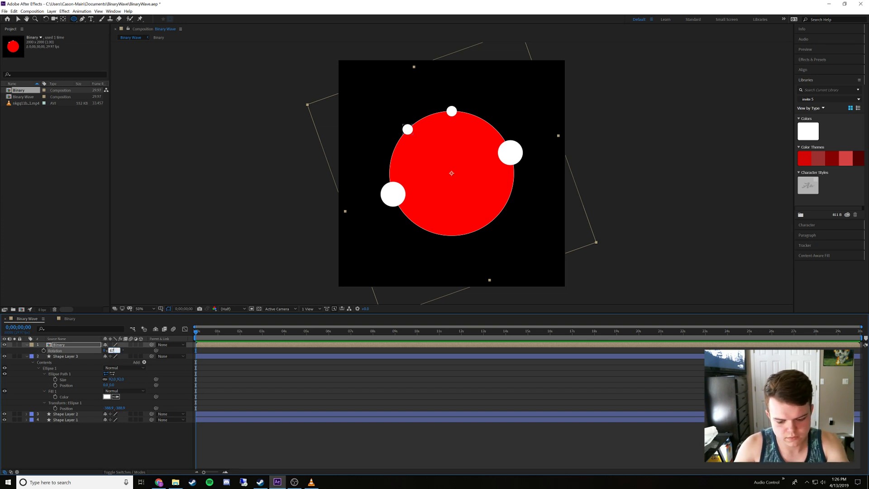
text(.5)
key(Return)
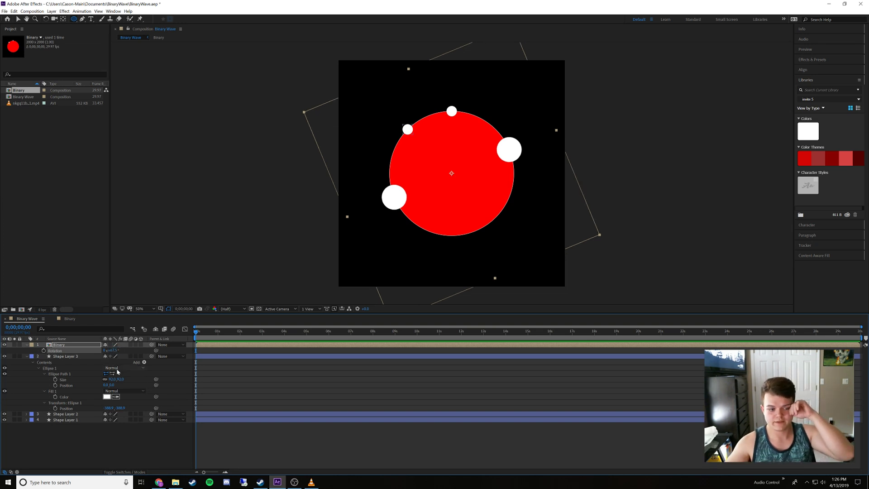
click(107, 433)
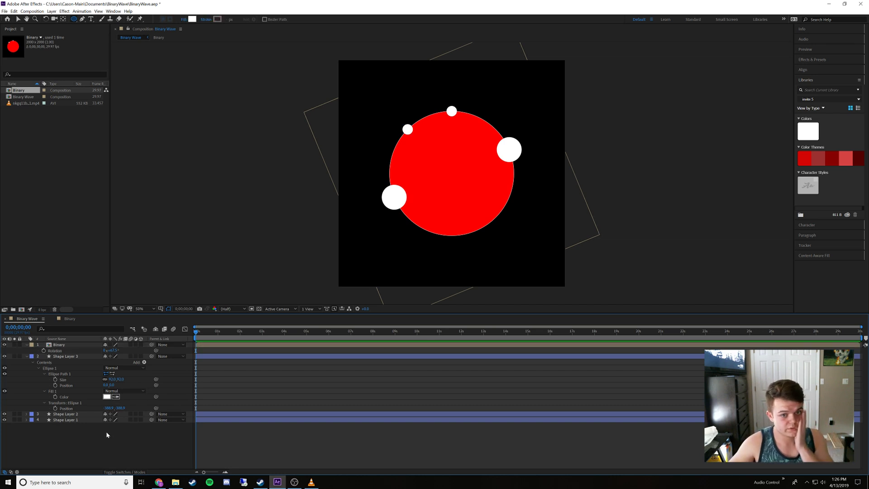
Scale the Binary layer down to about 42% so its dots match the small white dots in size
click(78, 345)
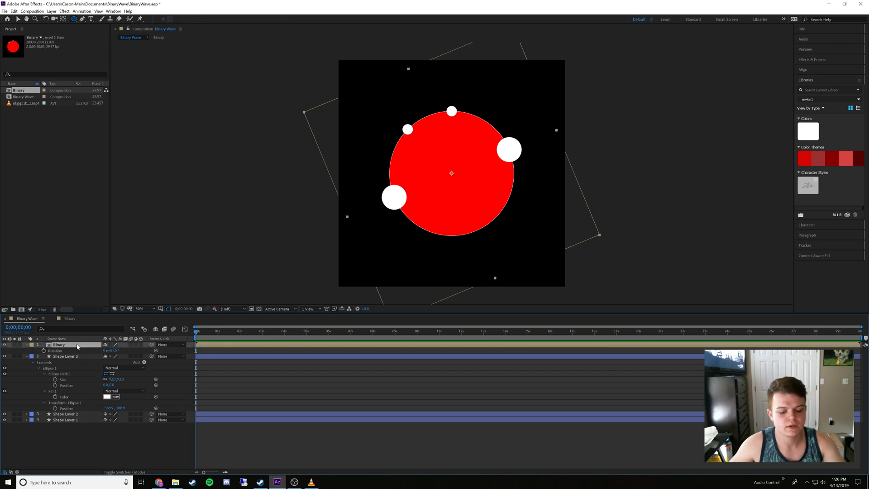
key(s)
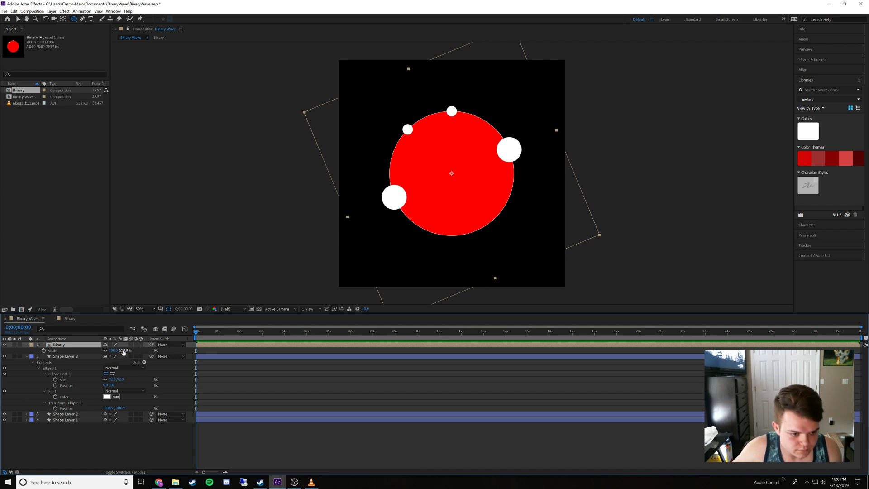
drag(123, 352, 104, 350)
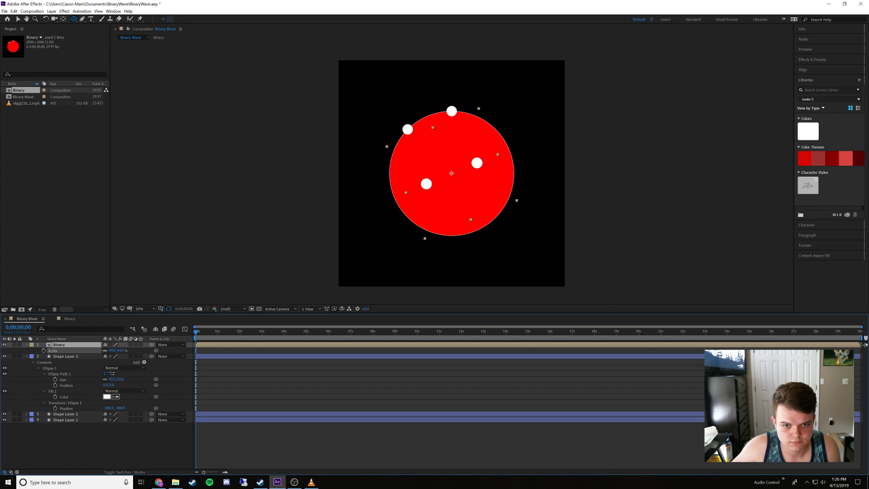
drag(104, 350, 104, 350)
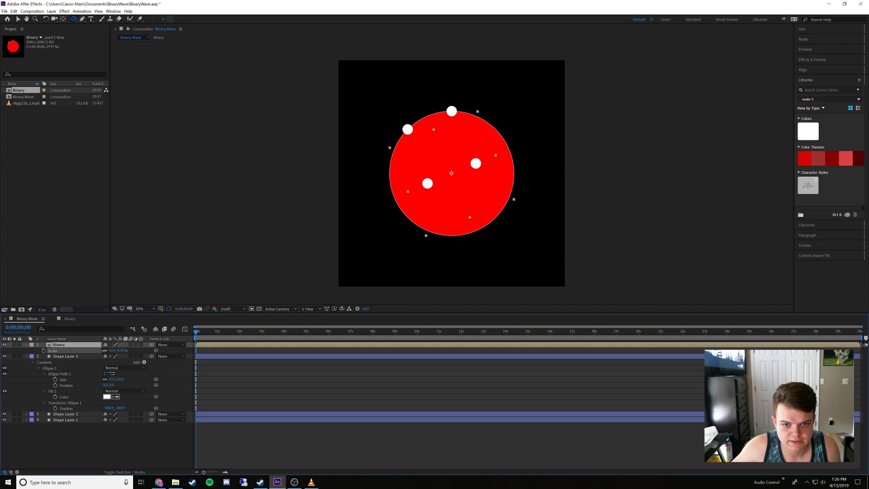
key(Return)
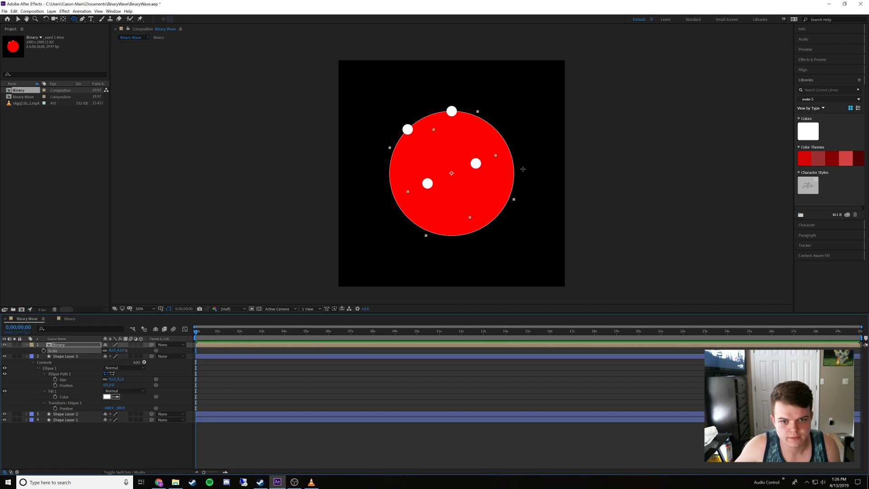
Move the Binary layer so its dots overlap the two white dots on the red circle's upper edge, and lock Shape Layers 1, 2 and 3
key(v)
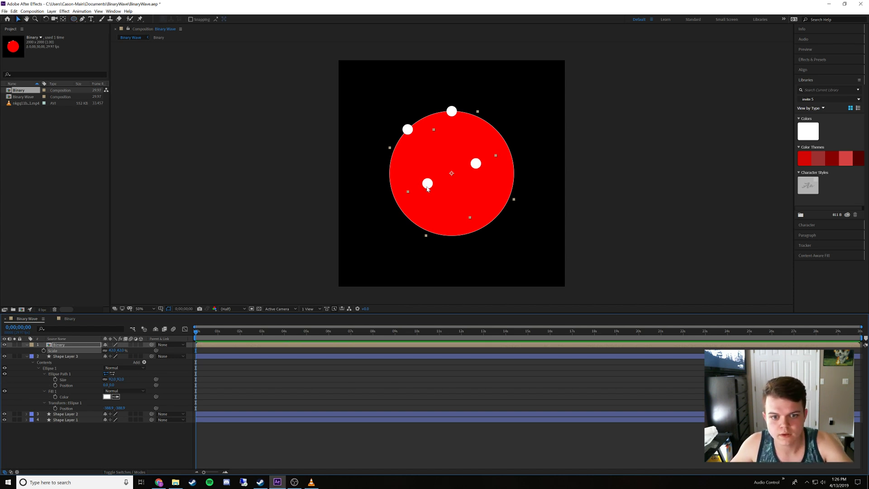
drag(427, 185, 406, 133)
key(period)
scroll(411, 121, up, 1)
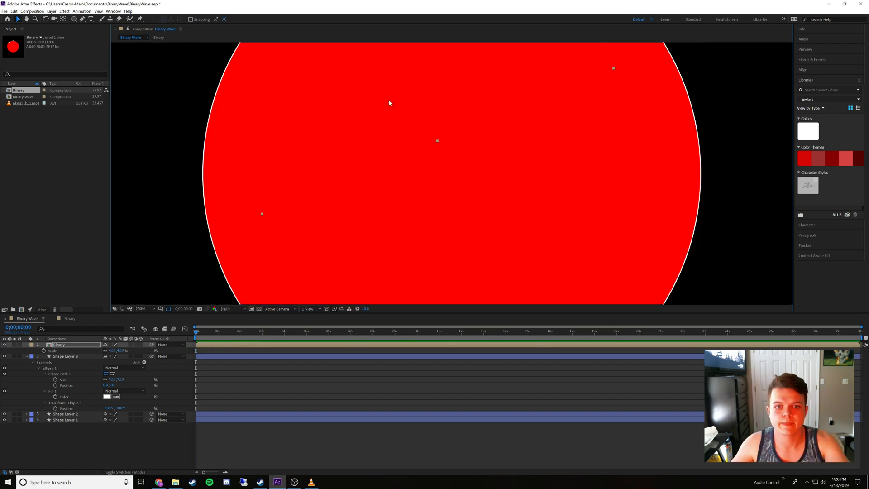
drag(386, 98, 469, 220)
drag(449, 157, 485, 210)
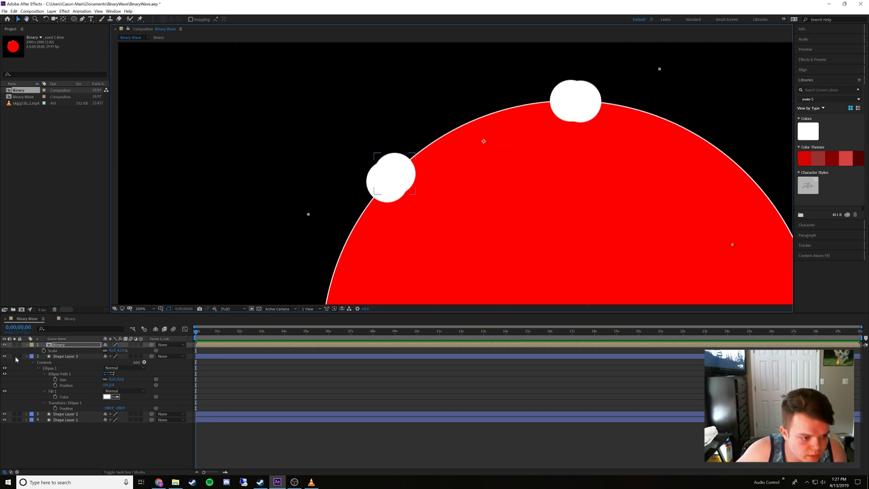
drag(20, 356, 19, 420)
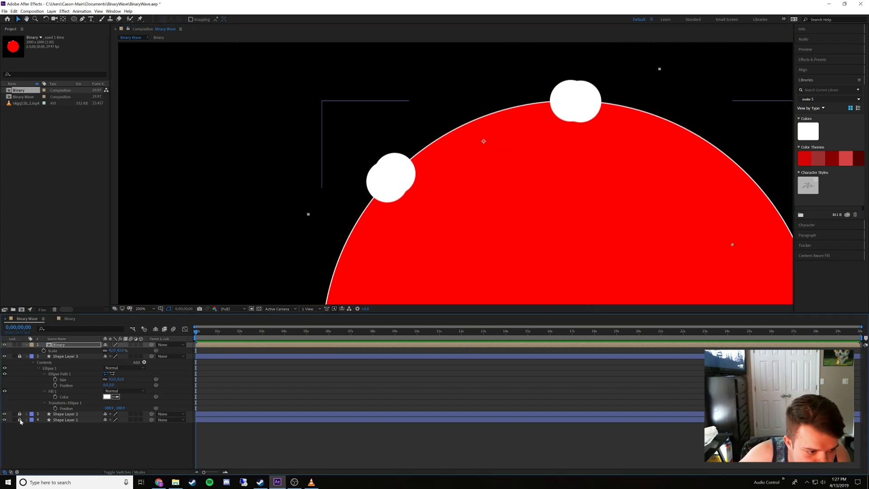
Nudge the Binary layer over the white guide dots and reduce its scale to 39%
drag(404, 175, 404, 175)
click(114, 350)
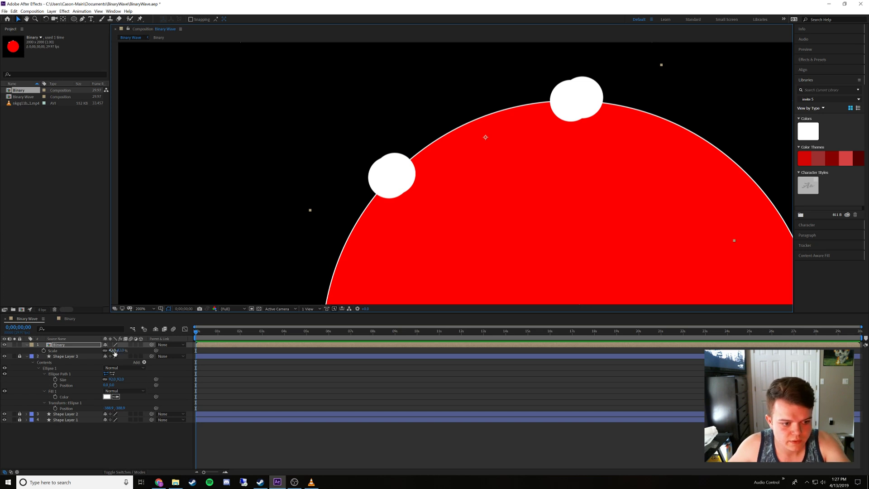
key(Down)
key(Down)
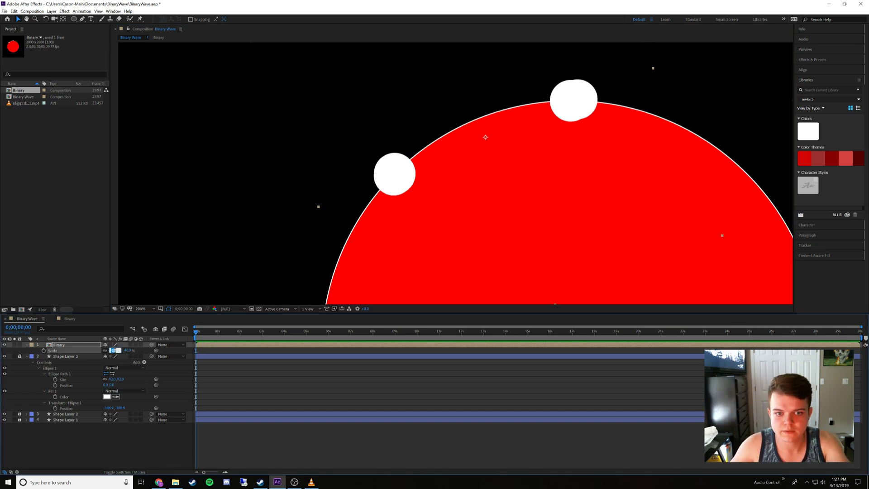
key(Down)
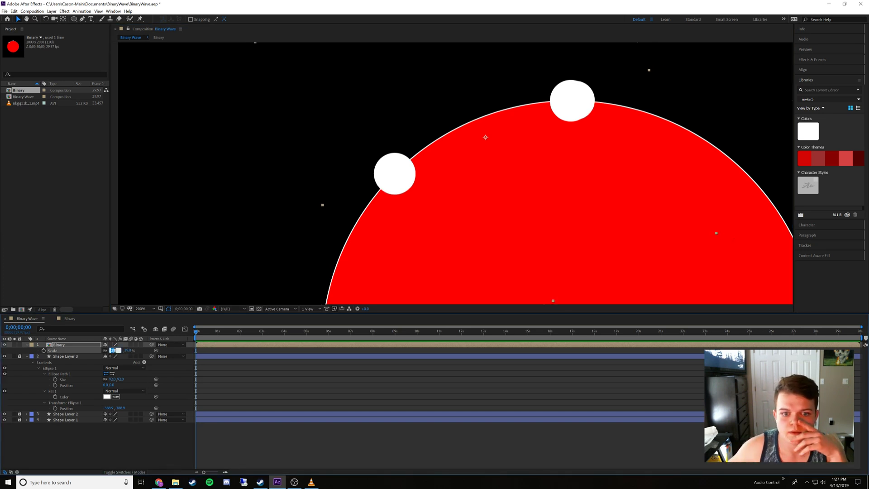
key(Return)
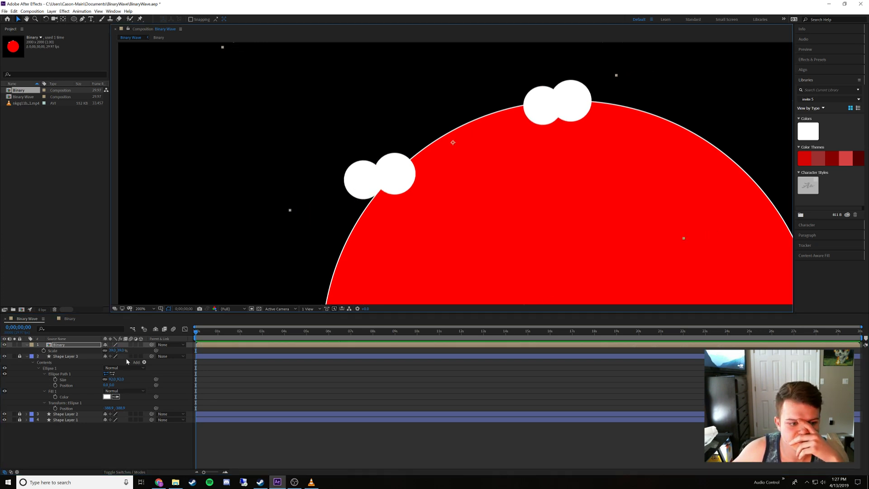
Set the Binary layer's scale to 40% and move it just outside the white guide dots to compare their sizes
click(111, 351)
text(40)
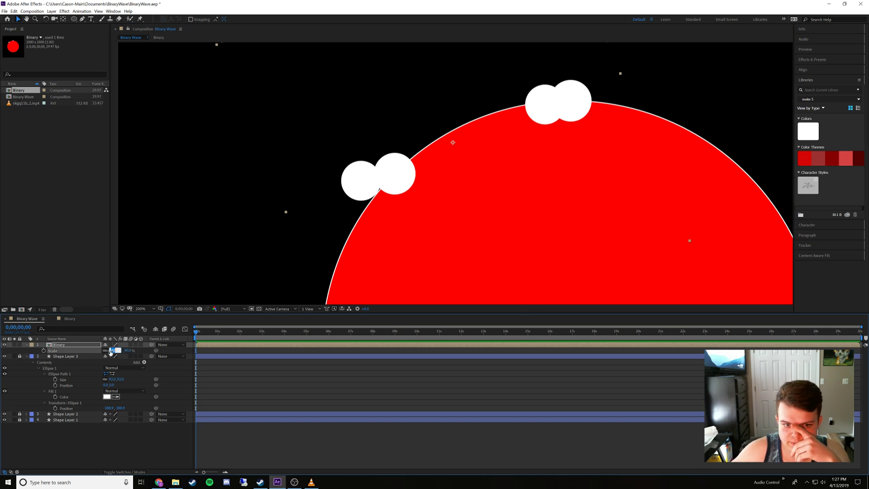
key(Return)
drag(360, 186, 348, 180)
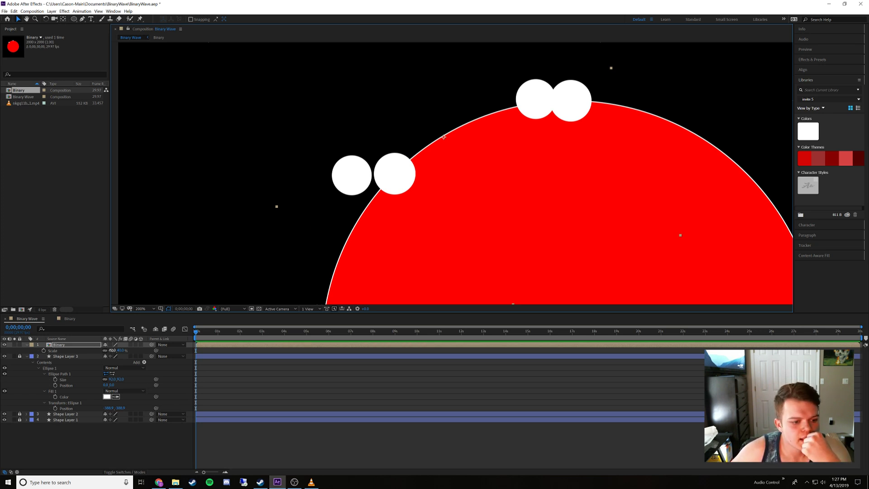
Raise the Binary layer's scale in 0.1% increments to 40.9% and move it back over the two white guide dots
click(112, 350)
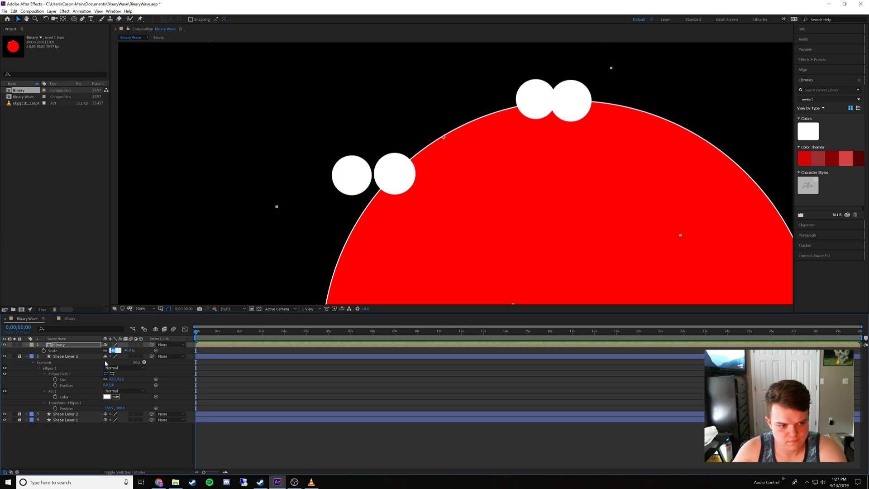
key(ctrl+Up)
key(ctrl+Up)
key(ctrl+Up)
key(ctrl+Up)
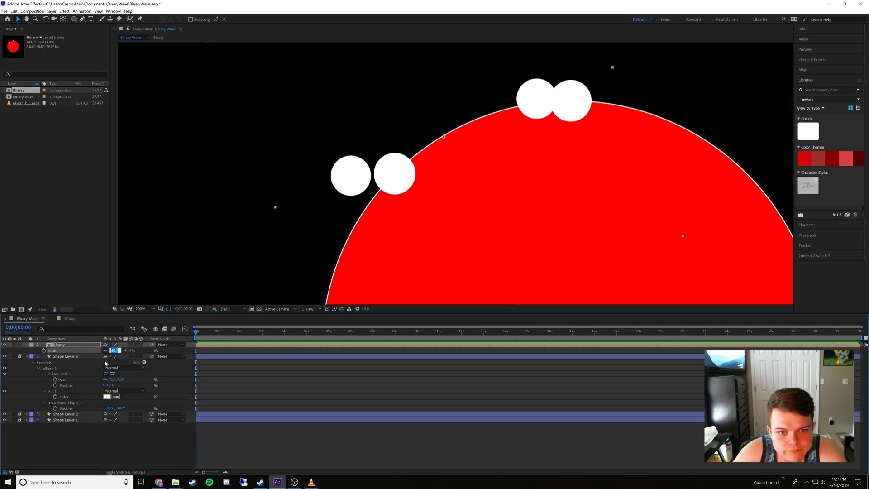
key(ctrl+Up)
key(ctrl+Up)
key(ctrl+Up)
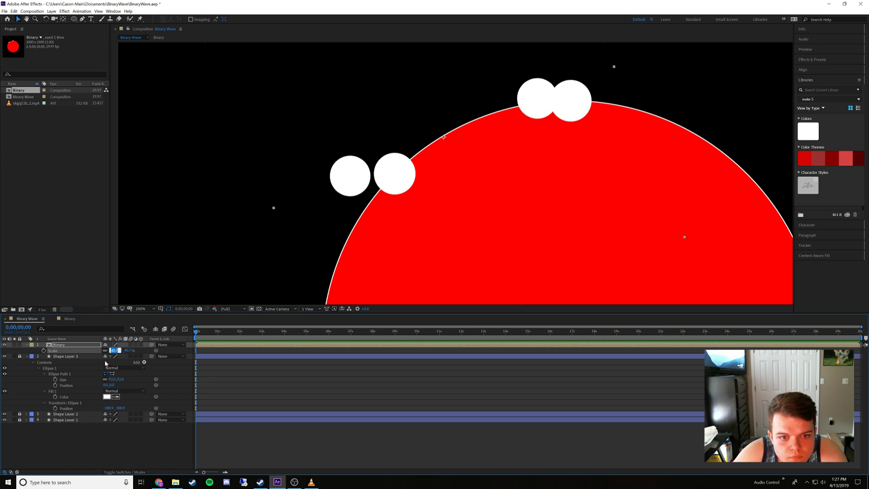
key(ctrl+Up)
key(ctrl+Up)
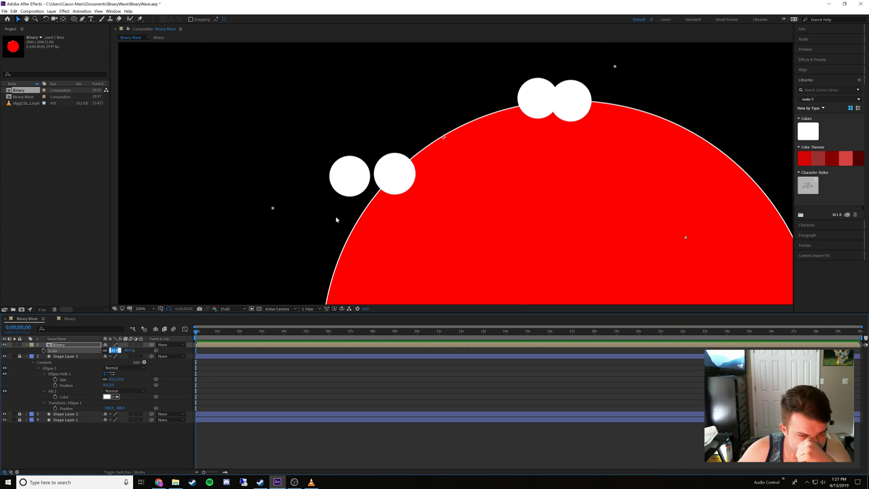
drag(351, 181, 384, 185)
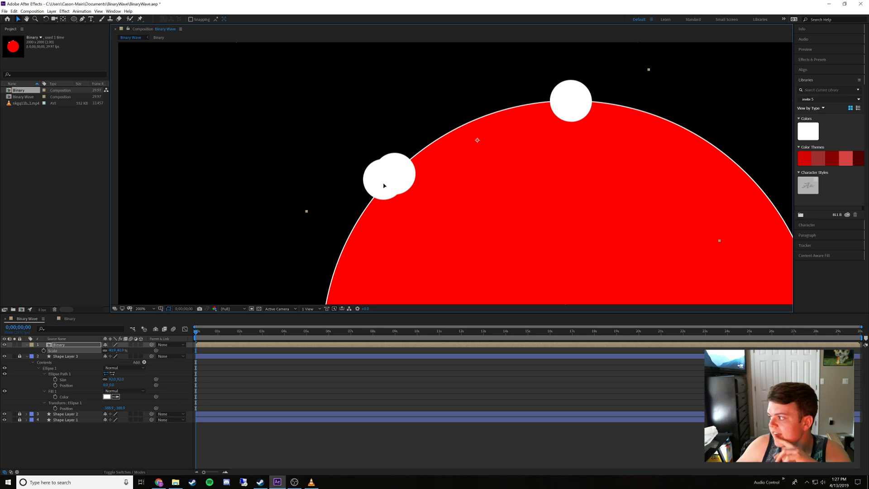
mouse_move(383, 183)
mouse_down()
mouse_move(386, 176)
mouse_move(389, 185)
mouse_up()
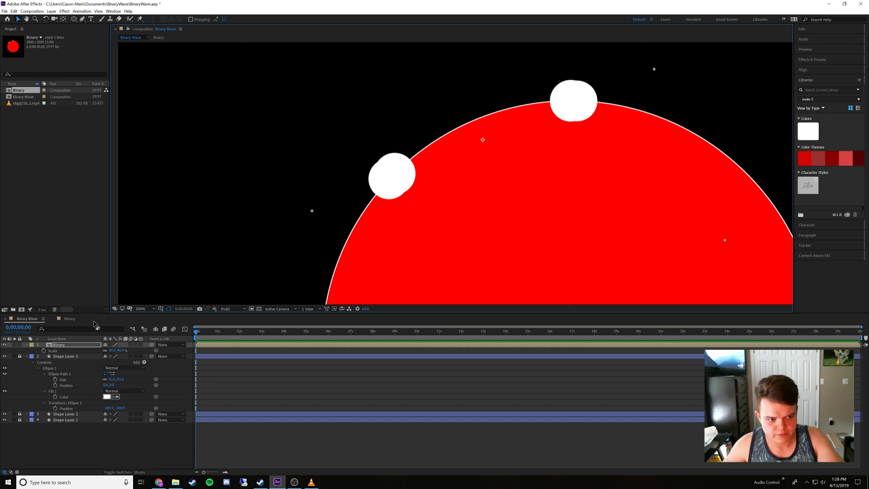
Reveal the Binary layer's Position property in place of its Scale
click(69, 347)
key(p)
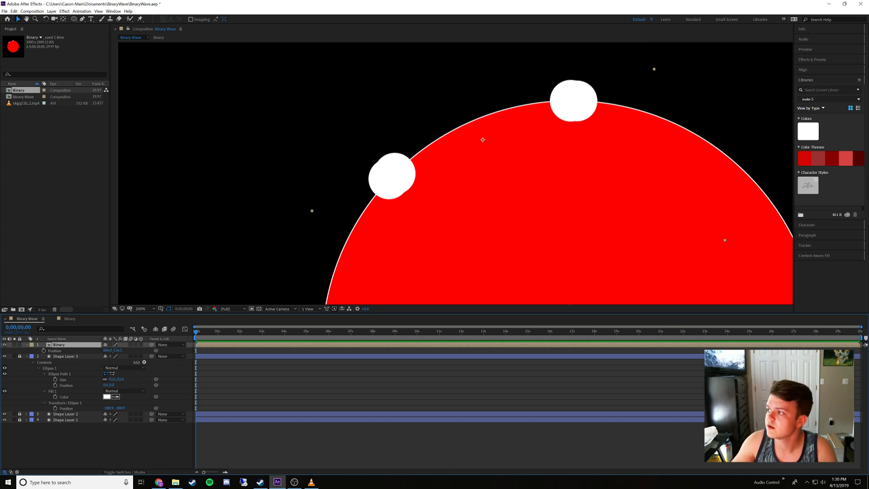
key(alt+Tab)
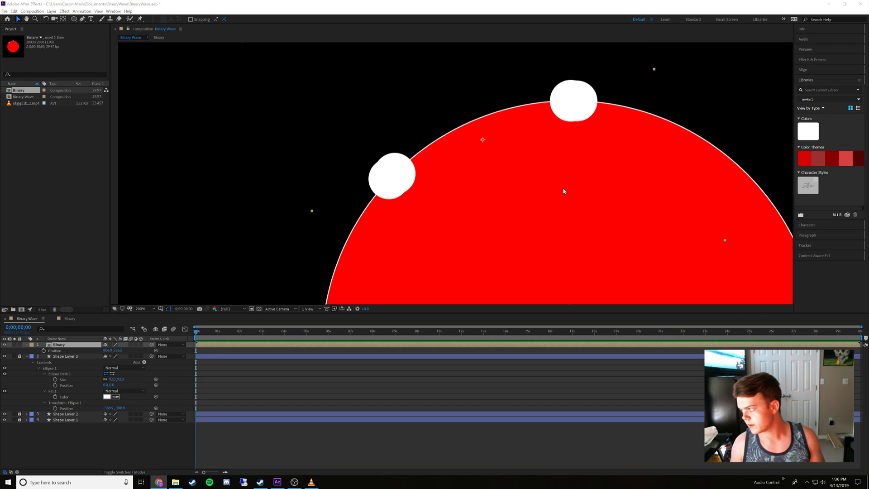
click(107, 350)
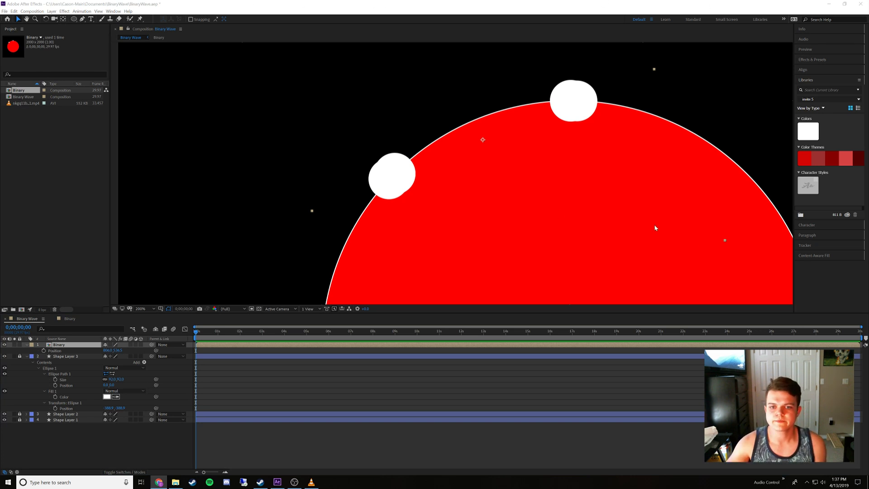
scroll(578, 223, down, 3)
scroll(476, 223, up, 2)
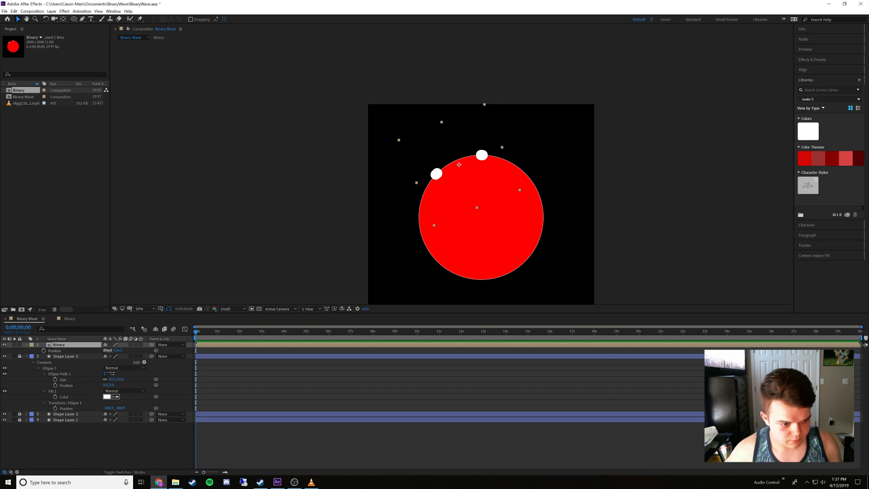
Set the Binary layer's X position to 210.475
click(111, 351)
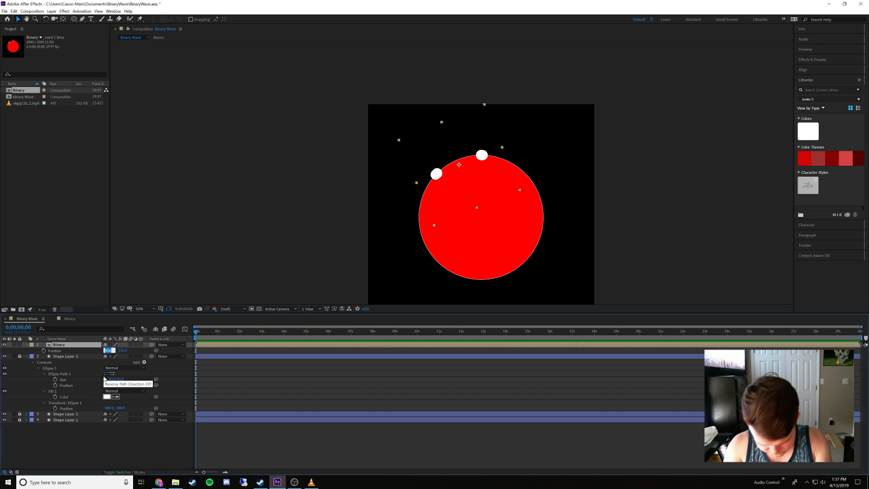
text(210)
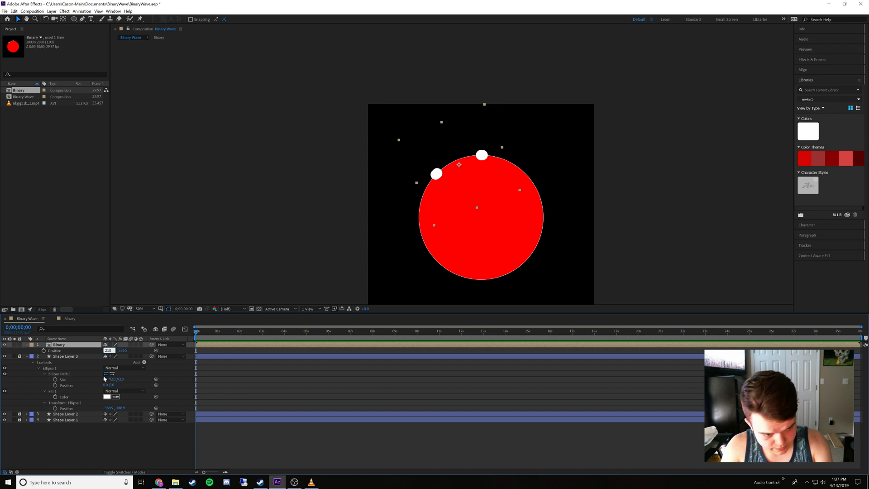
text(.4)
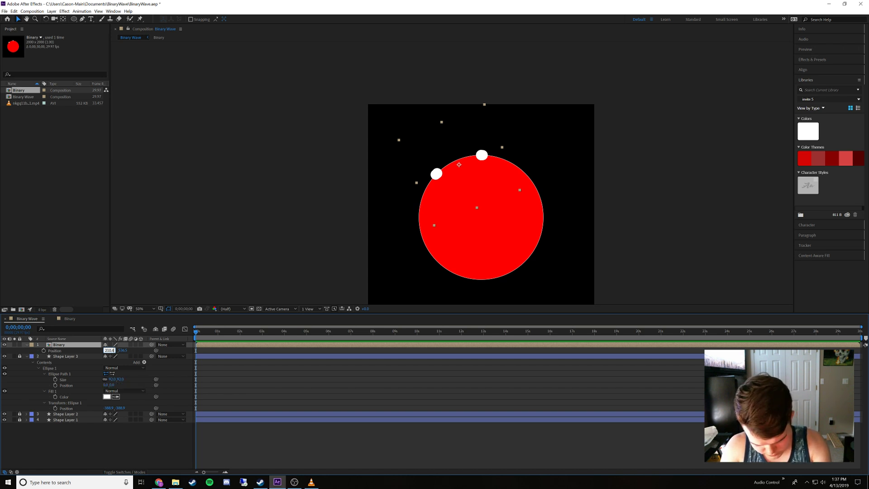
text(7)
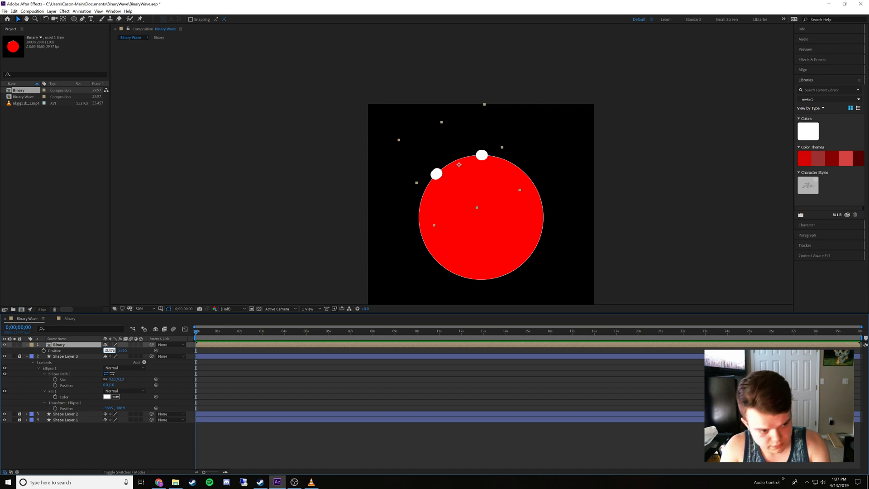
text(5)
key(Return)
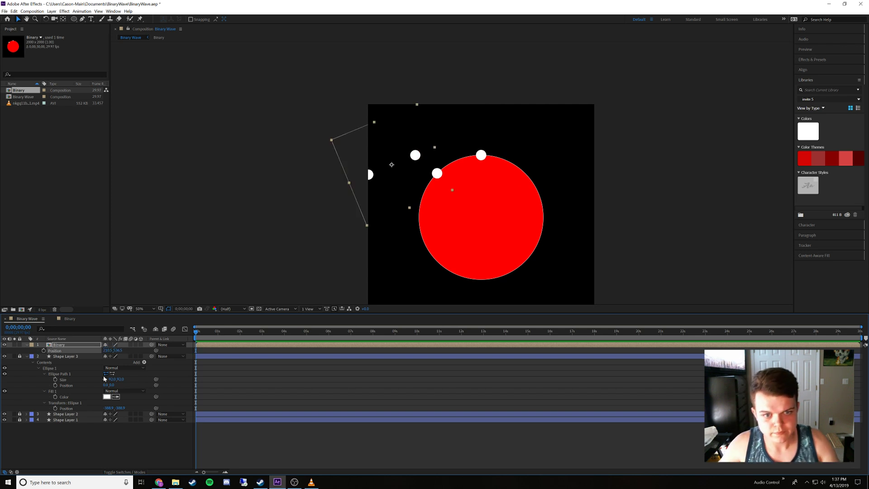
Set the Binary layer's Y position to 508.11
click(119, 351)
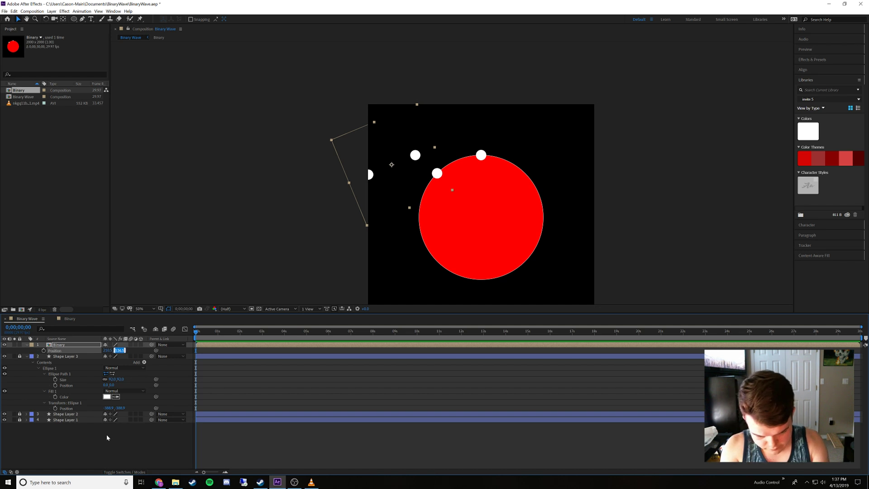
text(5)
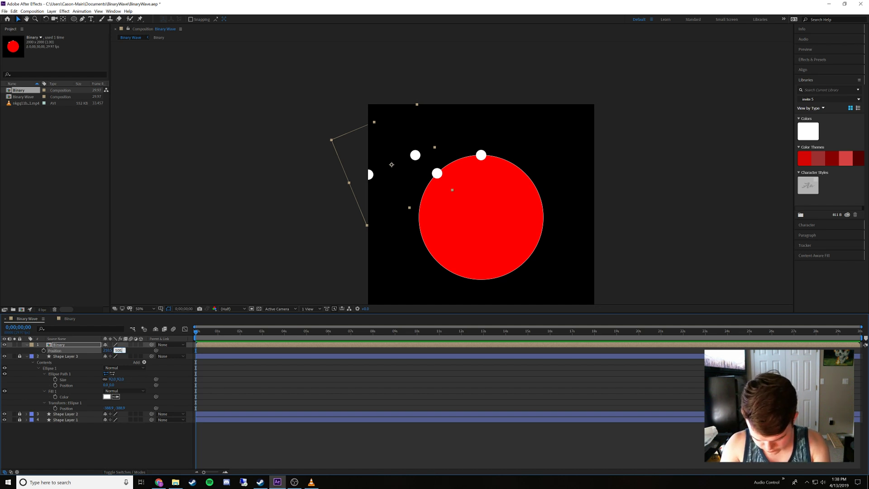
text(08.113)
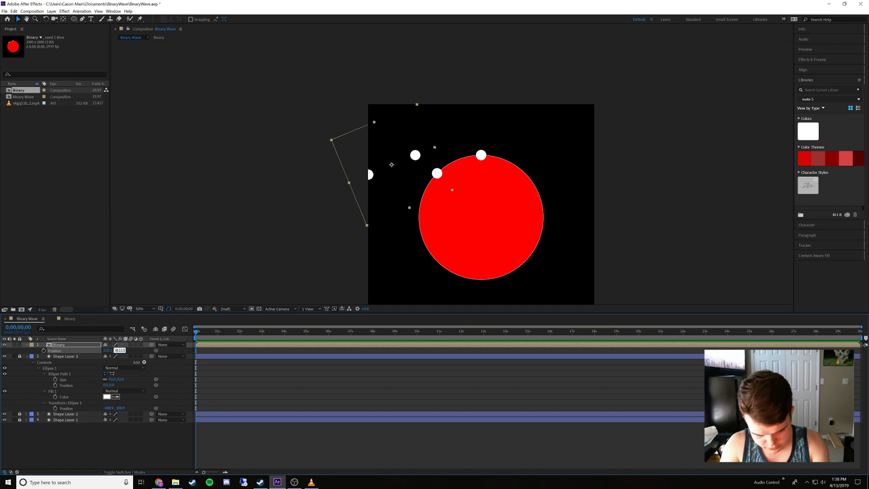
key(Return)
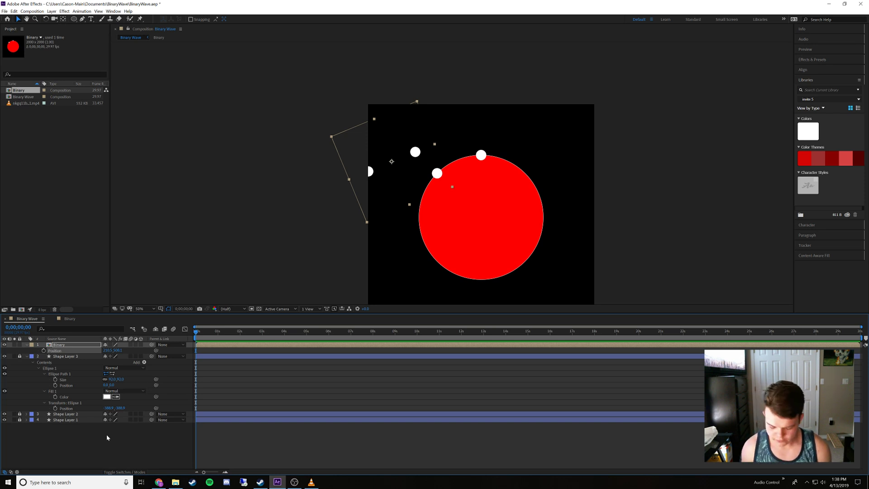
Try an X position of 1210.4759 for the Binary layer
click(109, 350)
text(12)
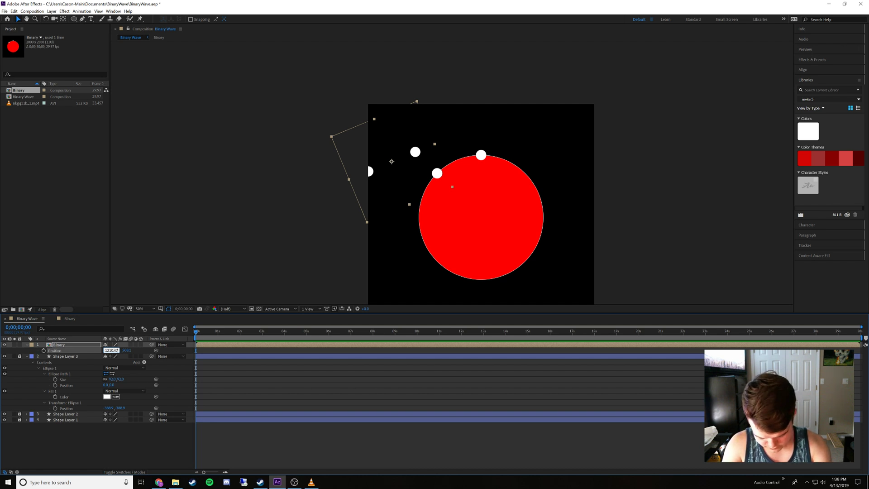
text(10.4759)
key(Return)
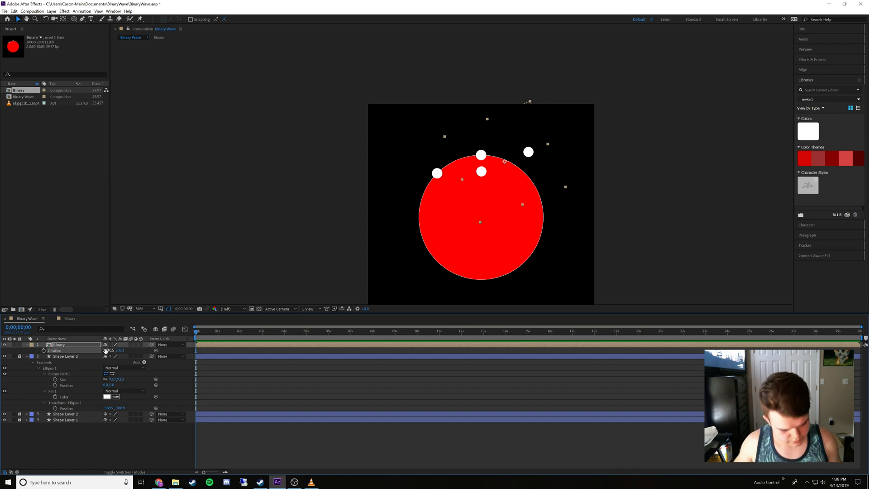
Set the Binary layer's X position to 710.475
click(106, 350)
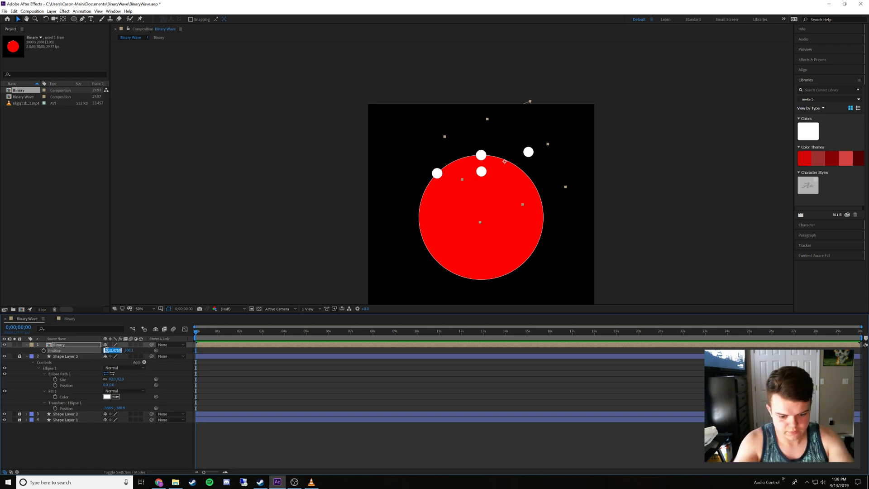
text(7)
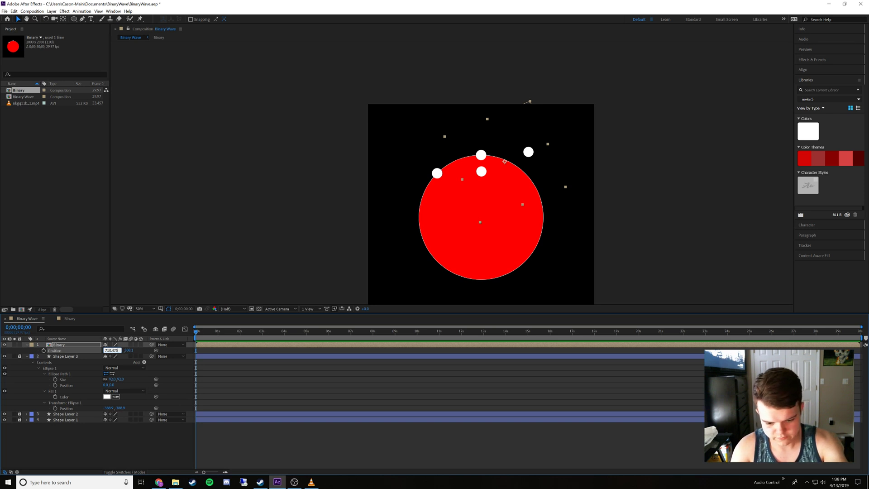
key(Return)
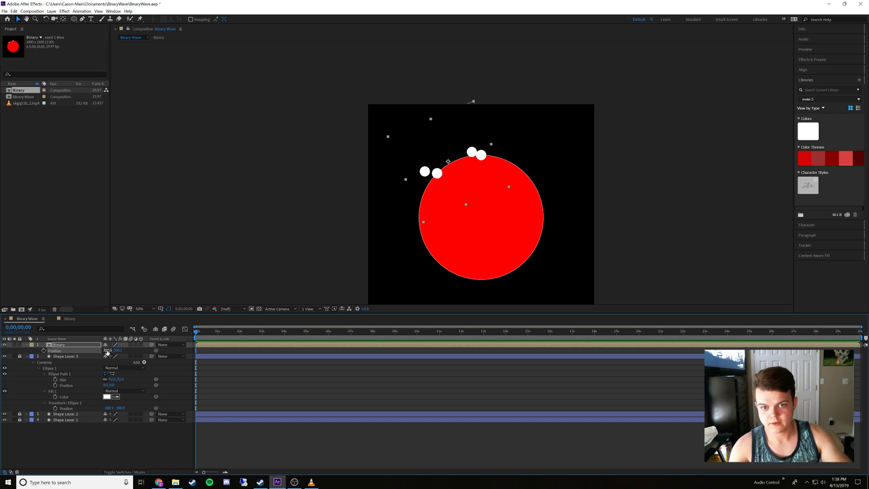
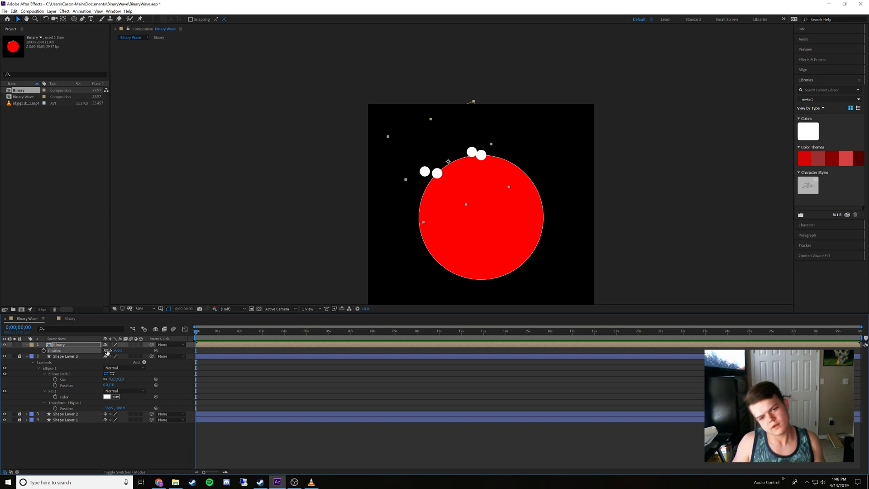
Set the Binary layer's X position to 789.5241 and its Y position to 491.886
click(108, 351)
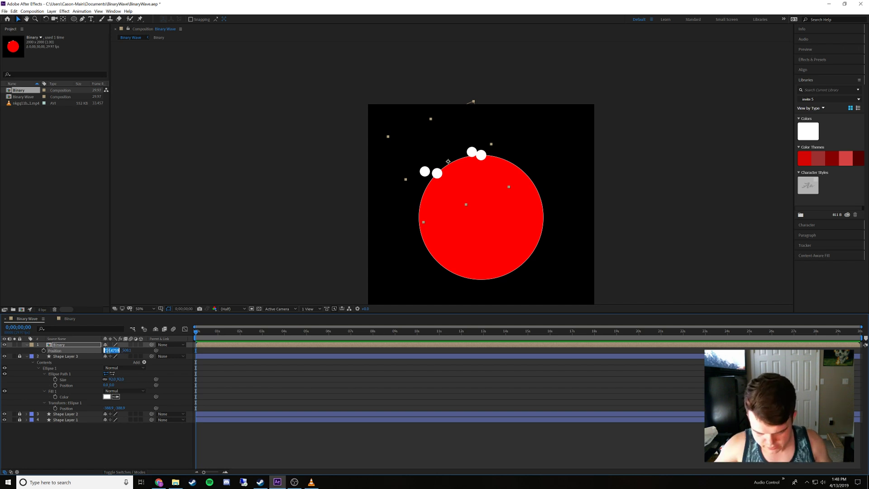
text(789.52)
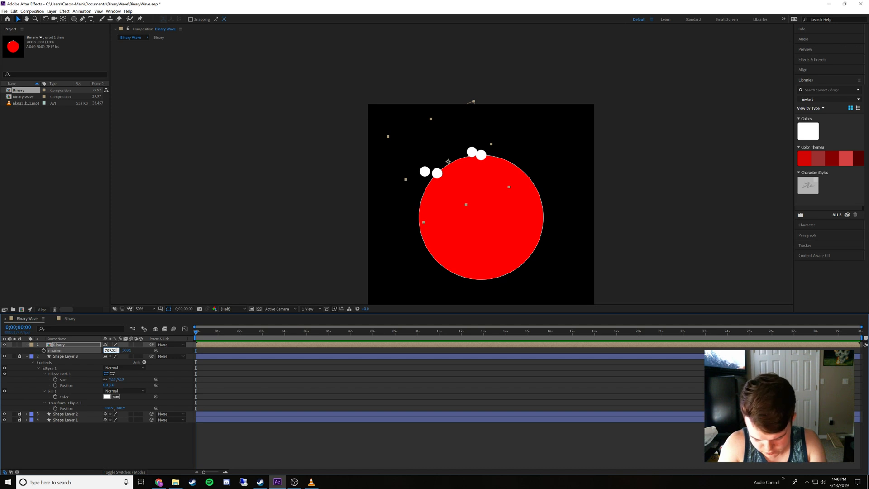
text(41)
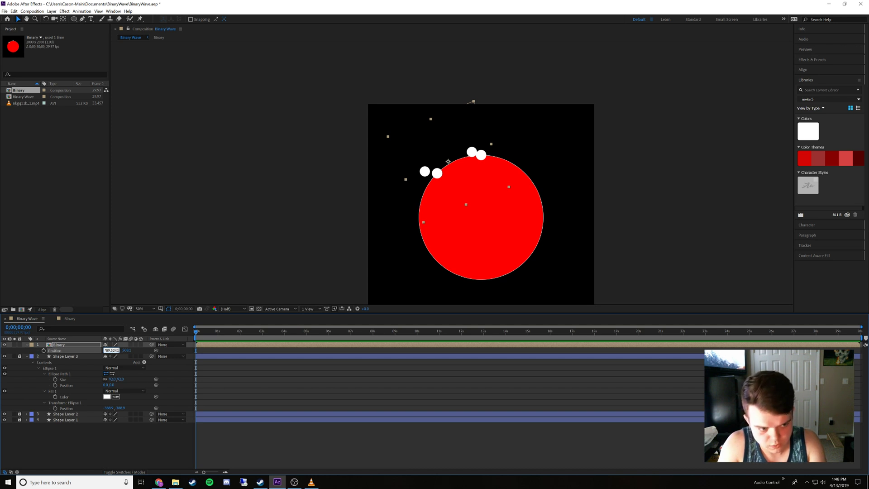
key(Return)
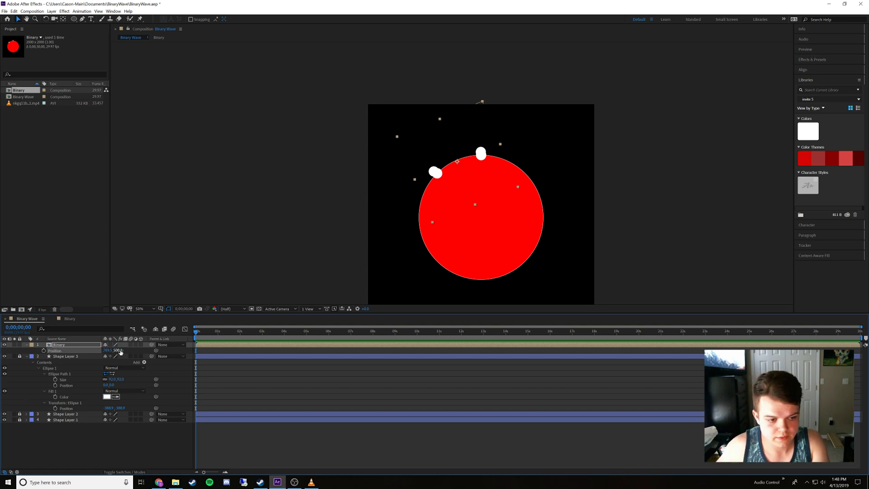
click(118, 351)
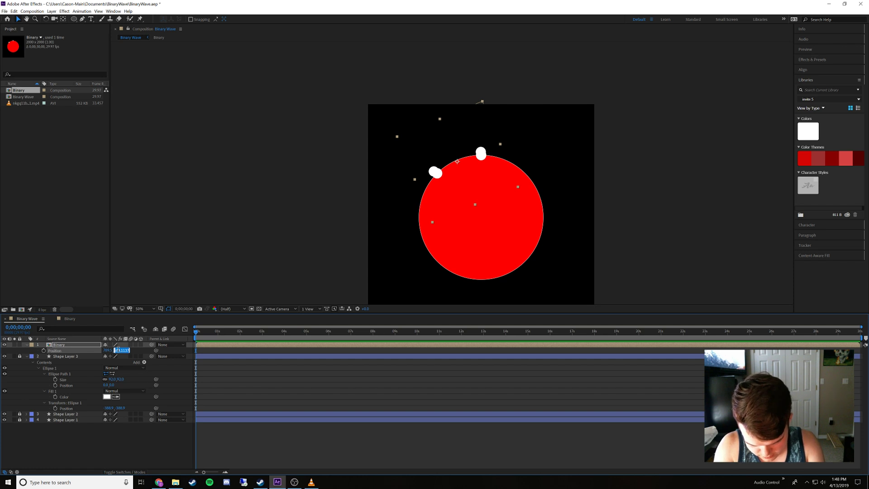
text(491.8863)
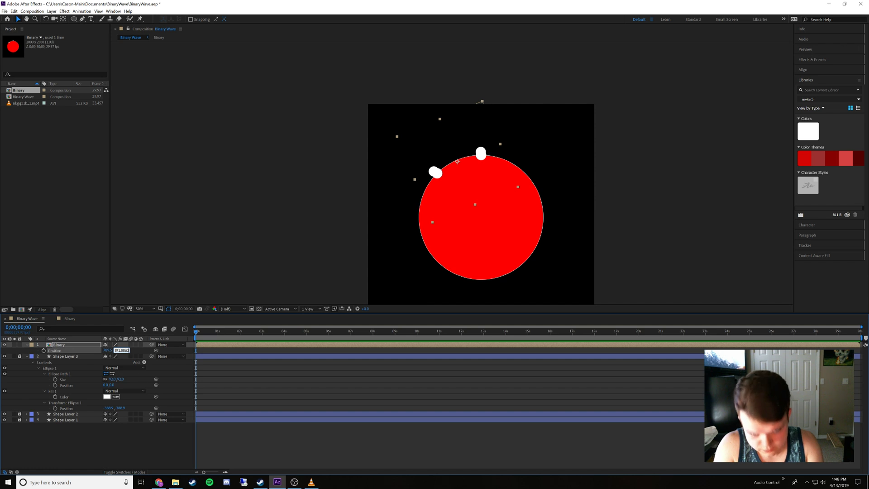
key(Return)
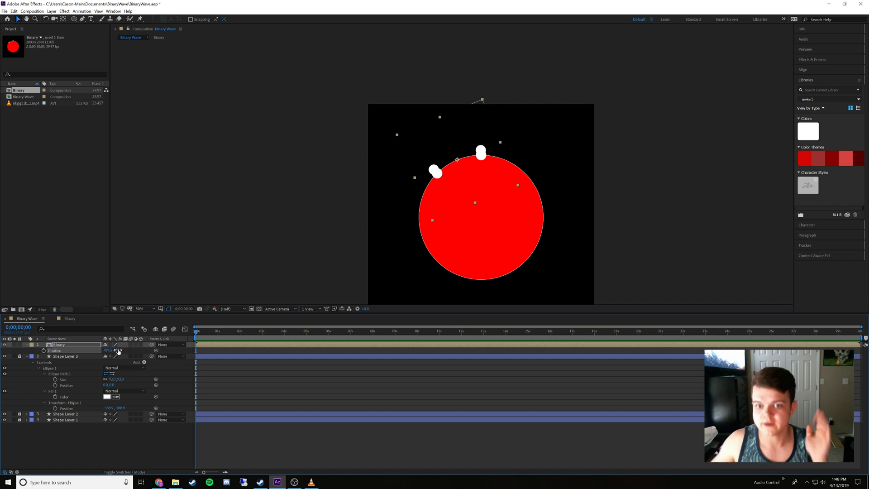
Scale the Binary layer to 49% so its dots rest on the guide circle
scroll(444, 161, up, 4)
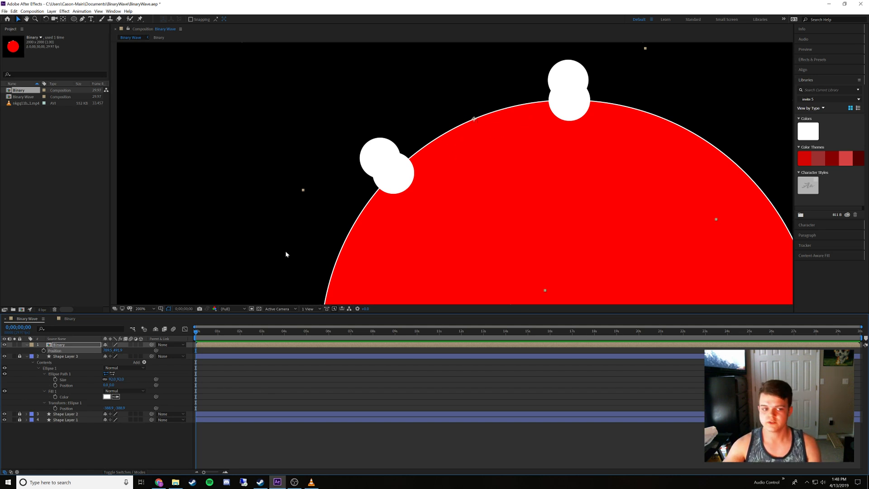
click(81, 345)
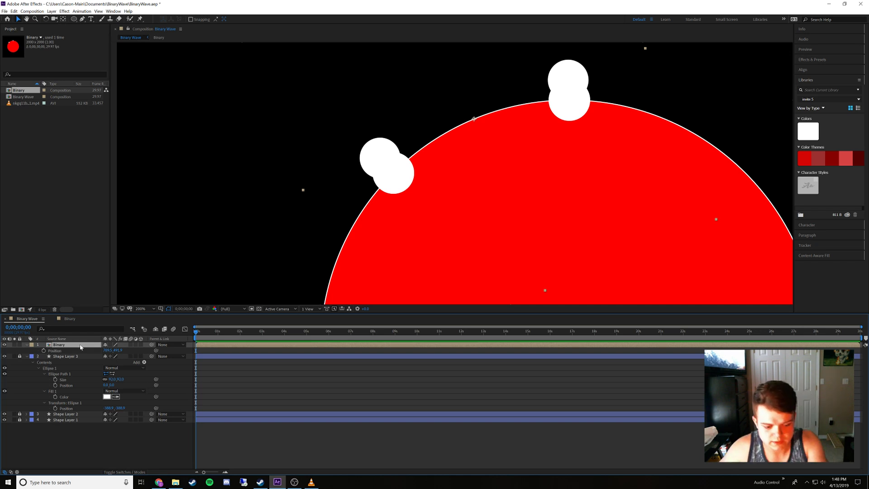
key(s)
drag(112, 350, 109, 350)
click(112, 350)
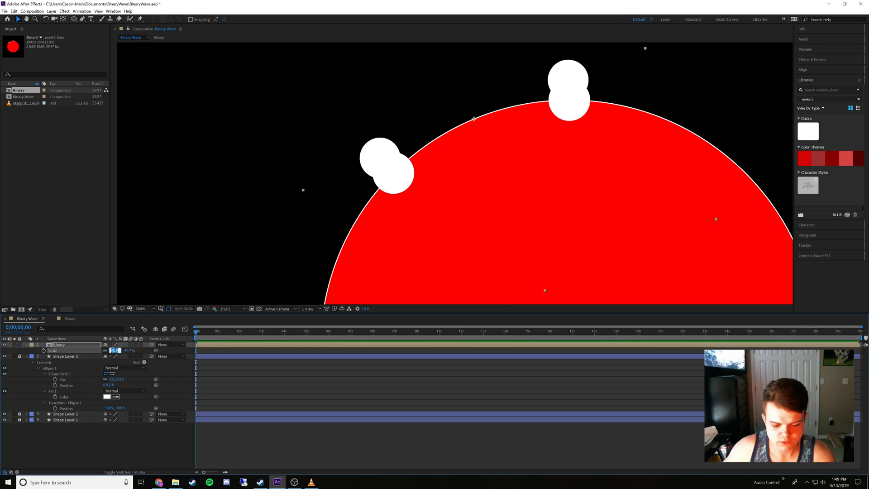
key(Return)
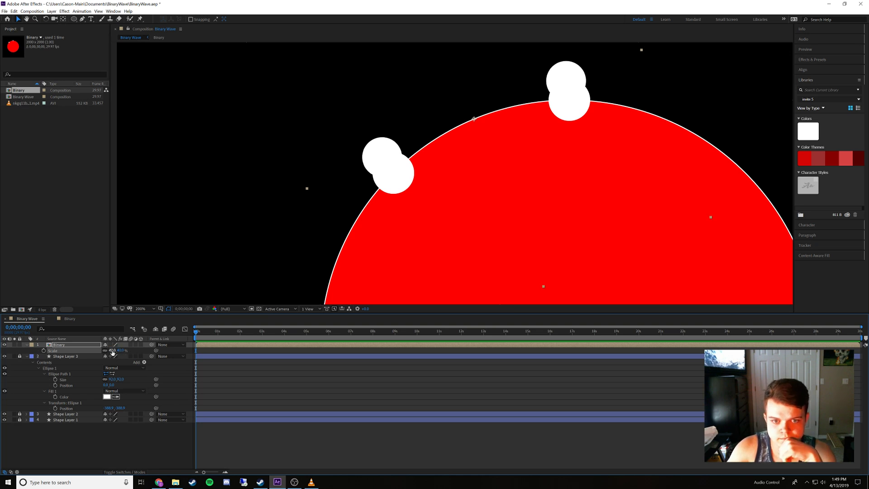
Unlock all three shape layers and hide Shape Layer 3 and Shape Layer 2
key(comma)
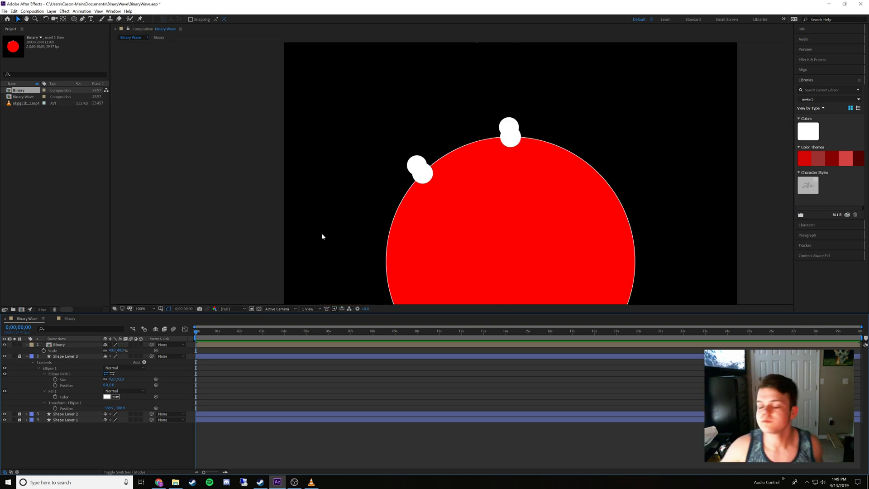
click(20, 357)
click(20, 414)
click(20, 420)
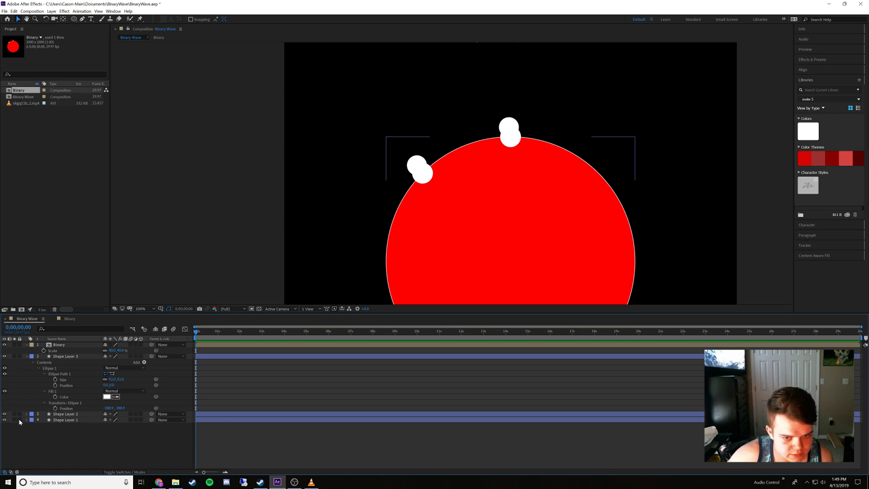
click(5, 356)
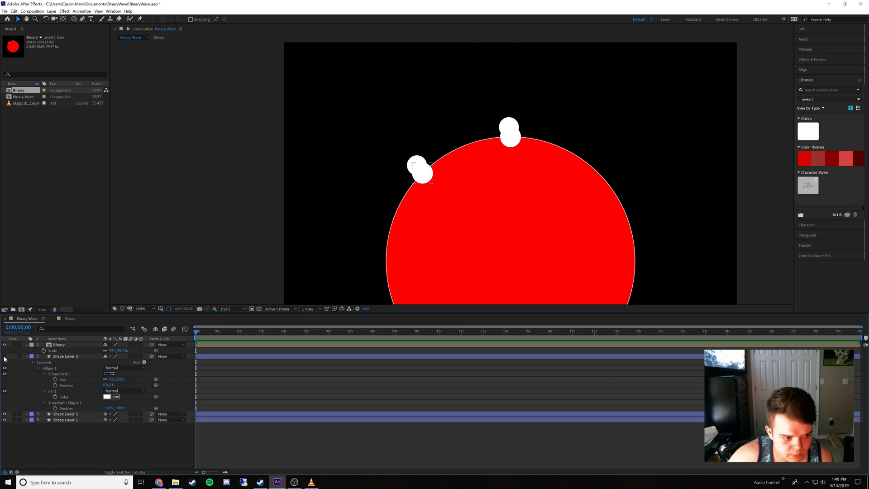
click(5, 414)
Try pre-composing the Binary layer as System with its attributes left in Binary Wave, and undo it
click(79, 344)
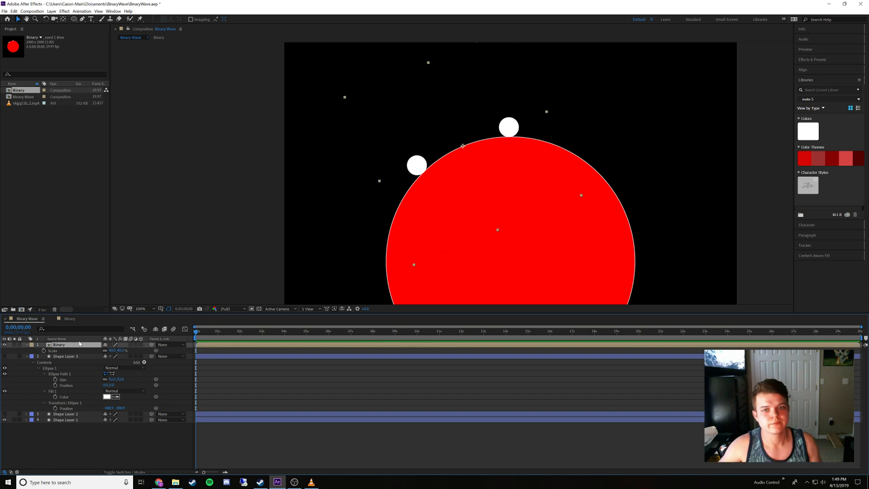
key(comma)
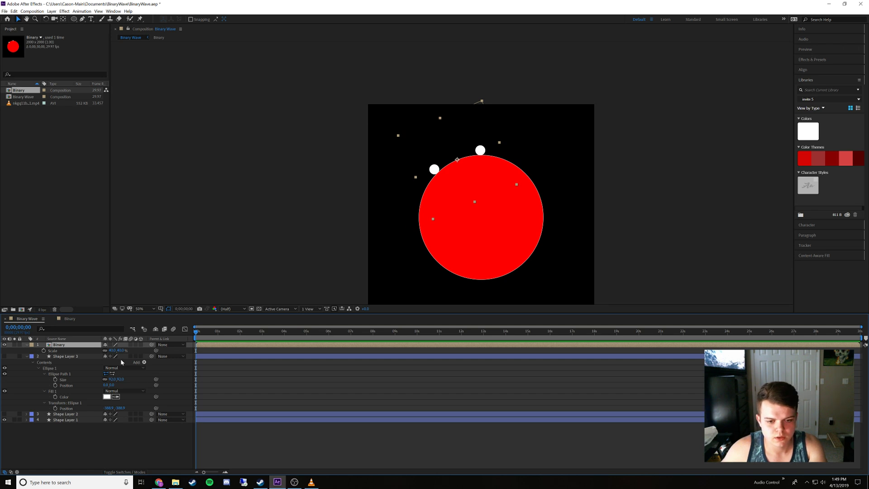
key(ctrl+shift+c)
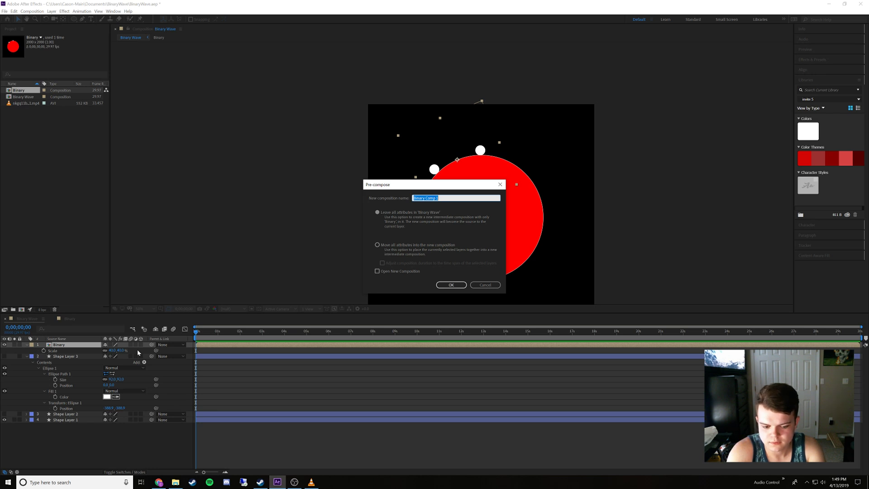
text(Sys)
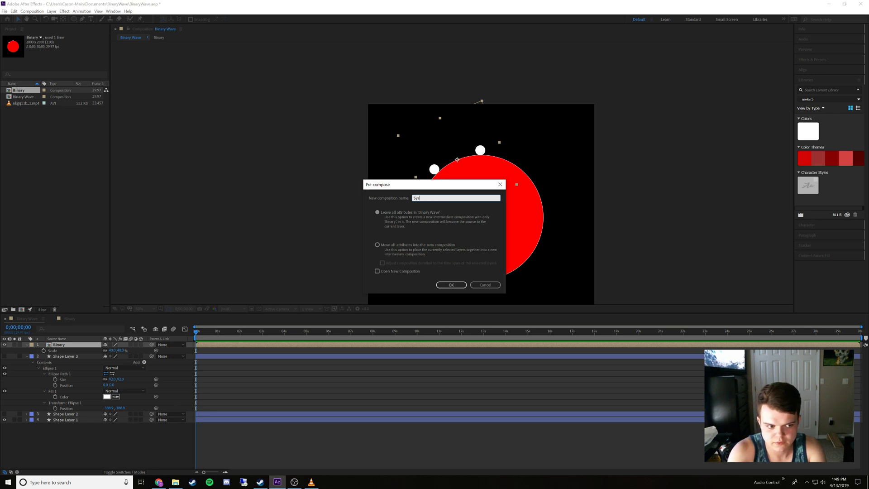
text(tem)
key(Return)
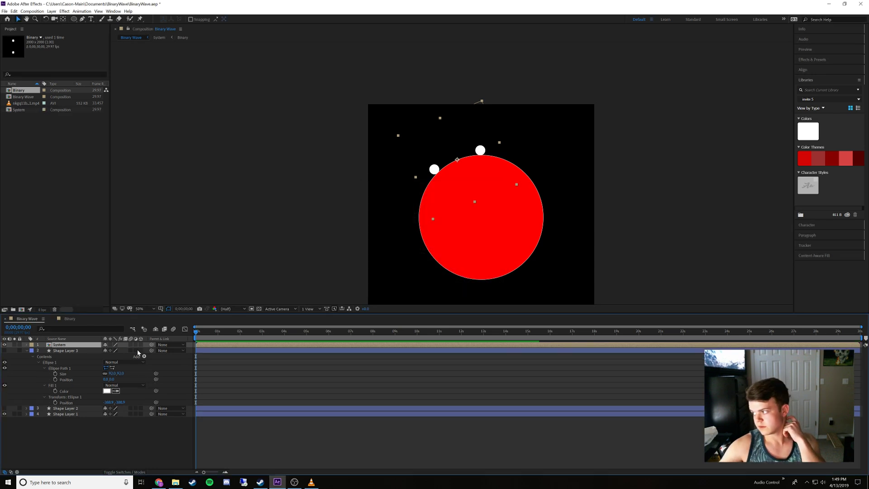
key(ctrl+z)
Pre-compose the Binary layer as Binary Comp 1, moving all attributes into the new composition
right_click(73, 348)
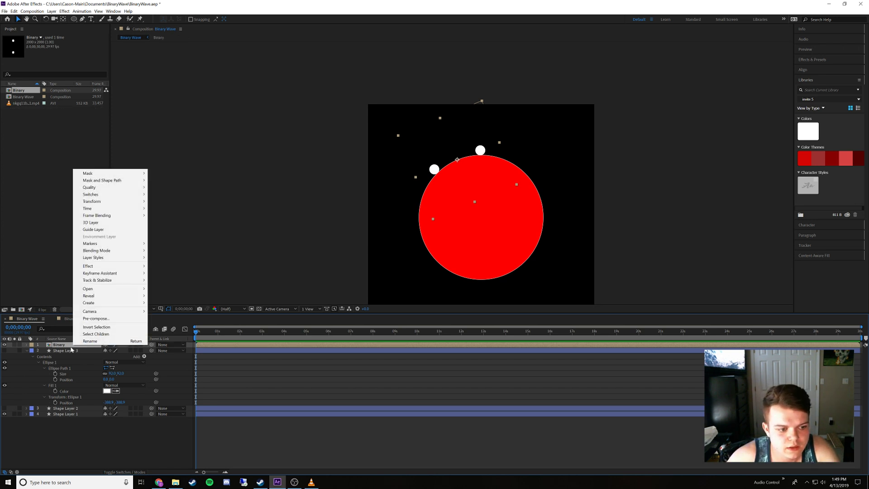
click(96, 318)
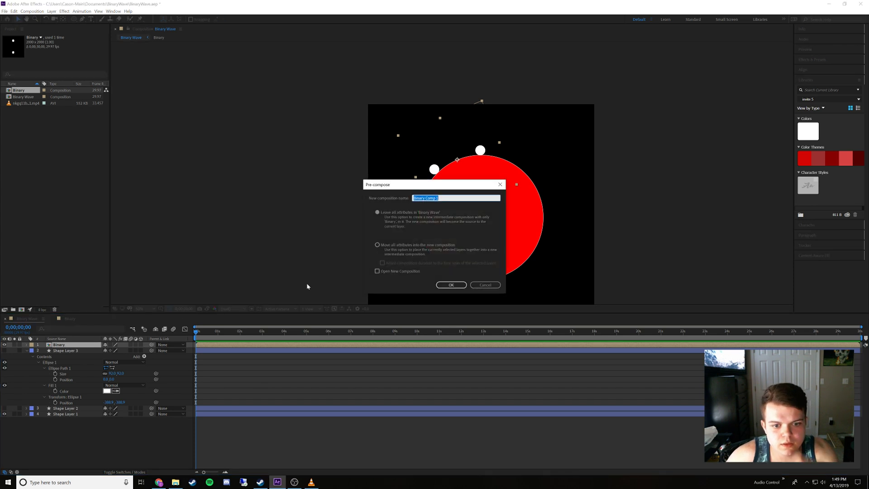
click(376, 246)
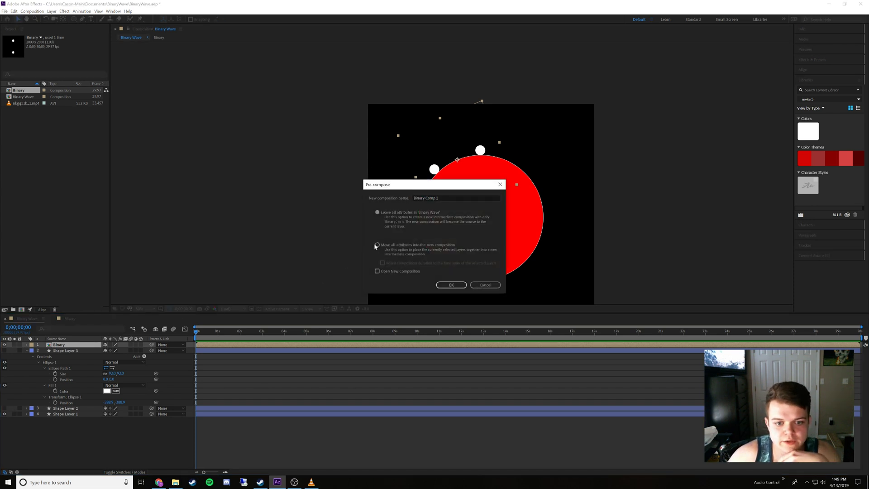
click(445, 285)
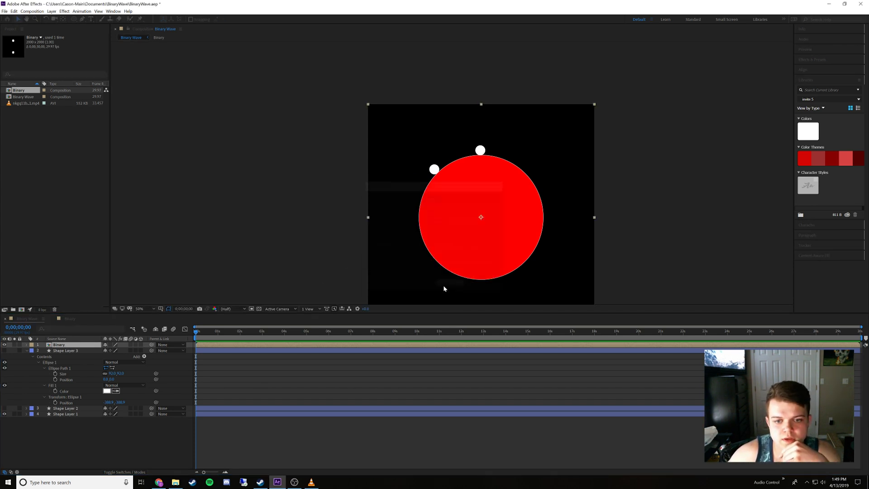
Rename the Binary Comp 1 layer as System
right_click(83, 345)
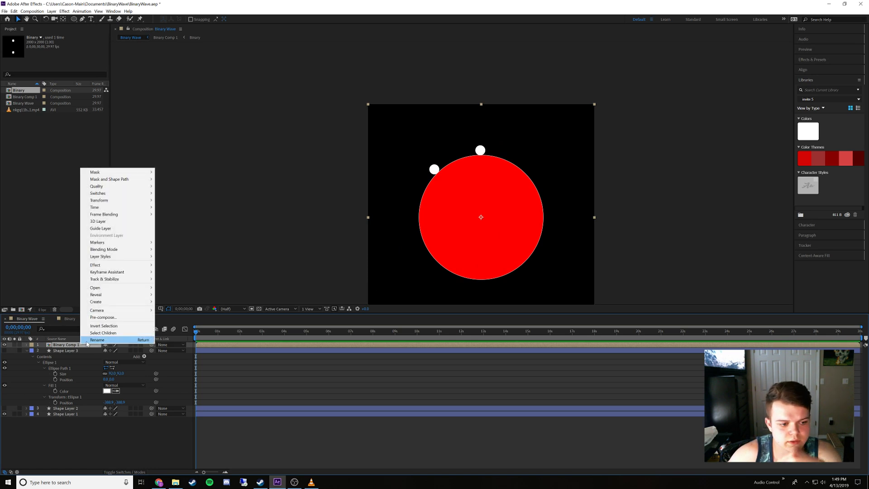
click(86, 342)
text(Syste)
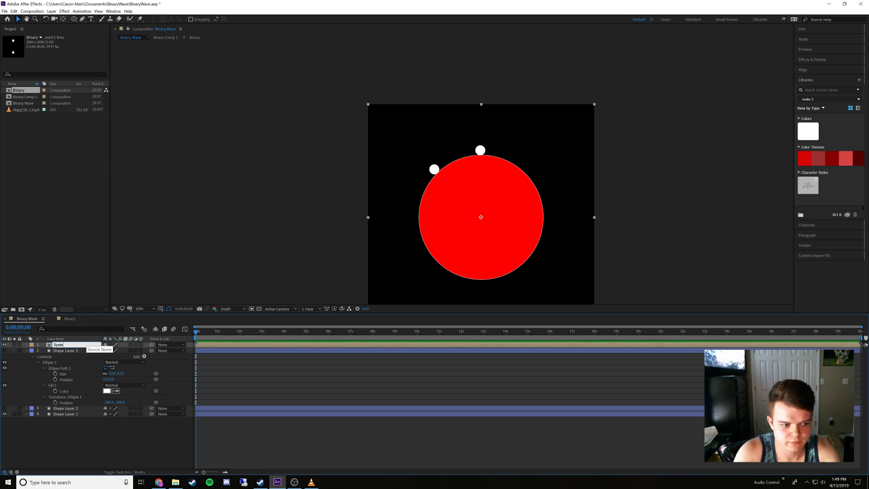
text(m)
key(Return)
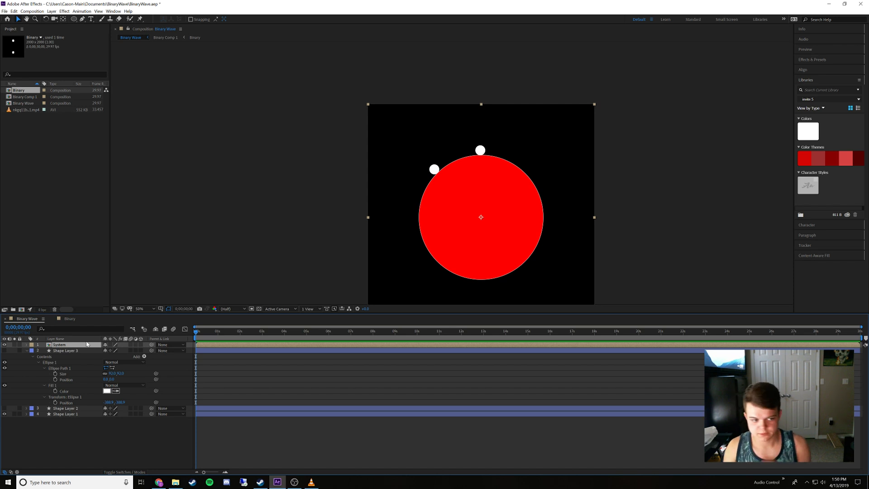
Collapse Shape Layer 3's properties and duplicate the System layer until there are twelve System layers
click(26, 351)
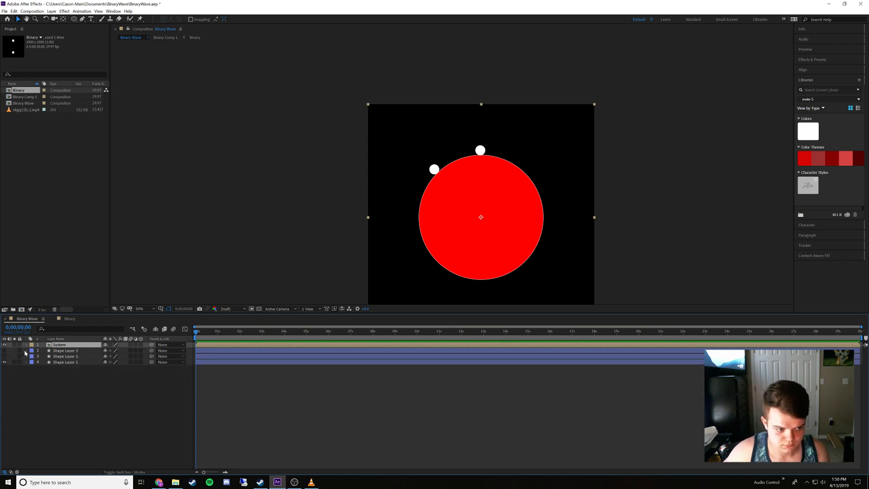
click(62, 370)
click(63, 346)
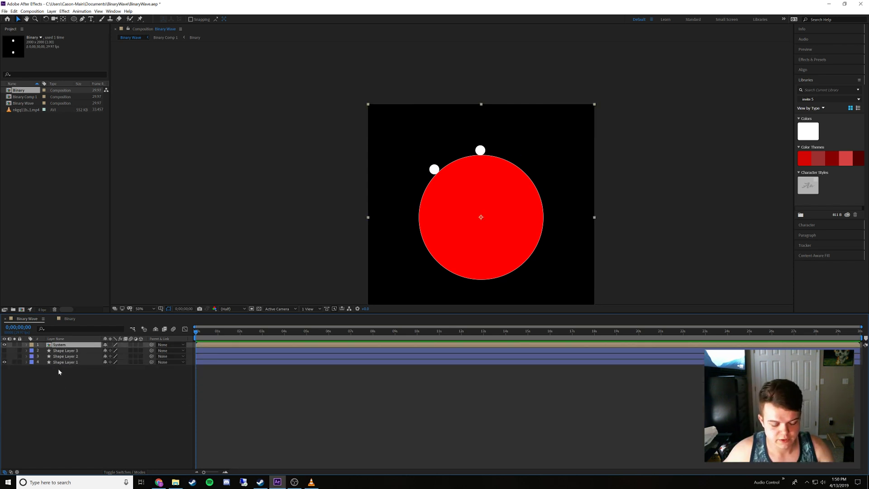
key(ctrl+d)
key(ctrl+d)
key(ctrl+d)
key(ctrl+d)
key(ctrl+d)
key(ctrl+d)
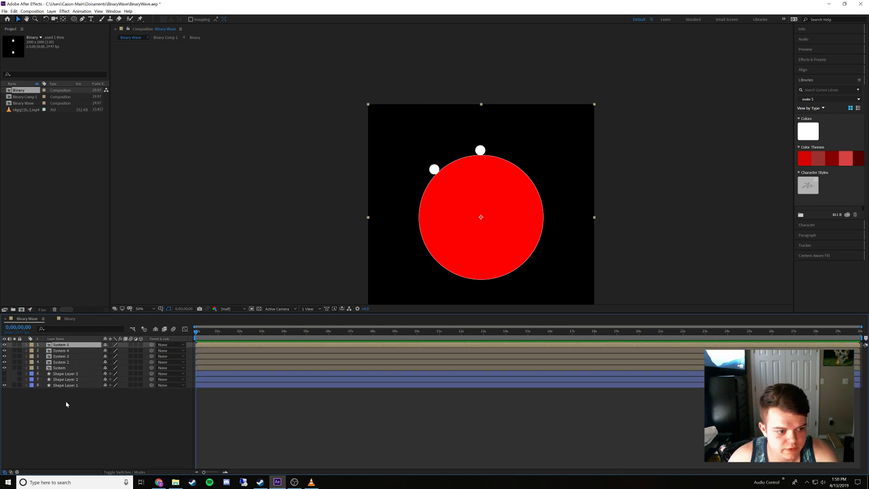
key(ctrl+d)
key(ctrl+d)
key(ctrl+d)
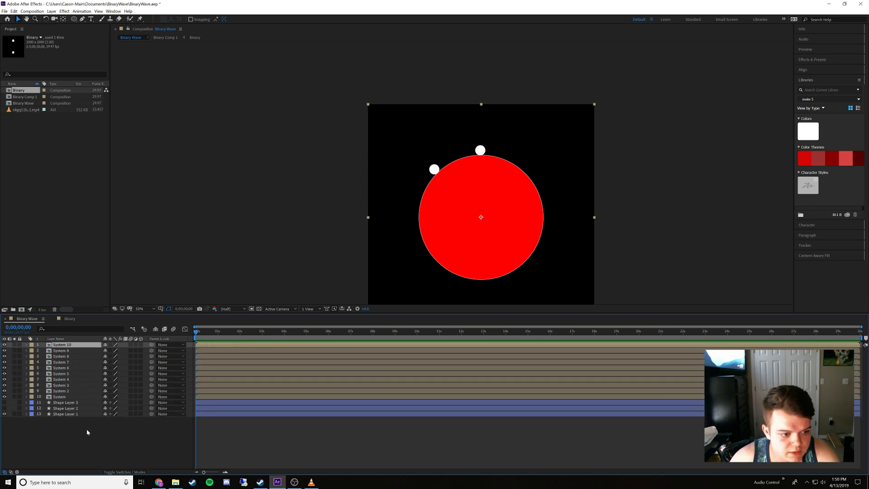
key(ctrl+d)
key(ctrl+d)
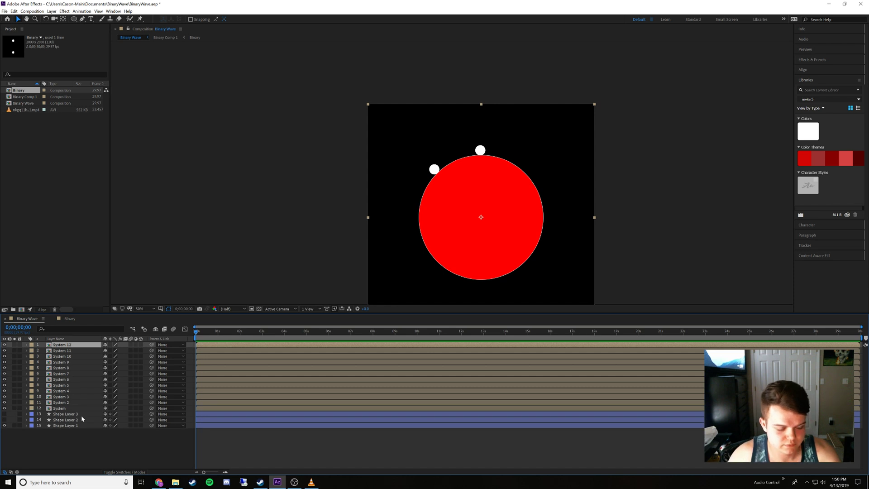
Reveal the Rotation property on the System layers and select only the original System layer
click(70, 408)
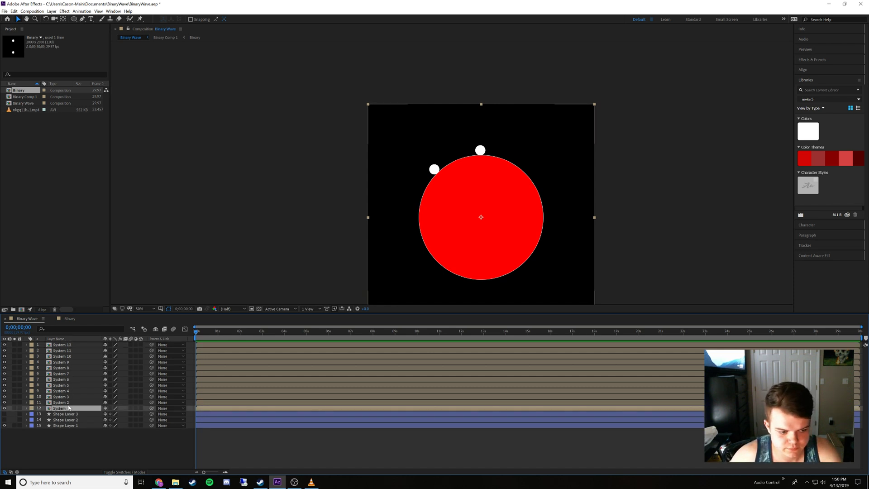
shift+click(61, 350)
key(r)
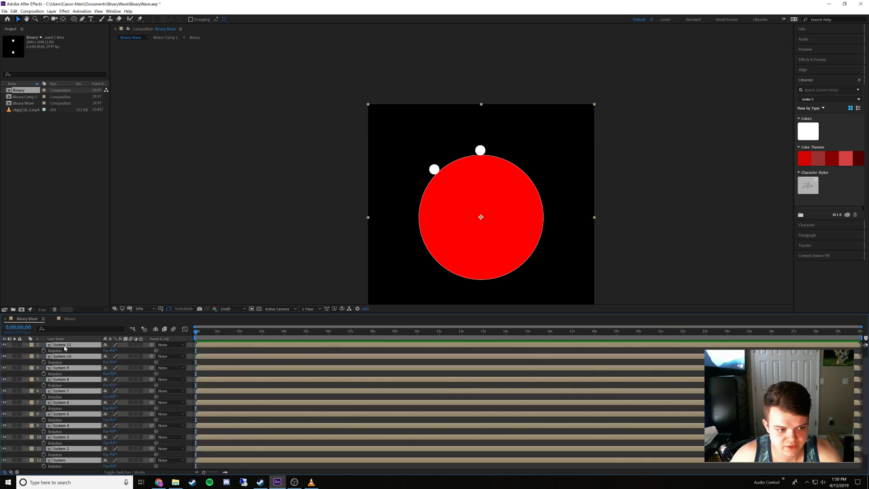
scroll(76, 386, down, 2)
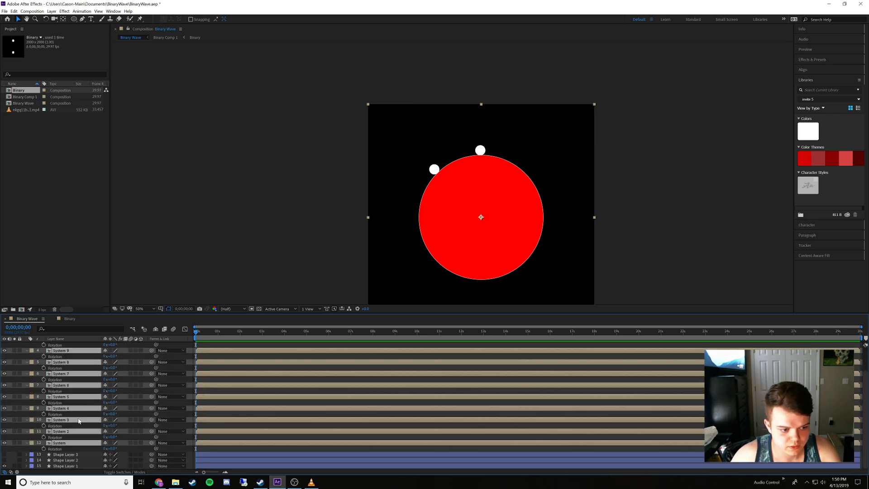
click(76, 454)
click(78, 443)
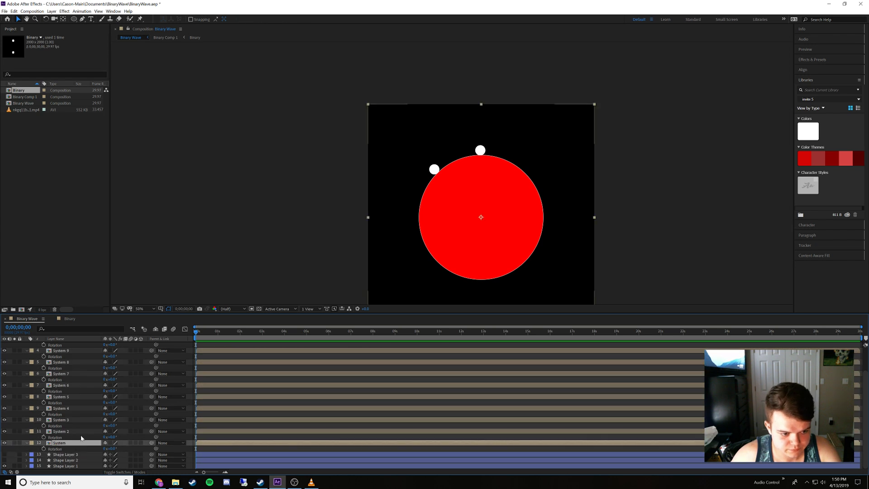
Set the Rotation of System 2 to 30° and System 3 to 60°
click(111, 437)
text(3)
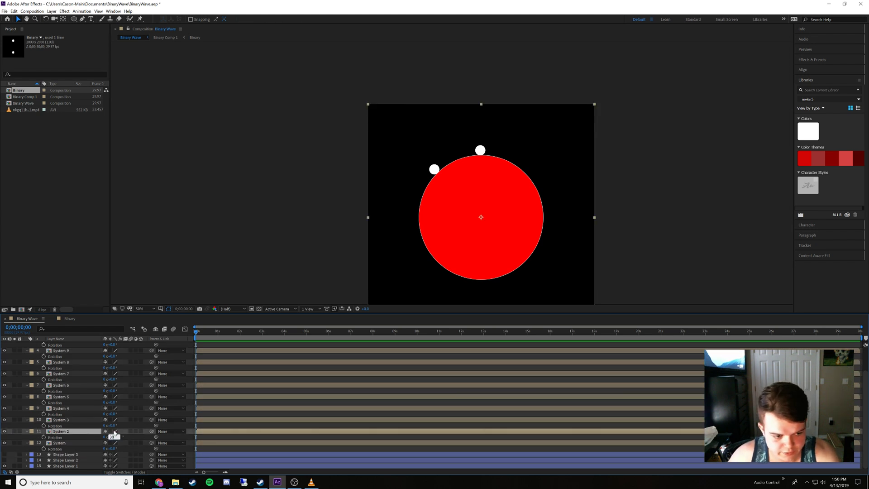
text(0)
click(112, 426)
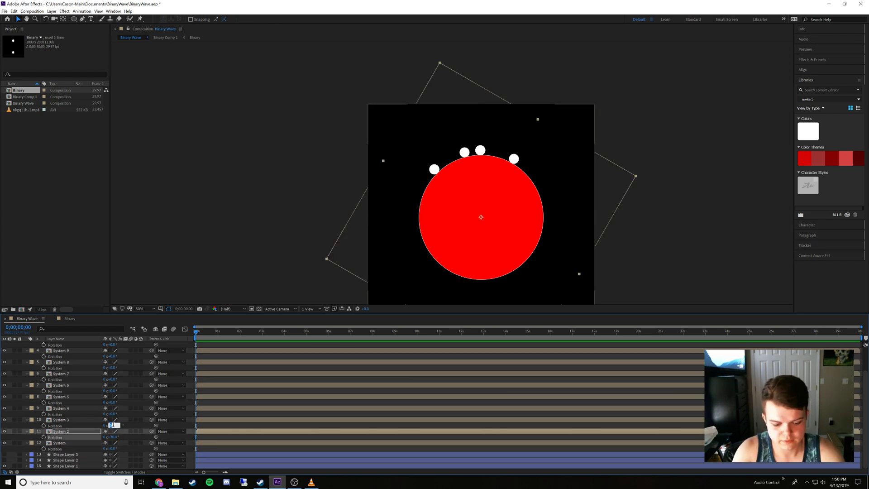
text(60)
key(Return)
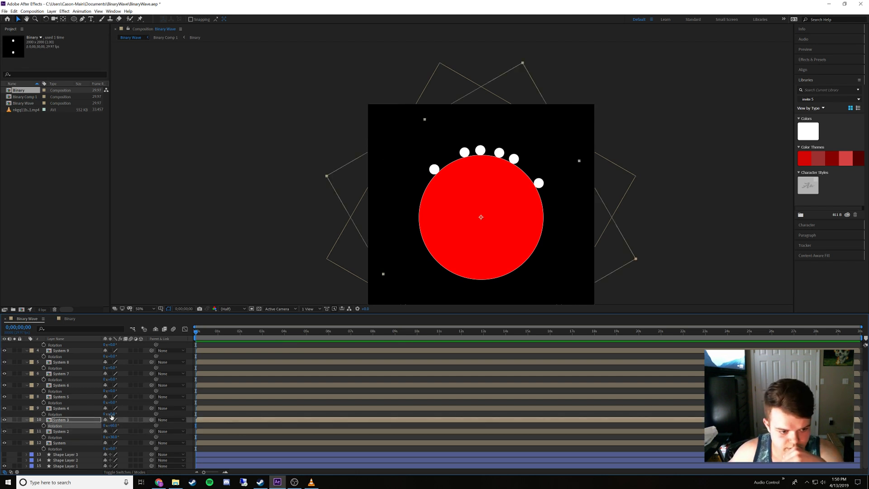
Set the Rotation of System 4 to 90° and System 5 to 120°
click(112, 413)
text(90)
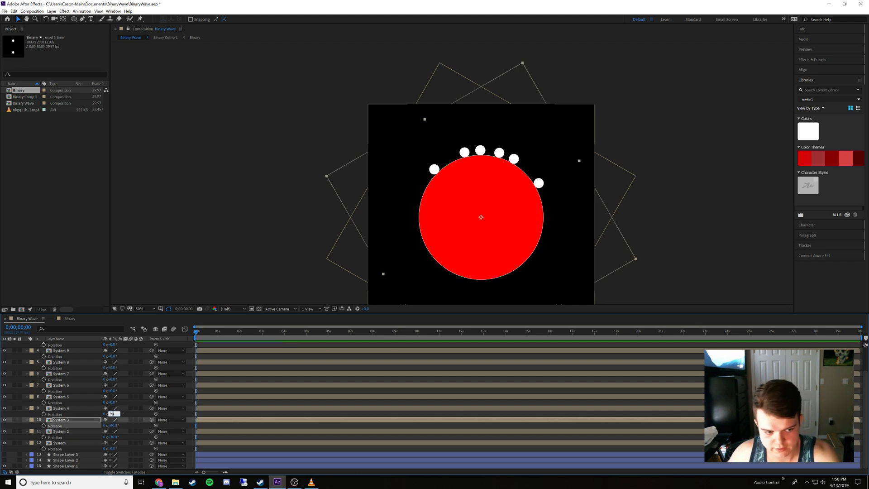
key(Return)
click(111, 403)
text(120)
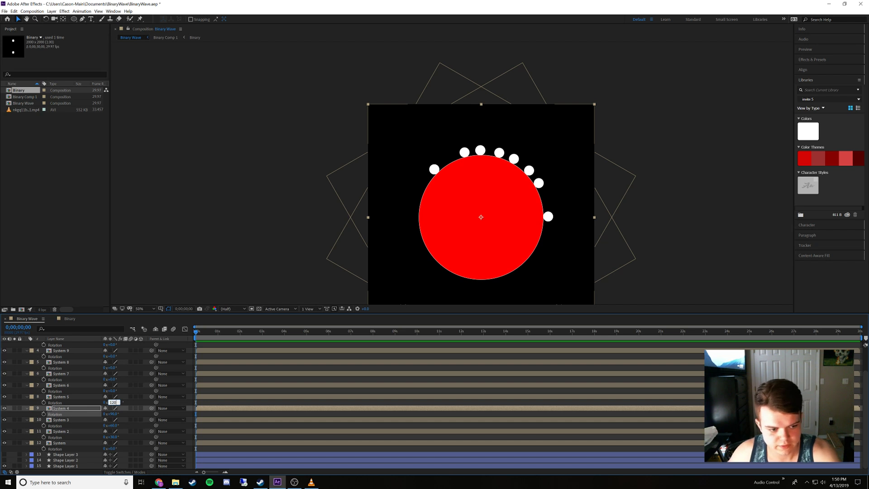
key(Return)
Set the Rotation of System 6 to 150° and System 7 to 180°
click(112, 390)
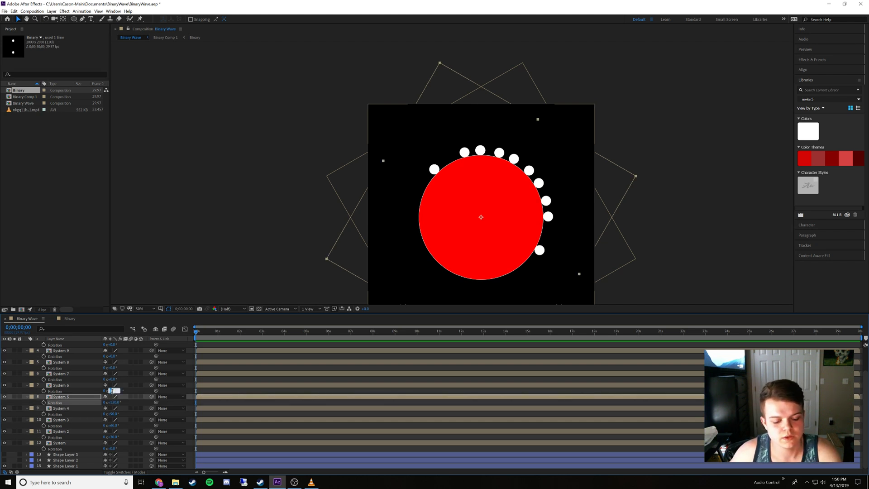
text(15)
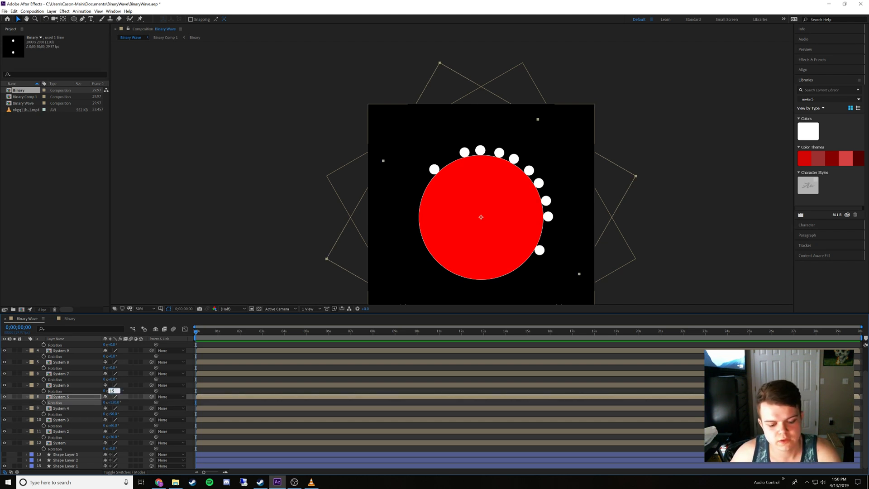
text(0)
key(Return)
click(112, 379)
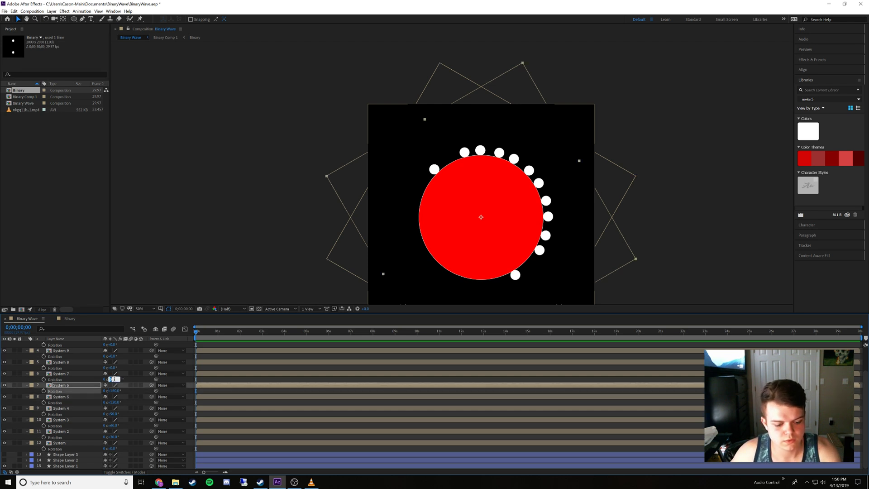
text(180)
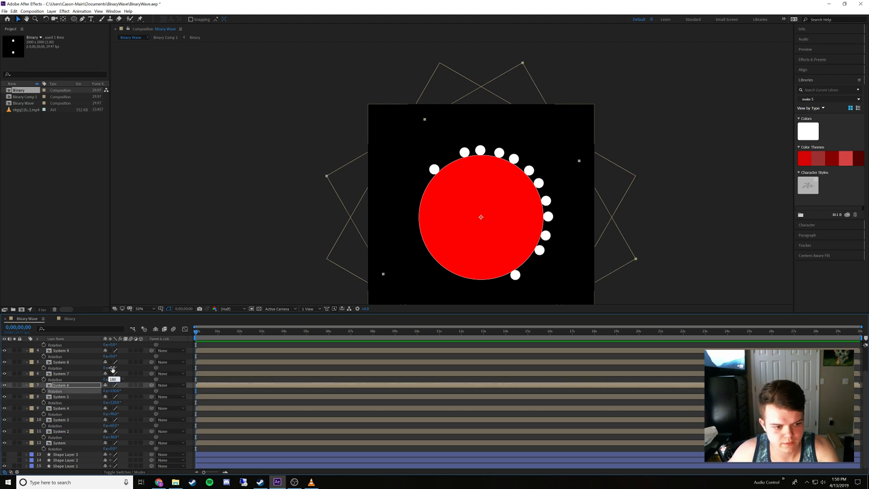
key(Return)
Set the Rotation of System 8 to 210° and System 9 to 240°
click(111, 367)
text(210)
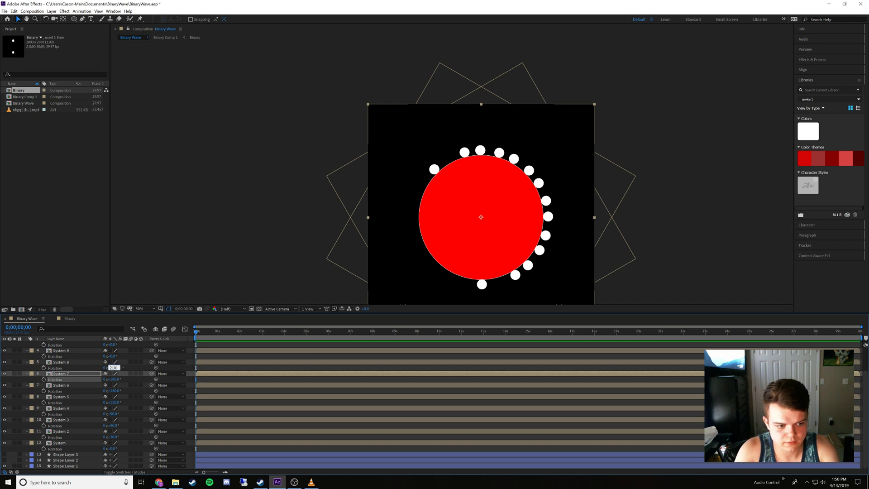
key(Return)
scroll(88, 382, up, 2)
click(93, 388)
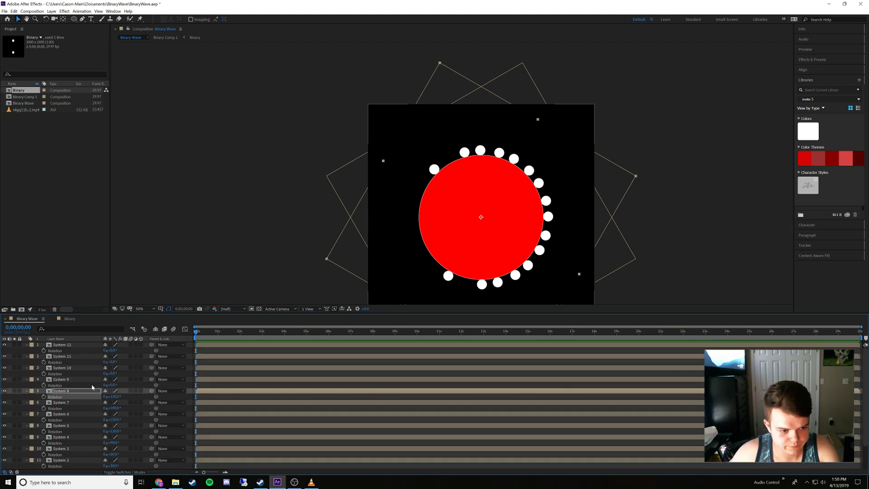
click(111, 385)
text(240)
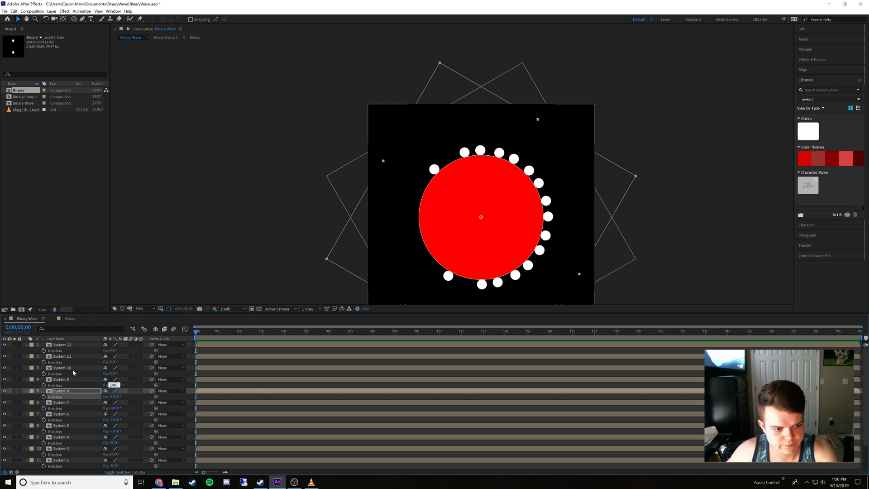
key(Return)
Set the Rotation of System 10 to 270°, System 11 to 300° and System 12 to 330°
click(77, 367)
click(111, 373)
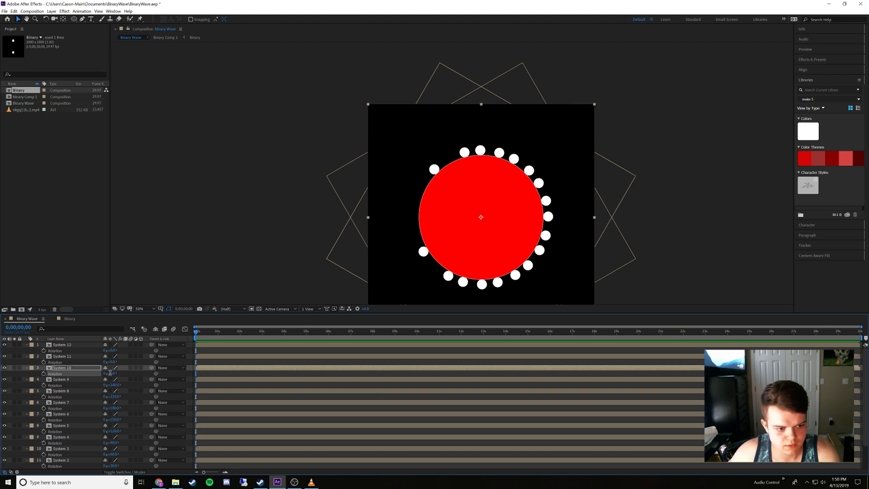
text(270)
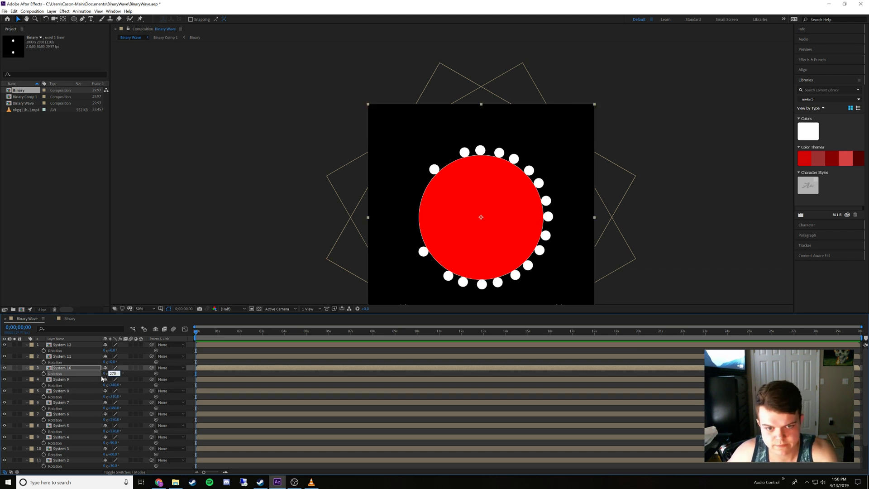
key(Return)
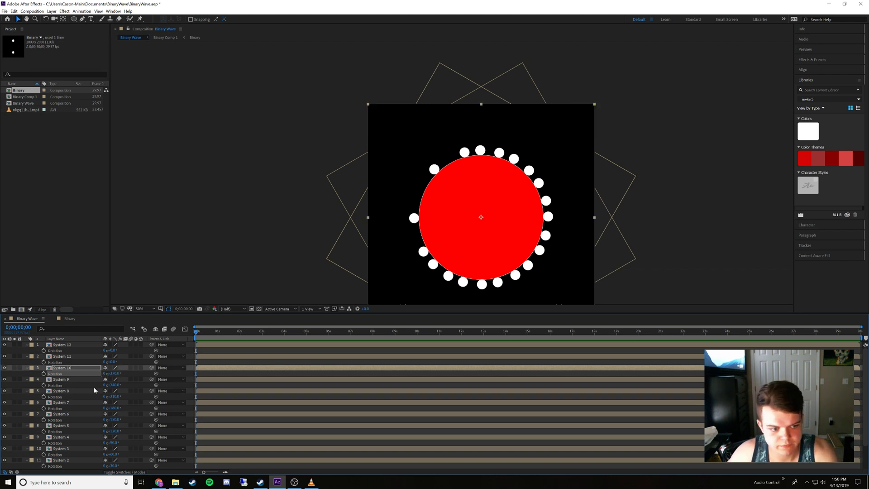
click(110, 362)
text(300)
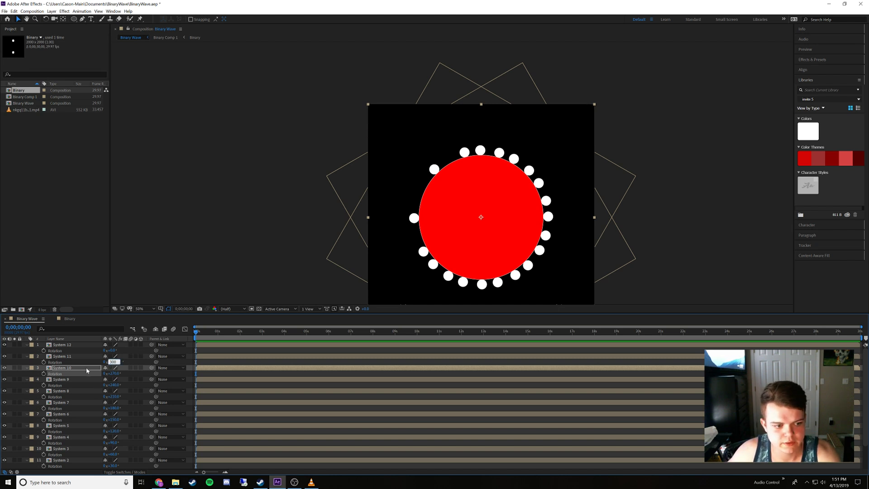
key(Return)
click(111, 350)
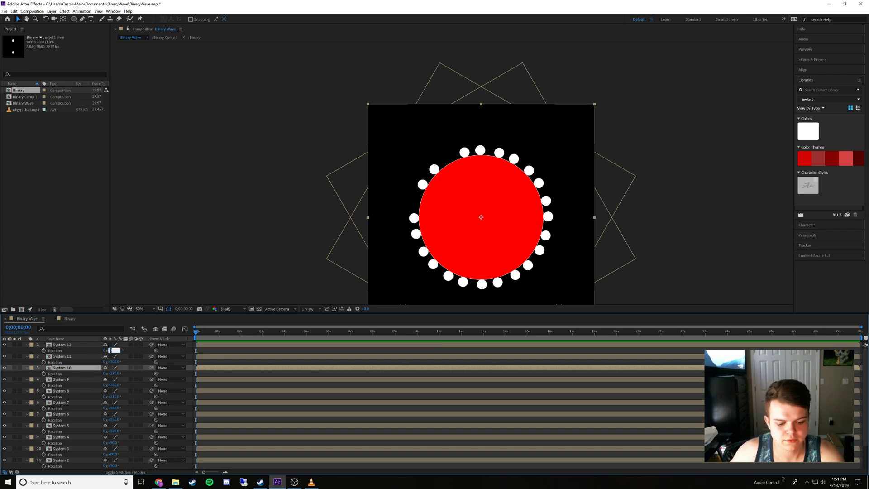
text(330)
key(Return)
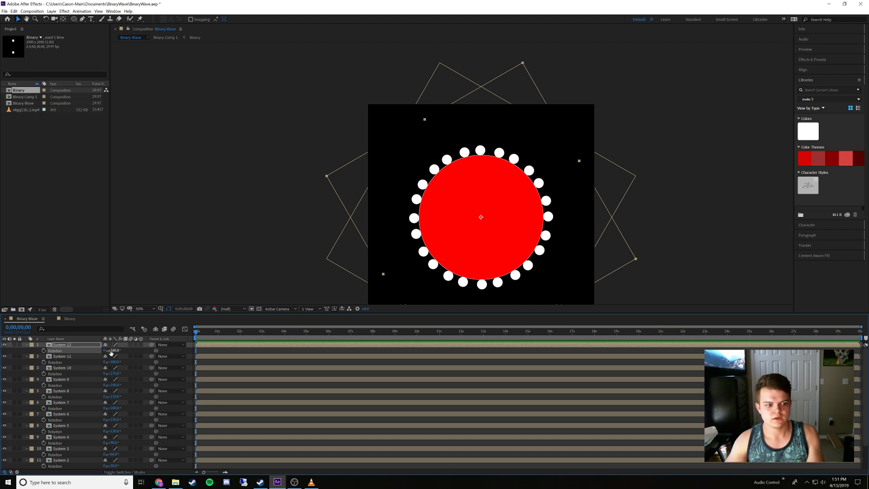
Open System 12's source composition to inspect it, close it and return to the Binary Wave composition
double_click(87, 344)
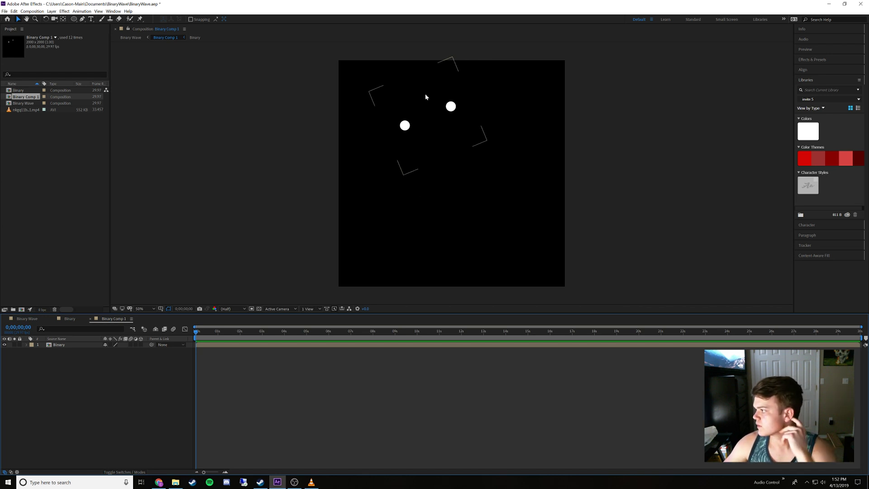
click(91, 319)
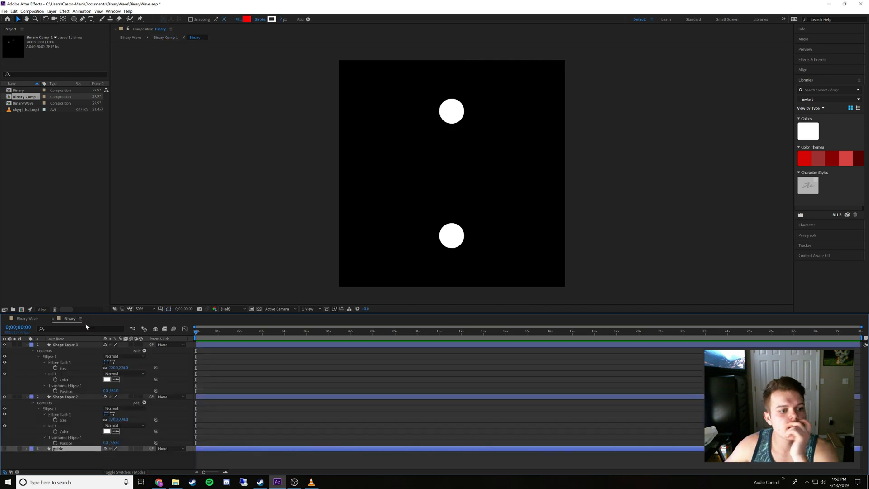
click(25, 319)
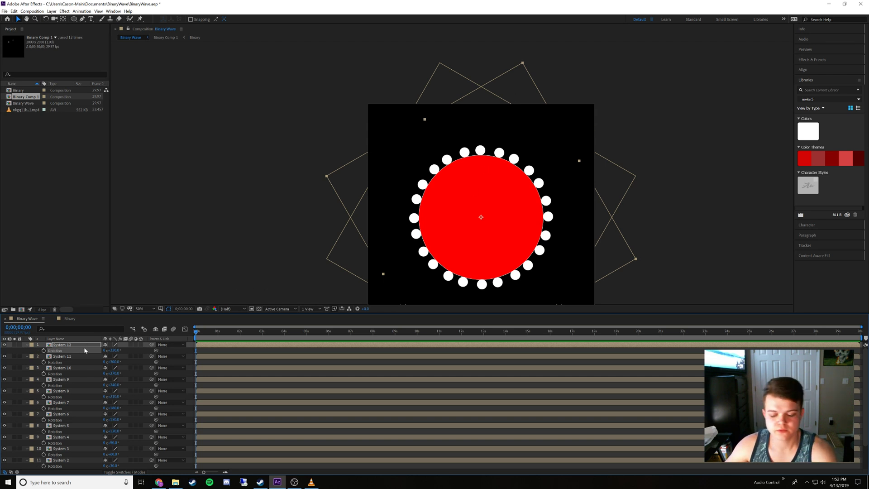
Delete the duplicate layers System 2 through System 12, keeping only the original System layer
scroll(64, 397, down, 2)
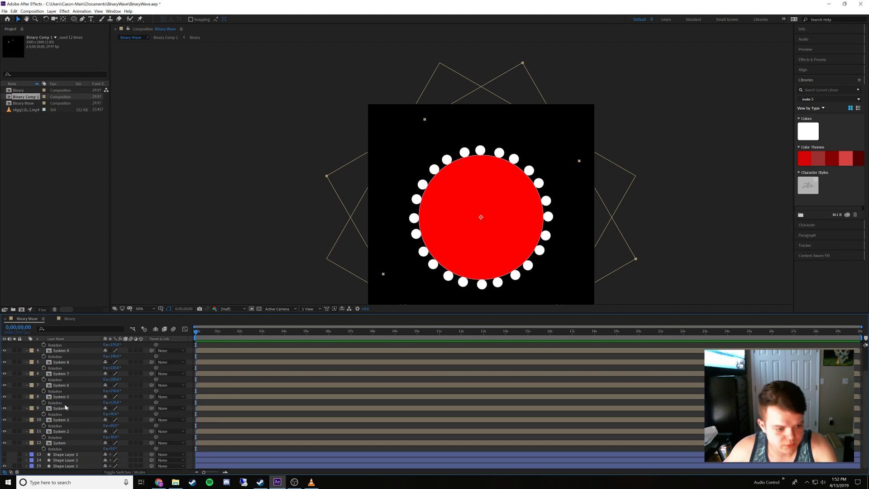
shift+click(71, 429)
key(Delete)
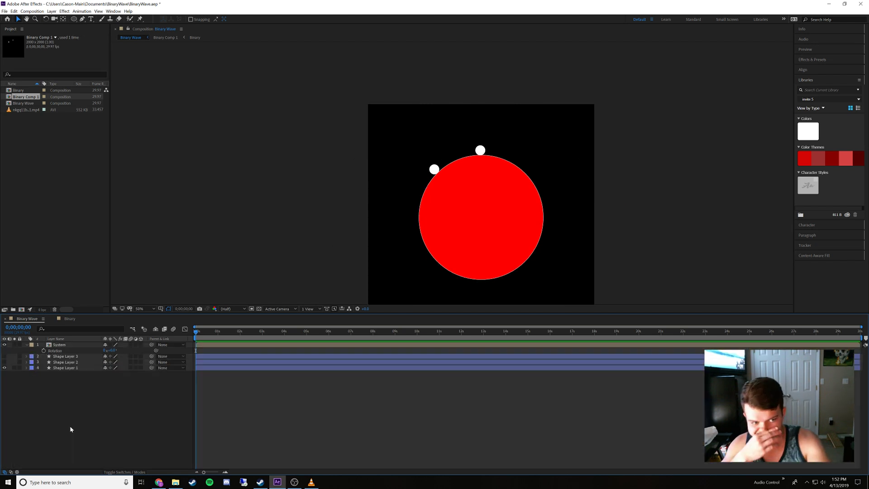
Try to animate the System layer's Rotation with a keyframe at 0 seconds and one of 180° at 1 second
click(76, 346)
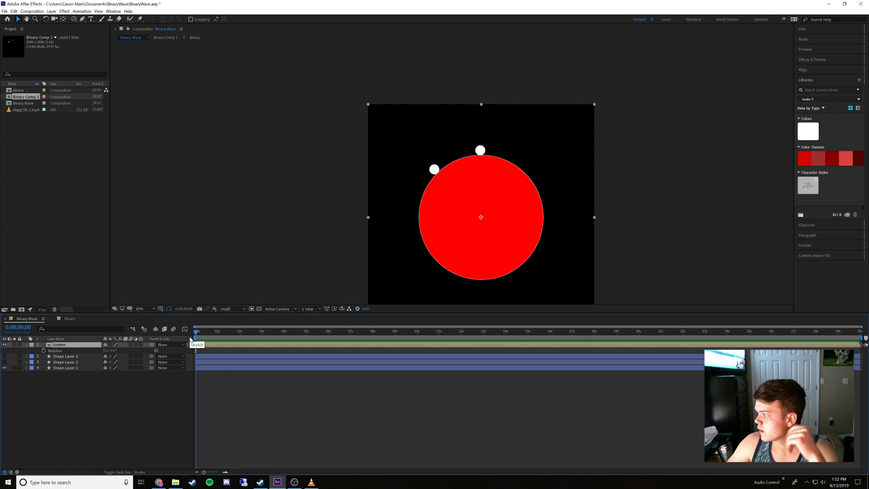
key(alt+shift+r)
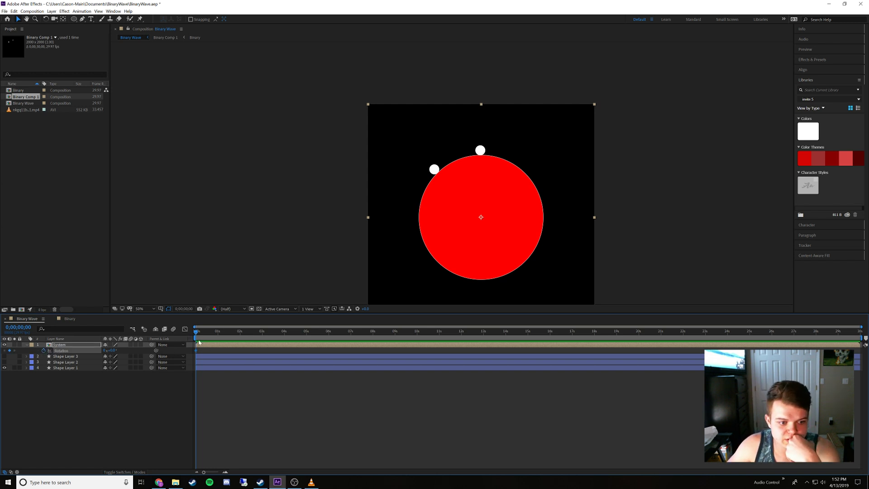
drag(198, 335, 218, 336)
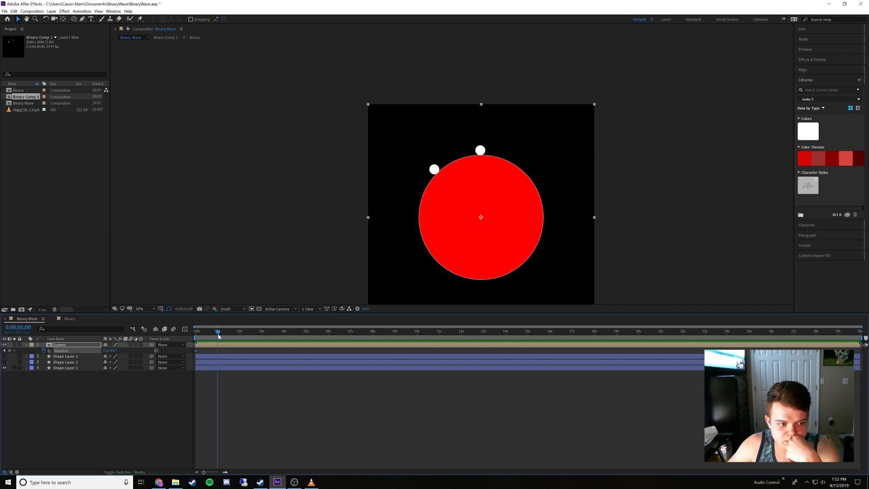
click(113, 351)
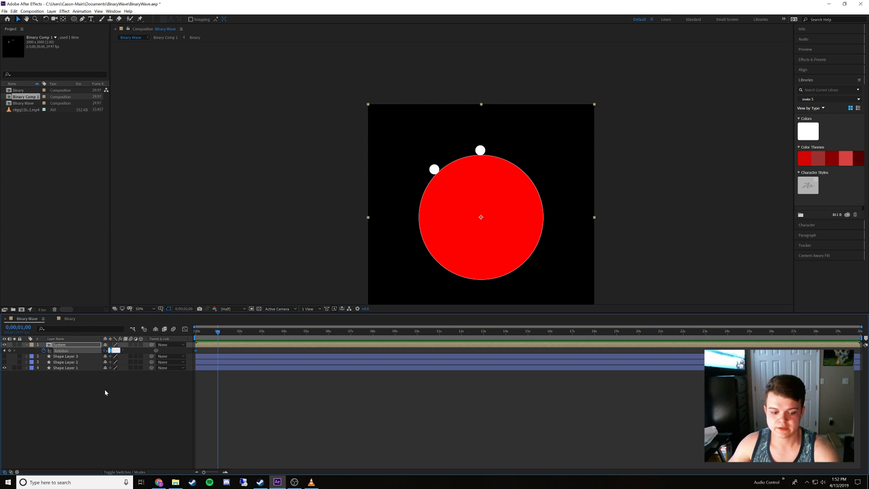
key(Return)
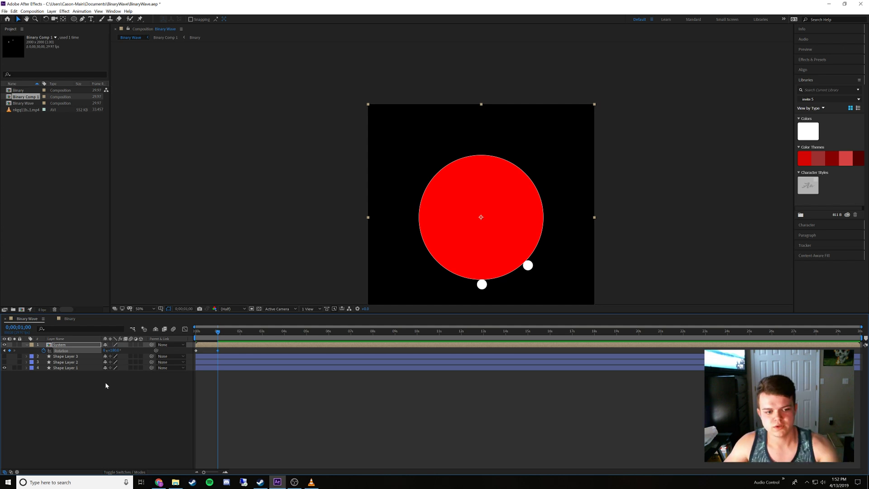
Undo the Rotation keyframes on the System layer
key(ctrl+z)
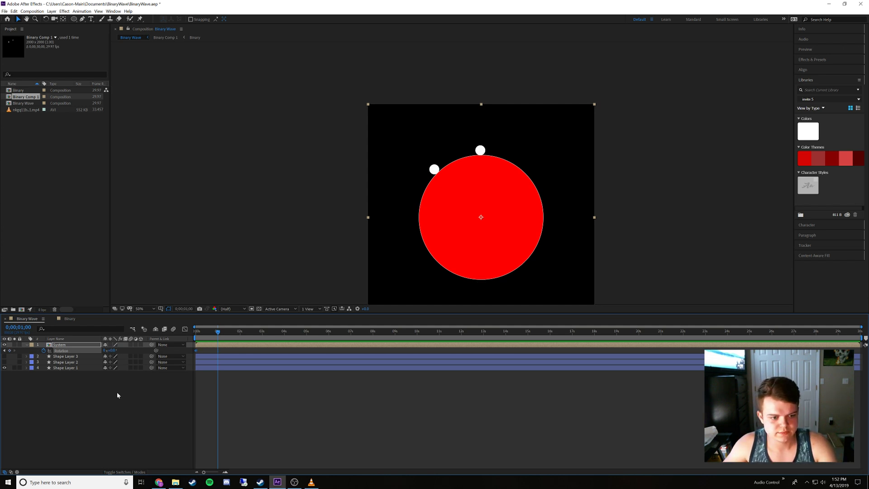
click(117, 395)
click(197, 351)
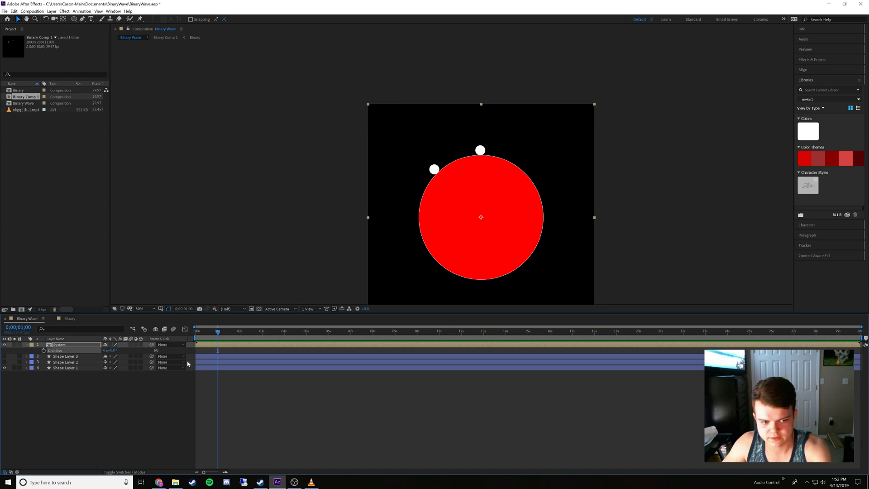
Open the System layer's source composition and add a Rotation keyframe to its Binary layer at 0 seconds
drag(204, 332, 196, 331)
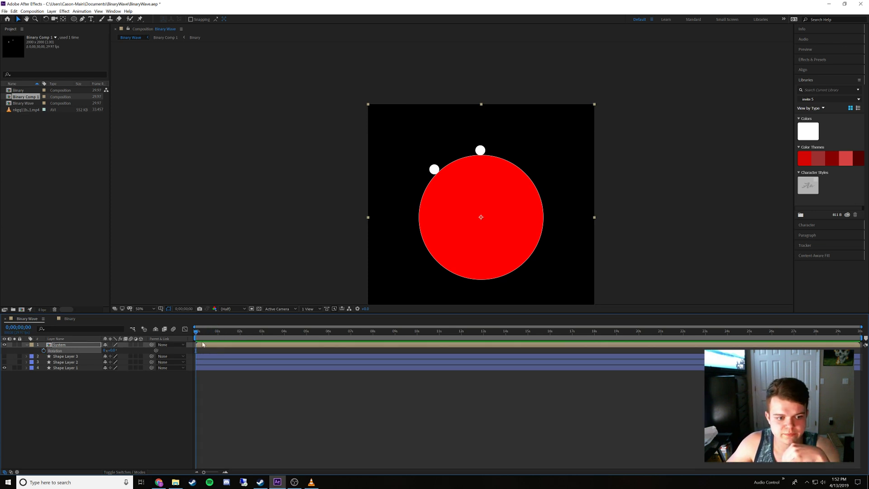
double_click(203, 345)
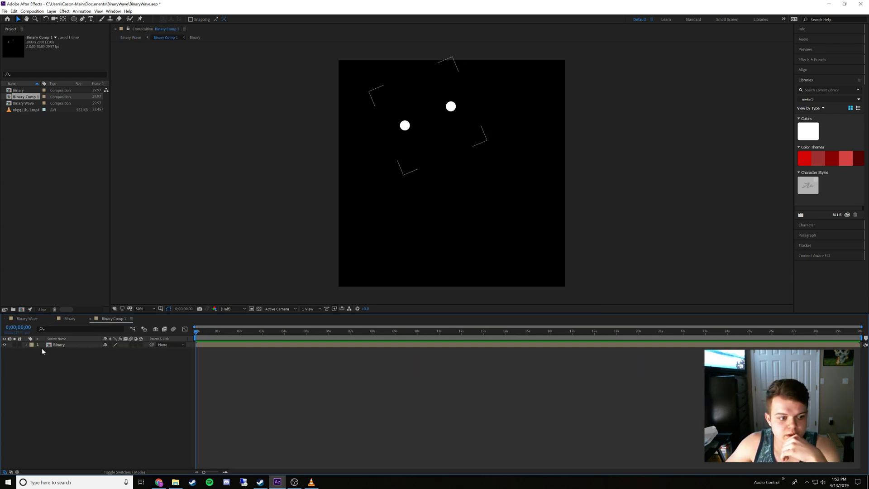
click(67, 345)
key(r)
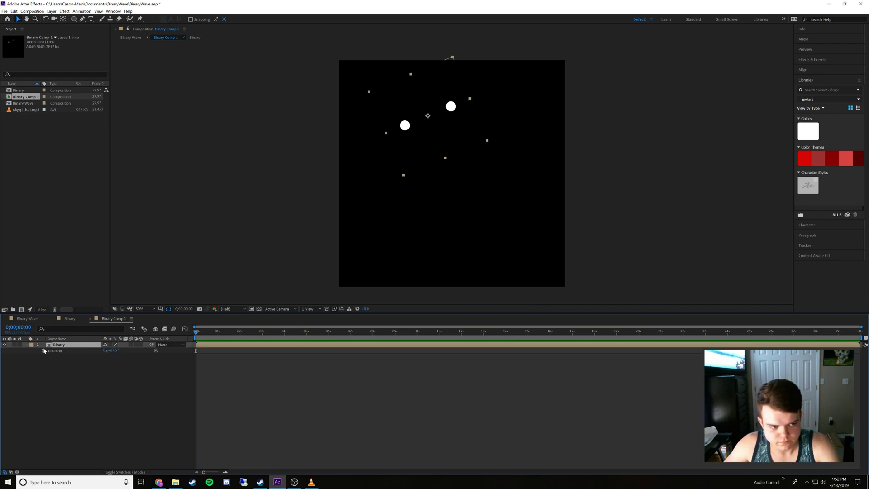
click(44, 350)
Add a second Rotation keyframe of 247.5° to the Binary layer at 1 second
drag(205, 336, 218, 336)
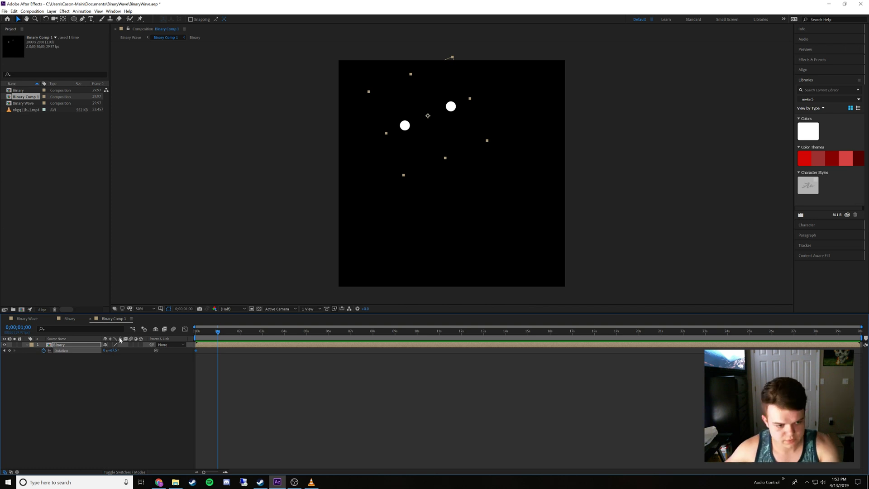
click(112, 350)
text(2)
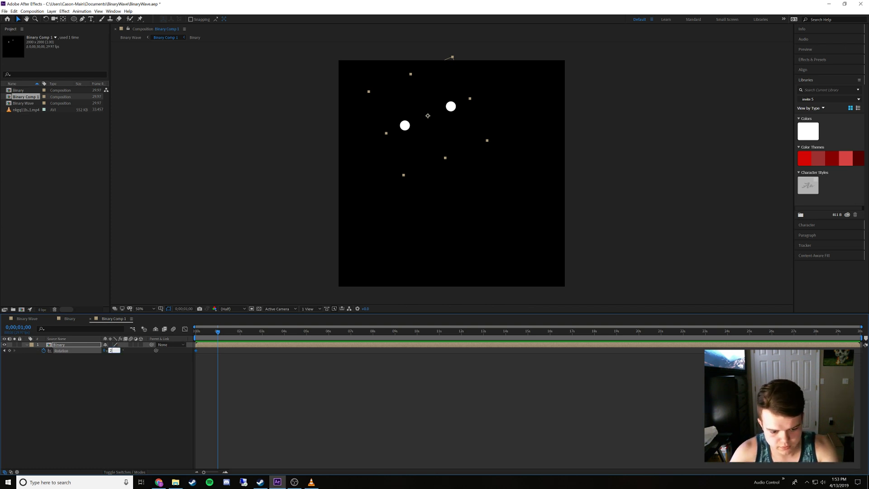
text(47.5)
key(Return)
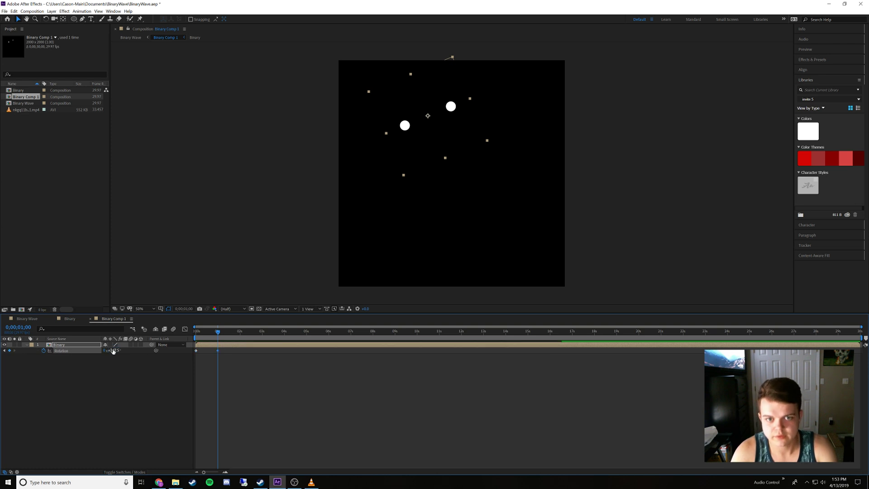
click(127, 389)
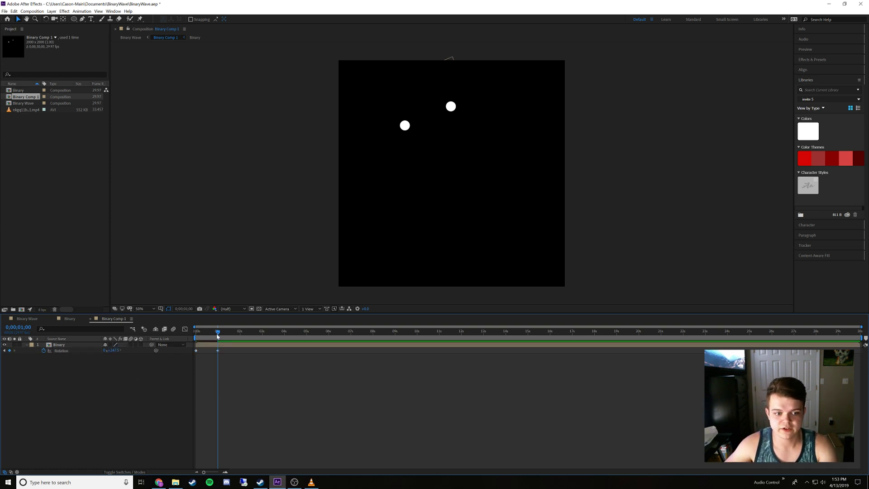
Apply Easy Ease to both Rotation keyframes of the Binary layer
drag(218, 334, 186, 343)
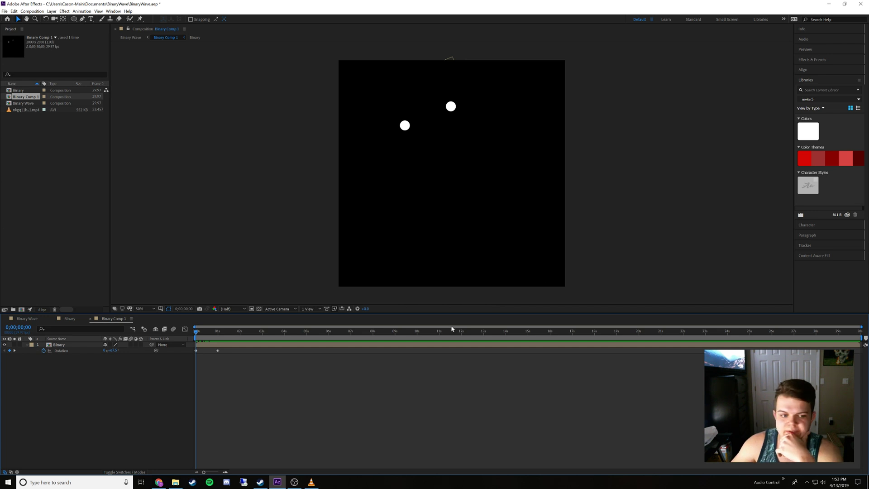
drag(221, 361, 197, 352)
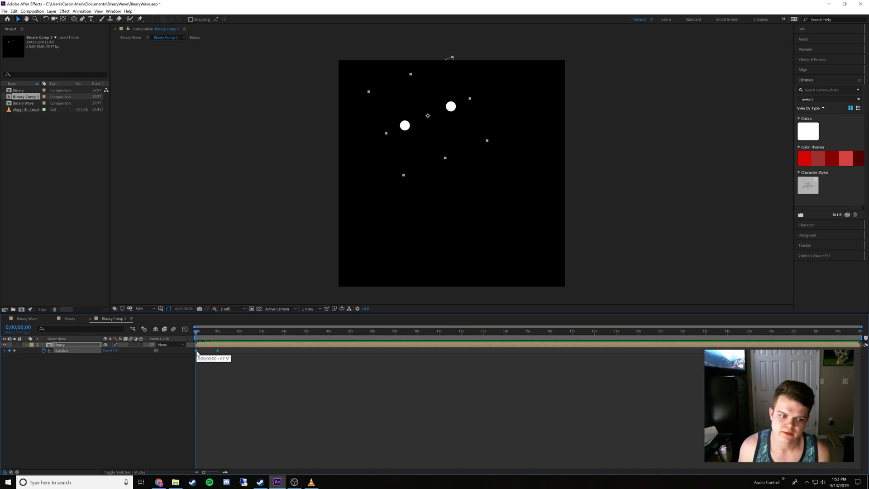
right_click(197, 352)
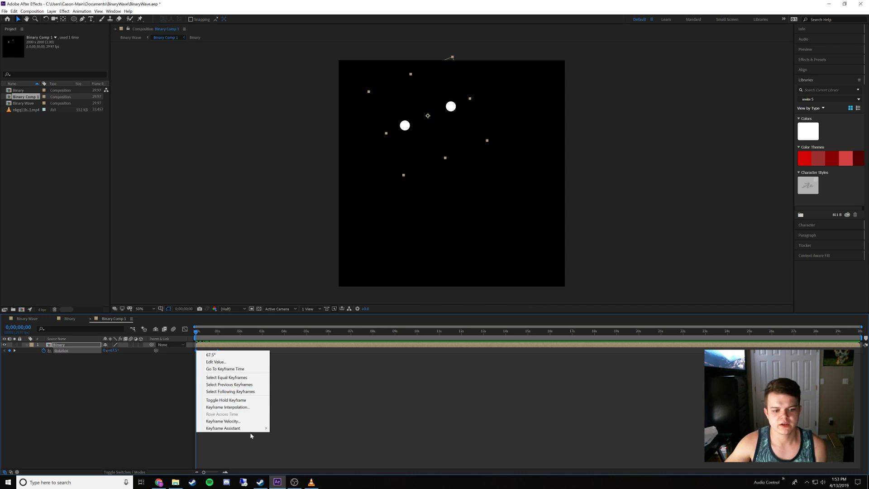
mouse_move(252, 428)
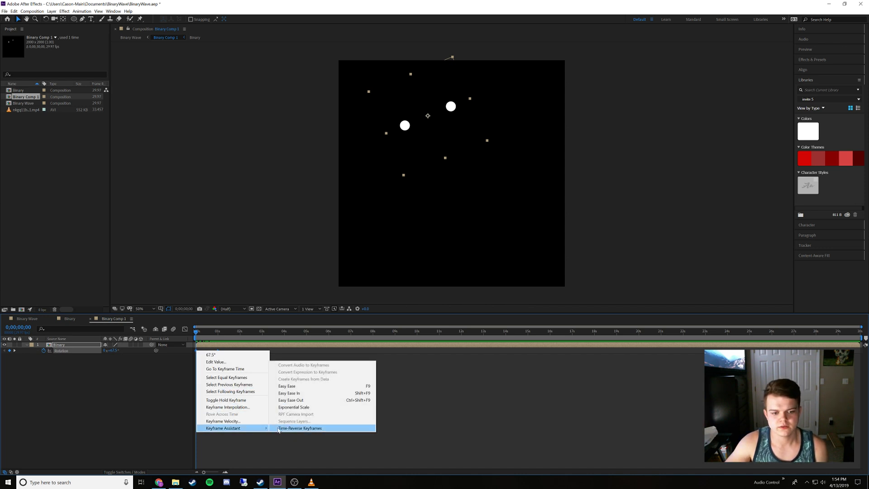
click(293, 388)
click(183, 371)
Preview the eased rotation and move the Binary layer's second Rotation keyframe to 2 seconds
key(space)
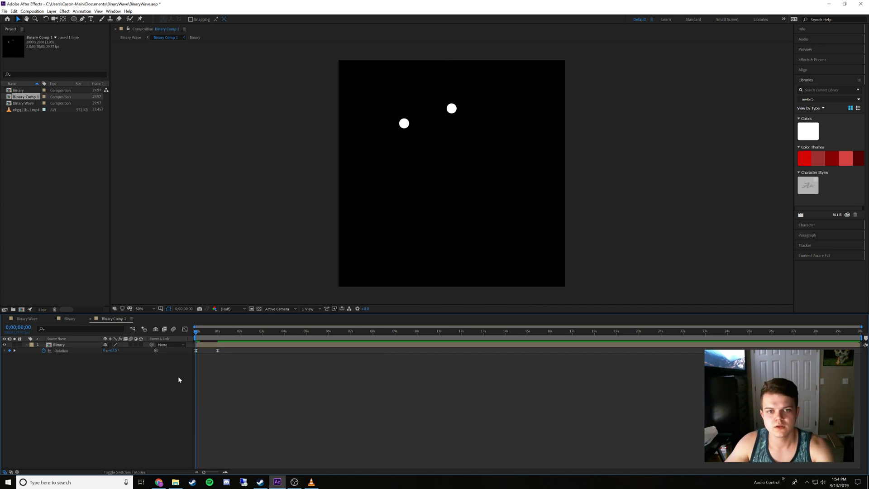
key(space)
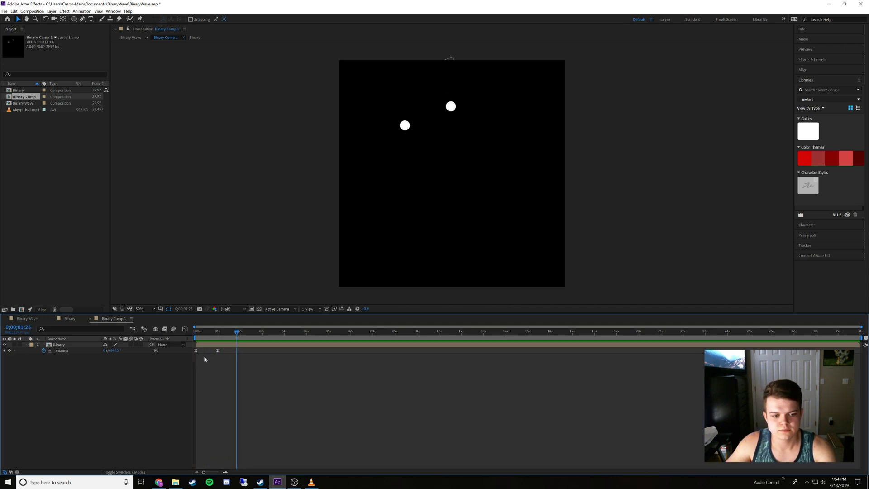
drag(224, 334, 240, 351)
click(147, 386)
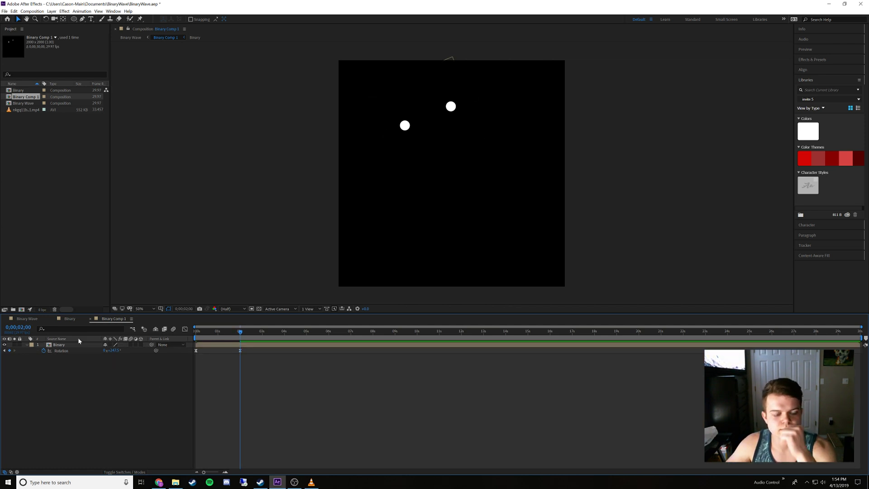
Open the Binary Wave composition and preview the dot pair's rotation repeatedly from the start
click(27, 318)
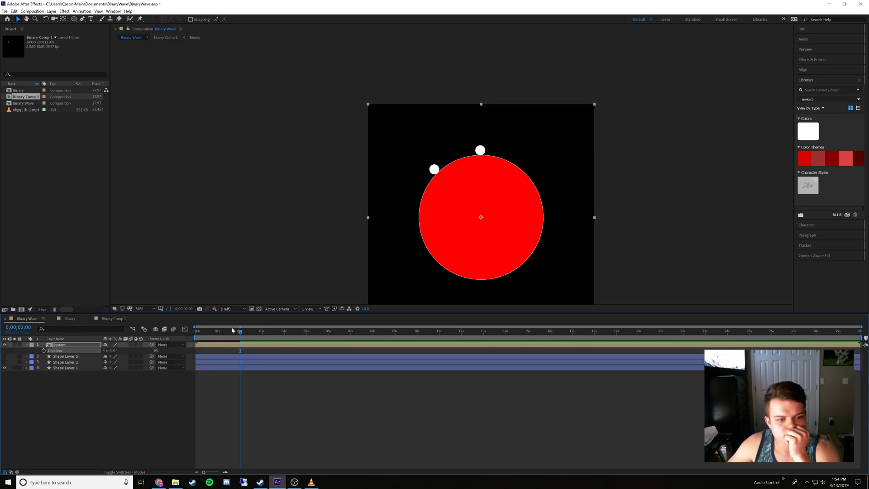
click(237, 332)
drag(237, 333, 194, 343)
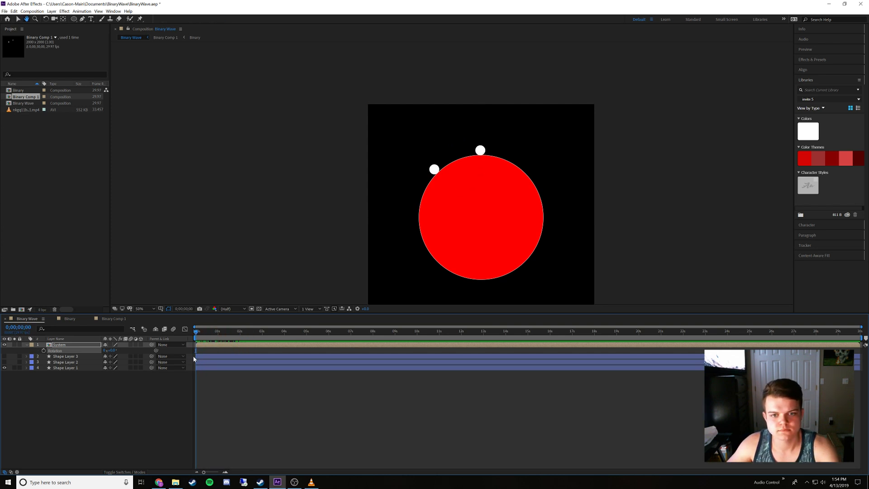
key(space)
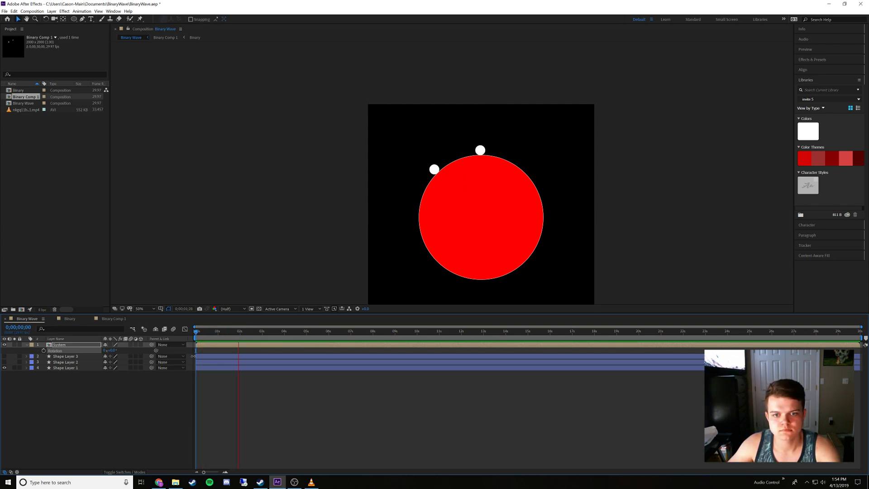
key(space)
drag(223, 334, 189, 335)
key(space)
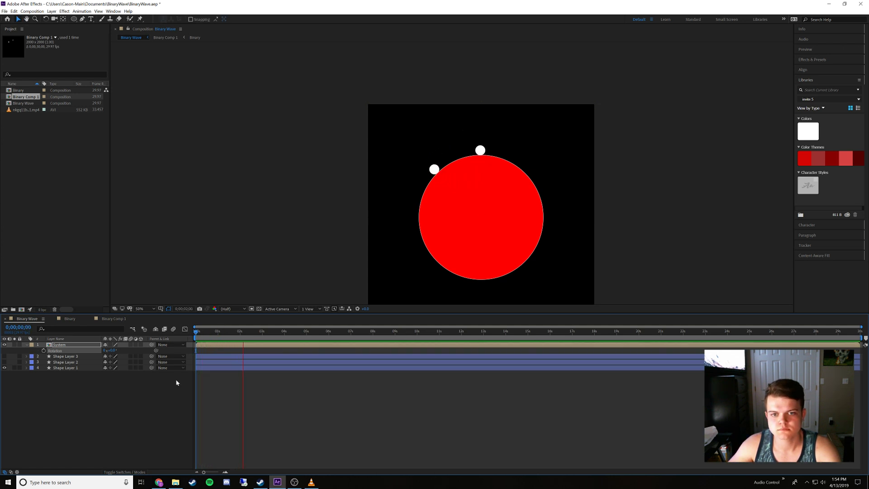
key(space)
drag(212, 334, 189, 337)
click(120, 400)
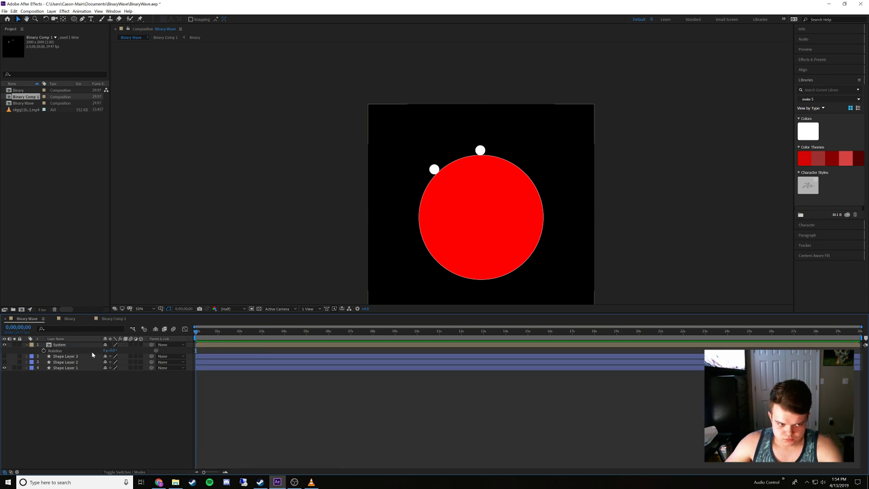
Open the Binary composition and collapse the expanded properties of Shape Layer 3 and Shape Layer 2
click(91, 345)
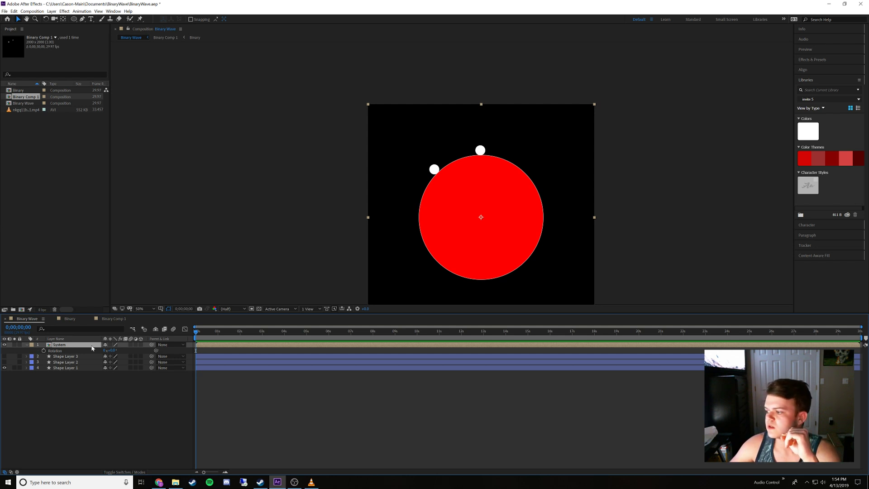
click(68, 318)
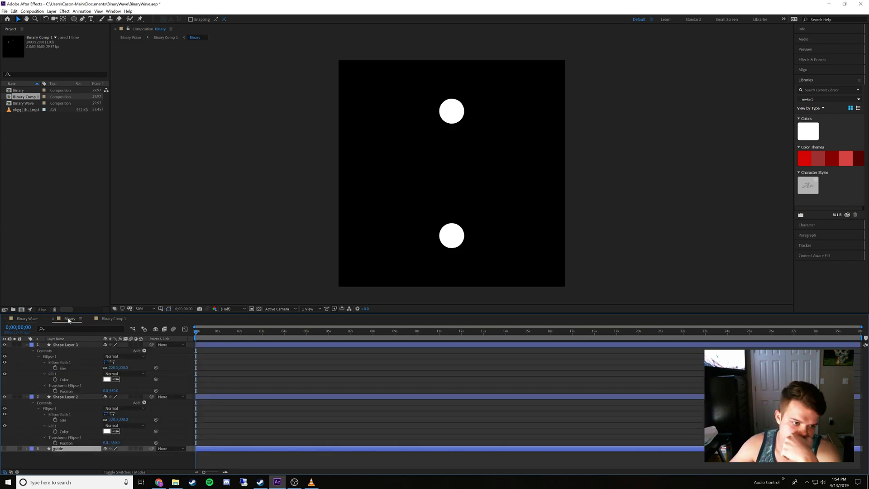
click(62, 346)
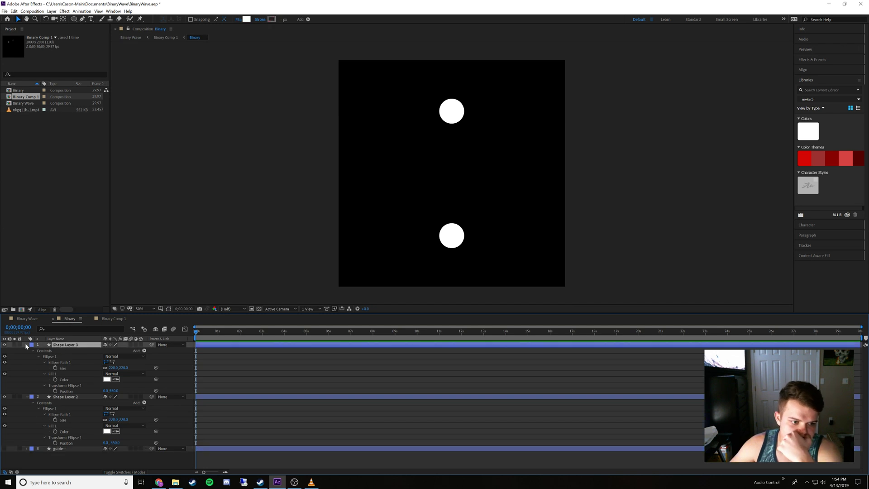
click(26, 345)
click(26, 350)
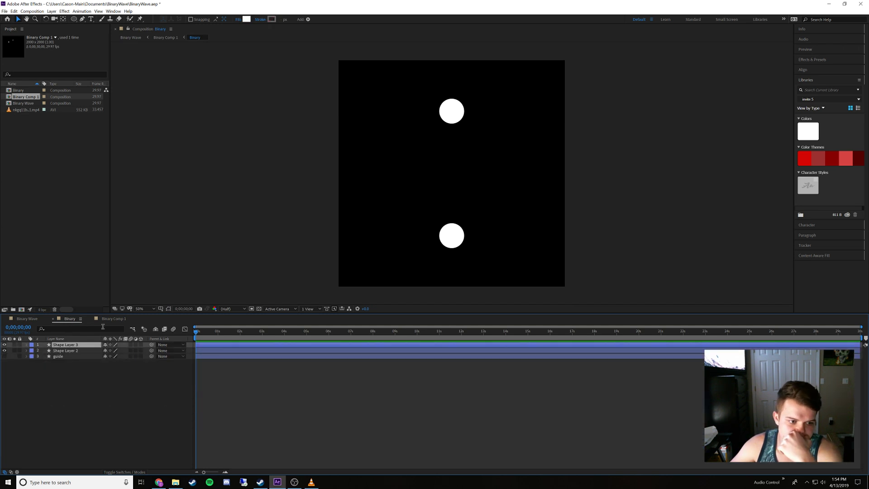
Rename the Binary Comp 1 composition in the project as System
click(110, 319)
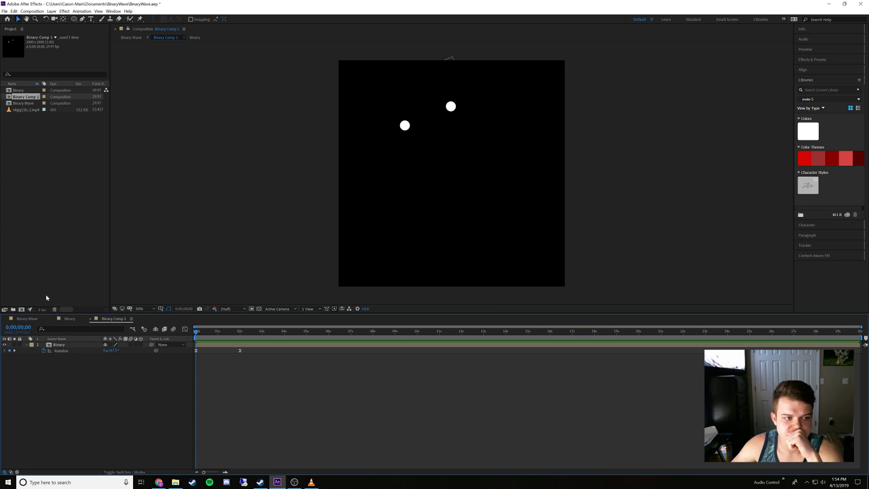
right_click(22, 98)
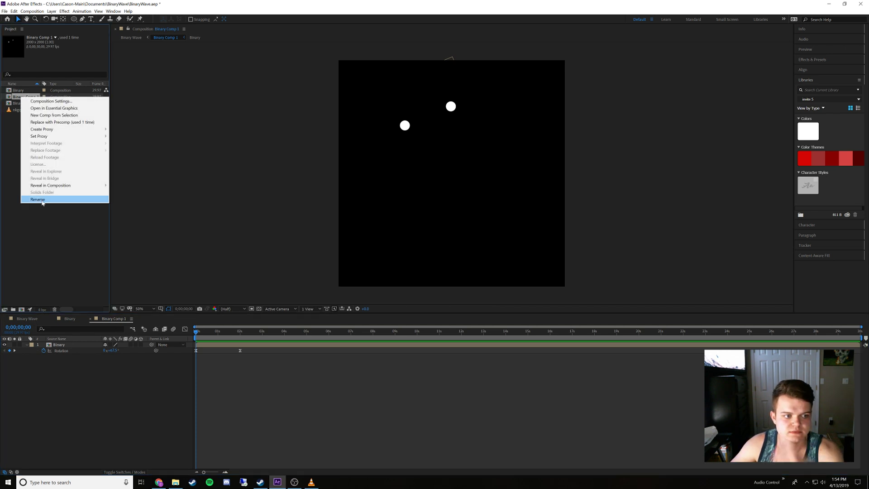
click(41, 201)
text(System)
key(Return)
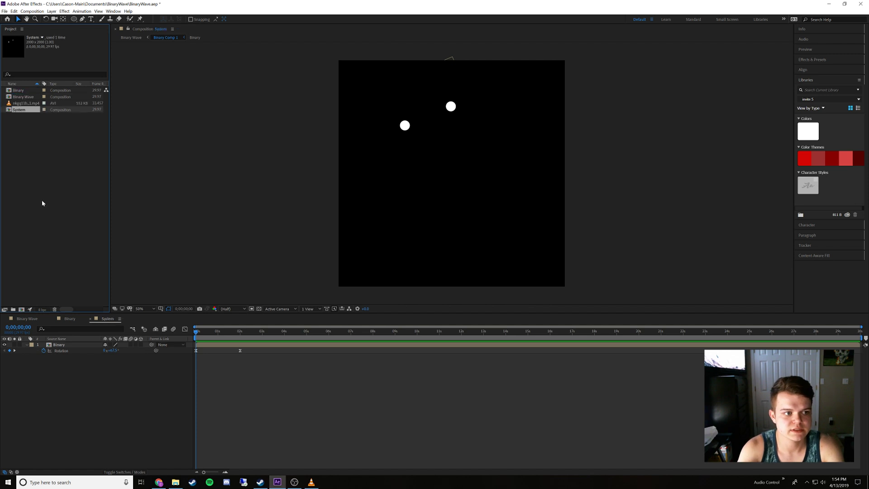
Scrub the start of the Binary Wave composition and check the guide layer in the Binary composition
click(27, 319)
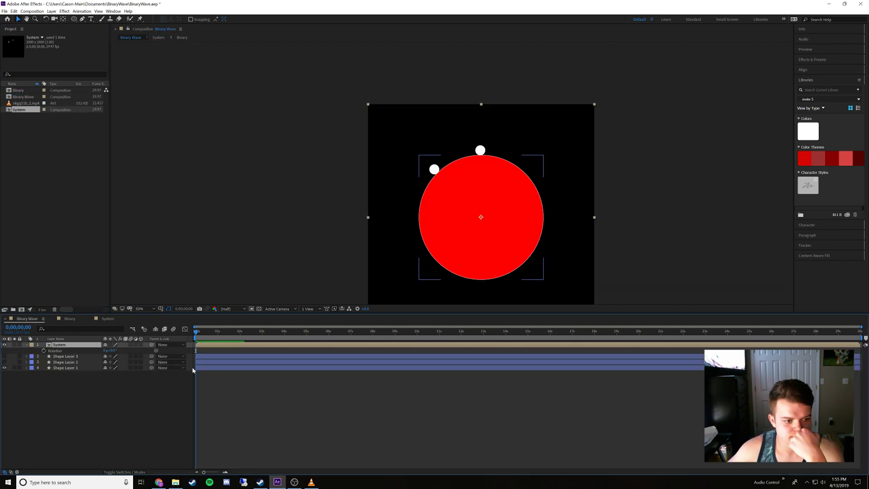
click(168, 397)
click(204, 332)
mouse_move(204, 334)
mouse_down()
mouse_move(263, 334)
mouse_move(194, 339)
mouse_up()
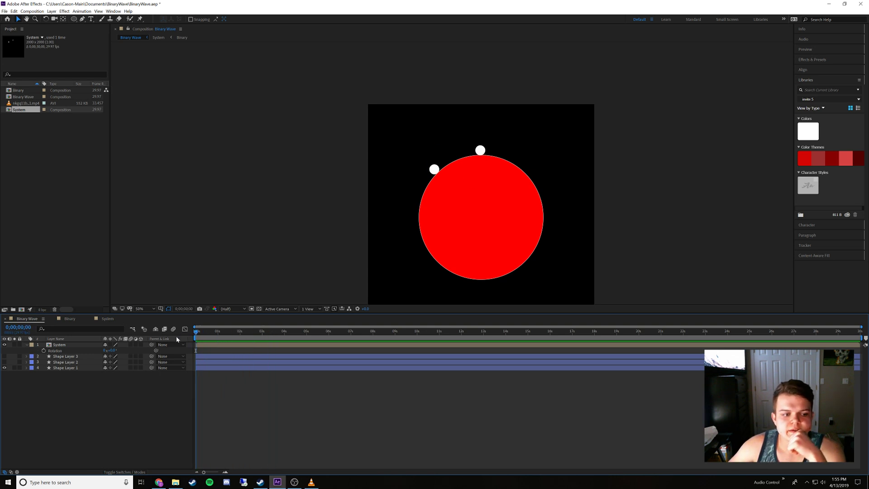
click(62, 346)
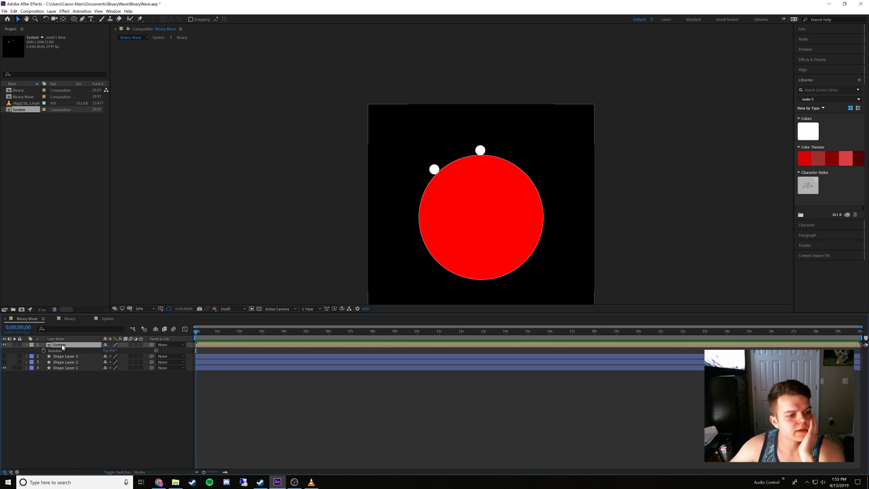
click(70, 320)
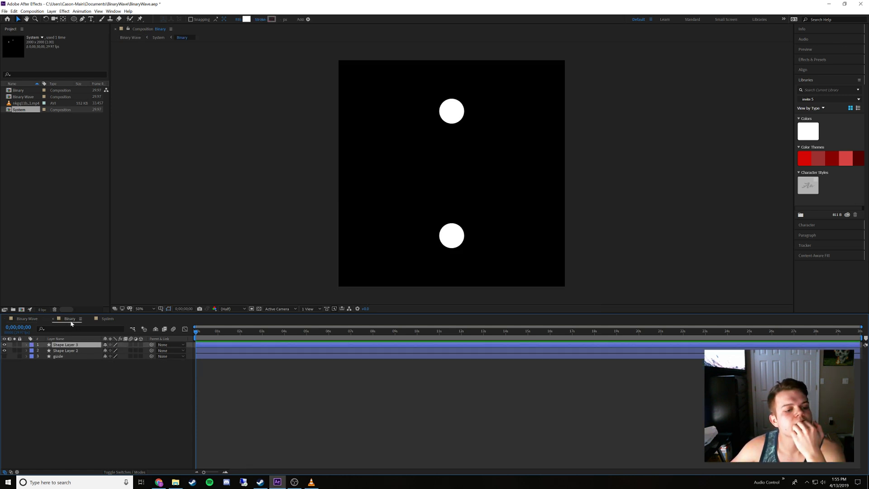
click(6, 357)
click(6, 357)
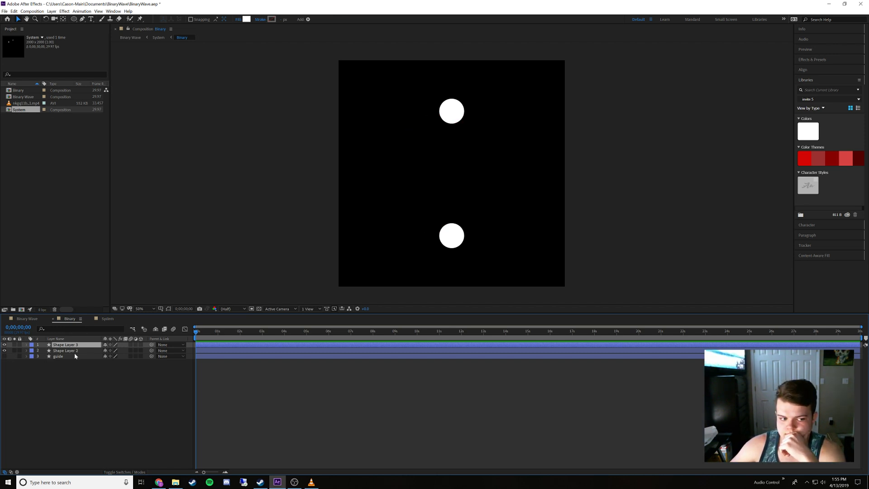
Create a project folder named Binary and move the Binary composition into it
click(19, 91)
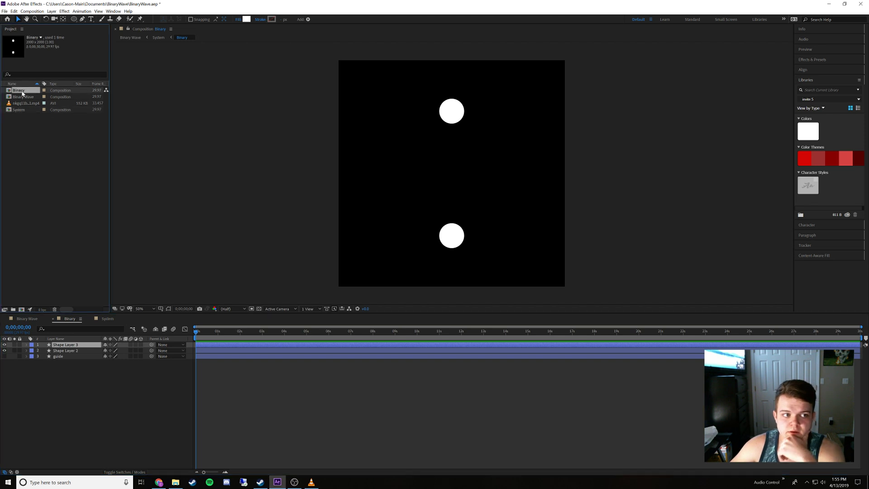
right_click(42, 152)
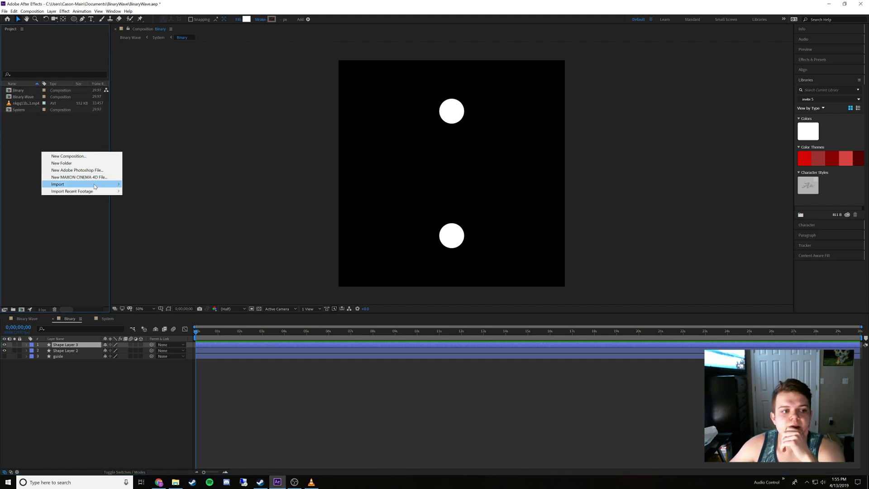
click(70, 163)
text(Bina)
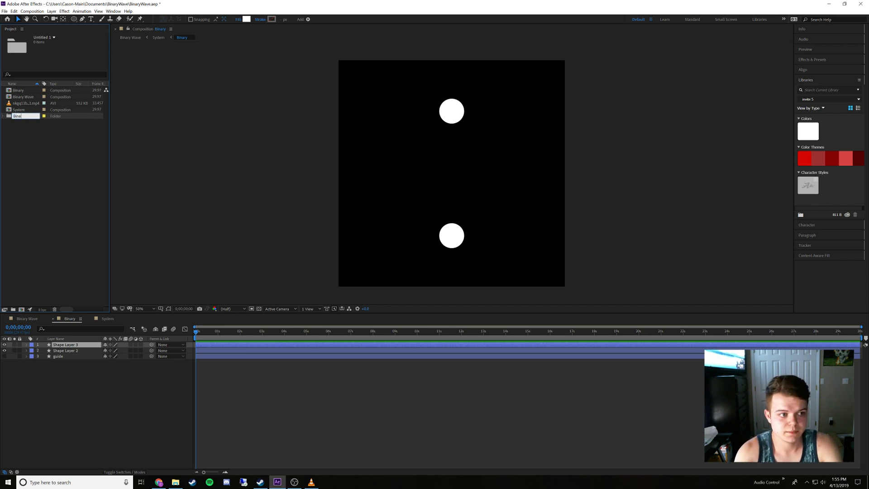
text(ry)
key(Return)
drag(19, 97, 5, 90)
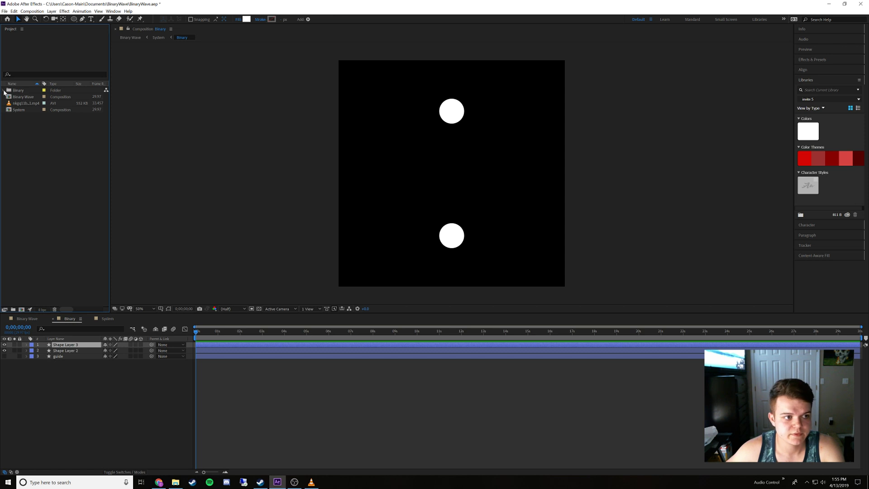
Duplicate the Binary composition inside the Binary folder to make Binary 2 through Binary 12
click(3, 90)
click(24, 98)
right_click(25, 98)
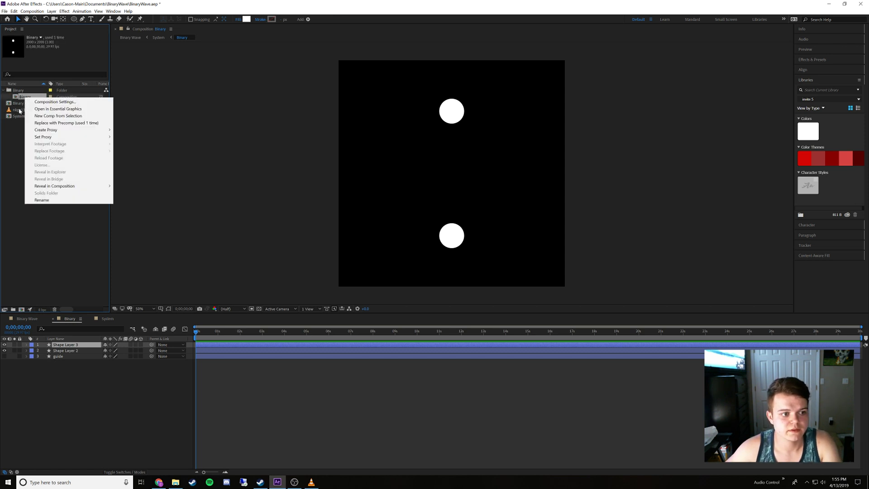
key(Escape)
key(ctrl+d)
key(ctrl+d)
key(ctrl+d)
key(ctrl+d)
key(ctrl+d)
key(ctrl+d)
key(ctrl+d)
key(ctrl+d)
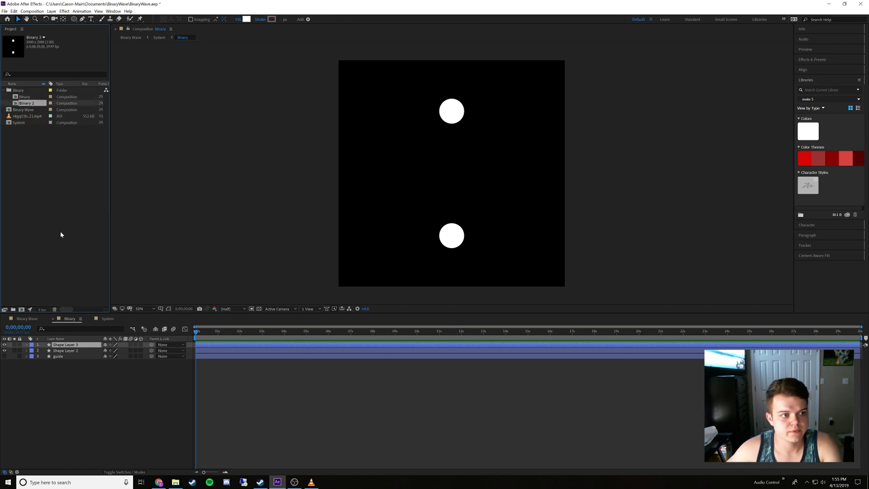
key(ctrl+d)
key(ctrl+d)
key(ctrl+d)
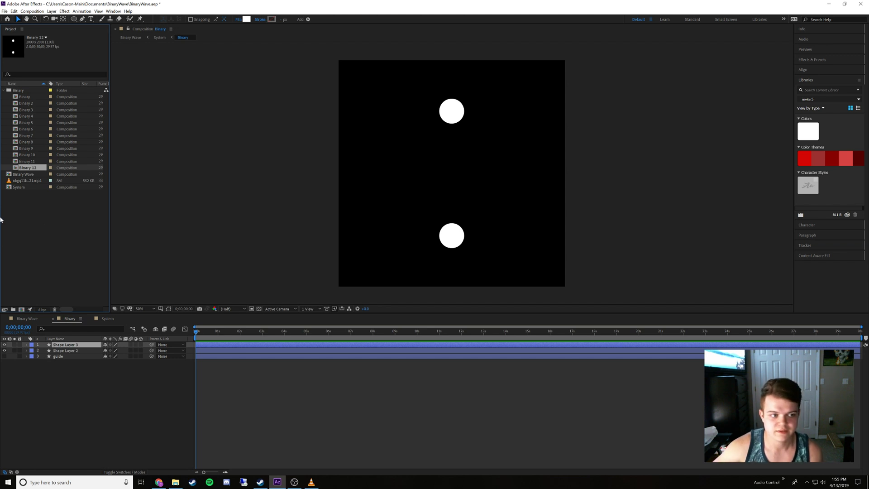
click(21, 220)
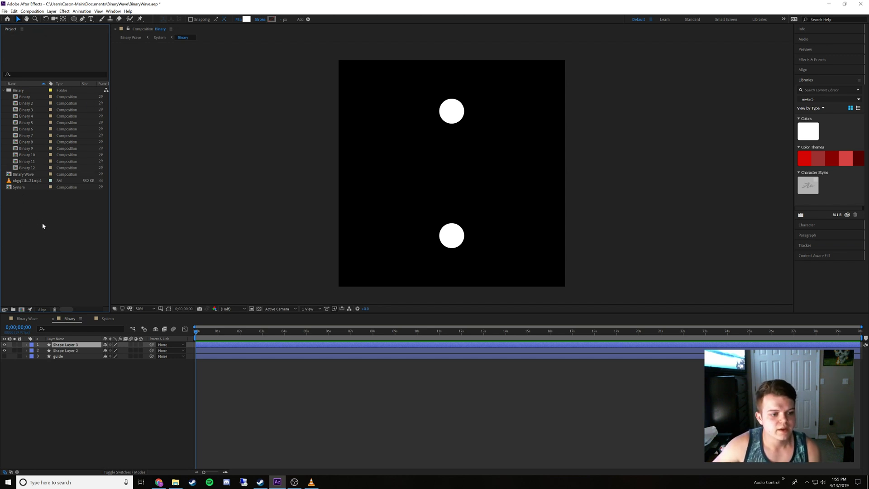
click(26, 188)
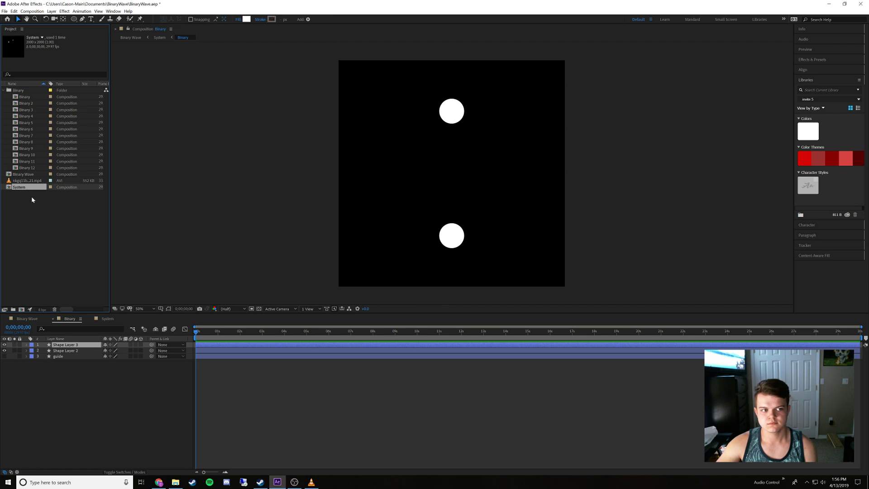
click(32, 197)
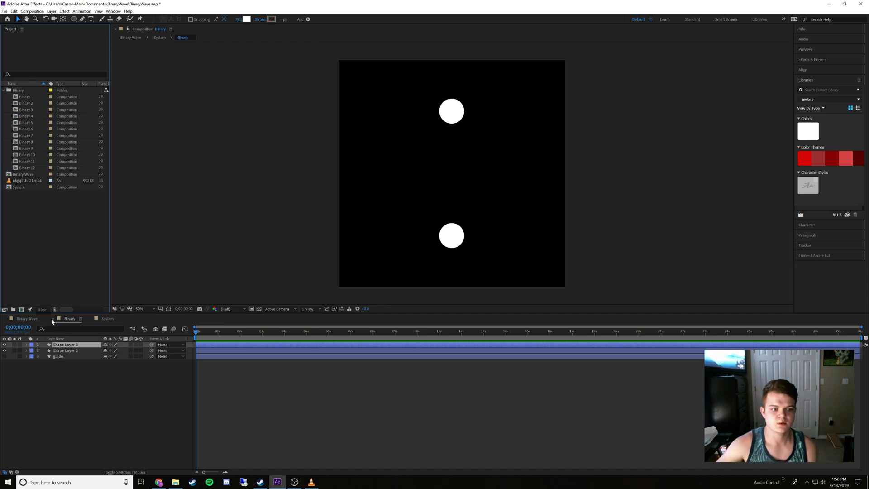
Close the System timeline and open the Binary 2 through Binary 12 compositions in their own timelines
click(92, 320)
double_click(26, 103)
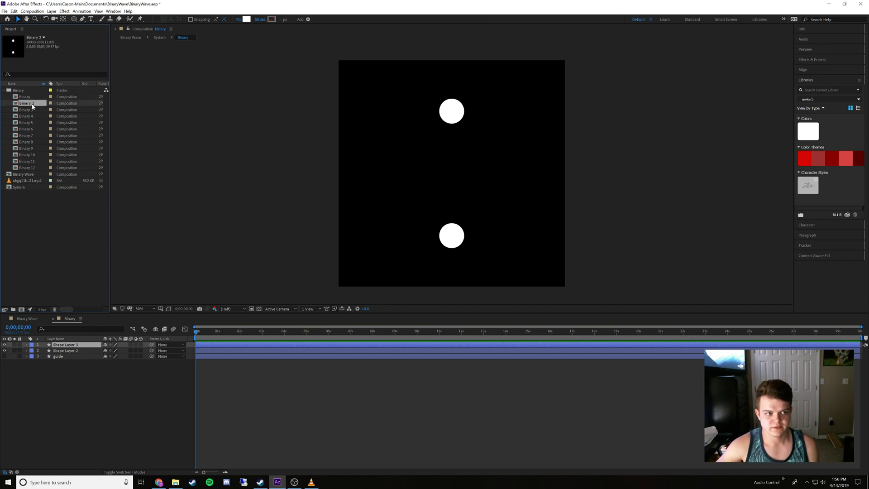
double_click(26, 109)
double_click(26, 116)
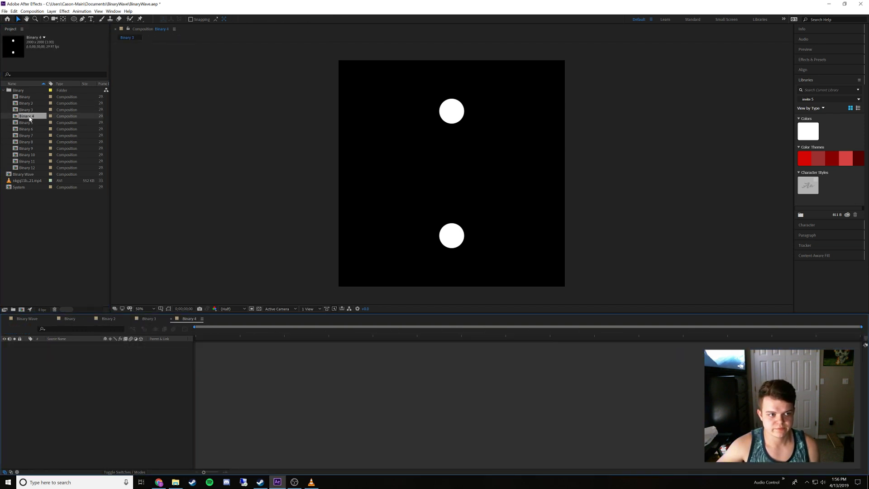
double_click(26, 123)
click(27, 129)
double_click(28, 130)
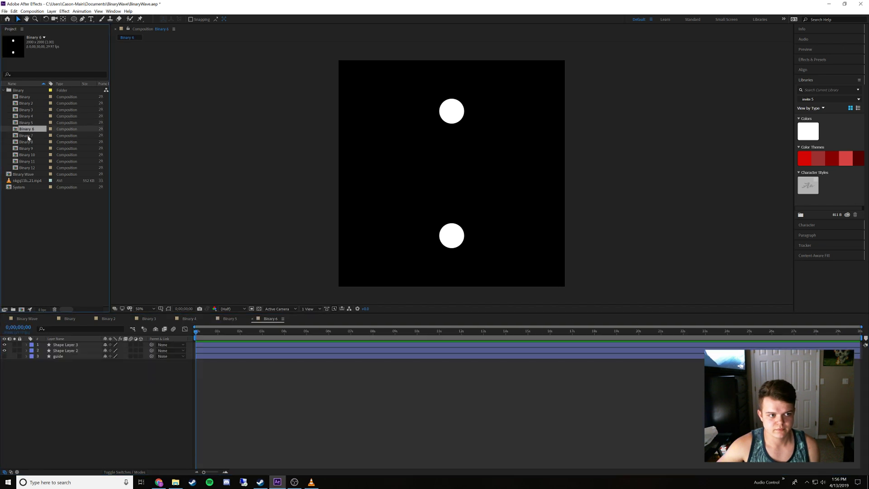
double_click(27, 136)
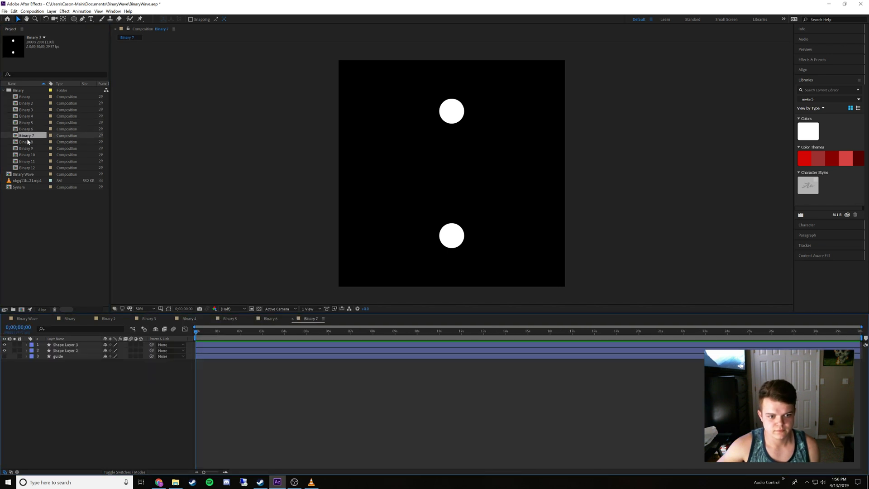
double_click(27, 142)
double_click(27, 149)
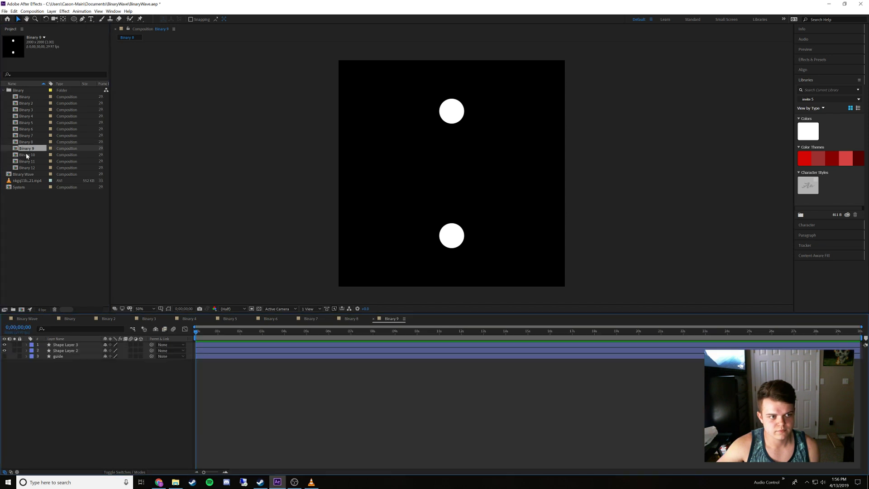
double_click(27, 155)
double_click(26, 161)
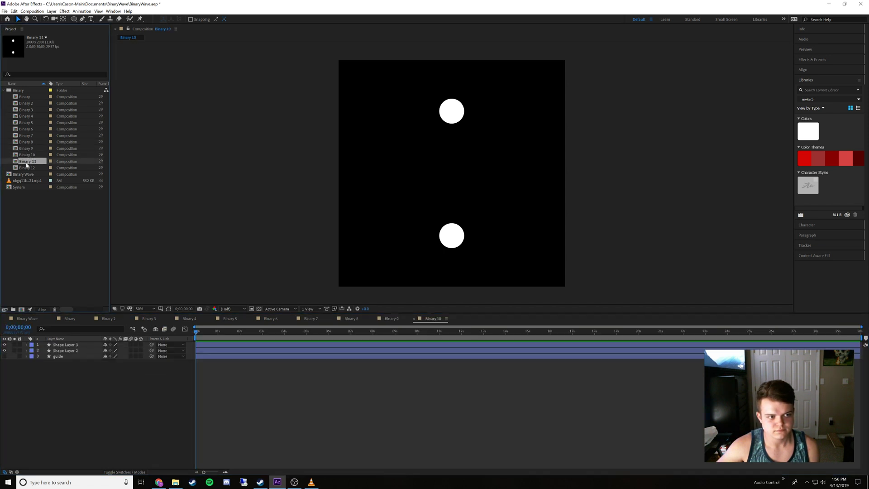
double_click(26, 168)
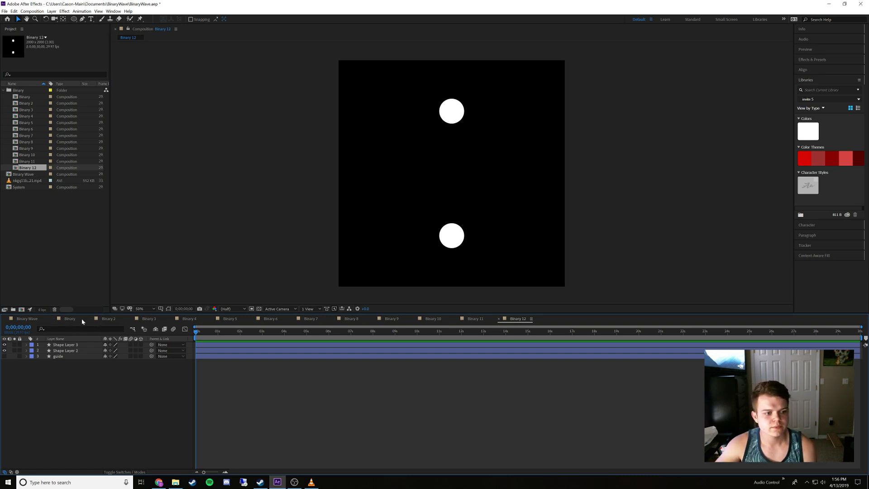
click(67, 319)
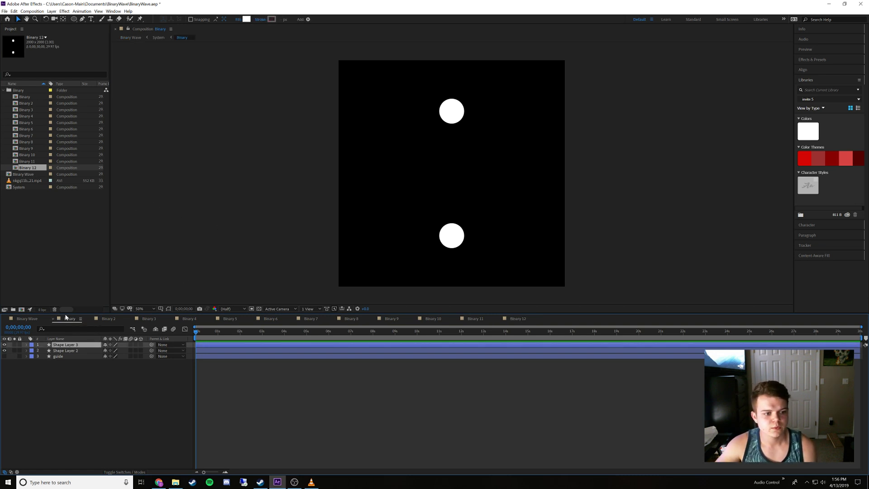
click(108, 319)
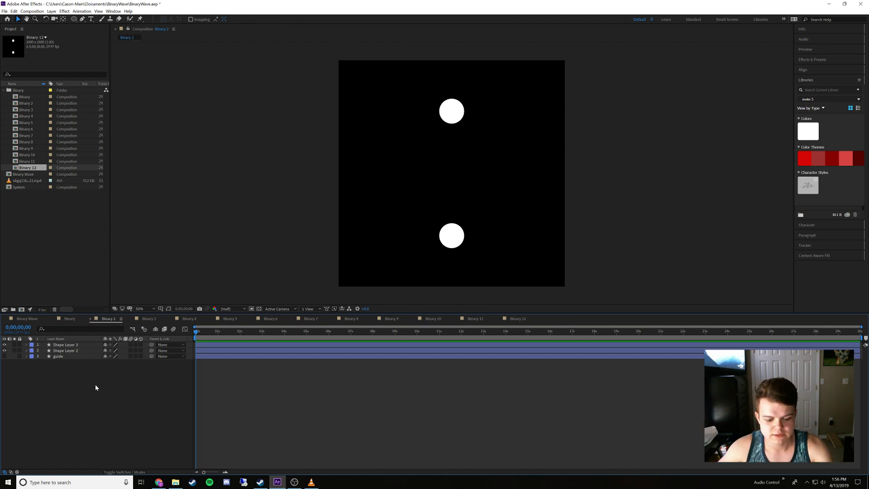
drag(95, 384, 75, 345)
key(ctrl+shift+c)
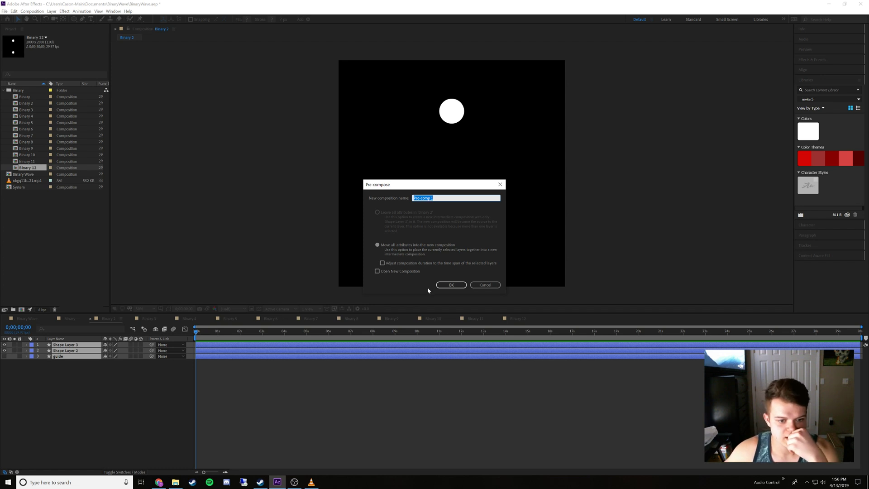
click(480, 285)
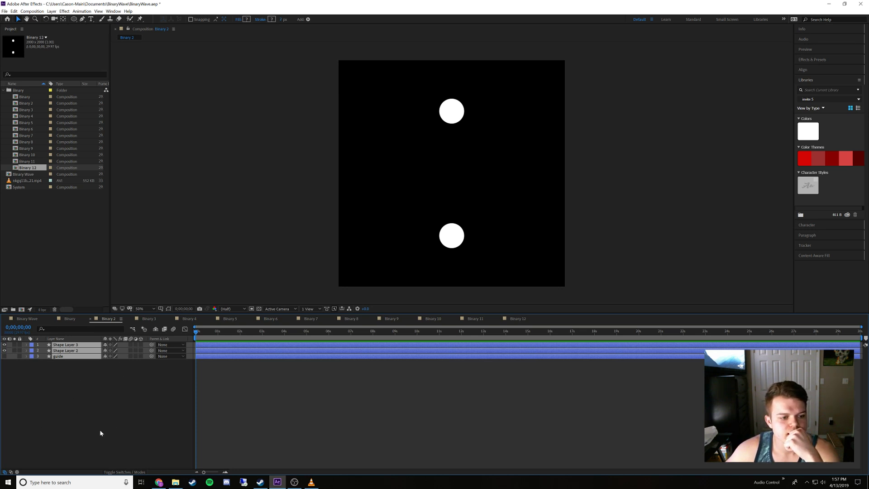
Reopen the System composition and compare its layer structure with the Binary, Binary 2 and Binary Wave compositions
double_click(17, 187)
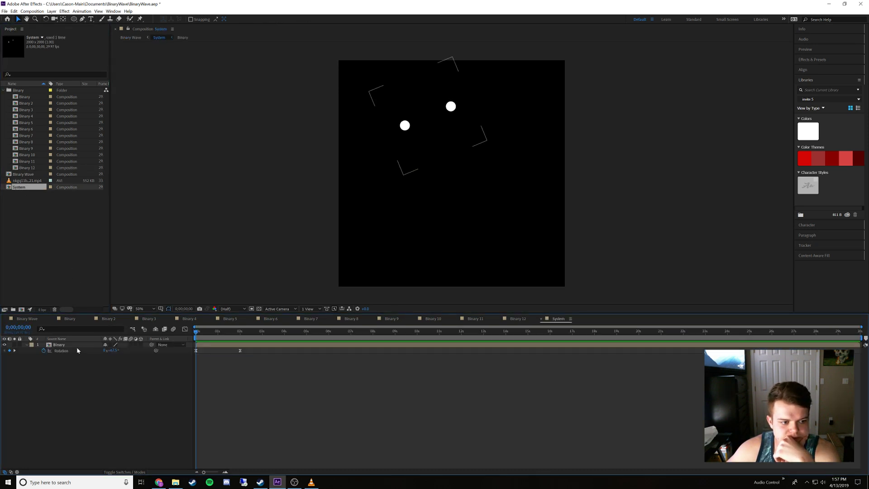
click(73, 345)
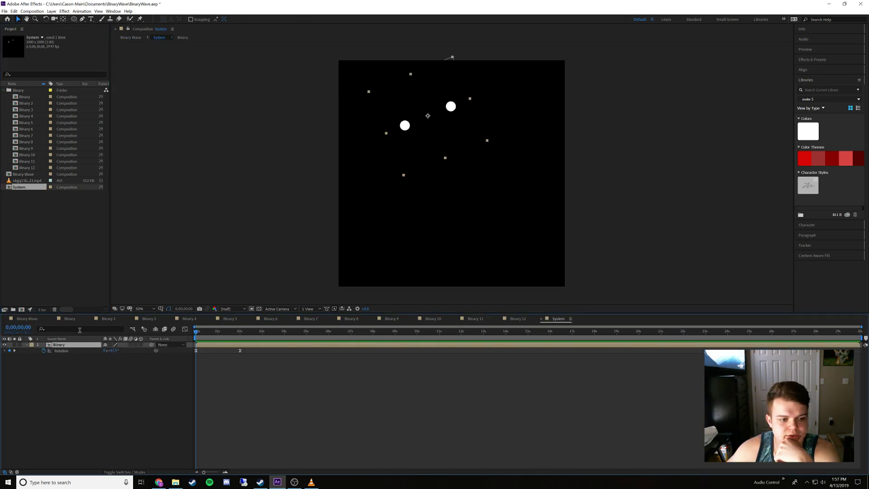
click(71, 319)
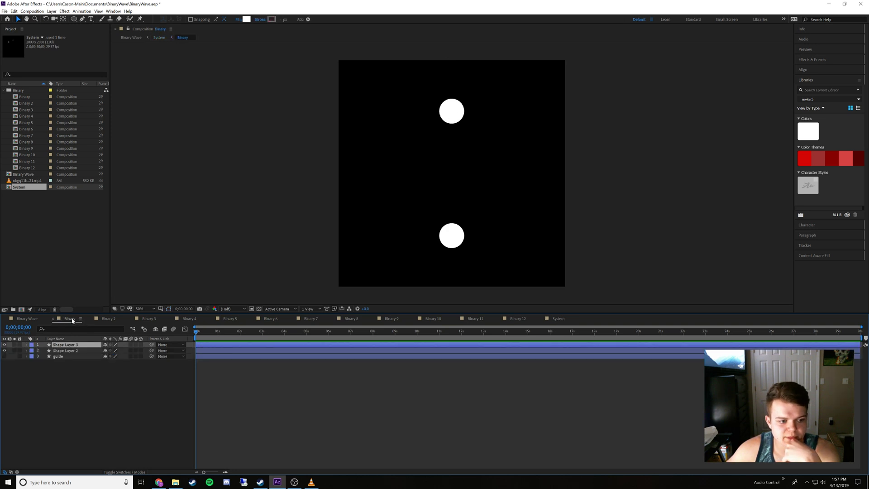
click(107, 319)
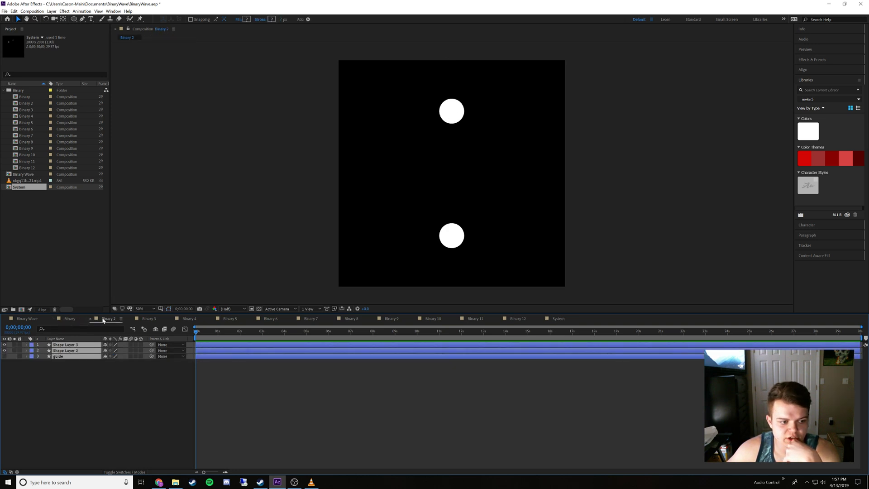
click(70, 319)
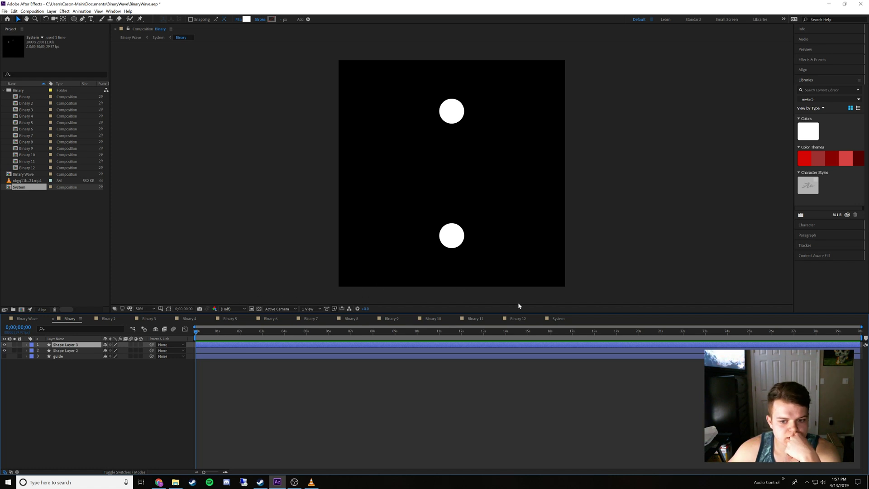
click(552, 319)
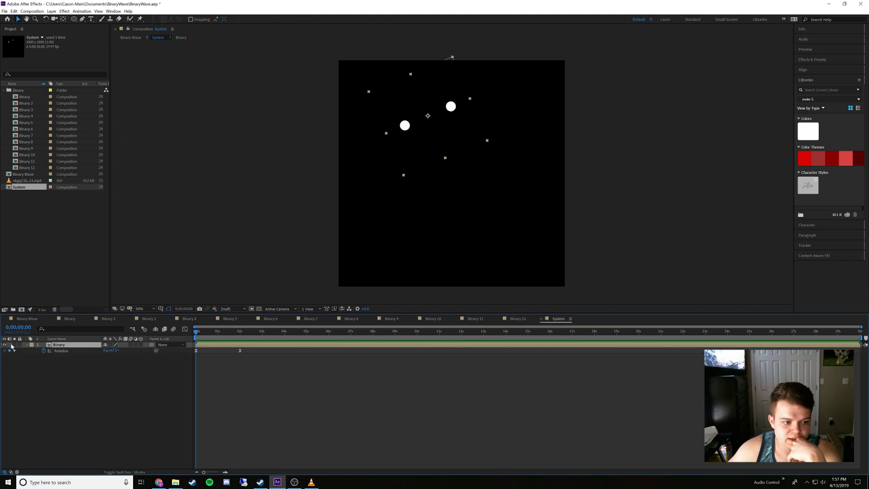
click(23, 319)
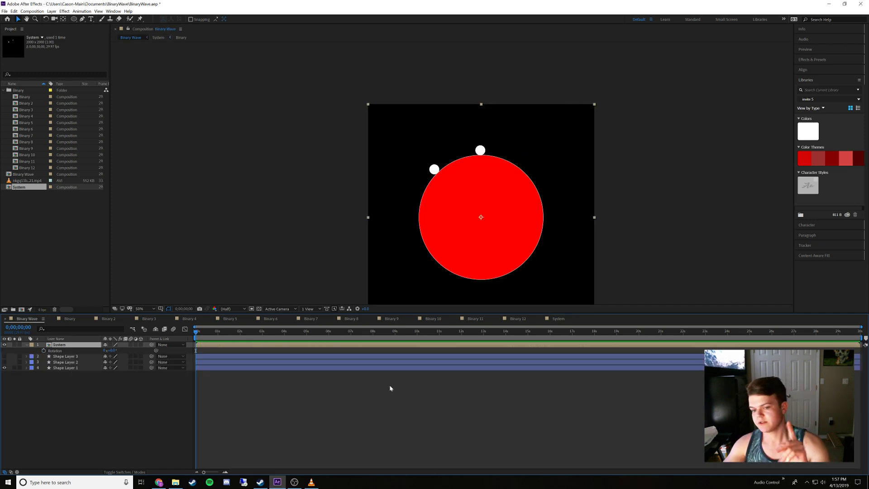
Try pre-composing all layers of Binary 2 into a composition named System 2, check its contents, and undo it
click(103, 320)
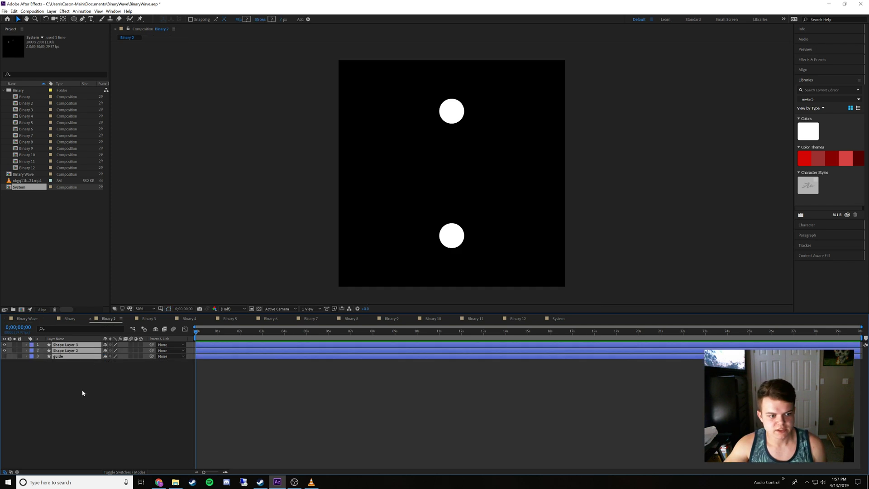
key(ctrl+shift+c)
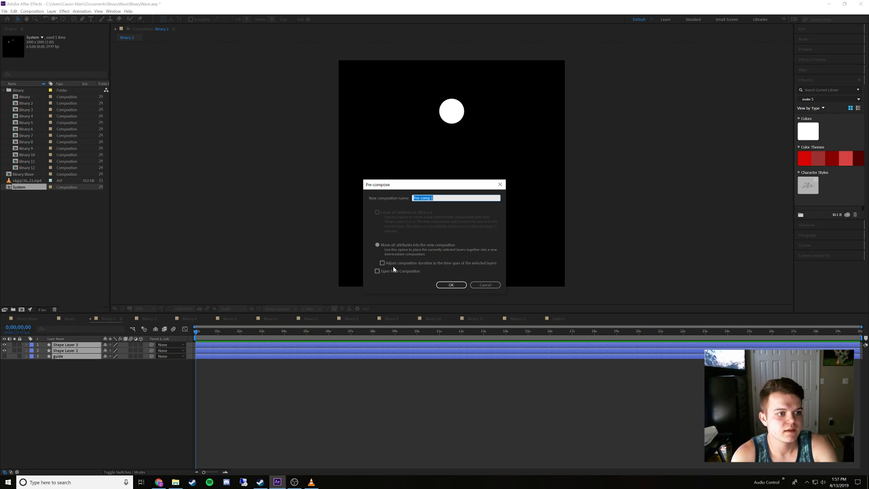
text(System 2)
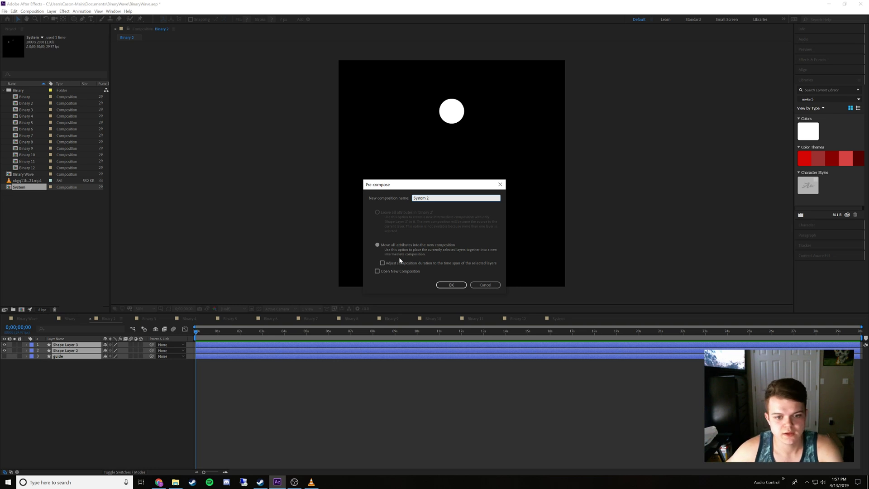
click(450, 285)
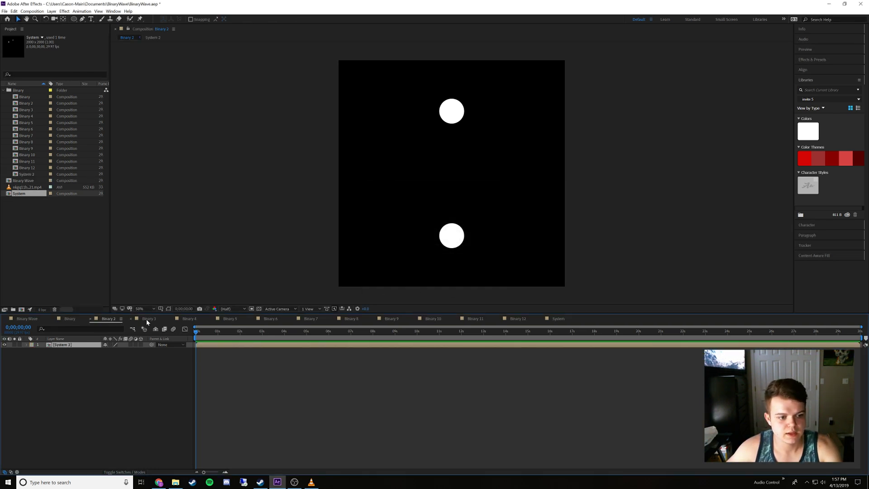
double_click(73, 346)
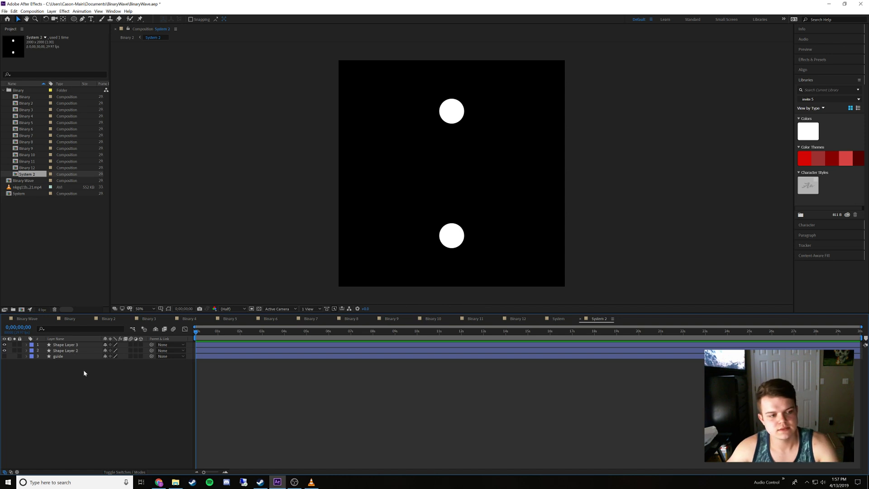
key(ctrl+z)
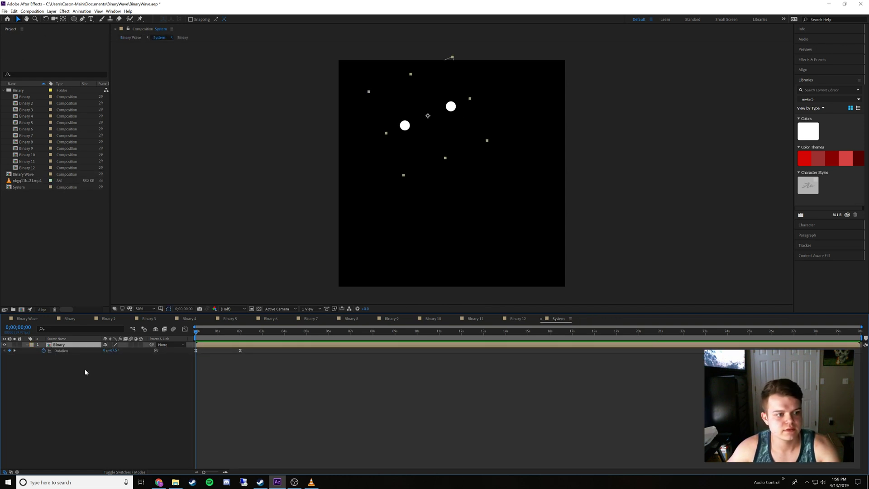
Create a new empty composition named System 2 in the project, keeping the default settings
click(109, 318)
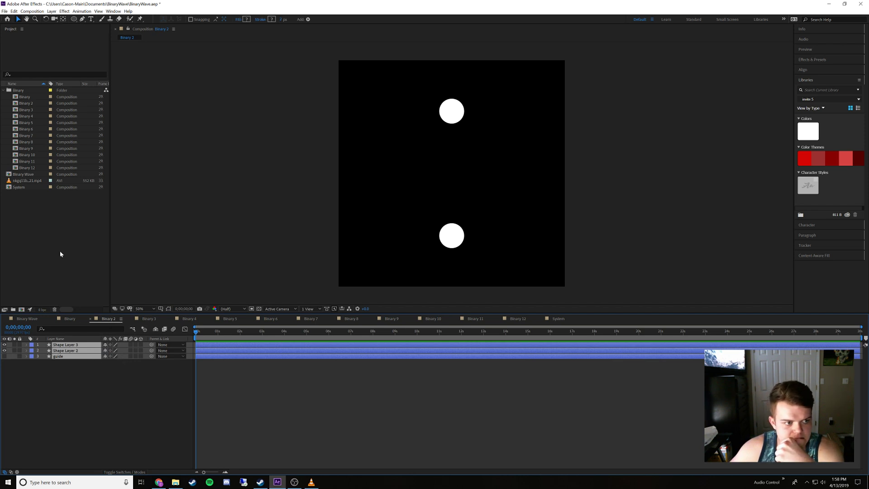
right_click(37, 205)
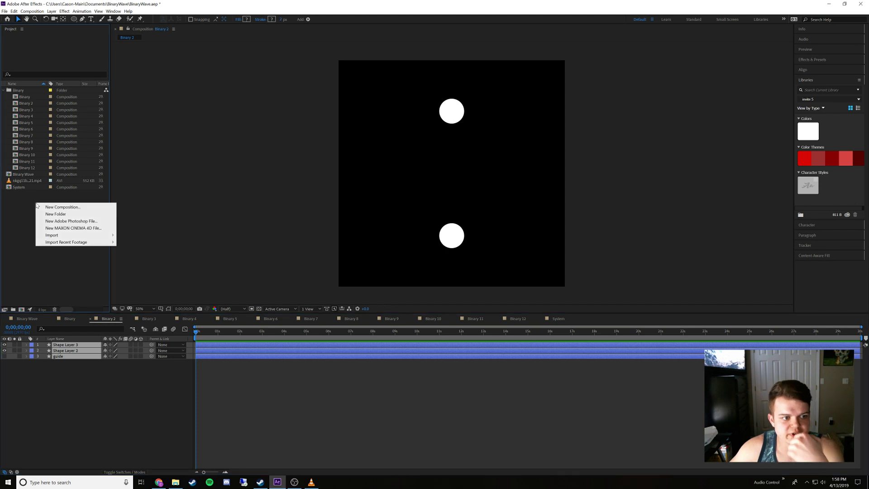
click(42, 207)
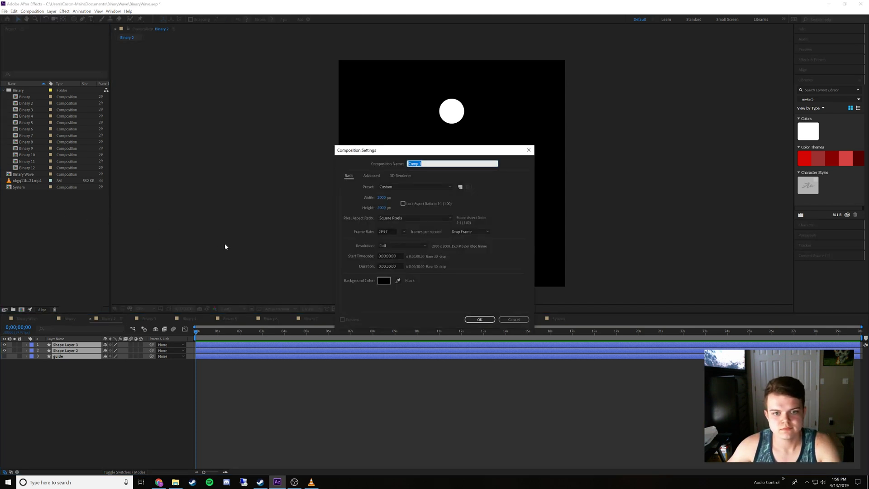
text(System 2)
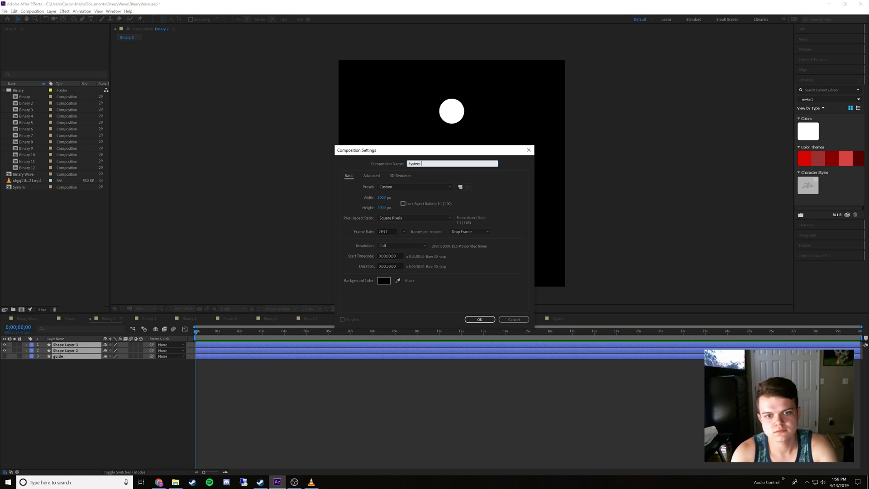
key(Return)
Create another empty composition named System 3 with the same default settings
right_click(71, 218)
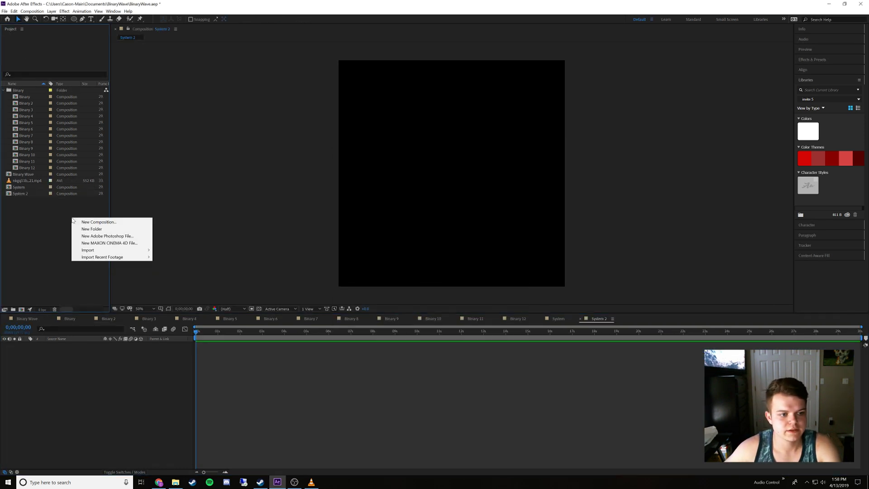
click(90, 221)
text(S)
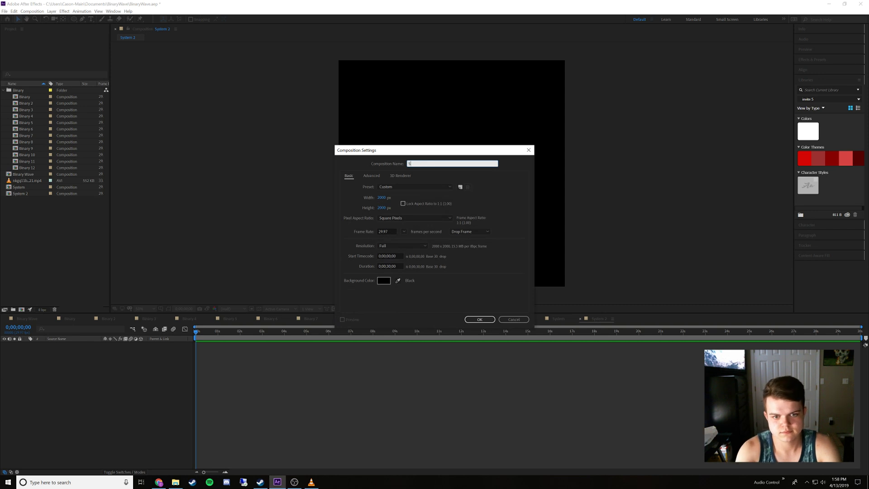
text(ystem 3)
key(Return)
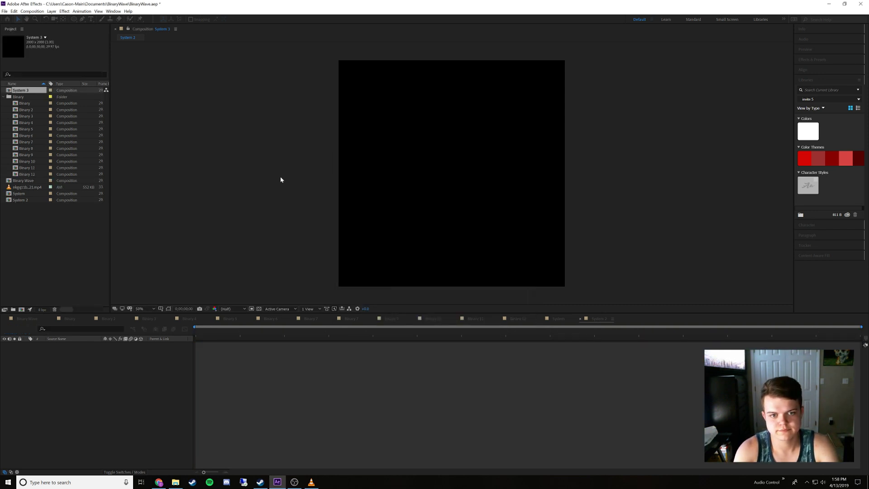
Create two new empty compositions named System 4 and System 5, keeping the default settings
click(22, 310)
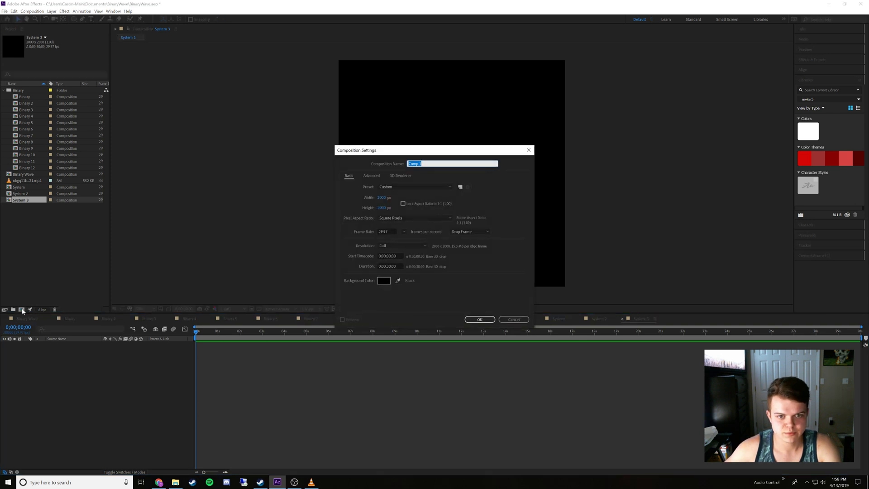
text(System)
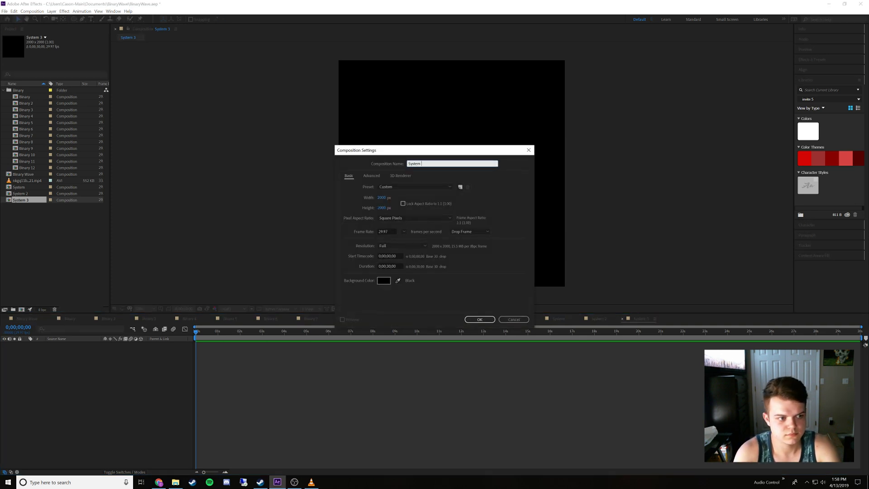
text( 4)
key(Return)
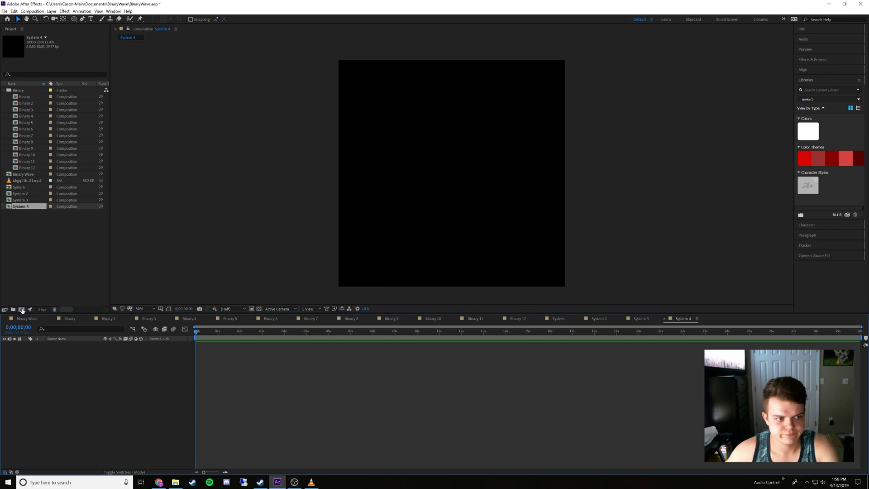
click(22, 310)
text(S)
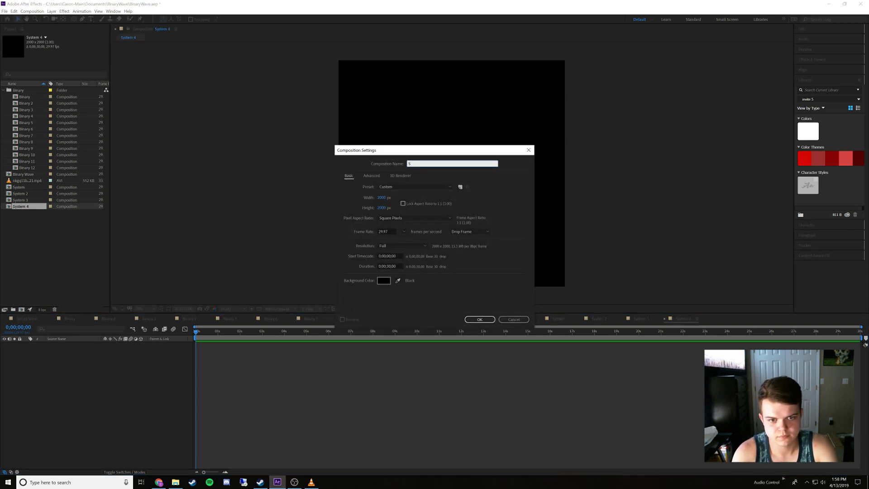
text(ystem 5)
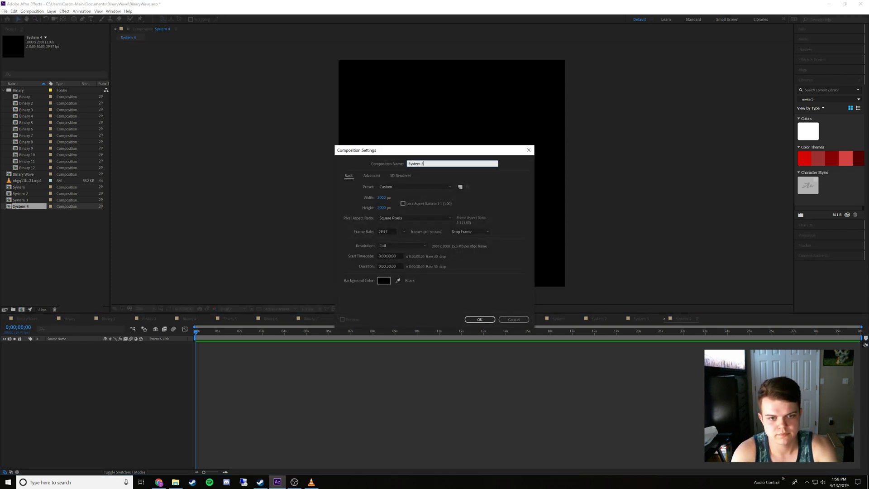
key(Return)
Create empty compositions named System 6 and System 7 with the same default settings
key(ctrl+n)
text(S)
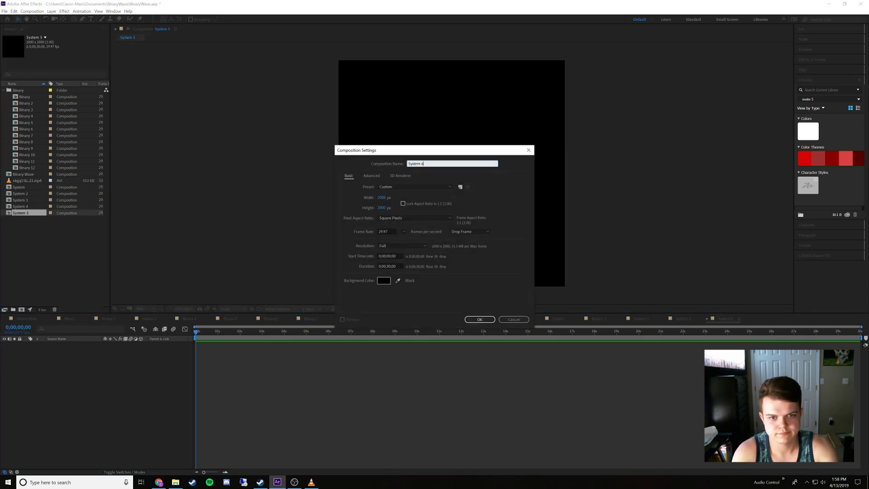
key(Return)
click(21, 309)
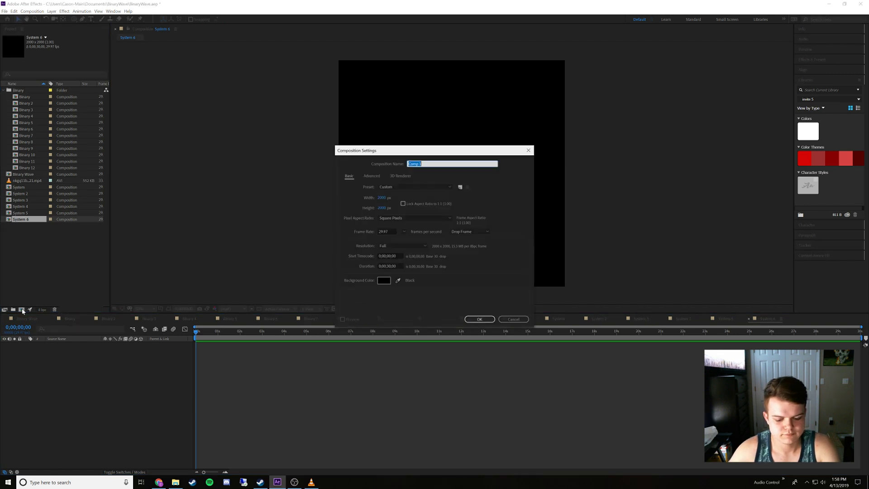
text(System 7)
key(Return)
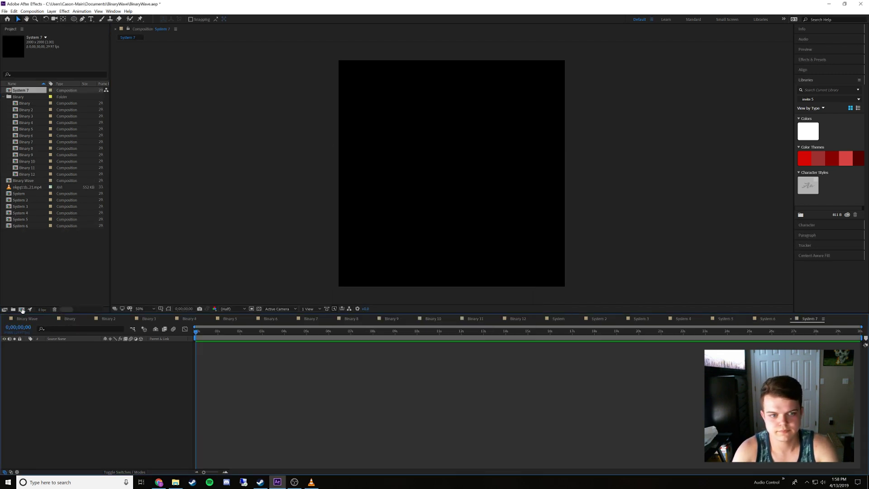
Create empty compositions named System 8 and System 9 with the same default settings
key(ctrl+n)
text(System 8)
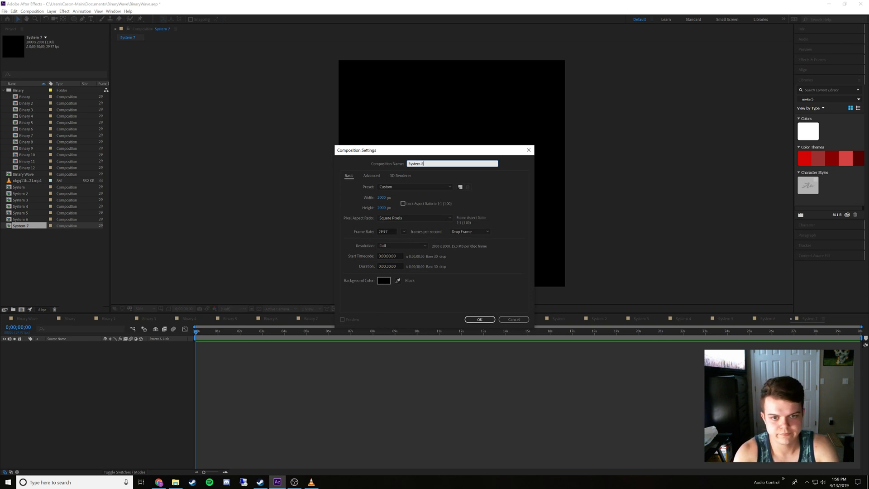
key(Return)
click(21, 309)
text(Sys)
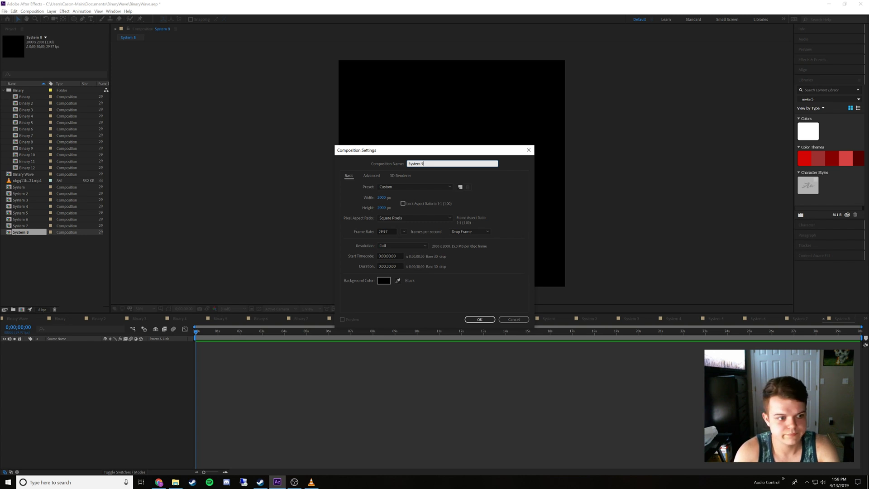
text(tem 9)
key(Return)
Create empty compositions named System 10 and System 11 with the same default settings
click(21, 309)
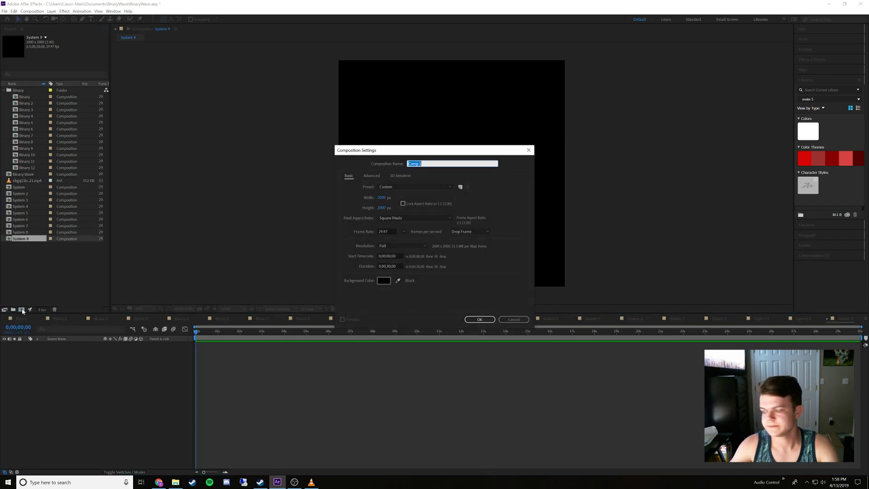
text(Syste)
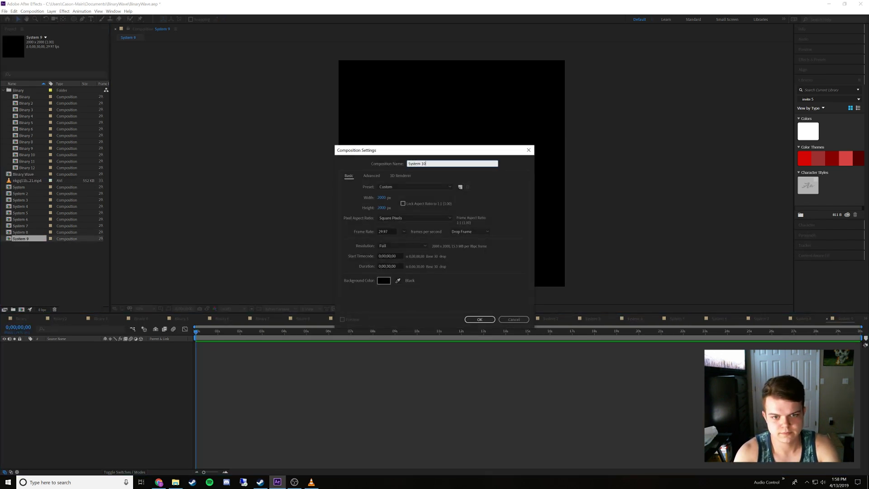
key(Return)
key(ctrl+n)
text(Sys)
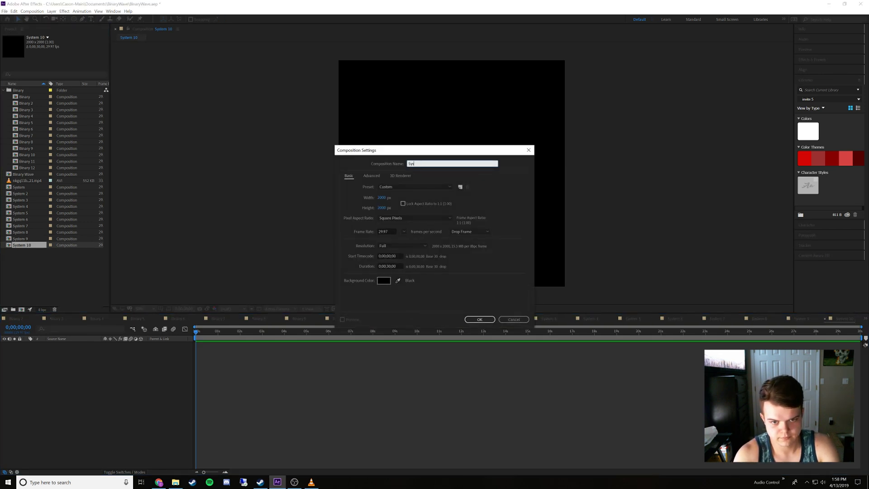
text(tem 11)
key(Return)
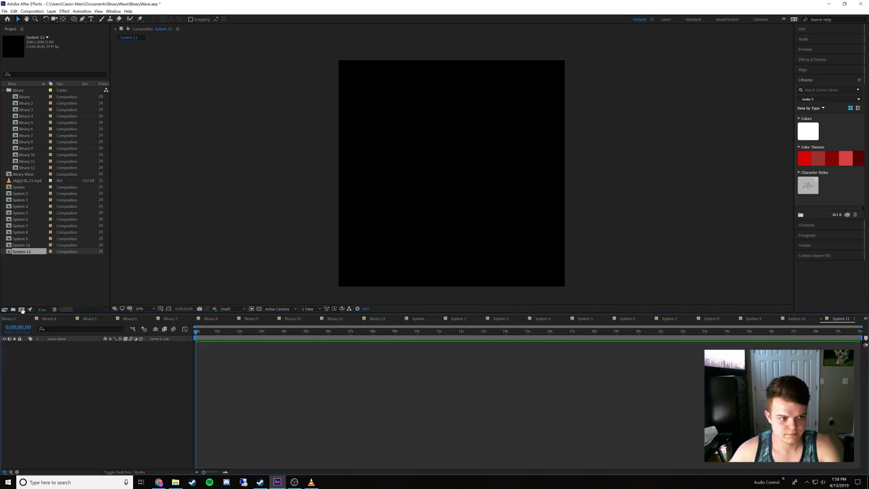
Create the last empty composition, named System 12, with the same default settings
key(ctrl+n)
text(System )
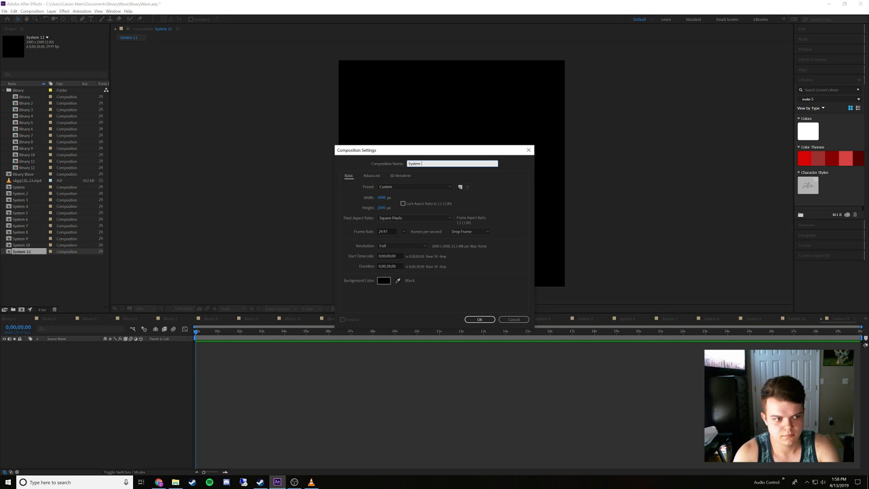
text(12)
key(Return)
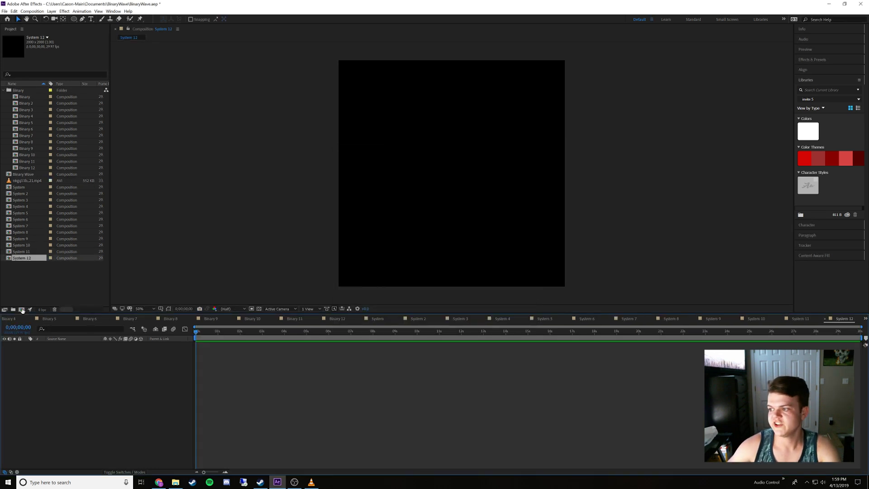
Create a project folder named System, move all twelve System compositions into it, and expand it
right_click(40, 286)
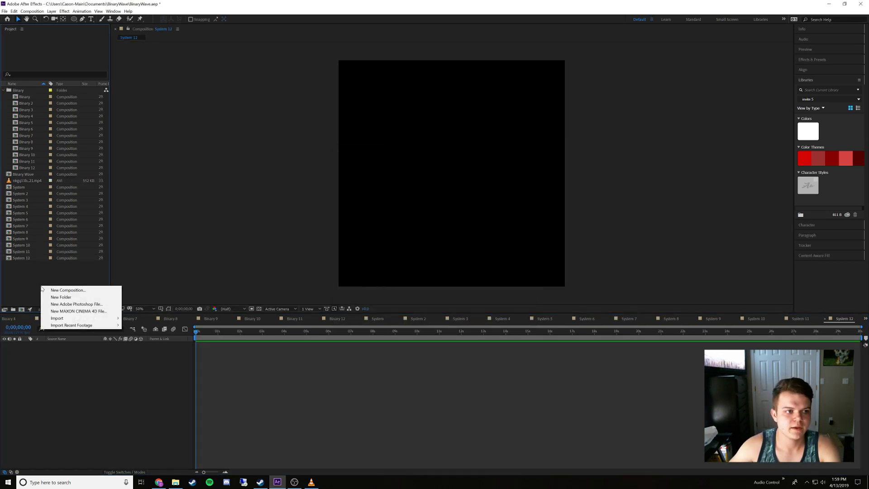
click(81, 298)
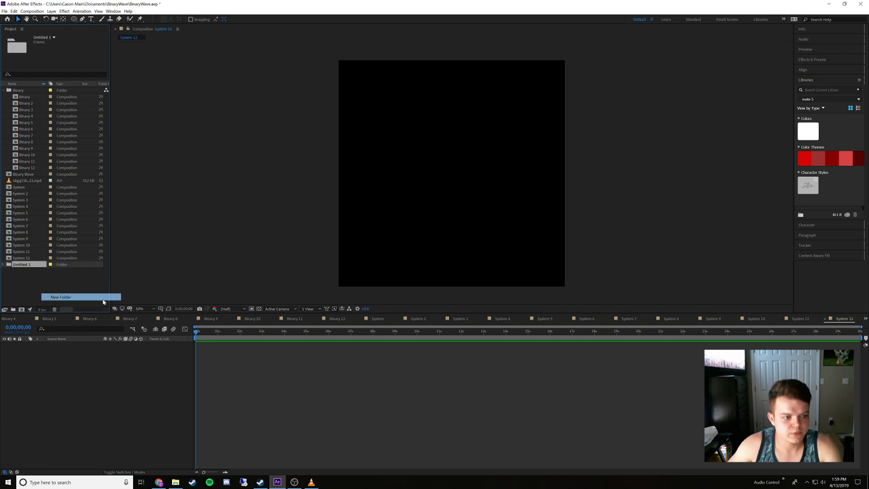
text(System)
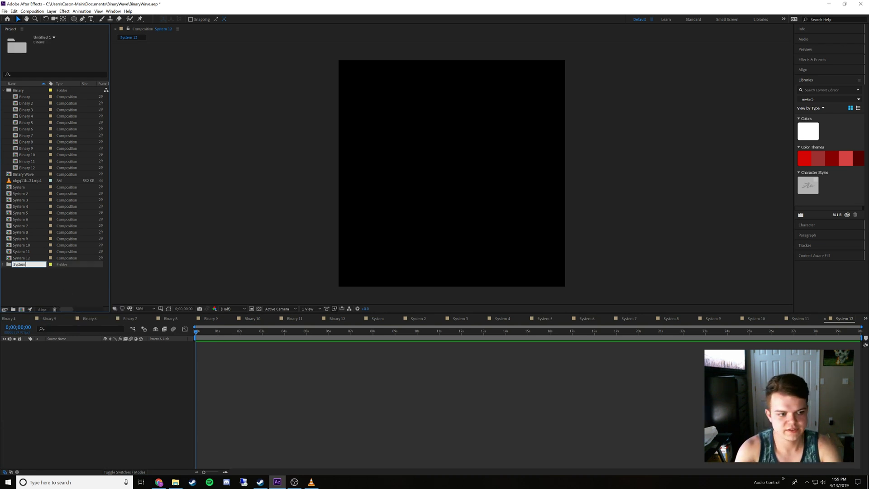
key(Return)
drag(33, 298, 18, 188)
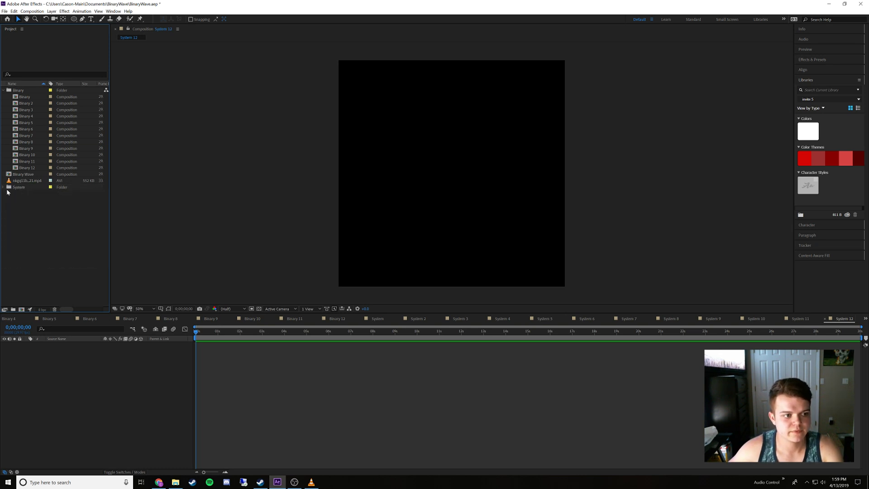
click(4, 187)
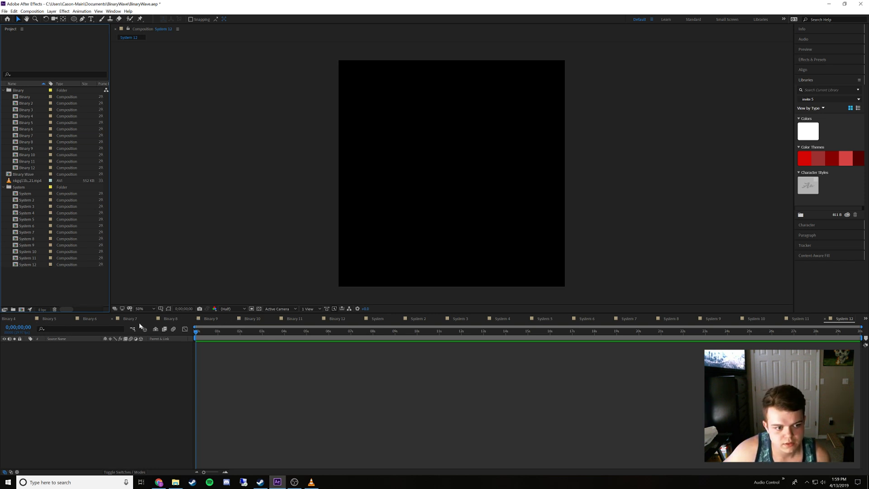
Close the open timelines of Binary 2 through Binary 12, keeping Binary Wave, Binary and the System timelines open
click(317, 319)
click(310, 319)
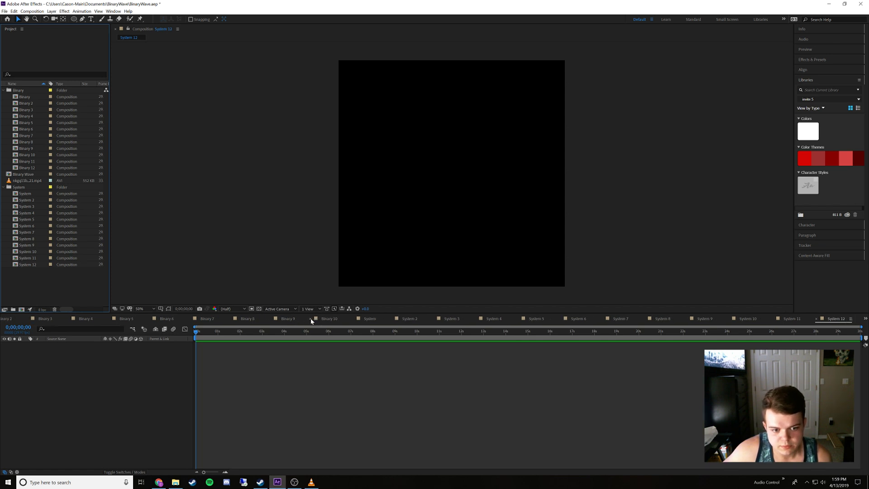
click(309, 319)
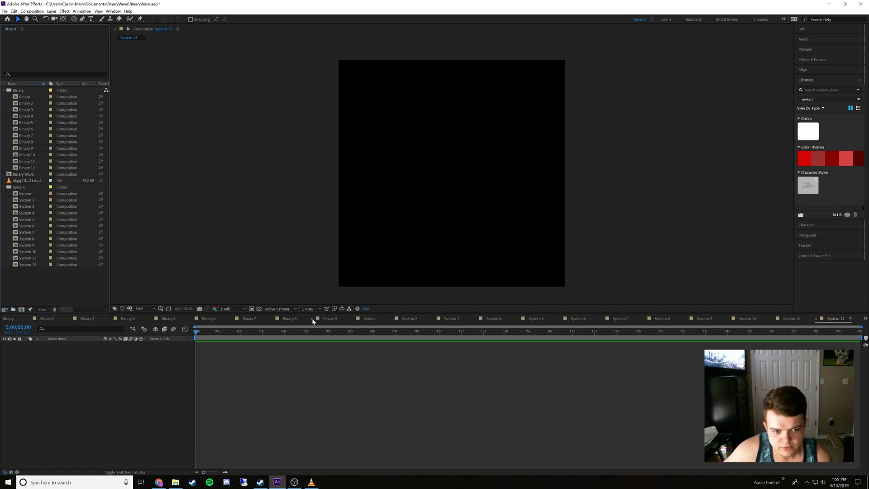
click(311, 319)
click(310, 319)
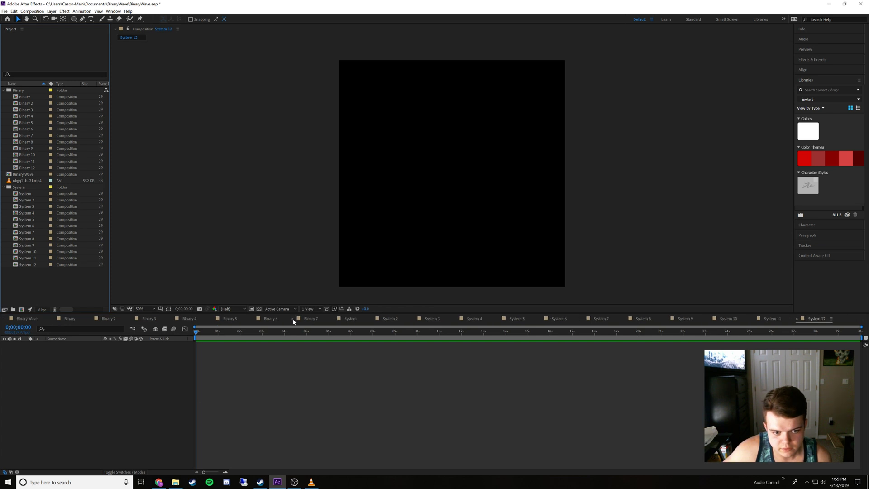
click(292, 319)
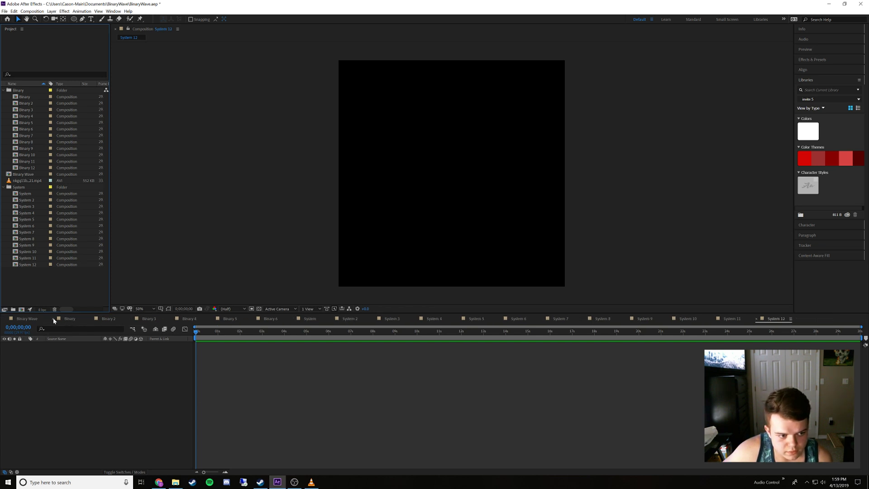
click(92, 319)
click(91, 319)
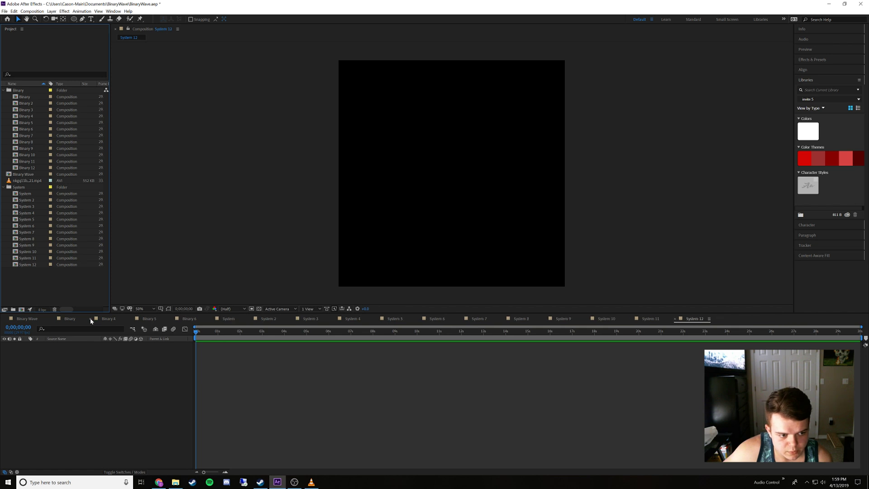
click(91, 319)
click(91, 319)
click(92, 319)
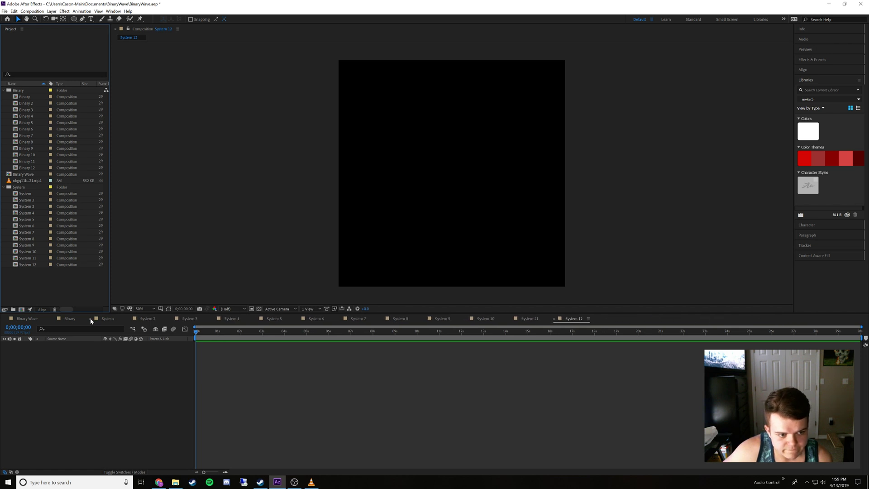
Check the System composition, then add Binary 2 as a layer in System 2 and Binary 3 in System 3
click(105, 319)
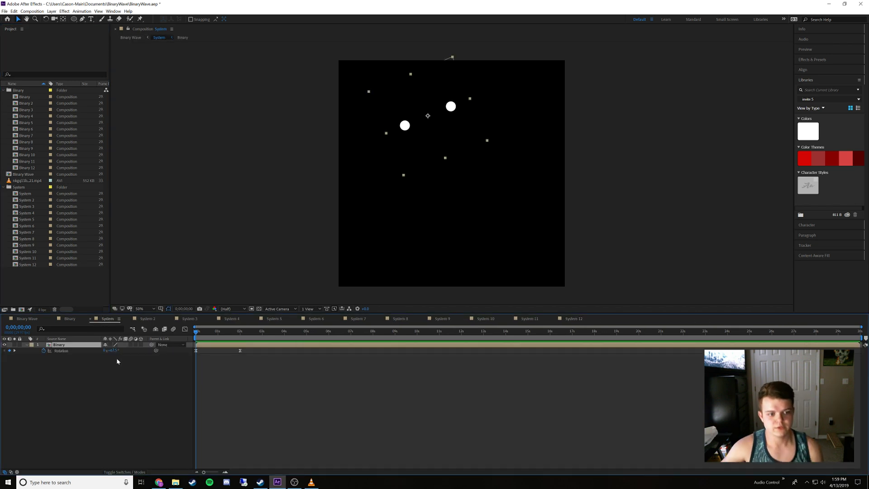
click(144, 319)
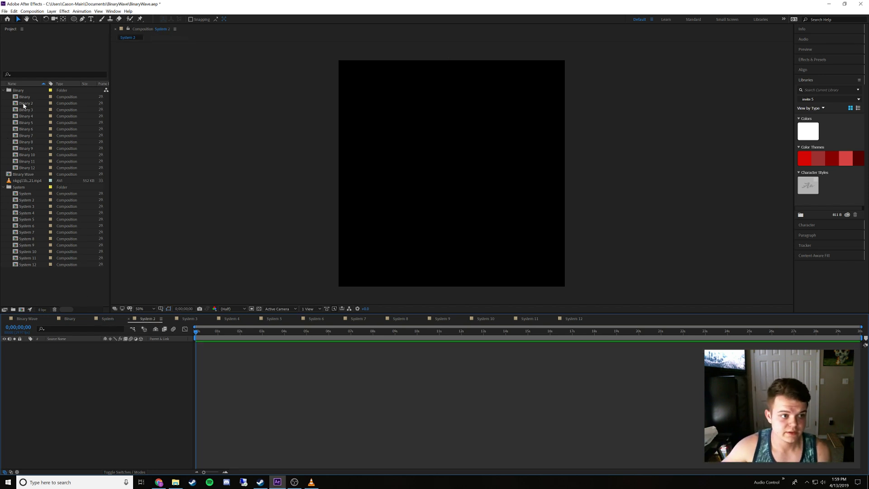
drag(25, 103, 95, 382)
click(188, 319)
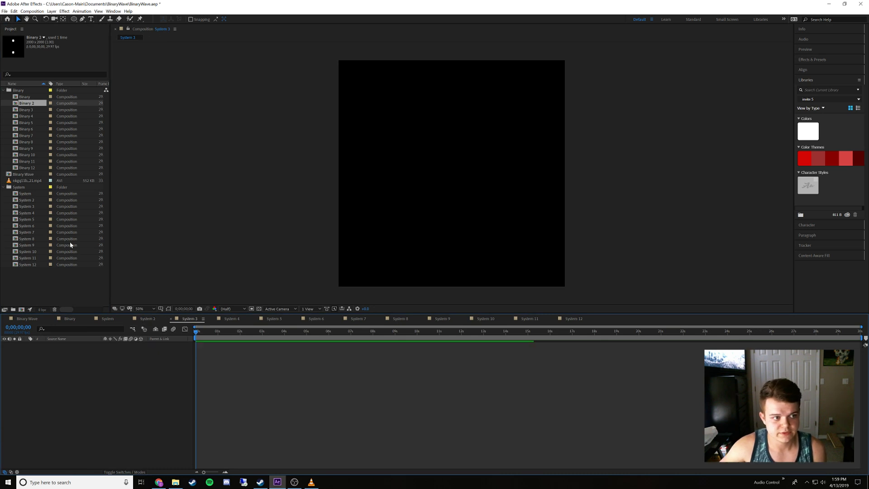
drag(25, 110, 89, 376)
Add Binary 4 as a layer in the System 4 composition and Binary 5 in System 5
click(231, 319)
drag(21, 119, 63, 376)
click(272, 318)
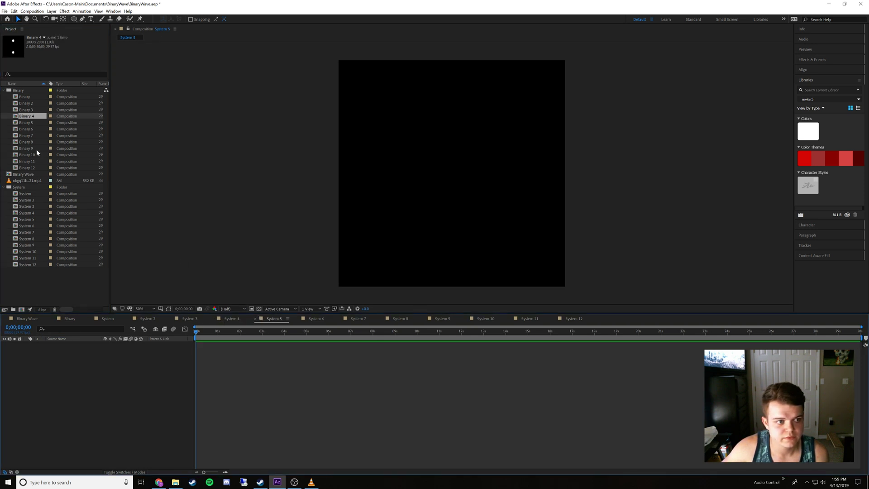
drag(31, 125, 142, 381)
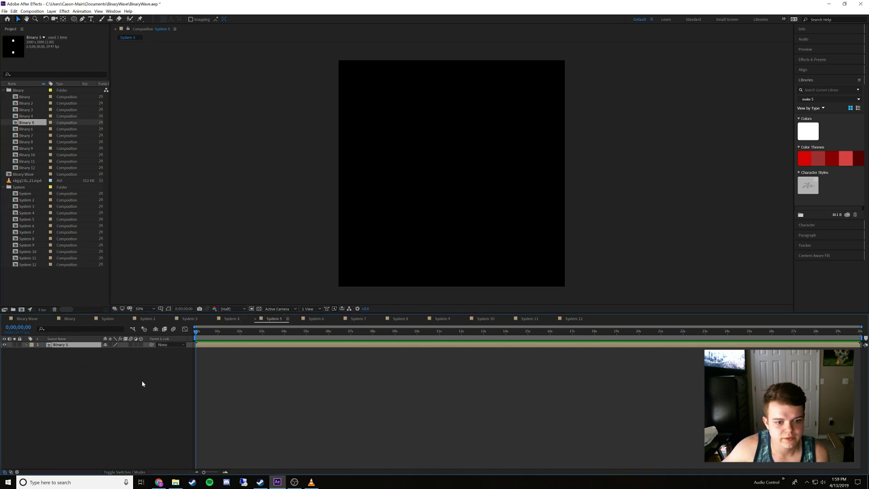
Add Binary 6, Binary 7 and Binary 8 as layers in System 6, System 7 and System 8 respectively
click(316, 318)
drag(27, 129, 76, 364)
click(358, 318)
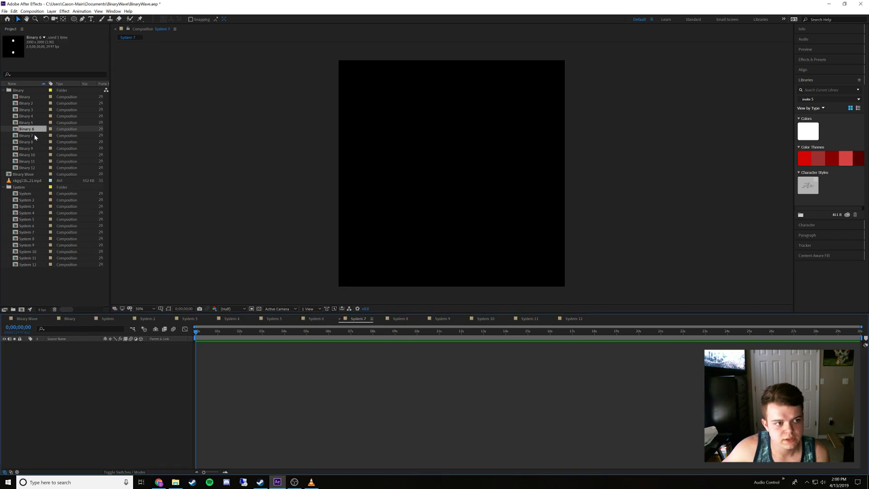
drag(34, 136, 100, 375)
click(399, 318)
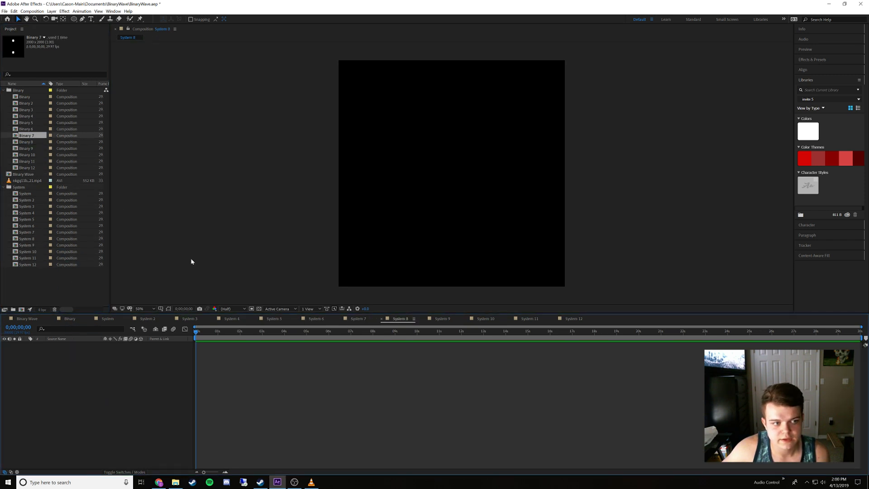
drag(25, 141, 67, 352)
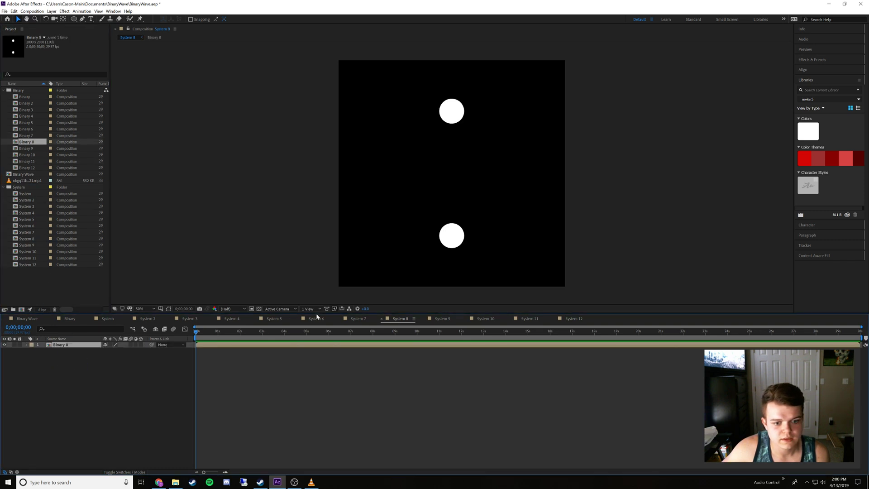
Add Binary 9, Binary 10, Binary 11 and Binary 12 as layers in System 9, System 10, System 11 and System 12 respectively
click(442, 318)
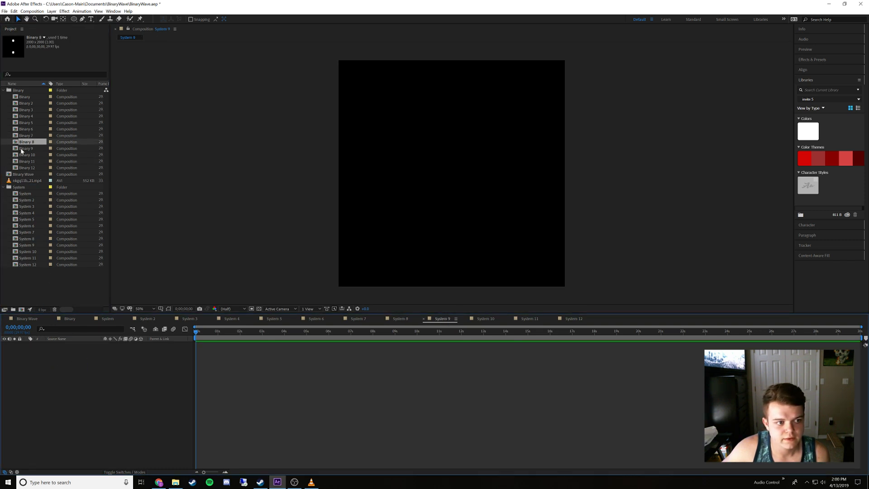
drag(21, 151, 68, 369)
click(485, 319)
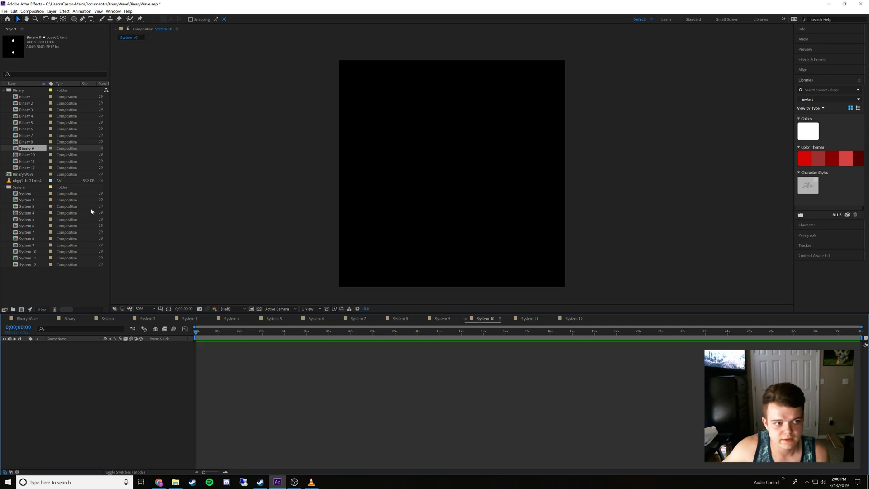
drag(37, 155, 76, 362)
click(529, 319)
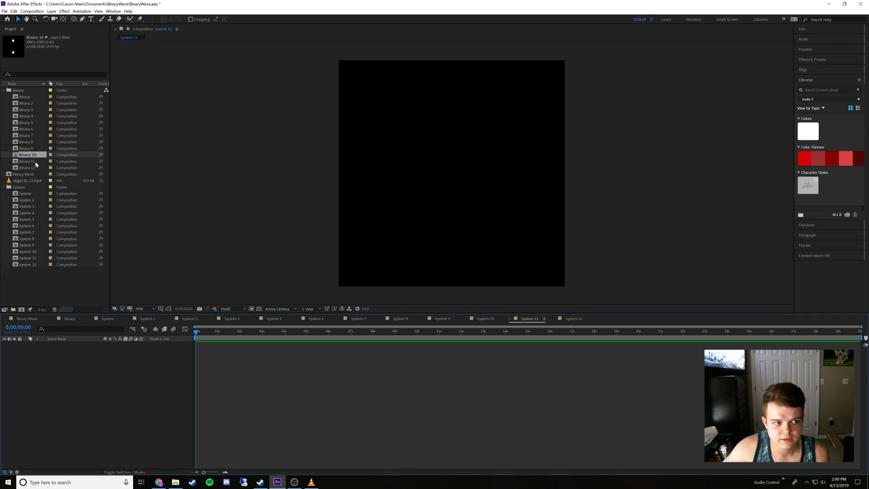
drag(36, 162, 77, 351)
click(574, 319)
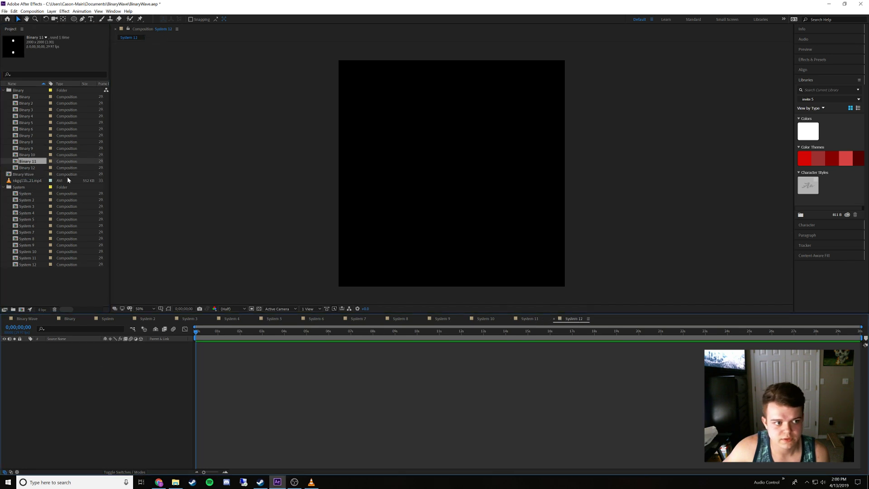
drag(25, 168, 78, 369)
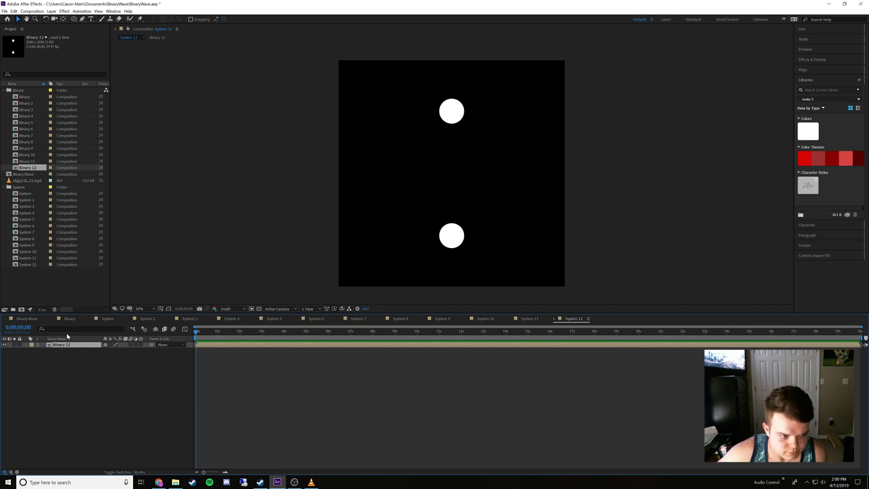
Switch to VLC media player and replay the reference dot-wave video from the start, pausing it to study the rotating pairs
click(70, 319)
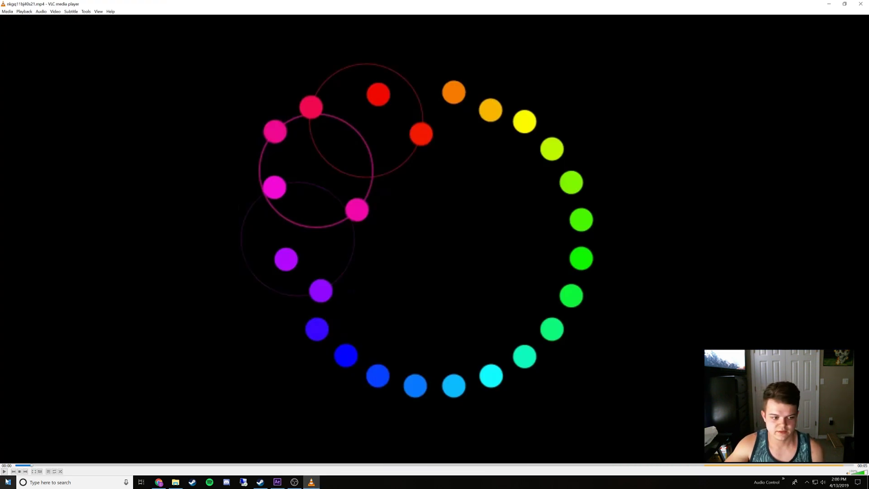
click(13, 465)
click(4, 471)
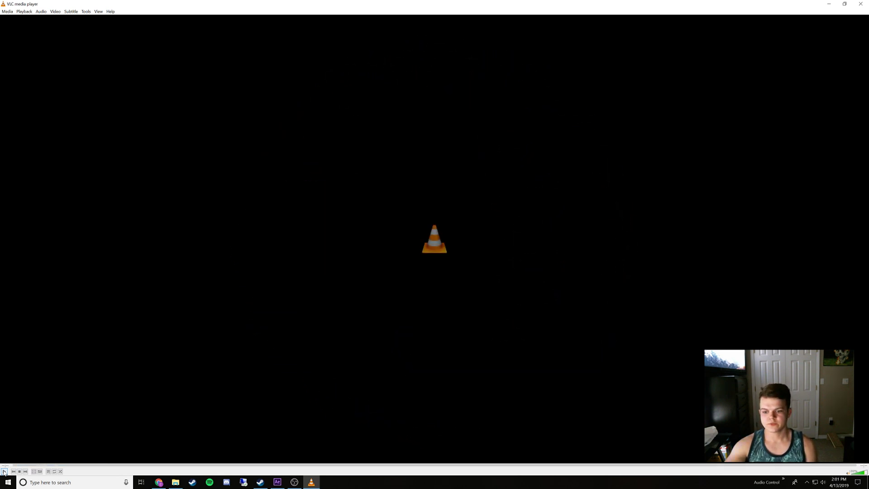
click(4, 472)
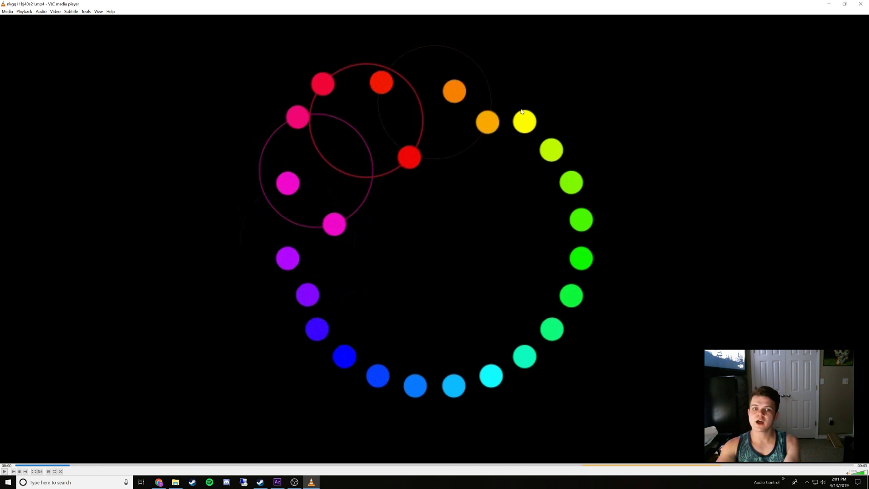
click(862, 4)
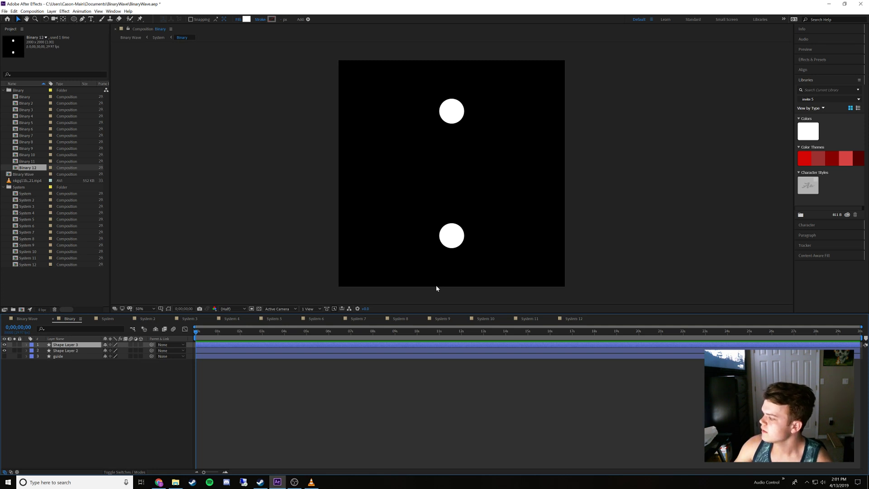
Review the Binary Wave, Binary and System compositions, and move the playhead in Binary Wave to 0;00;02;00
drag(204, 333, 170, 344)
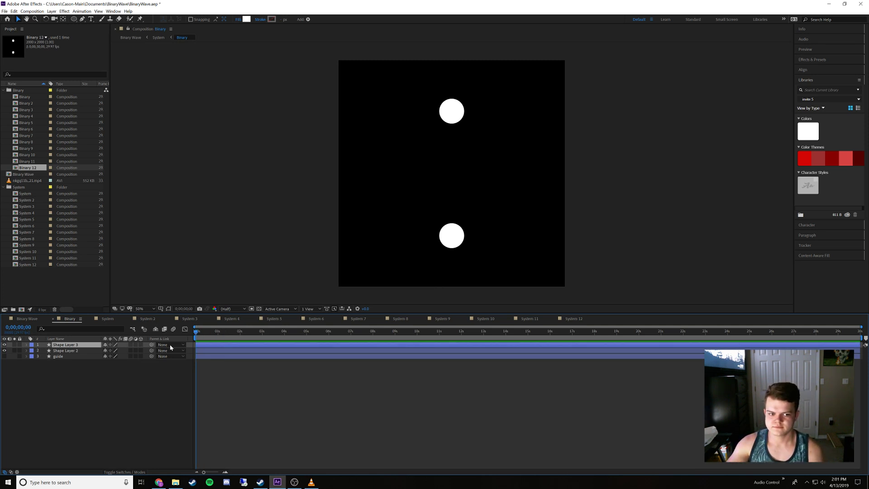
click(24, 319)
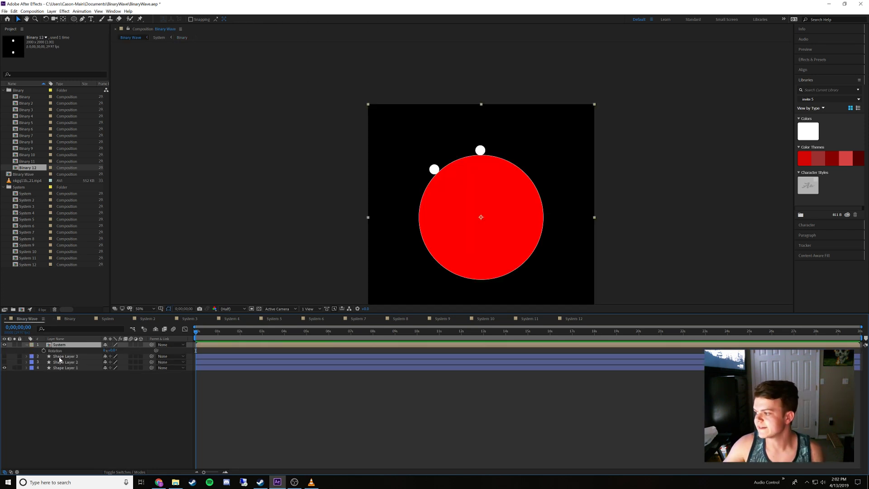
click(77, 395)
click(71, 345)
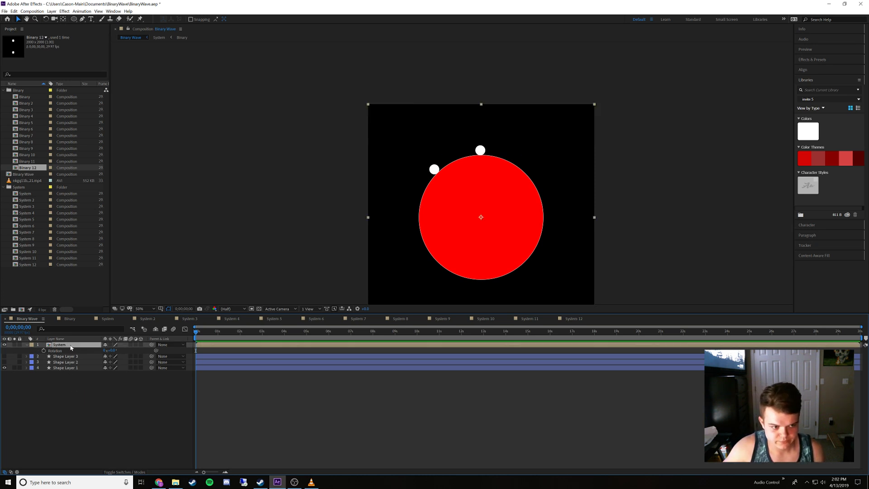
click(70, 319)
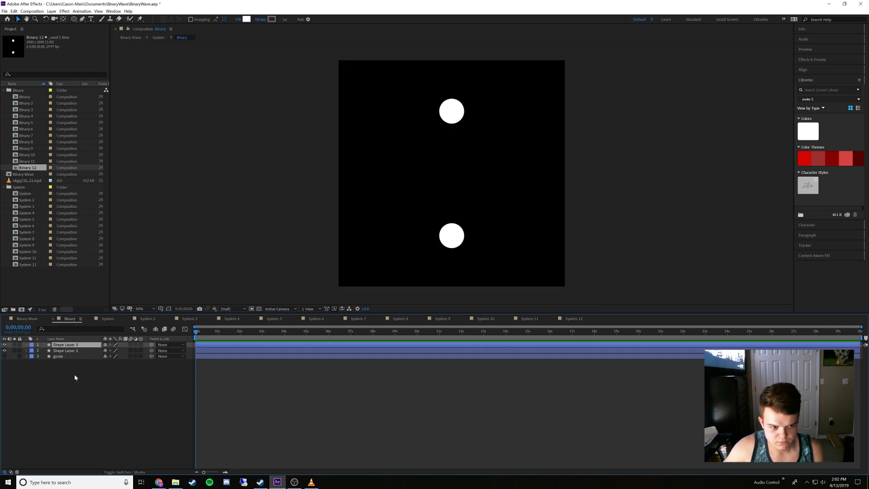
click(110, 319)
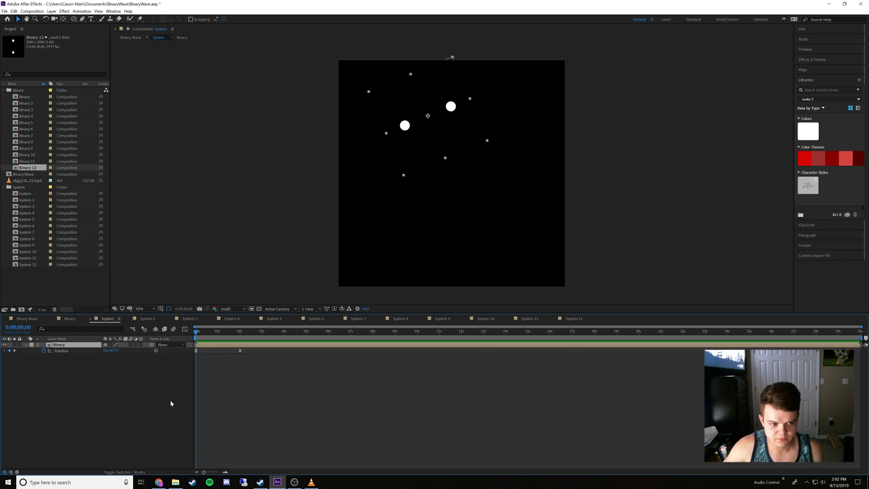
click(153, 319)
click(110, 320)
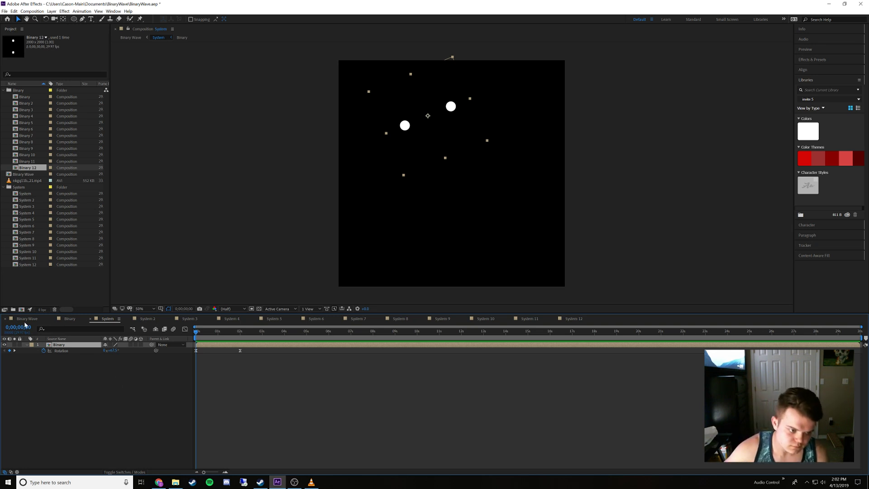
click(26, 319)
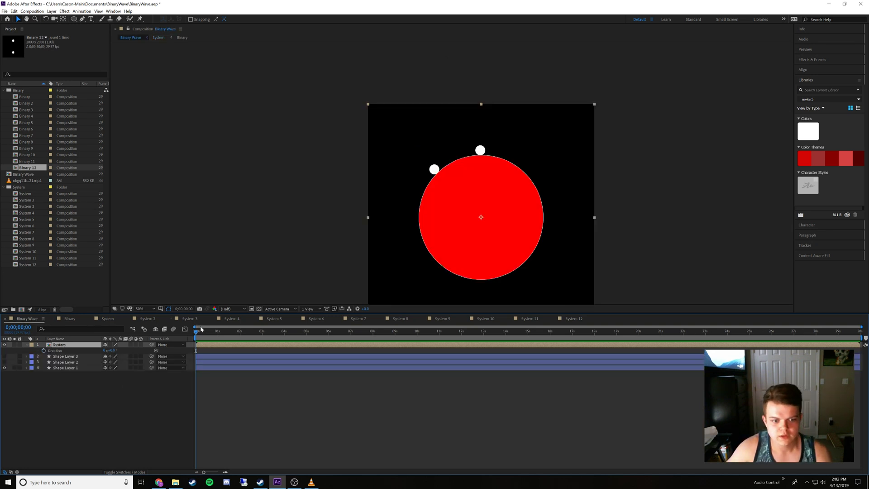
key(space)
drag(215, 339, 240, 345)
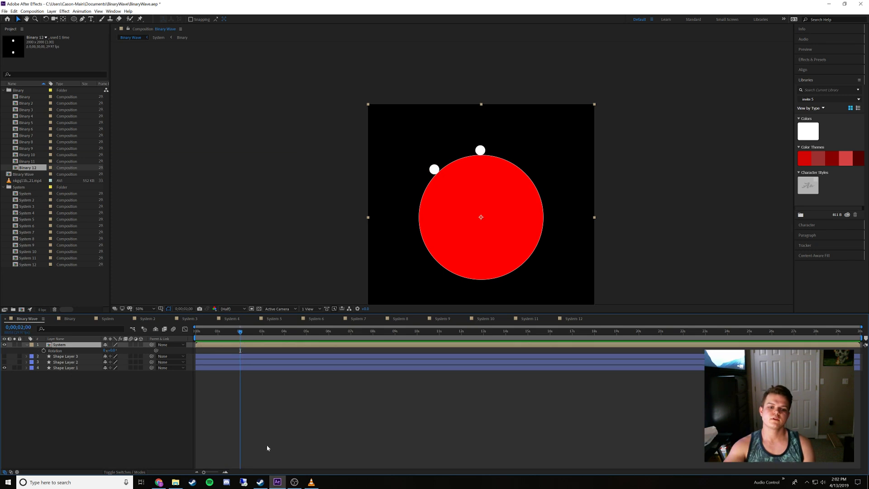
Recheck the reference video in VLC, and scrub the Binary layer's rotation keyframes in the System composition, returning to 0;00;00;00
click(310, 482)
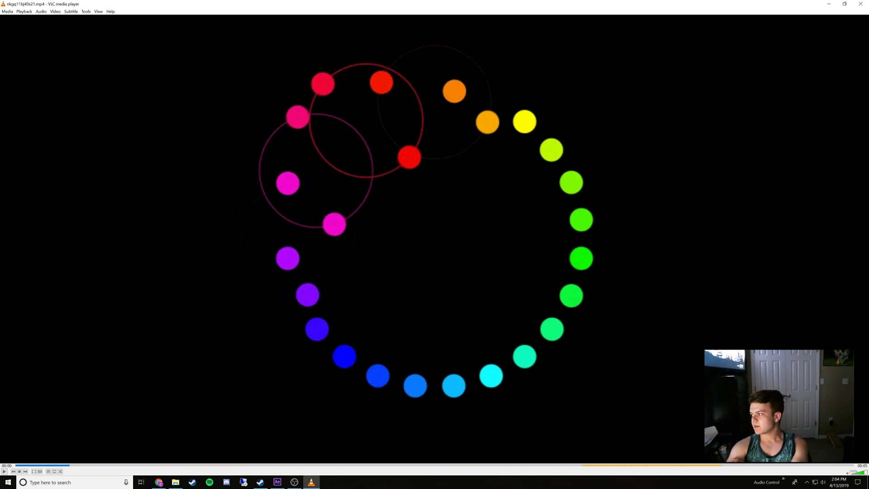
click(828, 4)
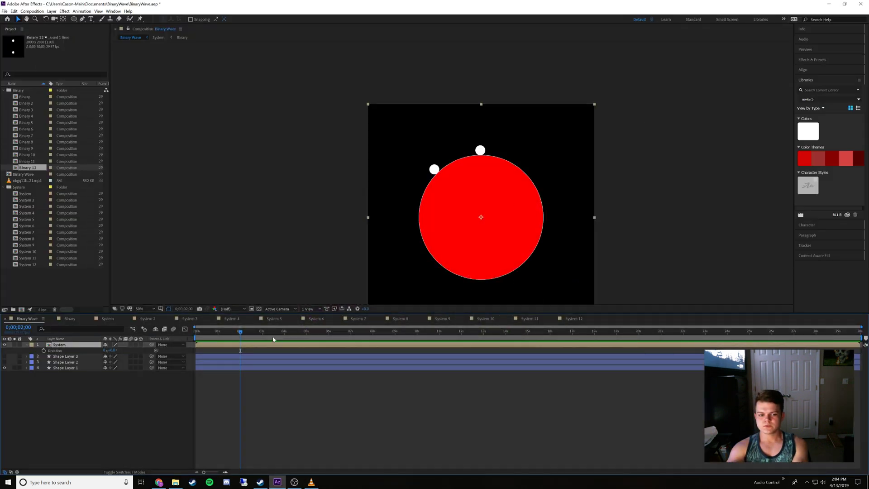
click(68, 319)
click(106, 320)
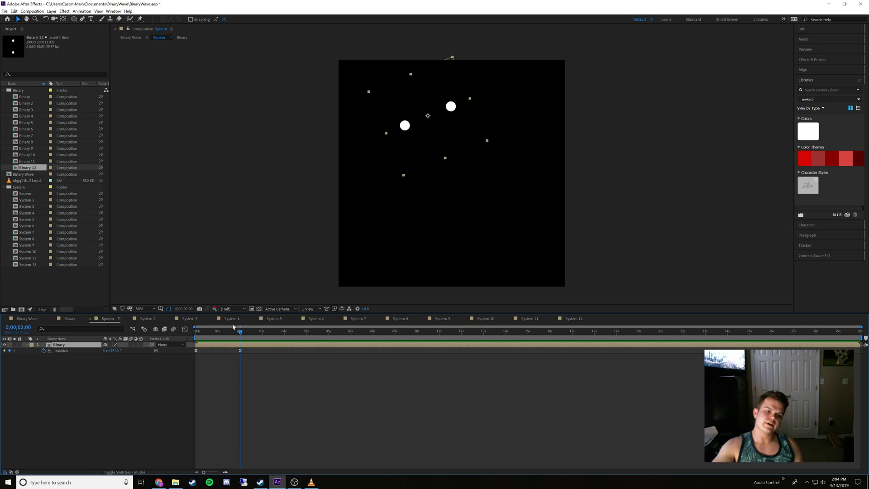
drag(232, 332, 246, 342)
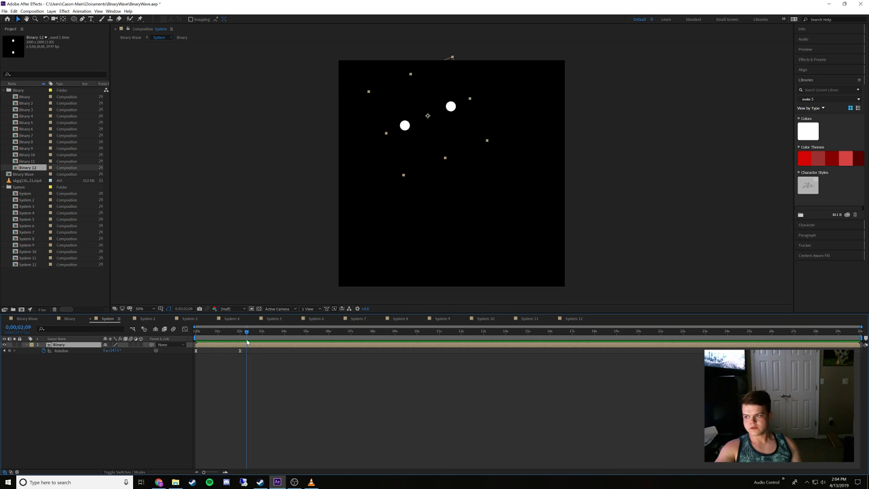
drag(247, 341, 183, 333)
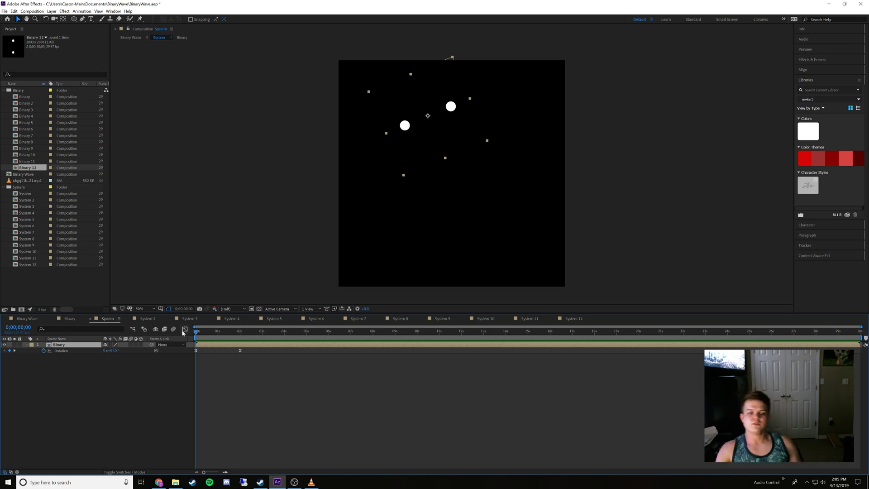
click(131, 367)
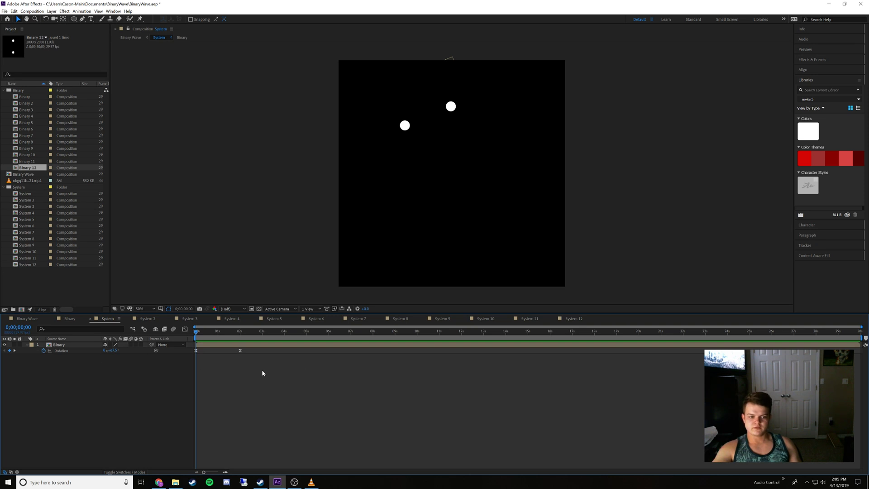
drag(262, 371, 213, 373)
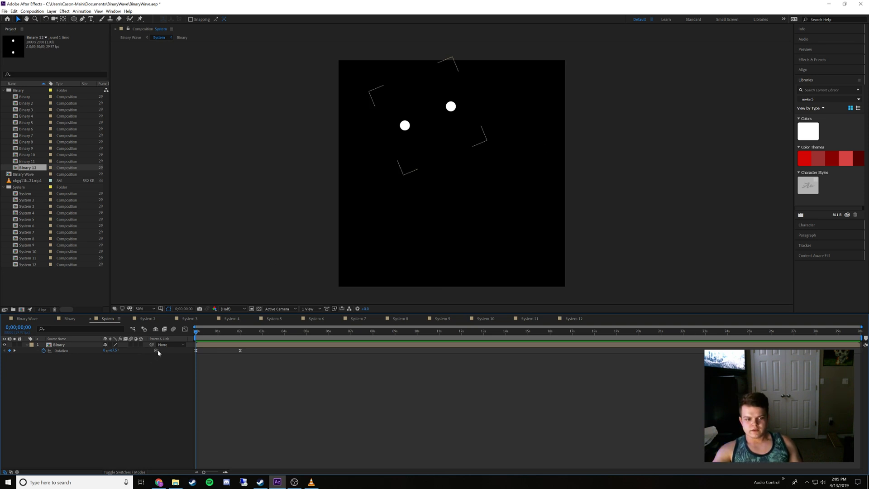
Add the default transform.rotation expression to the Binary layer's Rotation in System and browse the available expression functions
alt+click(43, 351)
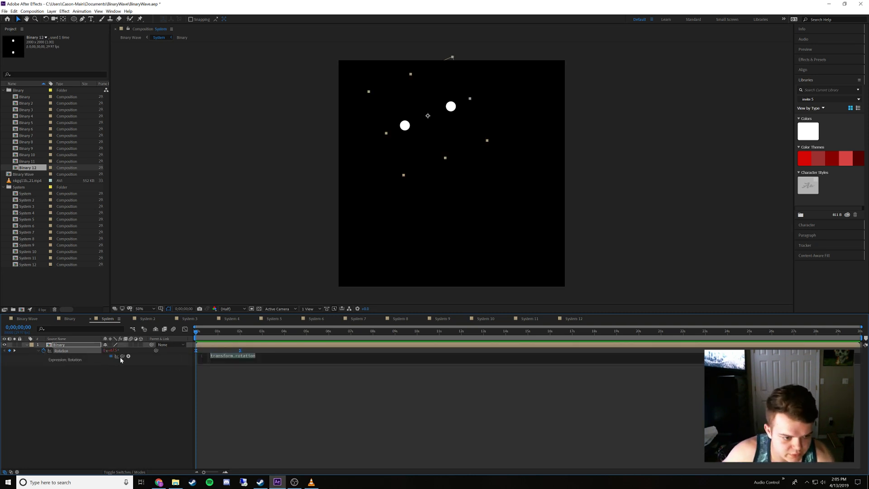
click(128, 356)
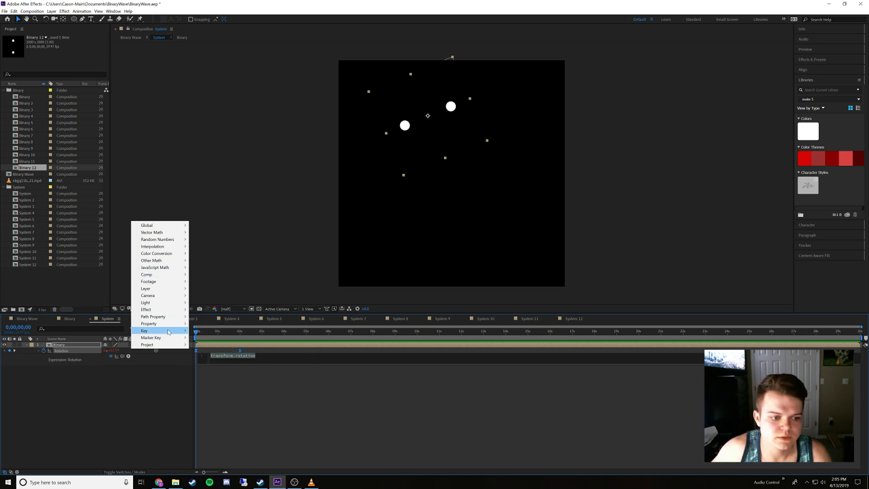
mouse_move(171, 319)
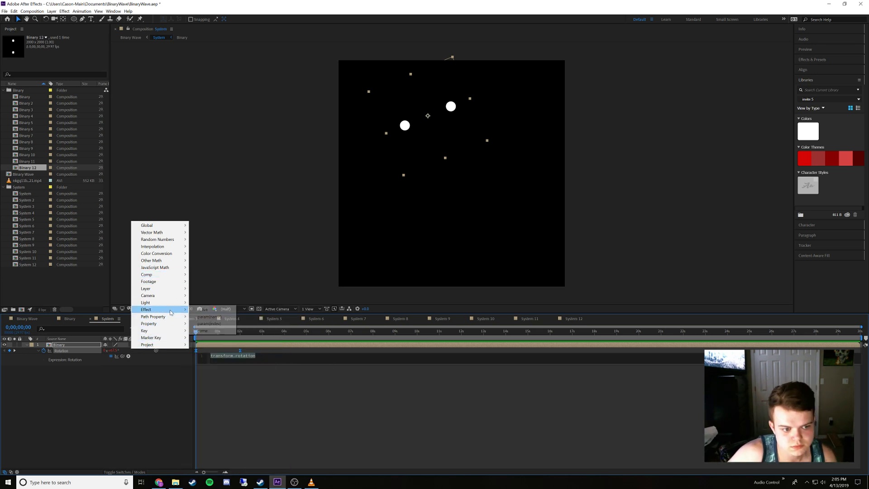
mouse_move(173, 303)
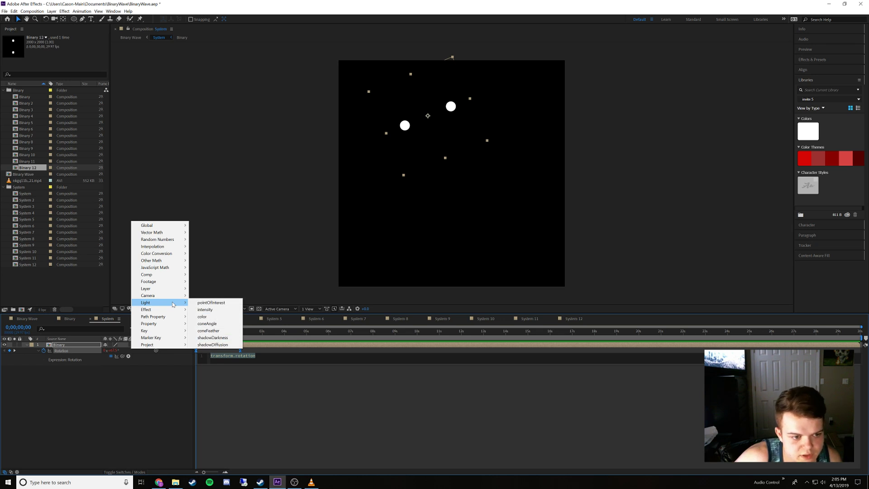
mouse_move(177, 276)
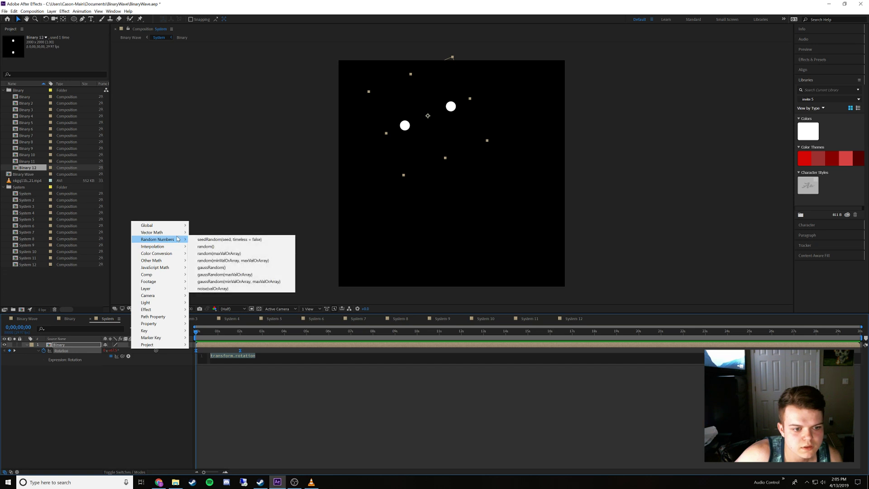
mouse_move(177, 234)
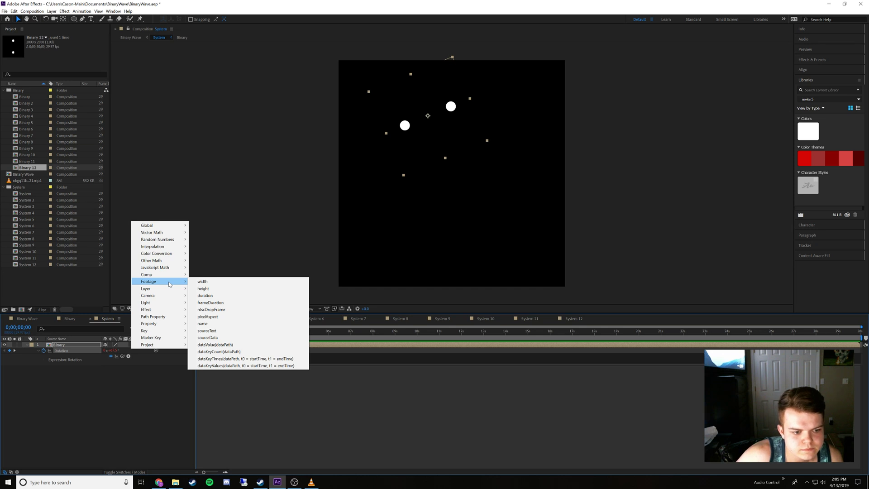
click(138, 403)
click(138, 403)
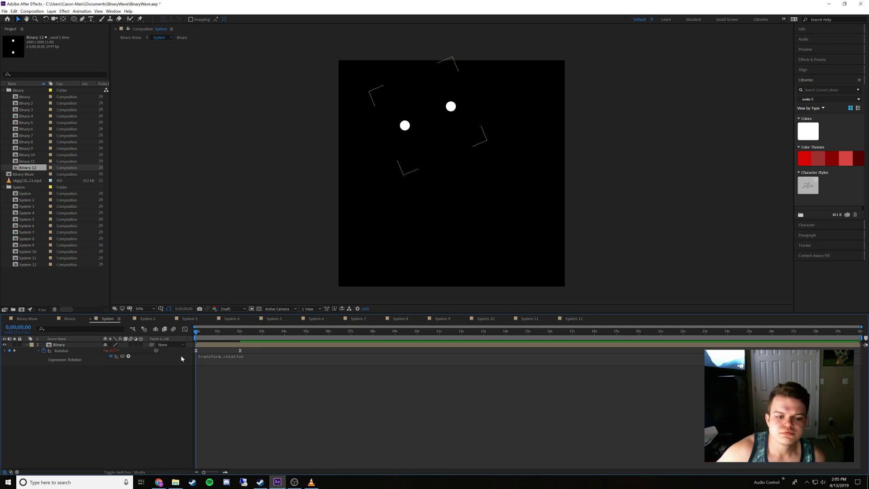
Examine the loopOut function among the Property expressions for the Binary layer's Rotation, leaving the expression as it is
click(128, 356)
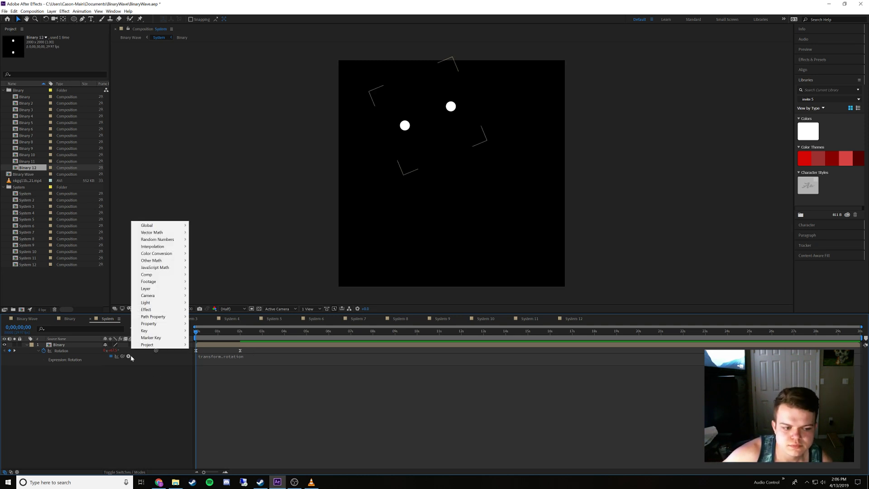
mouse_move(156, 345)
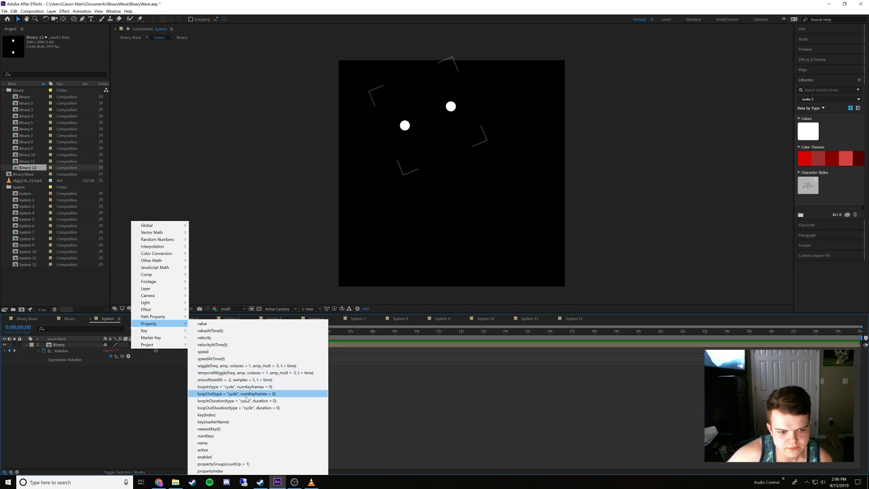
click(167, 406)
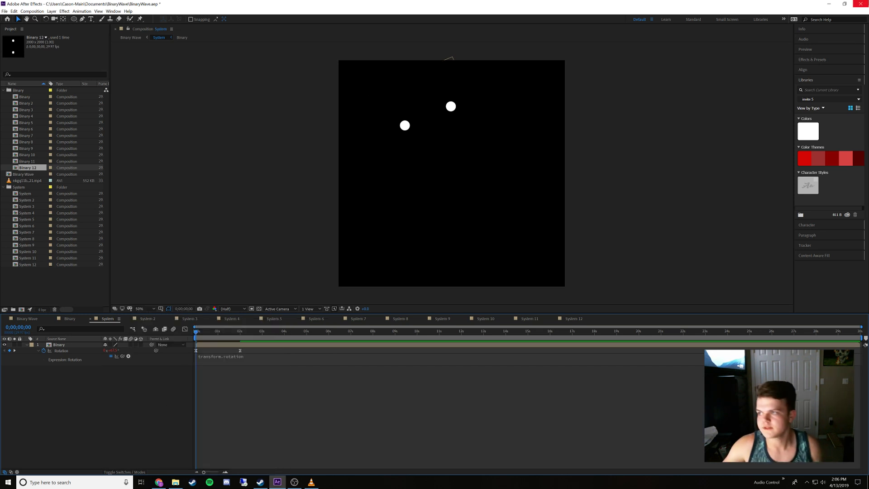
key(alt+Tab)
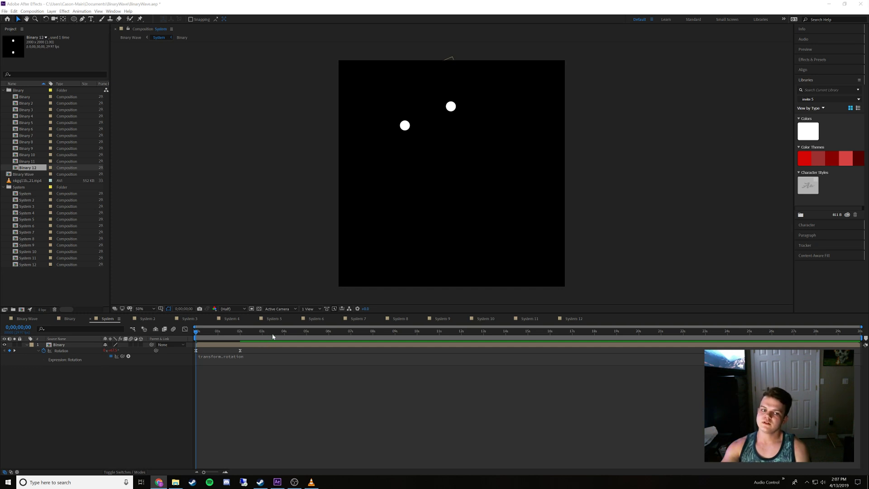
Add a Rotation keyframe of 67.5° at 0;00;05;00 to the Binary layer in the System composition
drag(276, 336, 318, 339)
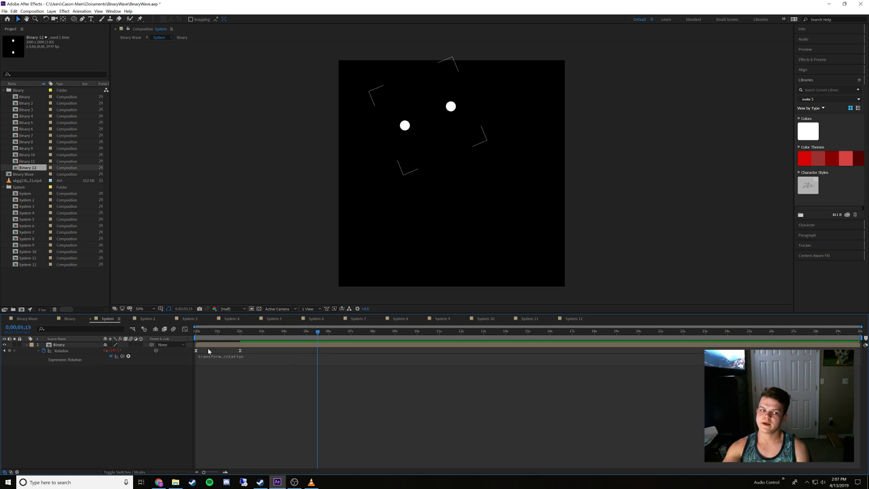
drag(203, 337, 182, 334)
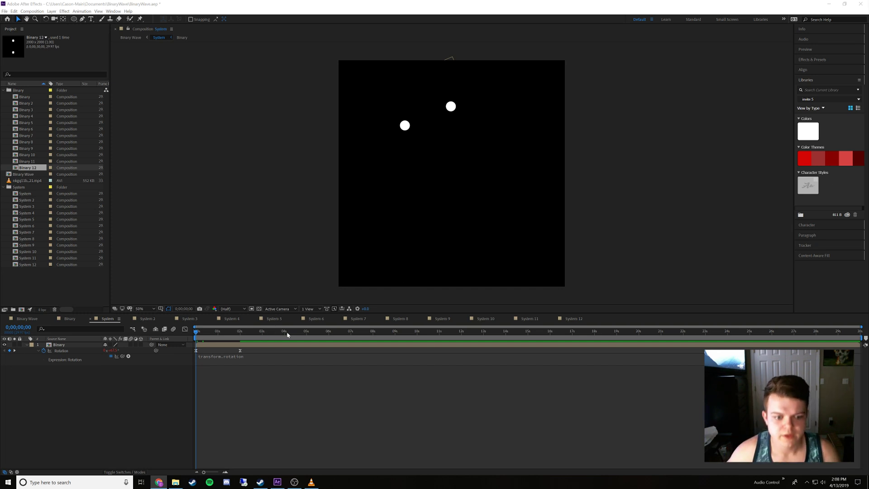
drag(290, 334, 307, 339)
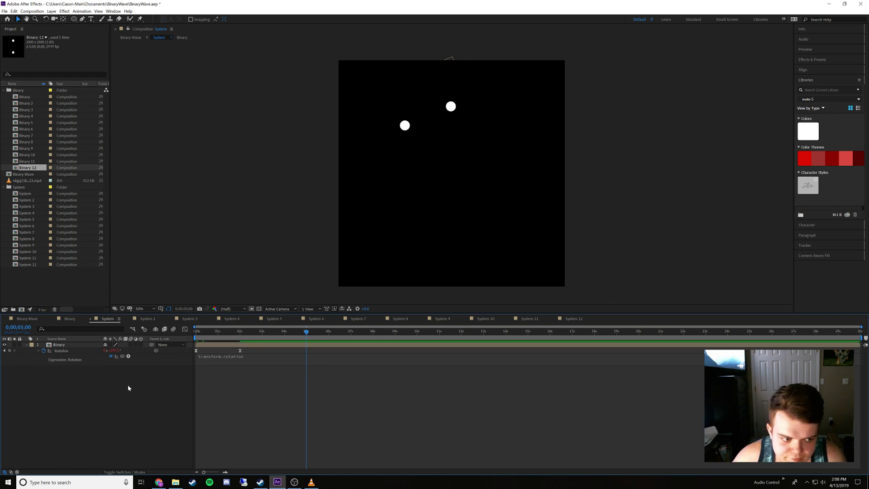
click(10, 350)
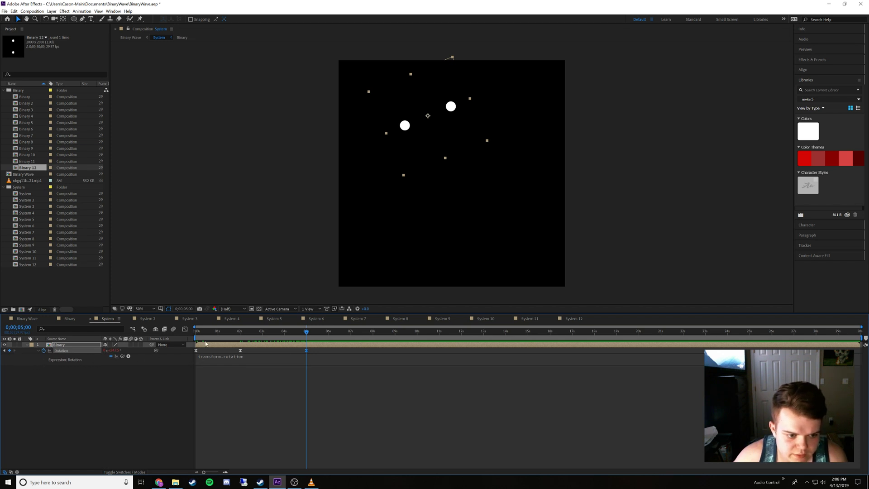
drag(206, 330, 179, 340)
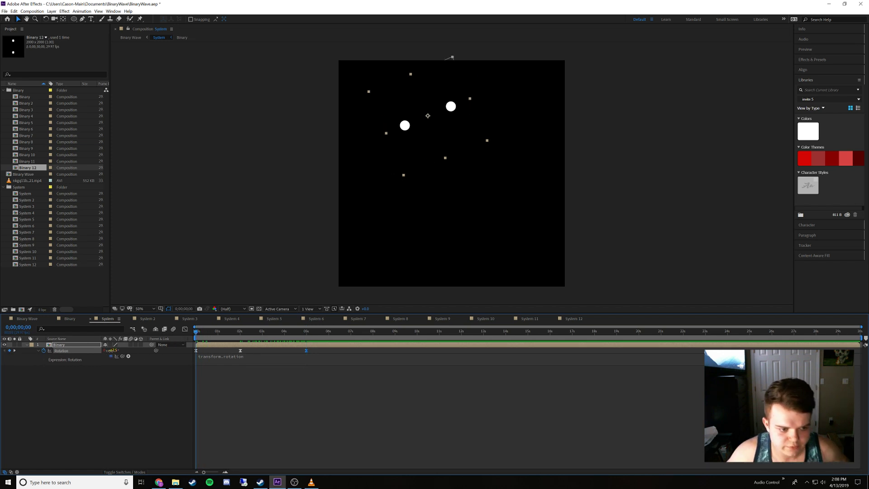
click(111, 350)
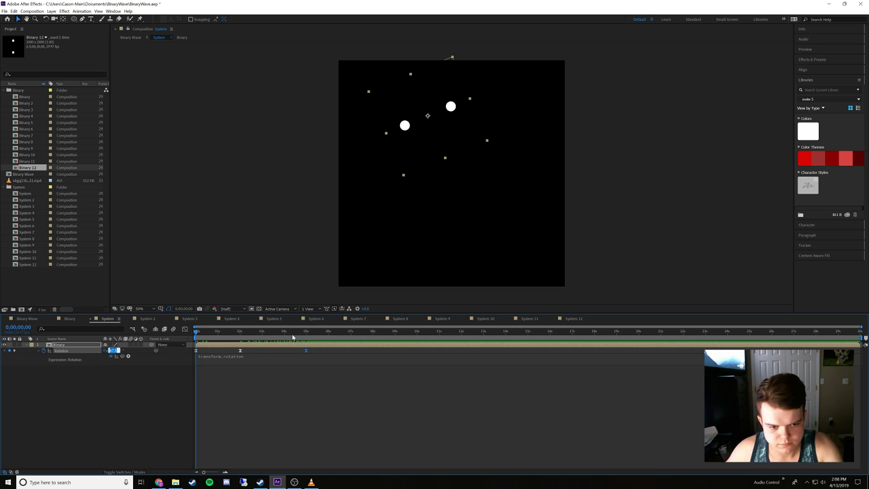
click(306, 334)
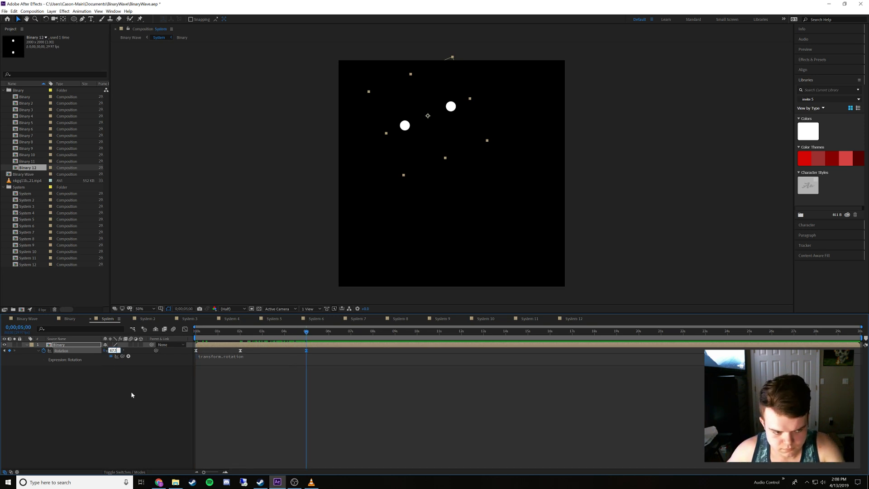
click(141, 389)
Try a hold on the Binary layer's Rotation keyframe at 0;00;05;00, and undo it
drag(292, 333, 306, 346)
right_click(306, 350)
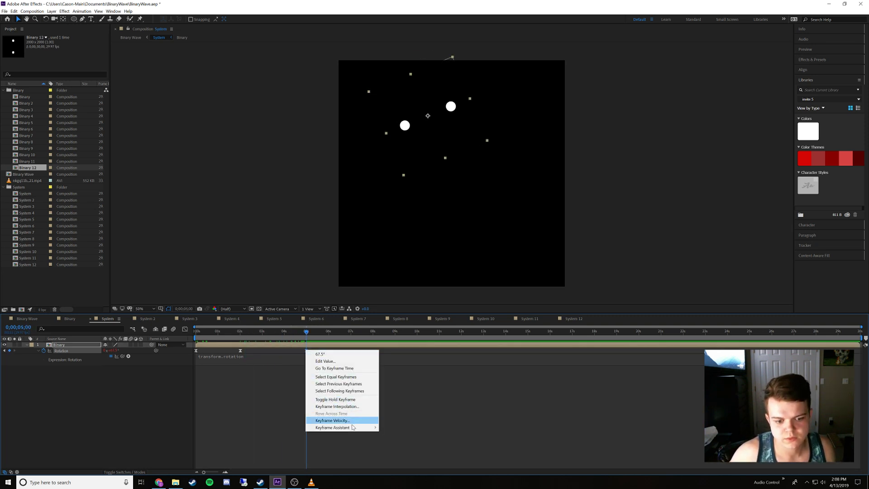
click(348, 400)
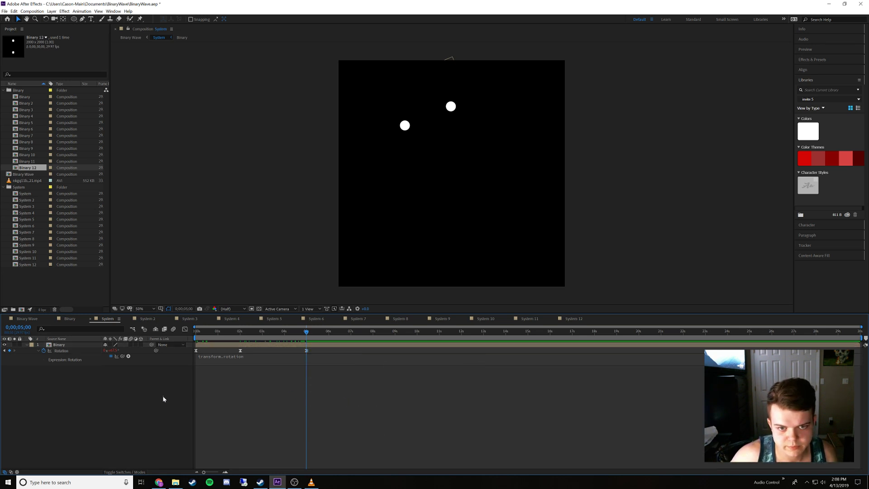
drag(304, 334, 242, 348)
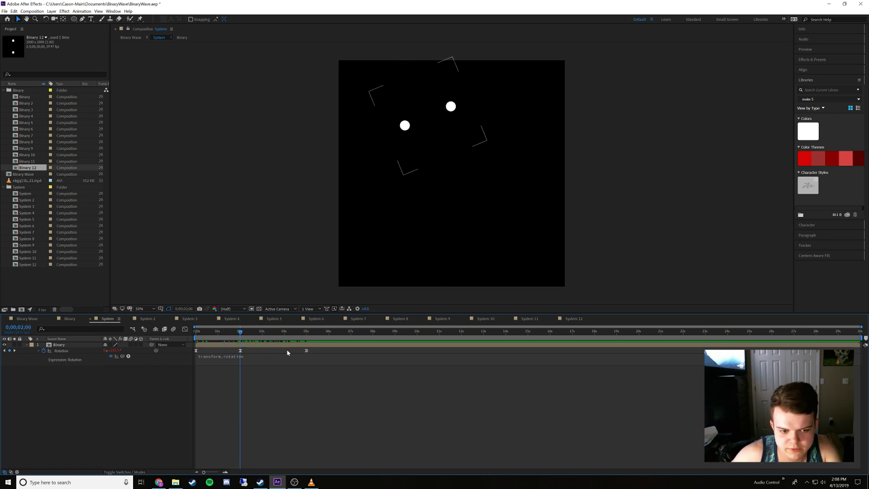
key(ctrl+z)
key(j)
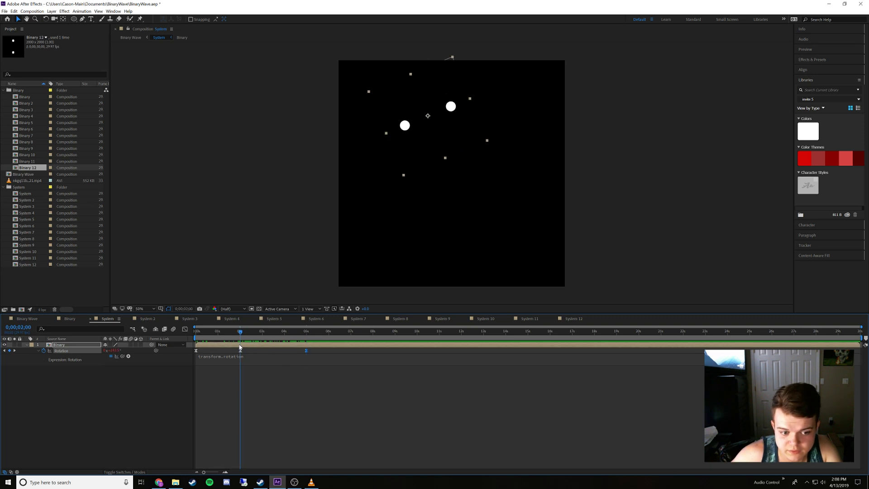
Turn the Binary layer's Rotation keyframe at 0;00;02;00 into a hold keyframe, and scrub the result, returning to 0;00;00;00
right_click(241, 350)
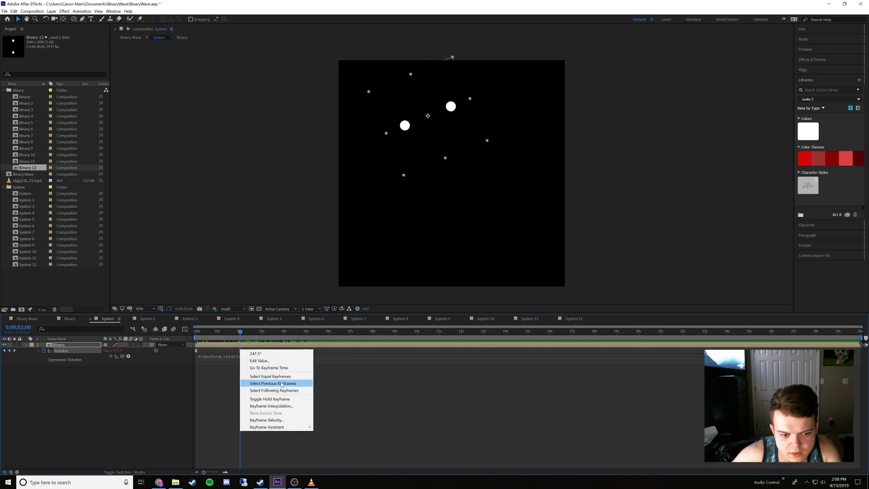
click(278, 399)
drag(242, 333, 329, 362)
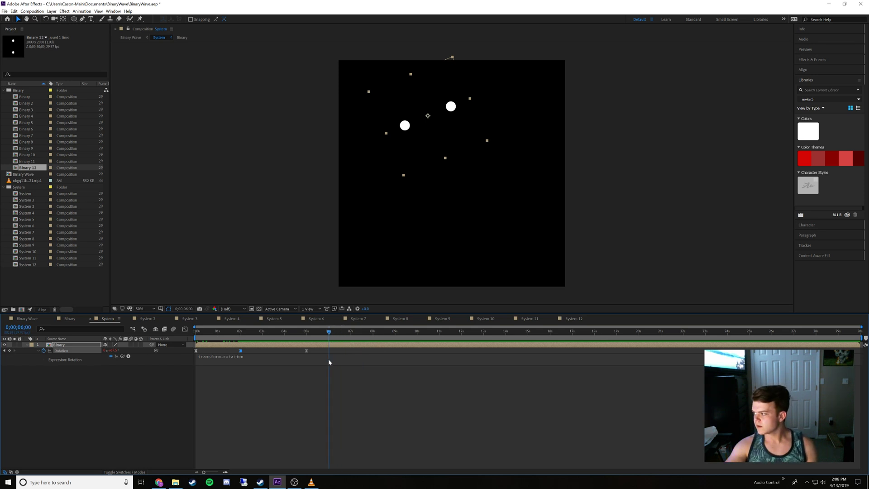
drag(328, 361, 306, 363)
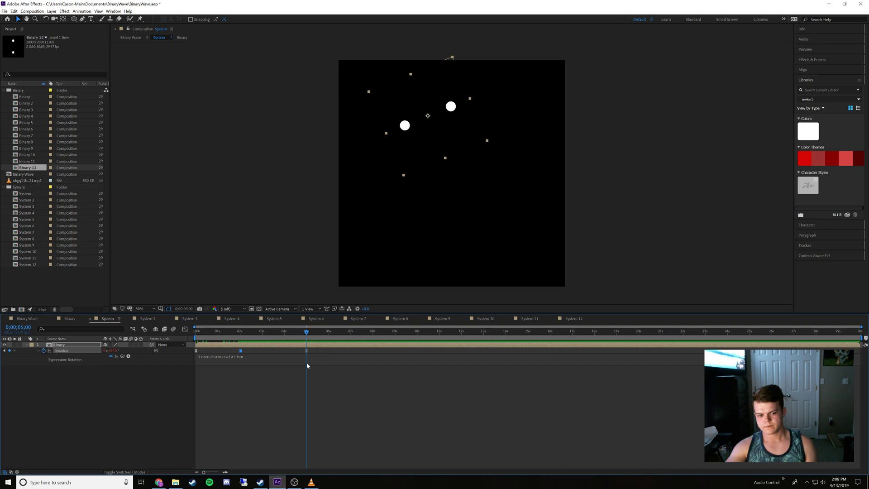
drag(307, 365, 189, 374)
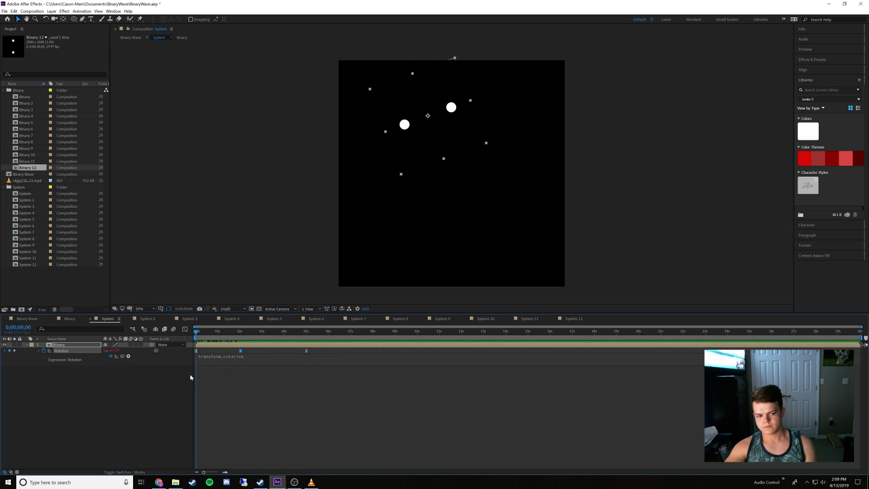
Replace the Binary layer's Rotation expression with loopOut(), without any surplus parenthesis, and preview the looped rotation in System
click(256, 363)
text(lo)
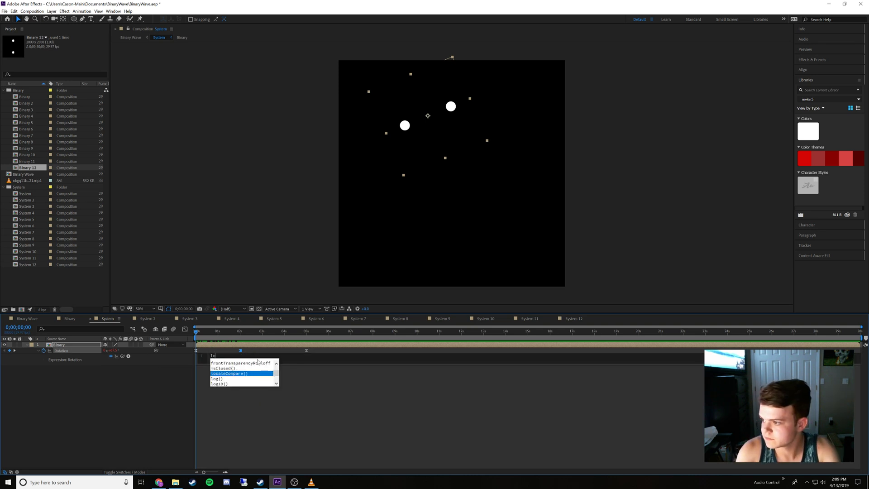
text(opOut)
key(Return)
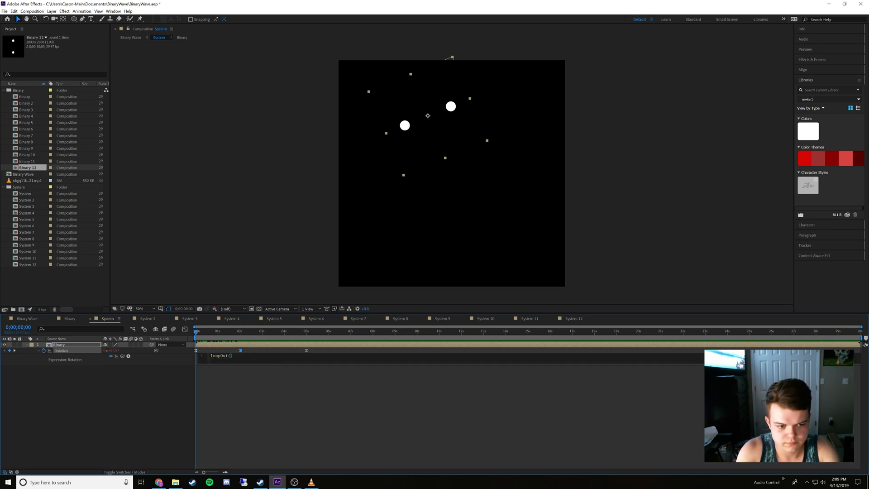
click(188, 401)
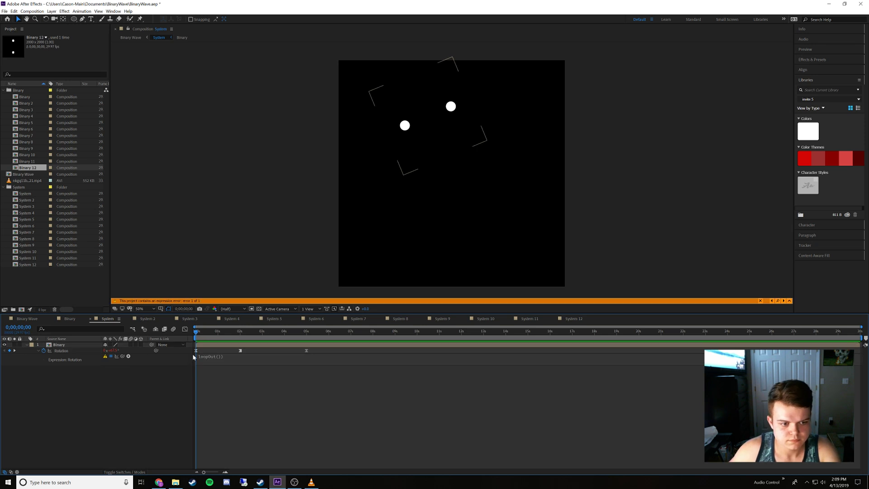
click(224, 357)
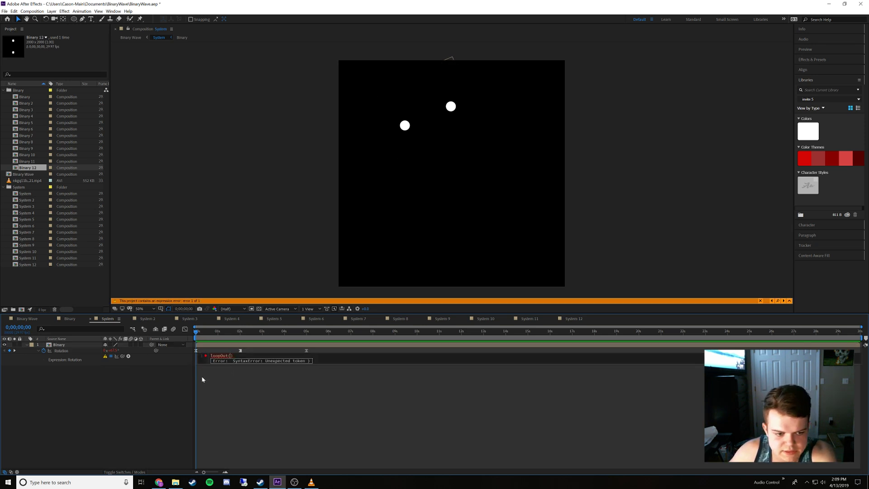
click(174, 391)
key(space)
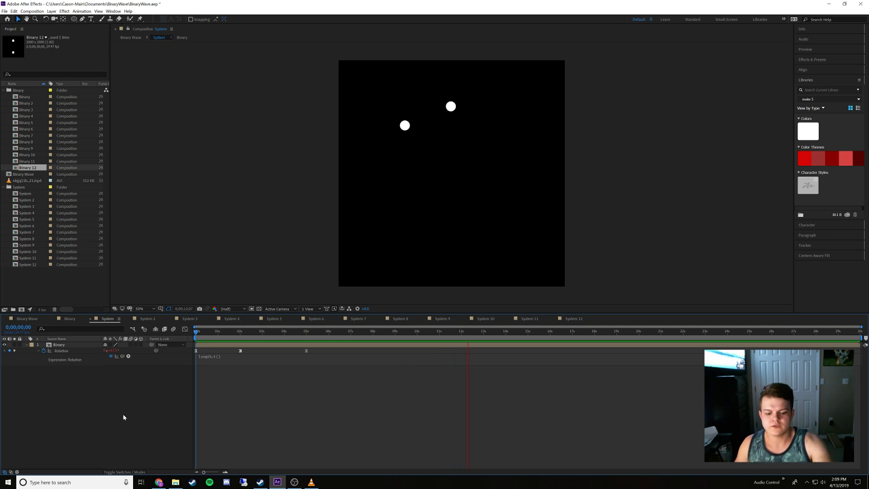
key(space)
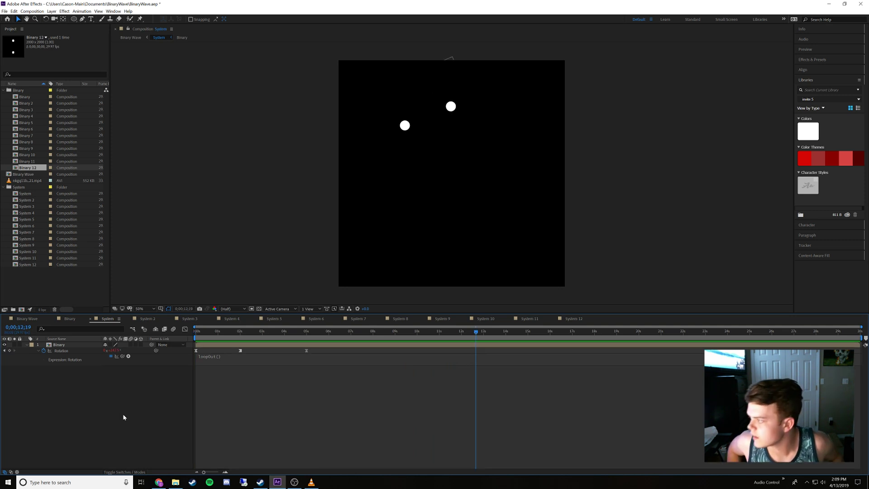
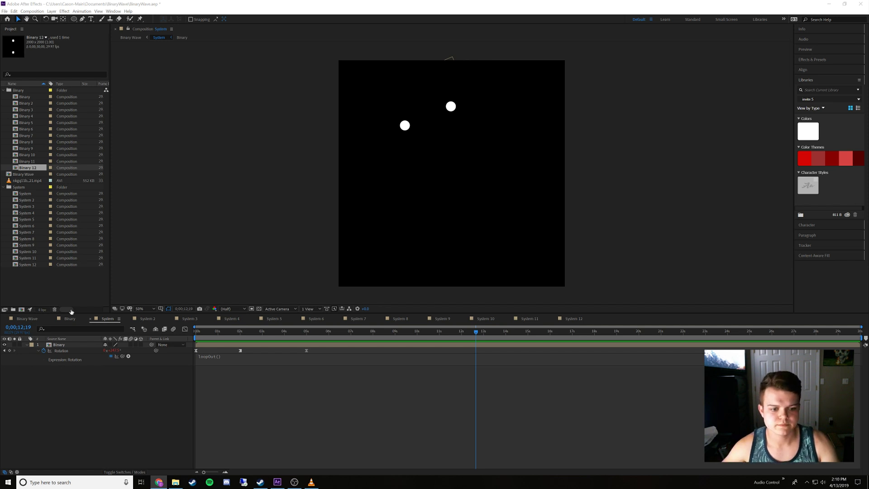
Copy the Binary layer's three Rotation keyframes with their expression from System and paste them onto Binary 2 in System 2
drag(317, 349, 192, 373)
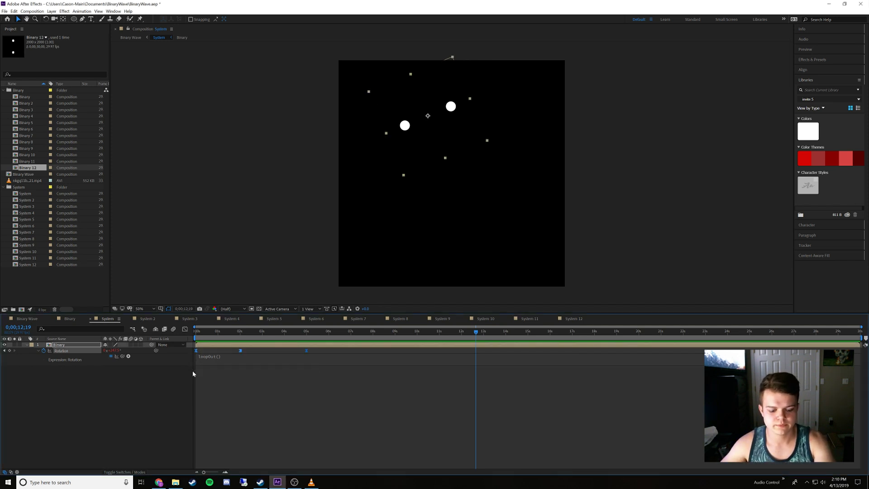
click(147, 319)
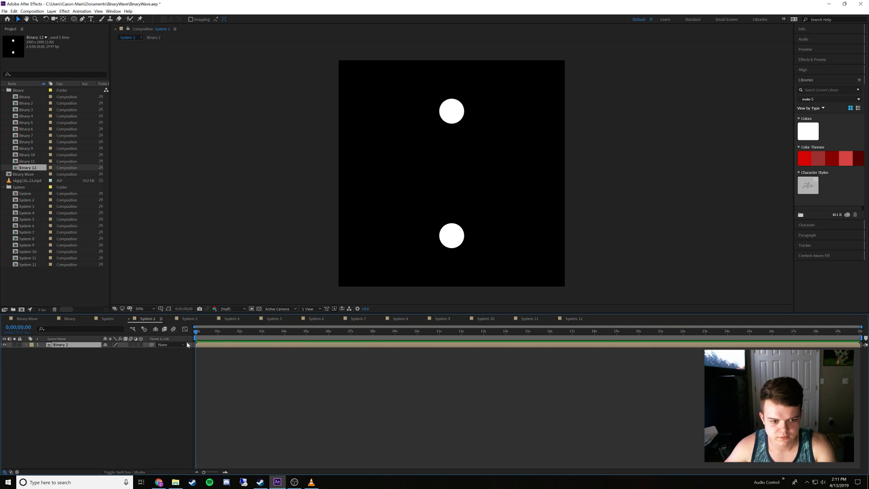
key(ctrl+v)
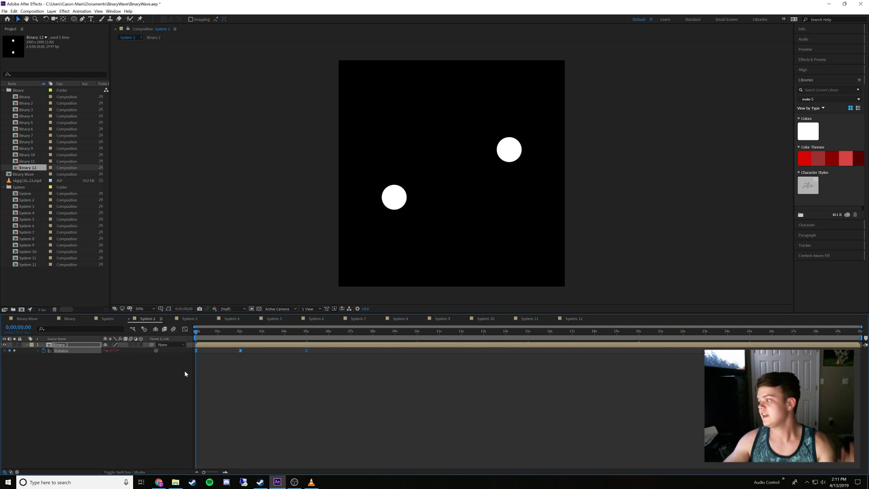
click(38, 350)
click(37, 351)
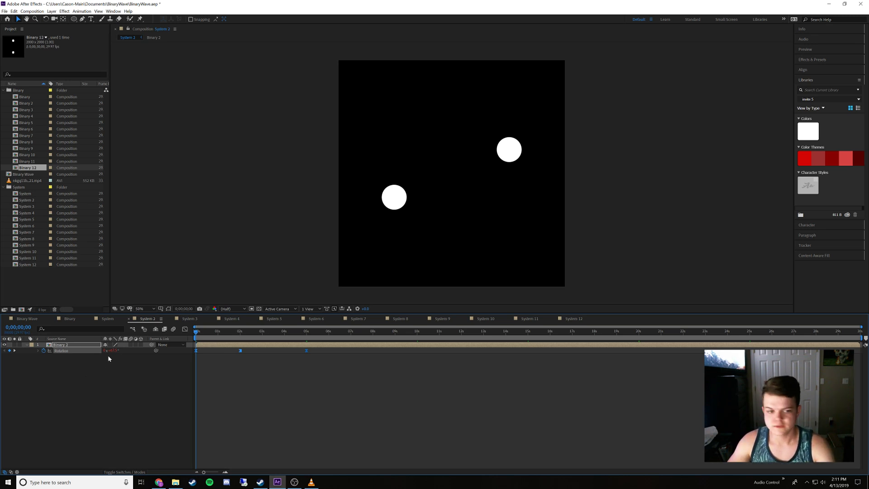
Paste the copied Rotation keyframes and expression onto the Binary layer in each of the compositions System 3 through System 12
click(189, 319)
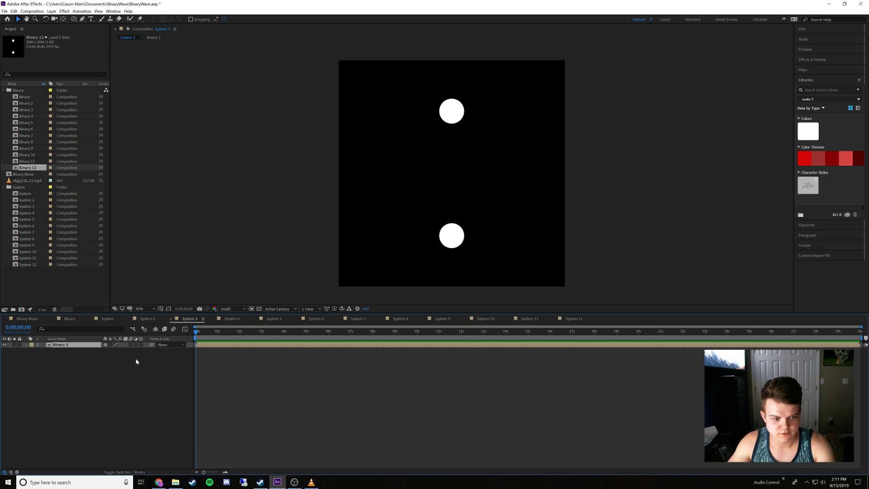
key(ctrl+v)
click(230, 319)
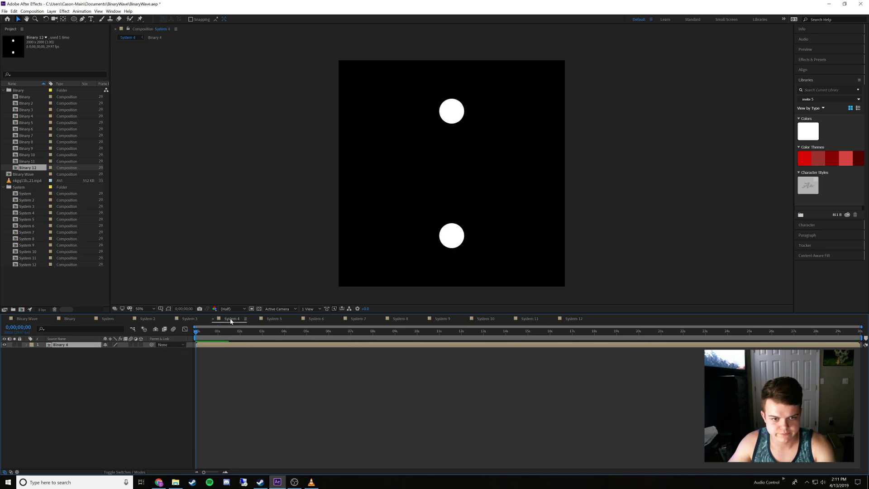
click(273, 319)
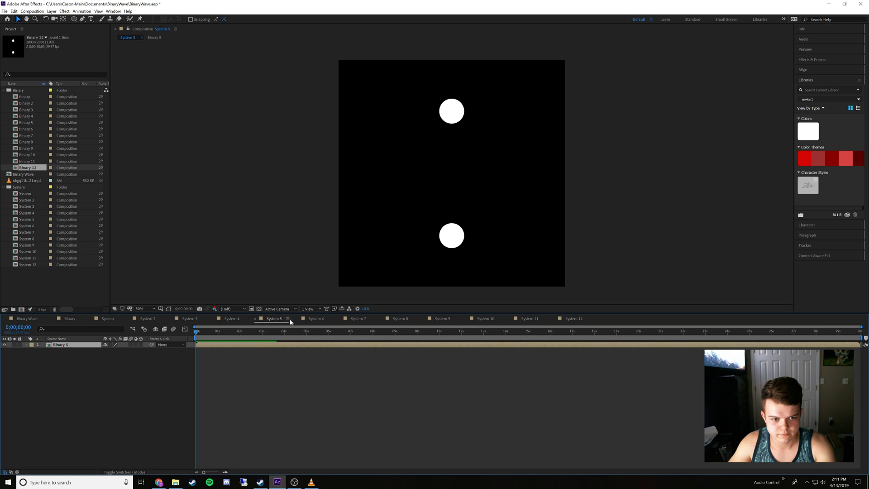
click(316, 319)
click(357, 319)
click(399, 319)
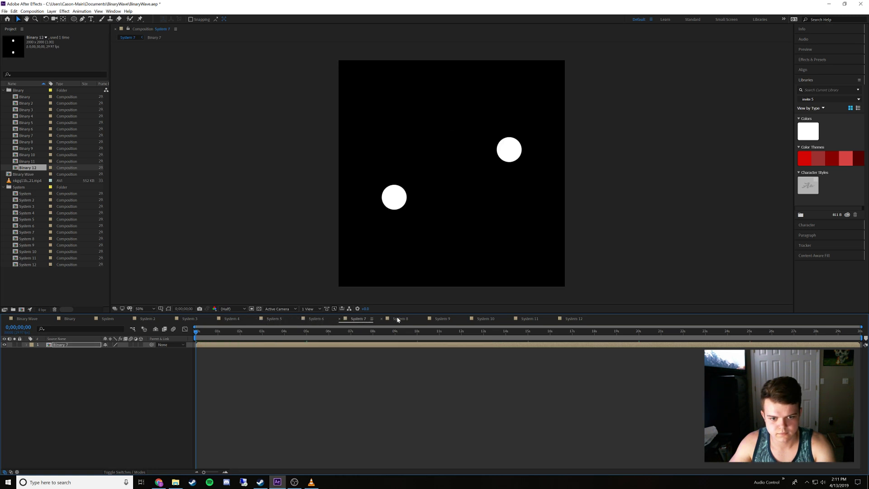
click(442, 319)
click(479, 319)
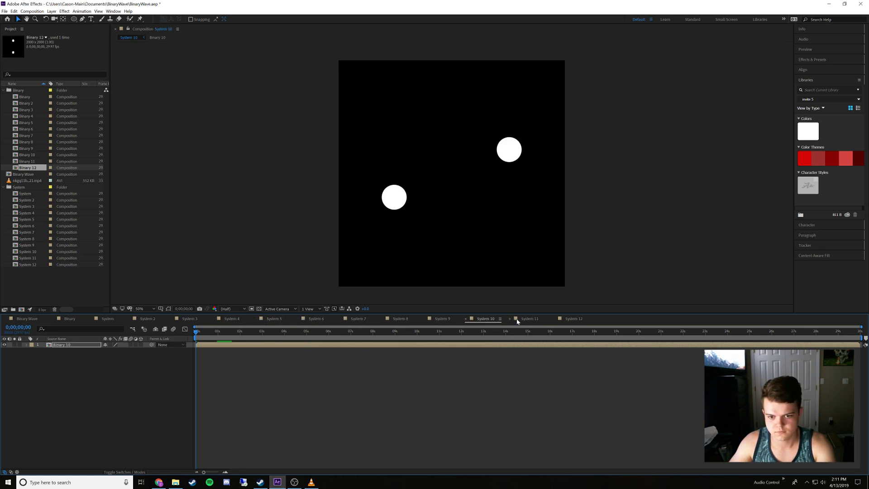
click(518, 320)
click(553, 320)
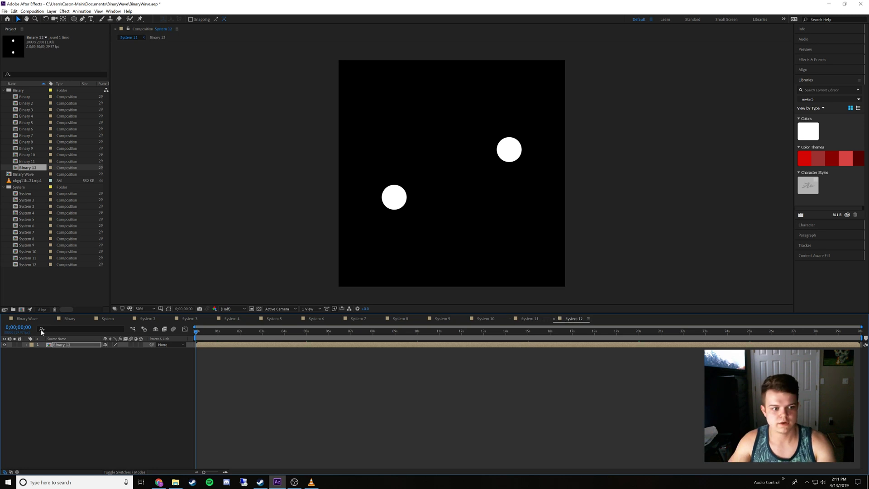
Check the Binary and Binary Wave compositions, moving the playhead in Binary Wave to 0;00;00;00
click(64, 319)
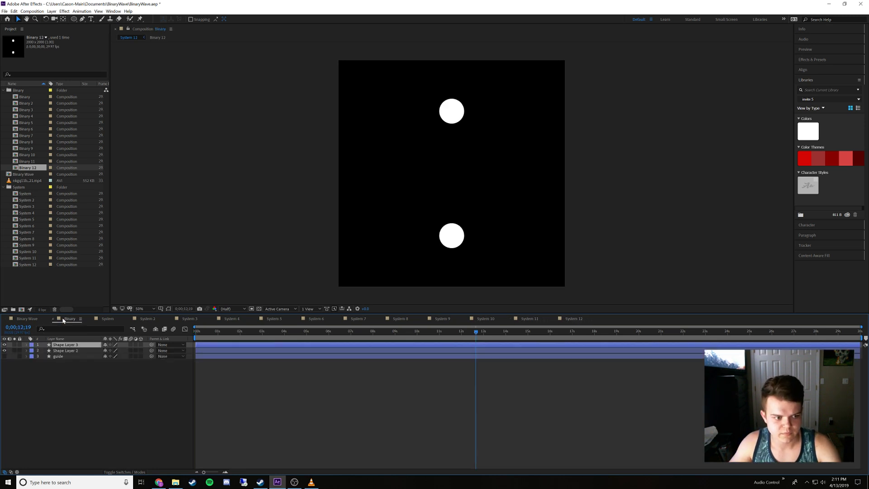
click(26, 318)
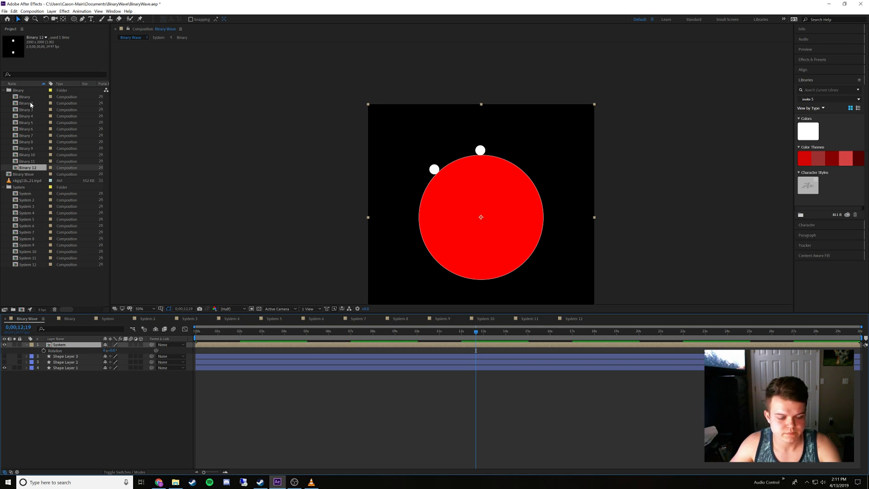
drag(214, 337, 118, 344)
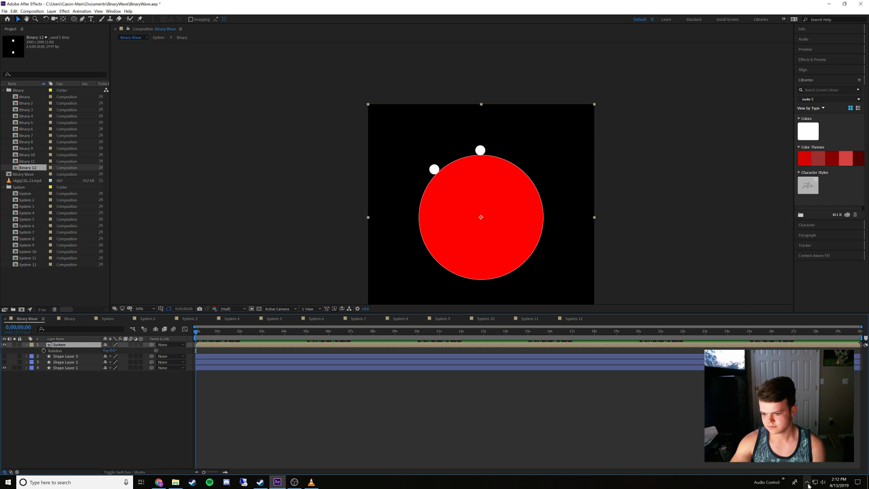
click(807, 482)
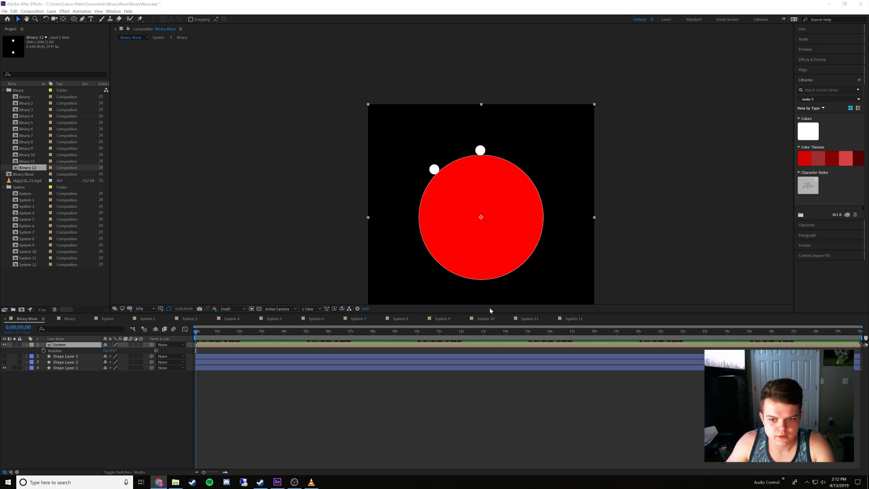
Delete the pasted Rotation keyframes and expression from the Binary layer in each composition from System 12 back to System 2
click(571, 319)
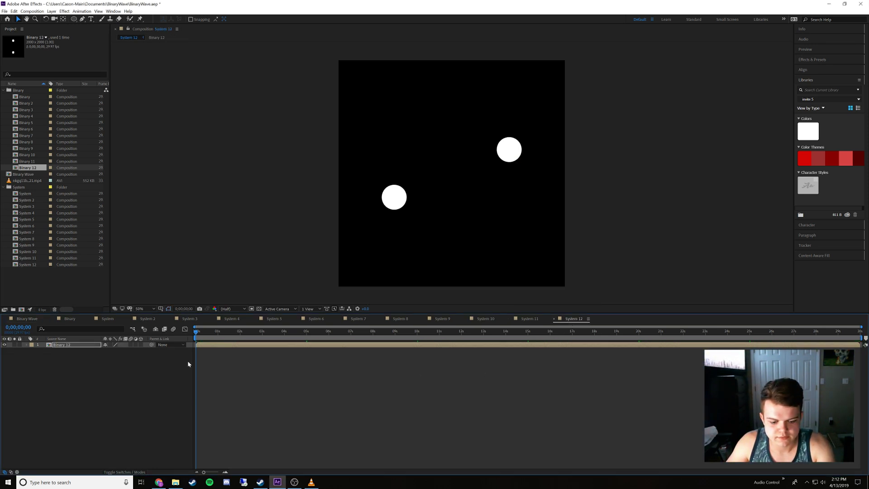
key(u)
key(Delete)
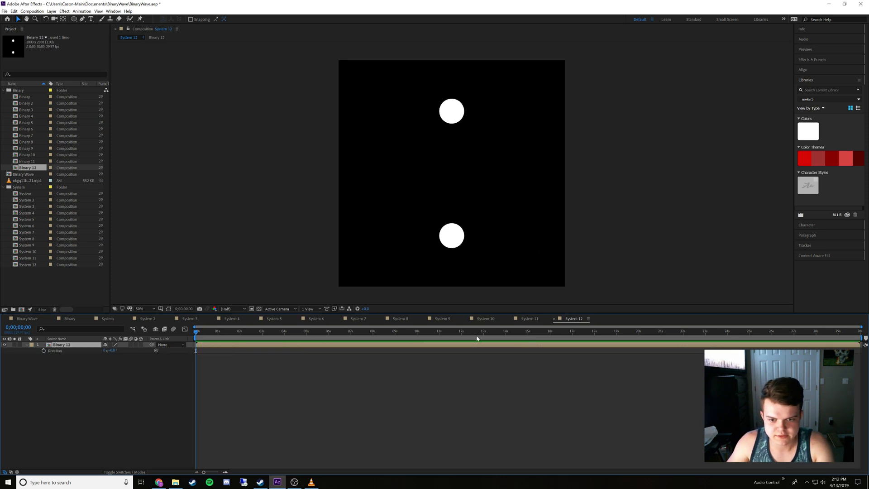
click(528, 319)
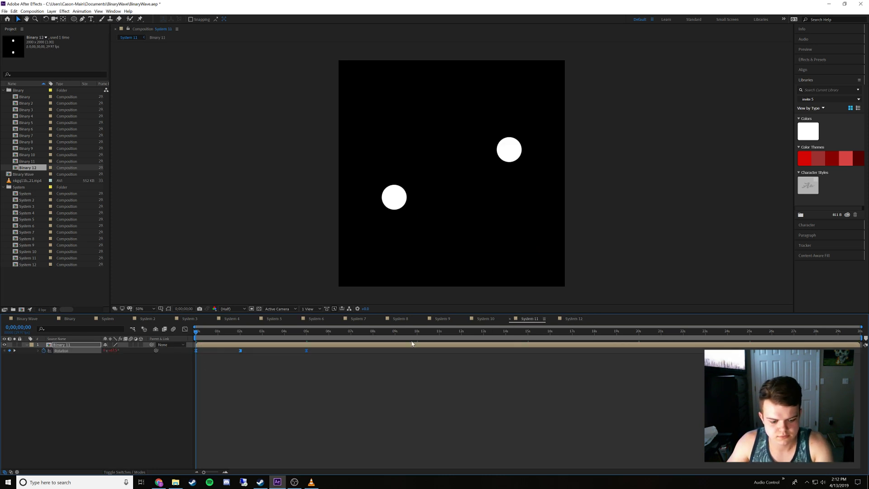
key(Delete)
click(481, 319)
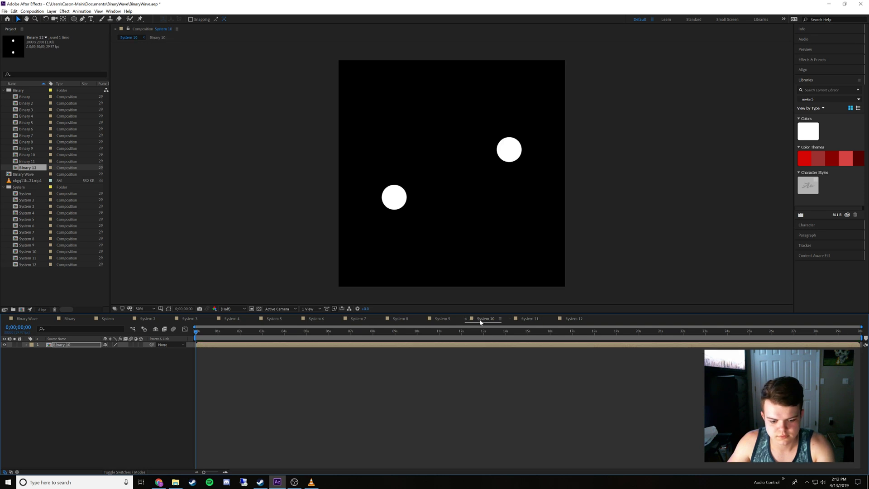
key(r)
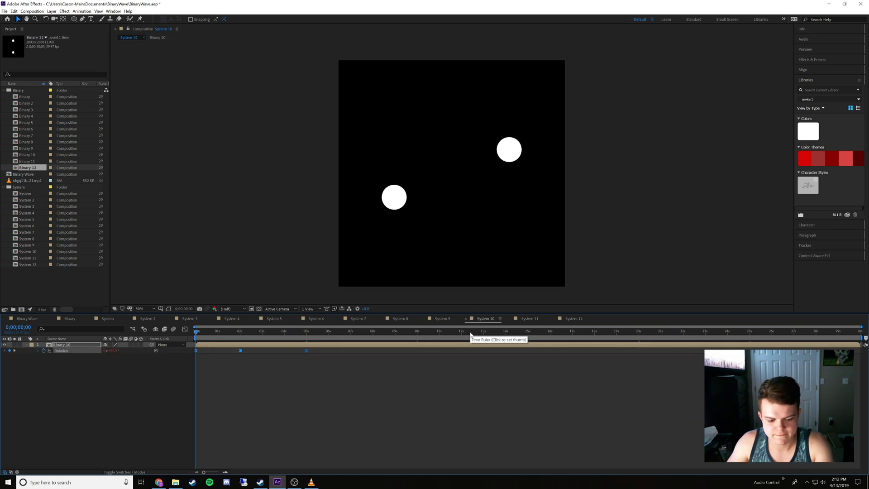
key(Delete)
click(442, 318)
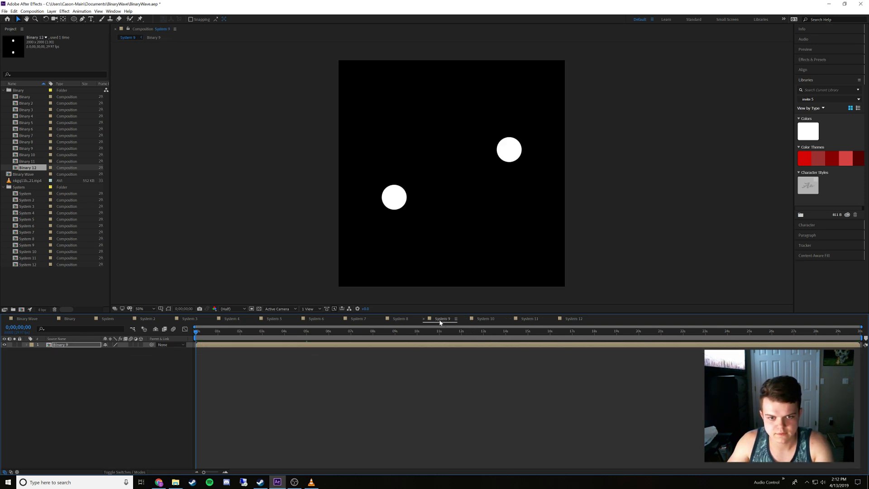
click(385, 319)
key(Delete)
click(361, 319)
key(Delete)
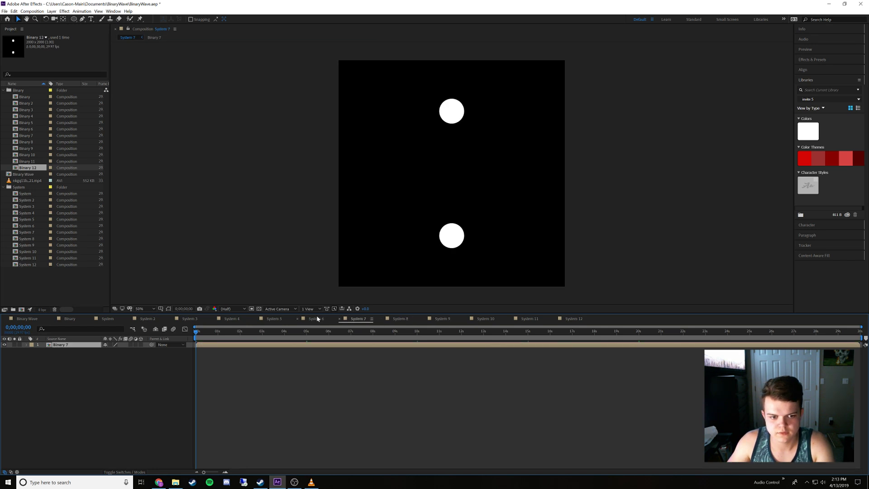
click(315, 319)
key(Delete)
click(275, 320)
key(Delete)
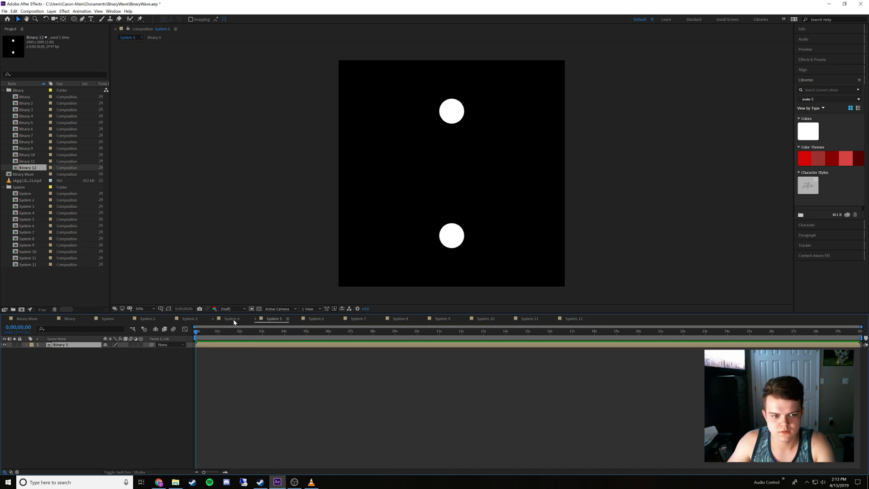
click(233, 319)
key(Delete)
click(189, 319)
key(Delete)
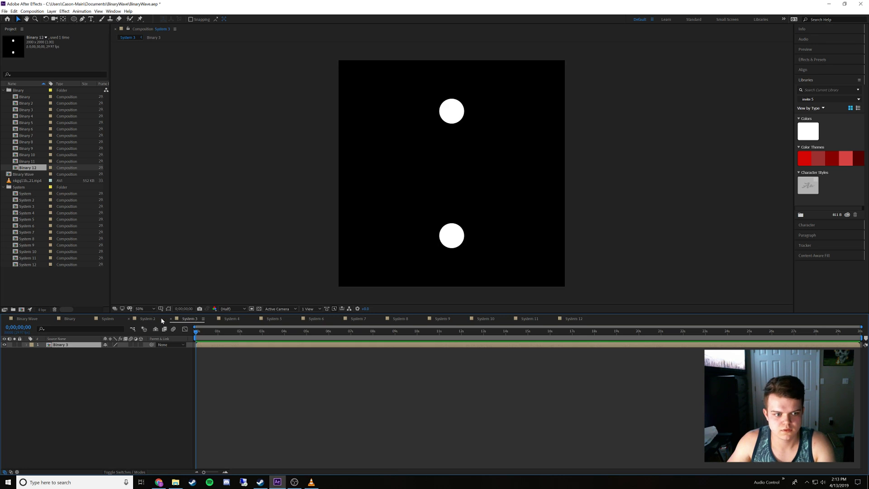
click(148, 319)
key(Delete)
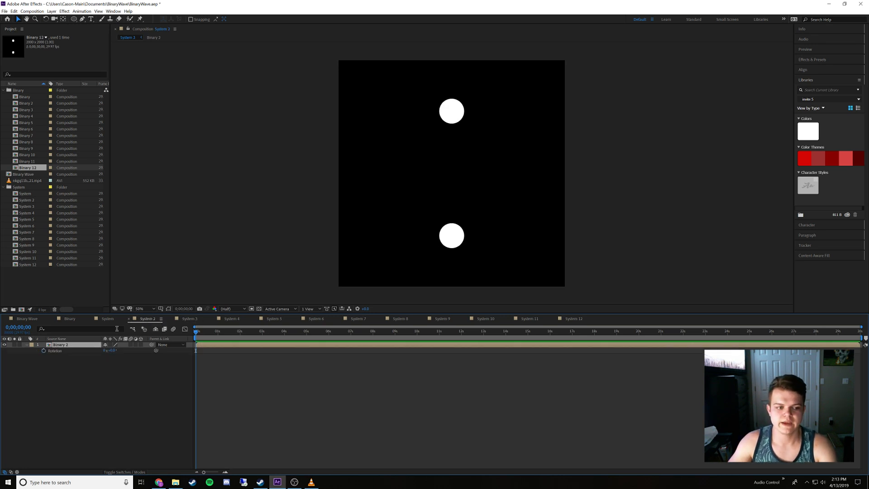
Review how Binary is nested in System and System in Binary Wave, ending with the System layer selected in Binary Wave
click(108, 319)
click(156, 403)
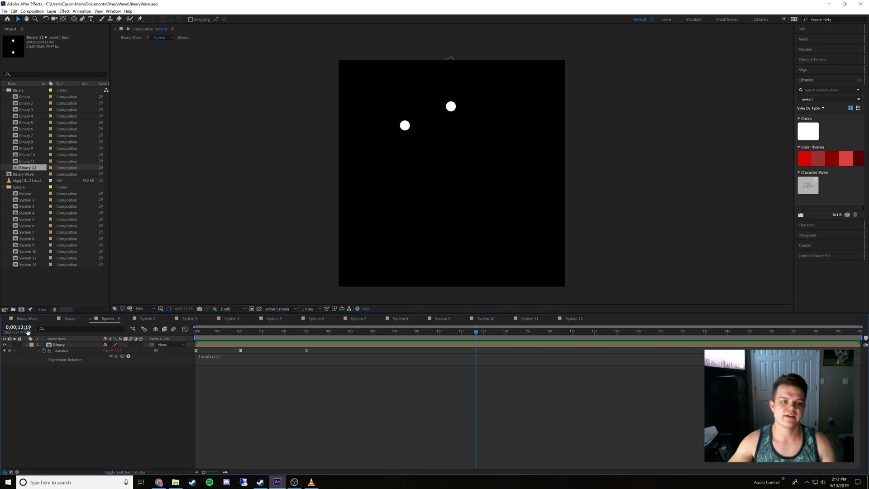
click(61, 318)
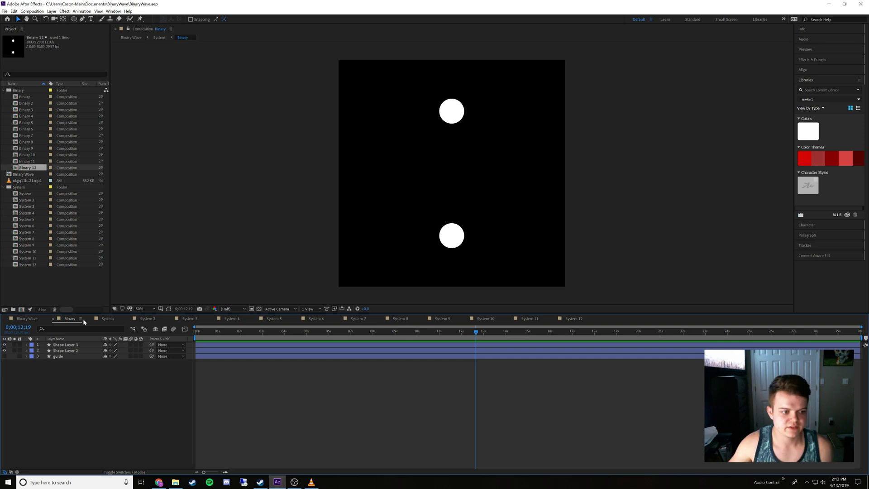
click(35, 319)
click(85, 399)
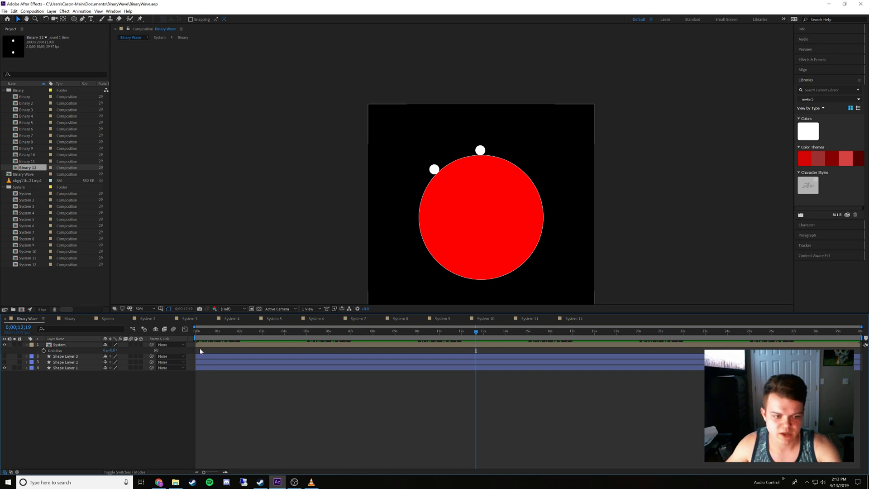
click(168, 345)
click(114, 391)
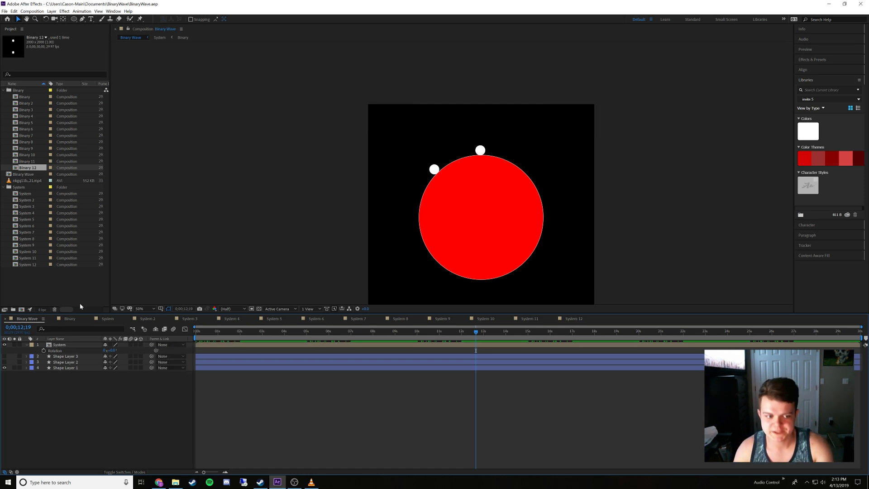
click(60, 345)
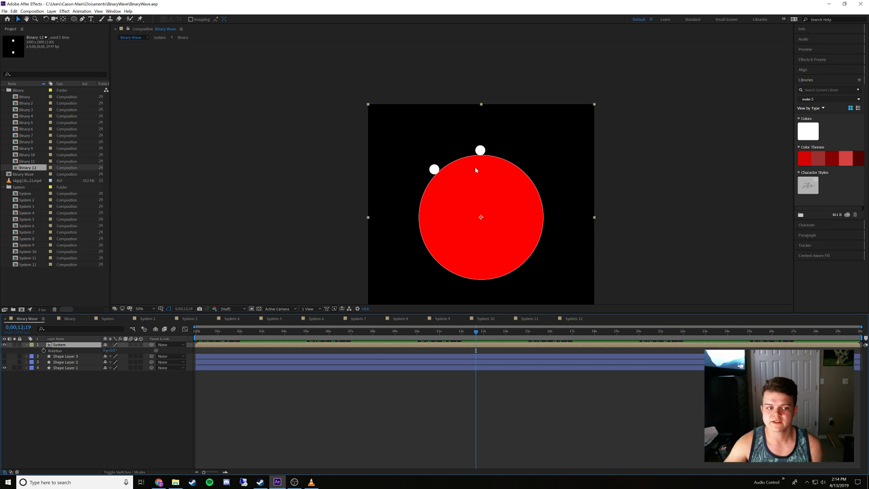
Compare the System and Binary compositions and scrub the looped rotation in System to 0;00;03;14
click(105, 319)
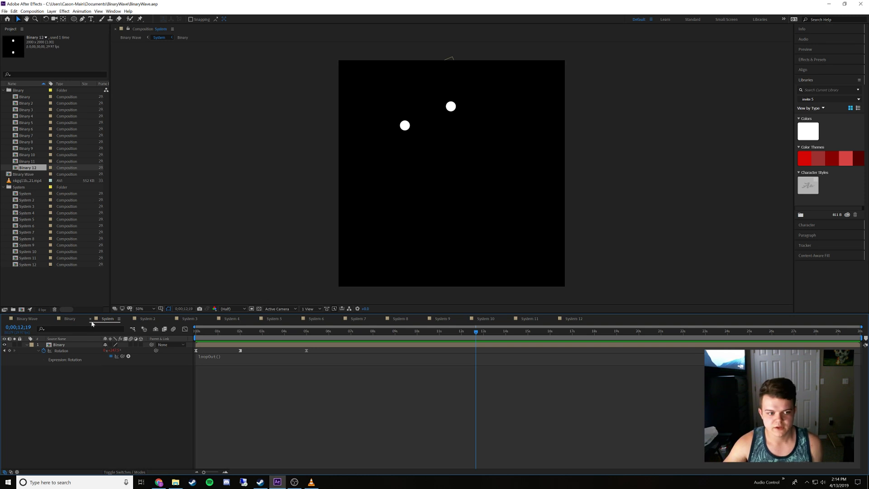
click(72, 319)
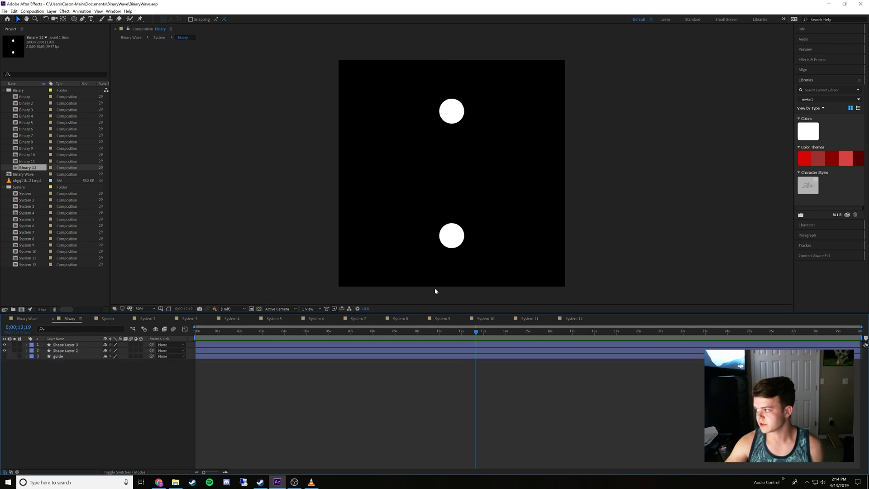
click(107, 318)
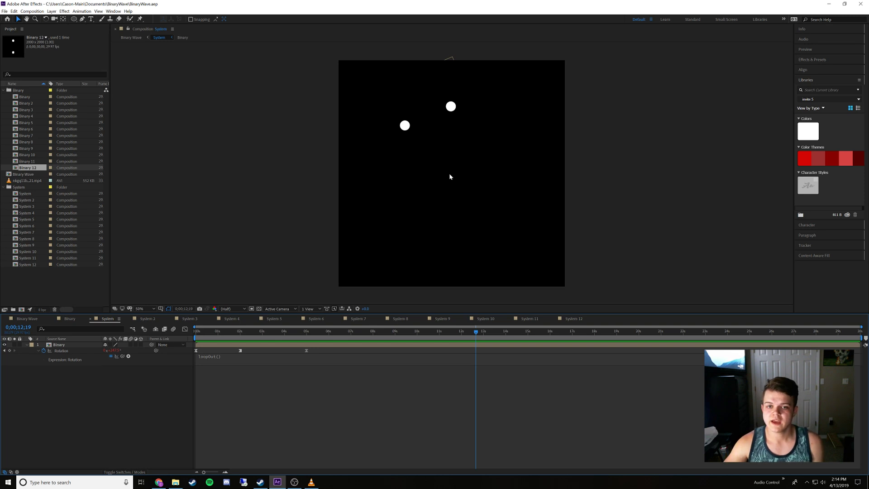
drag(240, 330, 273, 333)
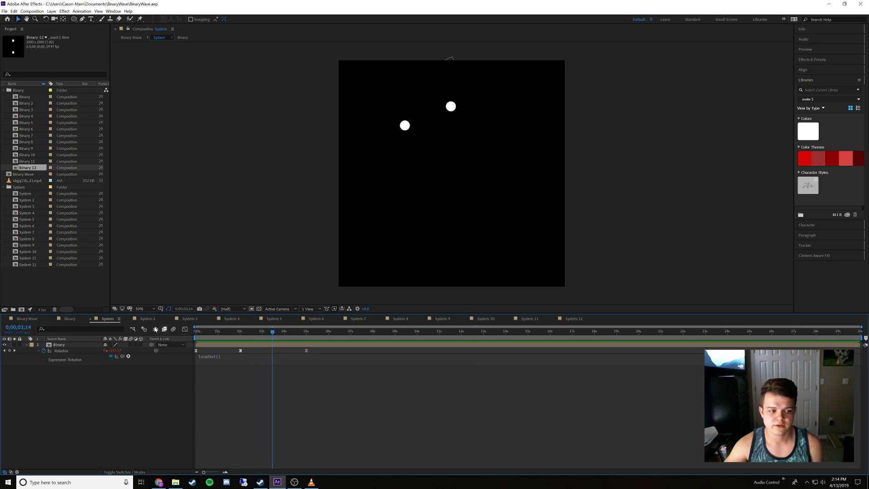
Return to the Binary Wave composition
click(30, 320)
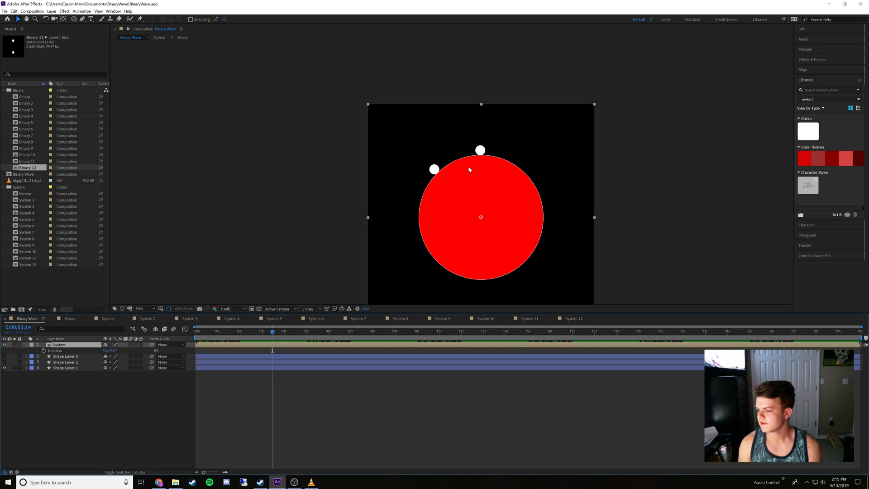
click(5, 10)
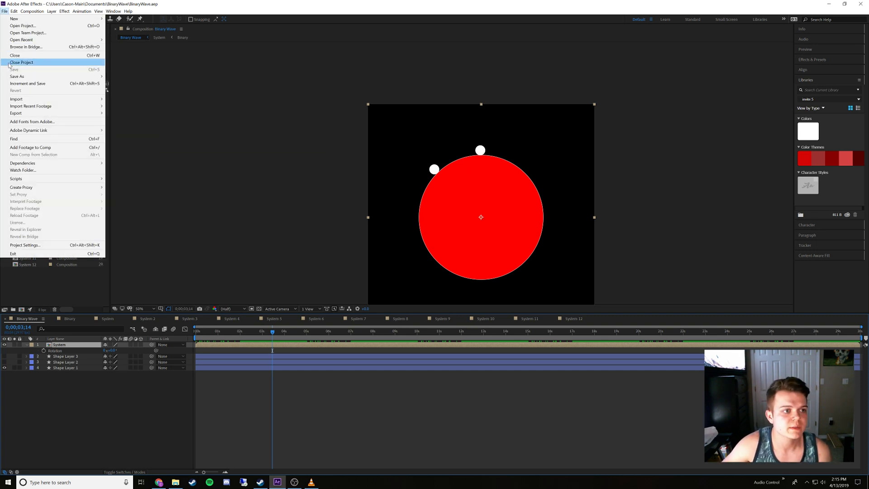
click(6, 4)
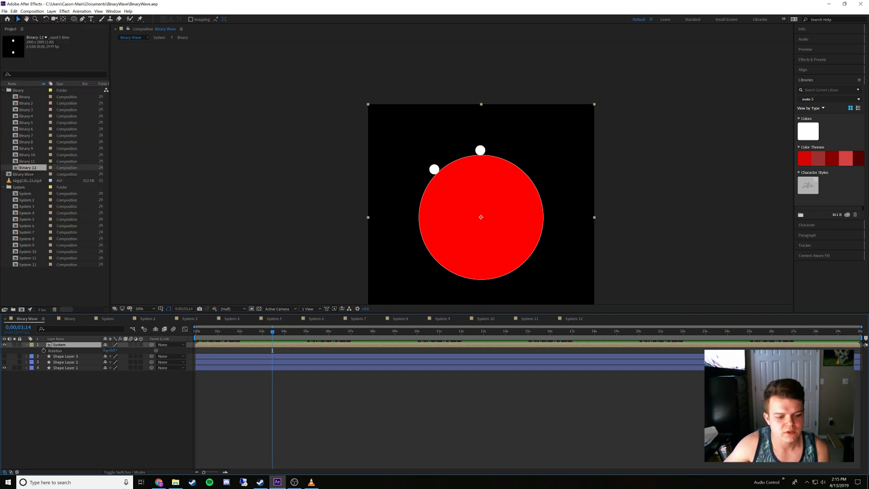
Switch to File Explorer and open the WeirdCircleLineThing_AME folder in Documents
click(175, 482)
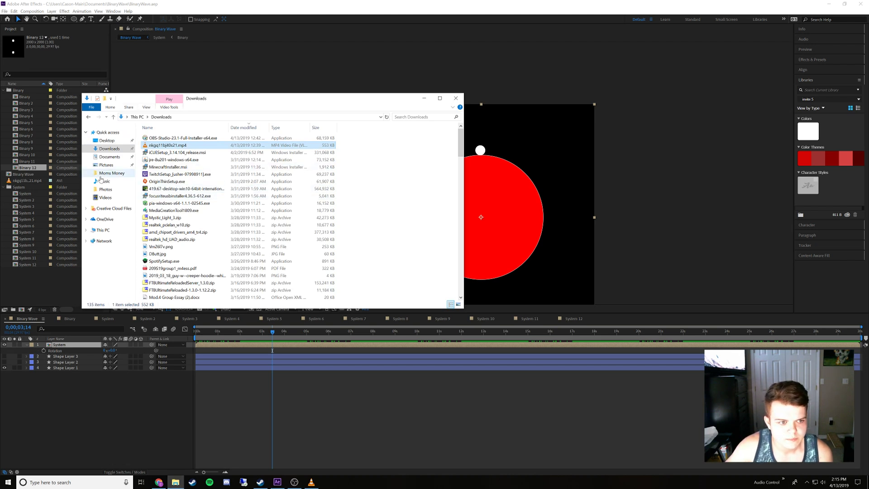
click(109, 157)
scroll(208, 254, down, 9)
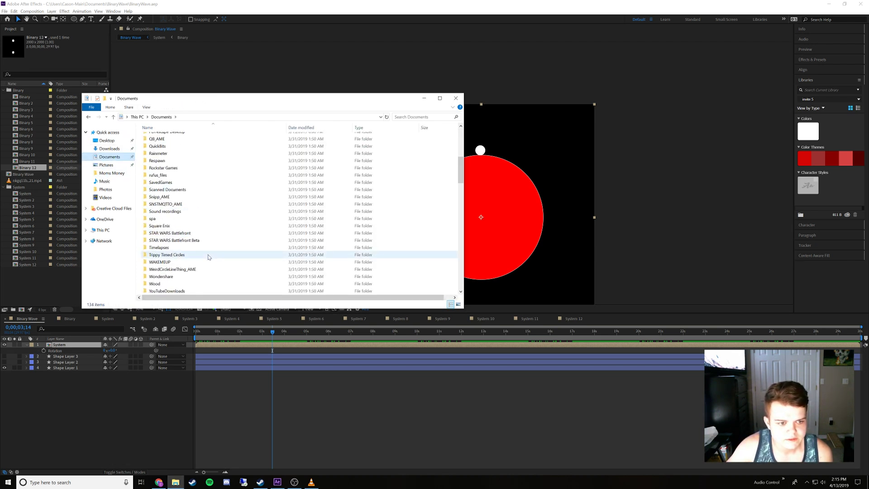
click(191, 227)
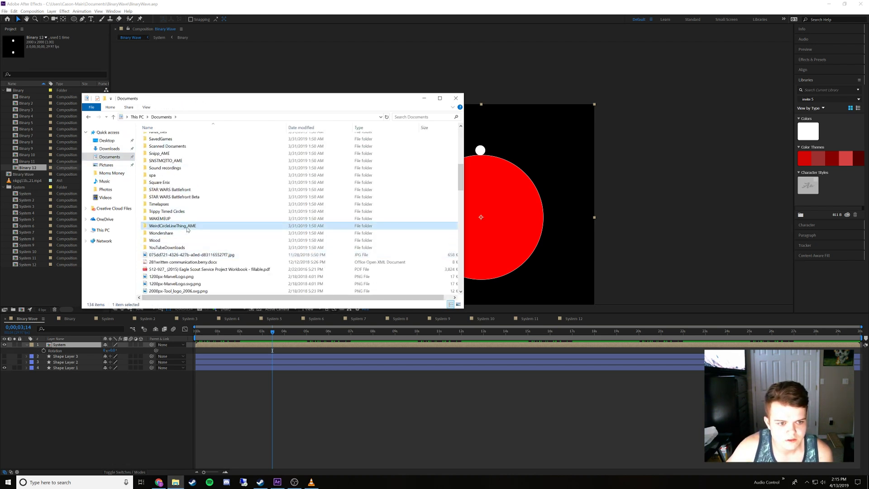
double_click(186, 227)
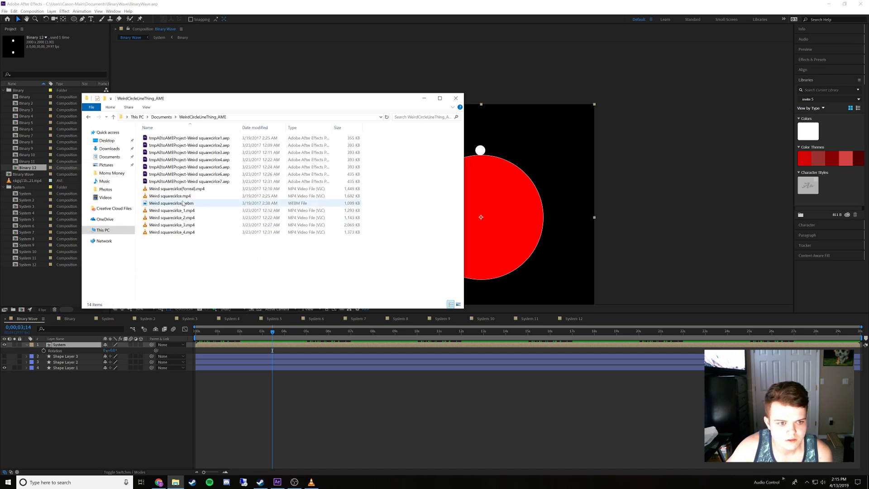
Play Weird squarecirlce.mp4 and Weird squarecirlce(forreal).mp4 in VLC, closing the player after each video
click(210, 196)
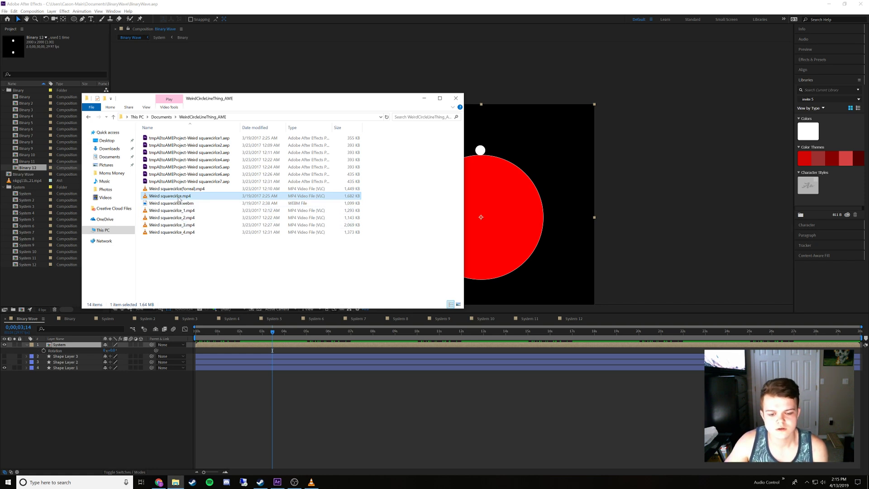
click(312, 479)
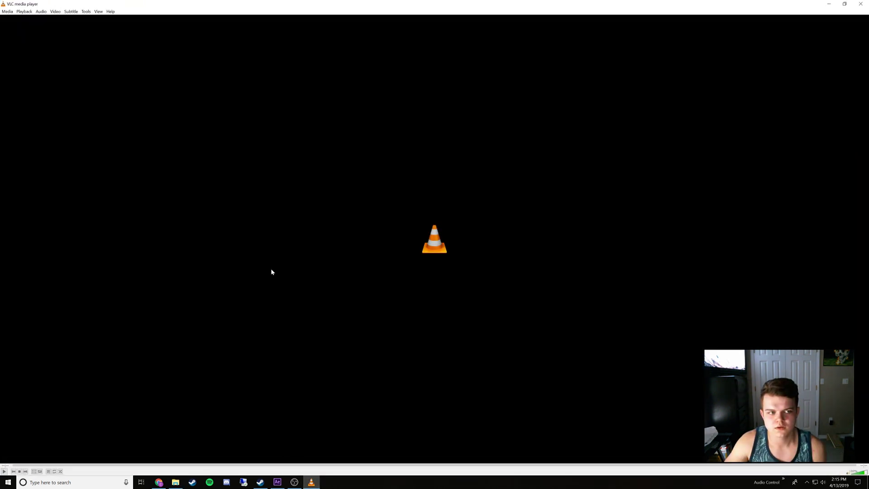
click(860, 3)
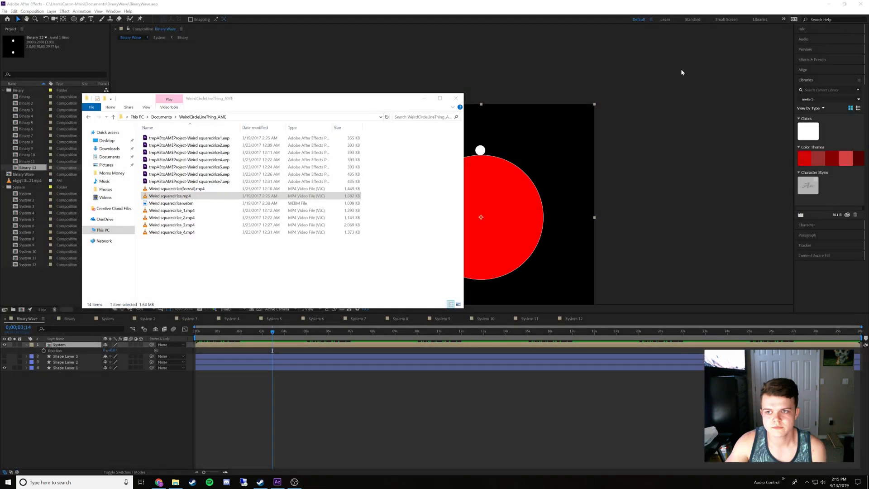
double_click(220, 196)
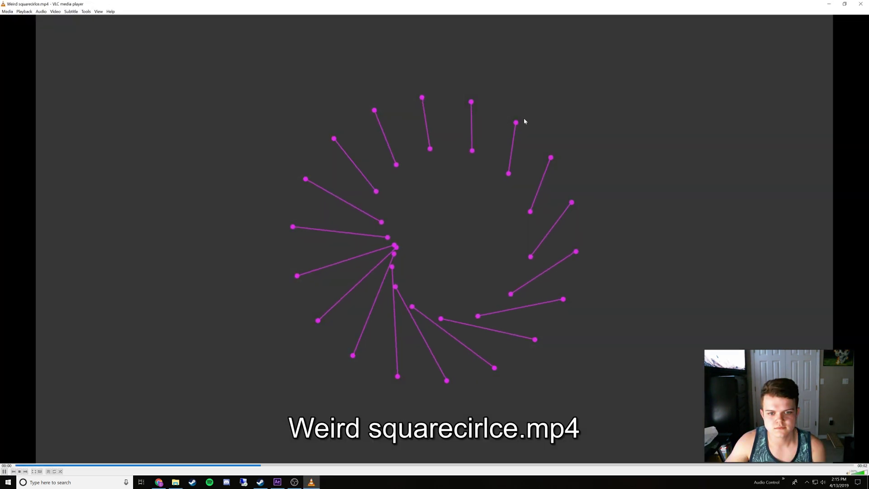
click(858, 8)
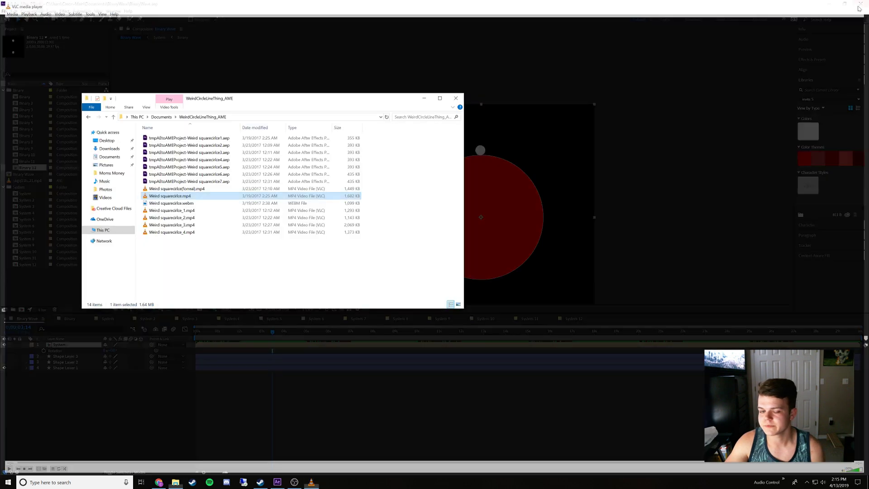
double_click(183, 189)
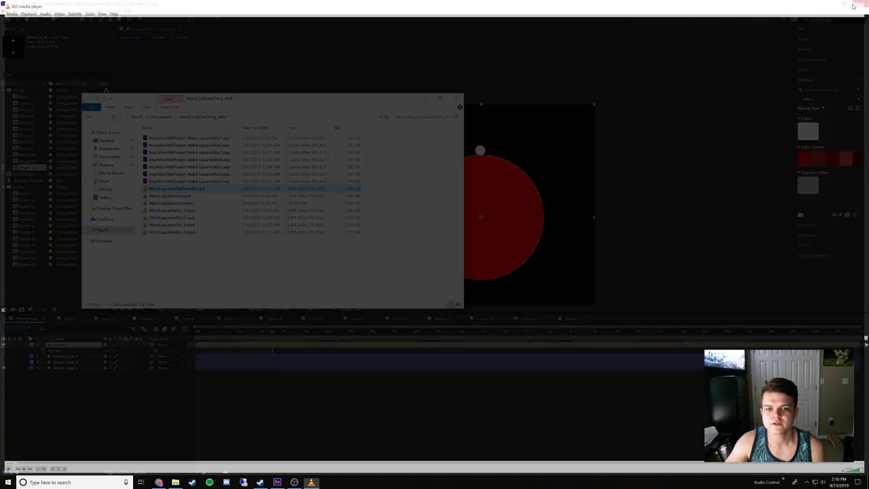
click(860, 4)
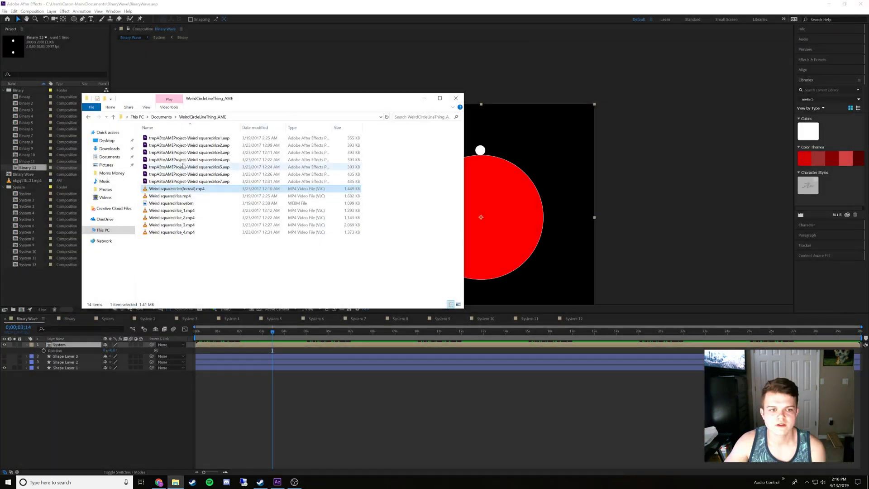
Open the Trippy Timed Circles folder in Documents, play Trippy Timed Circles (2).mp4 in VLC and close the player
click(161, 117)
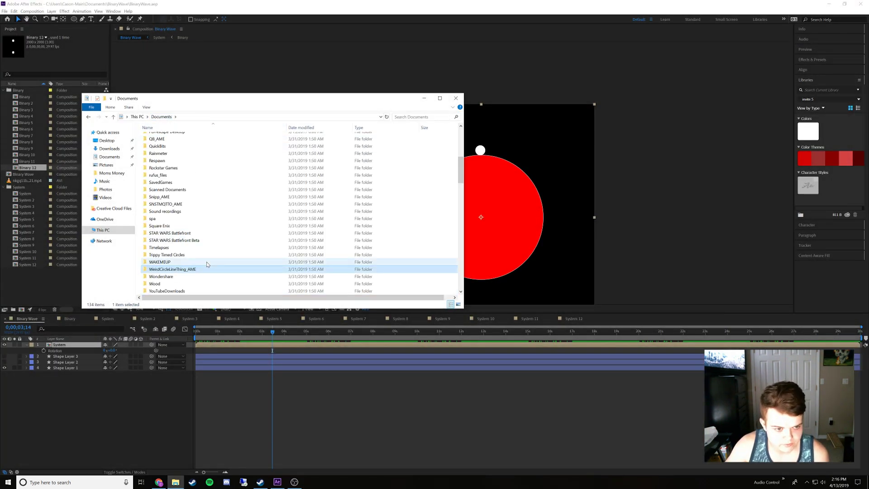
double_click(167, 256)
scroll(195, 269, down, 3)
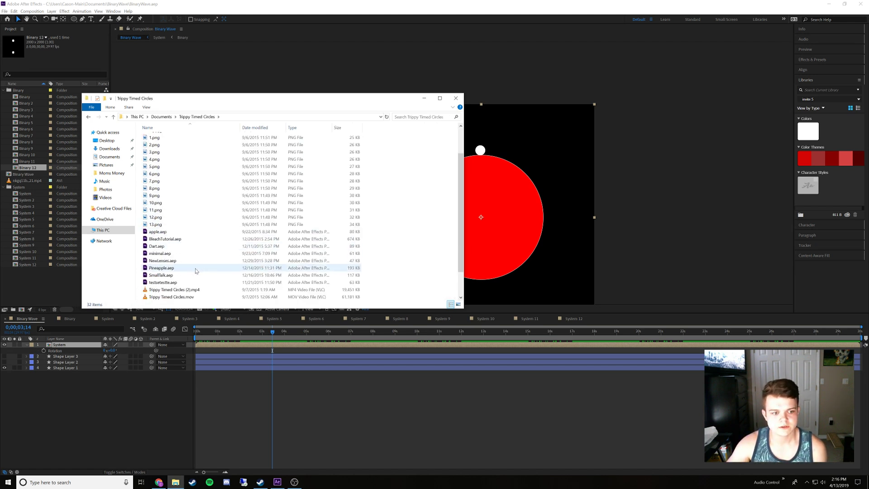
double_click(210, 261)
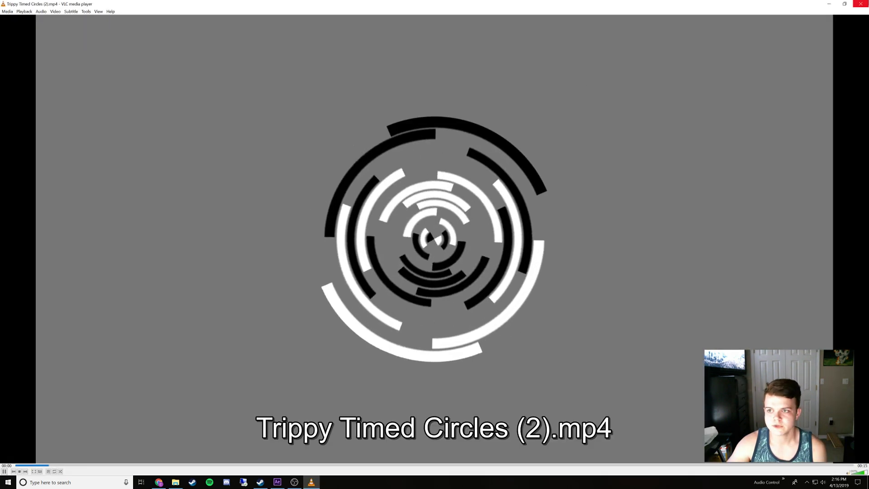
click(860, 4)
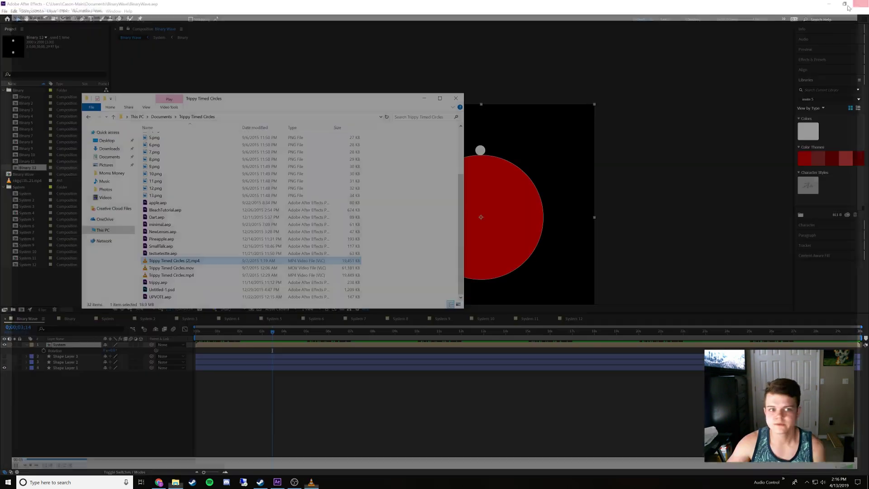
scroll(230, 138, up, 3)
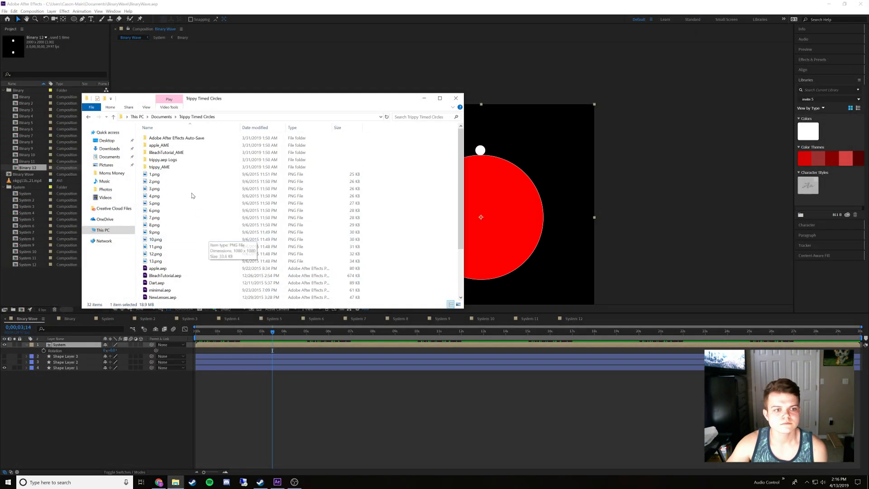
Return to the Documents folder and look through its files and folders for other earlier circle animations
click(170, 117)
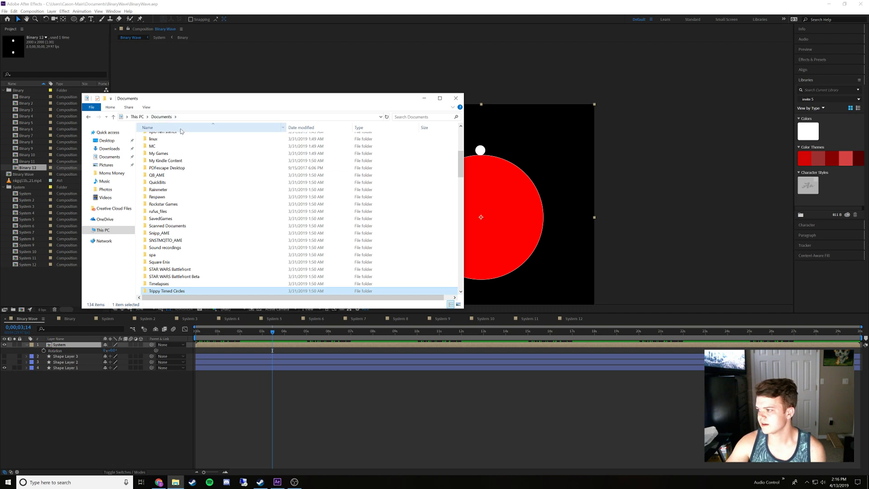
scroll(219, 253, down, 2)
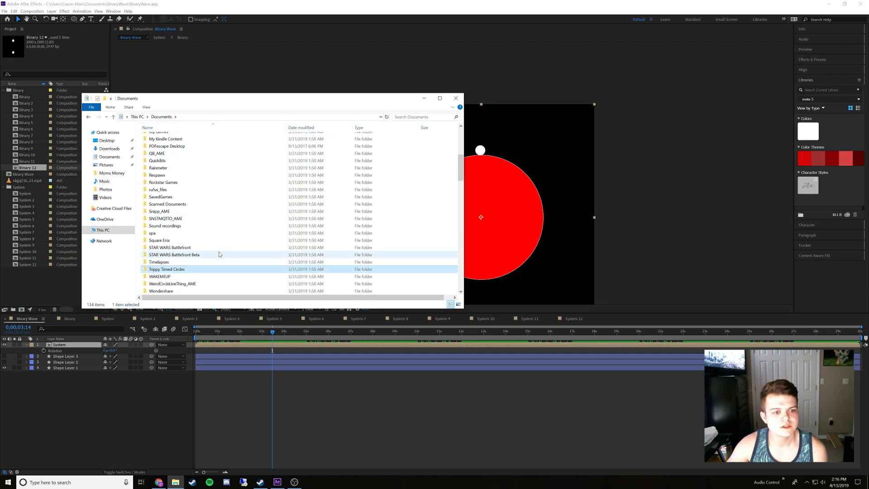
scroll(219, 254, down, 1)
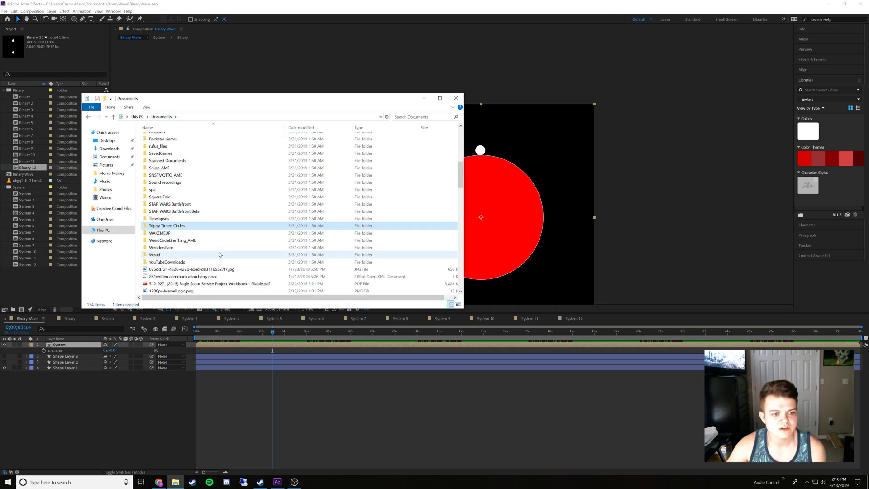
scroll(219, 254, down, 6)
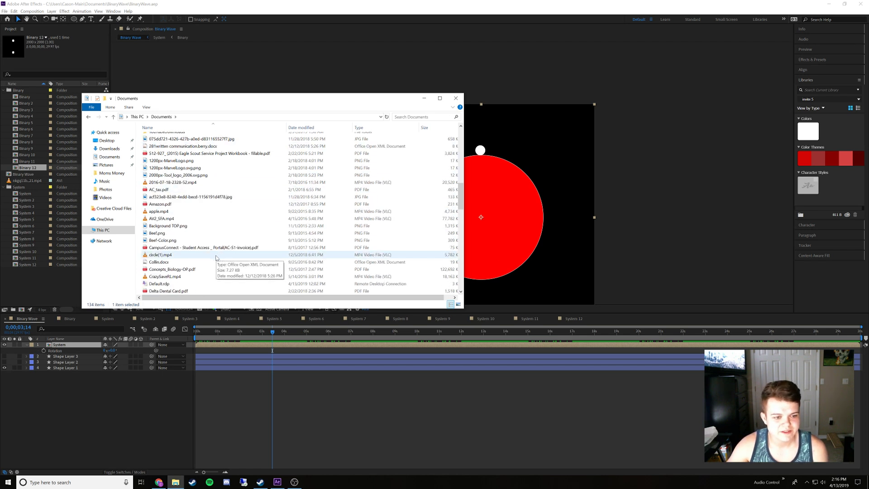
scroll(216, 257, down, 2)
scroll(216, 257, down, 7)
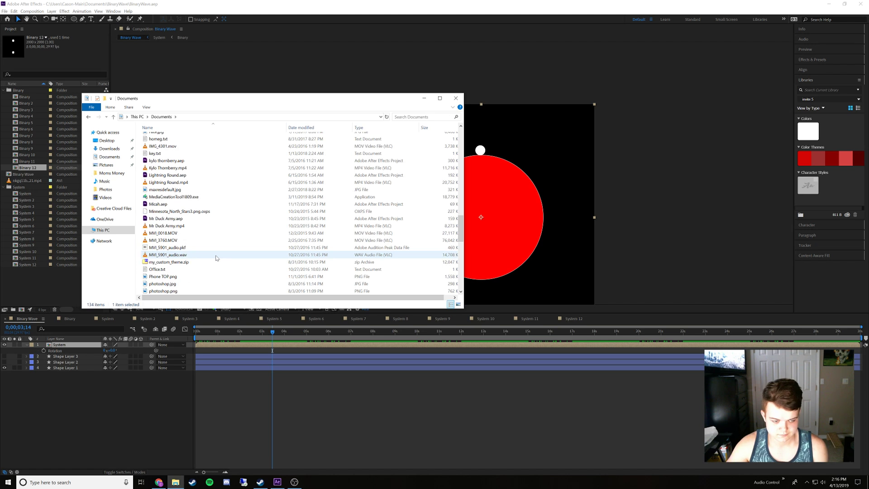
scroll(216, 257, down, 5)
scroll(217, 258, down, 1)
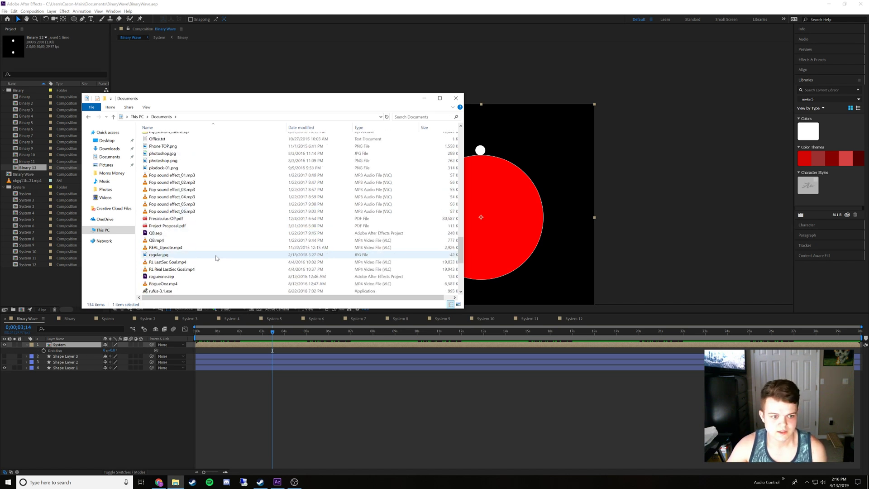
scroll(215, 256, down, 4)
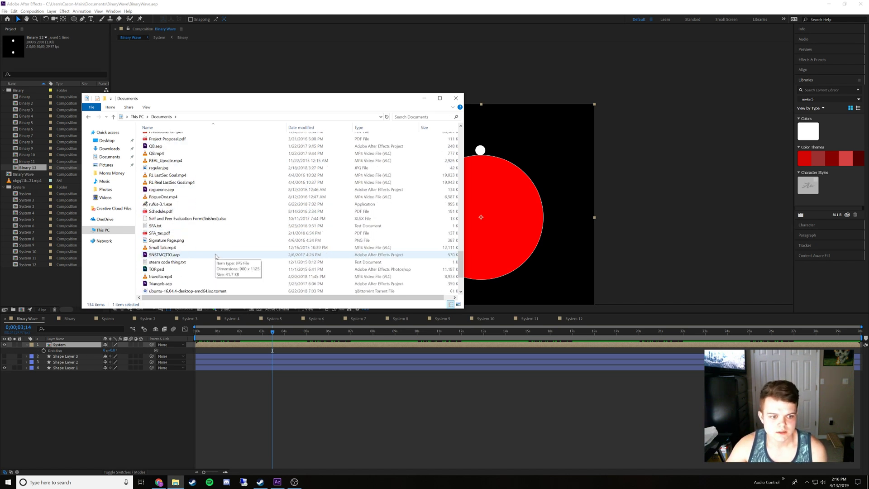
scroll(215, 256, down, 3)
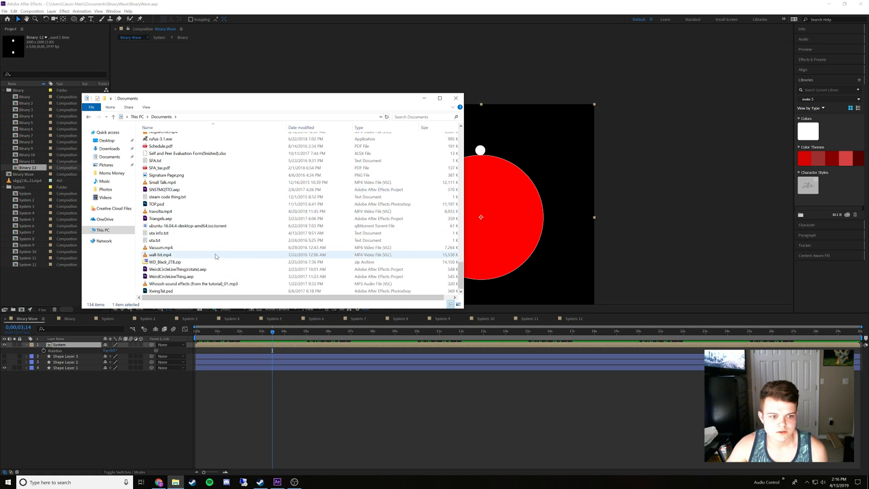
scroll(215, 256, up, 20)
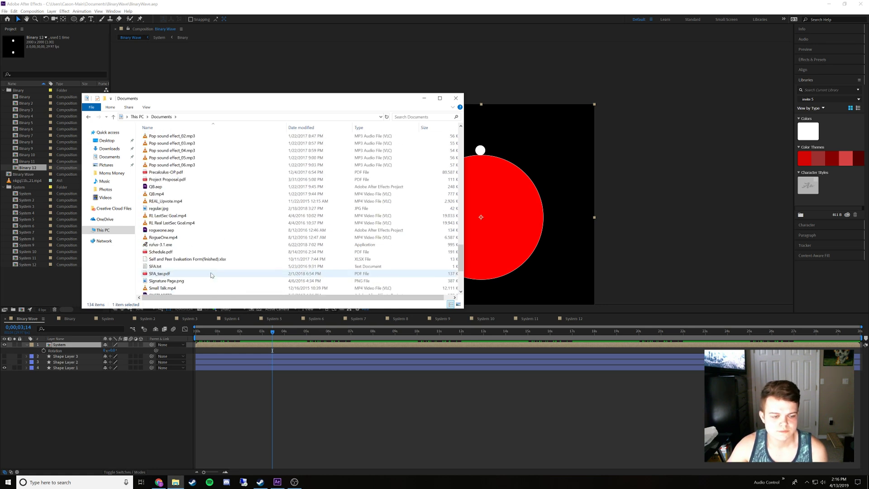
scroll(207, 258, up, 15)
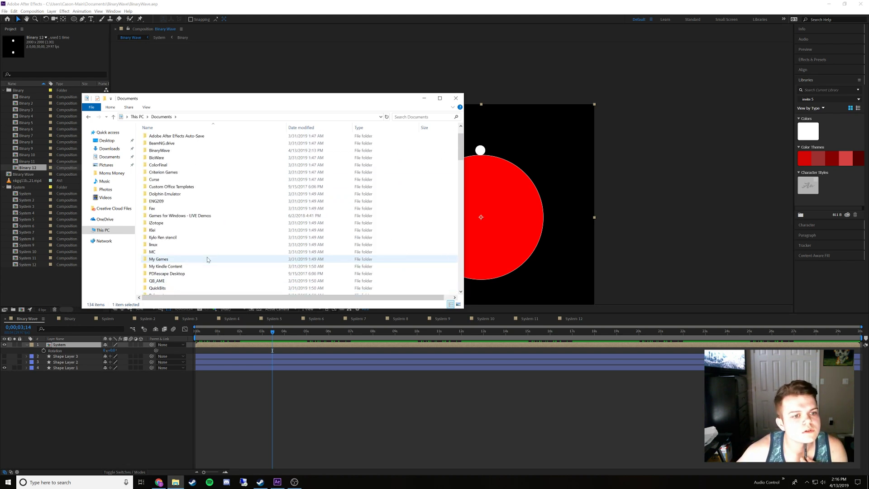
scroll(208, 259, up, 2)
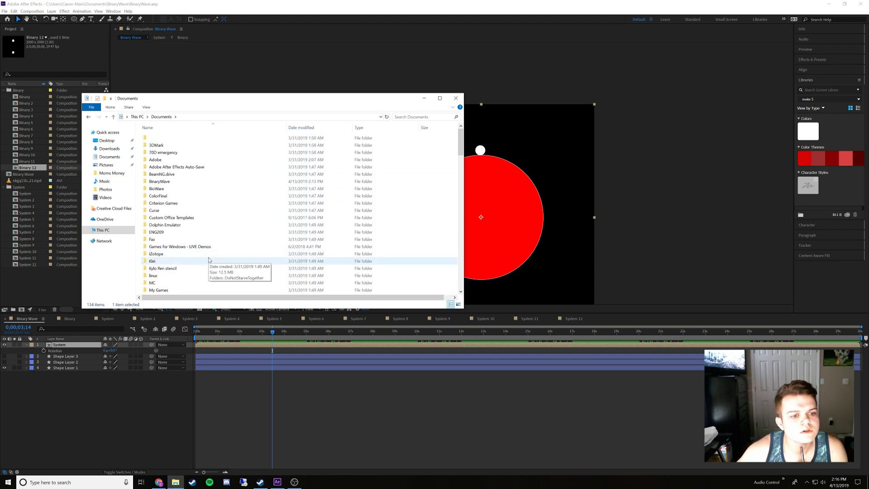
scroll(209, 260, down, 5)
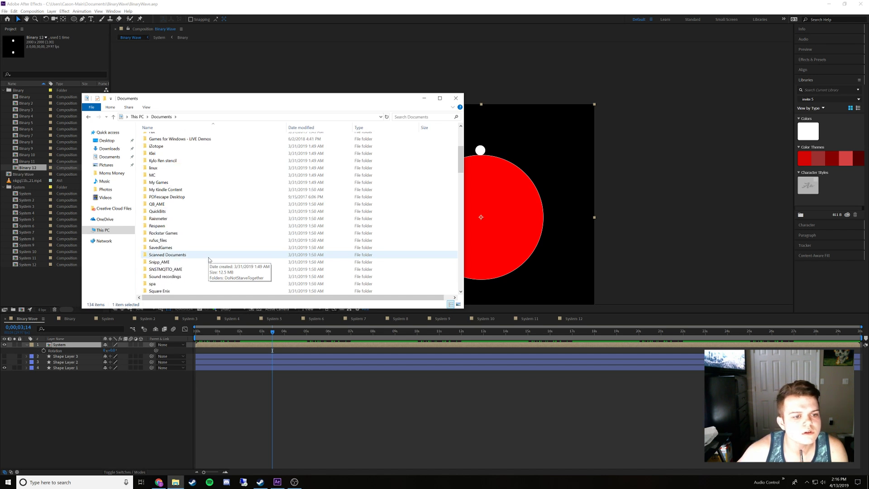
scroll(208, 260, down, 1)
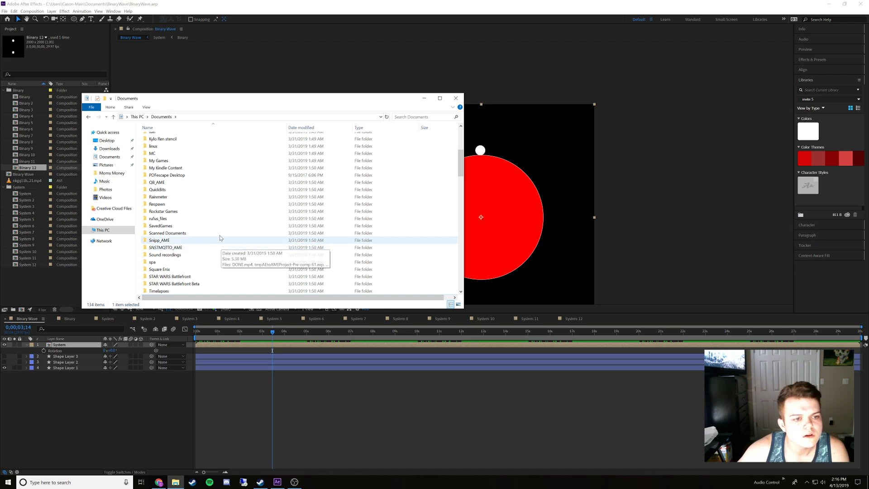
scroll(224, 232, down, 3)
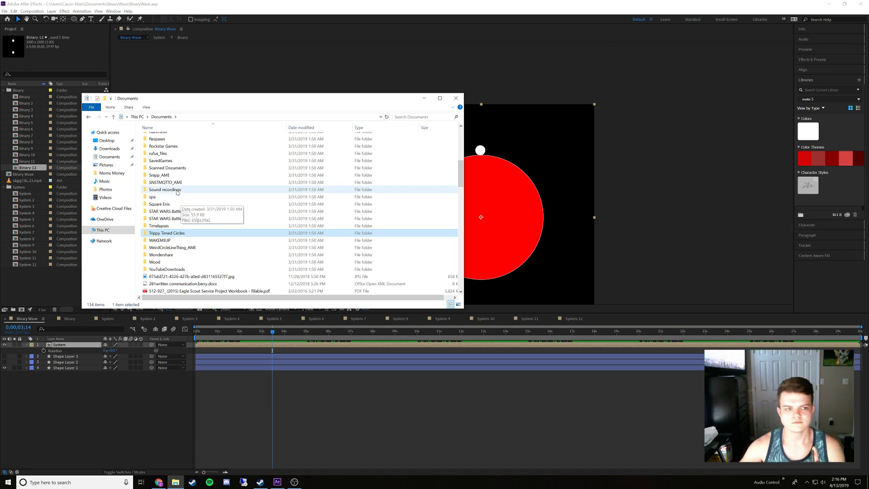
scroll(177, 202, up, 2)
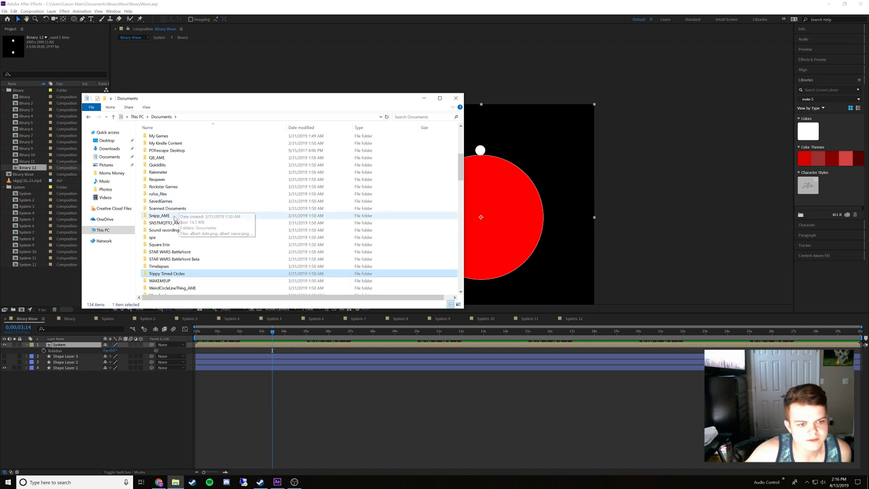
scroll(178, 226, down, 2)
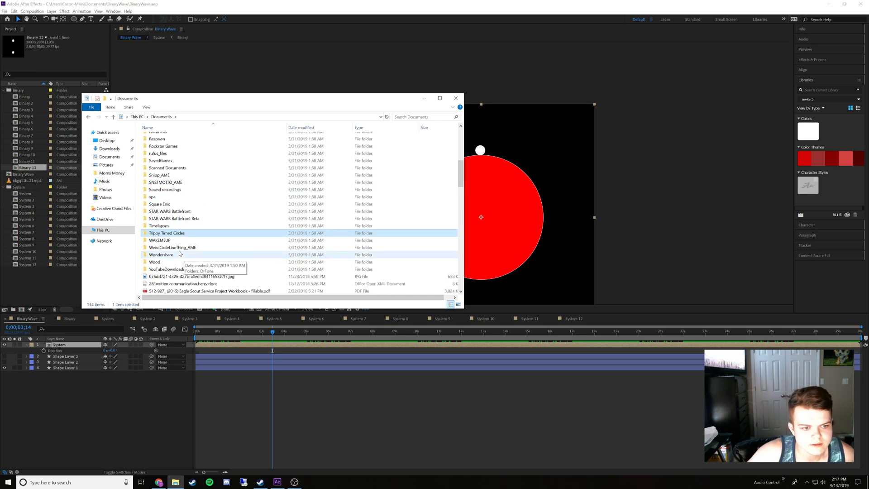
scroll(174, 252, up, 1)
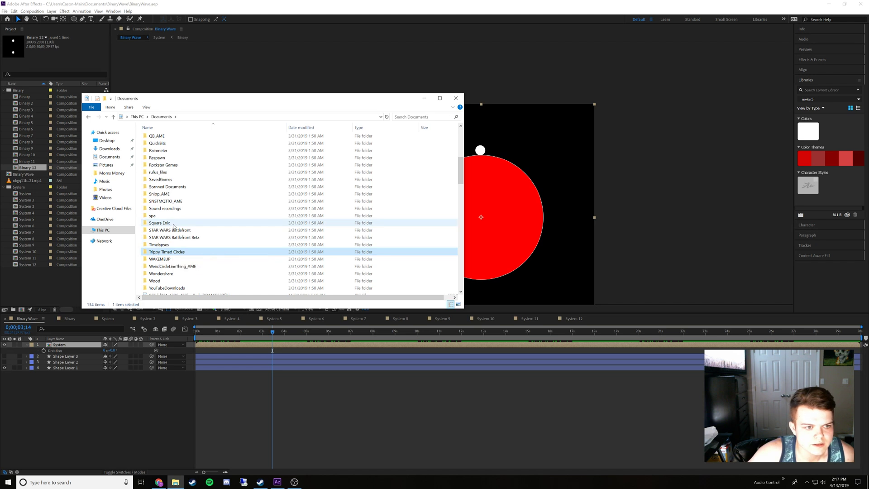
Switch to Chrome, view the recreated square-circle GIF on Gfycat with Autoplay Related GIFs off, and minimise the browser and File Explorer
click(159, 482)
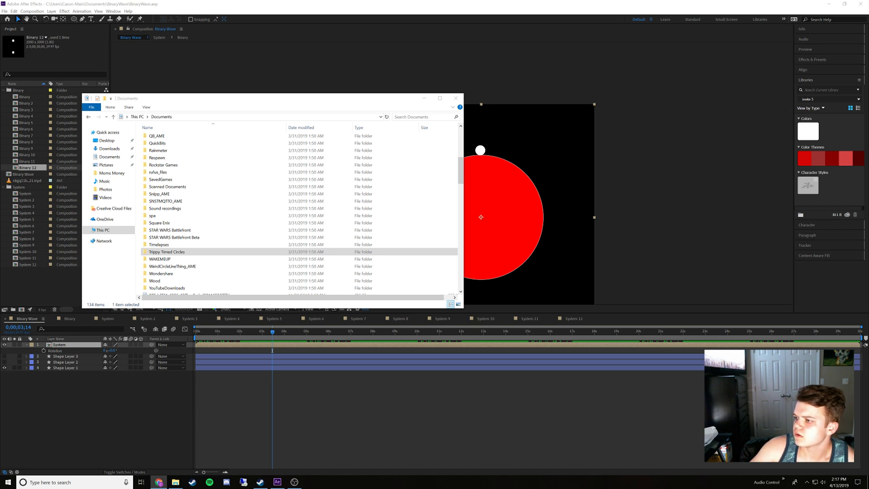
drag(868, 181, 406, 35)
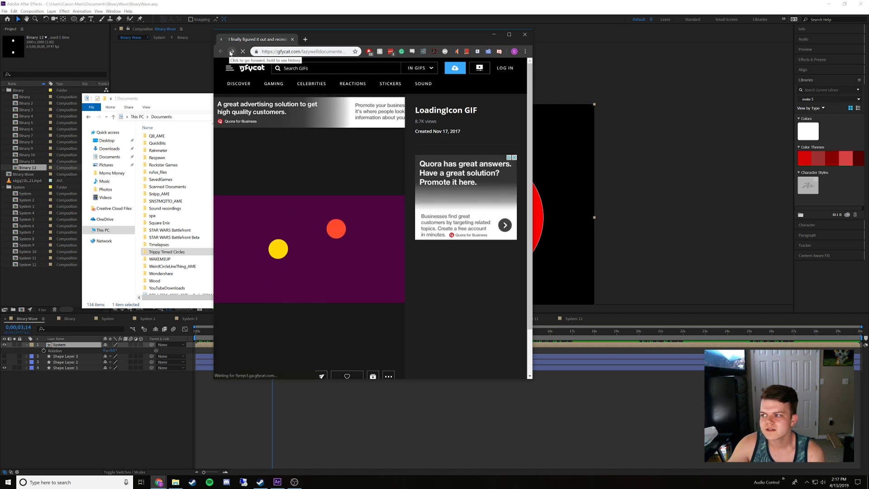
middle_click(254, 39)
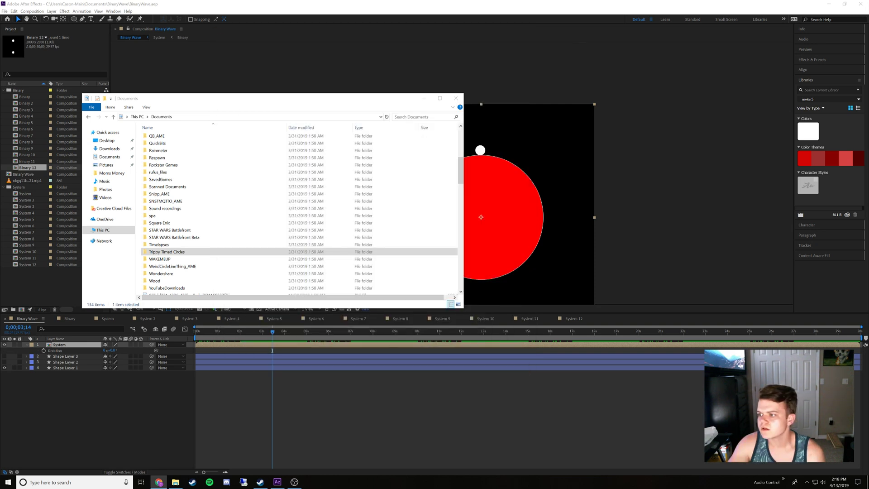
drag(350, 486, 391, 48)
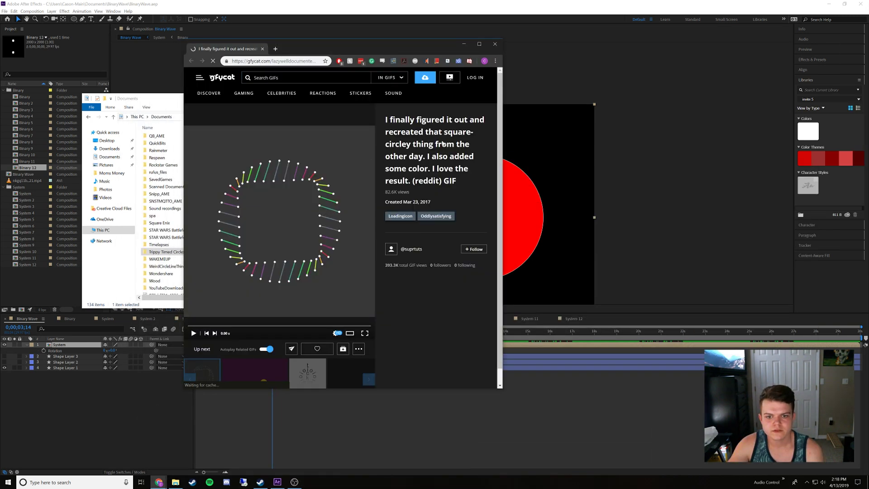
click(267, 349)
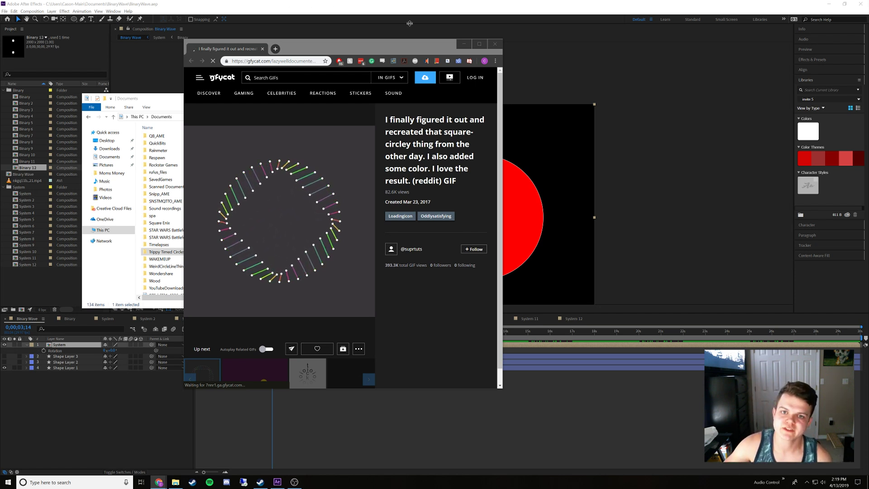
click(464, 43)
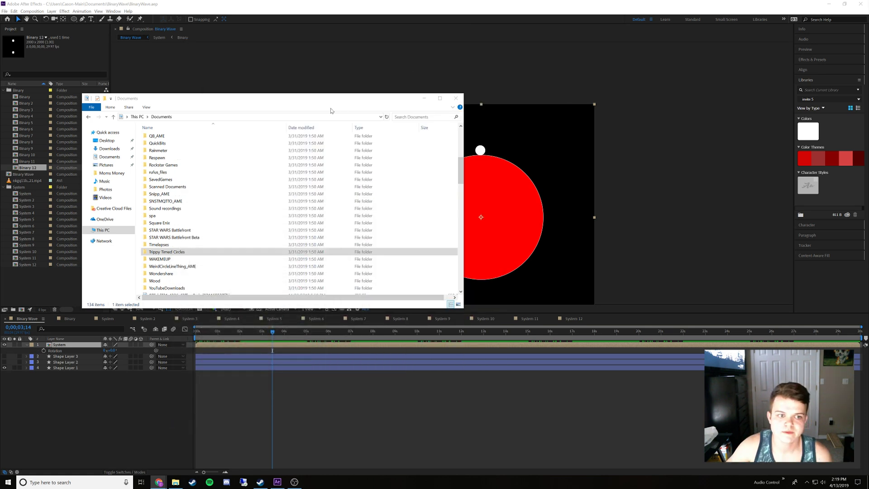
click(423, 98)
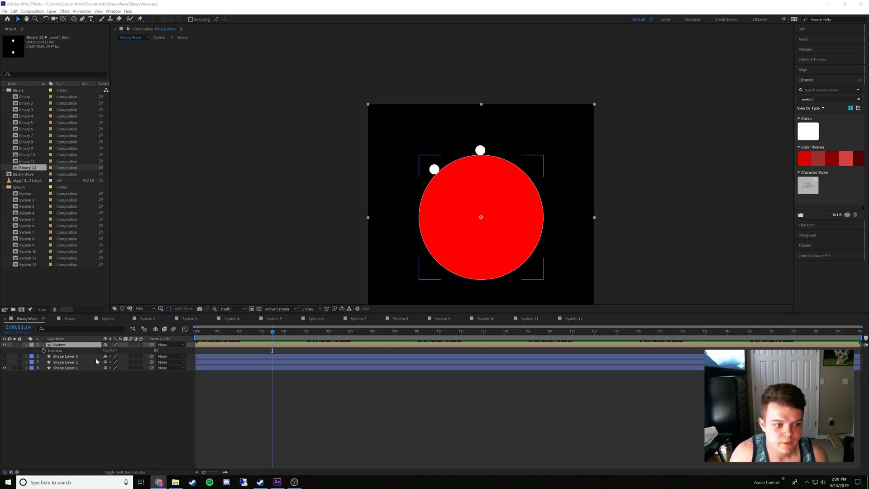
Open the System composition, preview its rotation loop from the start, and scrub past the last Rotation keyframe
click(112, 320)
drag(242, 333, 198, 344)
key(space)
drag(245, 361, 317, 378)
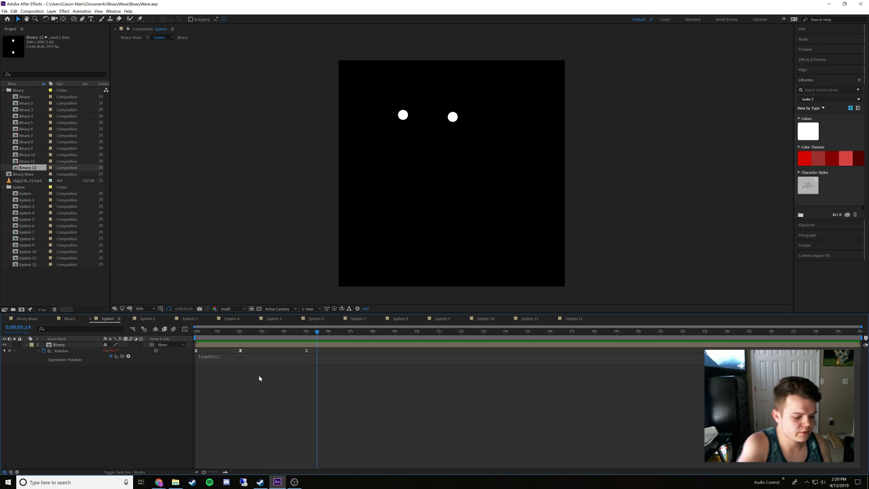
Change the System timeline's time display to frames and check the frame positions of the Binary layer's second and last Rotation keyframes
ctrl+click(20, 327)
click(228, 332)
drag(228, 333, 304, 358)
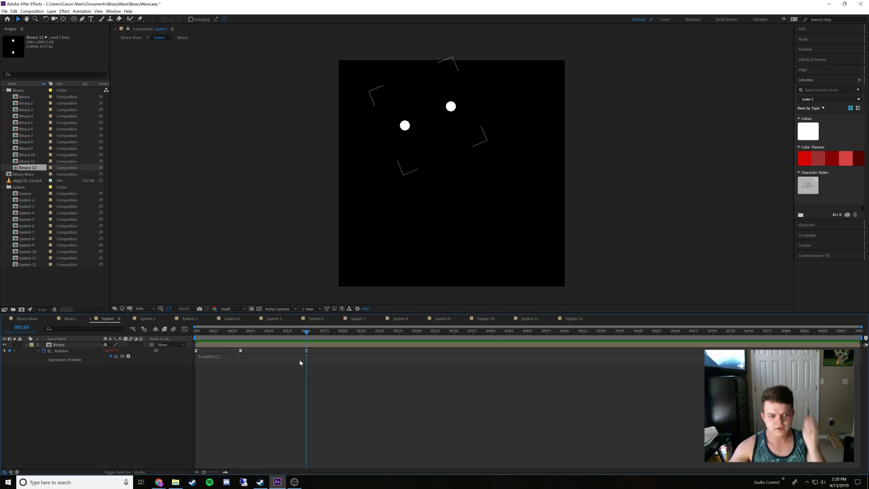
mouse_move(239, 331)
mouse_down()
mouse_move(195, 332)
mouse_move(241, 338)
mouse_up()
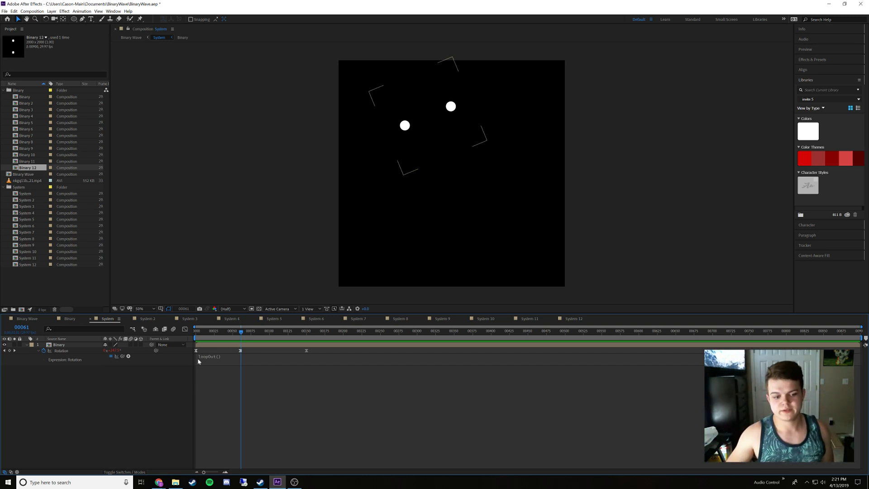
Look at the Downloads folder in File Explorer and return to After Effects
click(176, 481)
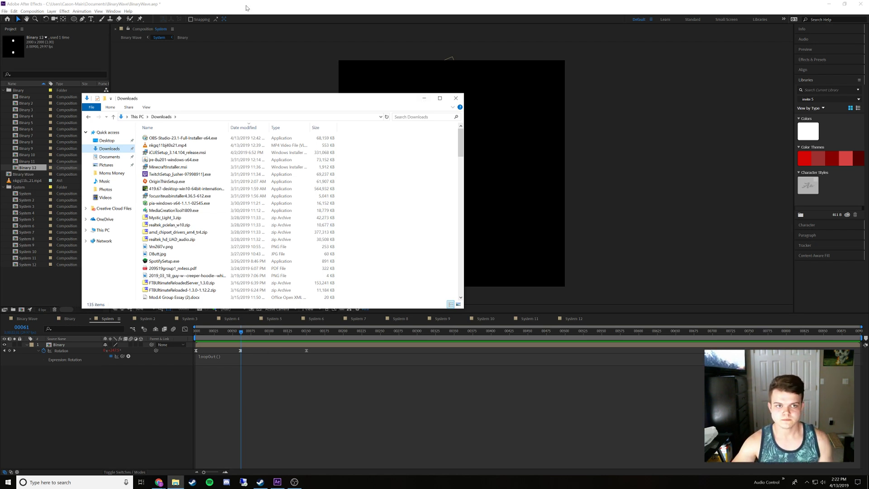
click(223, 388)
Check the Rotation keyframes at frames 60 and 150 and move the Binary layer's last keyframe to about frame 180
click(240, 332)
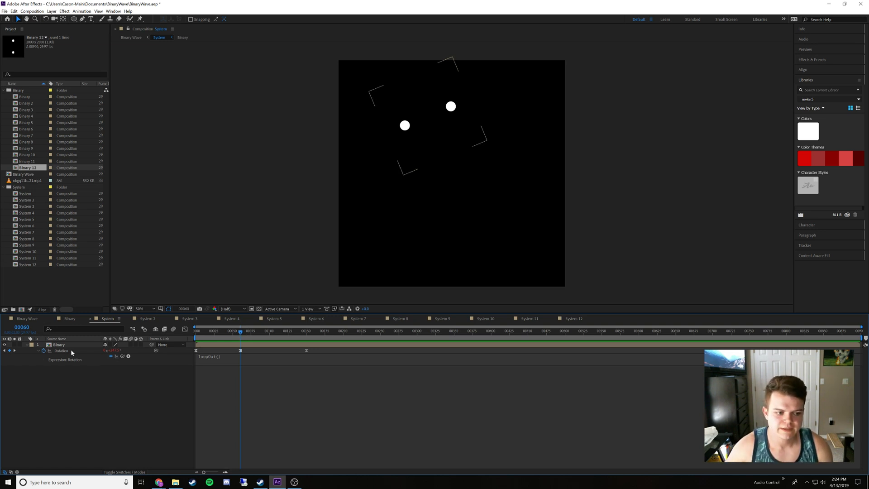
drag(240, 332, 305, 351)
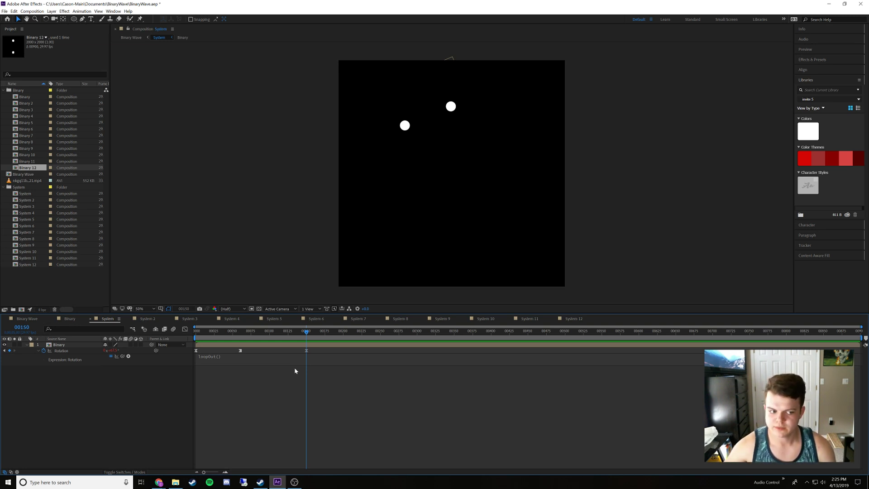
drag(316, 331, 193, 360)
click(315, 349)
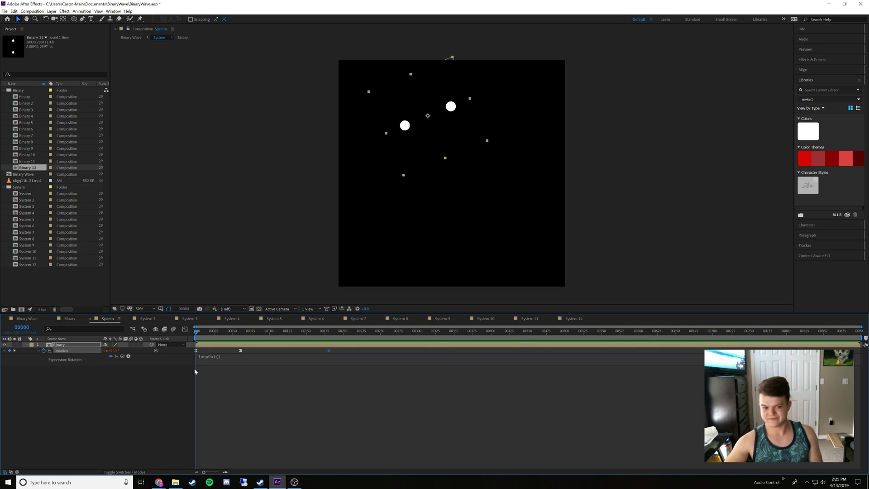
Copy the Binary layer's three Rotation keyframes in System and paste them onto the Binary layers of System 2 through System 6
drag(240, 341, 188, 356)
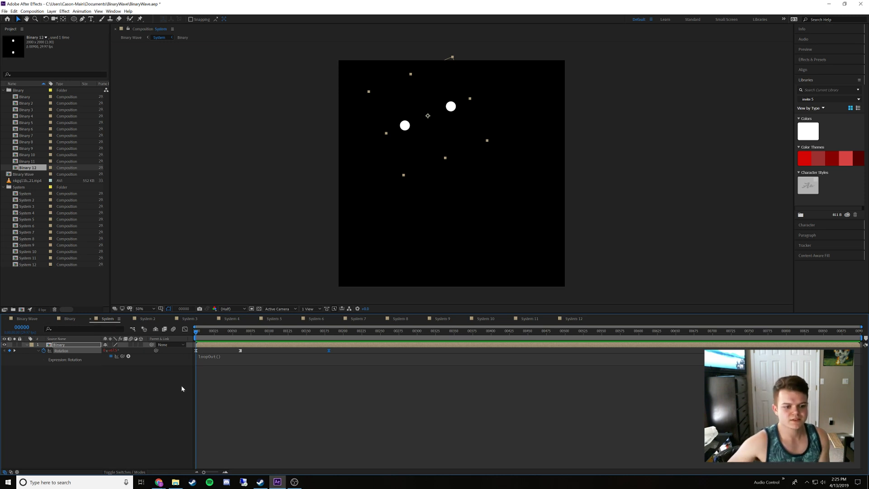
click(197, 381)
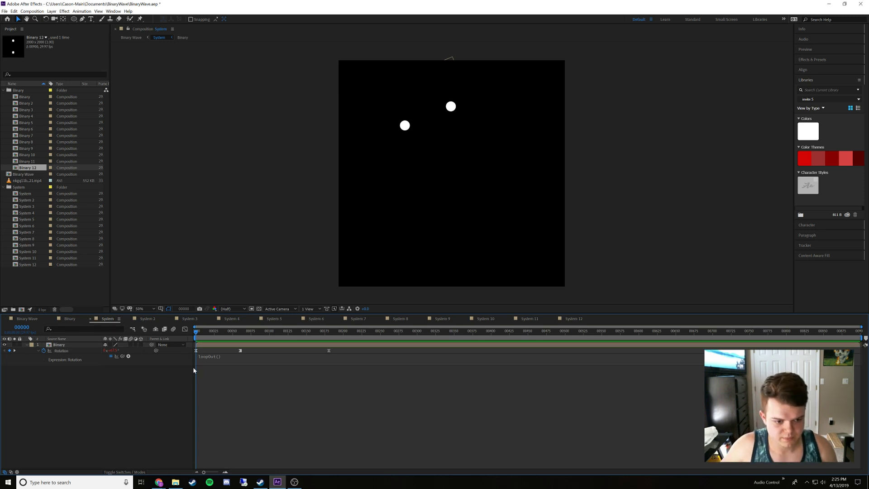
drag(197, 366, 342, 353)
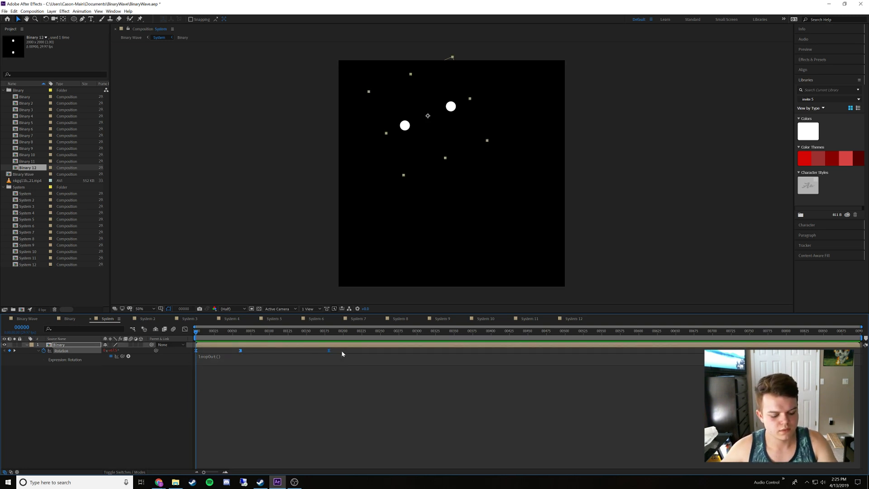
click(147, 319)
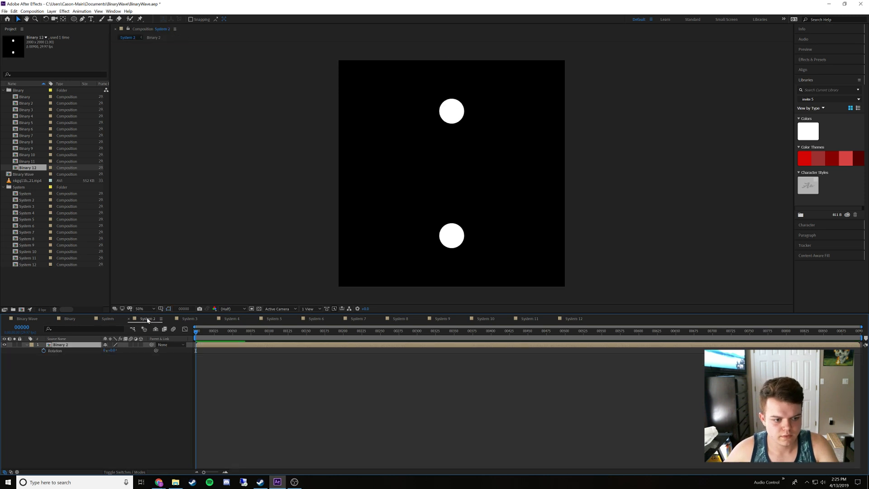
click(197, 320)
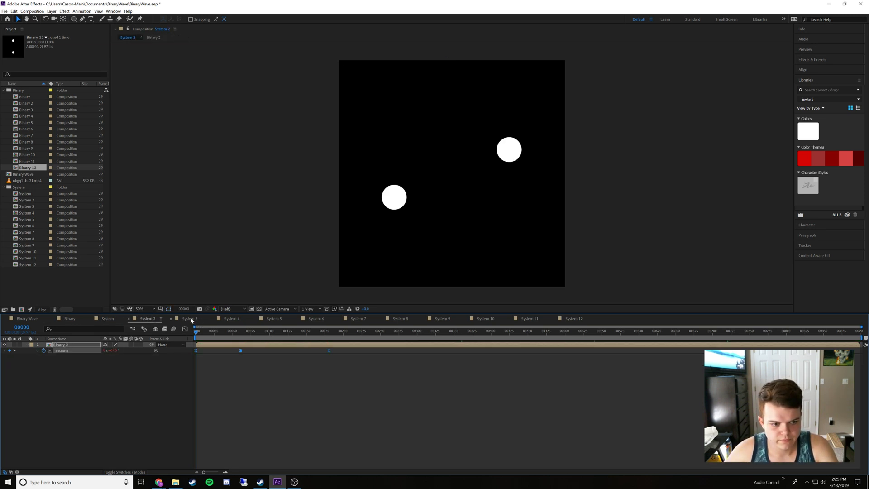
click(274, 319)
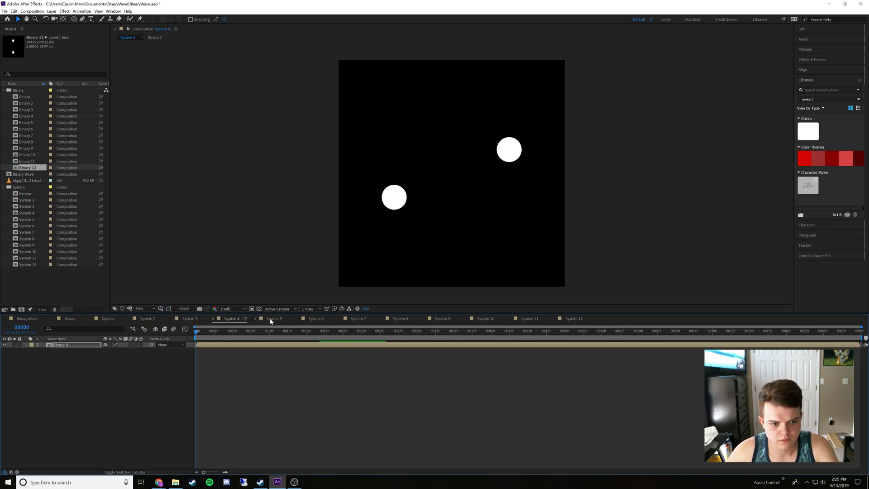
click(316, 319)
Paste the copied Rotation keyframes onto the Binary layers of System 7 through System 12
click(357, 319)
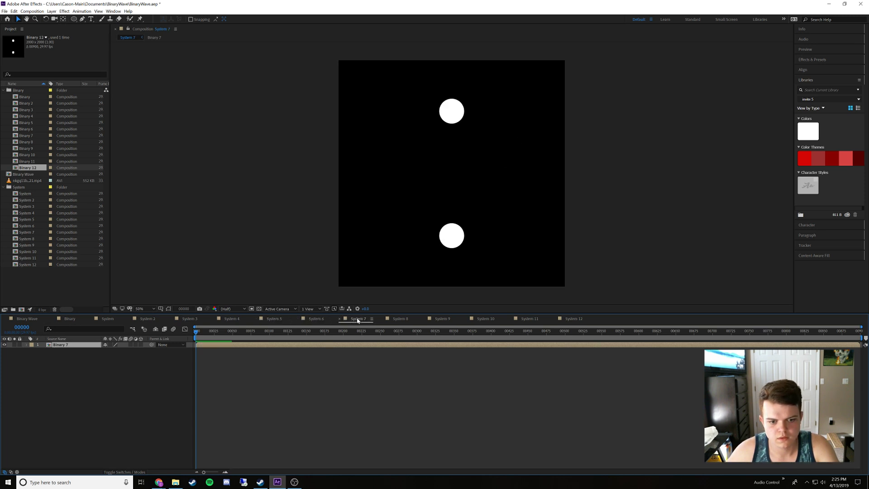
click(398, 319)
click(440, 319)
click(484, 319)
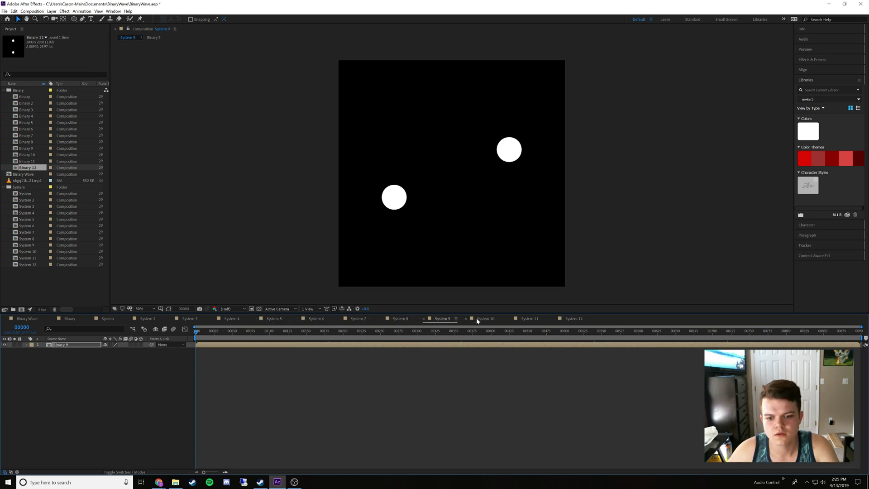
click(527, 319)
click(571, 319)
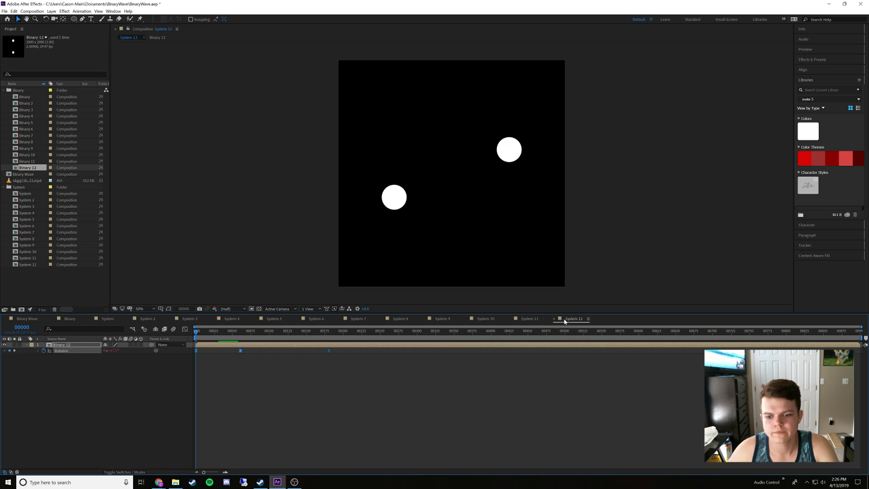
Add System 2, System 3 and System 4 to the Binary Wave composition as layers directly below System
click(27, 319)
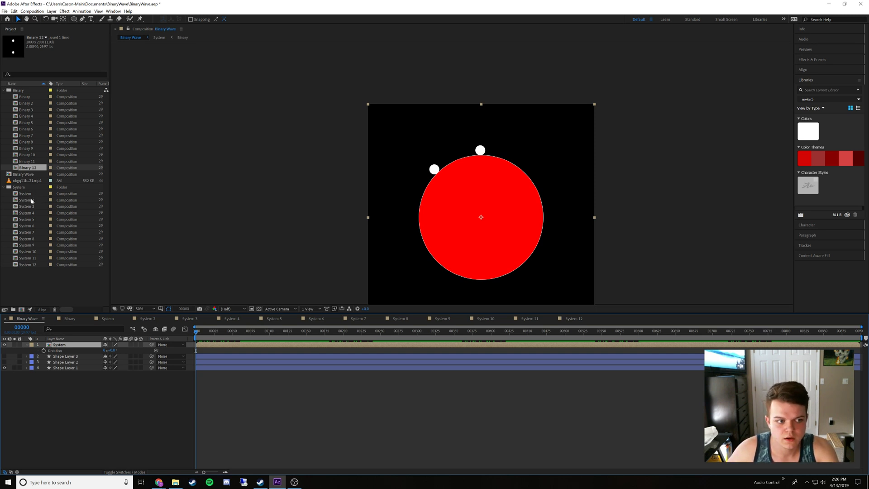
drag(31, 201, 53, 351)
drag(28, 207, 50, 360)
drag(27, 212, 58, 366)
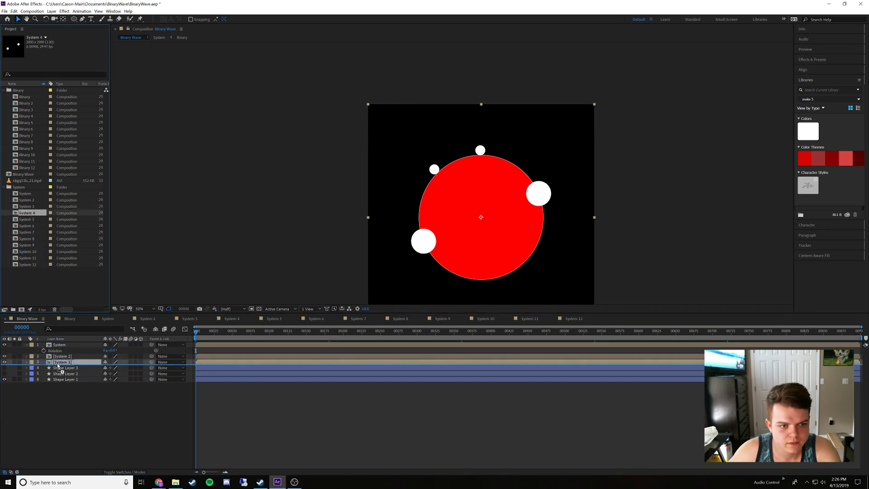
drag(58, 365, 59, 365)
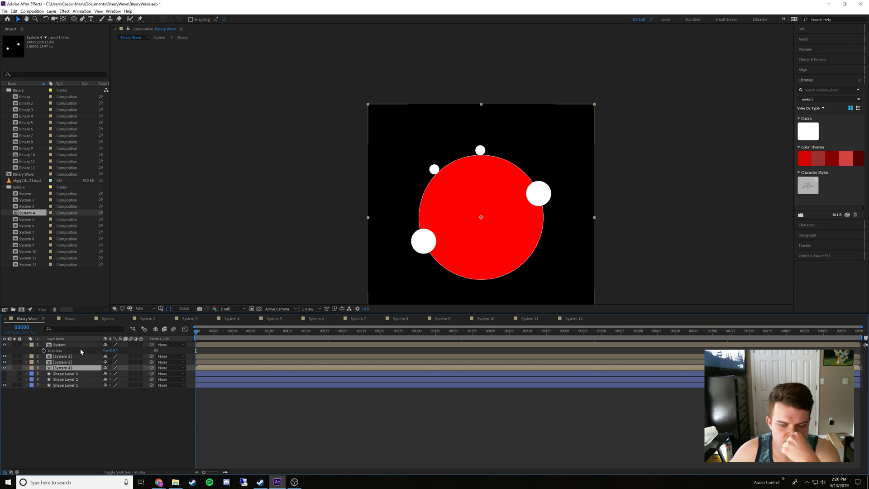
Reveal the System layer's Scale in Binary Wave and undo adding System 2, System 3 and System 4
click(77, 345)
key(s)
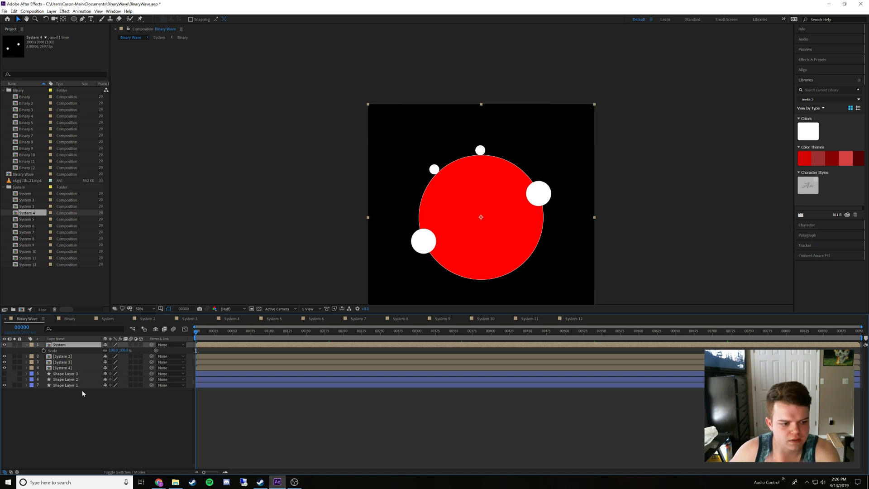
key(ctrl+z)
key(ctrl+z)
key(ctrl+z)
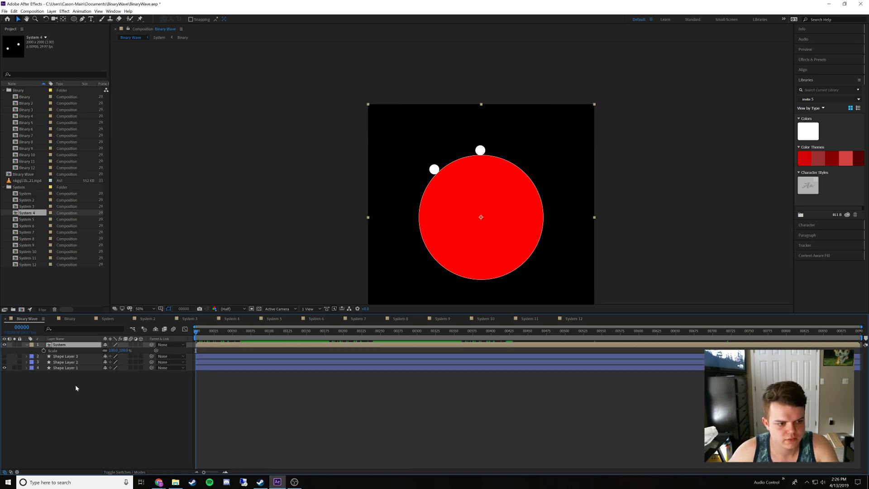
Compare the dot placement and layers of the Binary and System compositions with System 2, System 3 and System 4
click(71, 318)
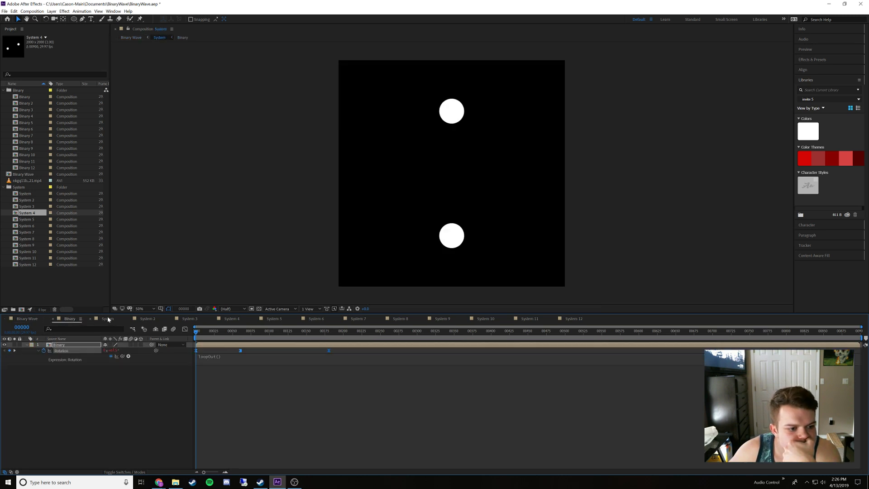
click(107, 318)
click(147, 319)
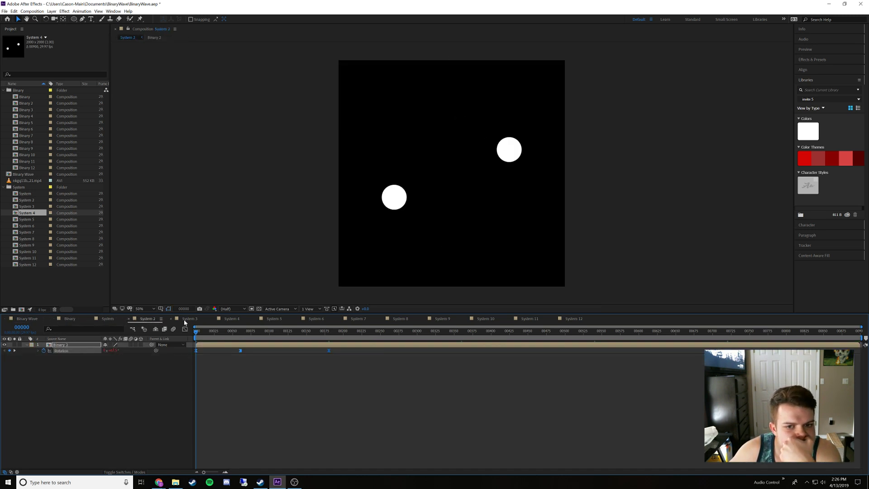
click(116, 321)
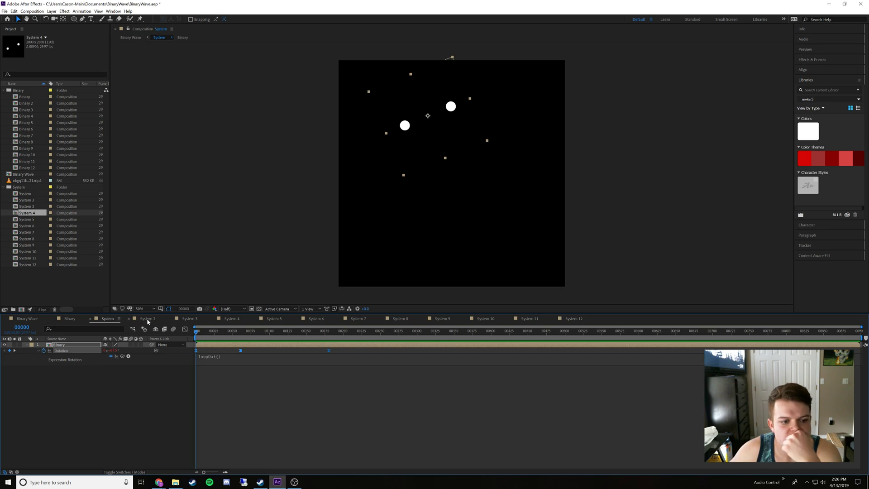
click(147, 318)
click(186, 319)
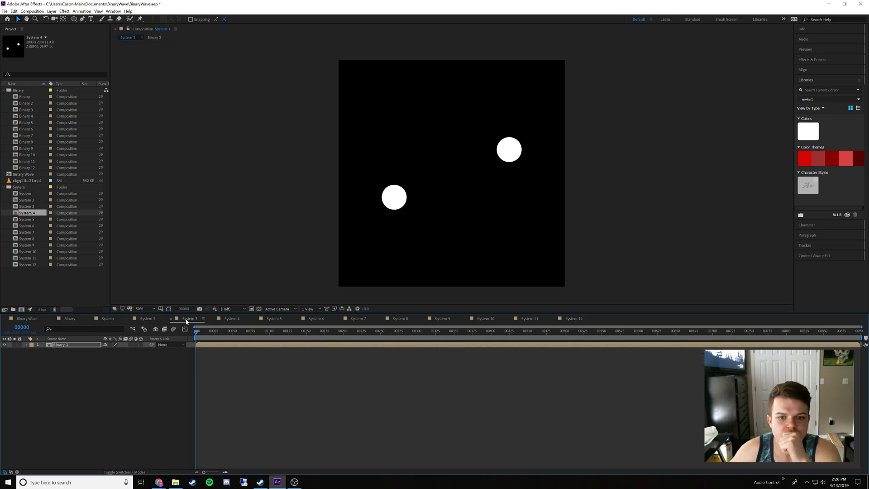
click(227, 320)
click(145, 321)
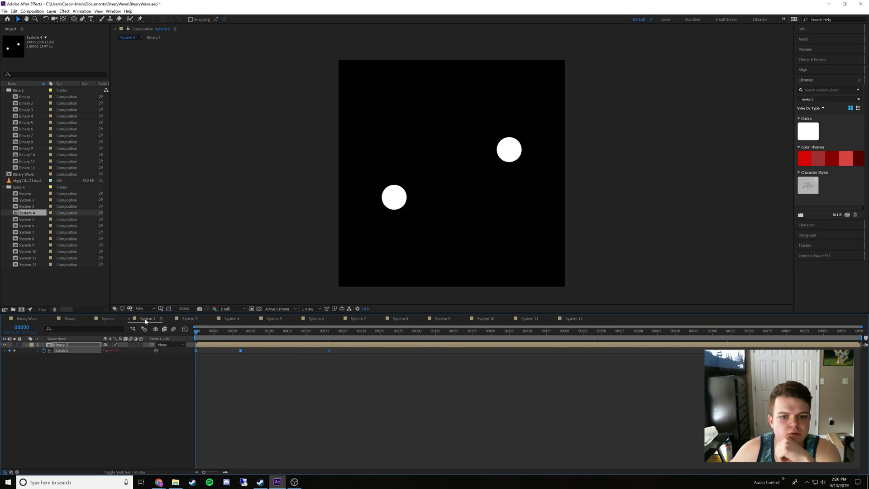
click(107, 319)
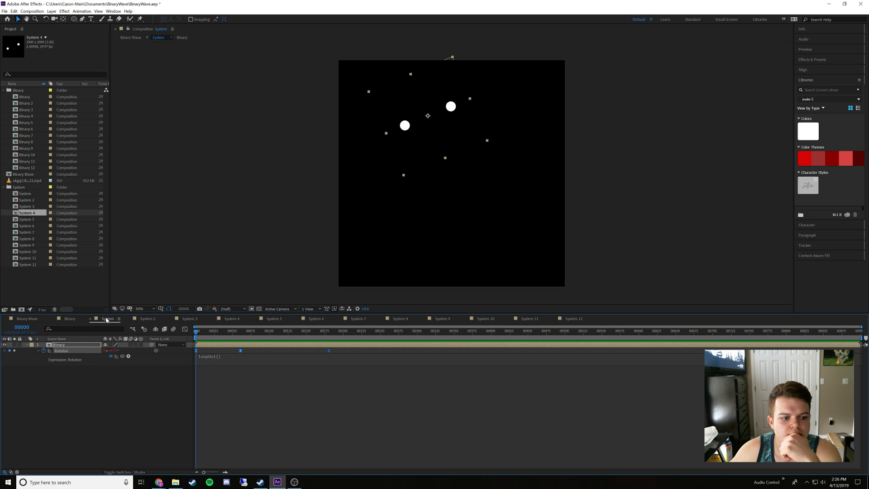
Reveal the Binary layer's Position and Scale in the System composition
click(99, 390)
drag(97, 390, 69, 347)
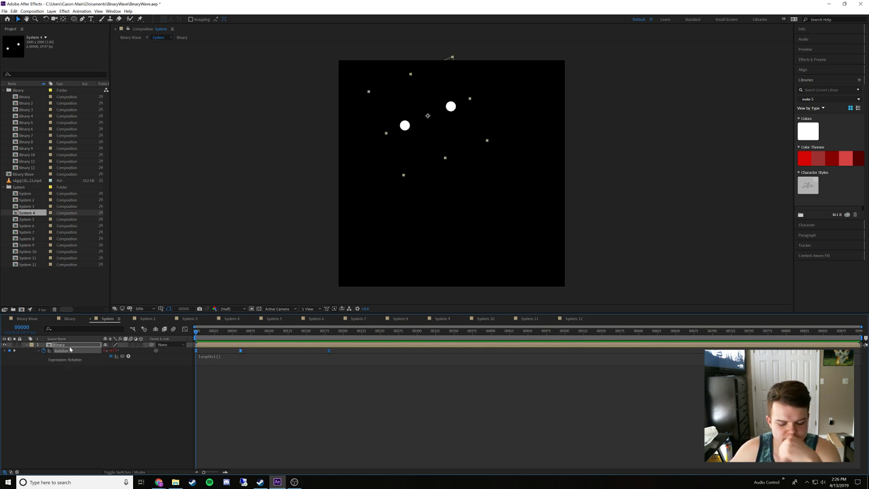
key(p)
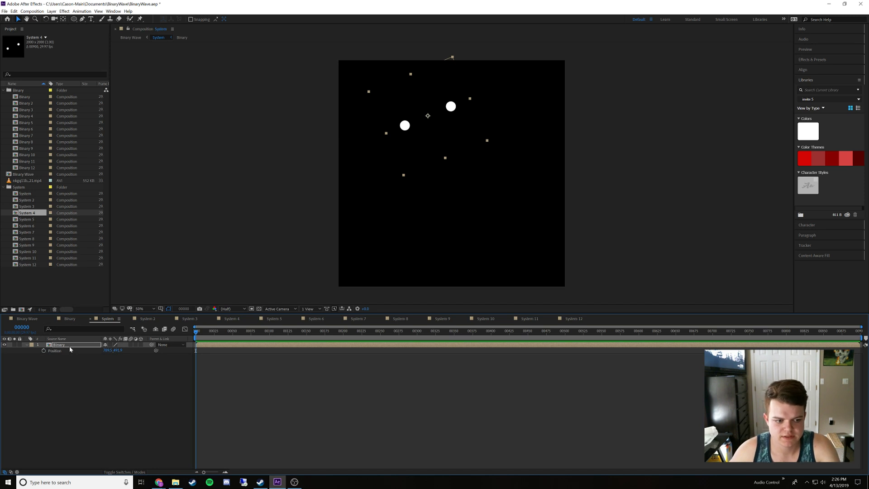
key(shift+s)
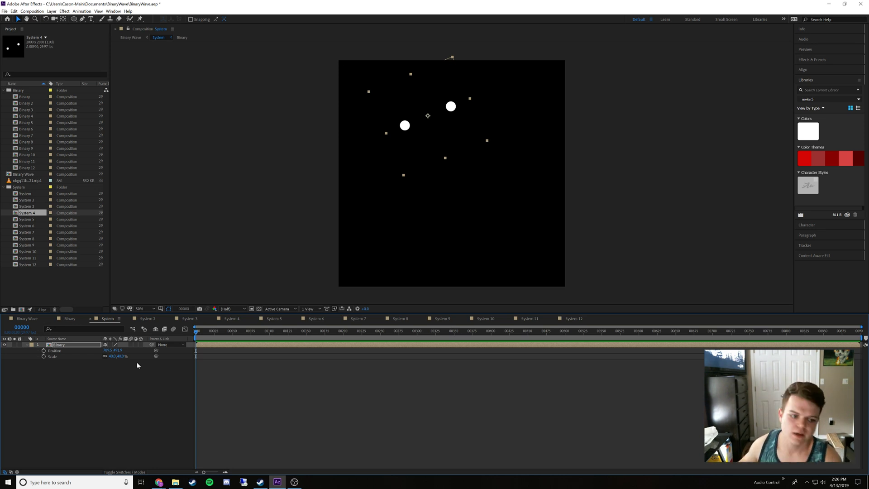
In System 2, reveal the Binary 2 layer's Position and Scale and set its Scale to 40%
click(148, 318)
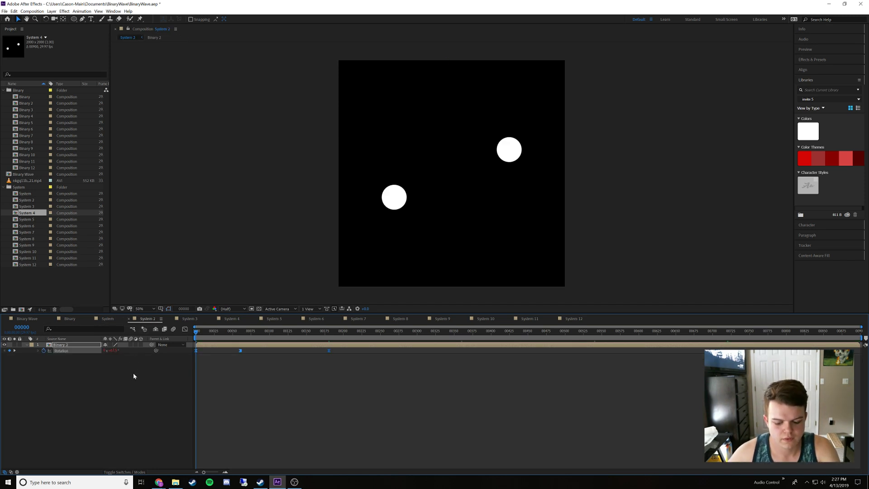
key(shift+p)
key(shift+s)
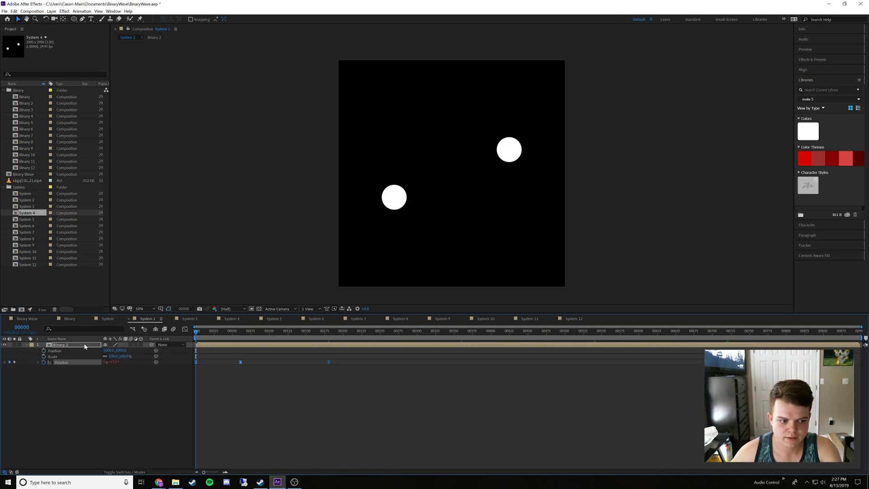
click(113, 356)
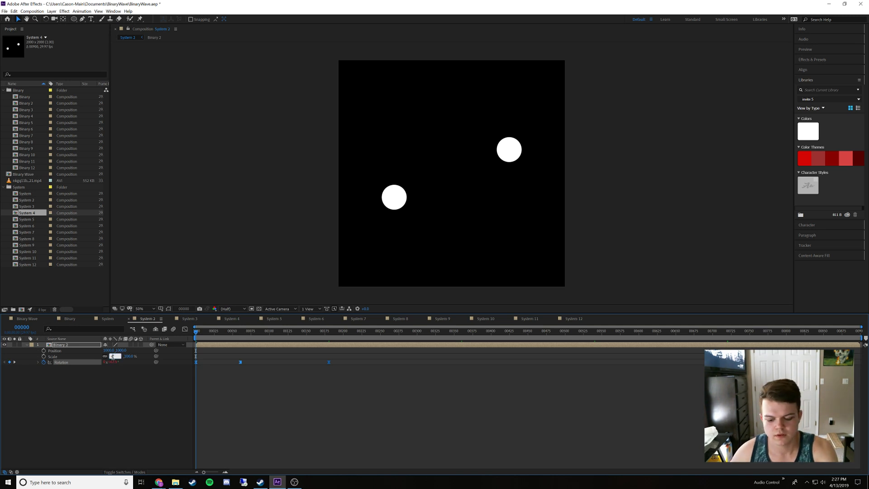
key(Return)
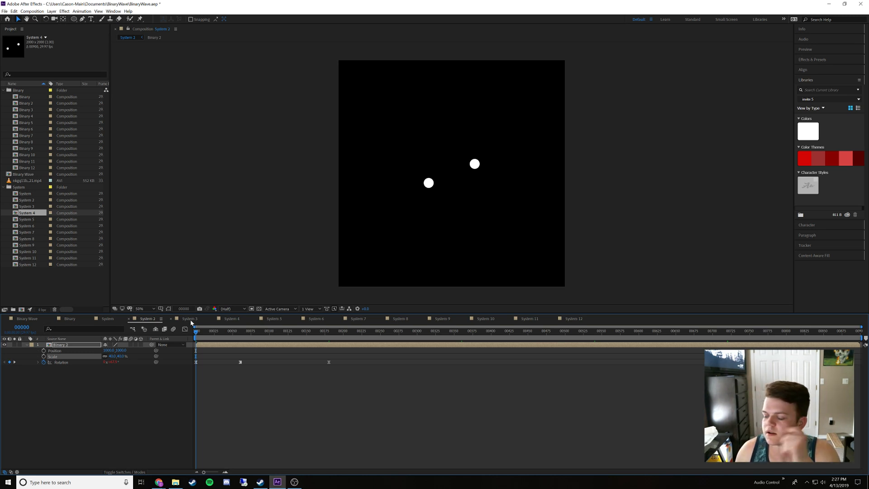
click(113, 356)
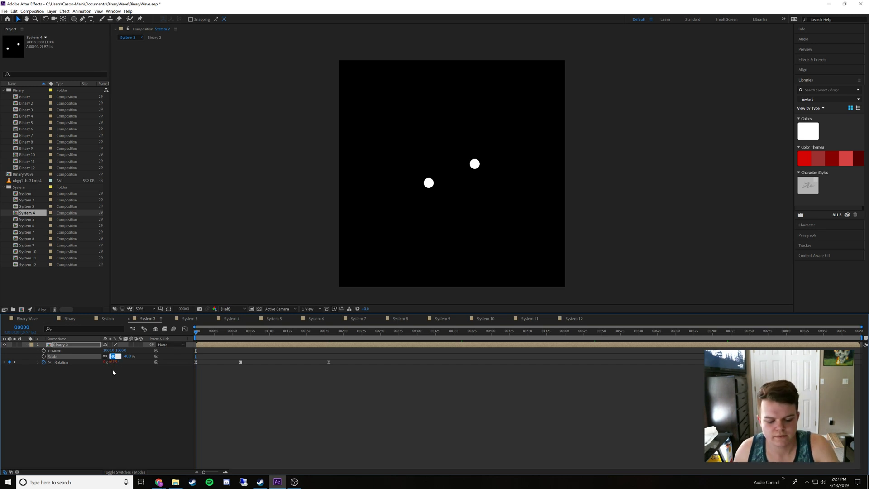
click(119, 381)
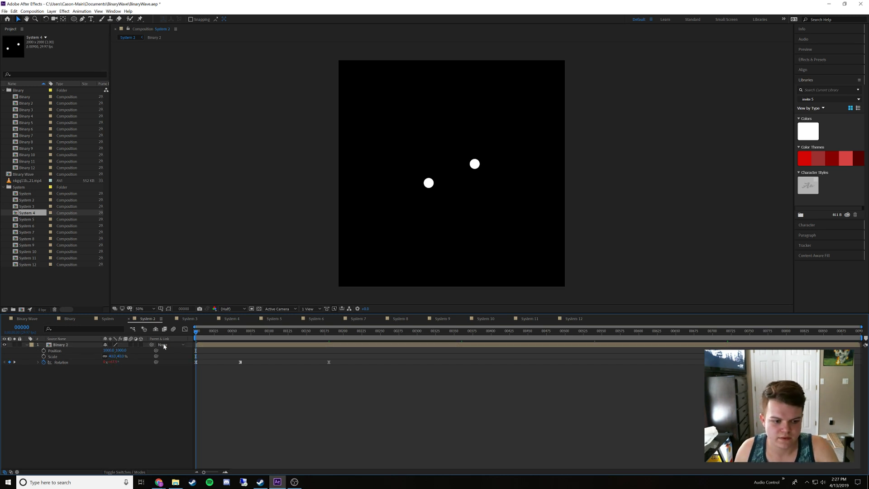
Set the Binary 3 layer's Scale to 40% in the System 3 composition
click(189, 319)
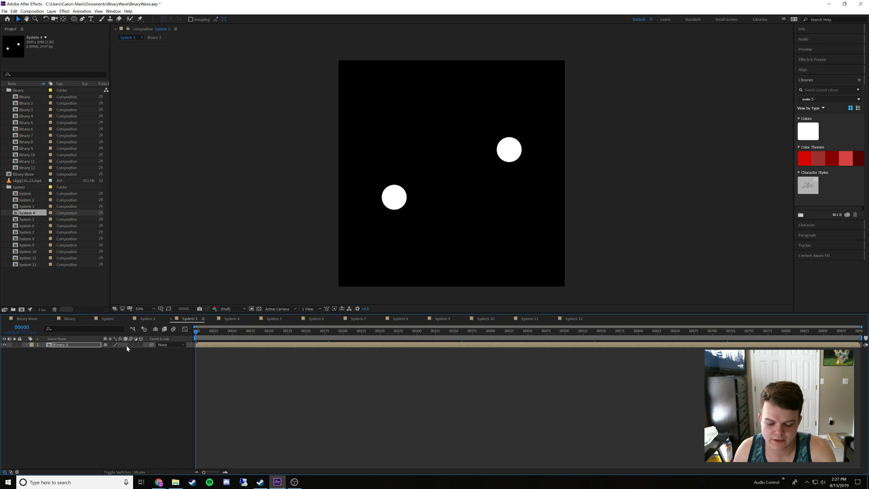
text(s)
text(40)
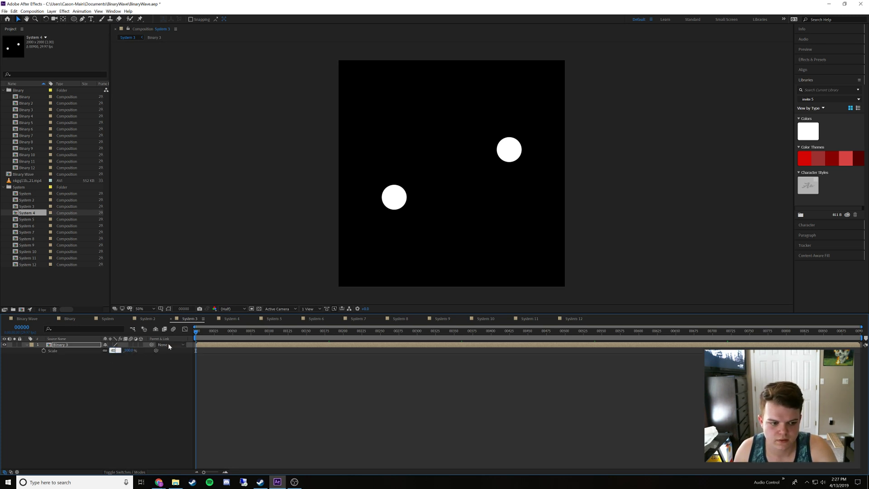
key(Return)
Set the Binary 4 layer's Scale to 40% in the System 4 composition
click(232, 319)
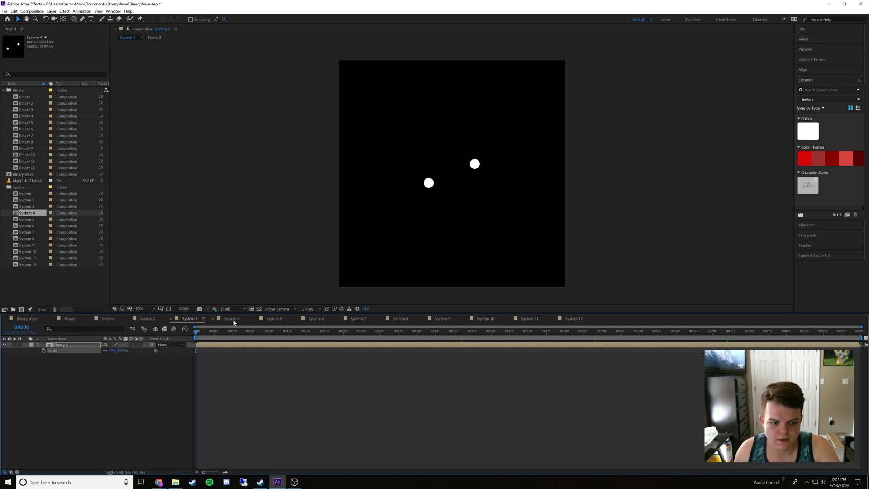
key(s)
click(113, 350)
text(40)
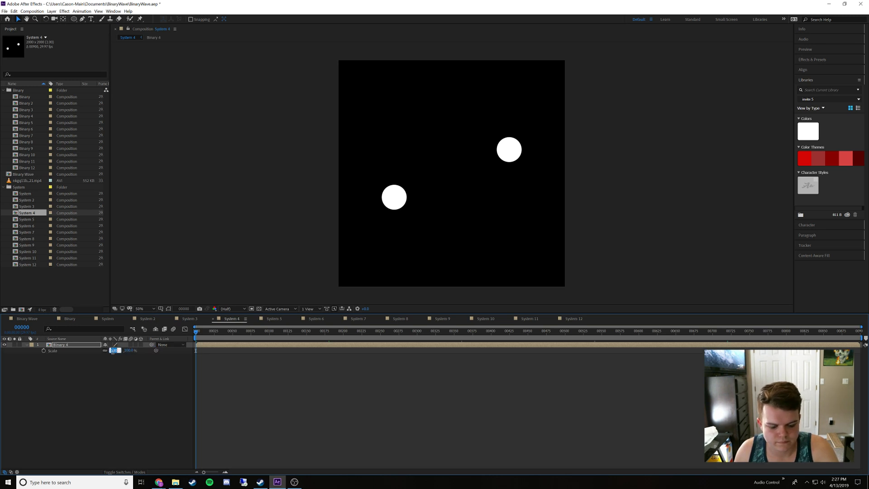
click(121, 377)
Set the Binary 5 layer's Scale to 40% in the System 5 composition
click(272, 319)
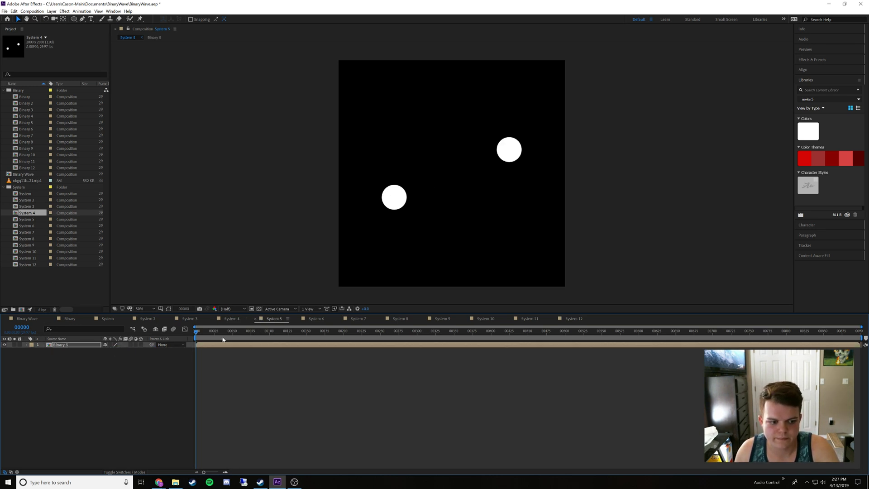
key(s)
click(113, 350)
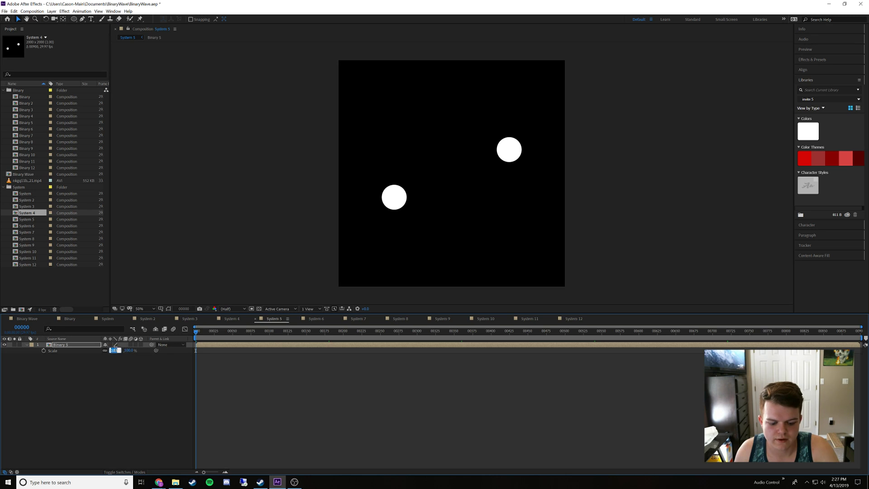
text(40)
click(120, 377)
Set the Binary 6 layer's Scale to 40% in the System 6 composition
click(312, 318)
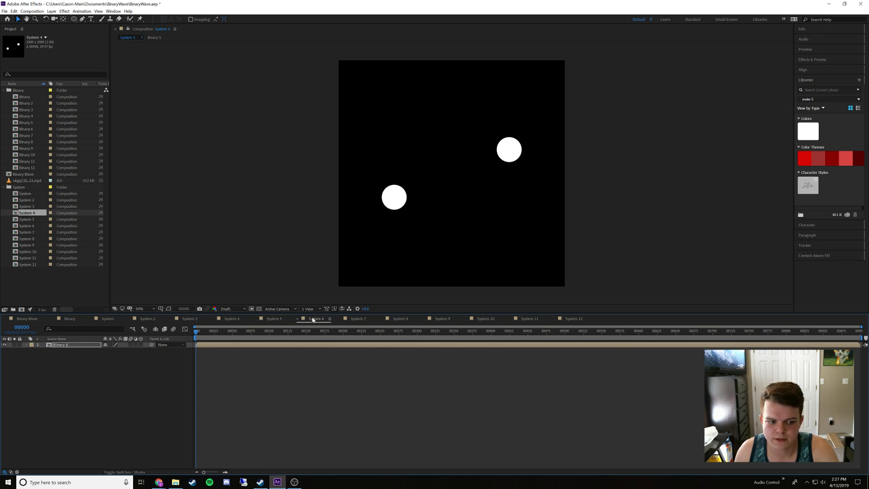
key(s)
click(113, 350)
text(40)
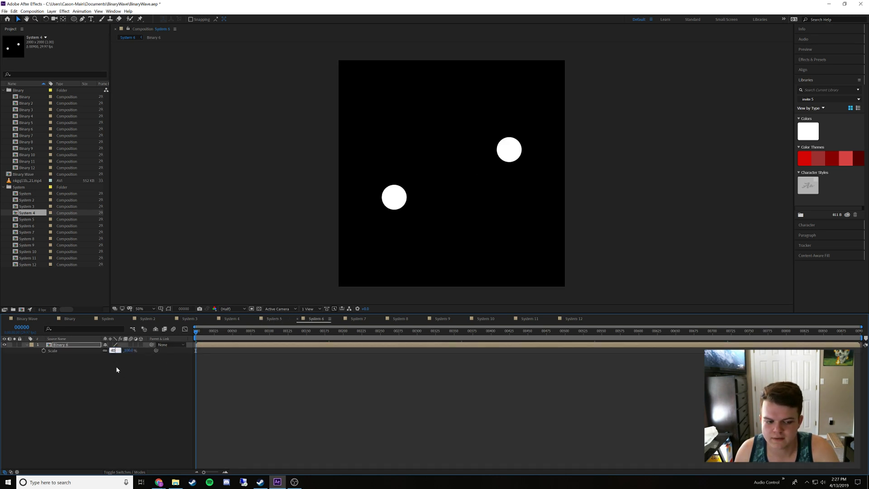
click(116, 368)
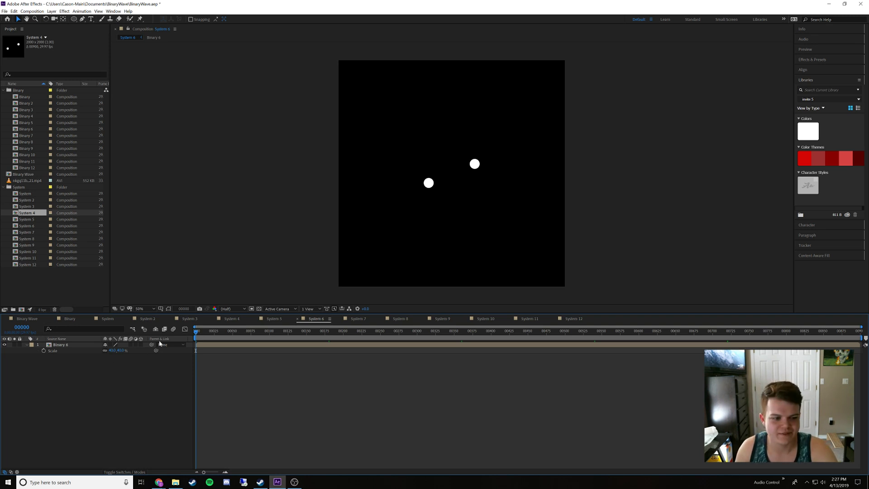
Set the Binary 7 layer's Scale to 40% in the System 7 composition
click(358, 319)
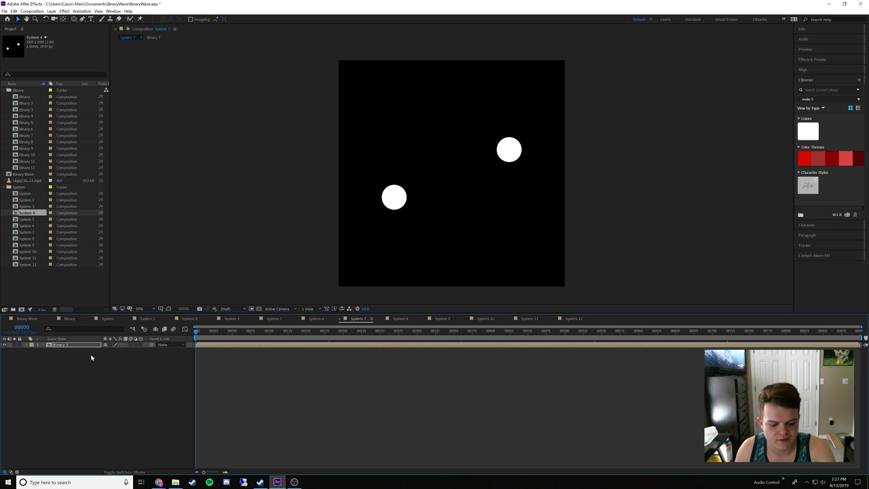
text(40)
click(116, 370)
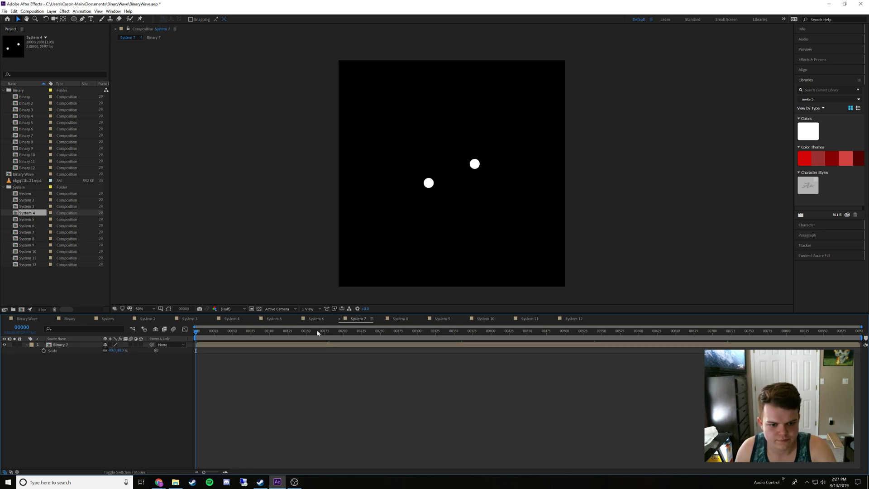
Set the Binary 8 layer's Scale to 40% in the System 8 composition
click(393, 321)
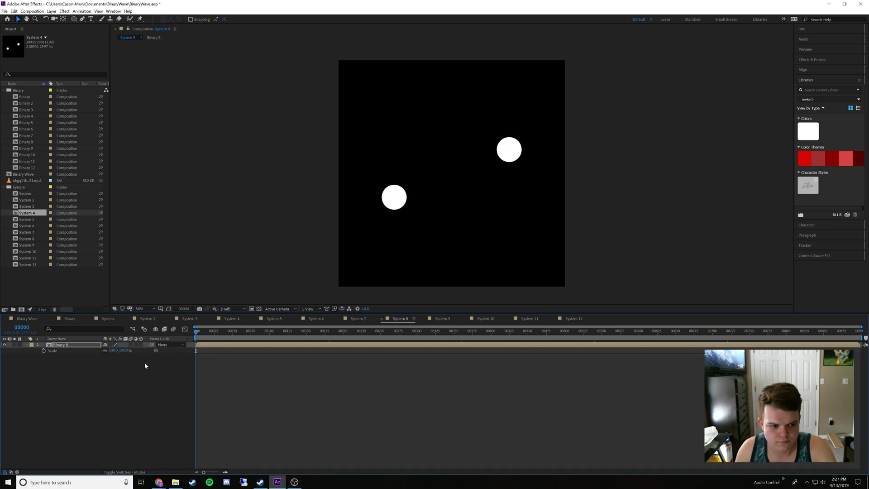
click(113, 350)
text(40)
click(128, 374)
Set the Binary 9 layer's Scale to 40% in the System 9 composition
click(443, 319)
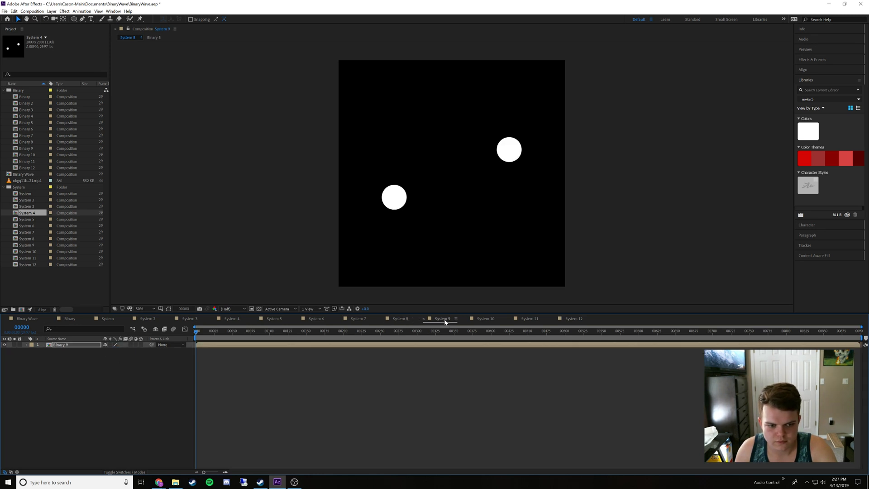
key(s)
click(113, 351)
text(40)
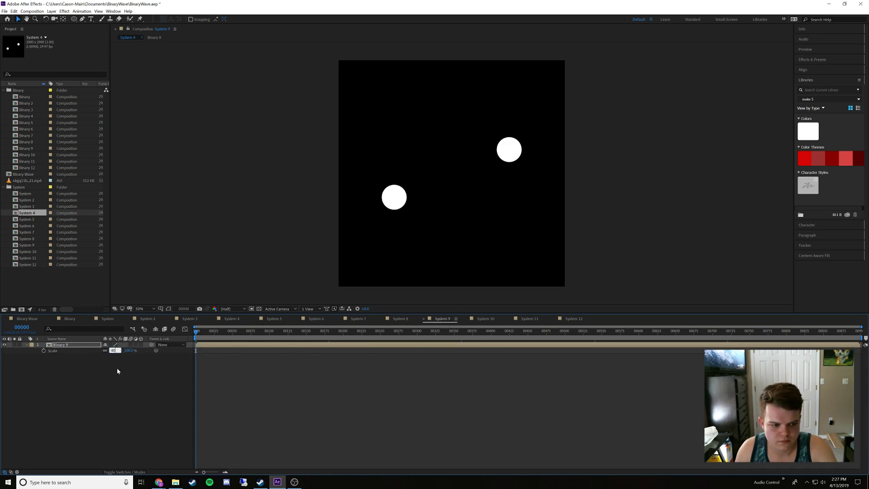
click(119, 372)
Set the Binary 10 layer's Scale to 40% in the System 10 composition
click(485, 320)
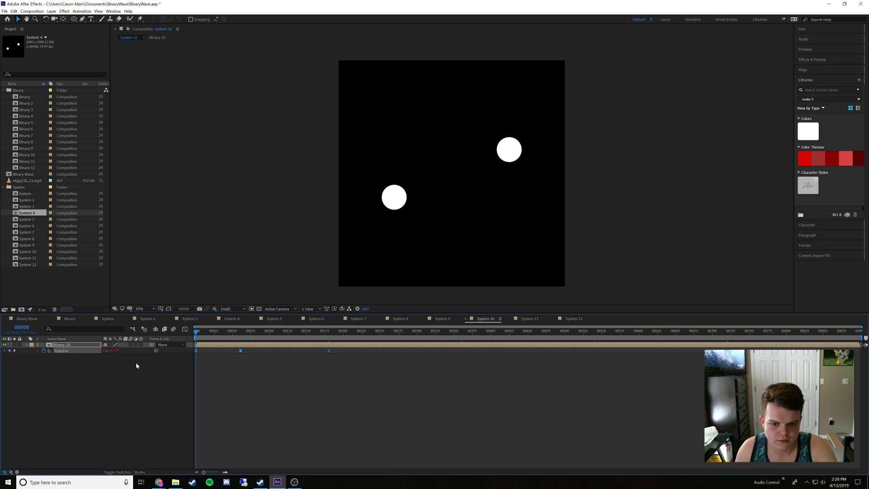
key(s)
click(114, 351)
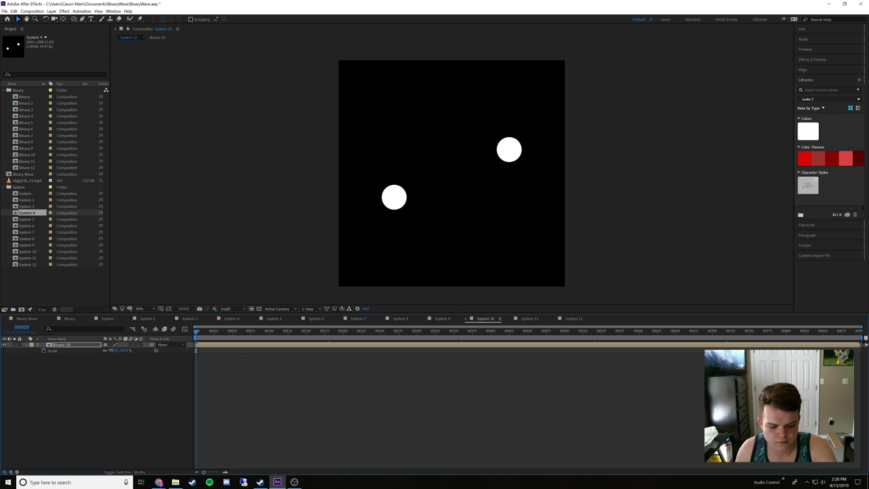
click(123, 373)
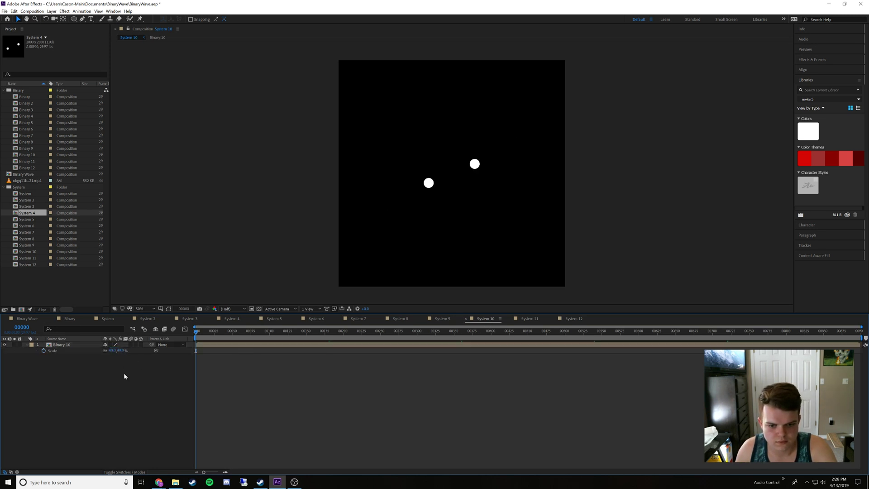
Set the Binary 11 layer's Scale to 40% in the System 11 composition
click(529, 319)
key(s)
click(112, 351)
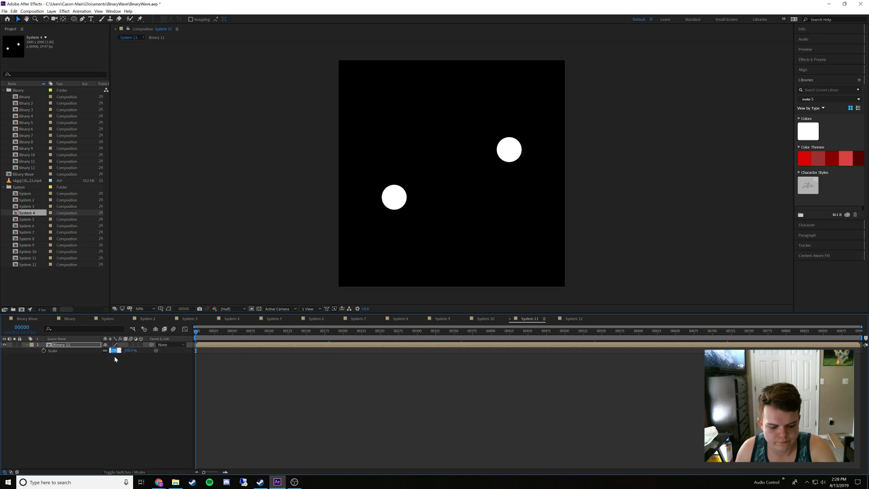
text(40)
click(259, 357)
Set the Binary 12 layer's Scale to 40% in the System 12 composition
click(573, 319)
key(s)
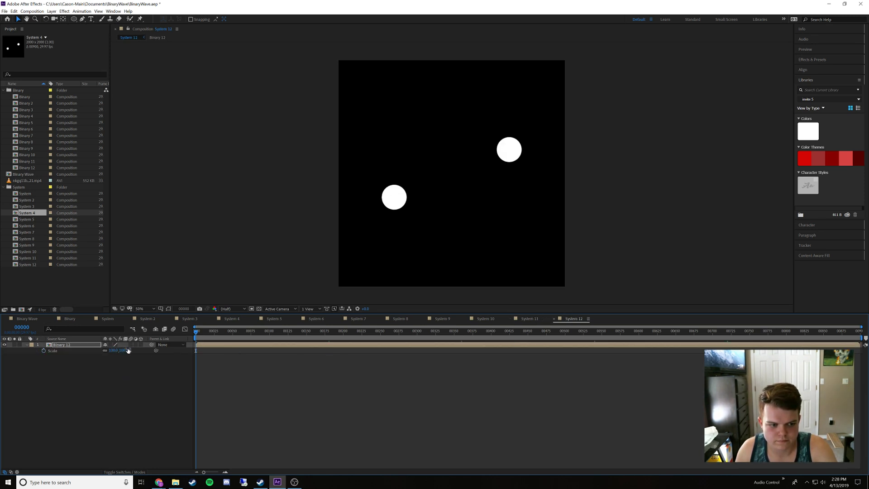
click(115, 350)
text(40)
click(146, 363)
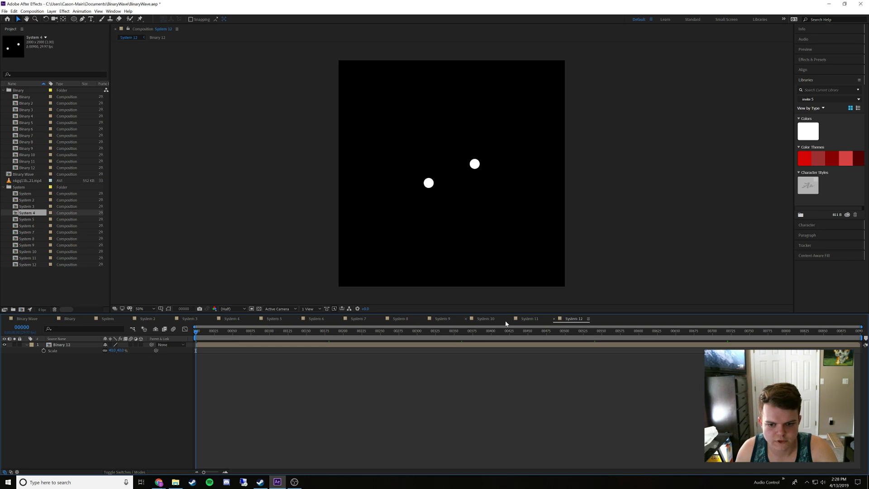
Copy the Binary layer's X Position in the System composition and paste it as the Binary 2 layer's X Position in System 2
click(106, 318)
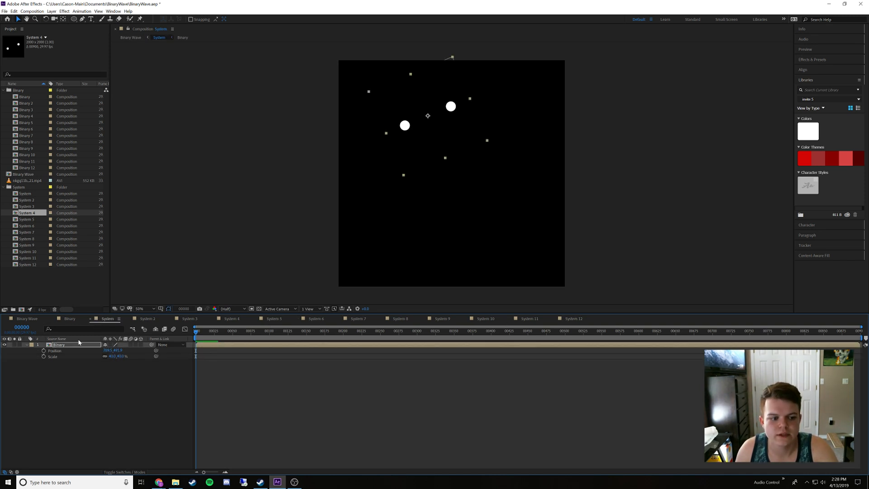
click(75, 345)
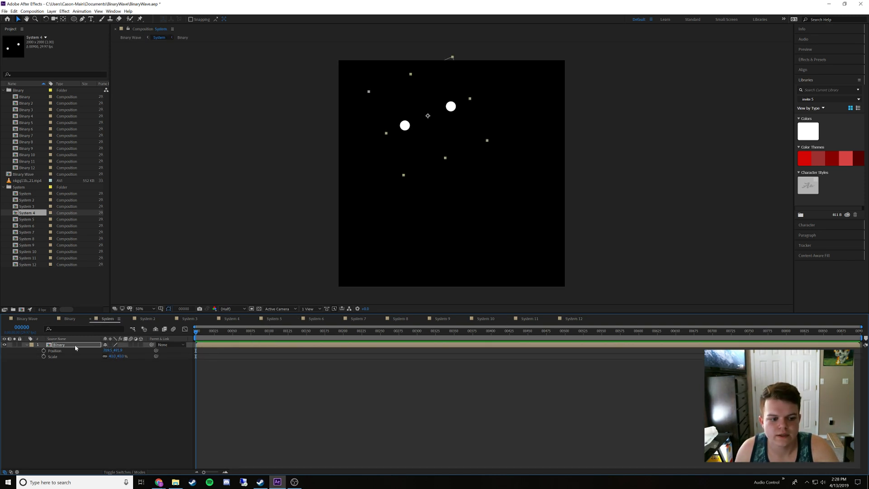
click(110, 350)
key(ctrl+c)
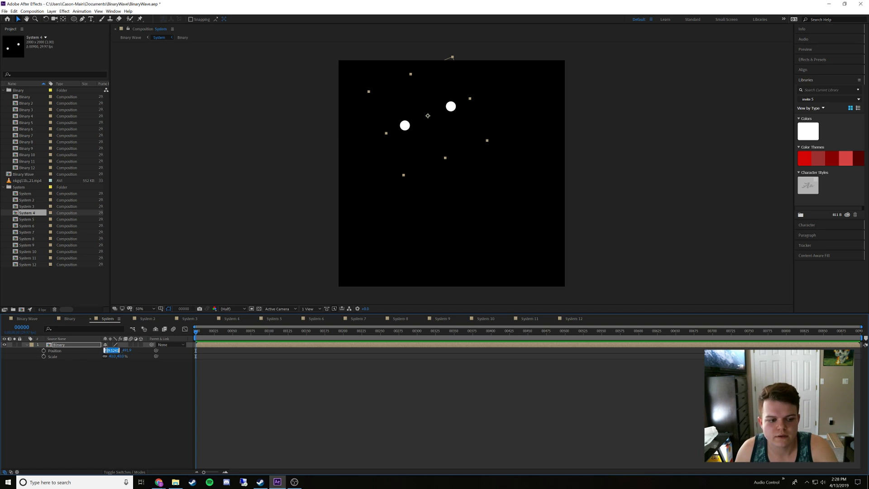
click(116, 390)
click(147, 319)
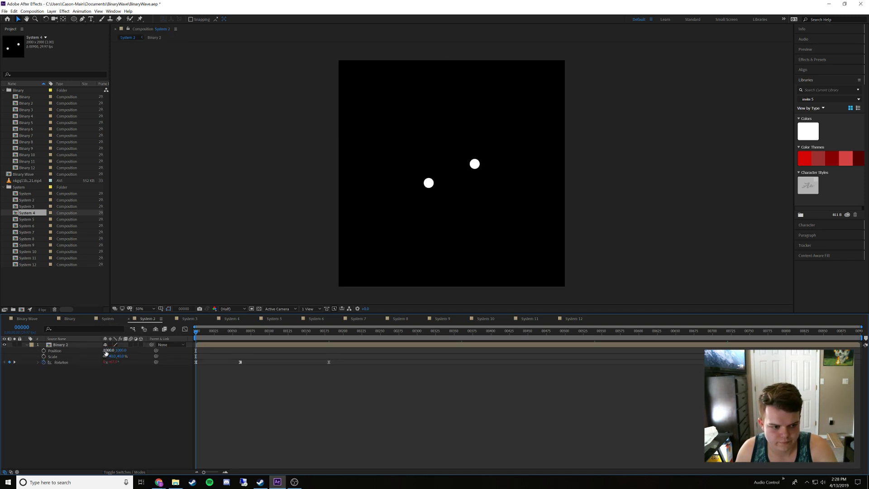
click(107, 351)
key(ctrl+v)
click(108, 383)
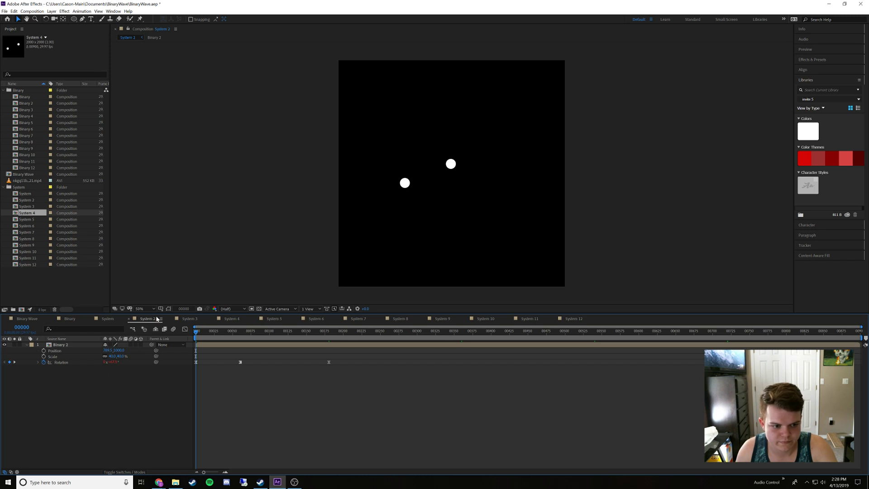
Reveal the Binary layer's Position property in each composition from System 3 through System 12
click(180, 319)
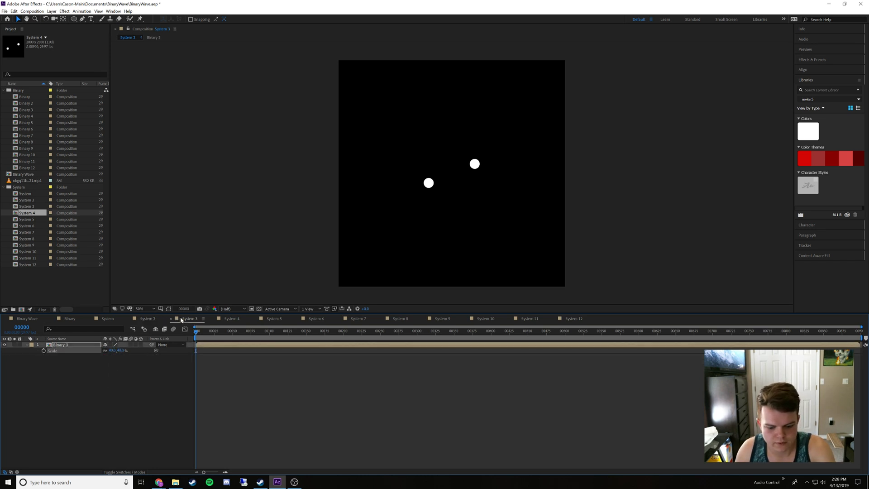
click(230, 320)
click(270, 319)
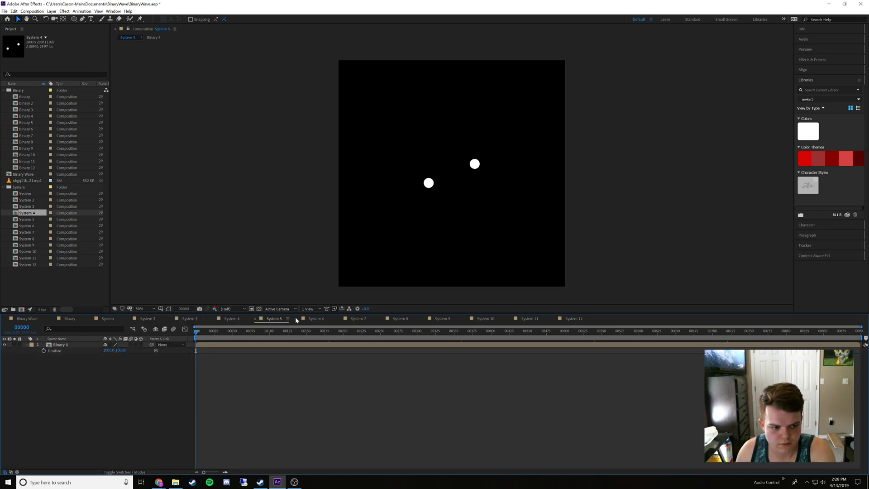
click(316, 319)
click(359, 319)
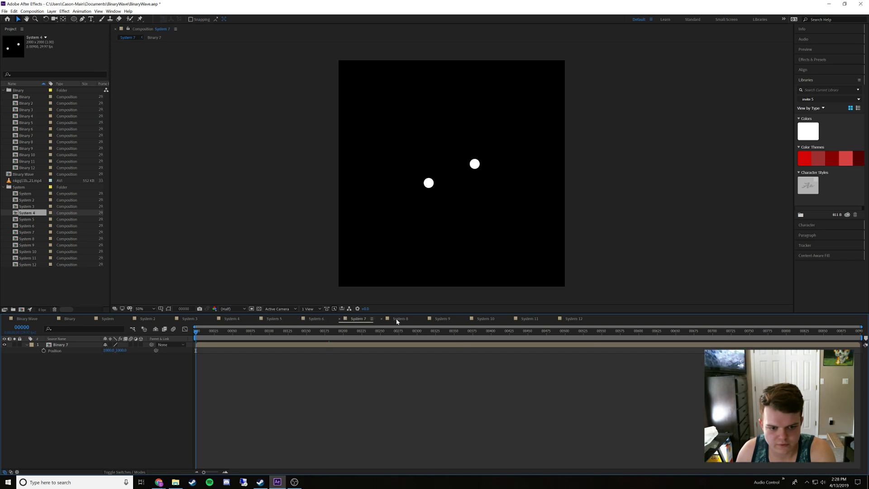
click(399, 320)
click(444, 319)
click(486, 319)
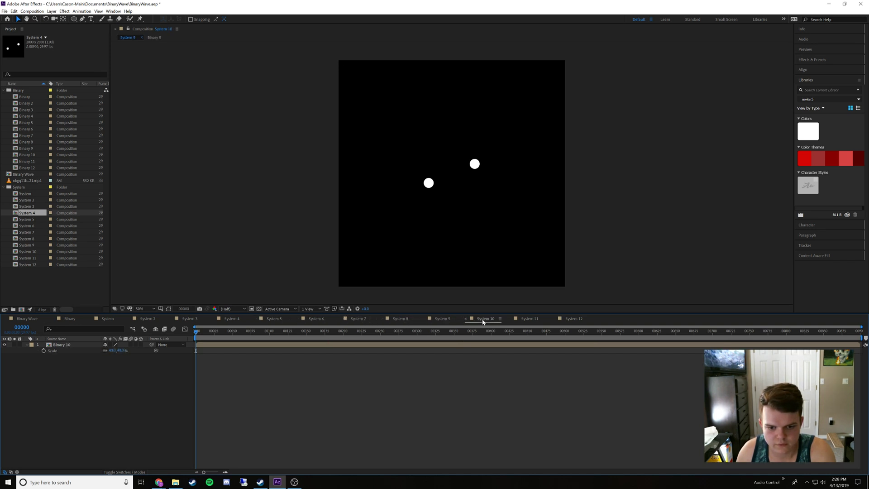
click(528, 319)
click(565, 320)
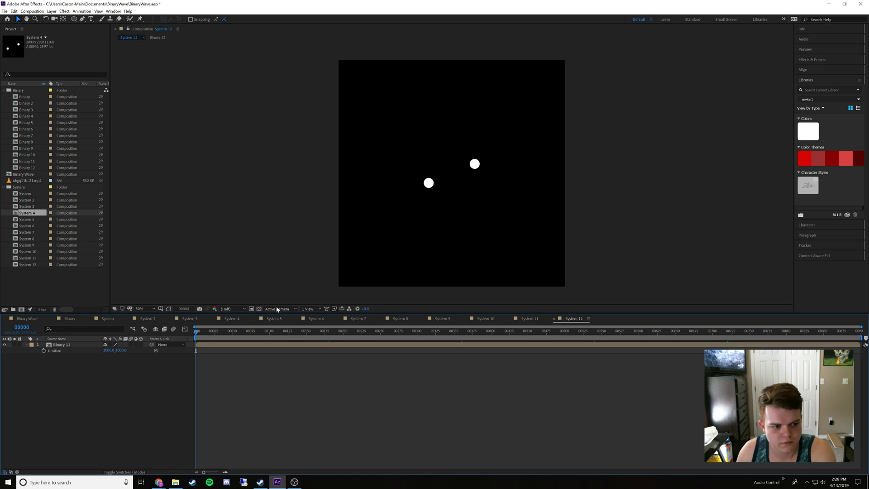
Paste the copied X Position into the Binary 3 layer in the System 3 composition
click(148, 319)
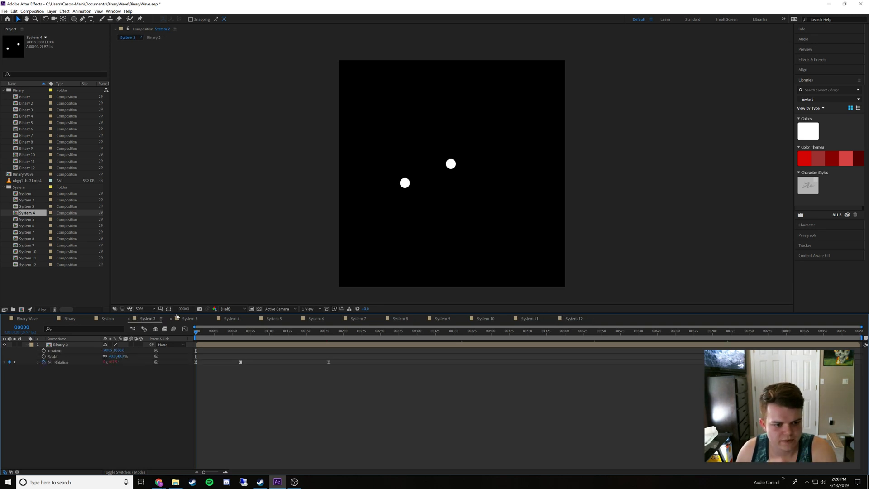
click(189, 319)
click(109, 351)
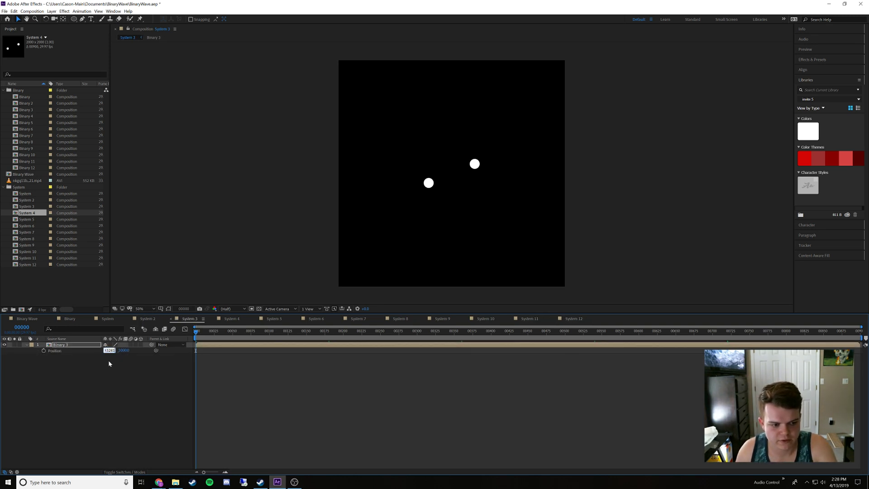
text(900)
click(109, 363)
Set the Binary 4 layer's X Position to the copied 789.5 in the System 4 composition
click(230, 319)
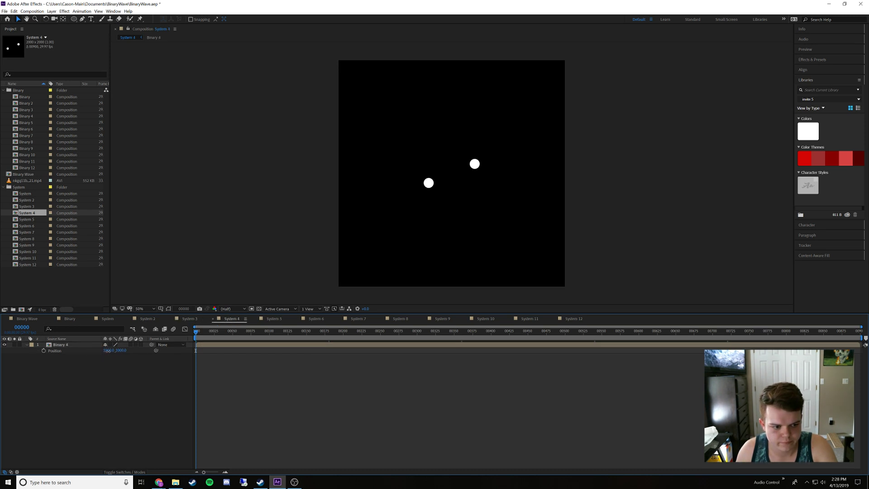
text(789.5)
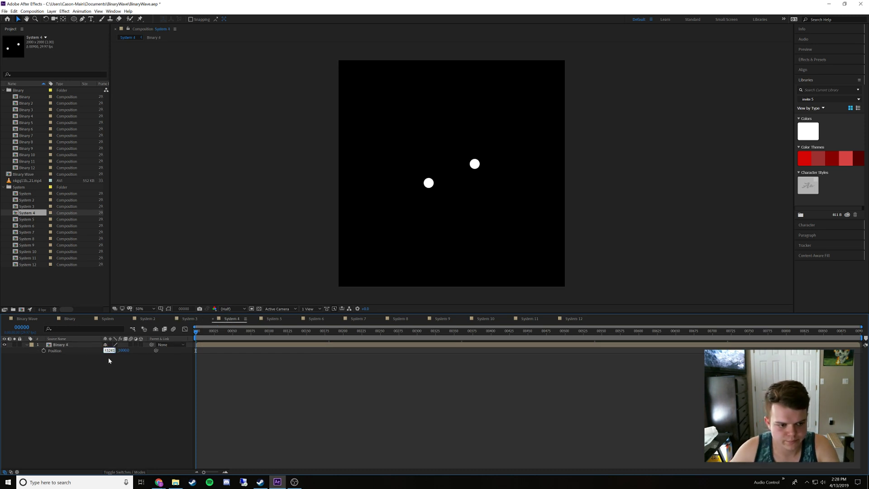
click(109, 360)
Apply the copied X Position to the Binary 5, Binary 6 and Binary 7 layers in System 5, System 6 and System 7
click(271, 320)
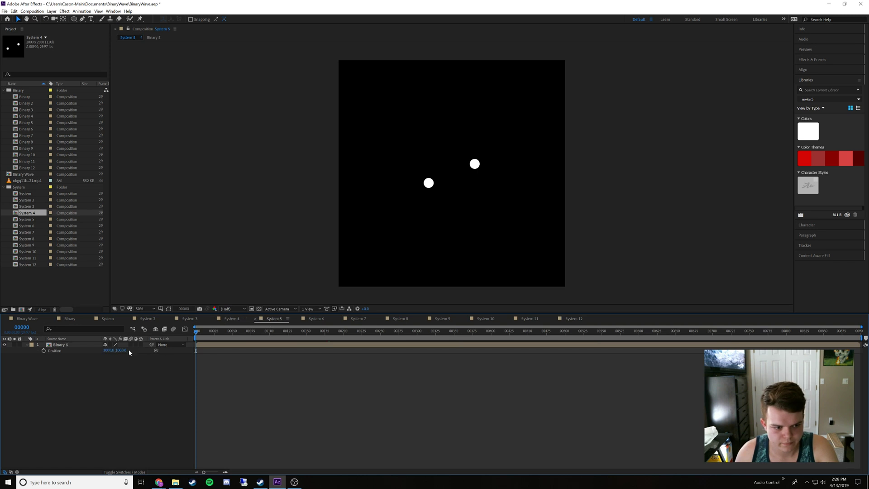
click(317, 319)
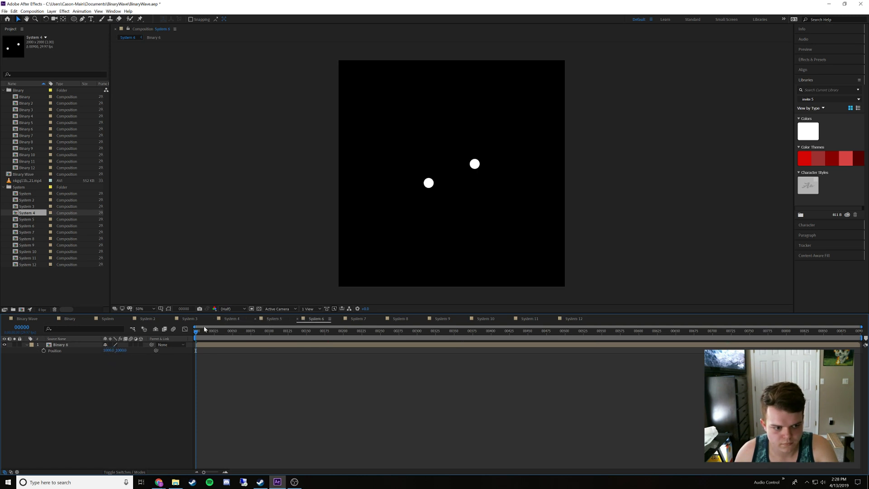
click(359, 319)
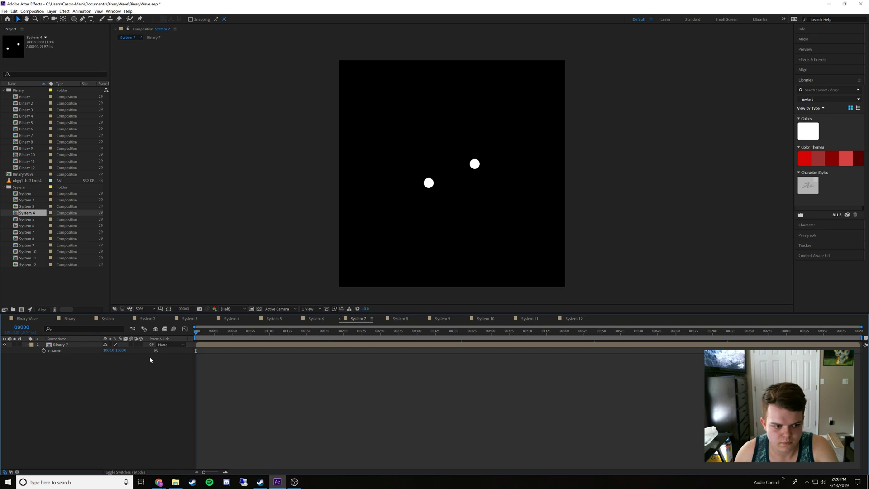
Set the X Position to the copied 789.5 for the Binary 8 layer in System 8 and the Binary 9 layer in System 9
click(405, 320)
click(109, 350)
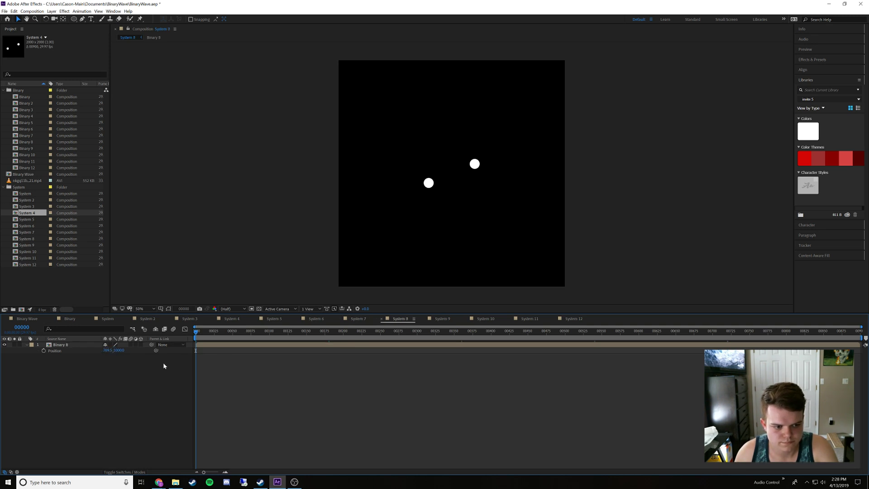
click(439, 319)
click(109, 350)
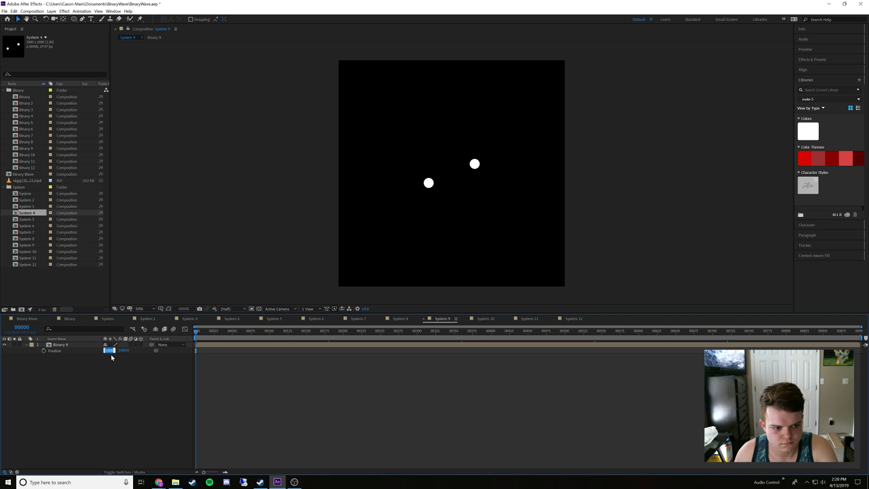
text(789.5)
key(Return)
Paste the copied X Position into the Binary 10, Binary 11 and Binary 12 layers in System 10, System 11 and System 12
click(481, 320)
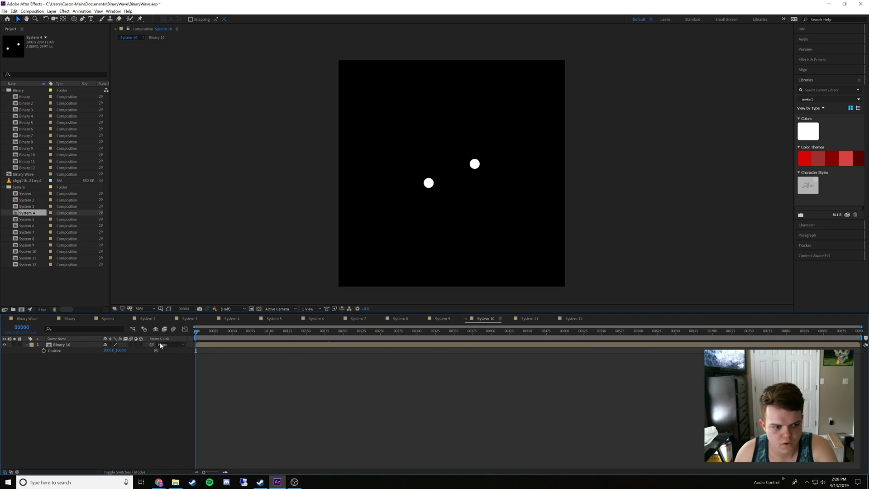
click(108, 350)
text(789.5)
click(110, 367)
click(528, 319)
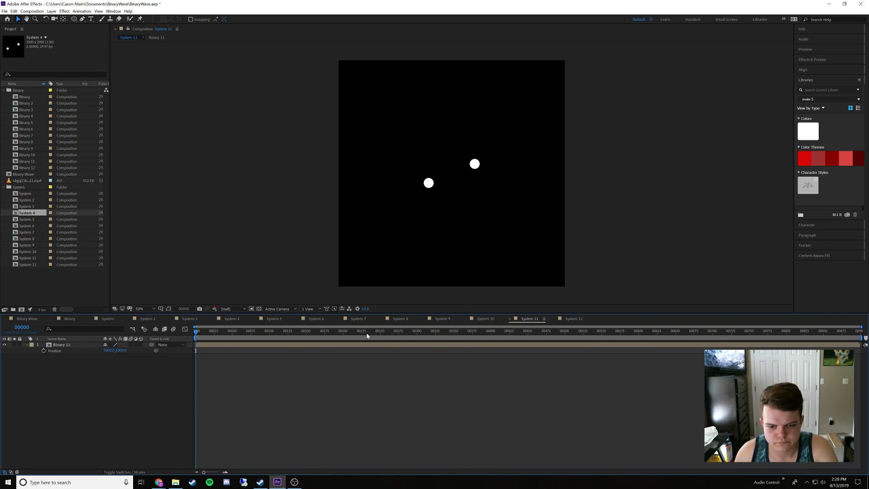
click(108, 351)
text(789.5)
key(Return)
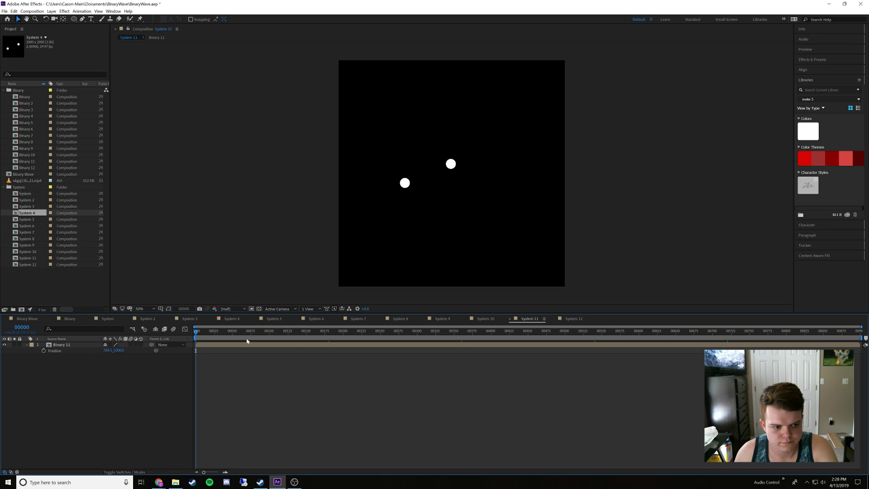
click(572, 319)
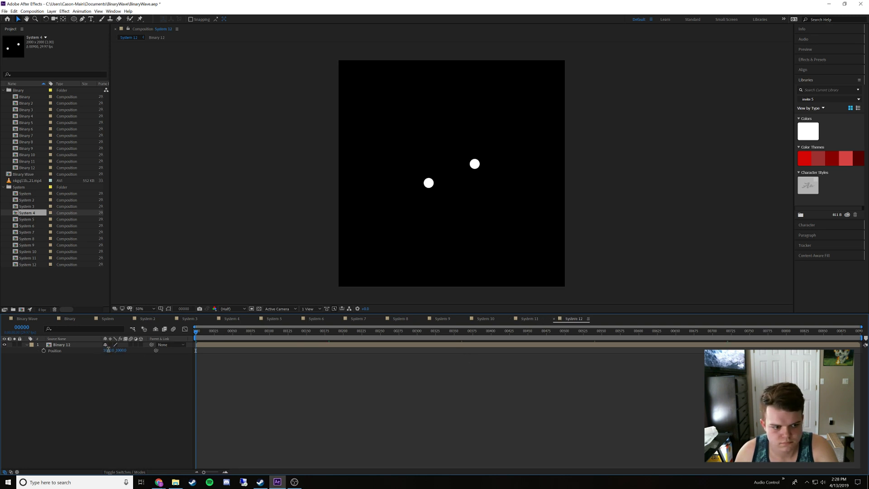
Copy the Binary layer's Y Position in the System composition and paste it into the Binary 2 layer in System 2
click(108, 319)
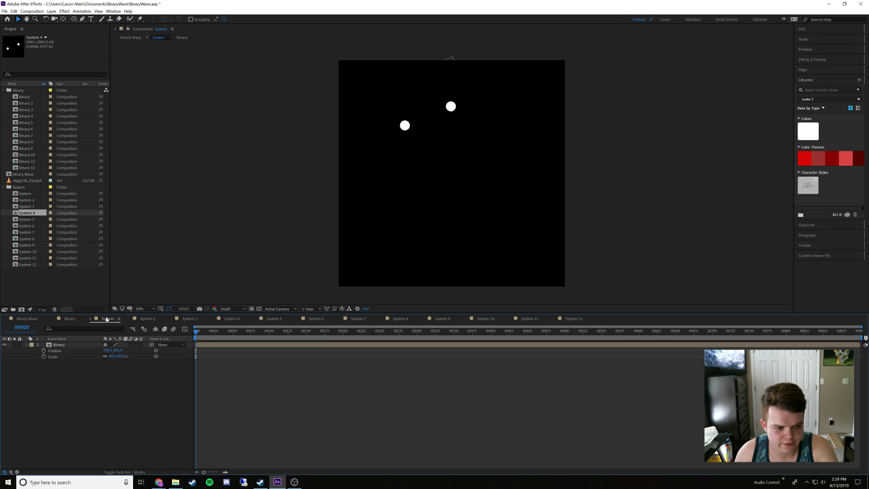
click(116, 351)
key(ctrl+c)
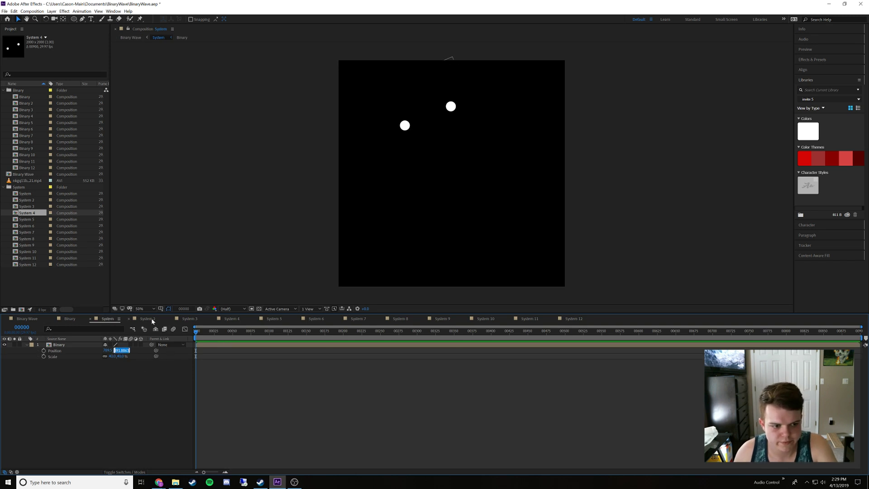
click(153, 320)
click(119, 350)
text(491.8663)
click(152, 367)
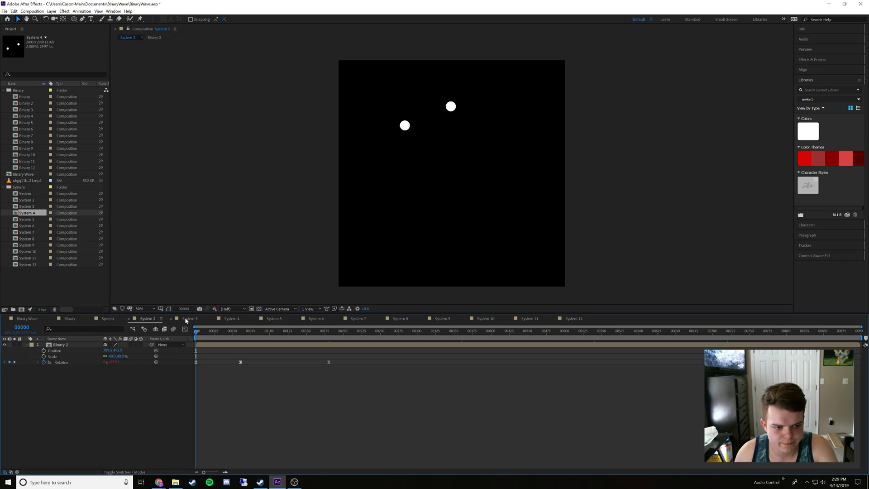
Paste the copied Y Position into the Binary 3 layer in System 3 and the Binary 4 layer in System 4
click(186, 319)
click(120, 350)
key(ctrl+v)
click(119, 374)
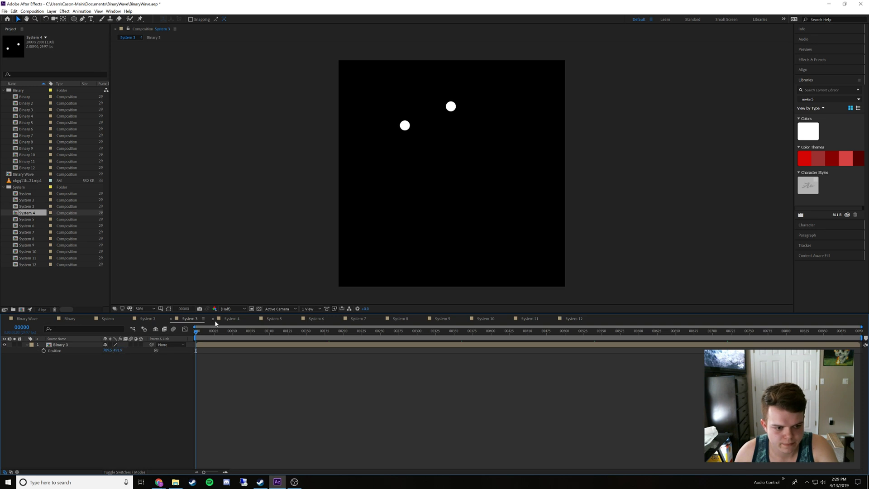
click(228, 319)
click(120, 350)
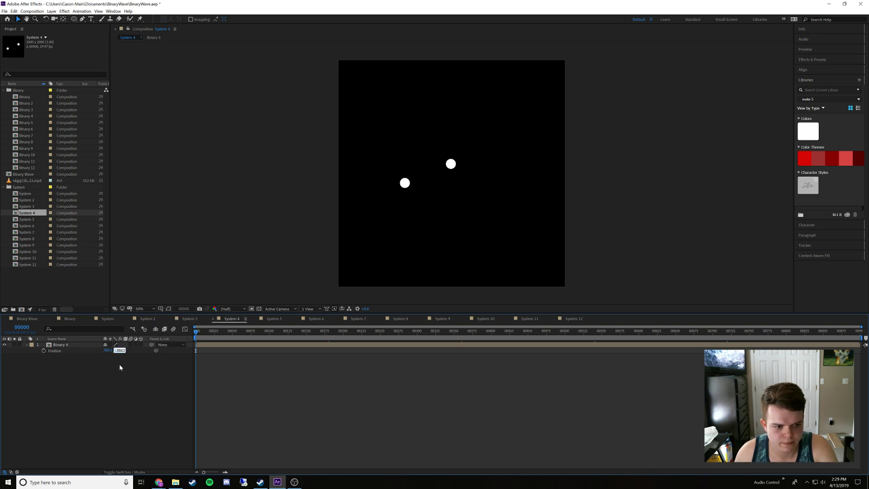
text(491.9)
click(120, 373)
Apply the copied Y Position to the Binary 5 layer in System 5 and the Binary 6 layer in System 6
click(264, 319)
click(119, 350)
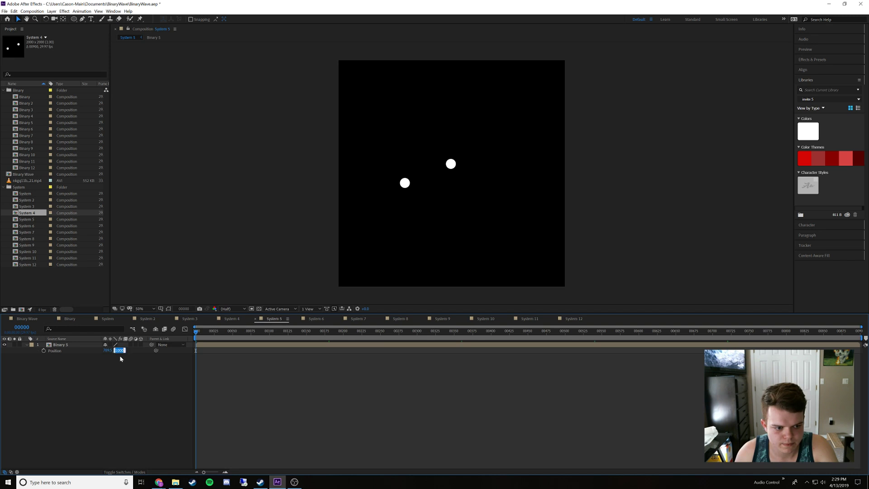
text(491.9)
click(165, 355)
click(308, 319)
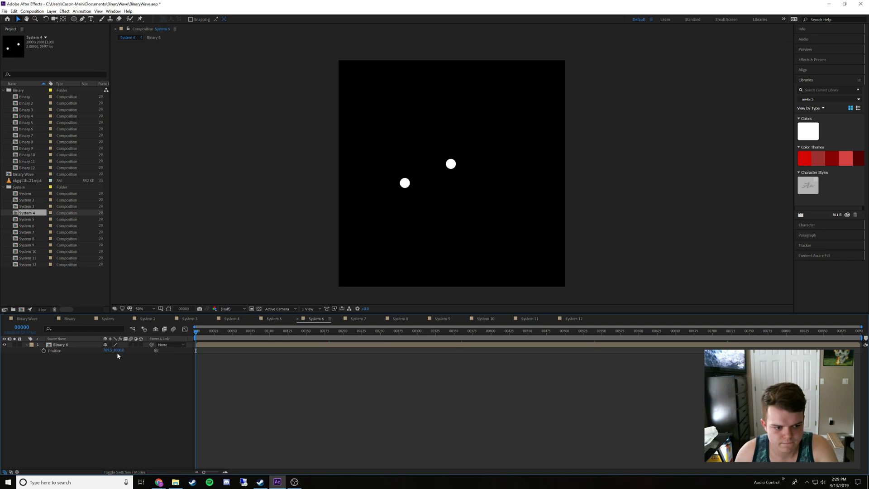
text(491.9)
click(126, 369)
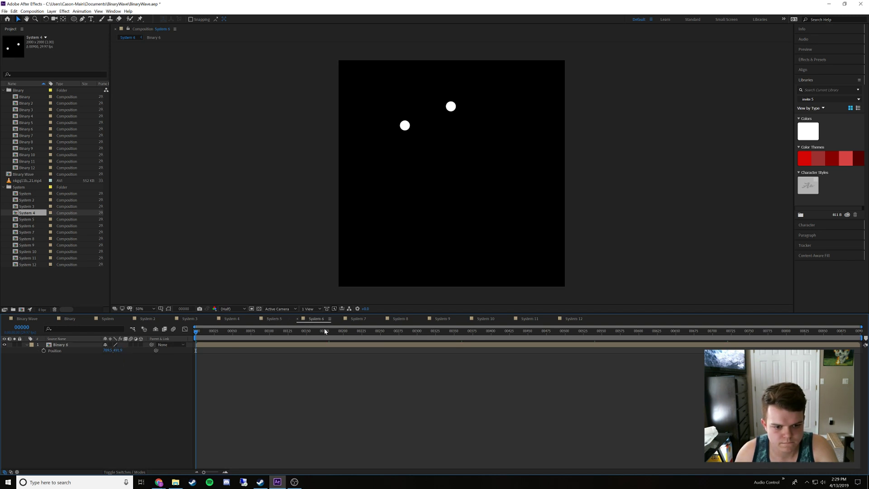
Paste the copied Y Position into the Binary 7 layer in System 7 and the Binary 8 layer in System 8
click(358, 318)
click(118, 350)
text(891.9)
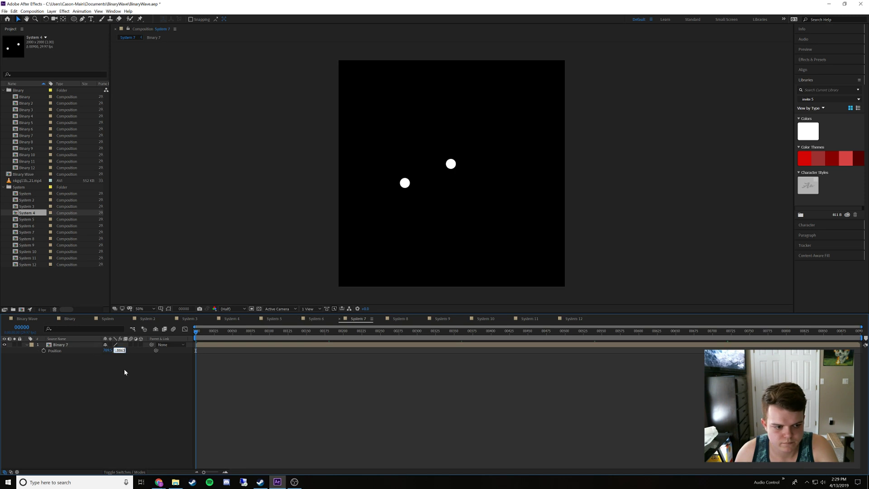
click(126, 370)
click(402, 320)
click(119, 350)
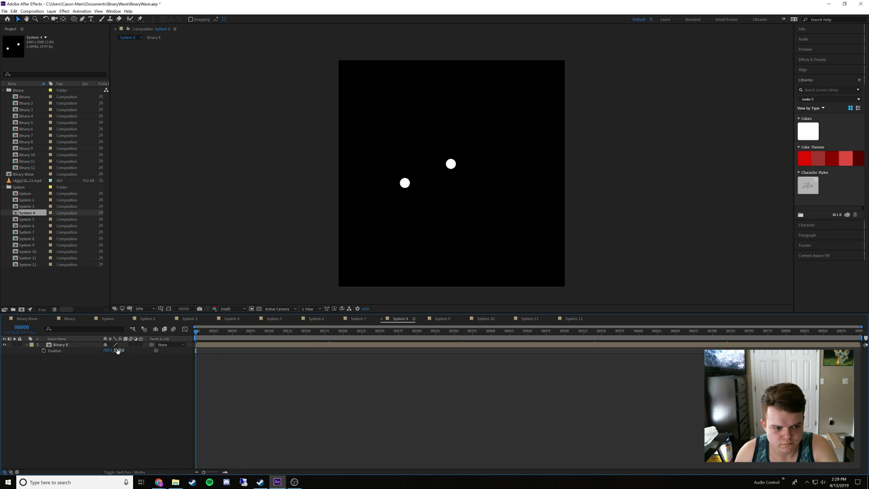
text(891.9)
click(122, 374)
Apply the copied Y Position to the Binary 9 layer in System 9 and the Binary 10 layer in System 10
click(437, 319)
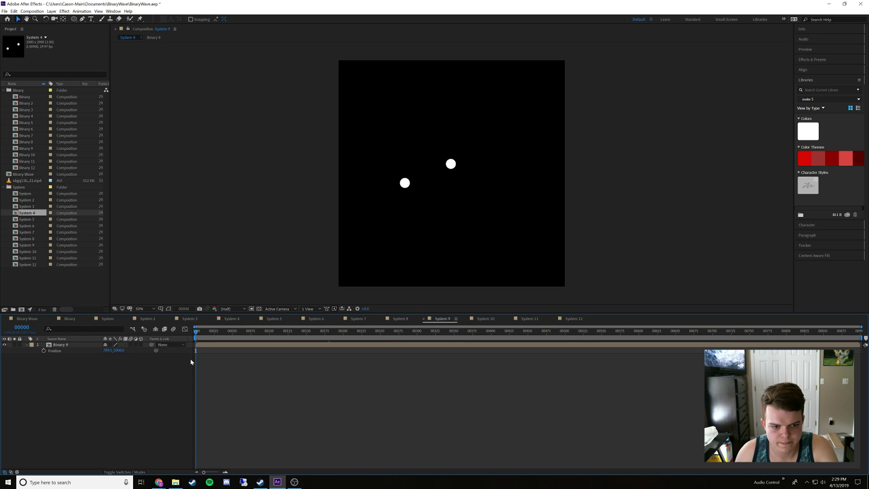
click(119, 350)
text(491.9)
click(142, 389)
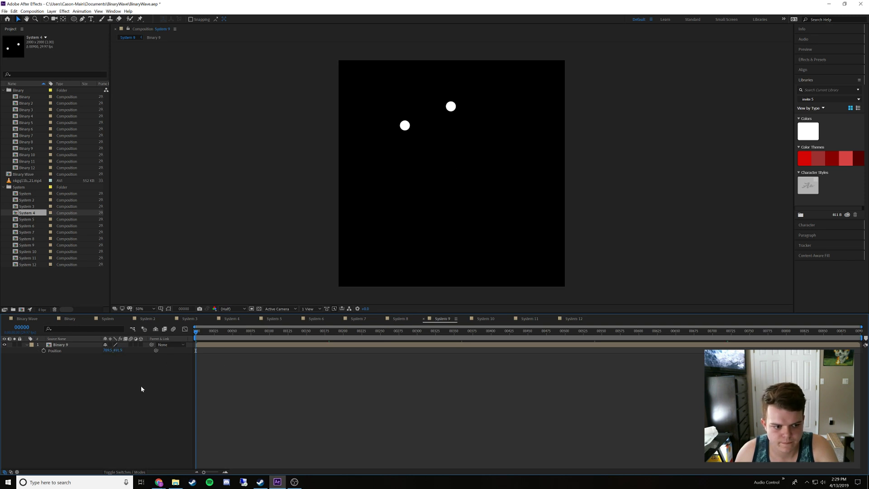
click(483, 320)
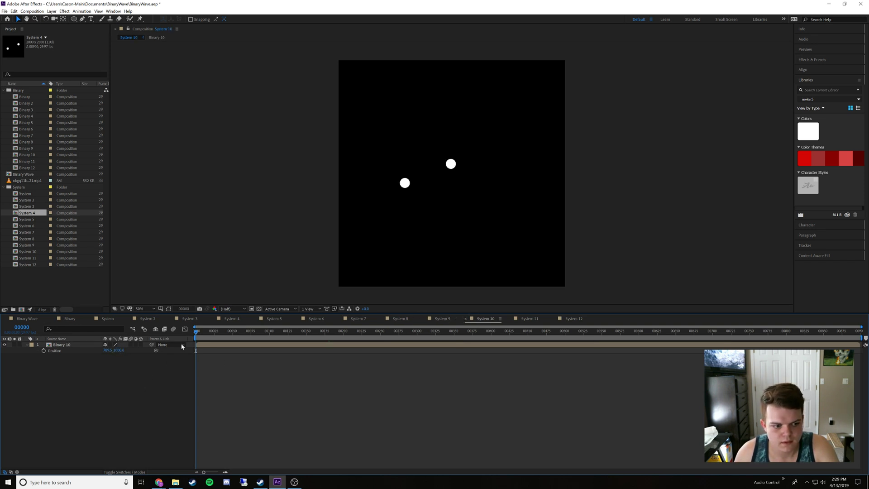
click(119, 350)
text(491.9)
click(131, 360)
Paste the copied Y Position into the Binary 11 layer in System 11 and the Binary 12 layer in System 12
click(529, 319)
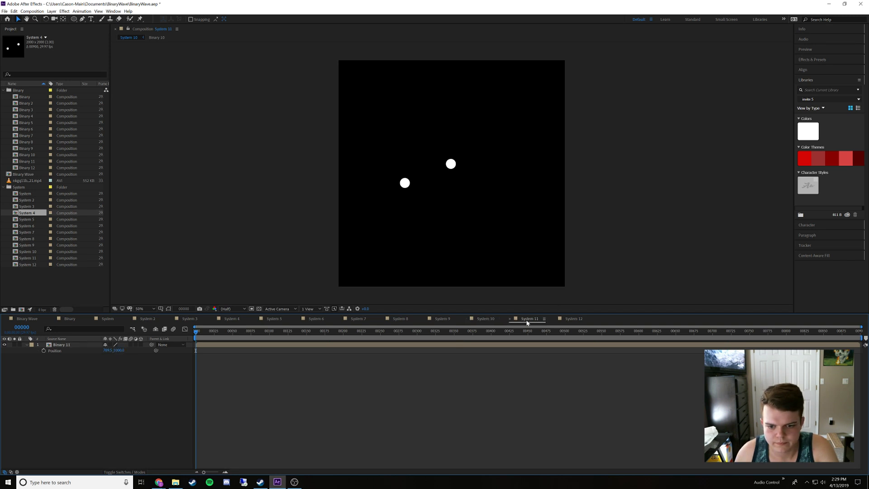
click(119, 350)
text(491.9)
click(460, 360)
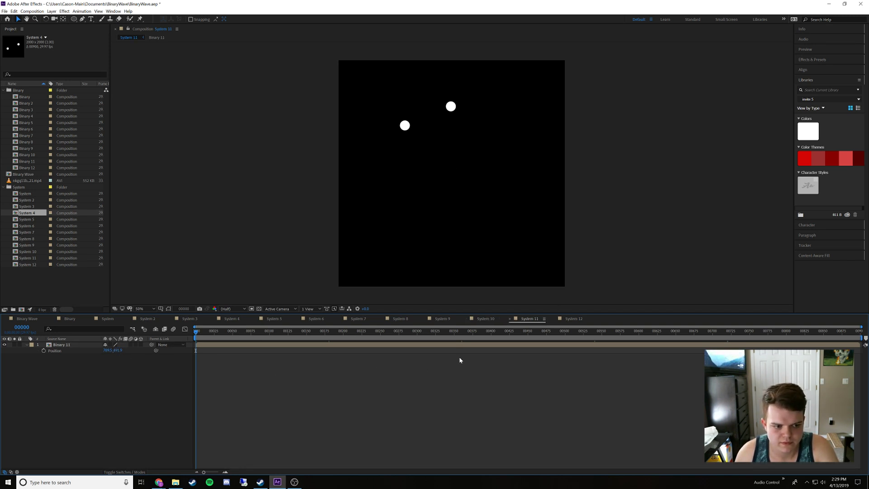
click(573, 319)
click(118, 350)
text(491.9)
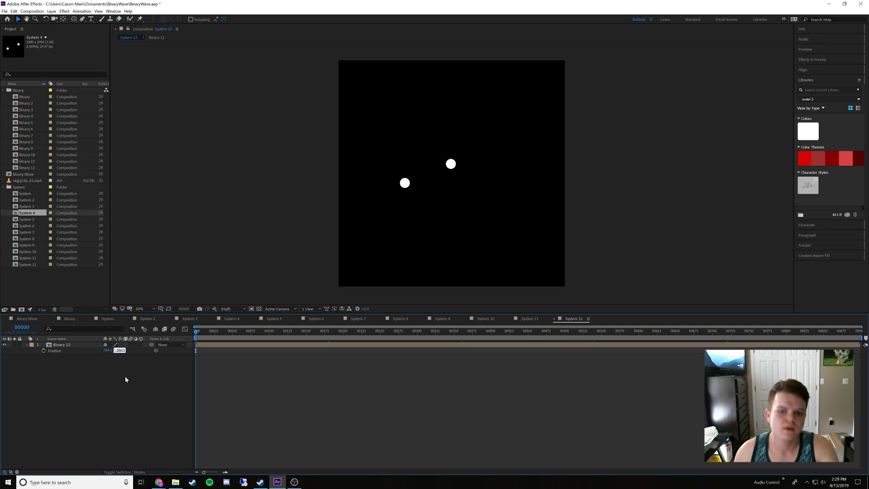
click(125, 376)
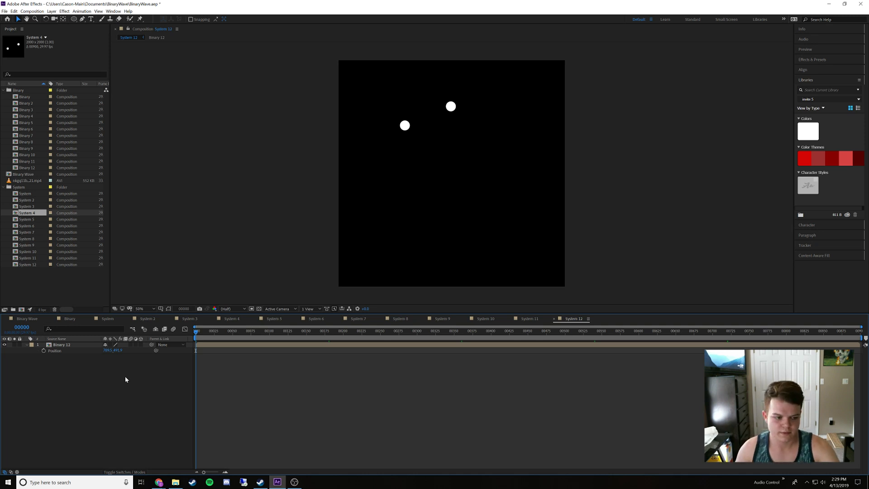
Add the System 2, System 3 and System 4 compositions to the Binary Wave composition, in order below the System layer
click(70, 319)
click(27, 319)
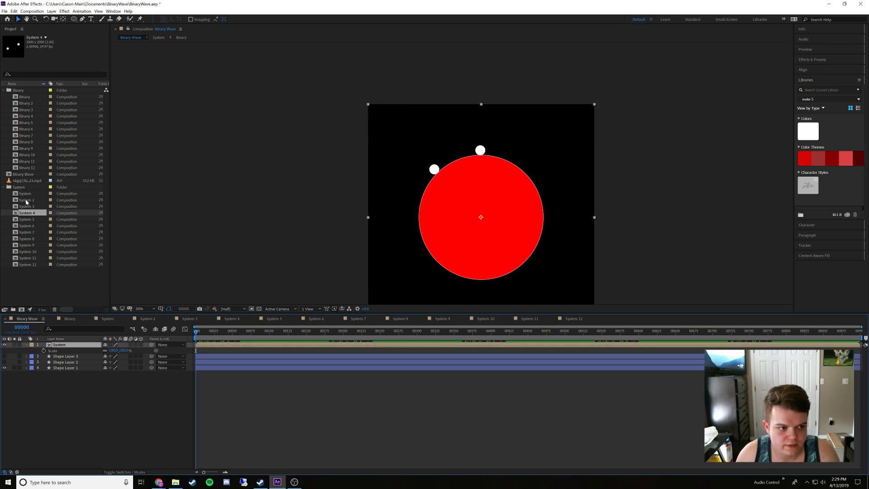
drag(27, 200, 62, 351)
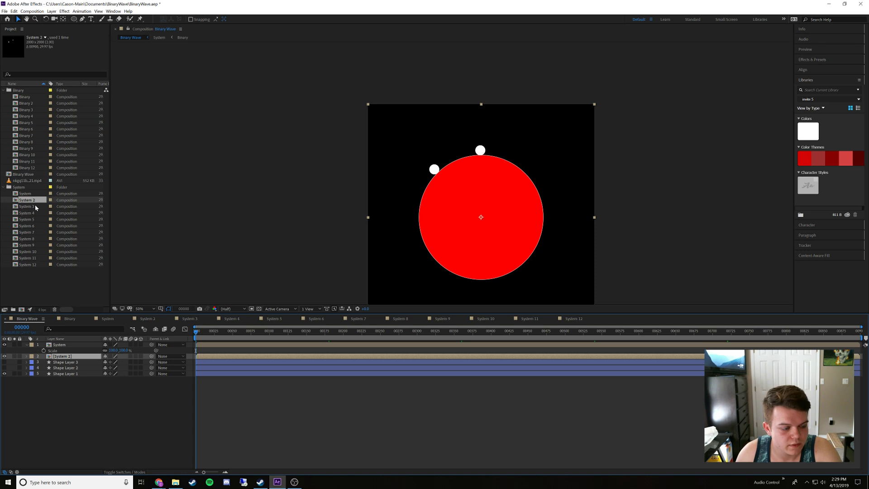
drag(34, 206, 67, 367)
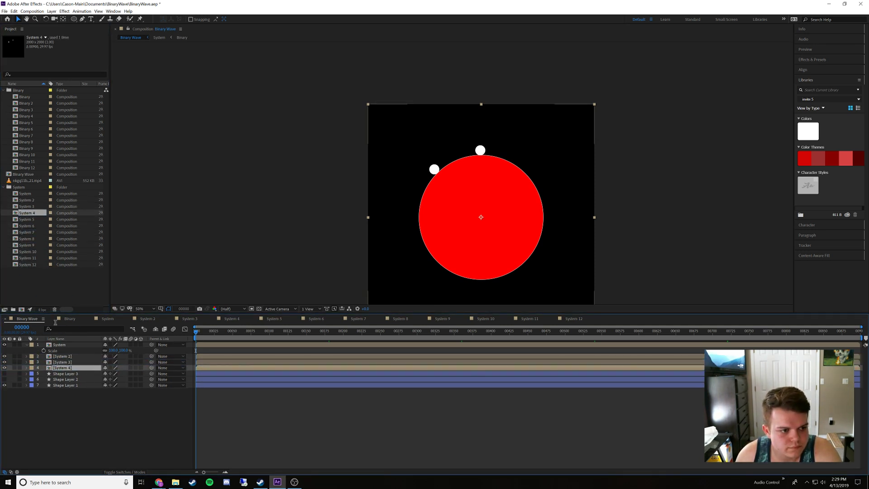
Add the System 5 through System 12 compositions to Binary Wave, stacked in order below System 4 and above the shape layers
drag(28, 219, 55, 377)
drag(28, 232, 59, 384)
drag(26, 239, 64, 396)
drag(26, 251, 68, 406)
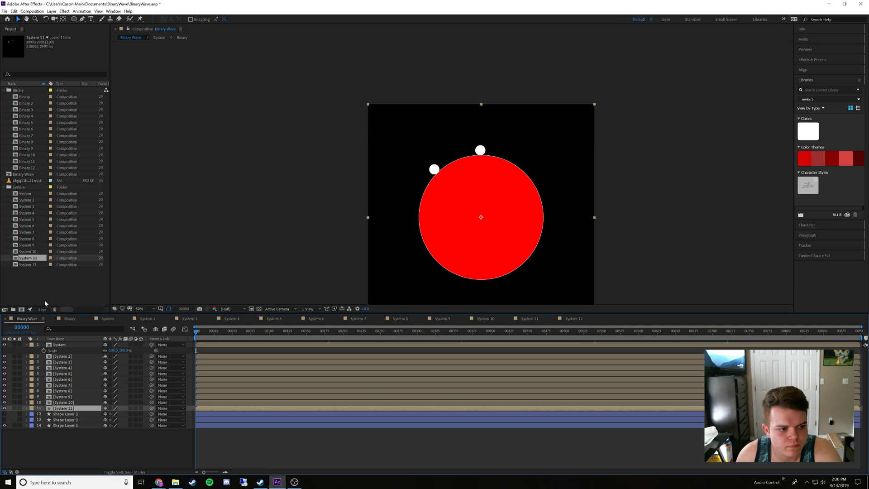
drag(35, 265, 64, 392)
drag(69, 410, 68, 412)
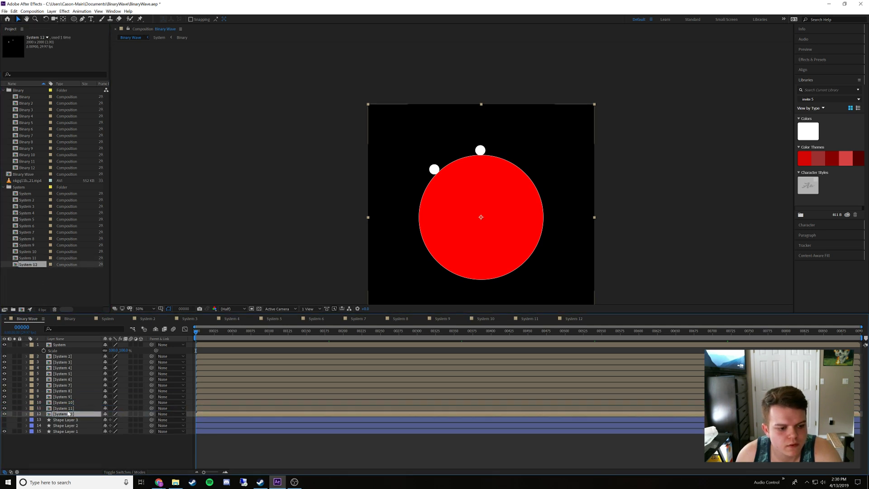
click(90, 448)
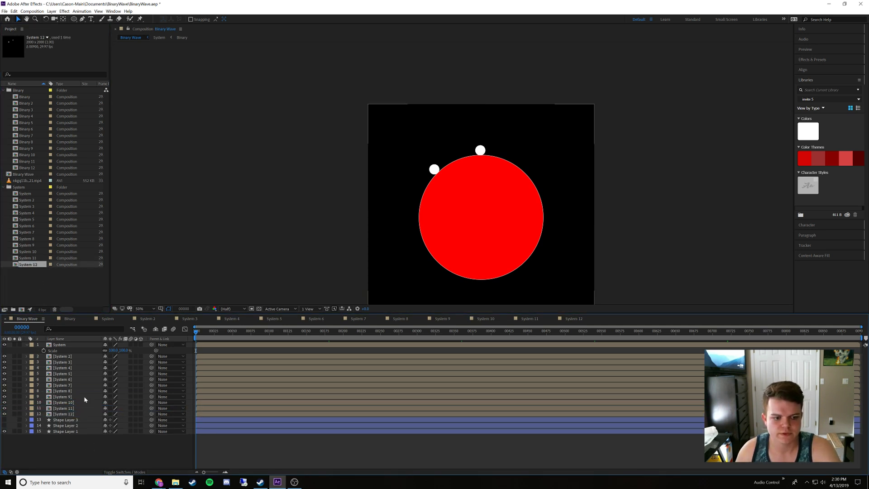
Reveal the Rotation property of all twelve System layers in Binary Wave, keeping the current time at frame 0
click(71, 344)
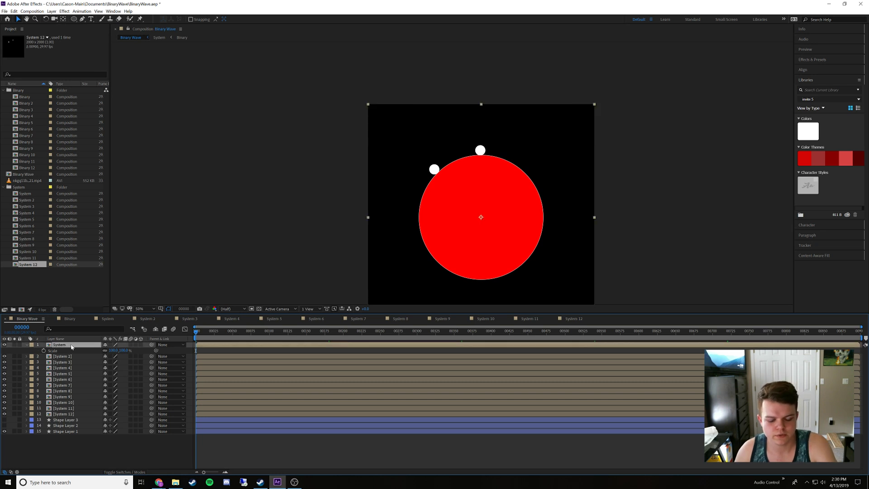
shift+click(68, 413)
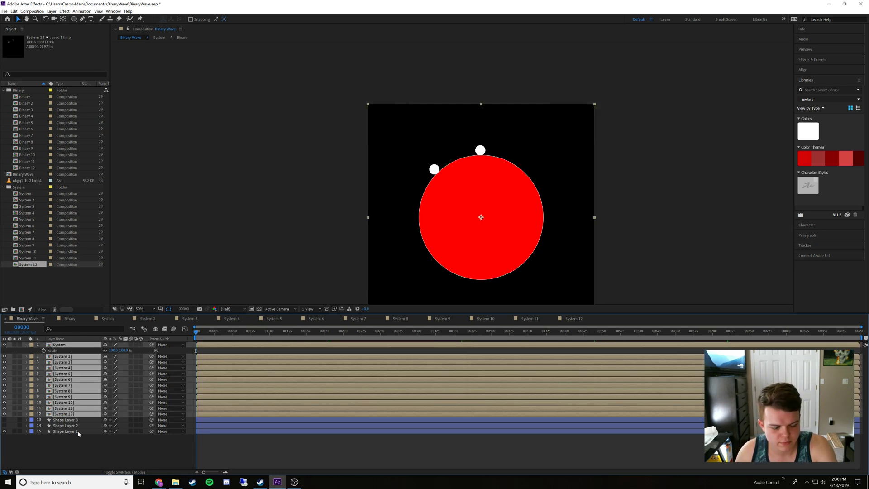
key(r)
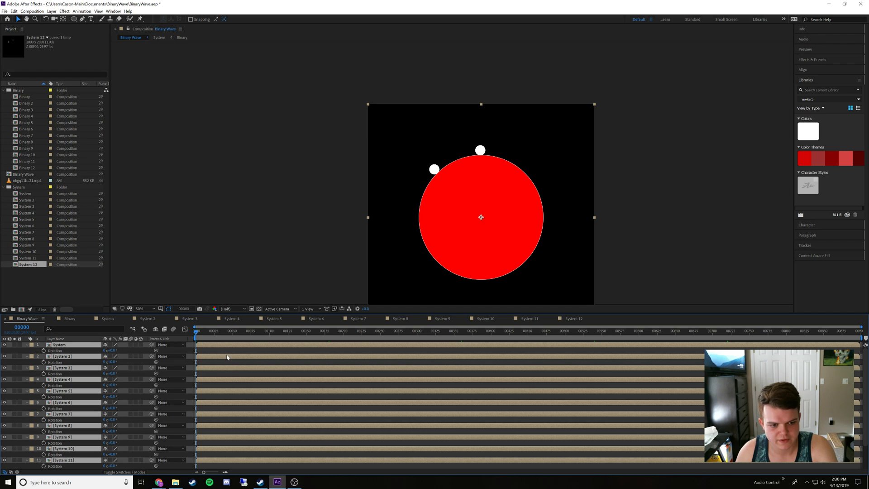
drag(217, 336, 177, 338)
Set the Rotation of System 2 to 30°, System 3 to 60°, System 4 to 90° and System 5 to 120°
click(75, 356)
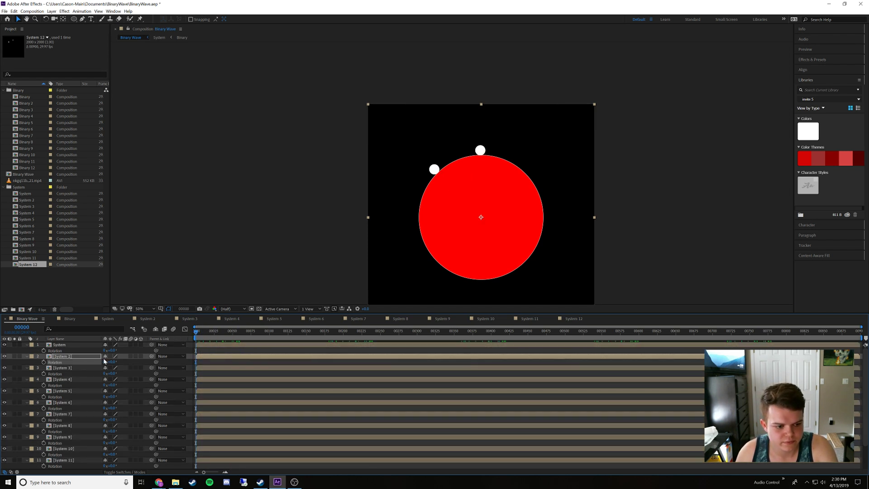
click(111, 362)
text(30)
key(Tab)
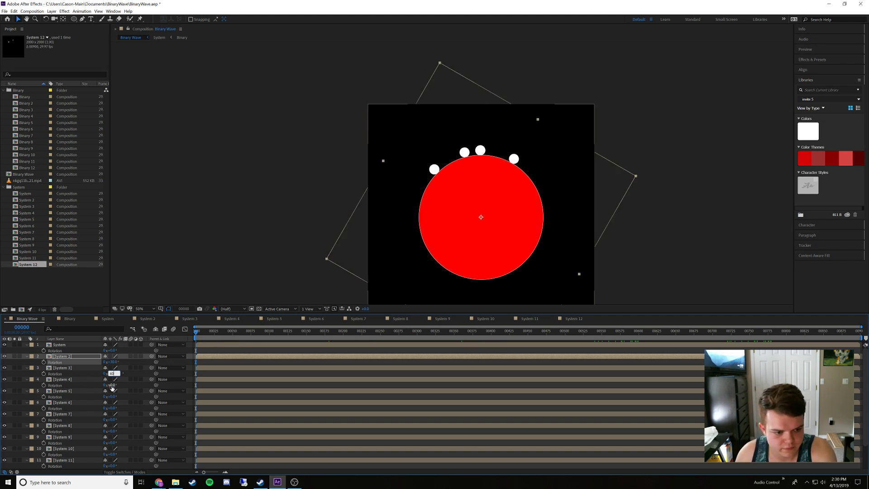
click(110, 385)
text(90)
click(112, 395)
text(1)
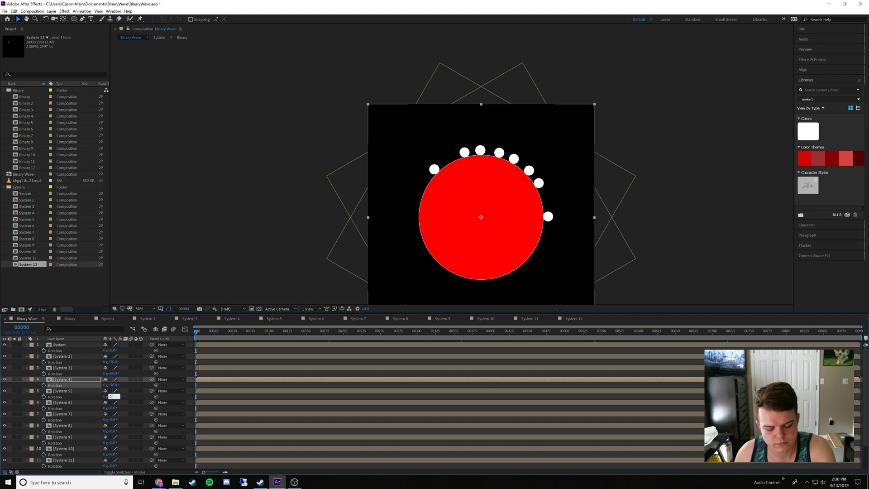
text(20)
Set the Rotation of System 6 to 150°, System 7 to 180°, System 8 to 210° and System 9 to 240°
click(111, 408)
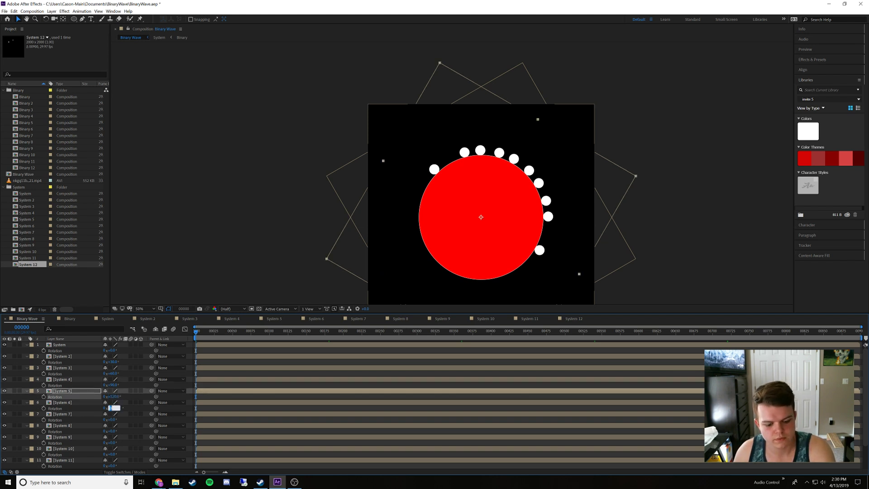
click(112, 420)
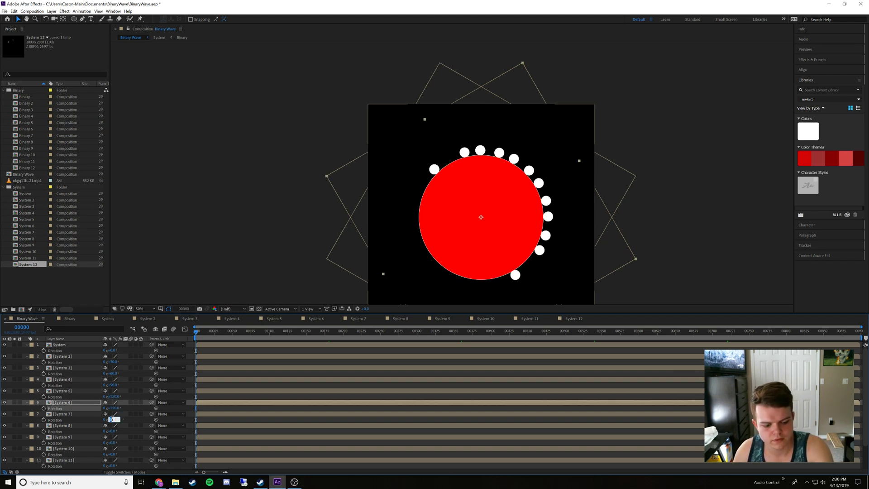
text(180)
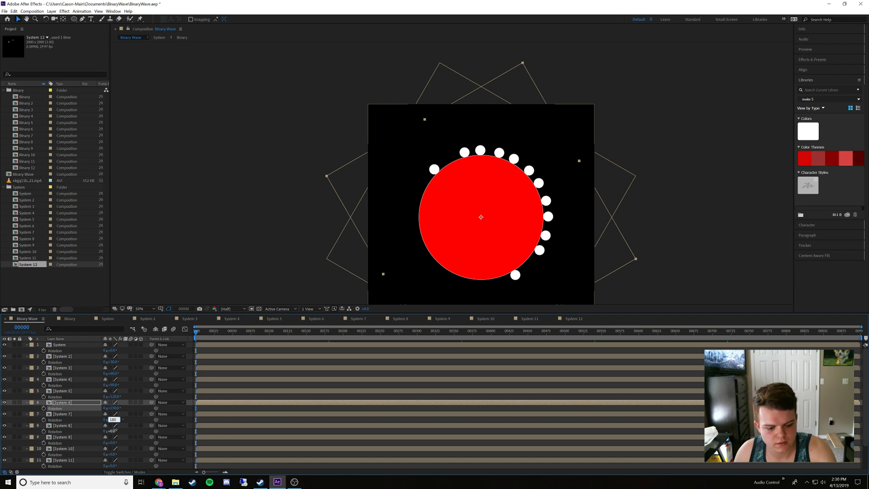
click(113, 431)
text(210)
click(112, 442)
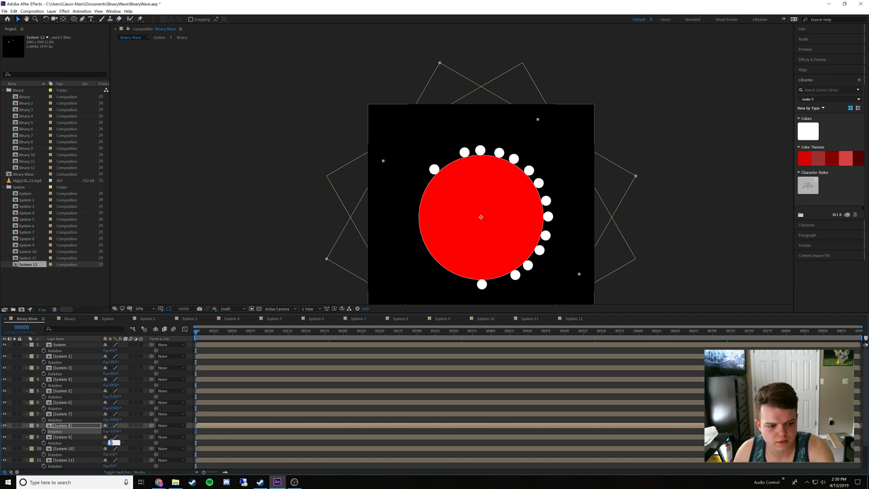
text(240)
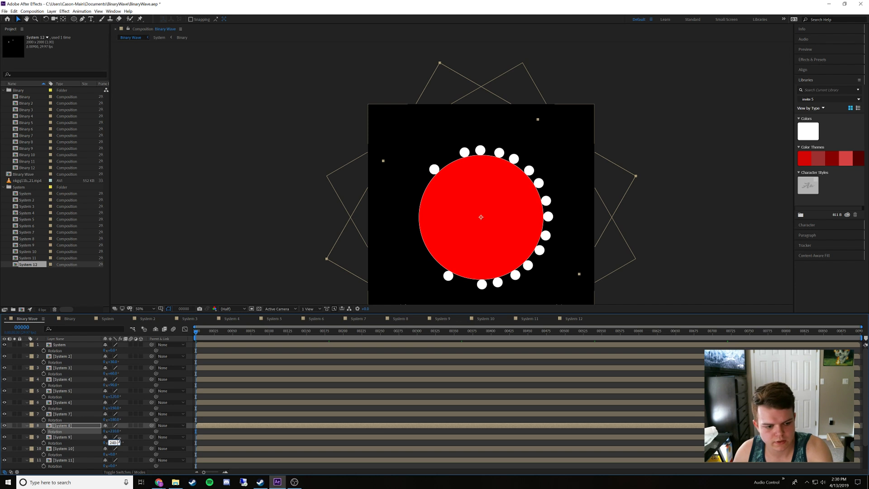
Set the Rotation of System 10 to 270°, System 11 to 300° and System 12 to 330°
click(111, 454)
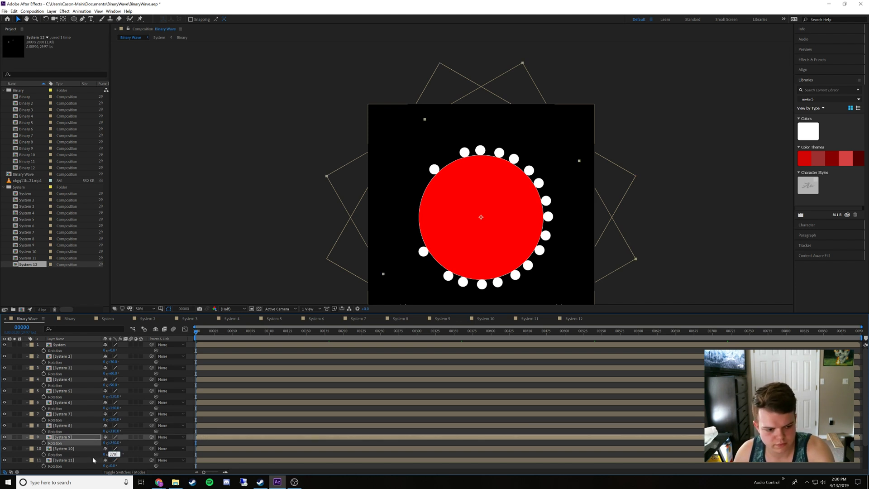
key(Return)
scroll(93, 457, down, 2)
click(113, 437)
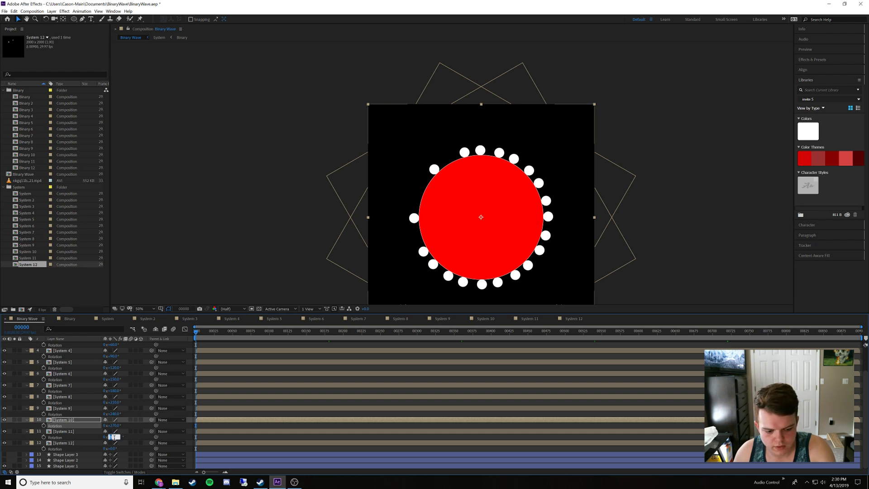
text(300)
click(111, 448)
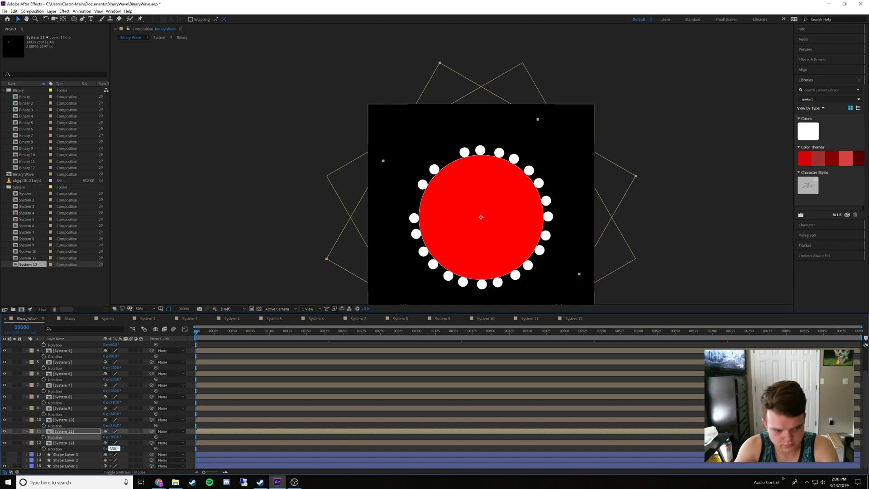
key(Return)
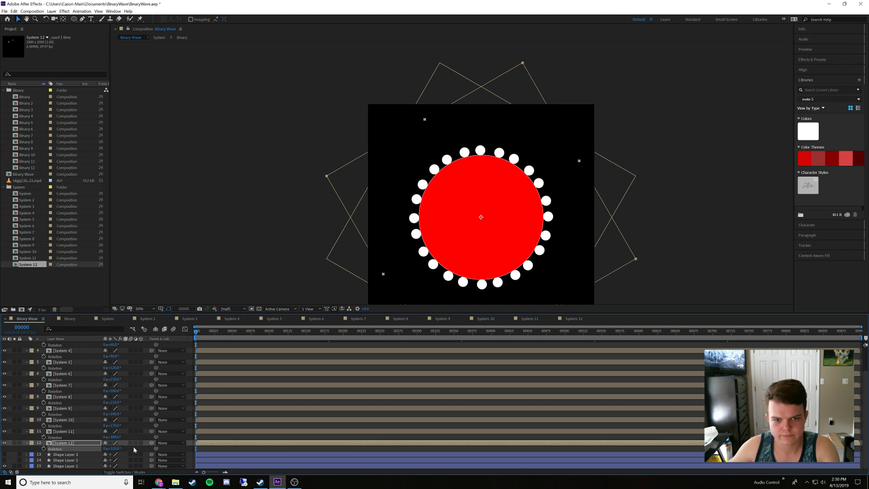
Preview the Binary Wave animation with all twelve rotated System layers
click(68, 454)
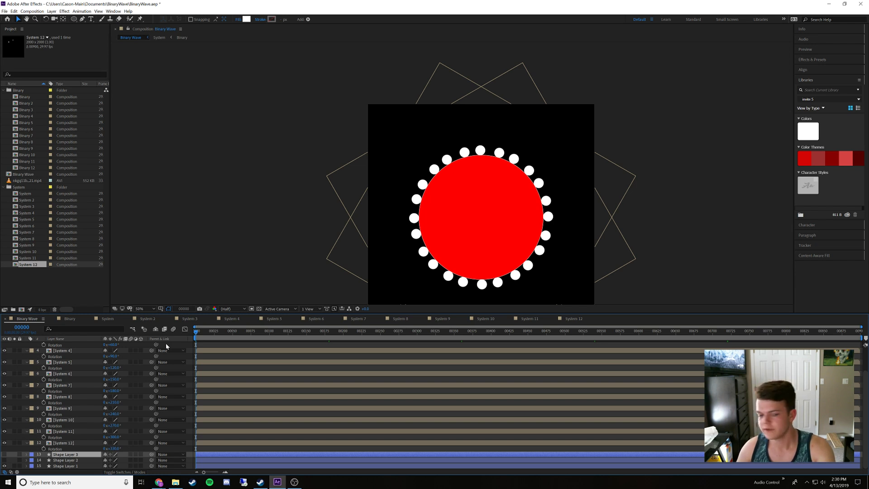
key(space)
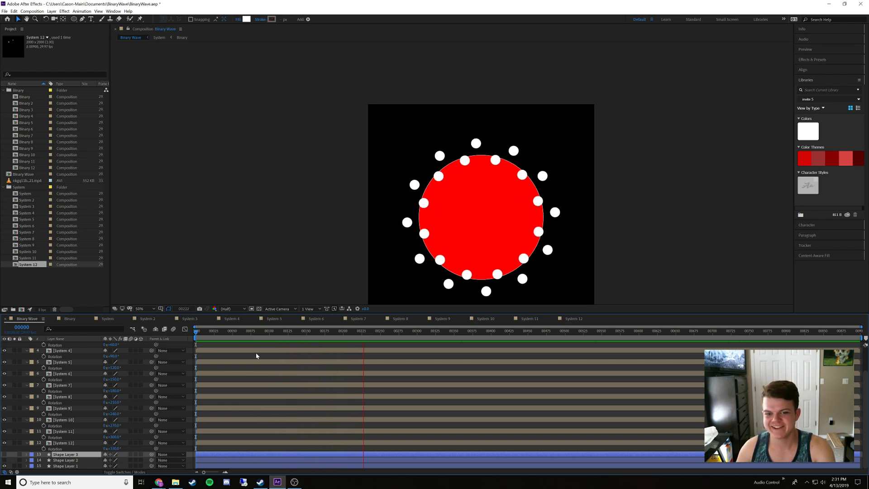
key(space)
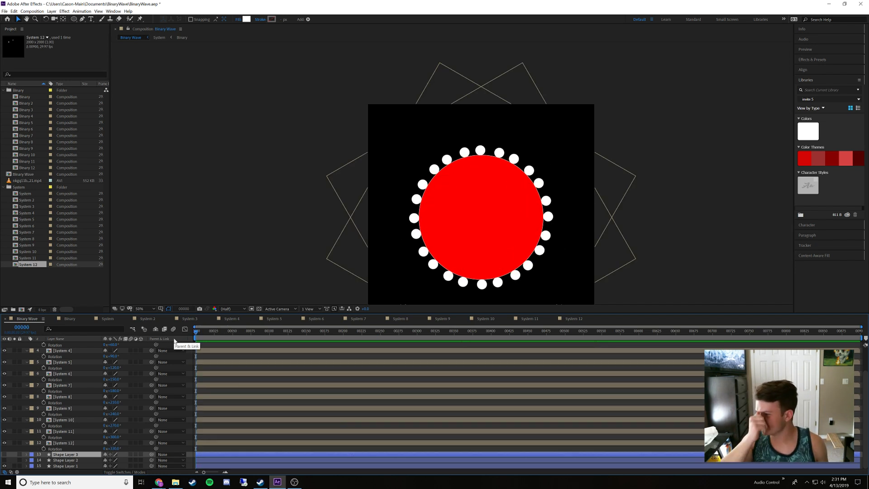
Shift the System 2 layer in time to start at frame 15 and the System 3 layer to start at frame 30
scroll(38, 382, up, 3)
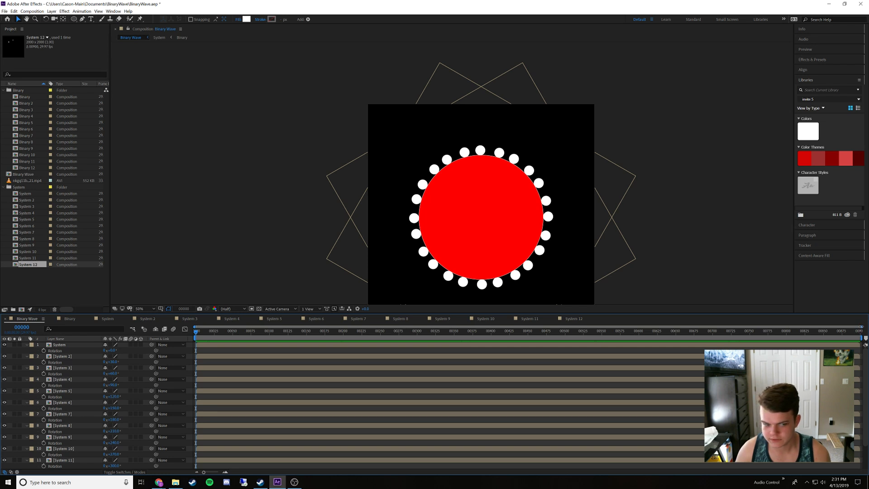
drag(861, 327, 350, 365)
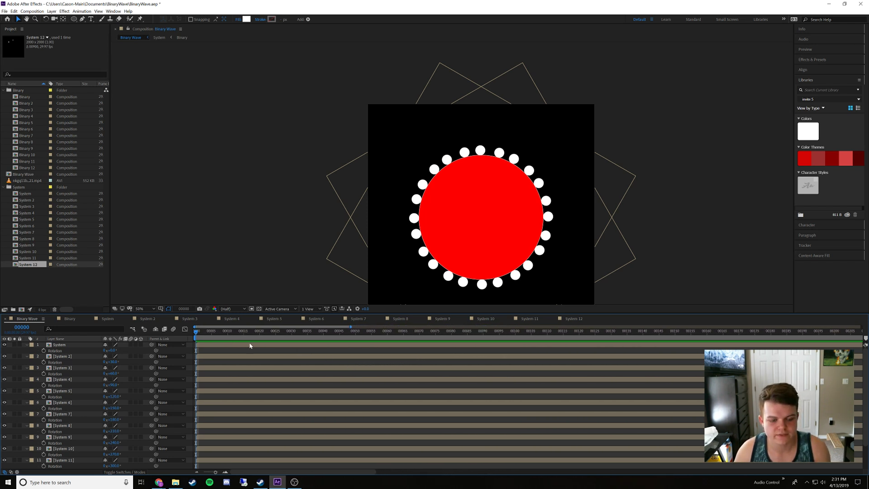
key(space)
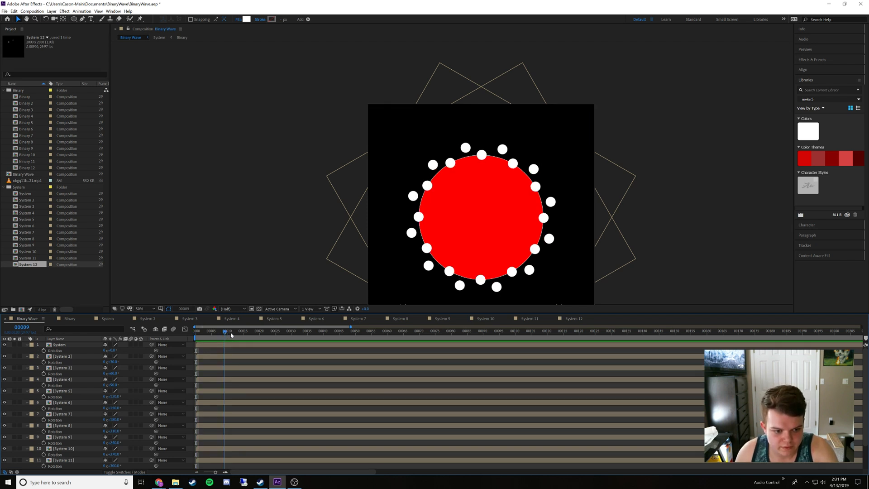
key(space)
click(214, 358)
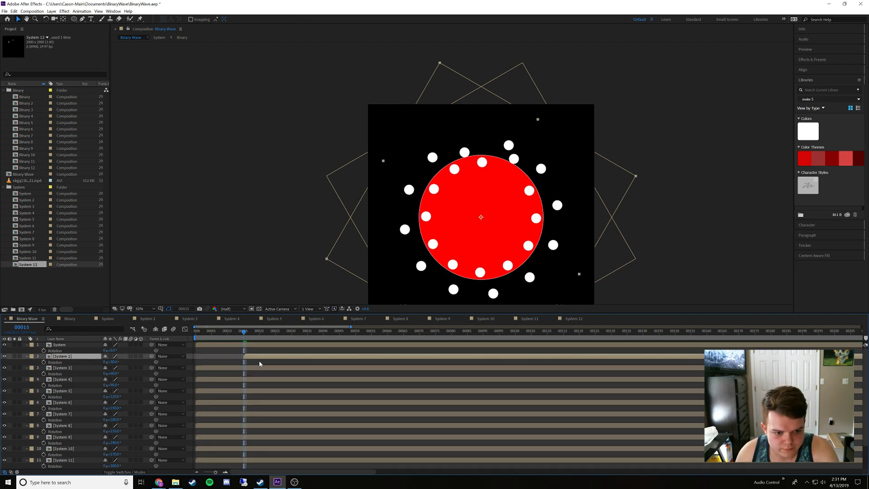
drag(264, 335, 291, 333)
drag(211, 371, 306, 371)
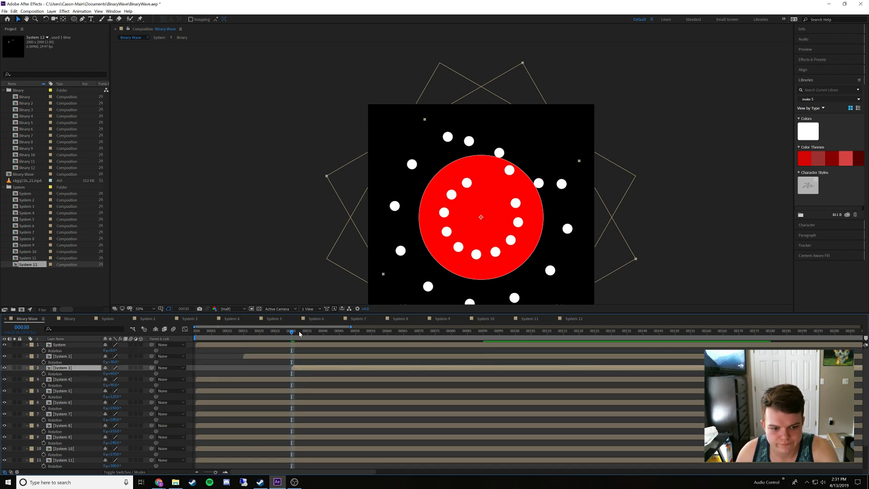
Shift the System 4 layer to start at frame 45 and the System 5 layer to start at frame 60
key(space)
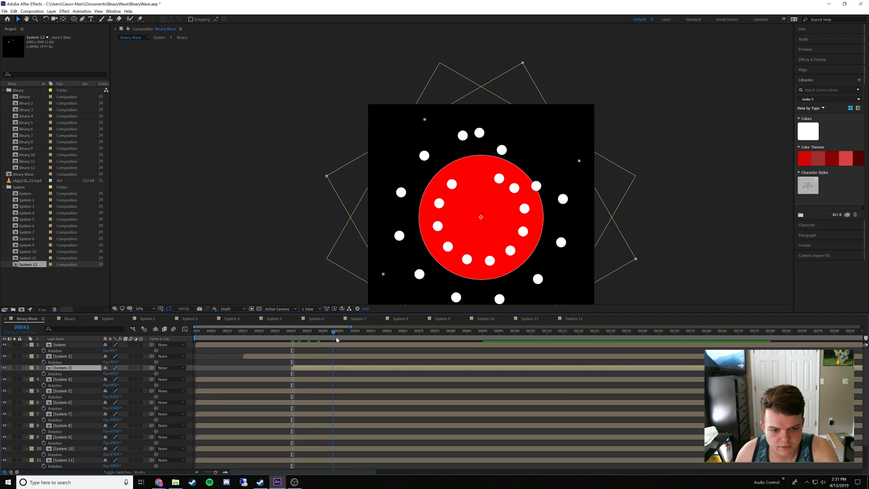
key(space)
drag(286, 378, 424, 383)
drag(362, 333, 388, 339)
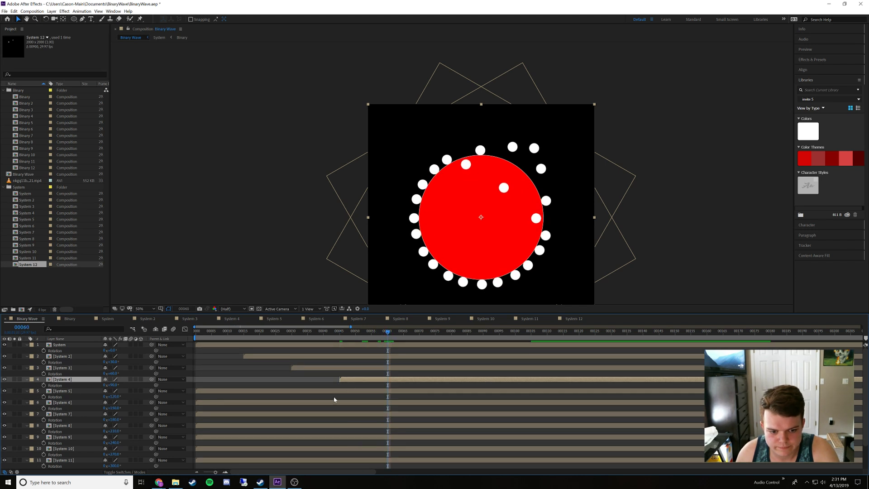
drag(337, 391, 524, 403)
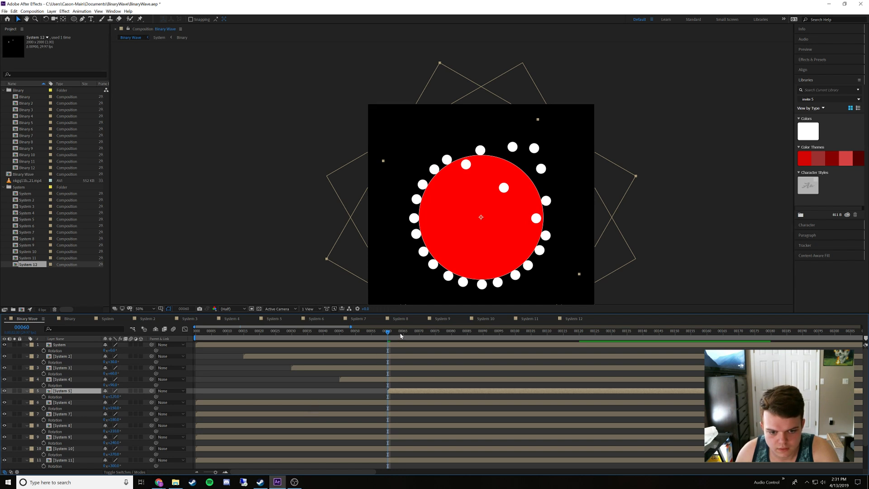
Shift the System 6 layer to start at frame 75 and the System 7 layer to start at frame 90
drag(400, 335, 434, 335)
click(370, 404)
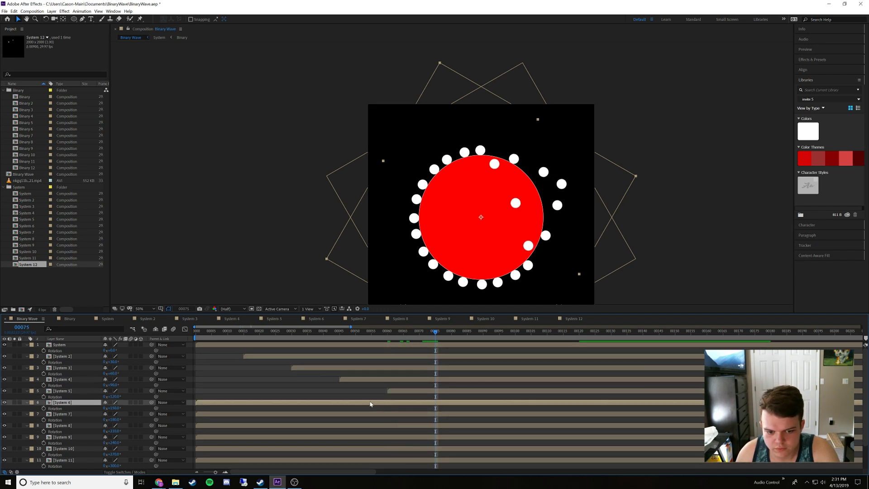
drag(370, 404, 594, 413)
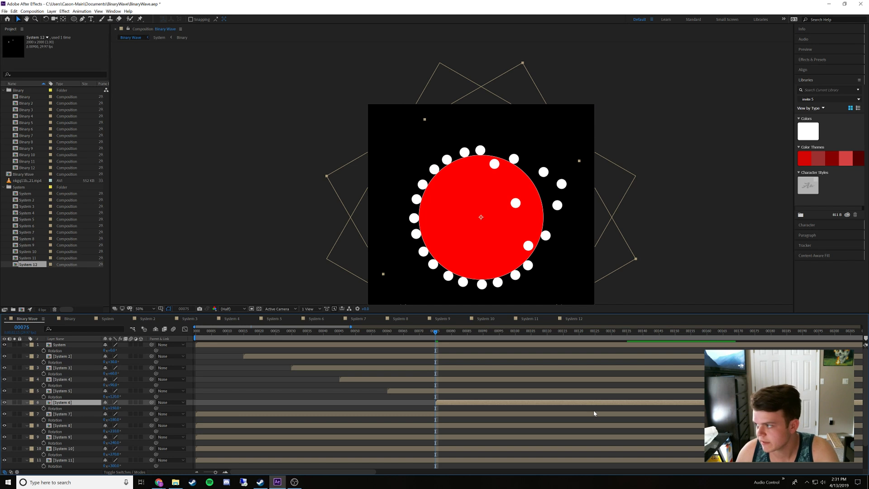
scroll(519, 403, right, 5)
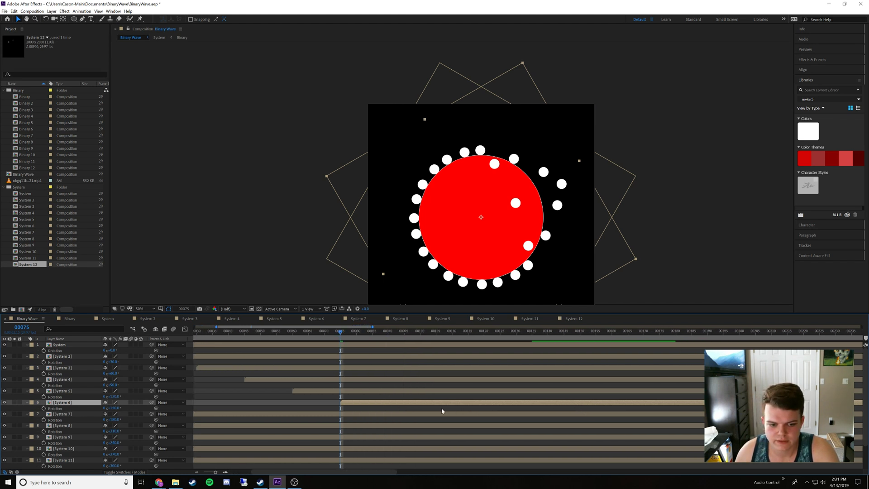
scroll(442, 411, right, 2)
drag(331, 336, 361, 343)
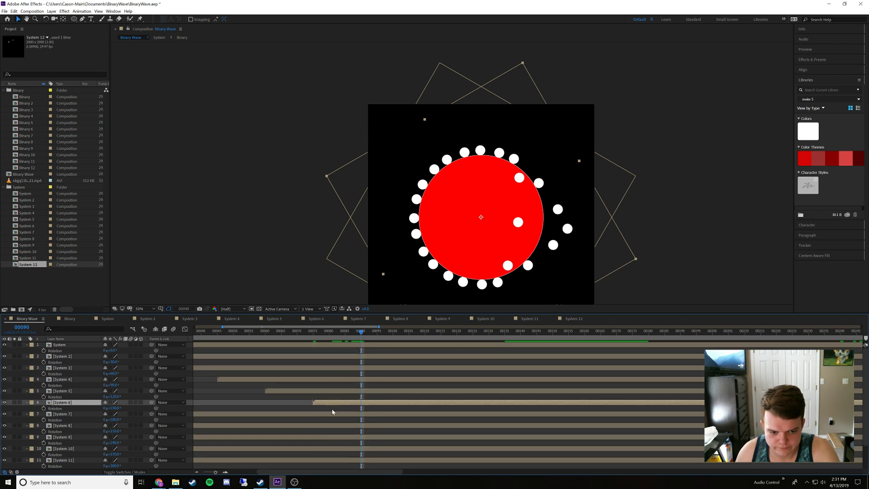
drag(330, 415, 514, 422)
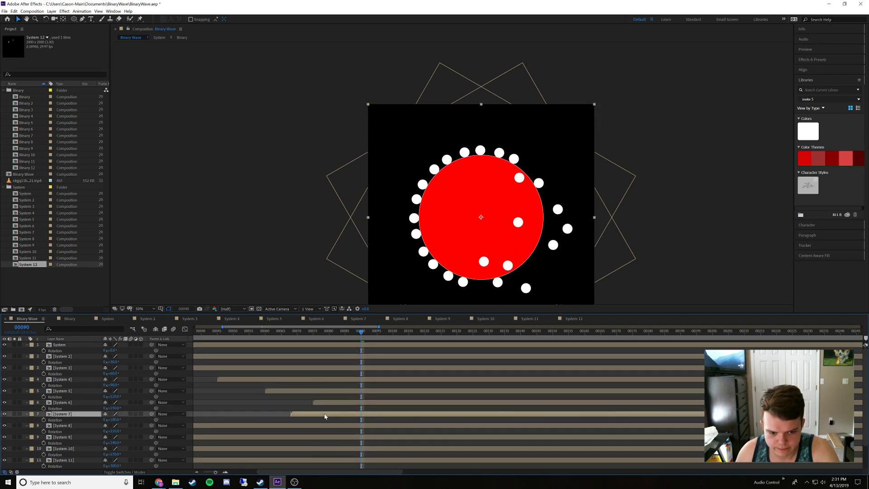
drag(324, 414, 388, 417)
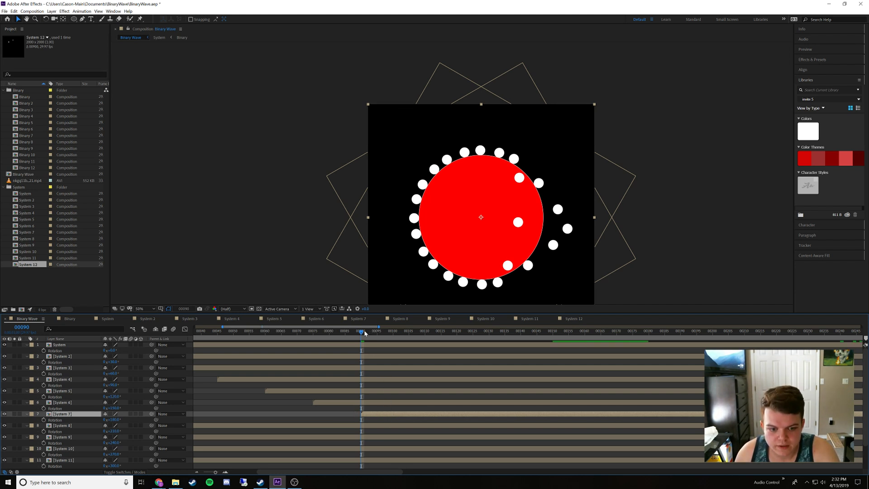
Shift the System 8 layer to start at frame 105 and the System 9 layer to start at frame 120
drag(363, 334, 412, 343)
drag(327, 426, 583, 433)
drag(347, 428, 420, 430)
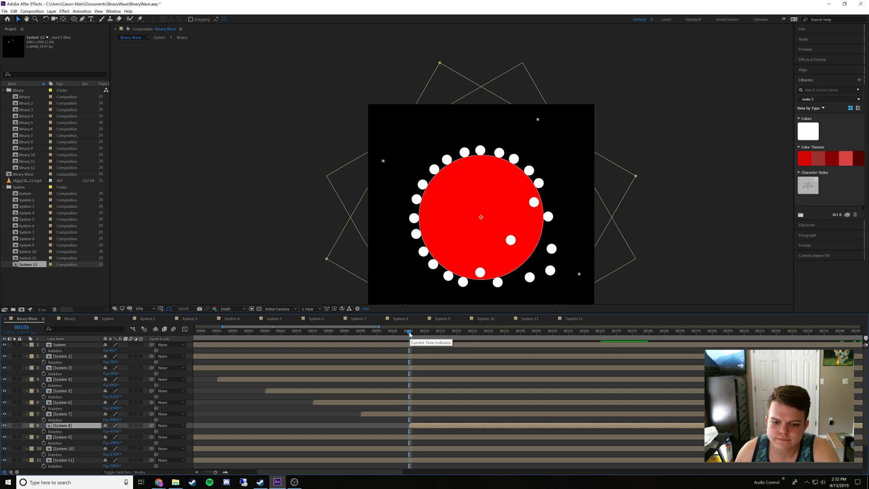
drag(409, 333, 457, 333)
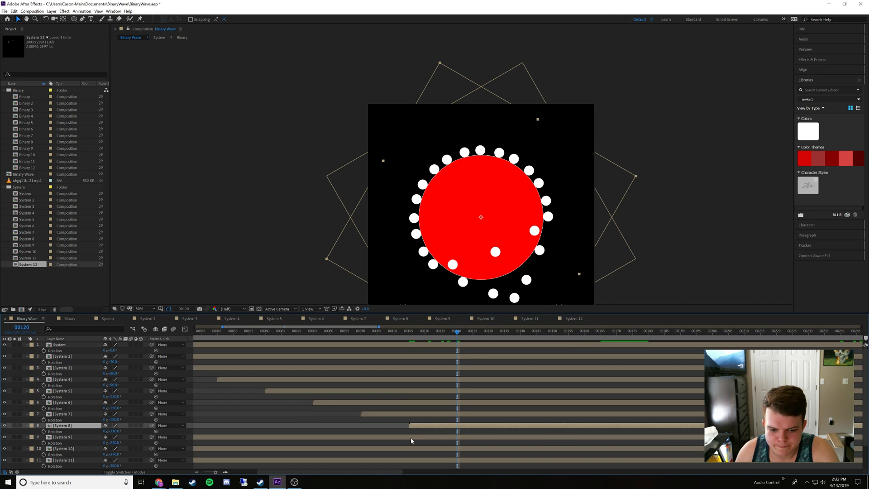
drag(412, 438, 643, 442)
drag(343, 437, 495, 435)
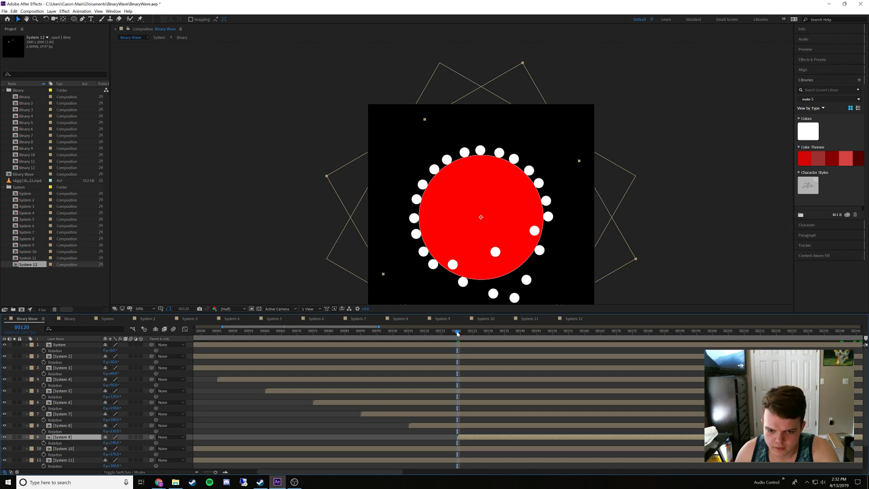
Shift the System 10 layer to start at frame 135
drag(455, 335, 505, 343)
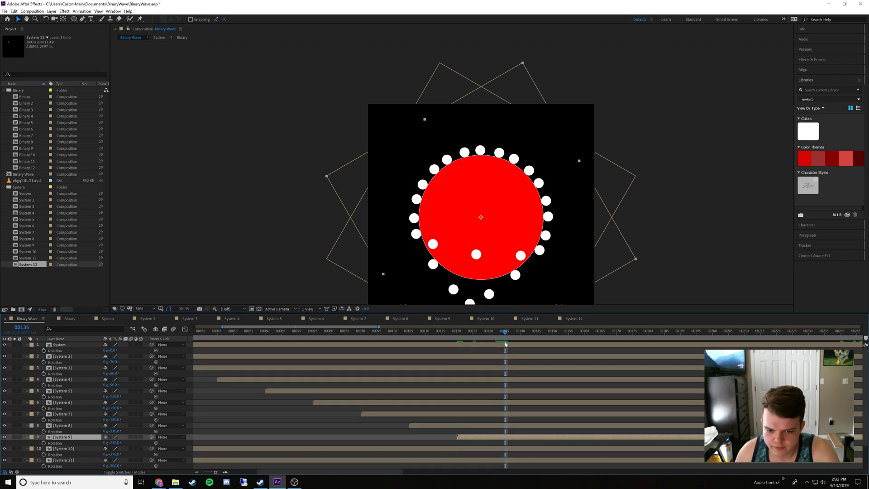
click(434, 449)
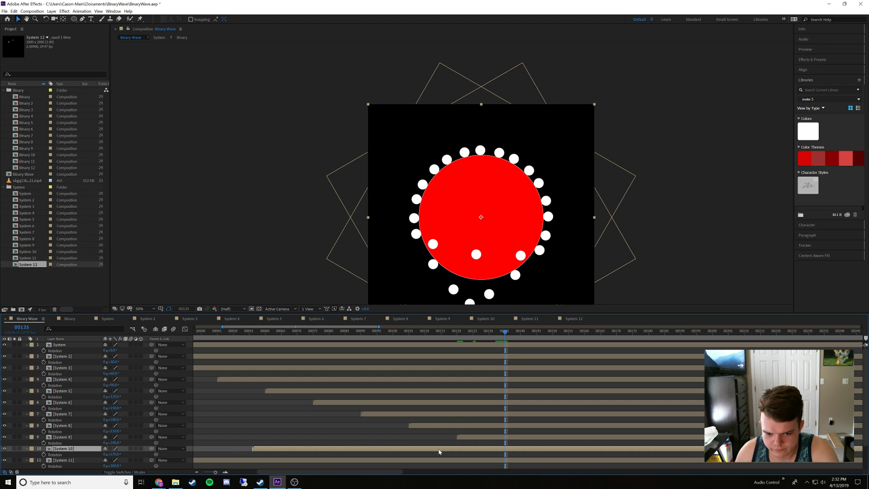
drag(438, 451, 544, 452)
scroll(546, 450, down, 3)
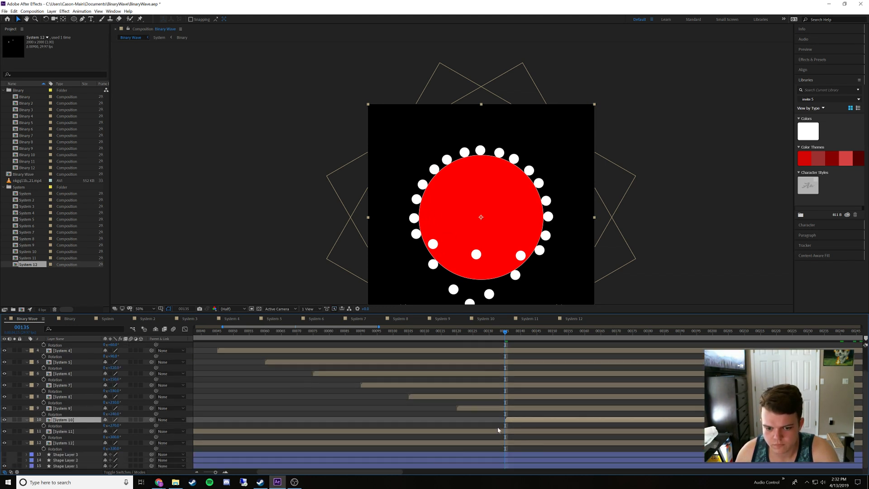
Shift the System 11 layer to start at frame 150
scroll(494, 364, up, 1)
scroll(511, 403, down, 1)
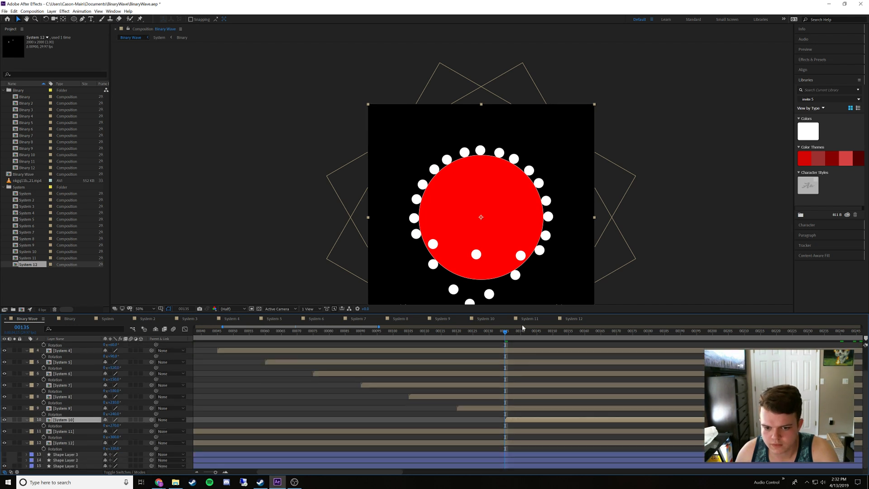
drag(510, 335, 552, 343)
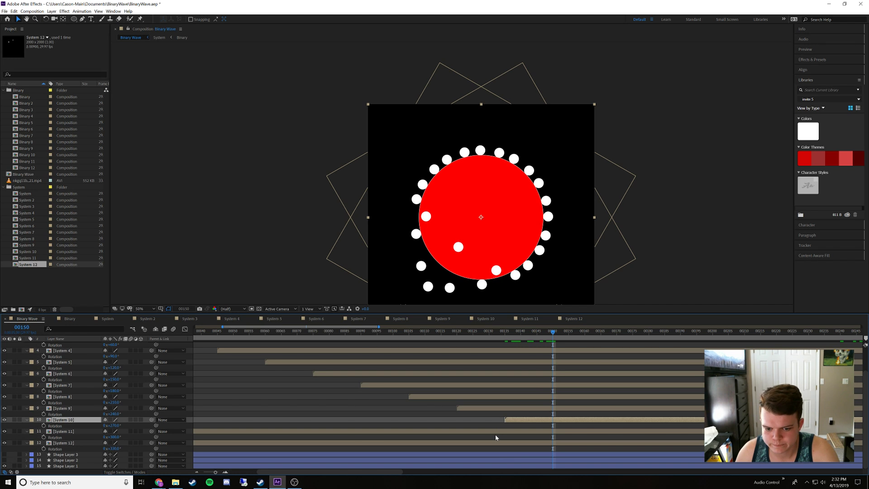
drag(495, 433, 606, 450)
drag(409, 432, 672, 436)
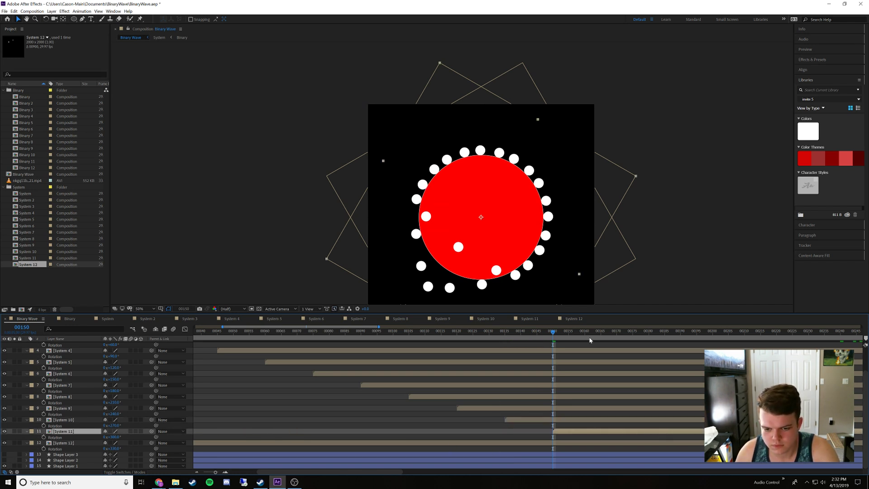
Shift the System 12 layer to start at frame 165
mouse_move(589, 335)
mouse_down()
mouse_move(610, 338)
mouse_move(601, 338)
mouse_up()
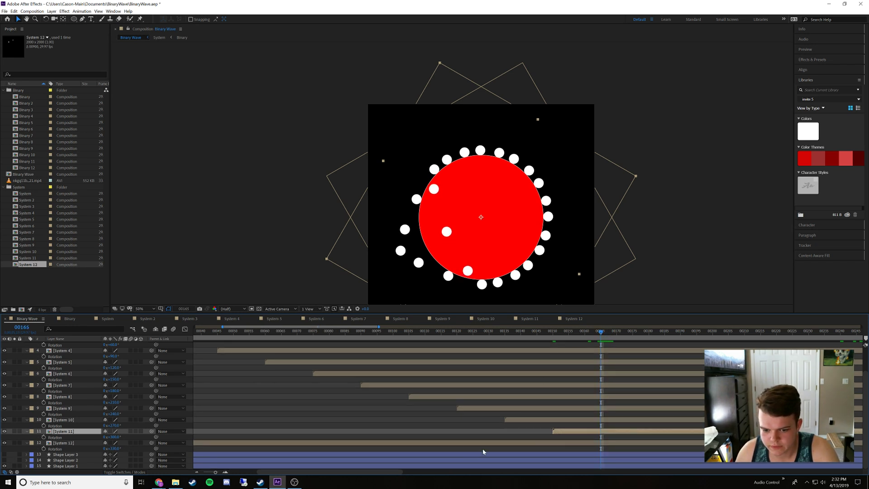
drag(583, 442, 683, 444)
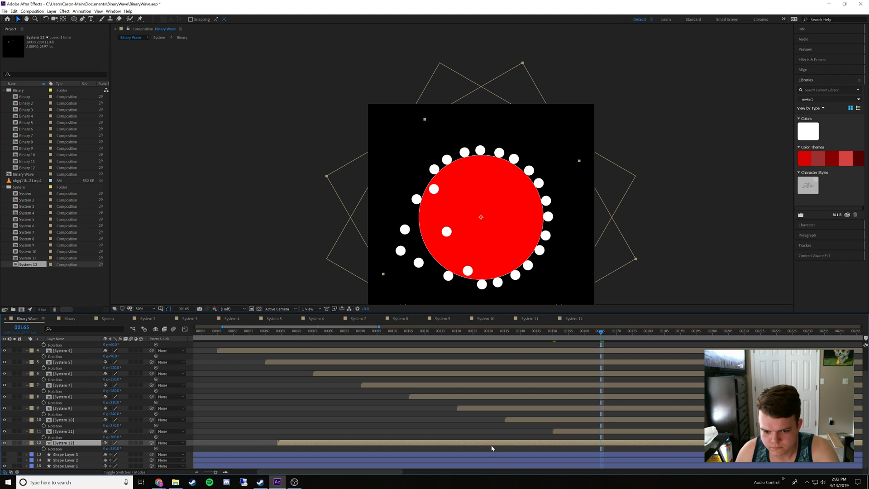
click(584, 448)
drag(337, 443, 659, 447)
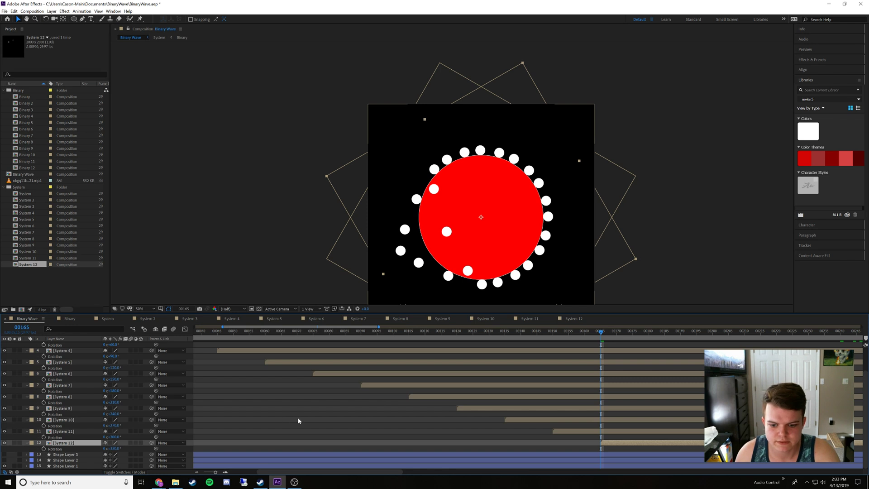
Set the Binary Wave composition's work area to begin at frame 165, where the System 12 layer starts
drag(215, 474, 205, 473)
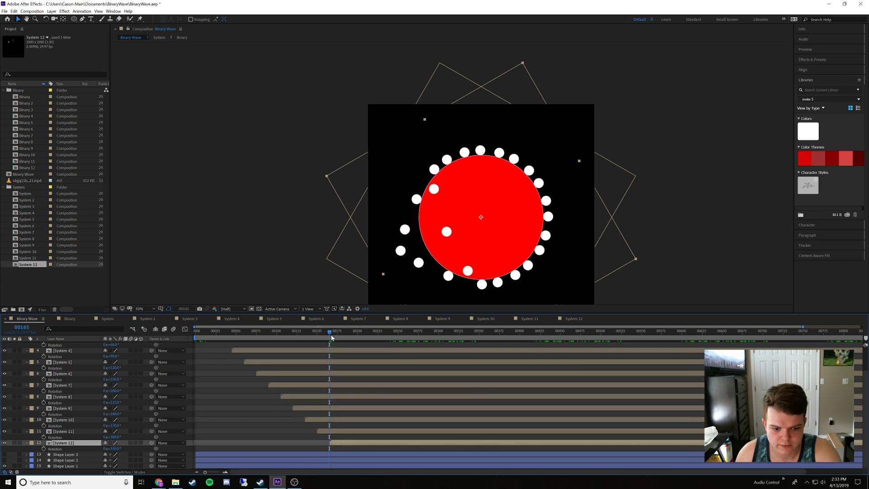
click(196, 340)
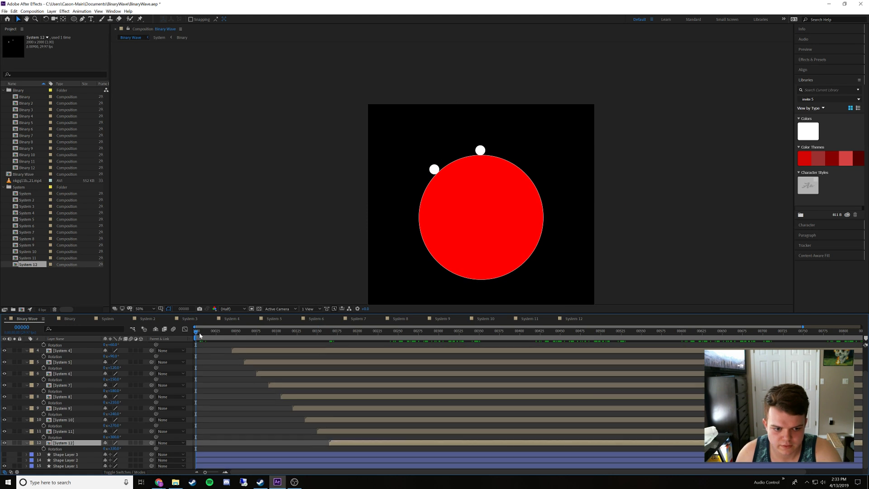
drag(200, 335, 329, 337)
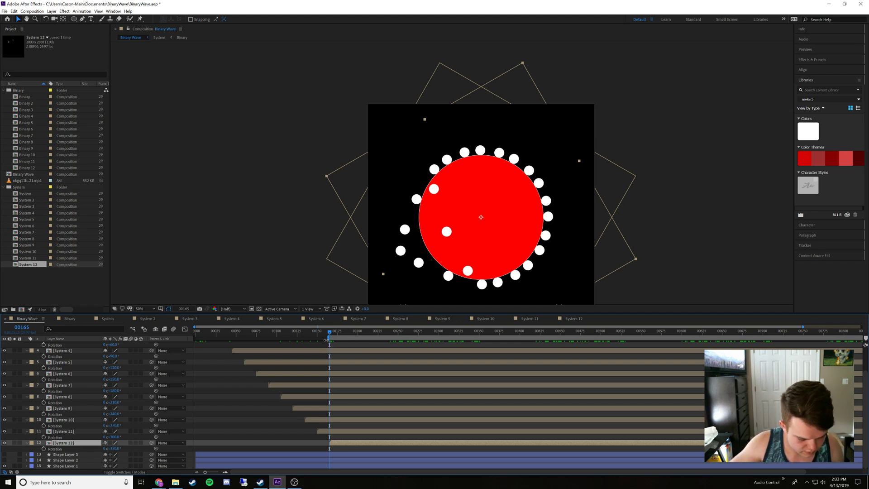
Set the work area to end at frame 345 and preview the looping animation
click(478, 340)
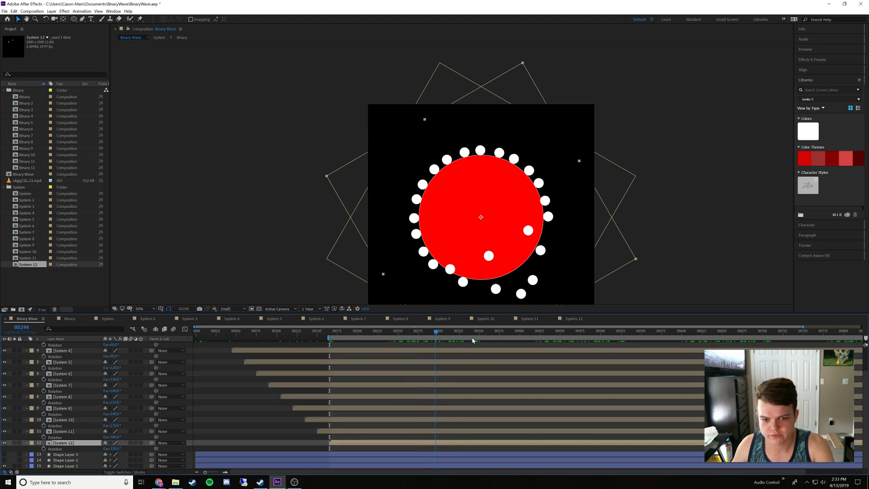
drag(477, 340, 475, 340)
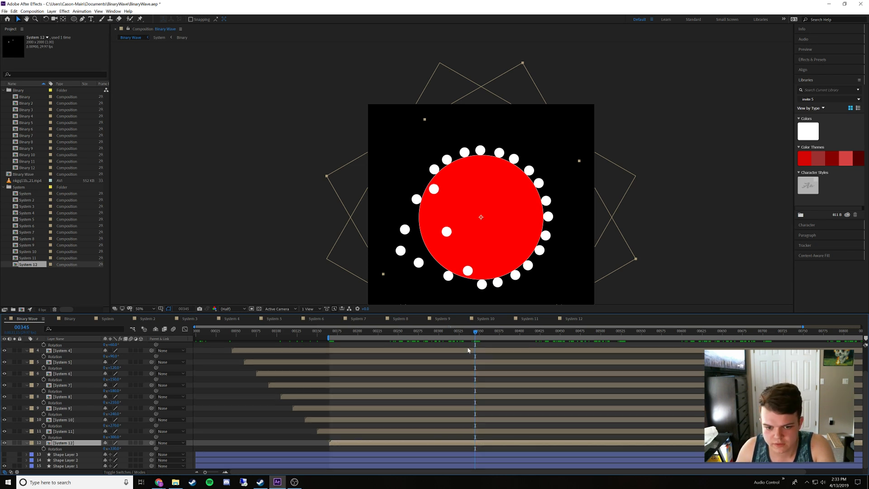
drag(361, 472, 497, 471)
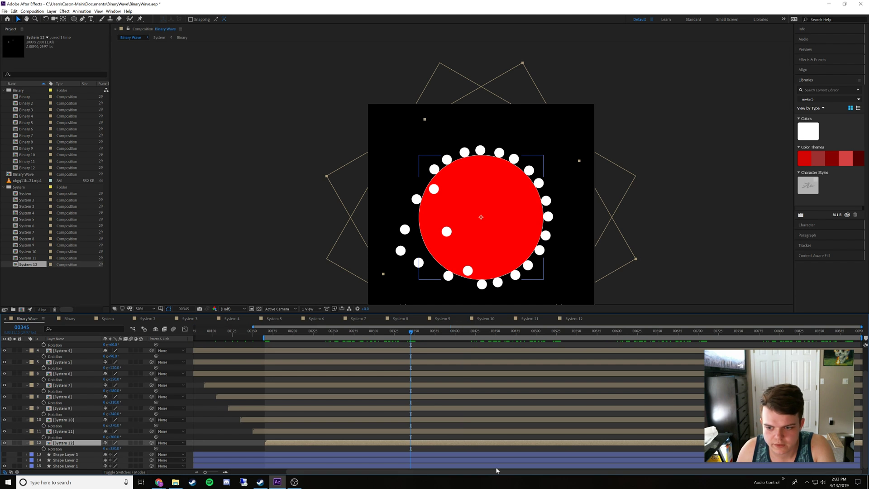
drag(860, 338, 727, 337)
key(ctrl+z)
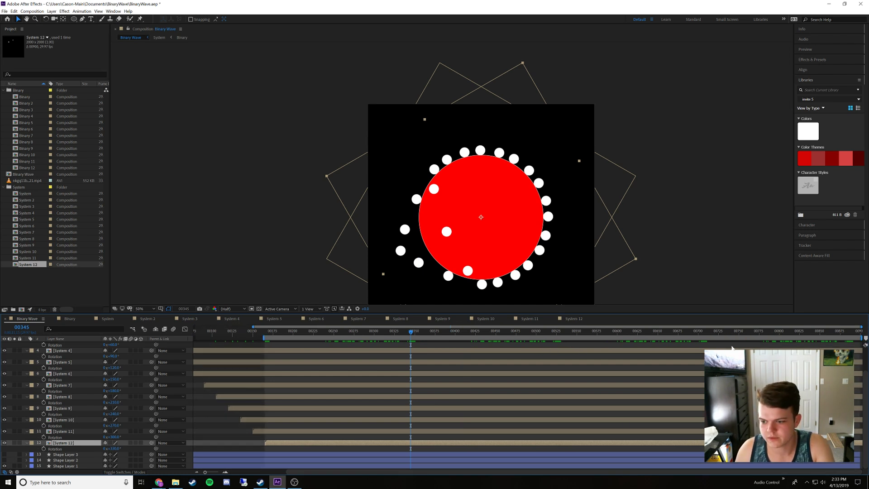
drag(862, 338, 414, 354)
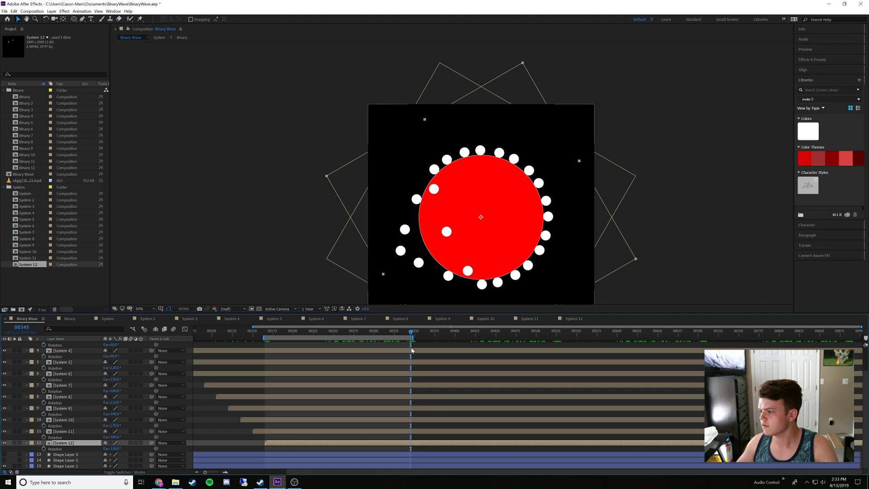
key(space)
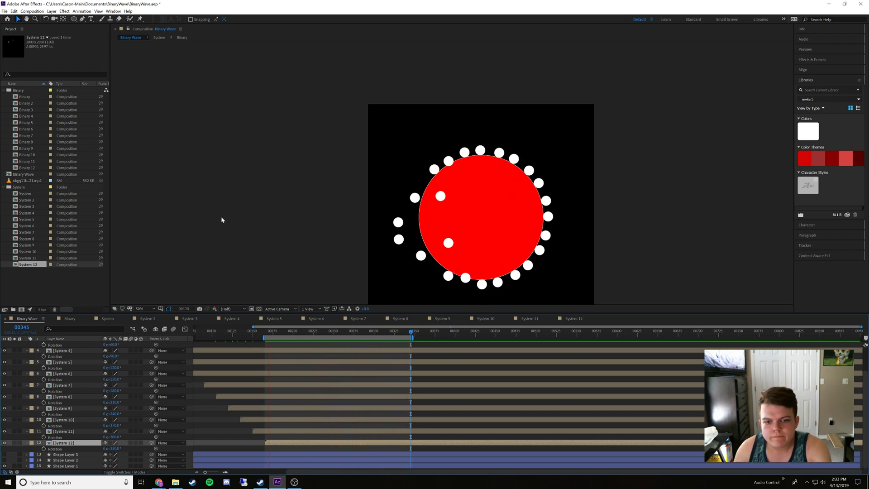
key(space)
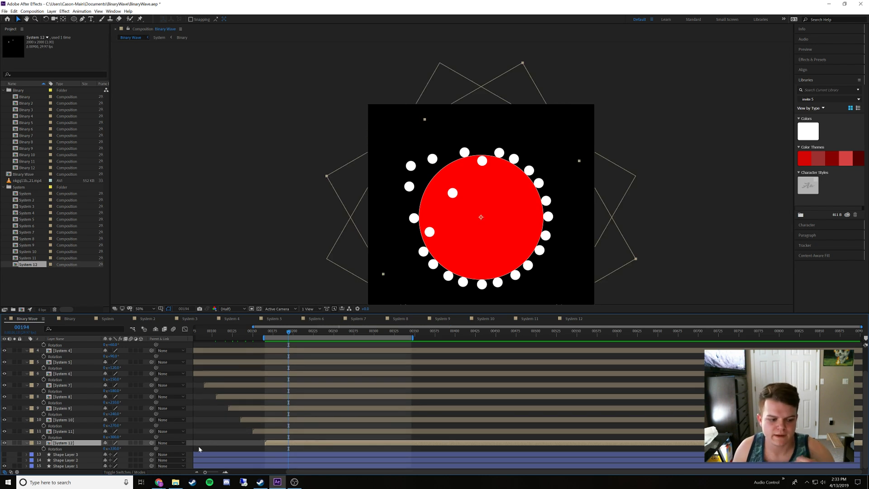
Toggle the visibility of Shape Layers 1, 2 and 3 to check what each one shows, and select Shape Layer 3
click(3, 466)
click(4, 466)
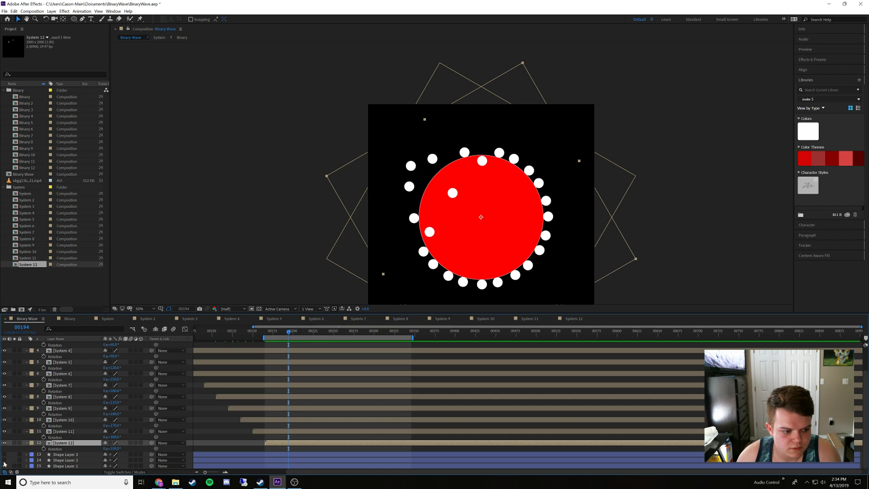
click(5, 460)
click(4, 454)
click(4, 454)
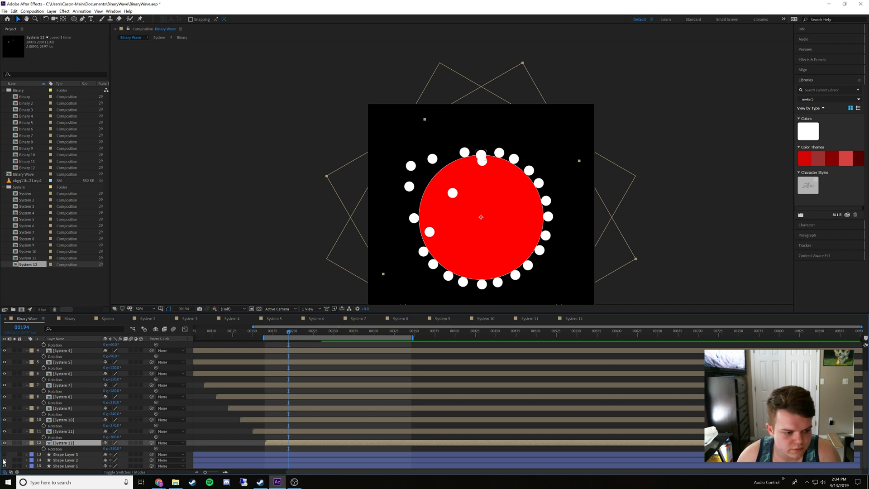
click(76, 456)
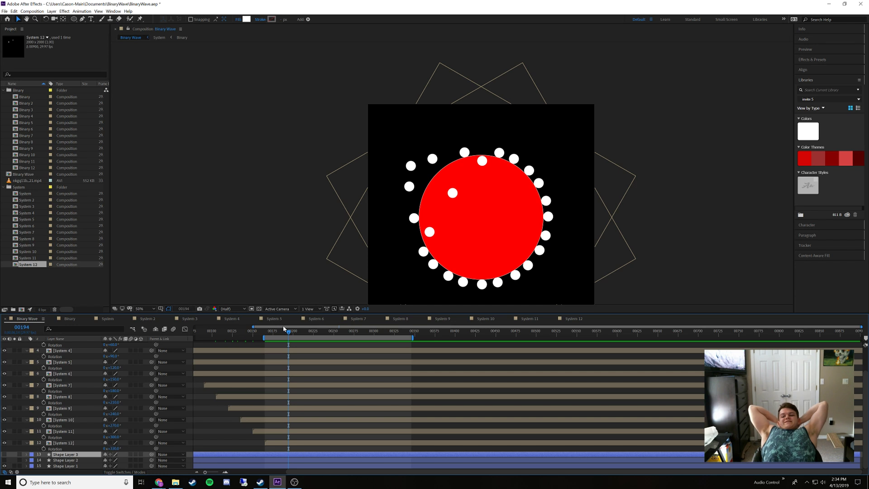
Play the reference video nkgq11bj40s21.mp4 from the Downloads folder in VLC, close it and return to After Effects
click(175, 481)
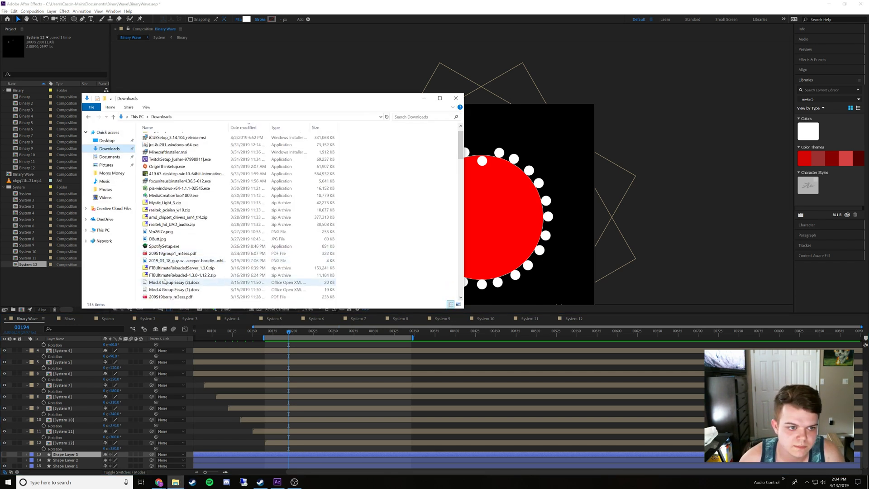
double_click(165, 145)
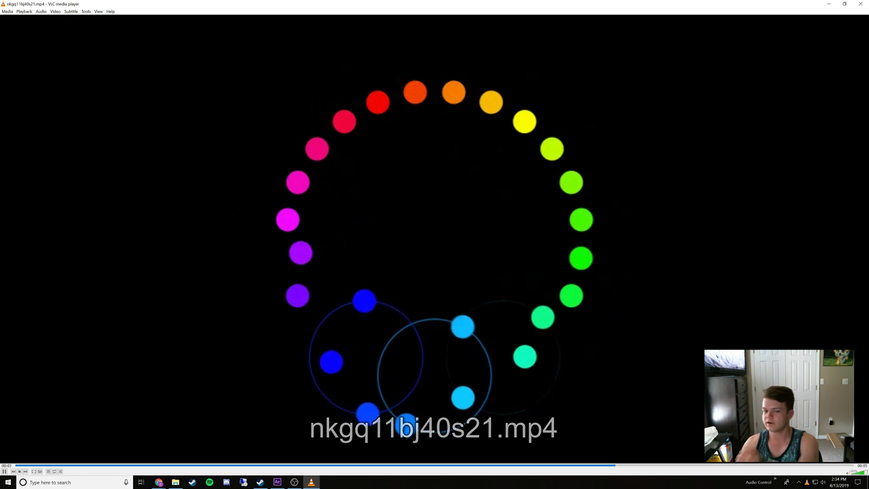
click(860, 4)
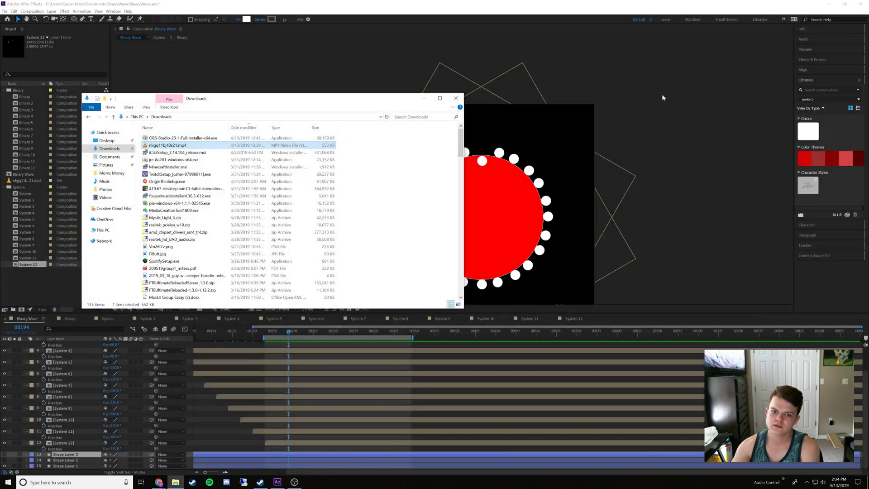
click(419, 102)
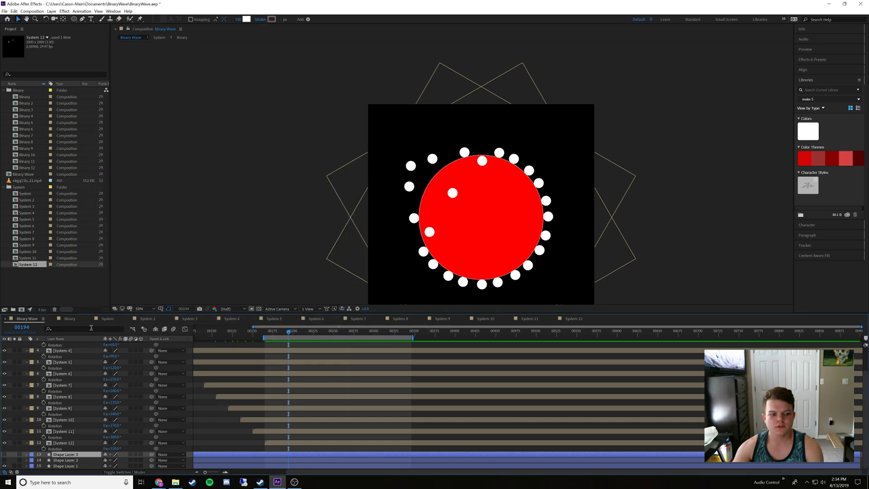
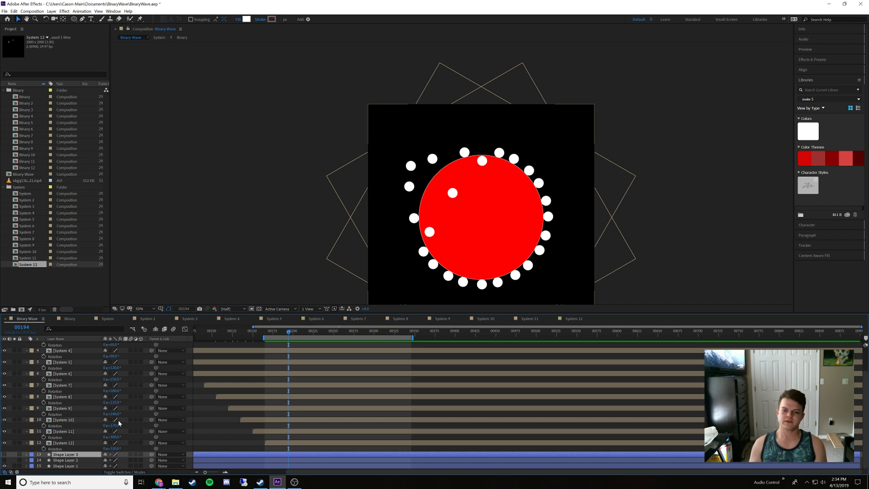
Hide the red circle of Shape Layer 1 and preview the looping dot animation over the work area
click(5, 465)
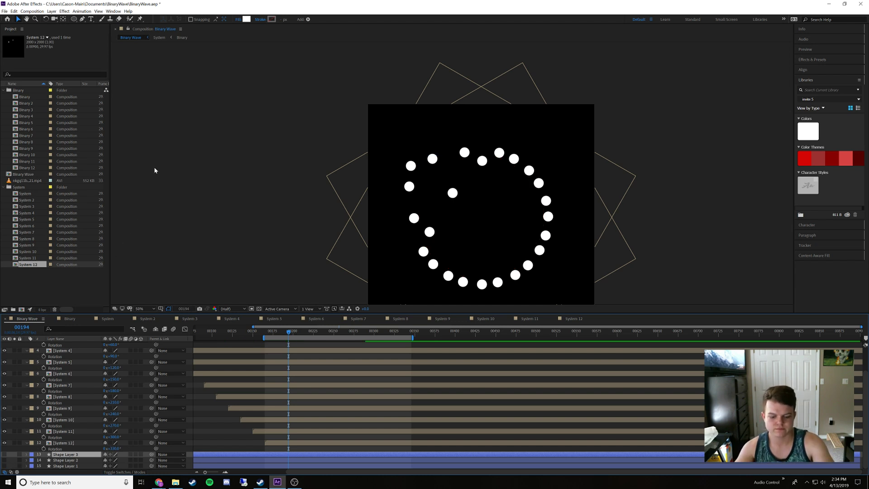
key(h)
key(space)
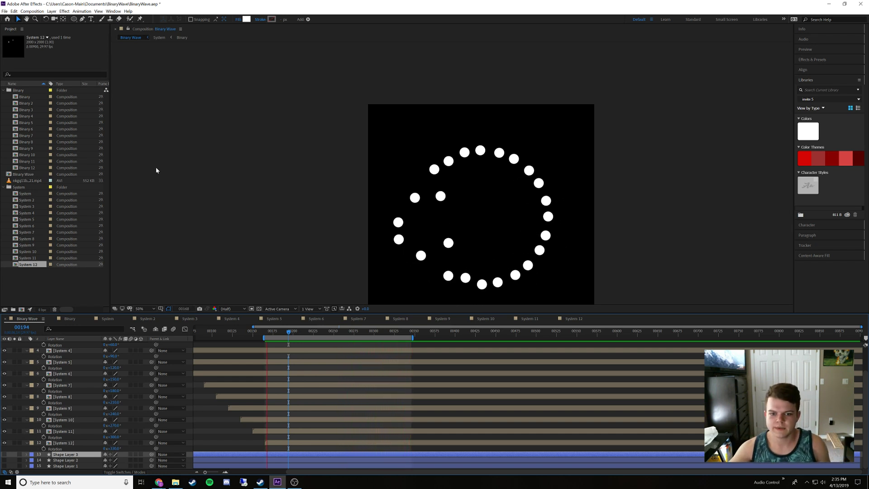
key(space)
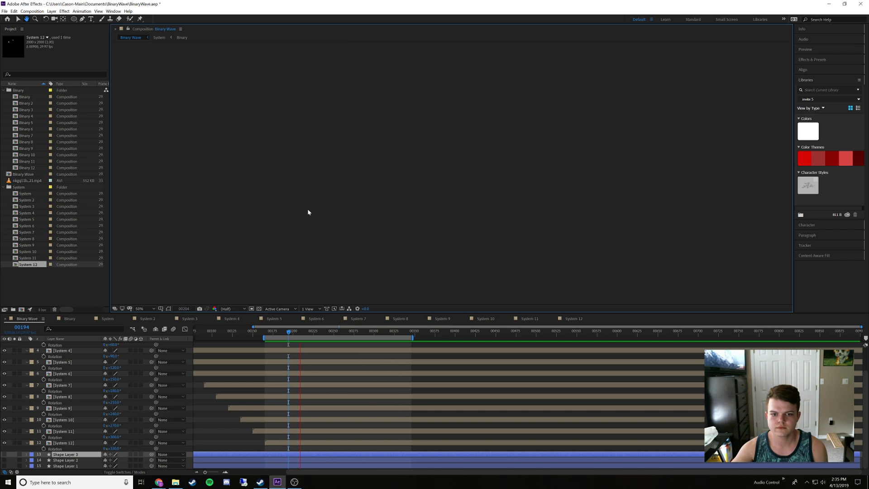
key(space)
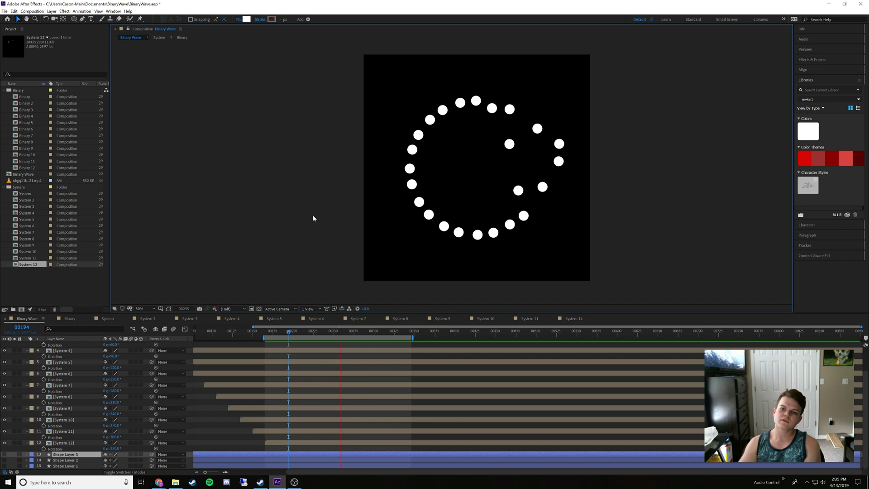
key(space)
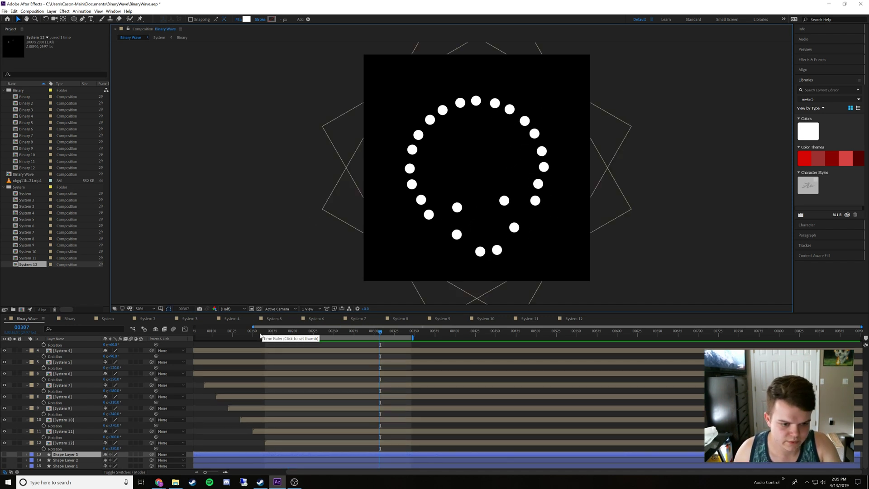
Move the start of the Binary Wave work area back to the beginning of the composition
drag(253, 326, 171, 338)
scroll(290, 380, up, 3)
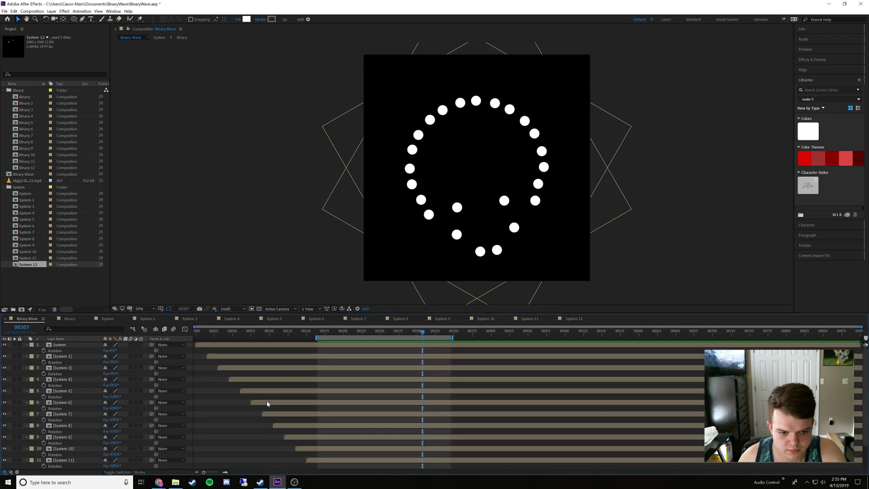
drag(315, 337, 195, 337)
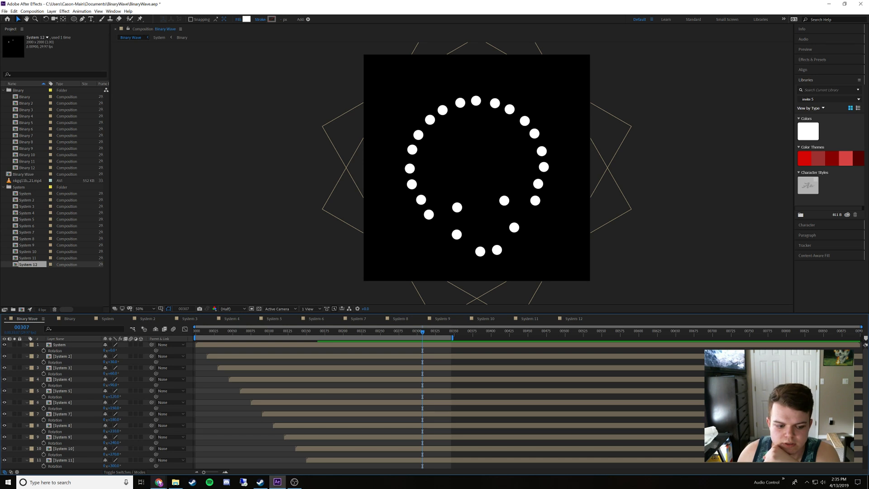
Play the reference video nkgq11bj40s21.mp4 from Downloads in VLC again, close the player and minimise the Downloads window
click(176, 482)
double_click(167, 144)
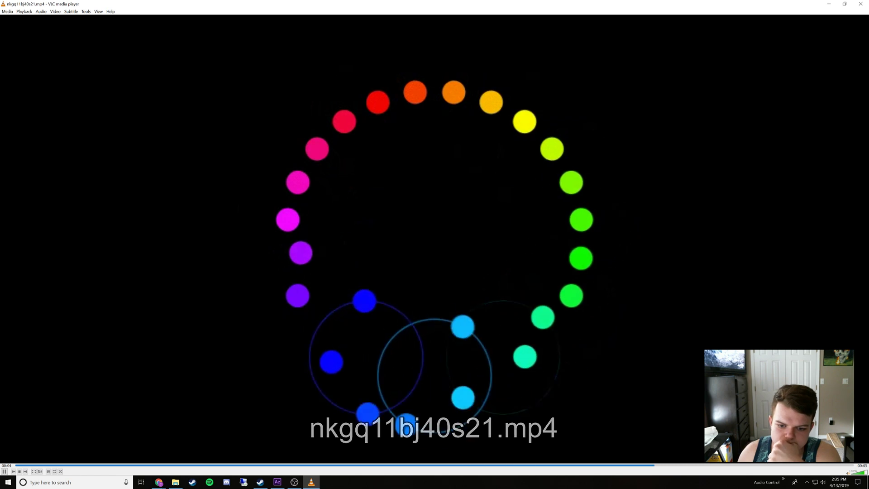
click(860, 4)
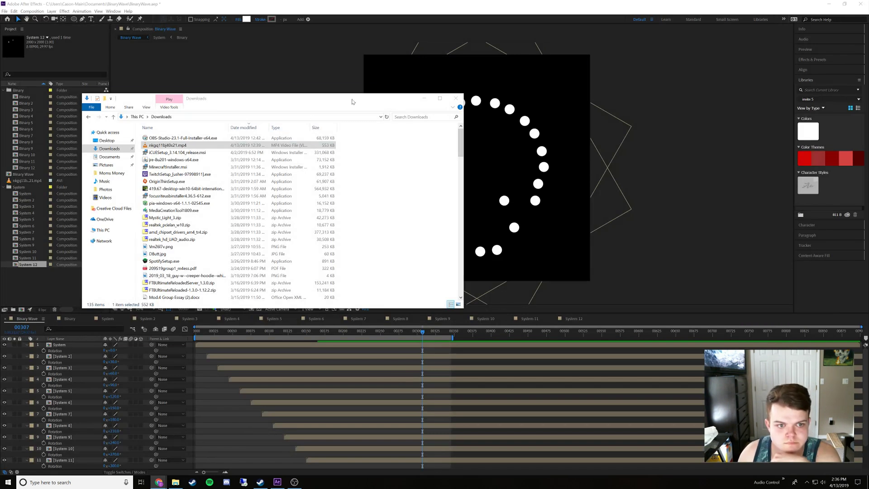
click(424, 99)
Select all the System layers from System to System 12 and collapse their Rotation properties
scroll(71, 432, down, 2)
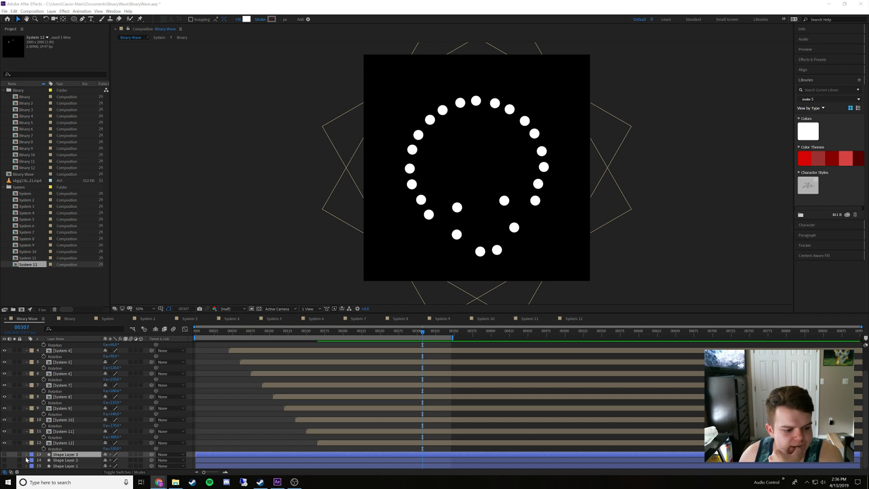
click(63, 442)
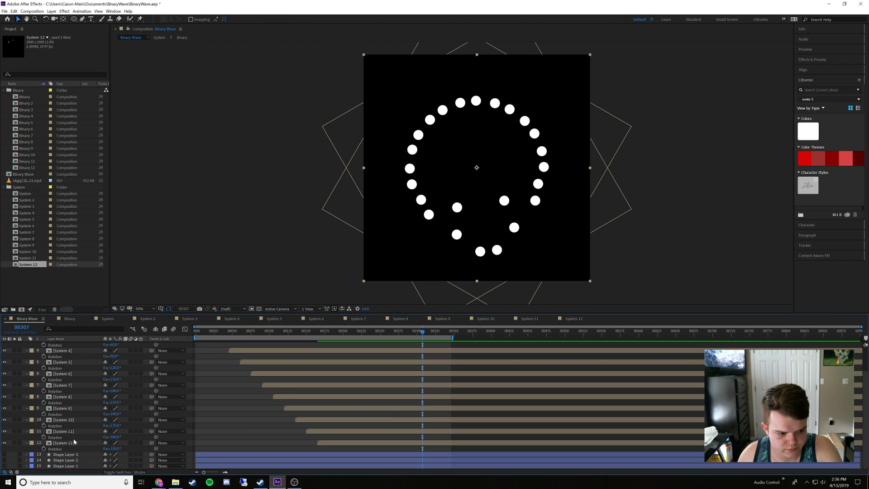
shift+click(73, 441)
key(r)
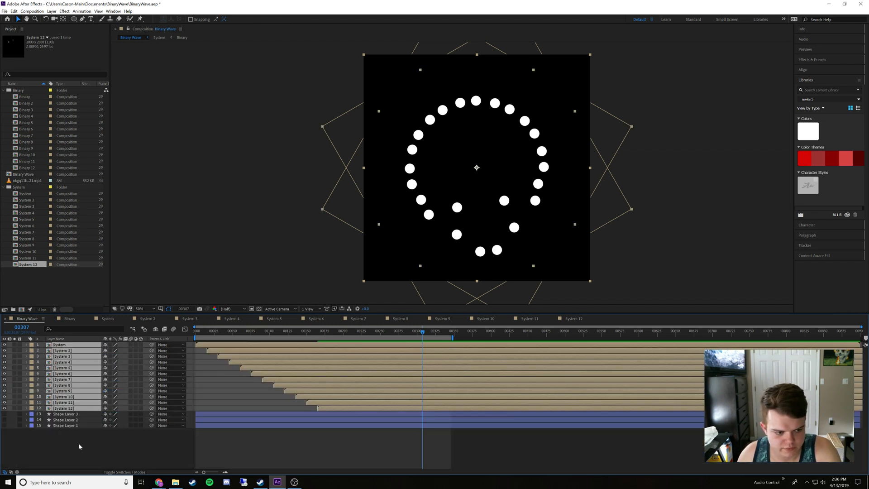
Add a dark red 2000 x 2000 px solid and place it directly below the System 12 layer as a background
click(88, 432)
right_click(94, 441)
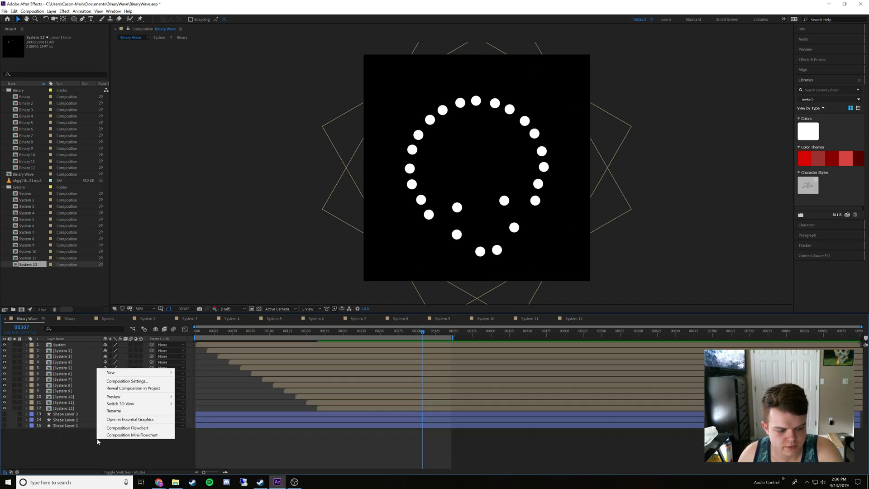
mouse_move(160, 373)
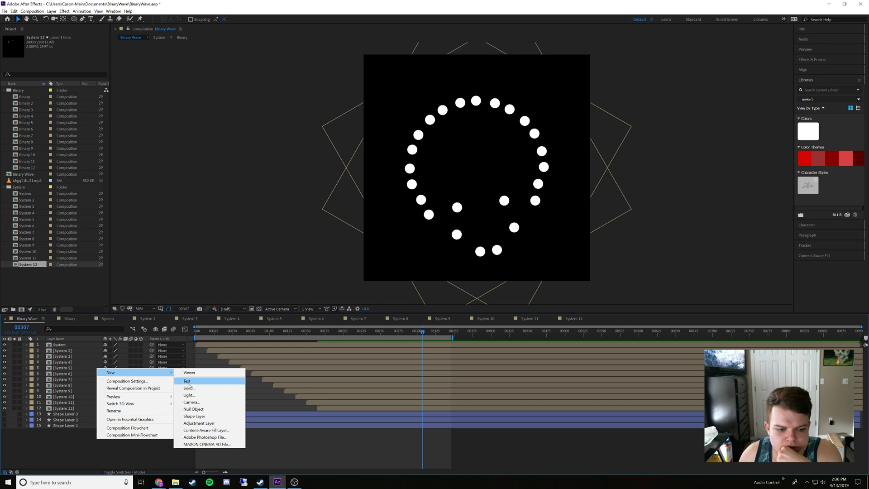
click(187, 388)
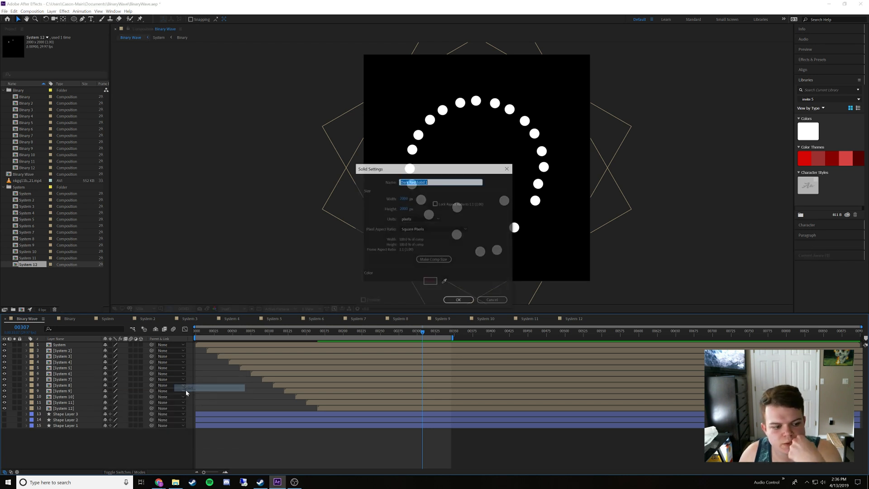
click(430, 281)
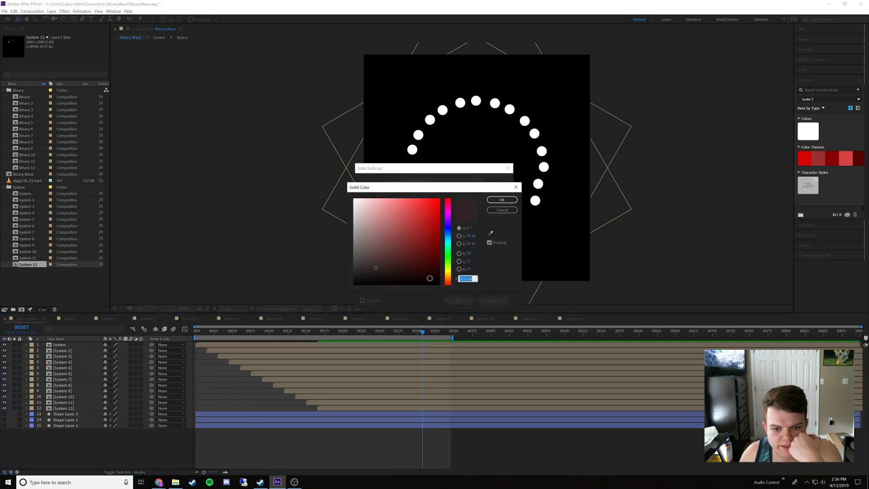
click(497, 210)
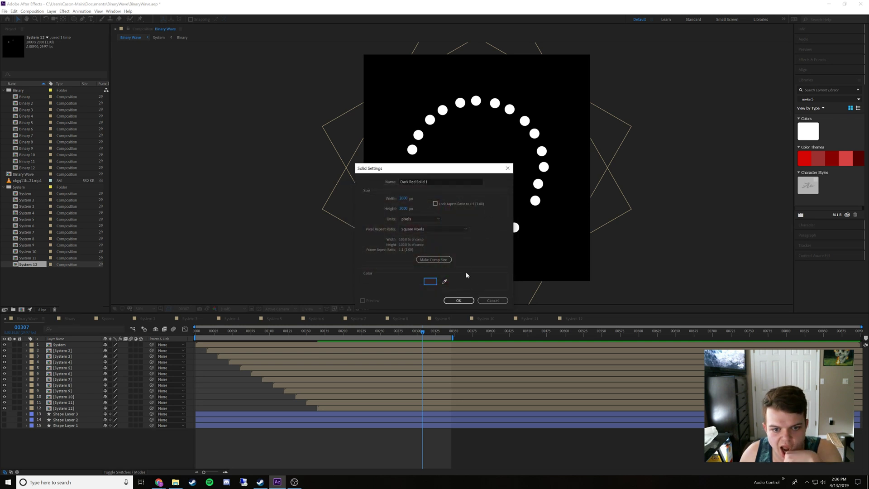
click(458, 300)
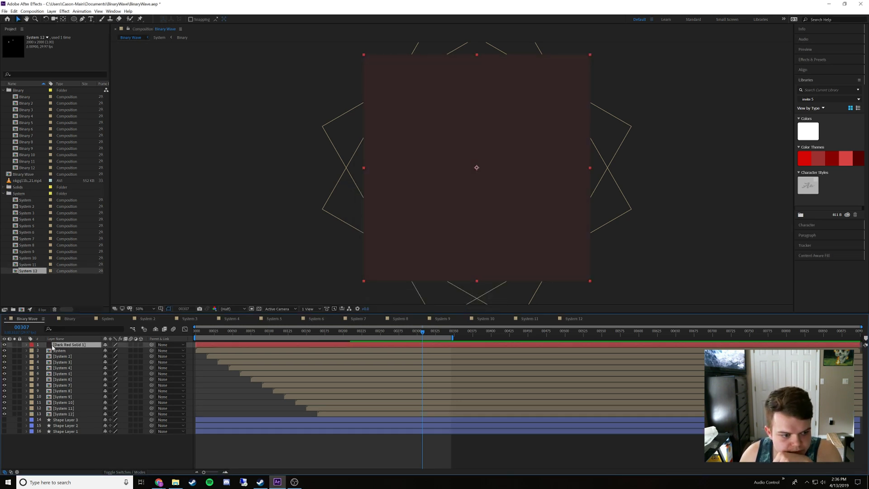
drag(63, 373, 65, 414)
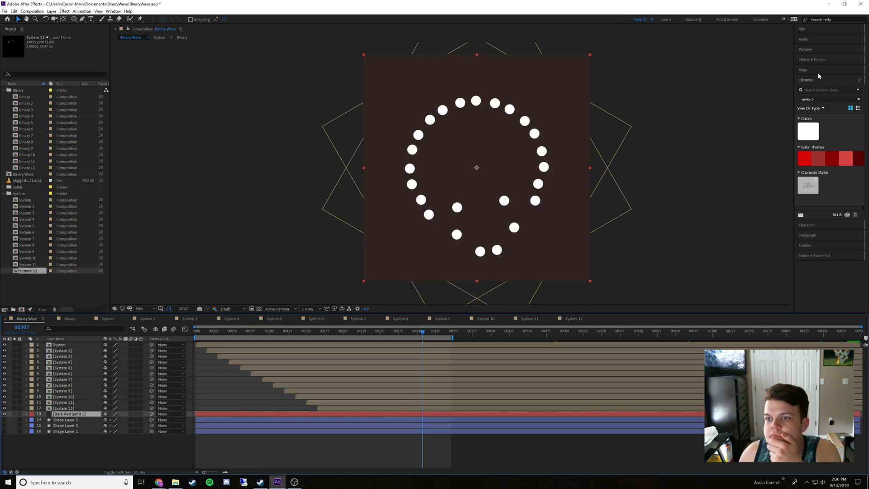
Search the effects for "gradien", try VR Color Gradients on the dark red solid and undo it
click(817, 60)
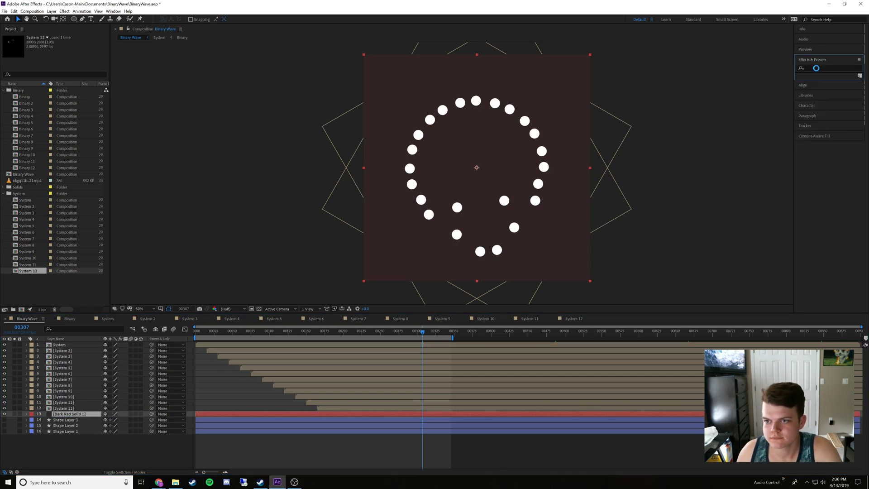
click(816, 68)
text(gr)
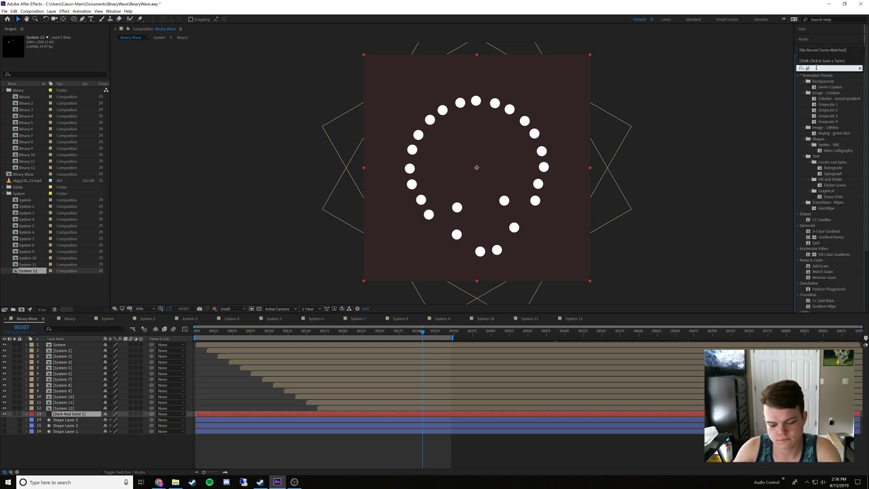
text(adien)
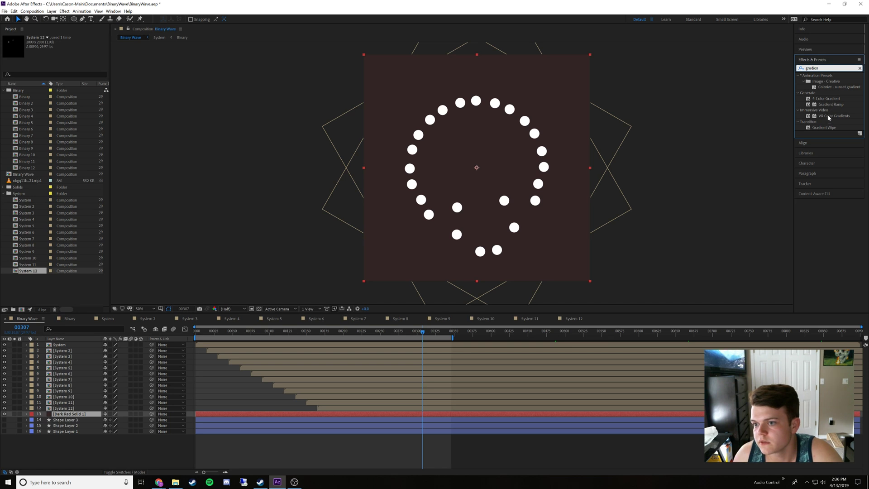
drag(829, 118, 401, 415)
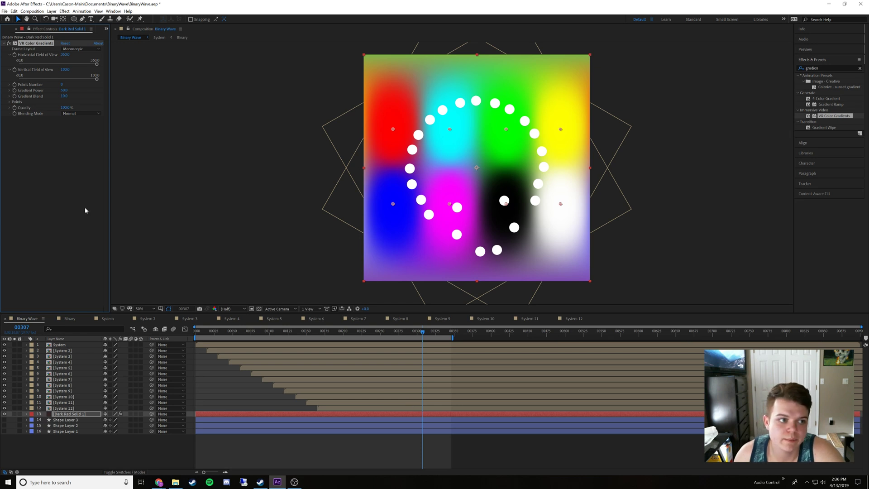
key(ctrl+z)
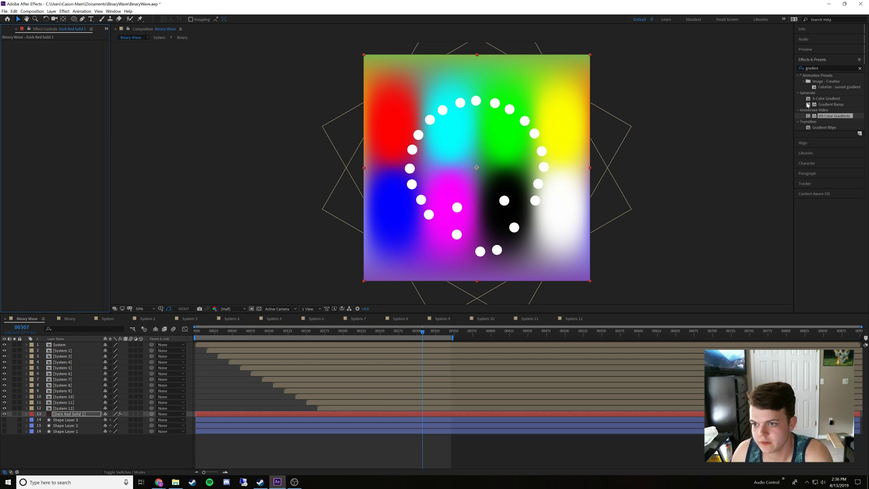
Try a Gradient Ramp on the dark red solid with the Radial Ramp shape, and delete the effect
drag(831, 104, 492, 414)
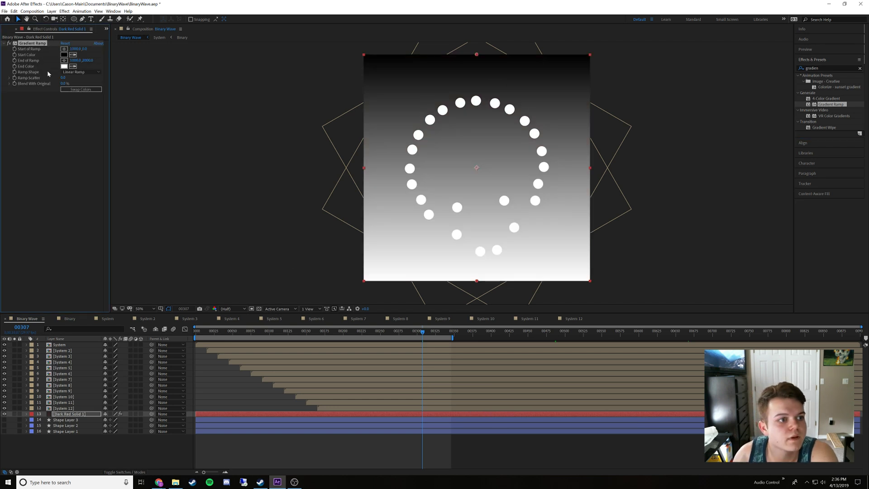
click(65, 73)
click(67, 84)
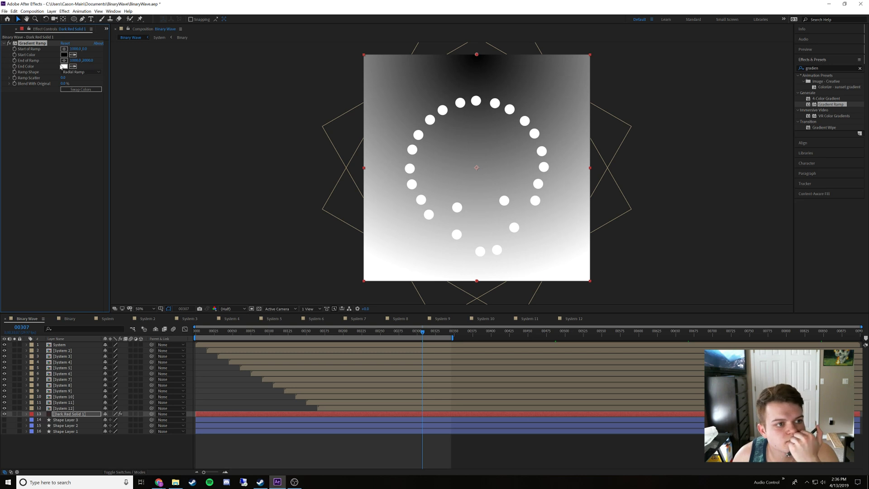
click(40, 62)
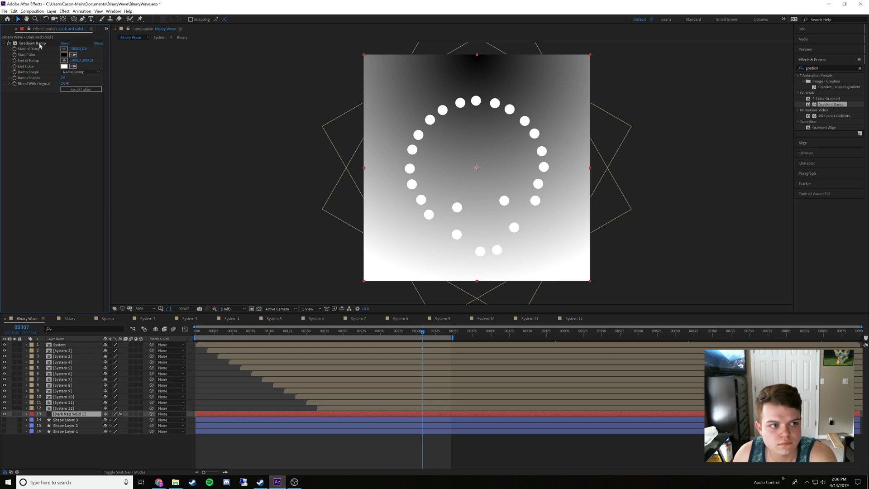
click(40, 45)
key(Delete)
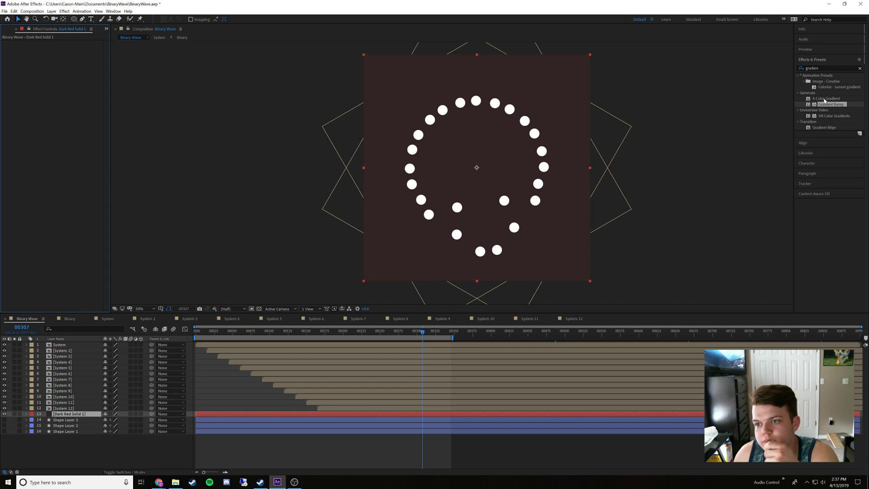
Try the 4-Color Gradient effect on the dark red solid and delete it
drag(824, 100, 438, 415)
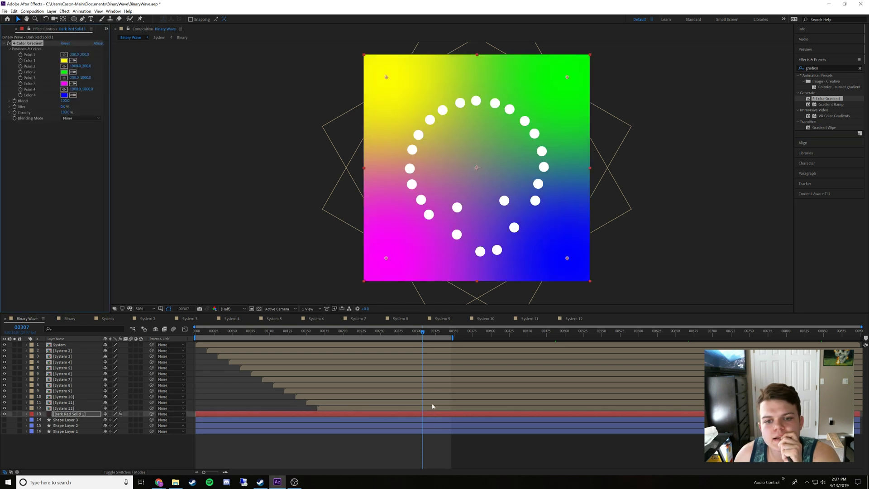
click(49, 137)
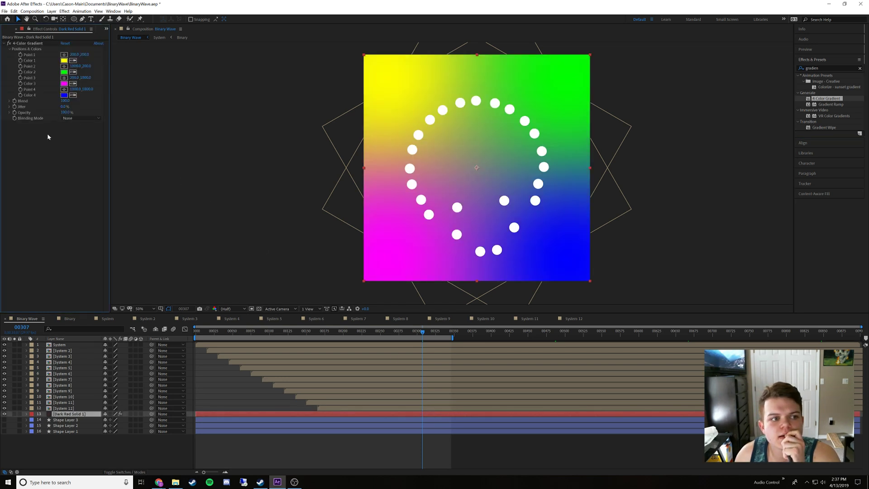
click(34, 44)
key(Delete)
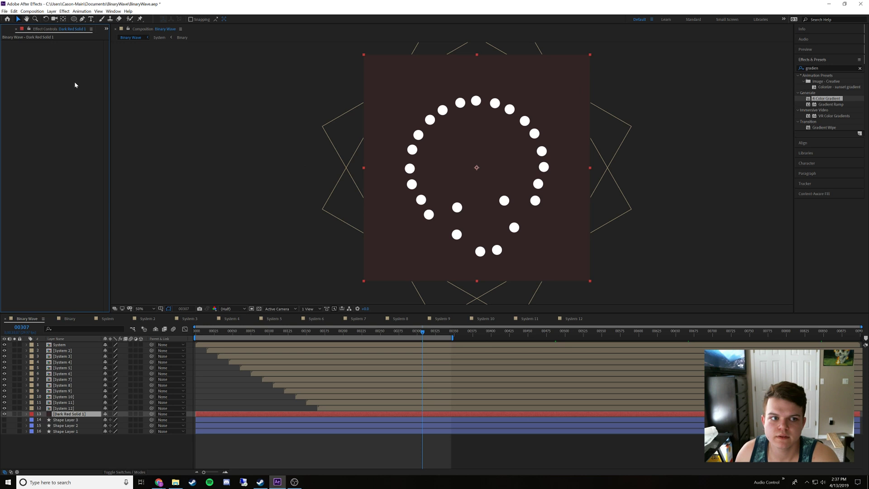
Deselect all layers, activate the Ellipse tool and check its shape fill colour without changing it
click(134, 457)
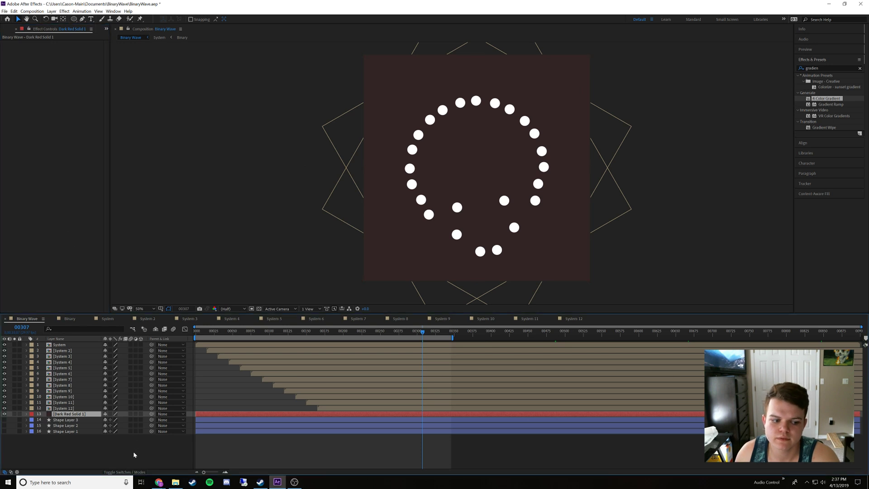
click(64, 414)
click(72, 445)
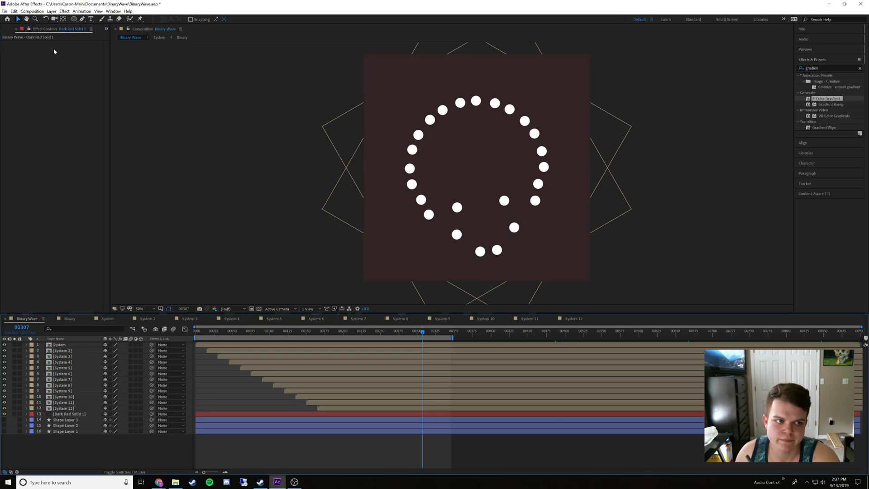
click(74, 20)
click(192, 19)
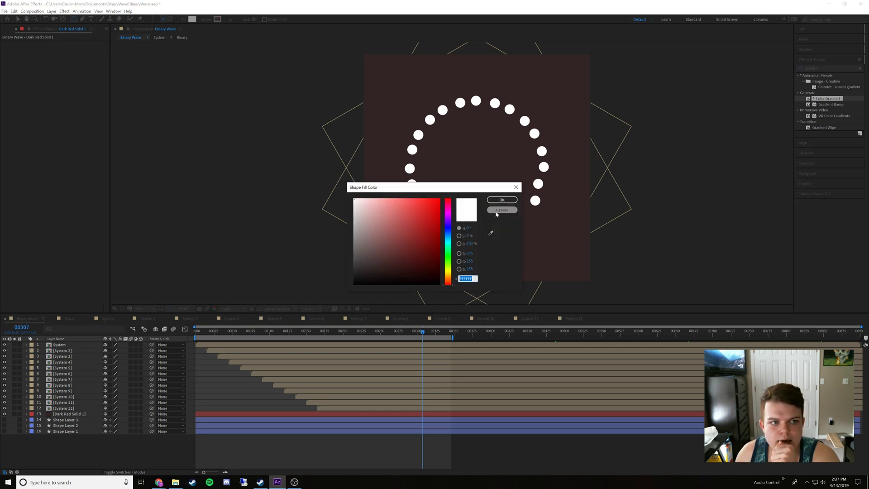
click(496, 214)
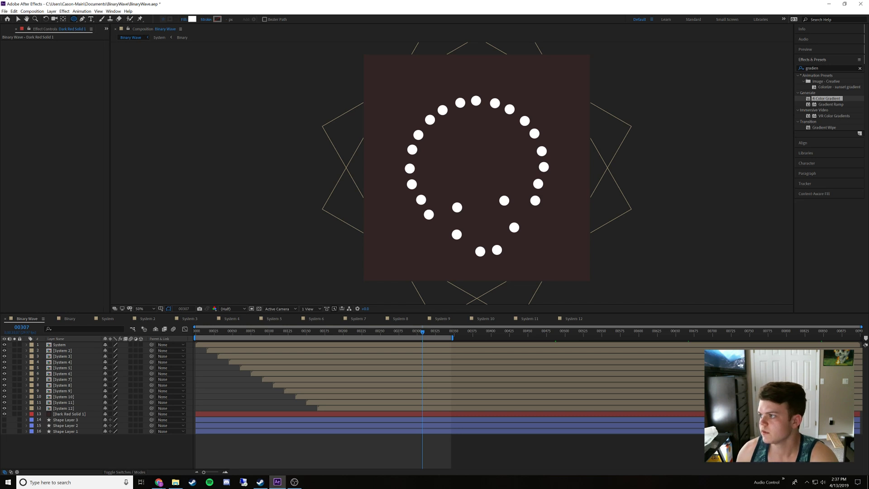
Switch to Chrome, bring its window over the composition, preview the Rainbow Spectral Circle Gradient image and search Google for that image
key(alt+Tab)
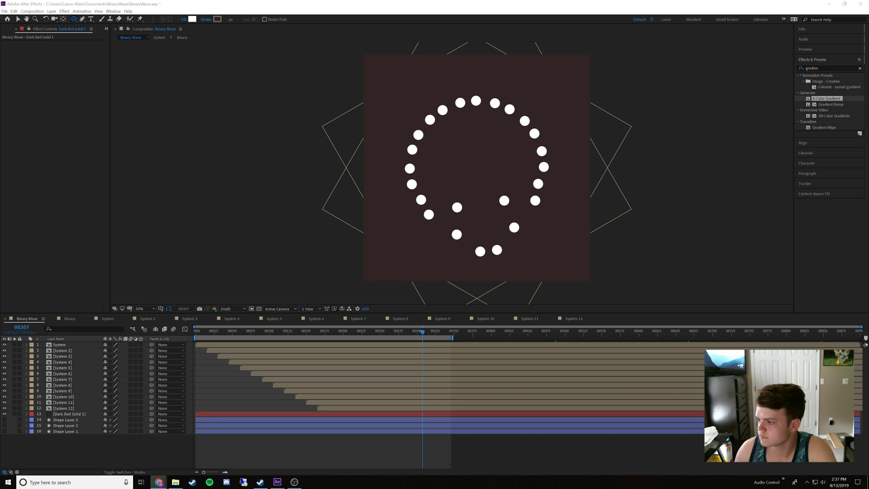
drag(868, 63, 563, 55)
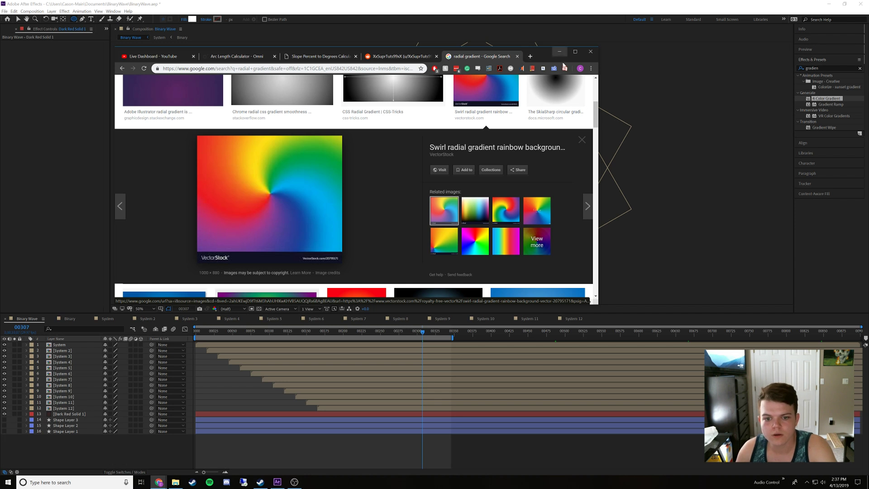
click(485, 239)
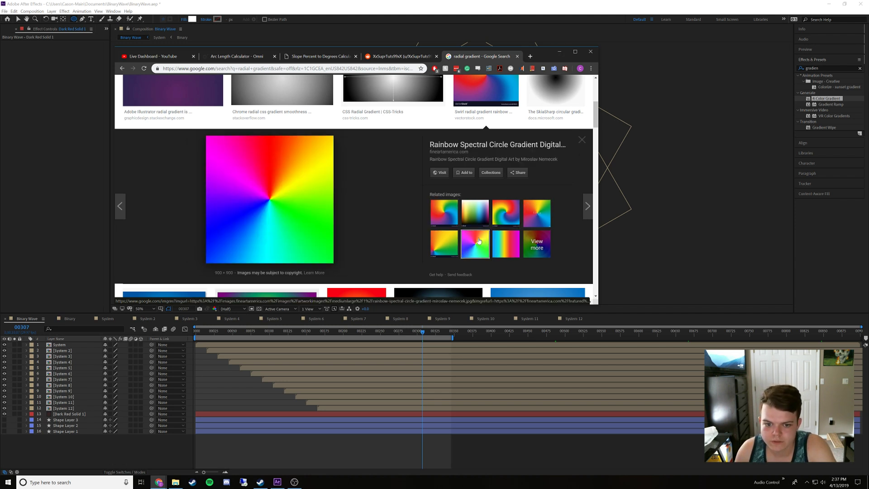
right_click(477, 246)
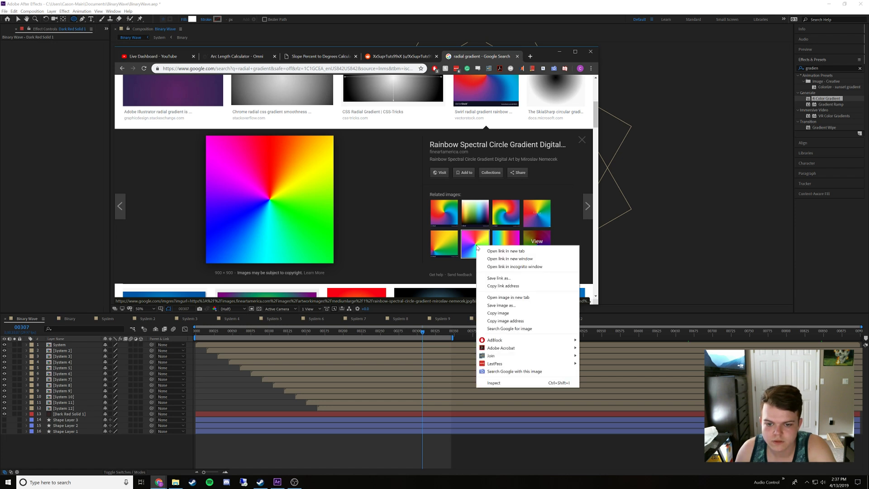
click(508, 329)
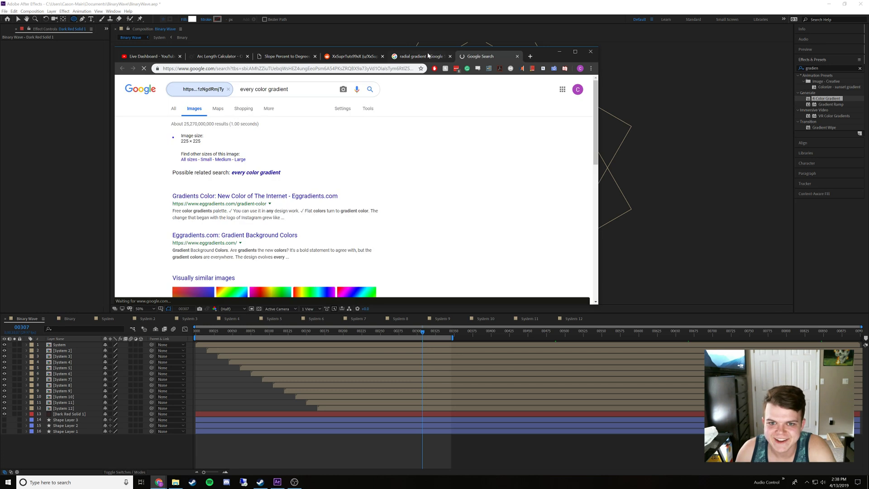
Open the related search "every color gradient", show its image results and look through them for a rainbow gradient
click(256, 174)
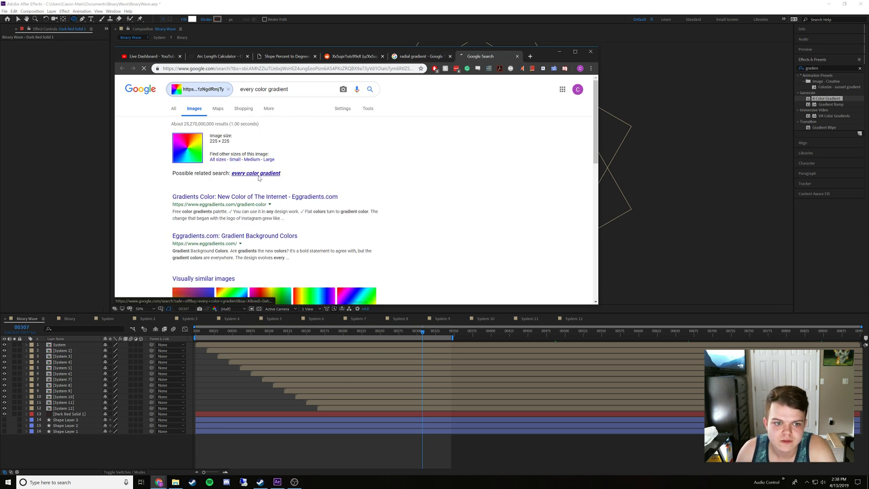
click(195, 109)
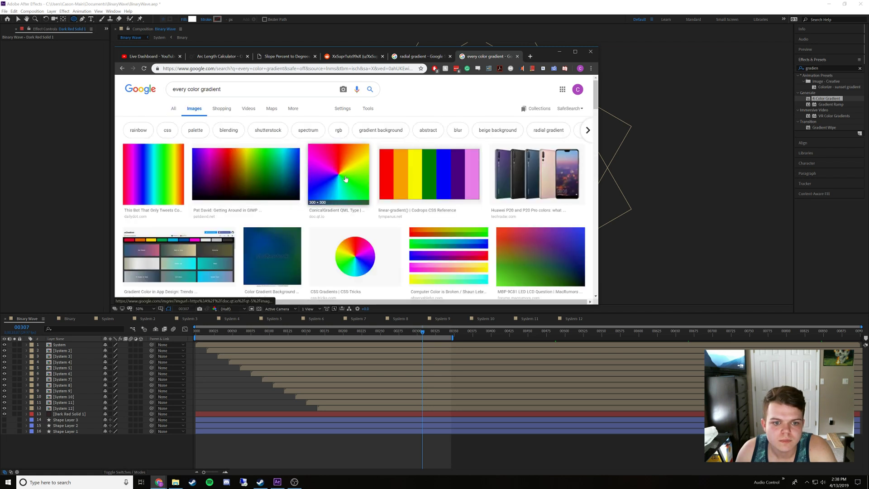
scroll(366, 185, down, 5)
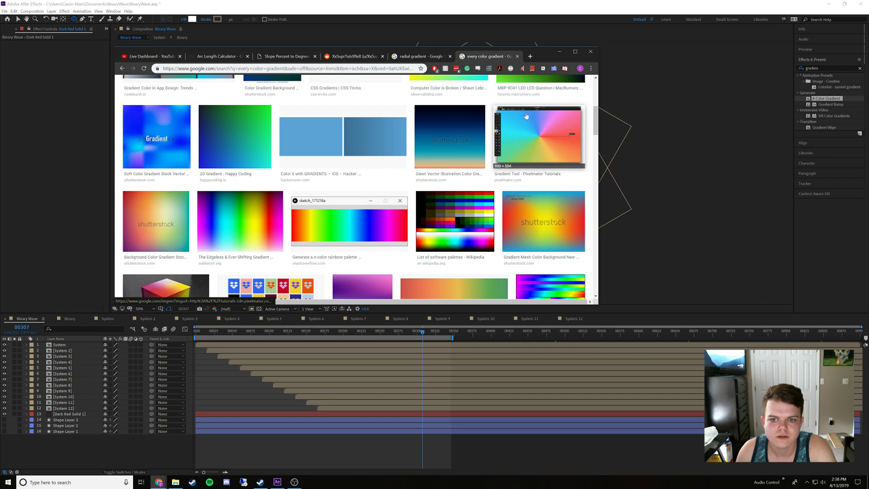
scroll(452, 163, down, 6)
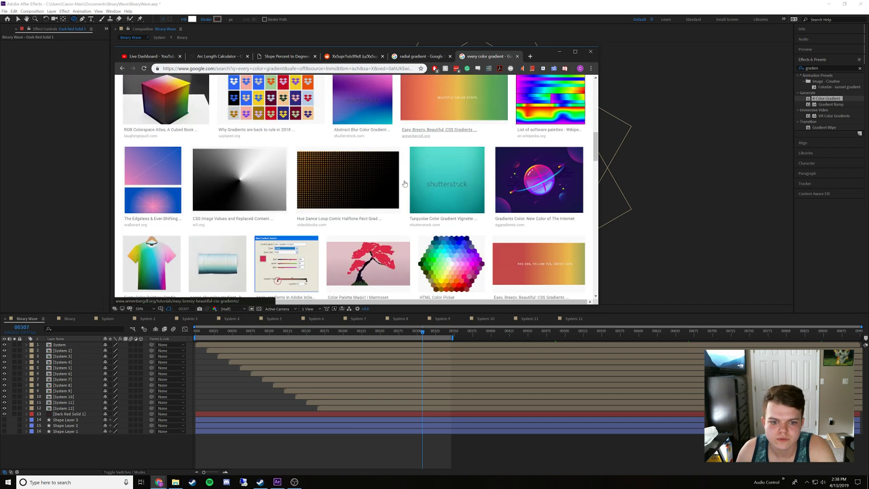
scroll(406, 186, down, 10)
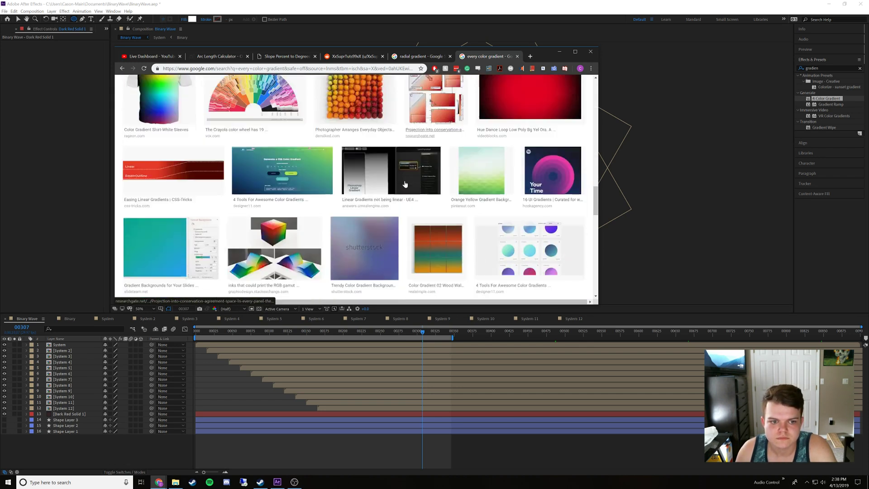
key(Home)
Return to the "radial gradient" results, preview the related radial rainbow background, close the preview and examine the remaining images for a circular rainbow gradient
click(408, 55)
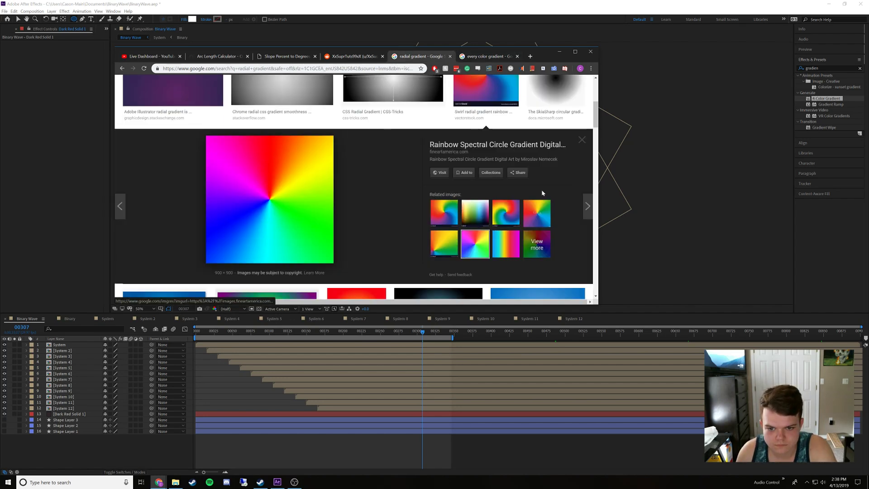
click(545, 218)
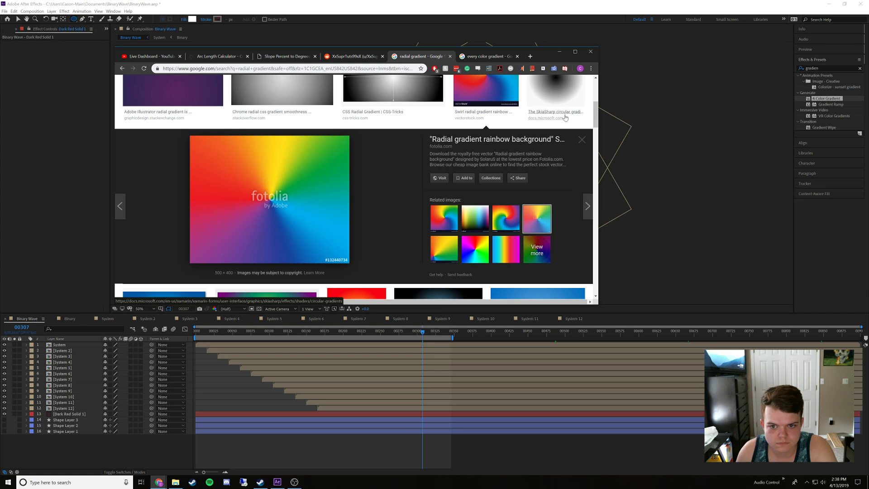
click(582, 140)
scroll(495, 191, down, 1)
scroll(495, 192, down, 8)
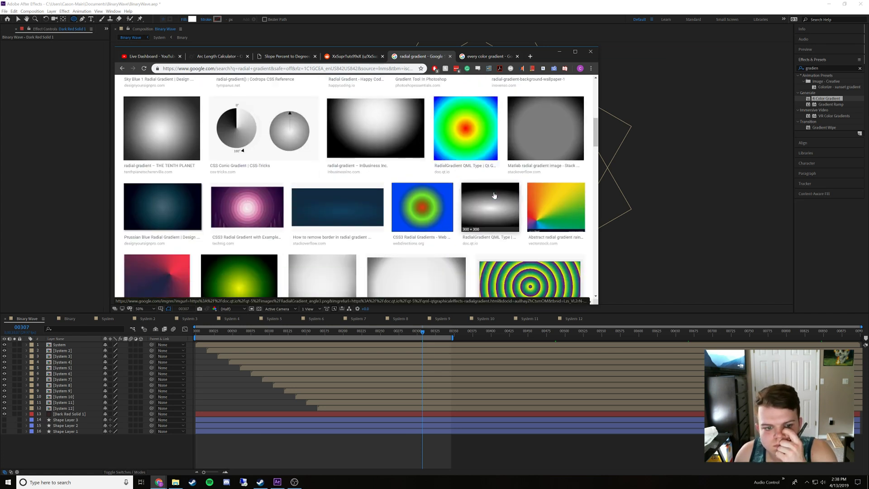
scroll(494, 194, up, 3)
scroll(495, 194, down, 5)
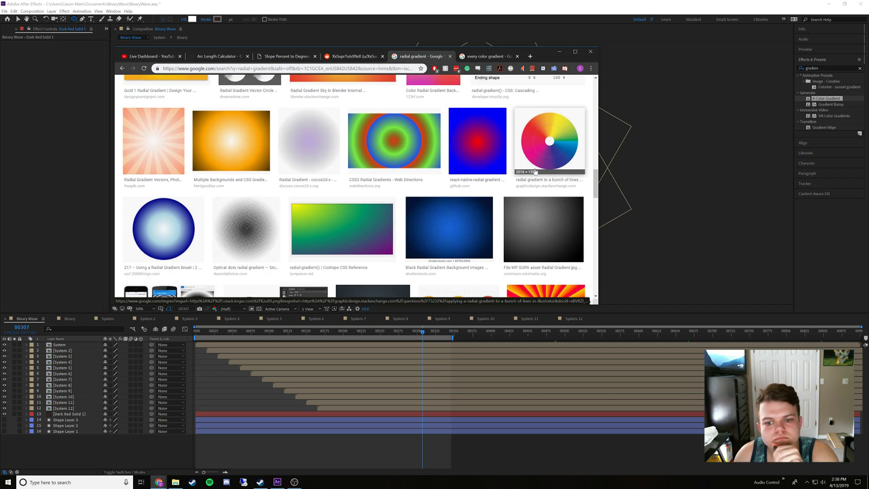
scroll(534, 174, down, 2)
scroll(531, 188, down, 3)
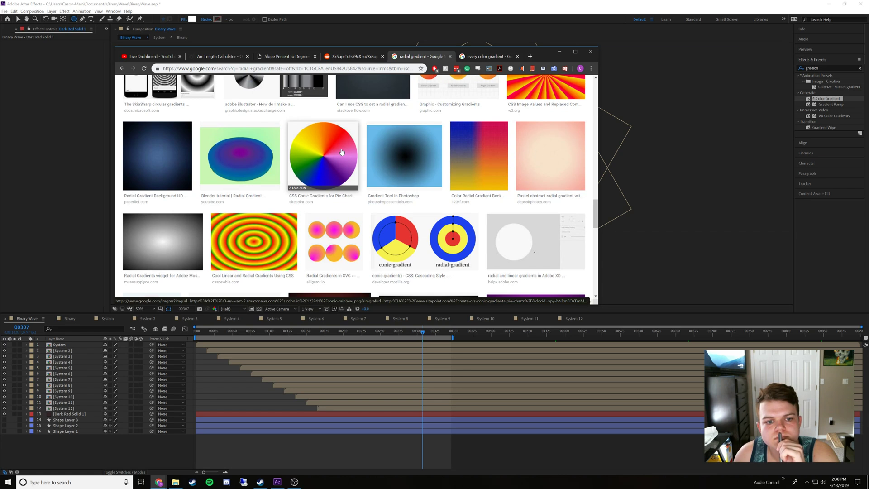
scroll(348, 136, up, 10)
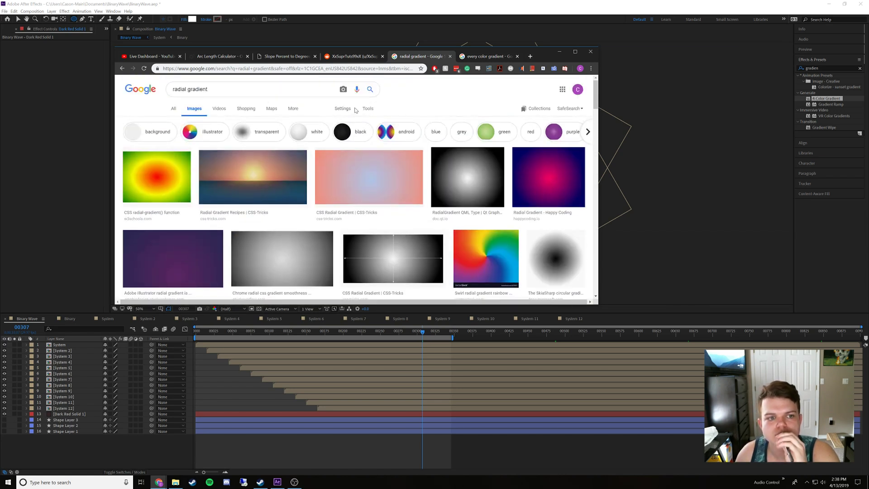
Check the illustrator filter, return to the unfiltered radial gradient results and reopen the Rainbow Spectral Circle Gradient image preview
click(202, 133)
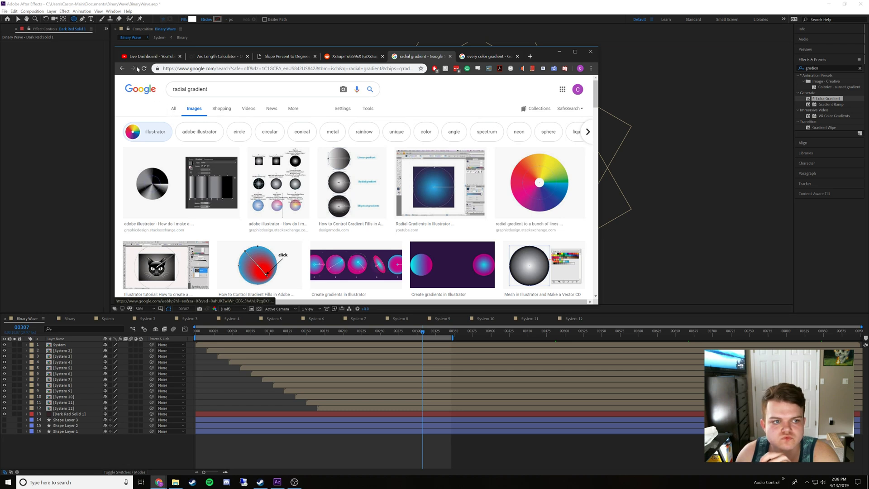
click(122, 69)
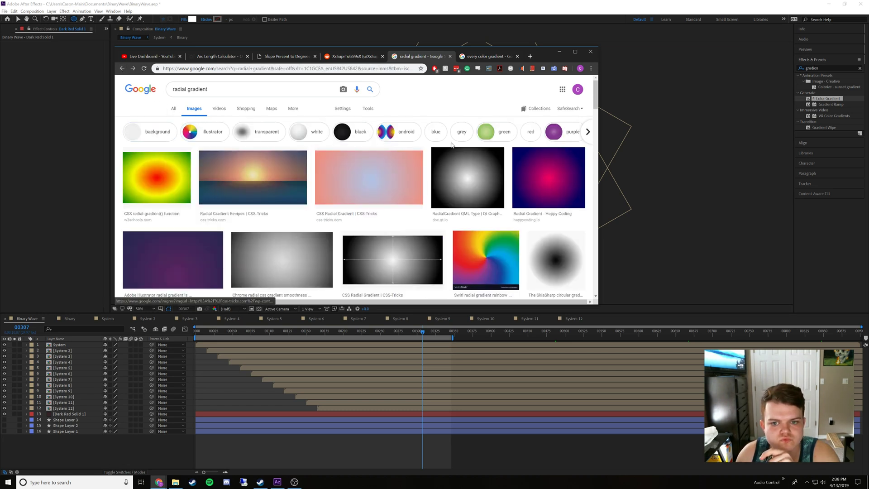
click(493, 239)
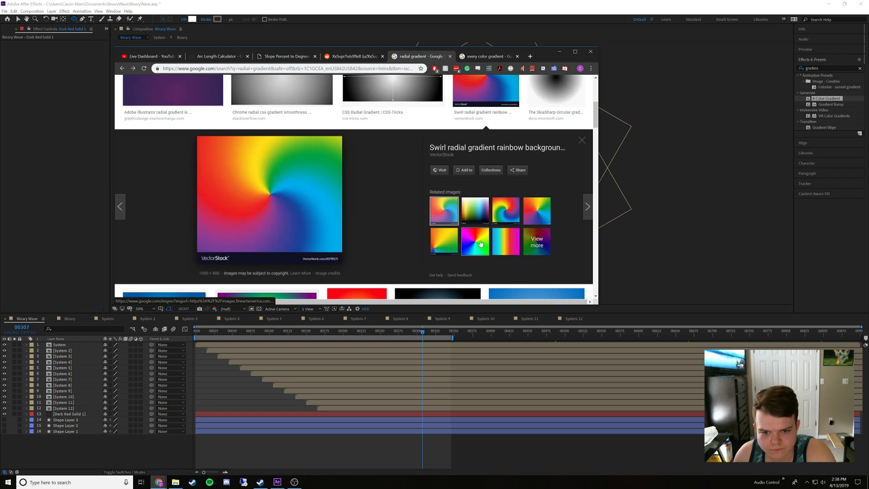
click(481, 244)
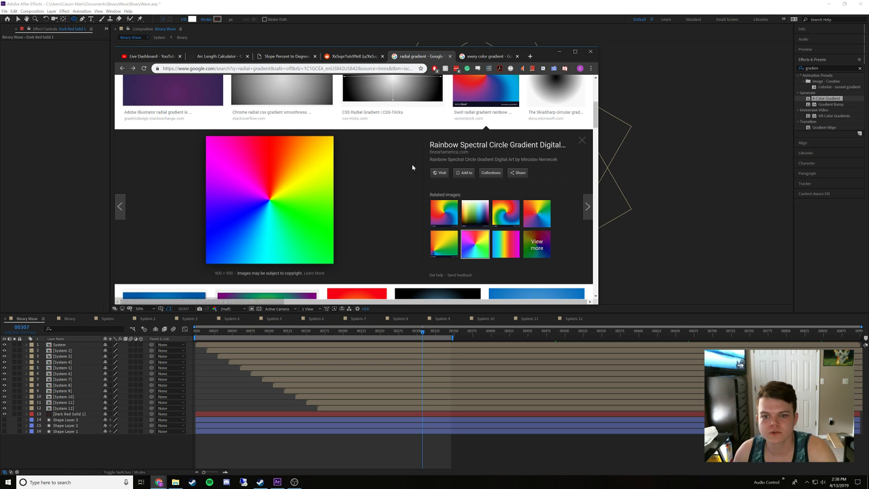
Search Google Images for "rainbow spectral circle gradient"
scroll(406, 175, up, 4)
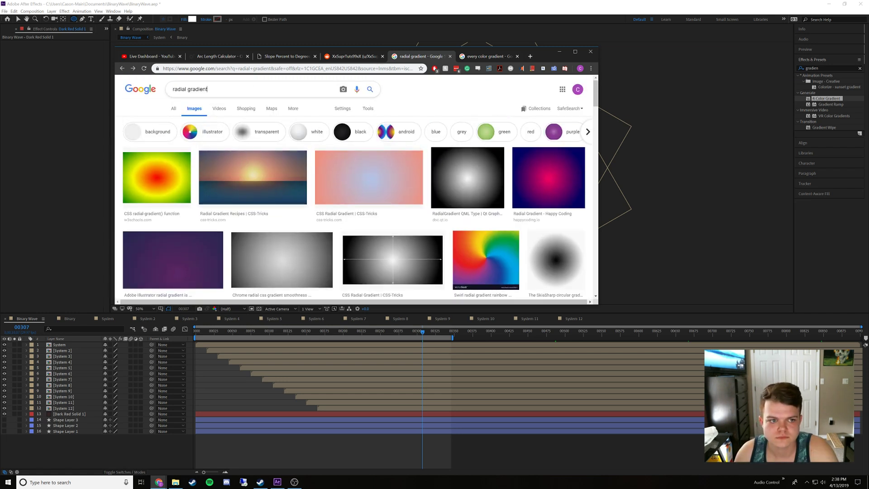
key(ctrl+shift+Left)
key(ctrl+shift+Left)
text(rainbo)
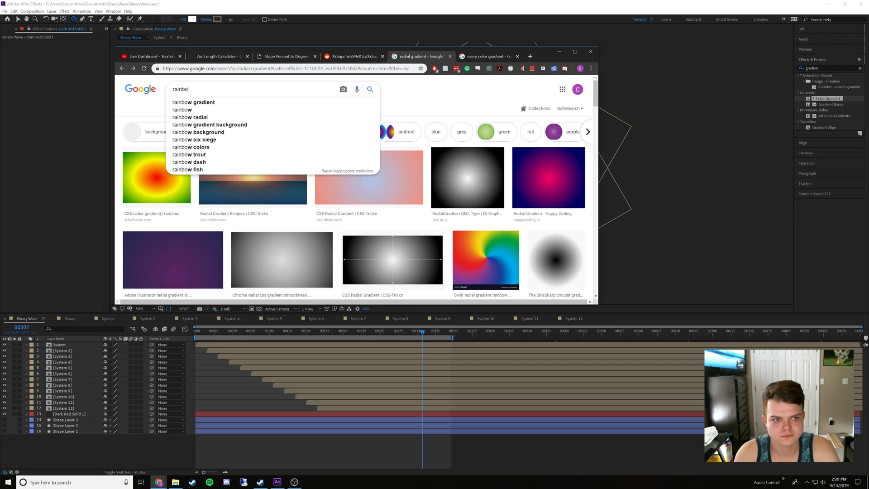
text(w spectra)
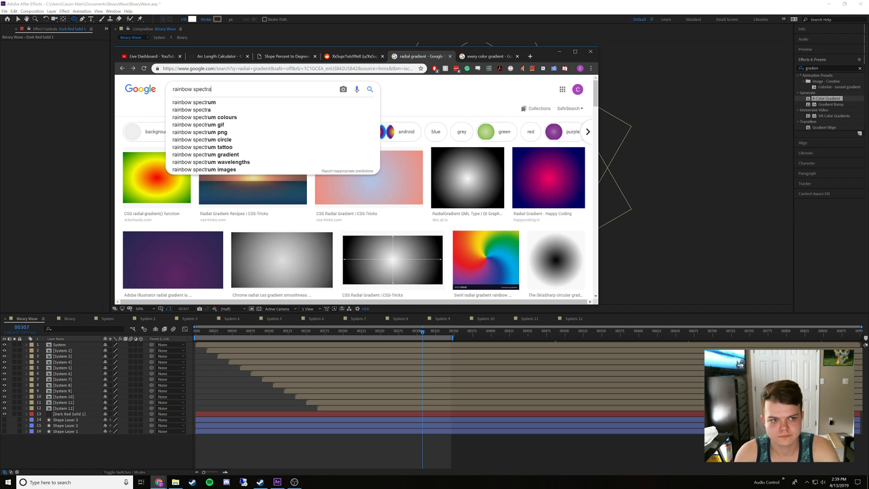
text(l circle gradient)
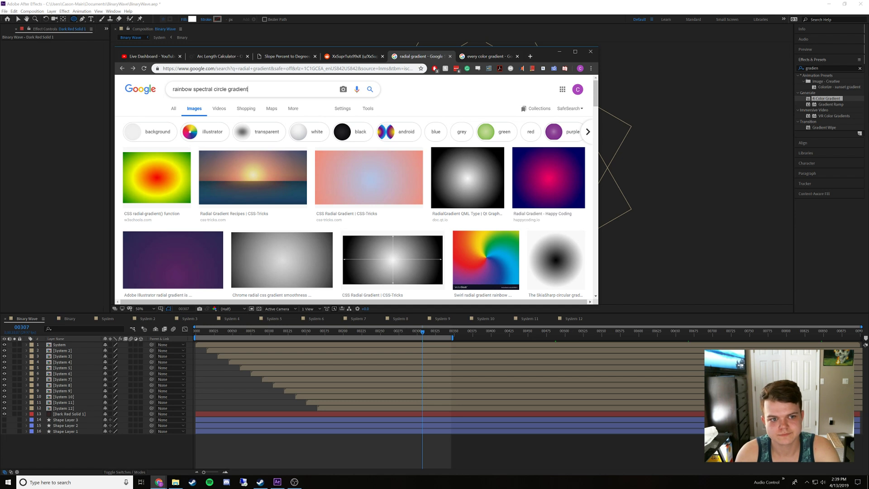
key(Return)
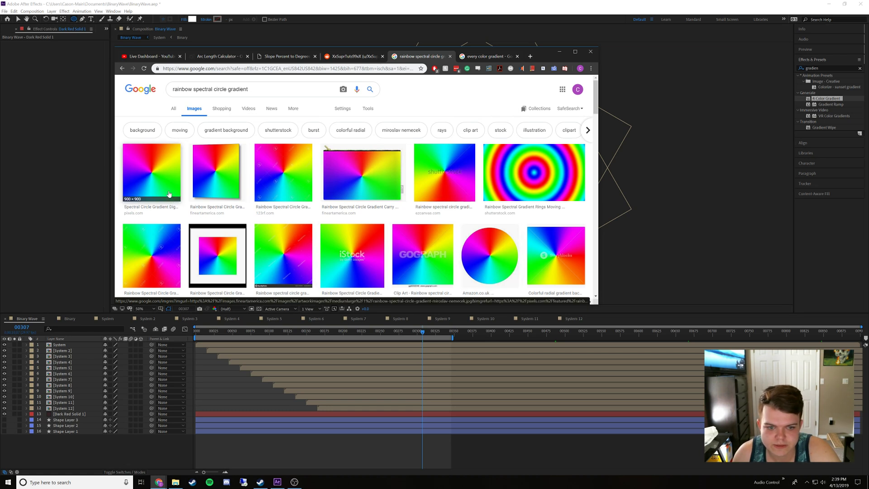
Look over the rainbow gradient results and filter them to Large images
scroll(129, 176, down, 5)
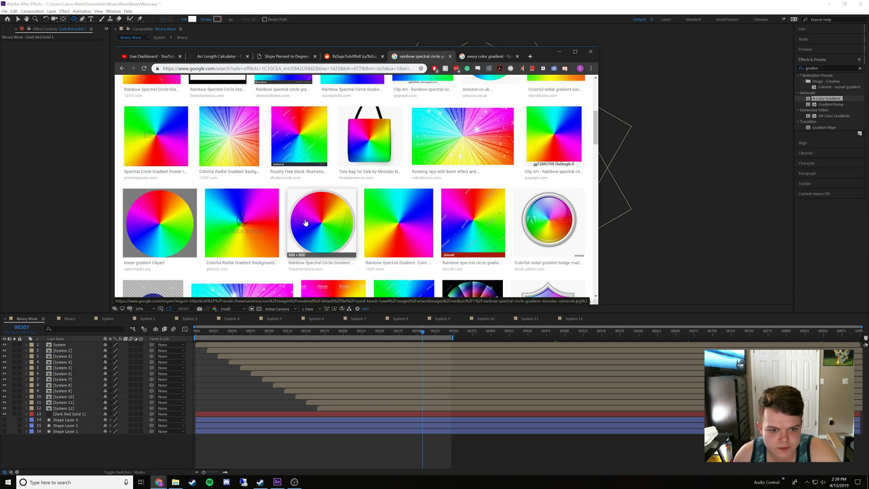
scroll(303, 225, up, 5)
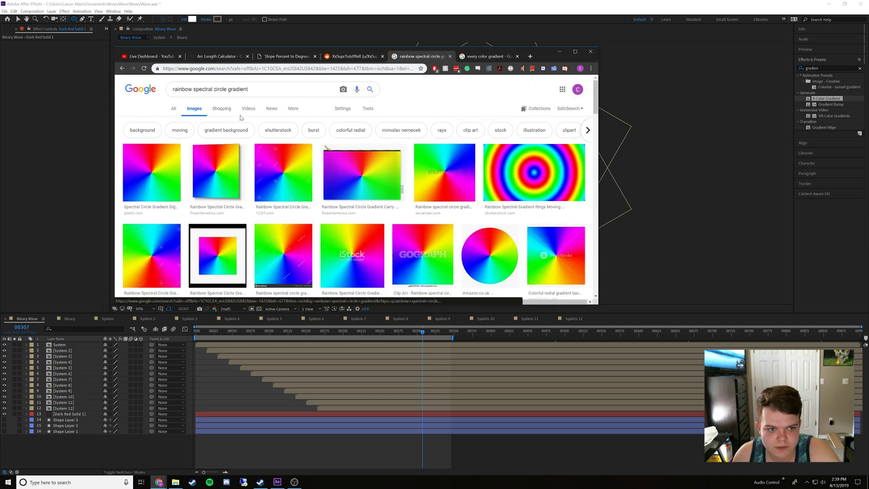
click(343, 109)
click(365, 111)
click(177, 121)
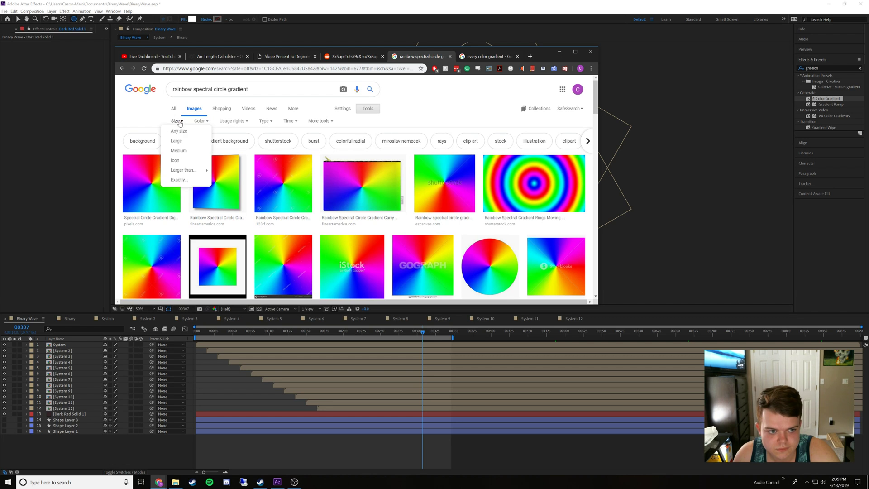
click(179, 142)
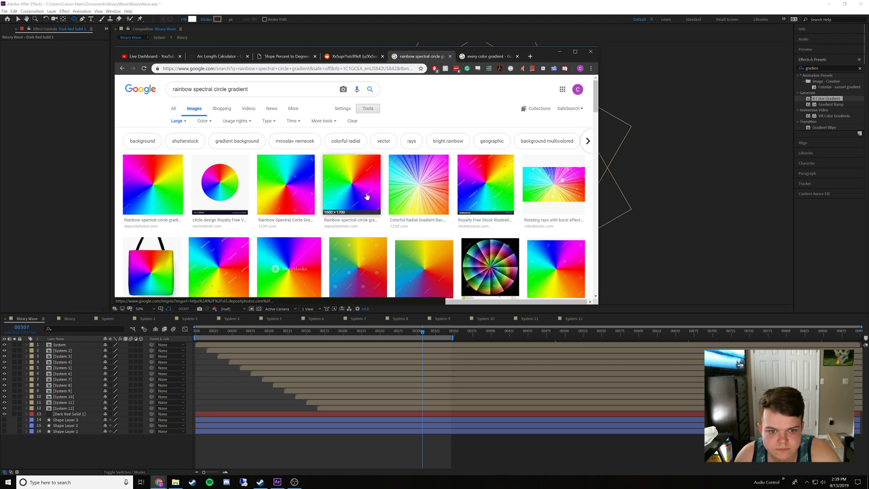
Examine the large image results for a clean, square circular rainbow gradient without a watermark
scroll(286, 244, down, 2)
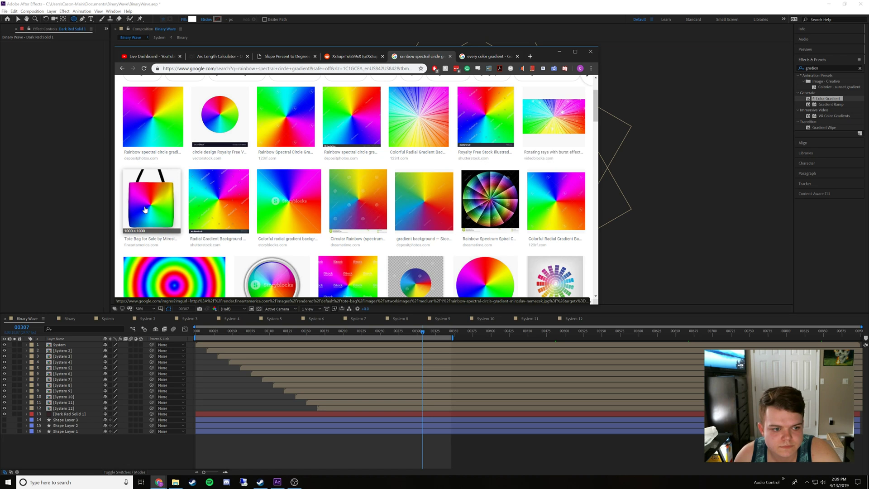
scroll(219, 203, down, 2)
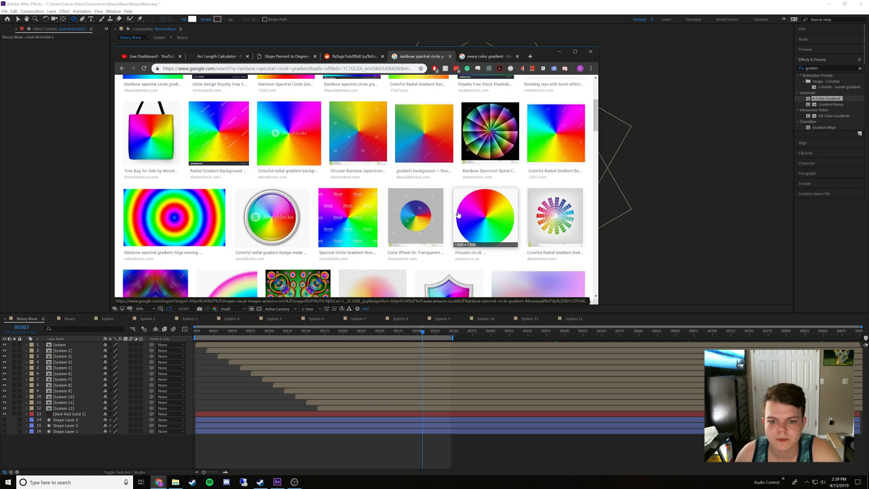
scroll(488, 233, up, 3)
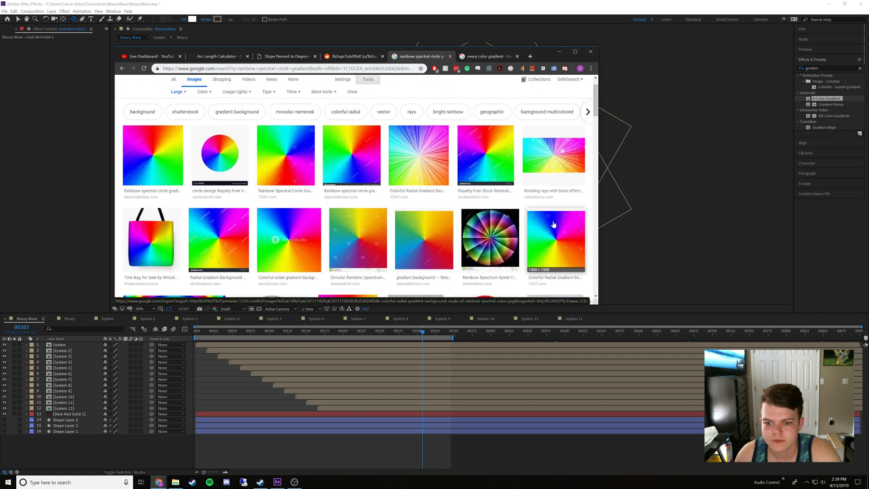
scroll(491, 227, up, 1)
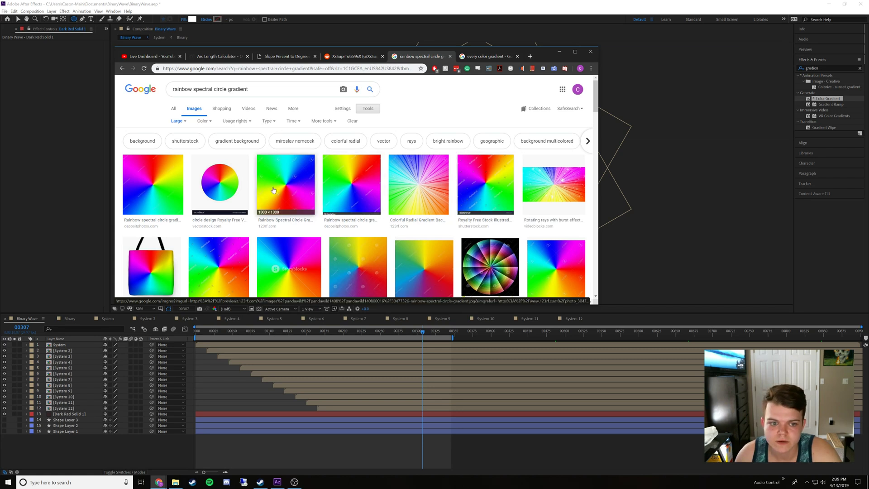
scroll(187, 255, down, 3)
scroll(188, 255, down, 7)
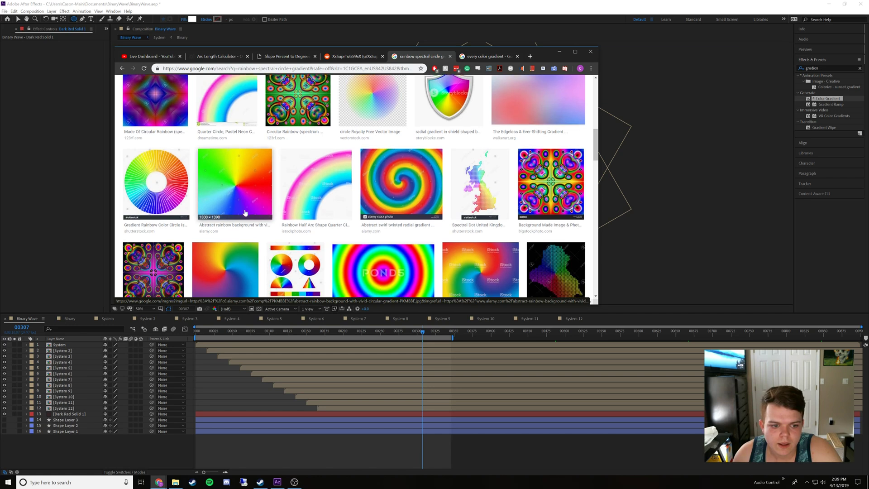
scroll(245, 222, down, 4)
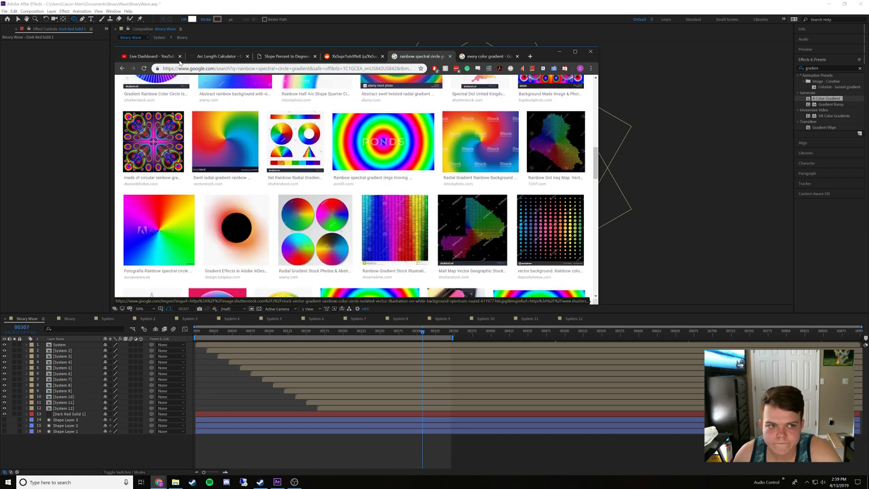
Check the live stream dashboard, then browse further rainbow gradient results and preview the Pond5 rotating spectral gradient image
click(161, 56)
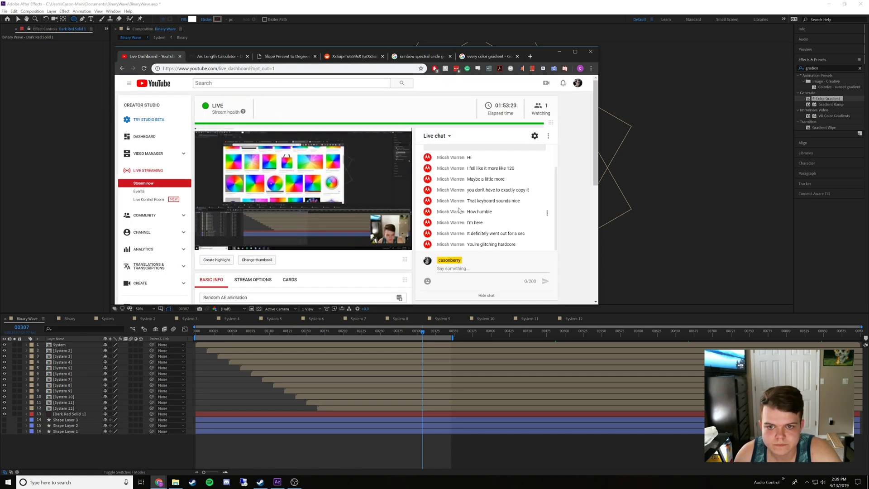
click(418, 56)
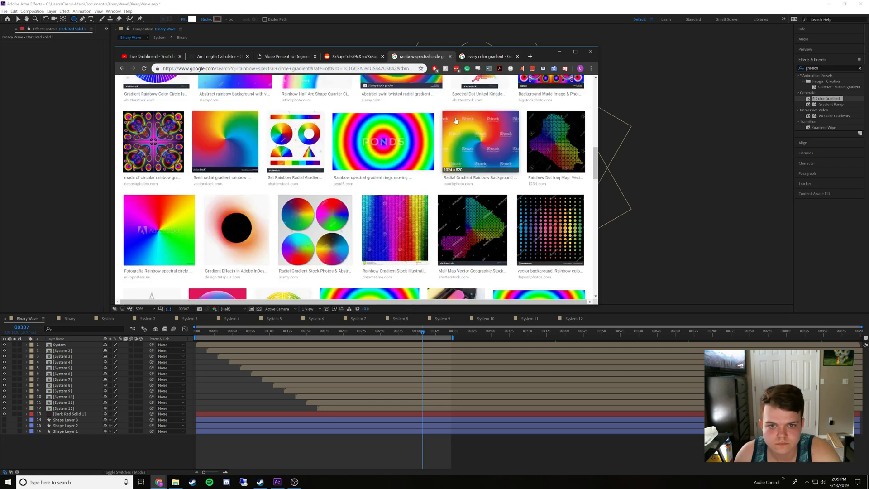
scroll(430, 257, down, 6)
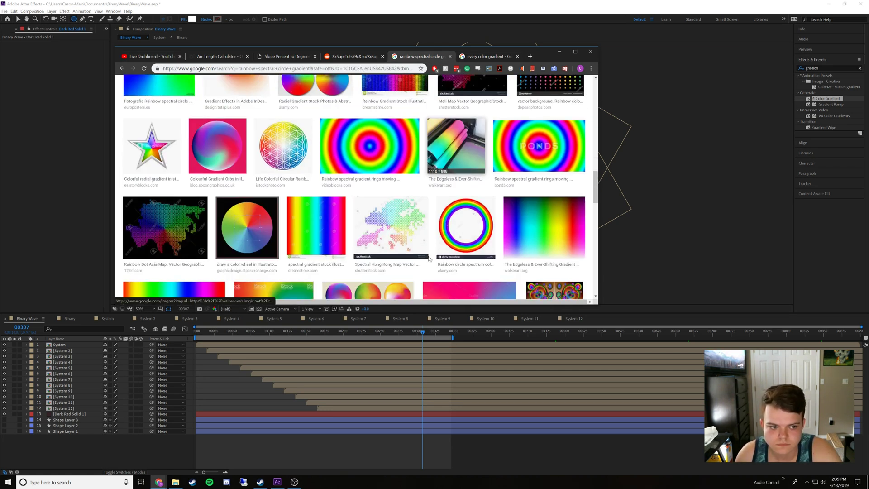
scroll(429, 260, down, 2)
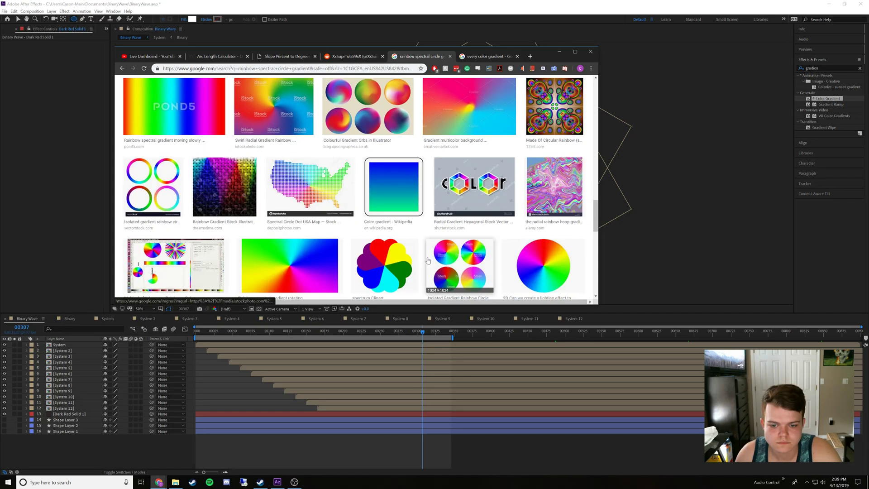
scroll(498, 226, down, 2)
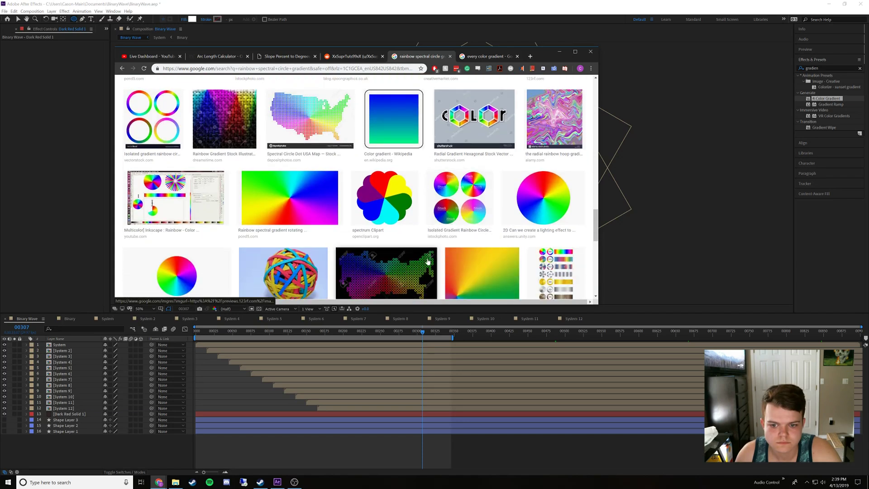
click(291, 196)
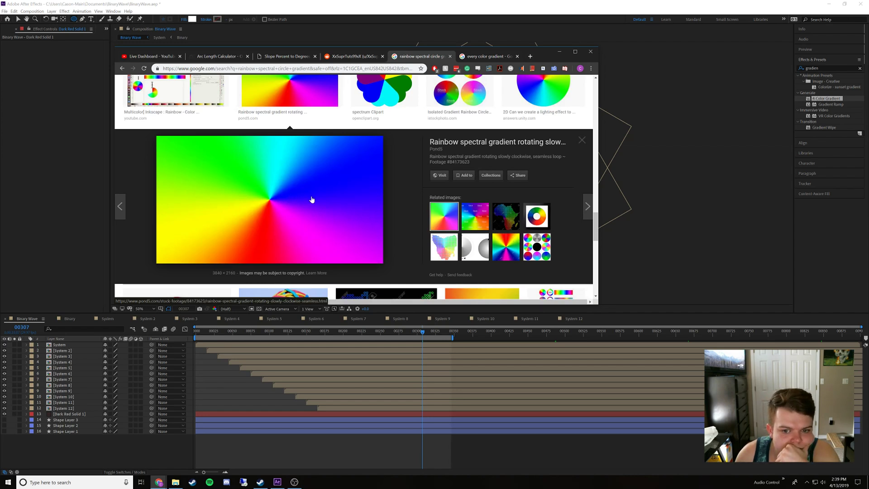
click(578, 144)
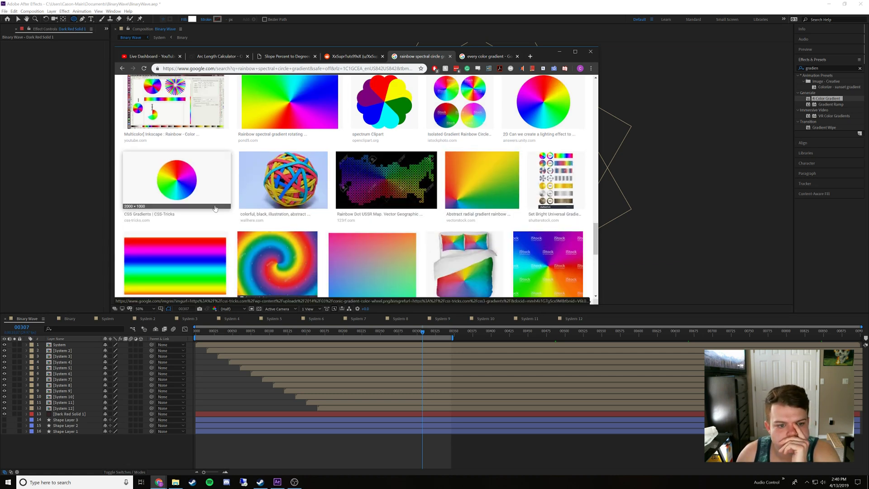
Inspect the 123RF Rainbow Spectral Circle Gradient stock image for watermarks and return to the earlier Pond5 gradient preview
scroll(215, 208, down, 2)
scroll(375, 209, up, 10)
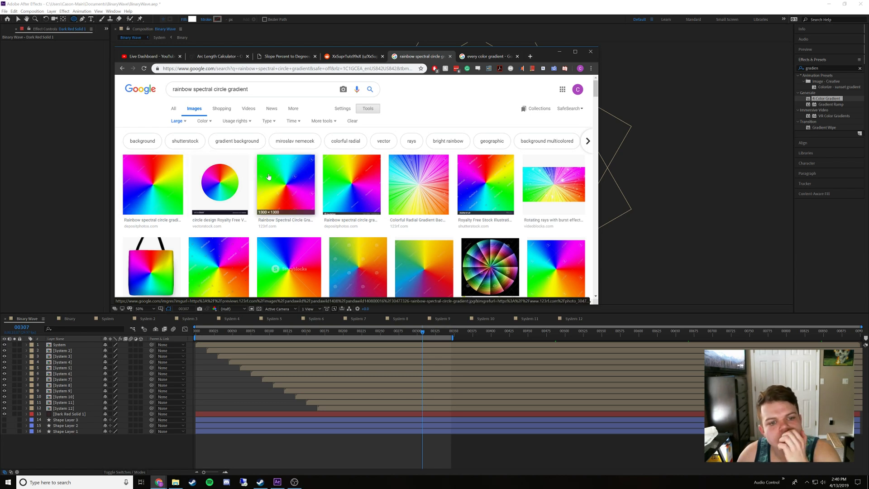
click(290, 183)
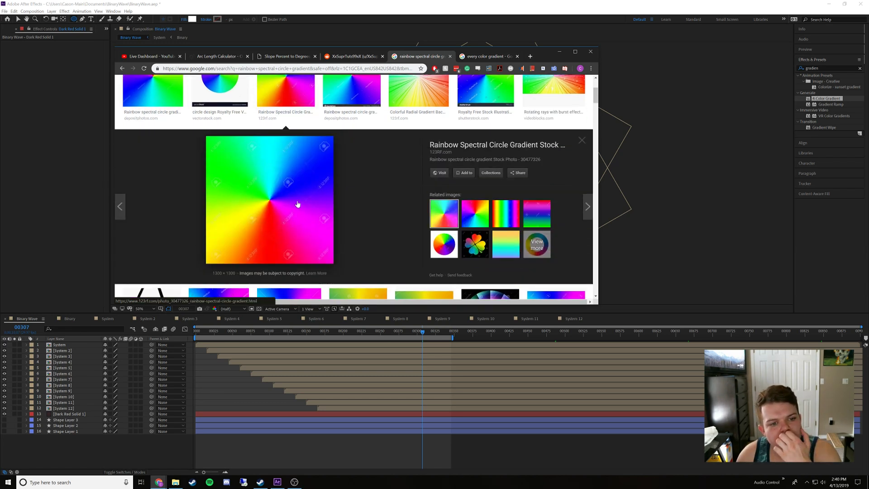
scroll(296, 204, up, 3)
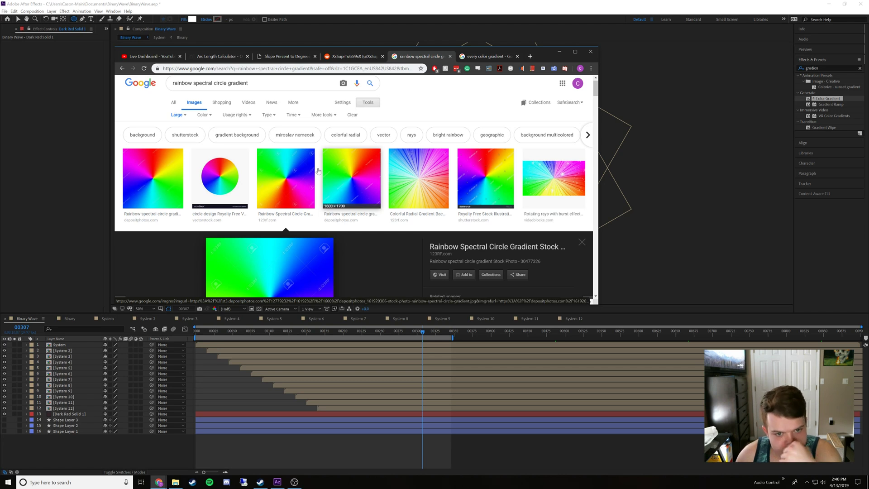
scroll(350, 232, down, 3)
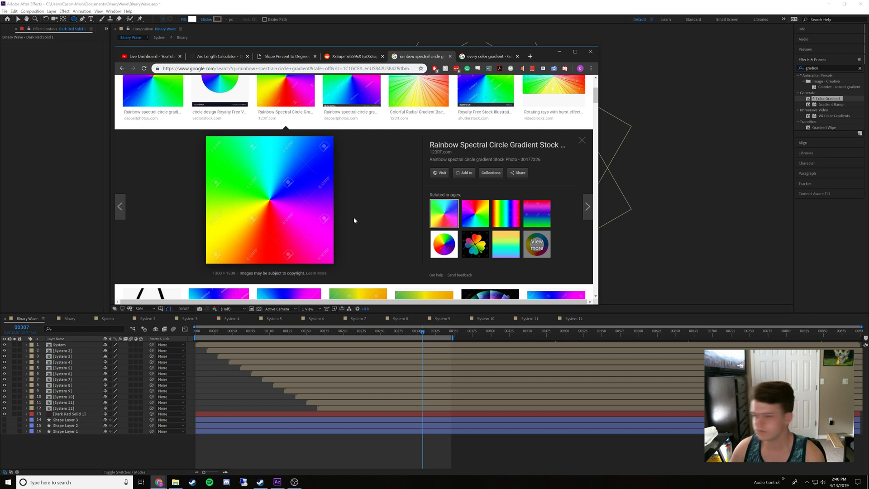
scroll(343, 87, up, 2)
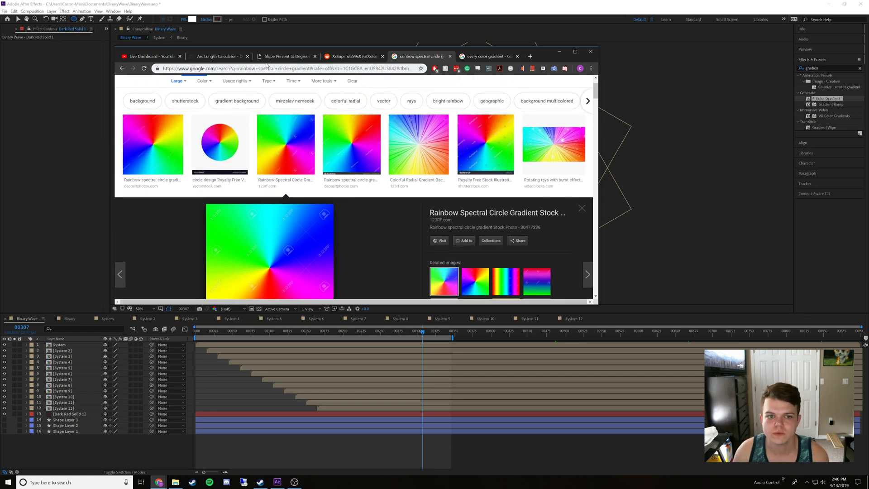
click(122, 69)
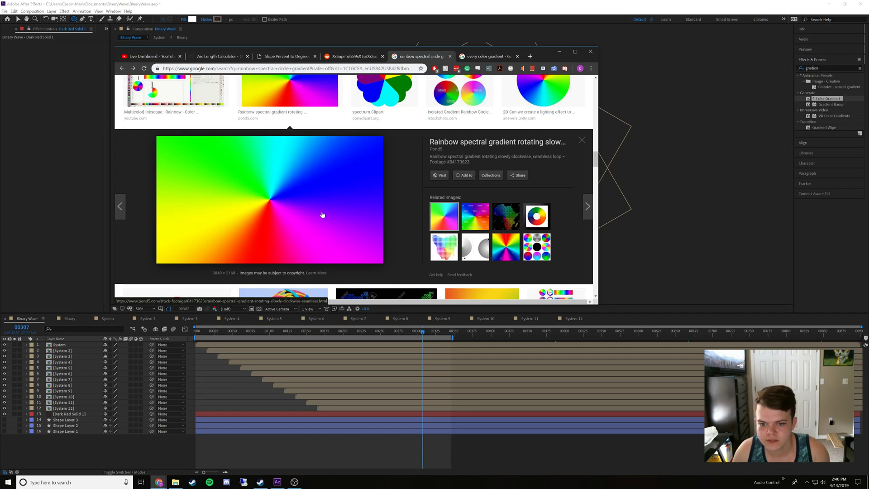
scroll(333, 211, up, 5)
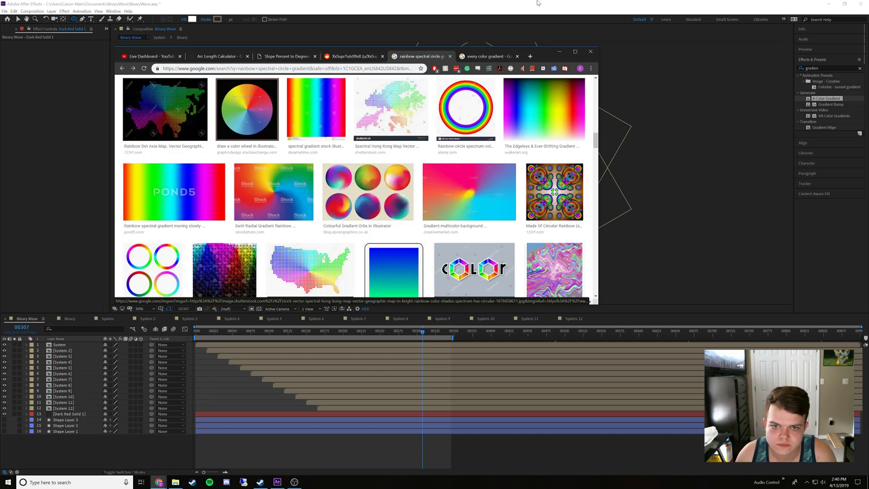
Switch to the "every color gradient" results and go back to the reverse image search they came from
click(453, 57)
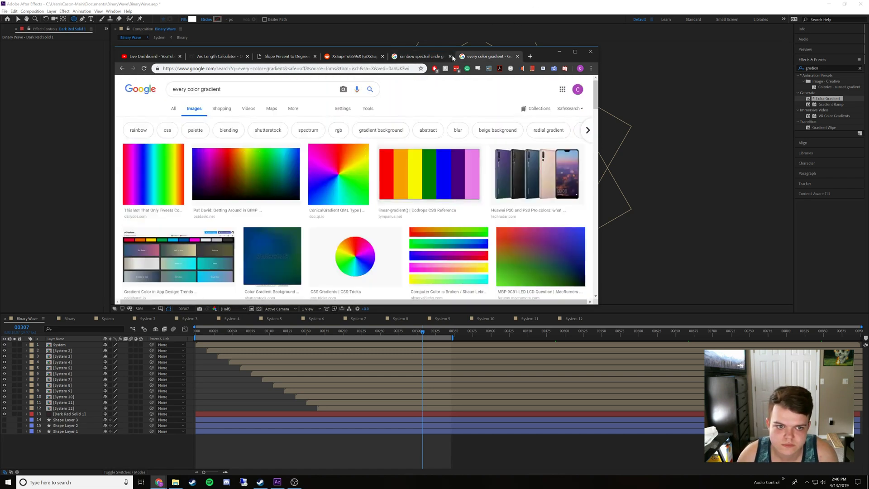
click(121, 68)
click(122, 69)
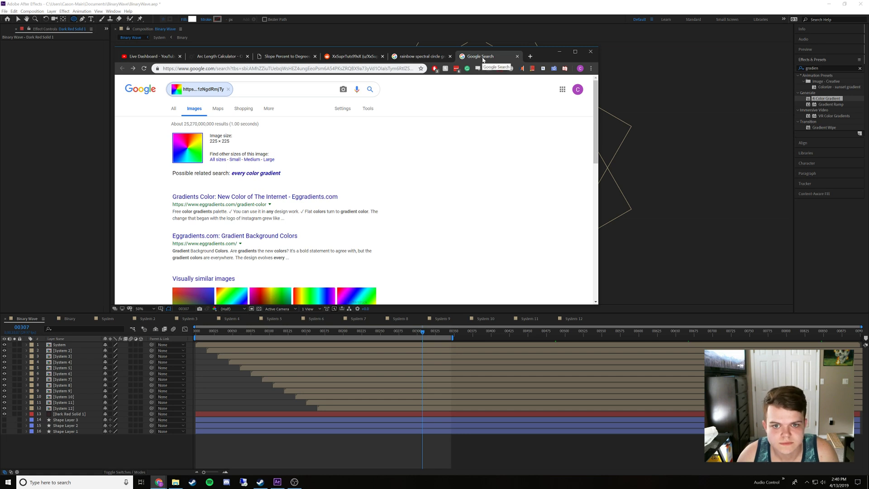
Close the reverse image search and search Google Images for "radial gradient" in a new tab
middle_click(482, 60)
click(528, 57)
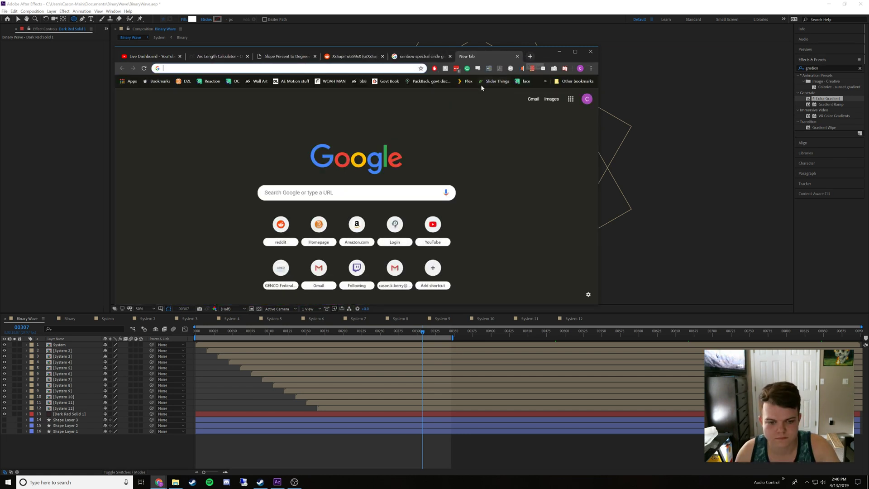
text(ra)
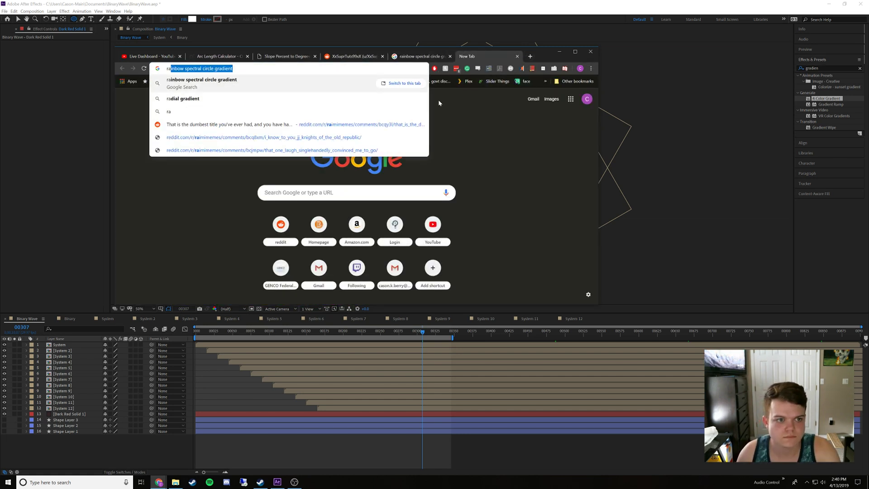
click(271, 101)
click(196, 110)
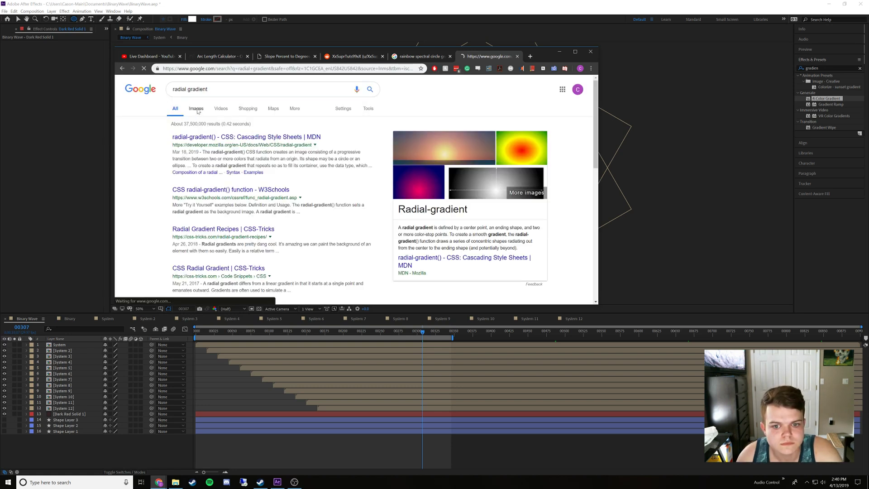
Preview the swirl radial gradient rainbow image and open its related Rainbow Spectral Circle Gradient Digital Art image
scroll(219, 125, down, 4)
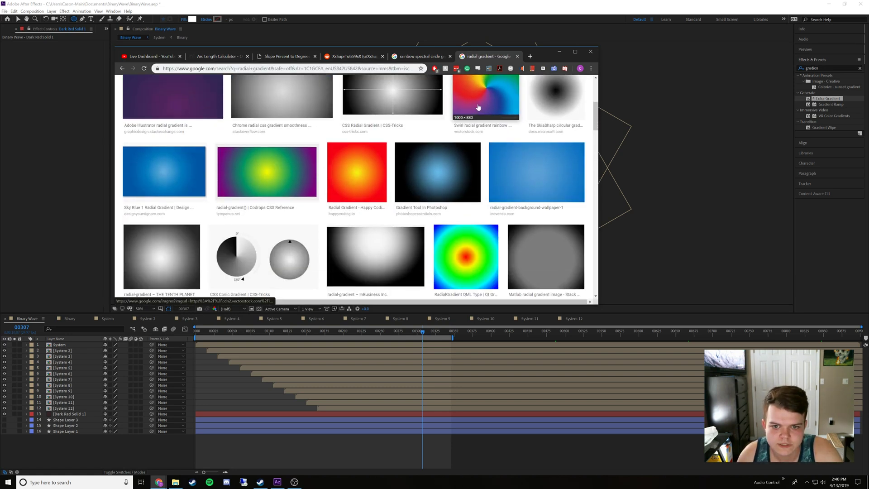
click(479, 109)
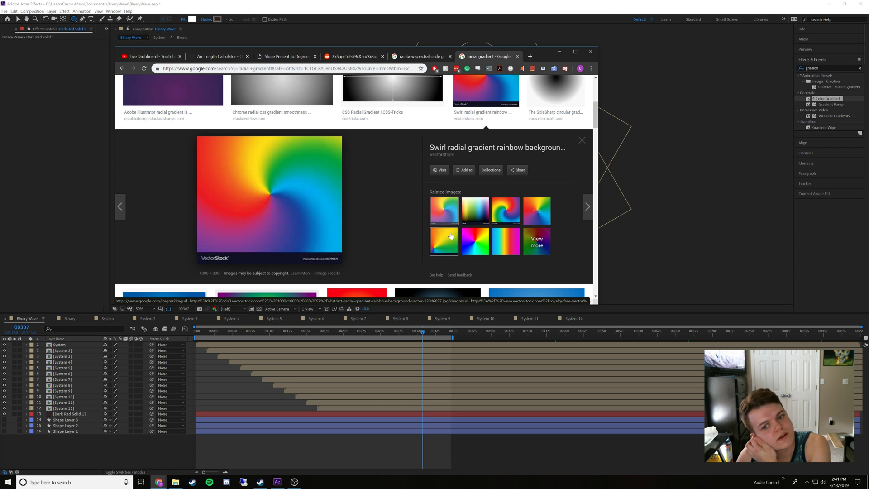
click(475, 235)
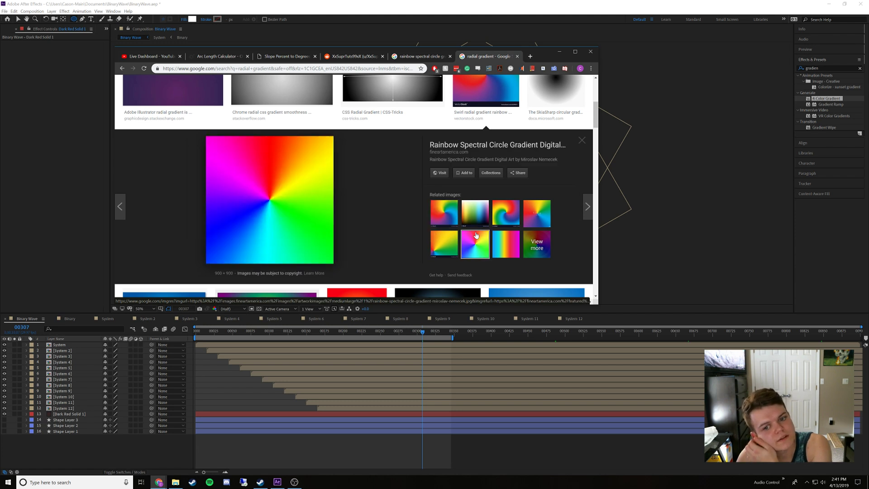
Save the rainbow spectral circle gradient as a JPEG in the BinaryWave folder inside Documents
right_click(284, 194)
click(320, 254)
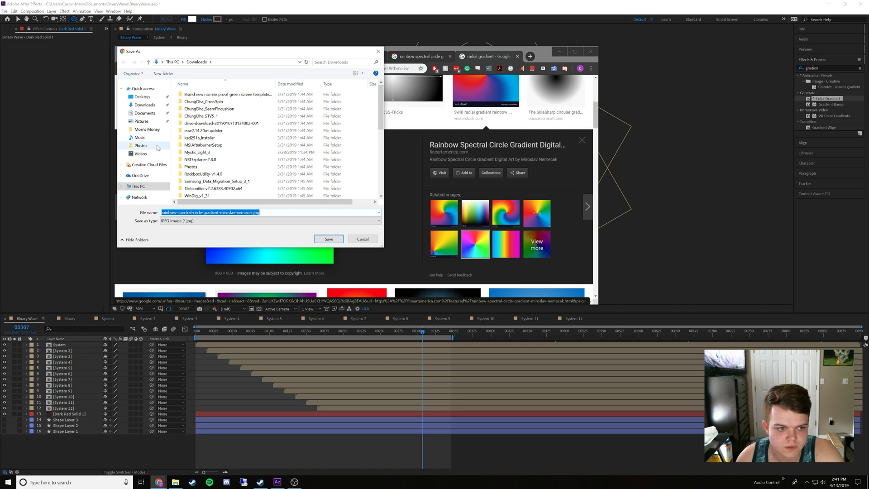
click(138, 112)
double_click(223, 138)
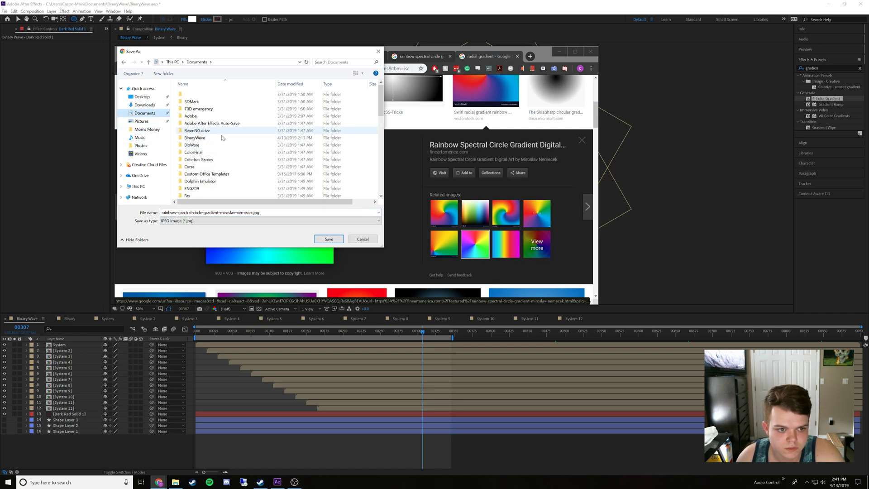
click(329, 239)
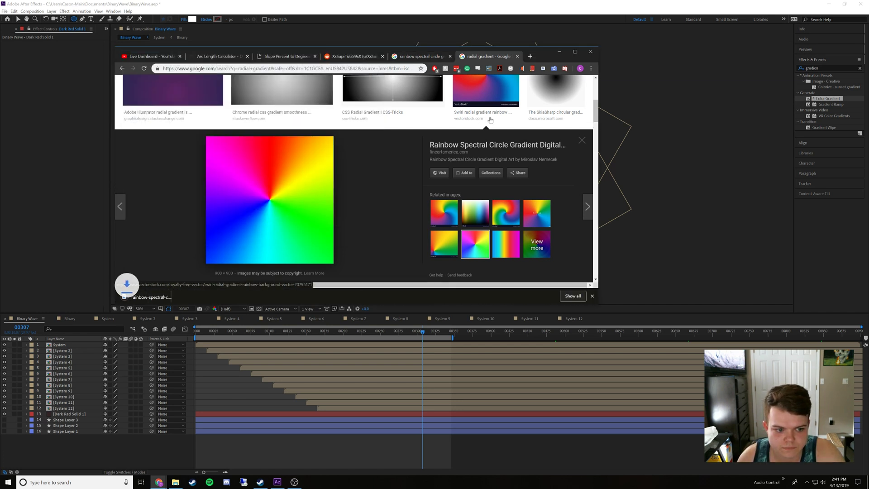
Close the browser, show the After Effects project contents and collapse the System and Binary folders
click(591, 52)
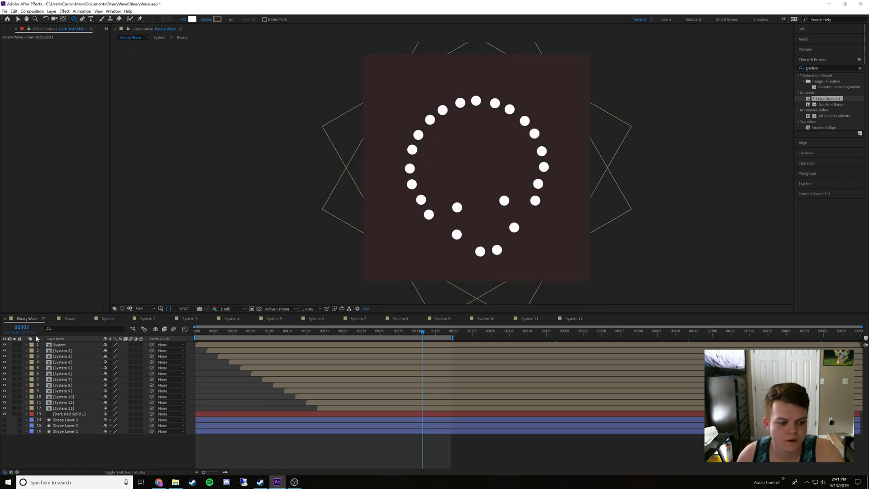
click(176, 481)
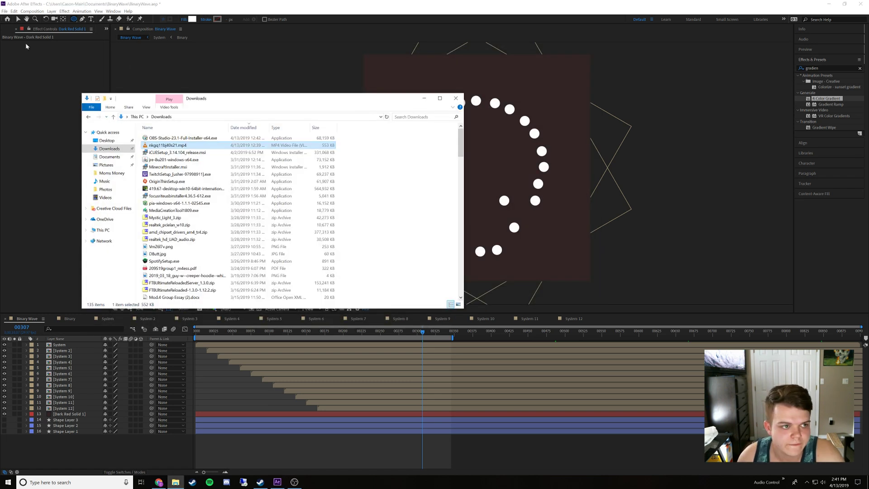
click(8, 30)
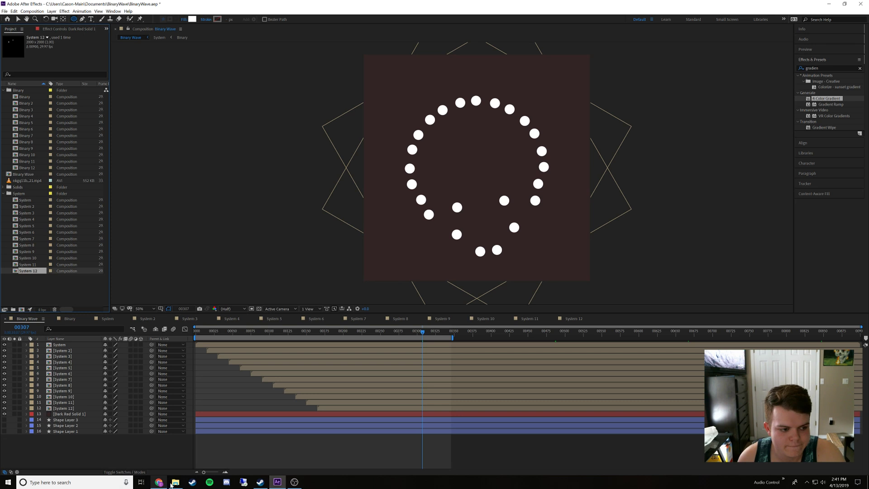
click(4, 193)
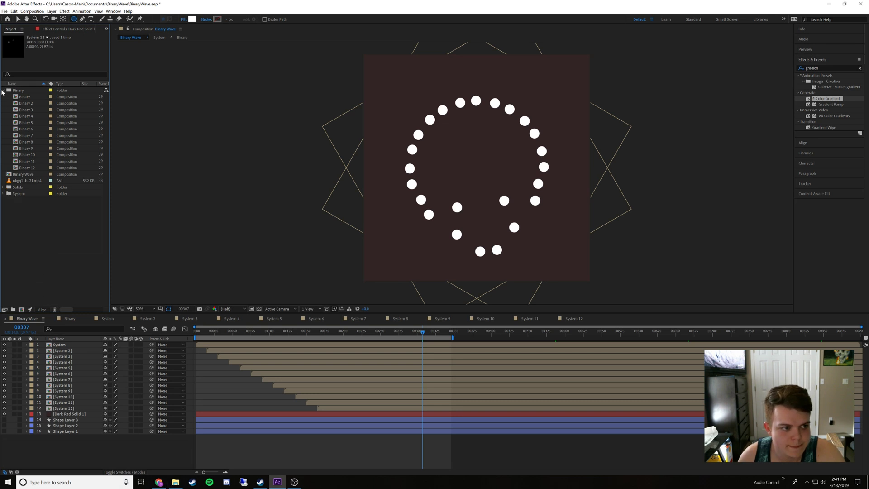
click(2, 90)
Switch to File Explorer and look through the Downloads folder in large icons for the saved rainbow gradient image
click(175, 481)
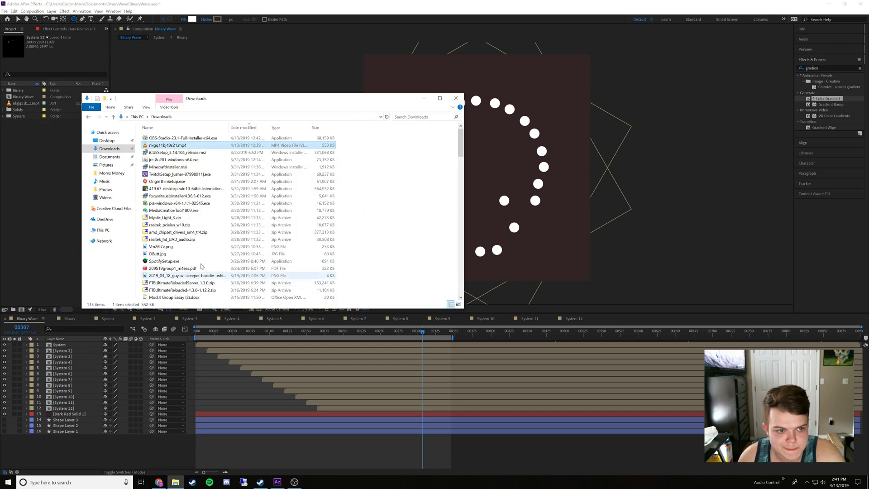
scroll(182, 212, up, 3)
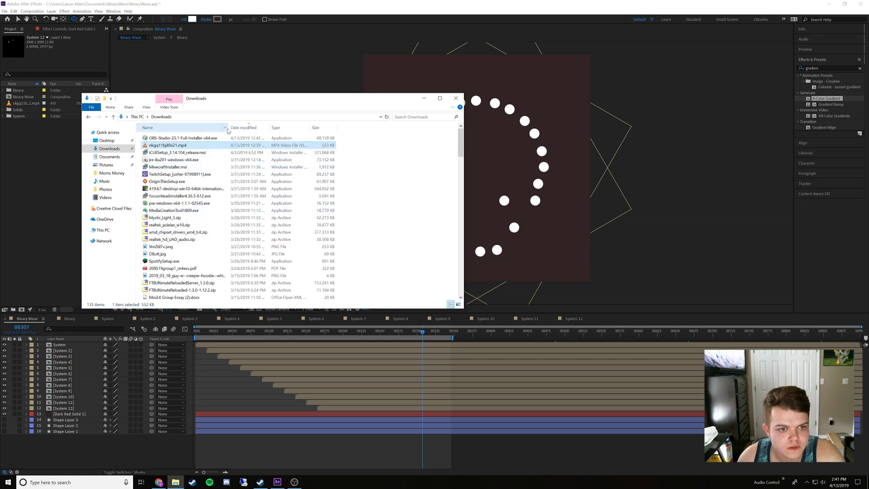
click(162, 117)
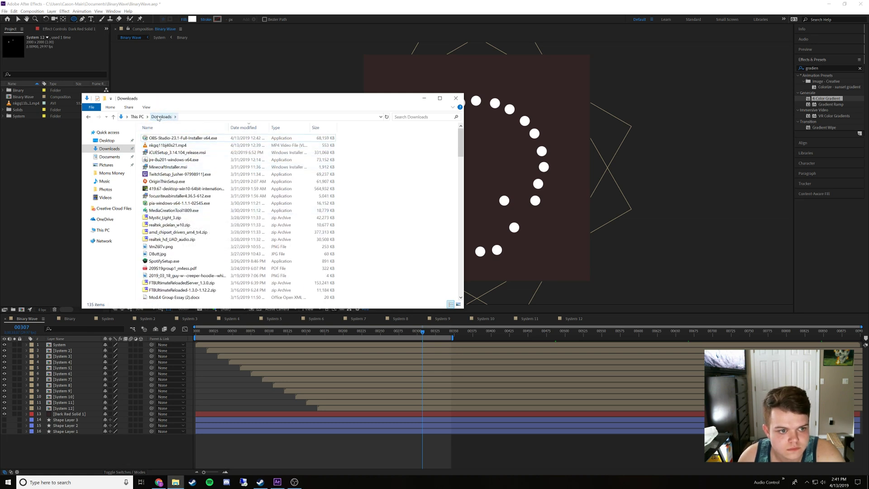
click(109, 159)
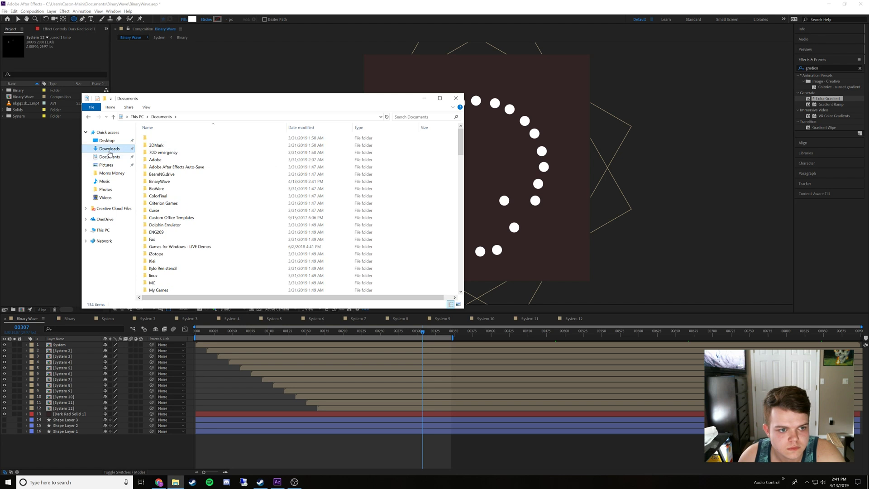
click(109, 149)
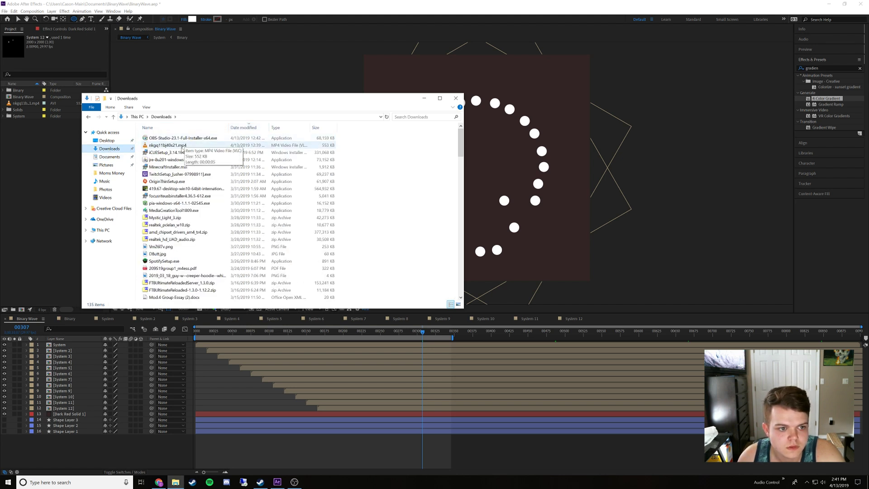
click(146, 107)
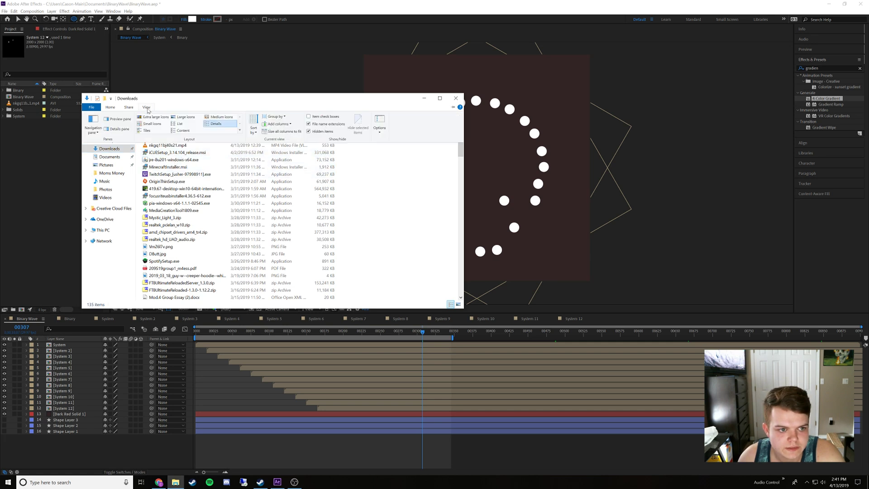
click(174, 118)
scroll(294, 217, down, 8)
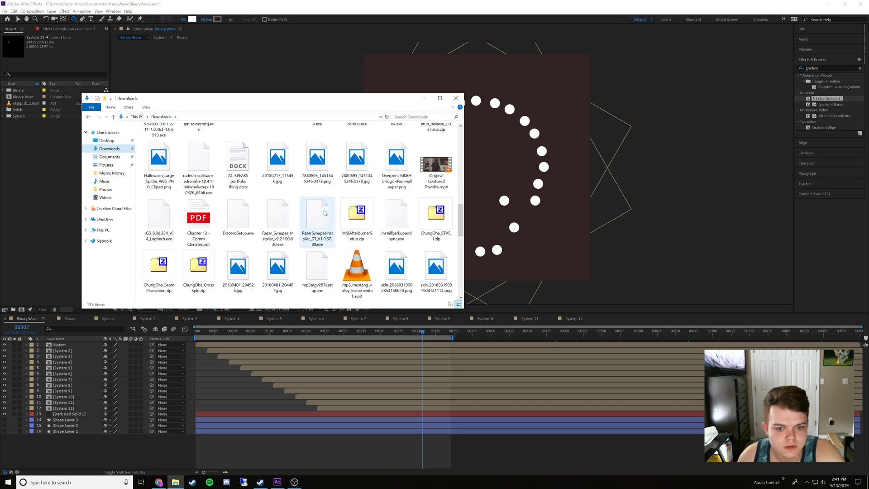
click(160, 480)
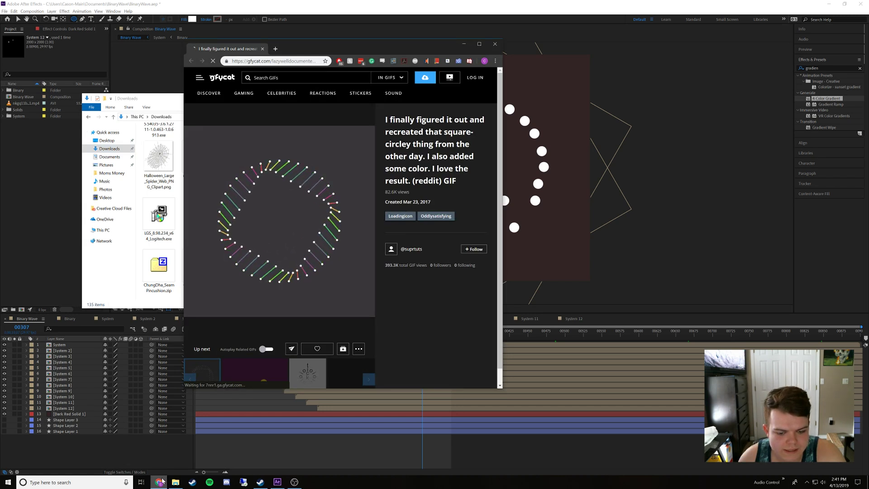
click(163, 481)
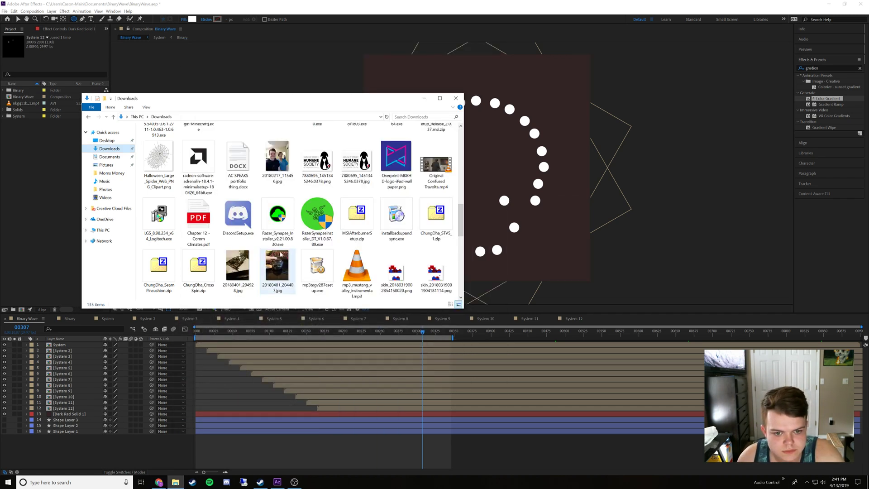
scroll(204, 219, down, 4)
Import the rainbow gradient JPEG from the BinaryWave folder in Documents into the After Effects project
click(115, 156)
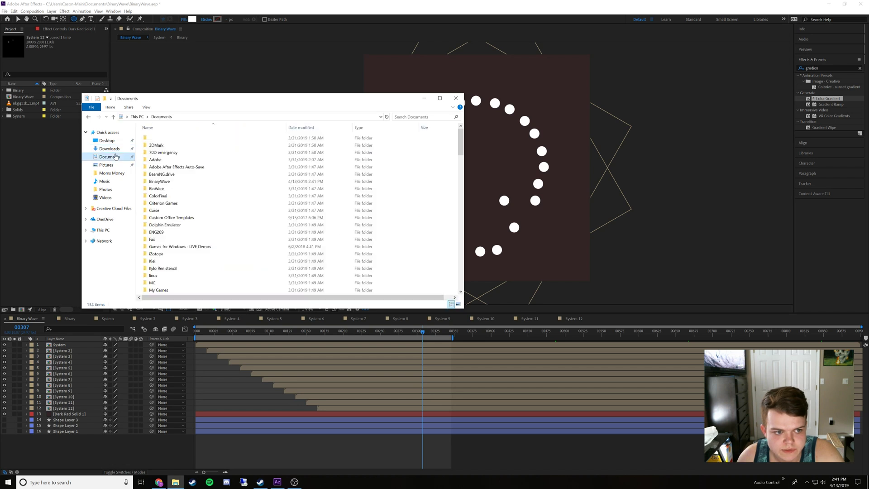
scroll(189, 242, down, 3)
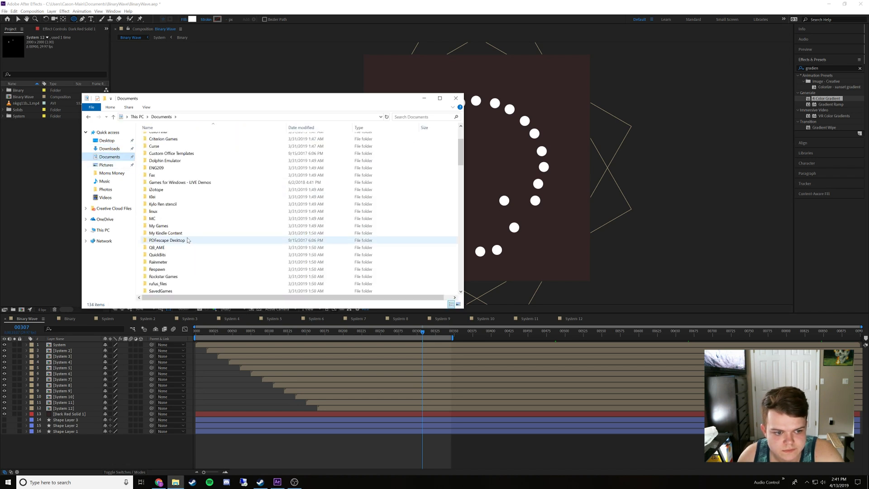
scroll(181, 230, up, 5)
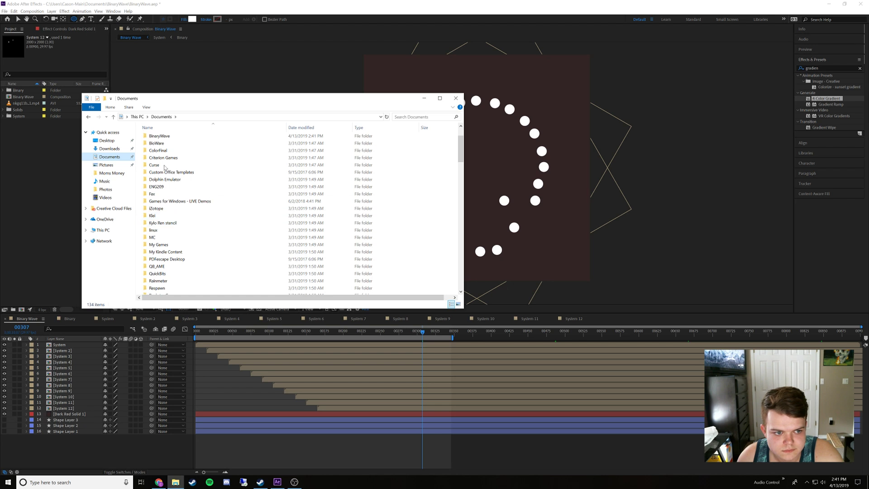
double_click(160, 143)
drag(160, 153, 51, 161)
click(422, 101)
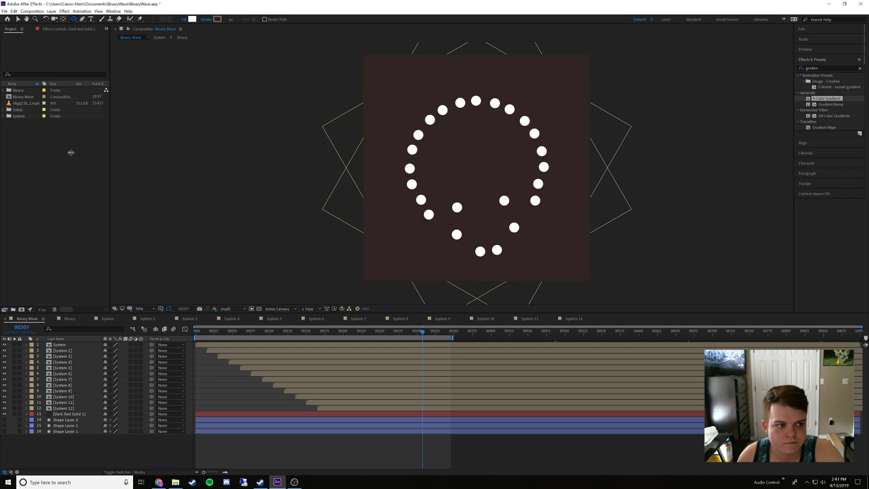
Delete the Dark Red Solid 1 layer from the Binary Wave composition
click(62, 458)
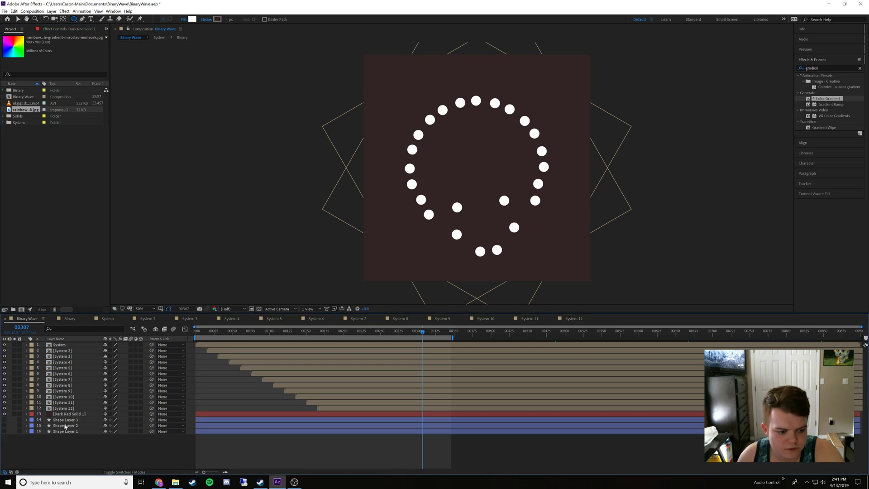
click(67, 414)
key(Delete)
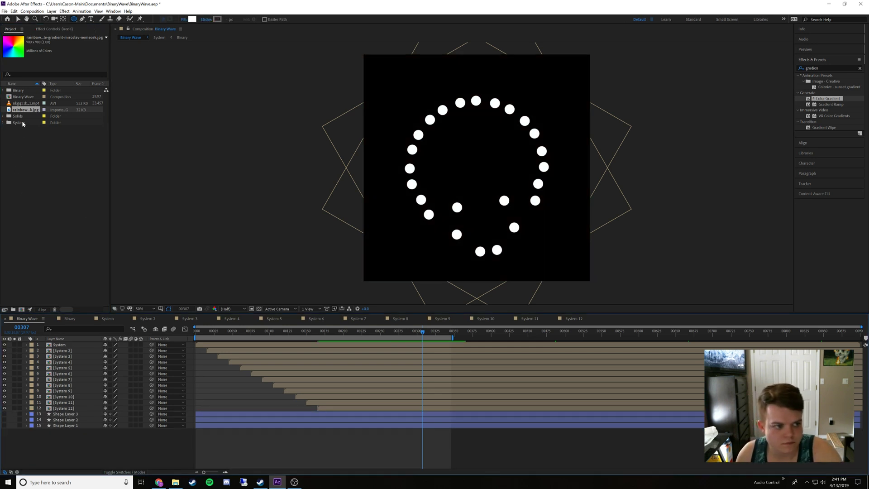
Add the rainbow gradient image to the timeline directly below System 12 and scale it to fill the composition frame
drag(23, 112, 157, 423)
key(s)
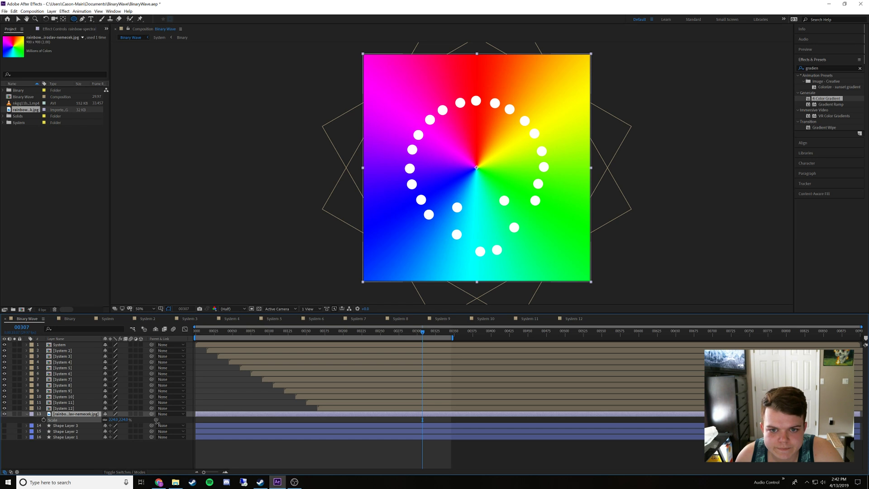
drag(156, 420, 156, 420)
click(140, 446)
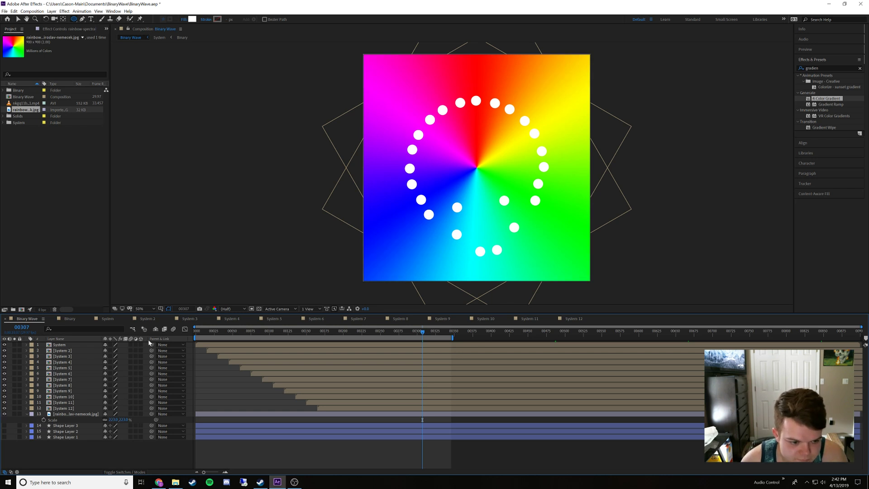
Show the Modes column in the Binary Wave timeline so that track mattes can be assigned
right_click(189, 341)
mouse_move(221, 357)
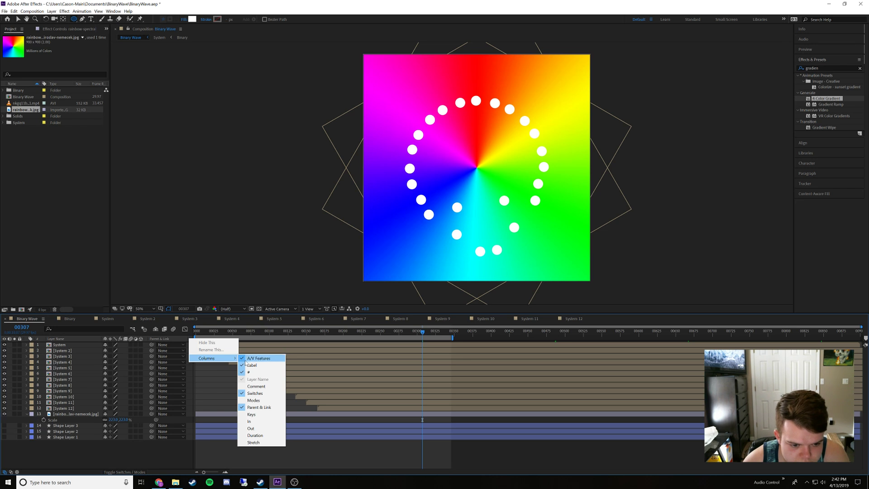
click(263, 400)
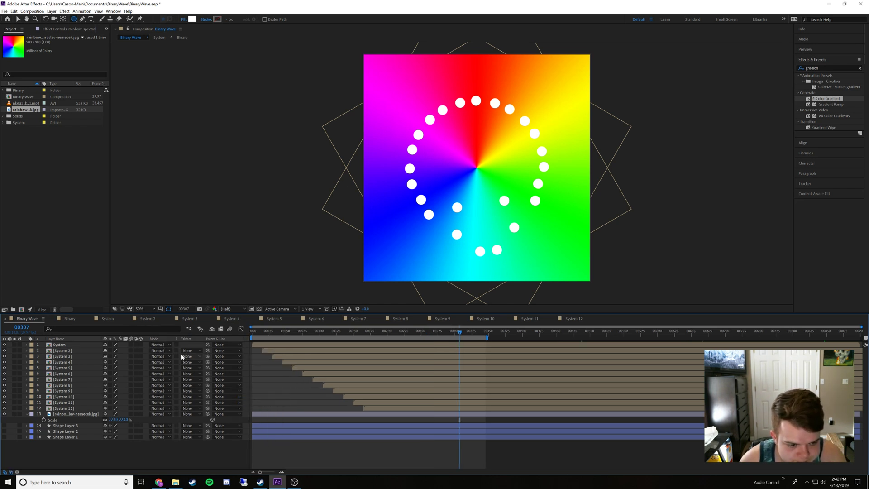
Try System 12 as the alpha matte for the rainbow gradient layer and System 11 as the alpha matte for System 12
click(189, 414)
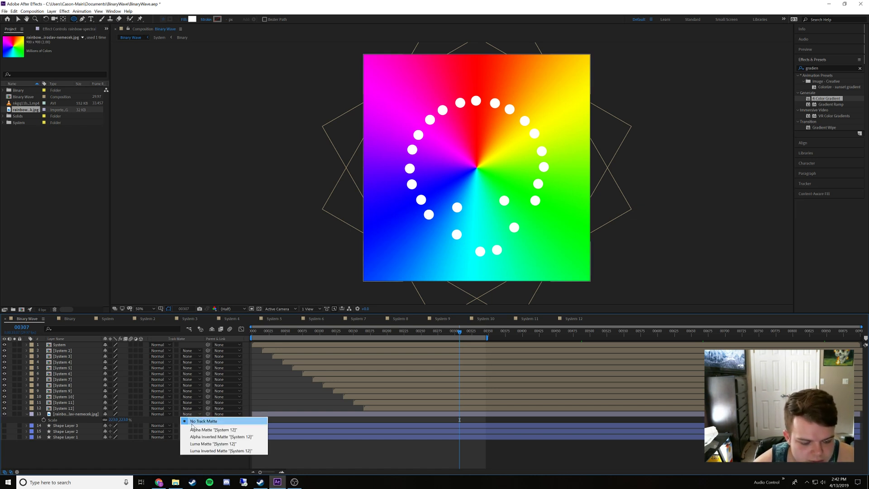
click(192, 429)
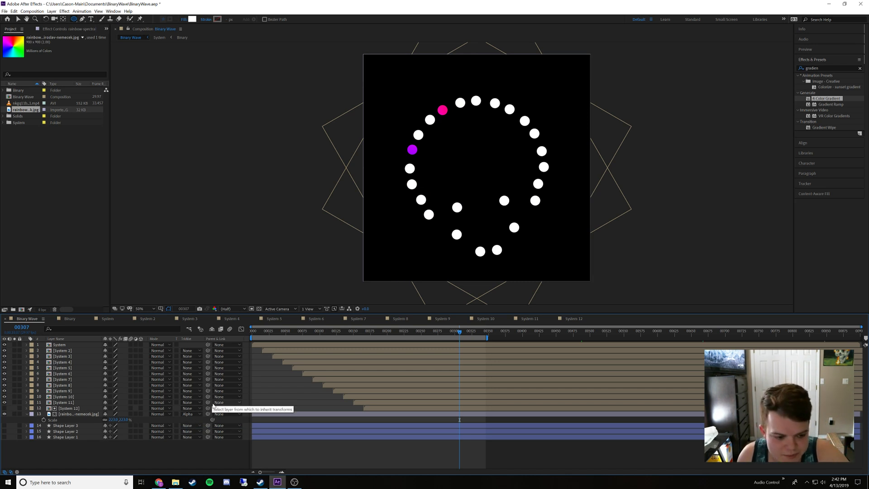
click(193, 414)
click(197, 424)
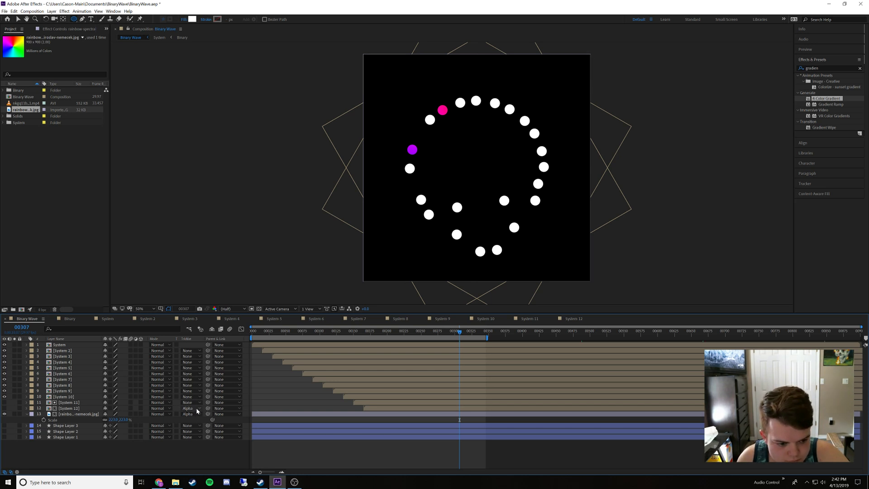
Remove the track mattes from the rainbow gradient layer and from System 12
click(195, 414)
click(196, 417)
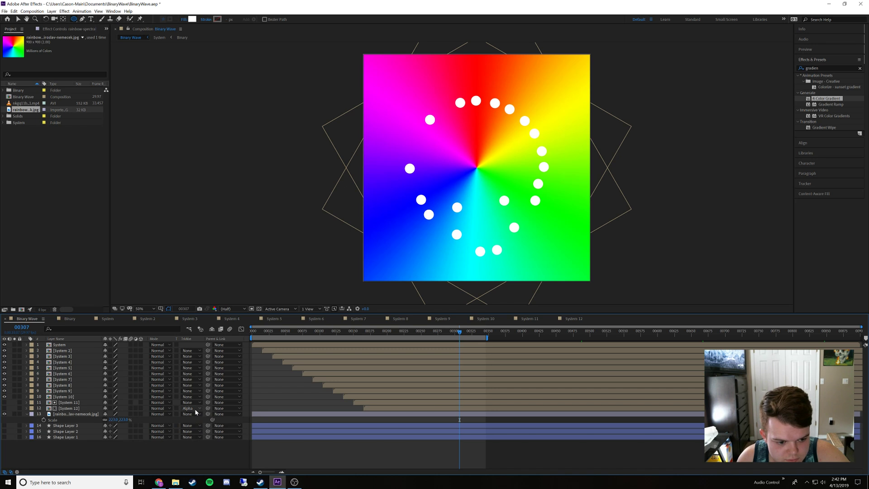
click(196, 408)
click(195, 415)
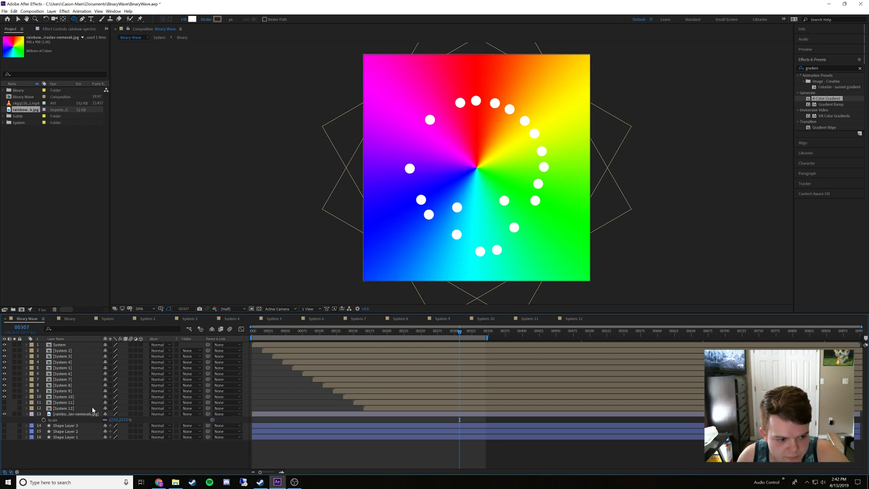
Pre-compose all layers from System to System 12 as Pre-comp 1 and use it as the rainbow gradient layer's alpha matte
shift+click(68, 347)
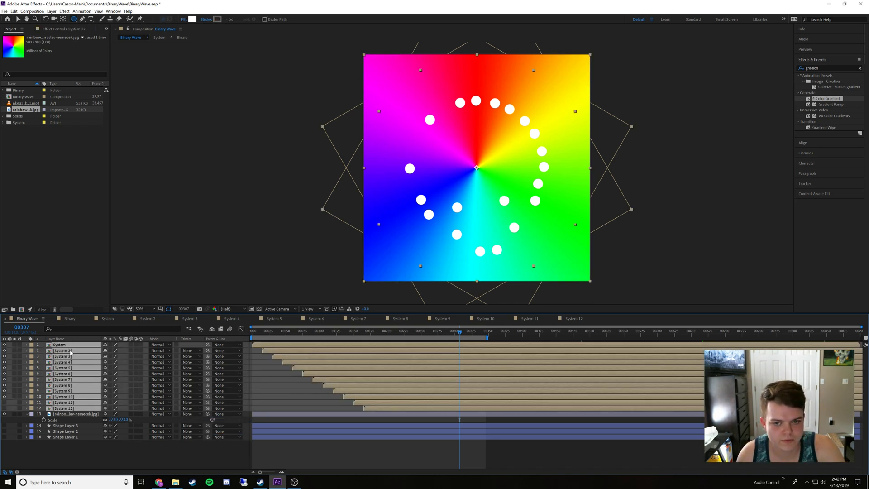
key(ctrl+shift+c)
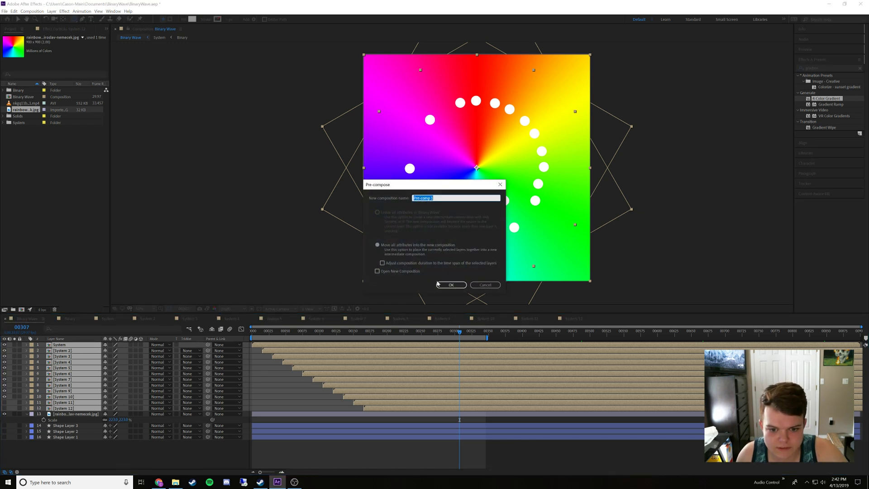
click(438, 285)
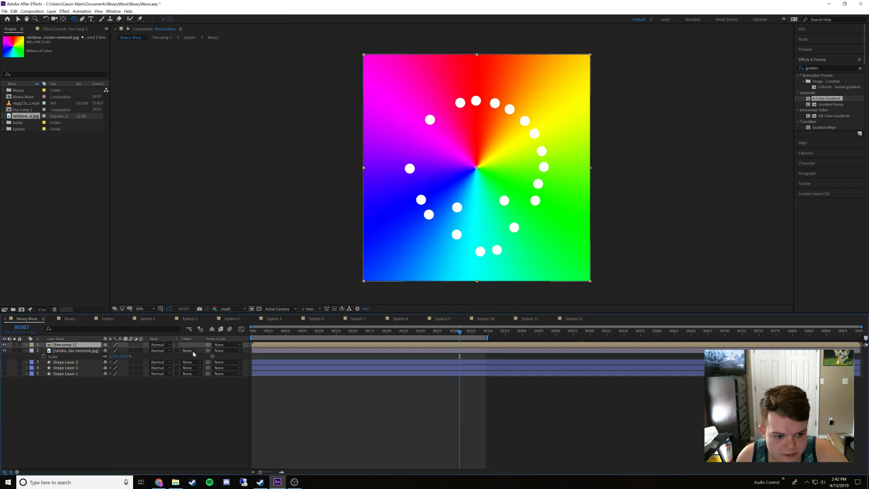
click(190, 350)
click(195, 367)
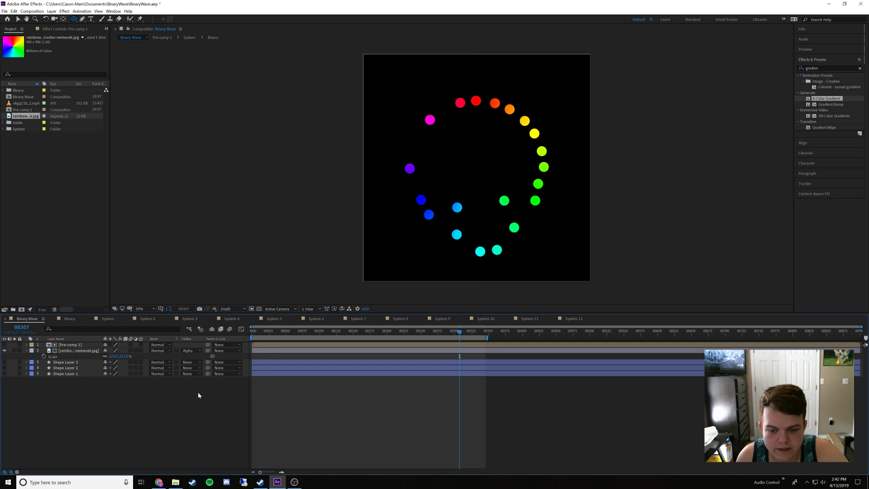
Preview the rainbow-coloured dot animation from frame 0
drag(288, 330, 227, 342)
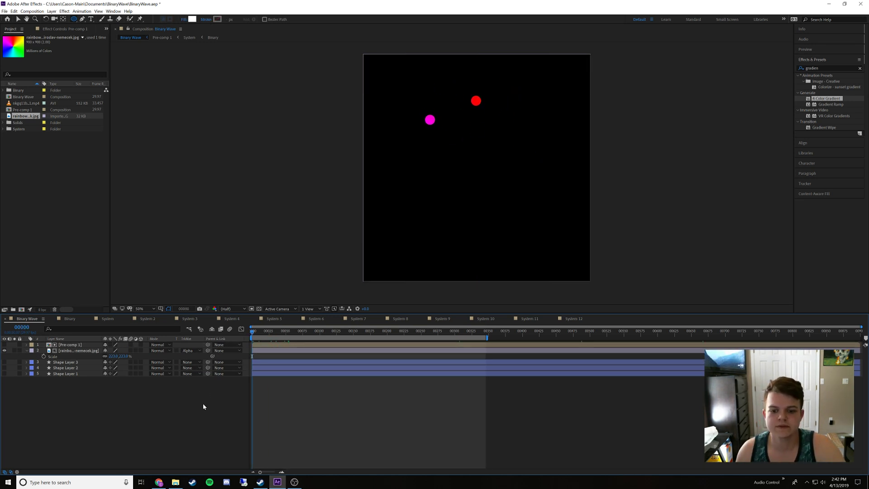
key(space)
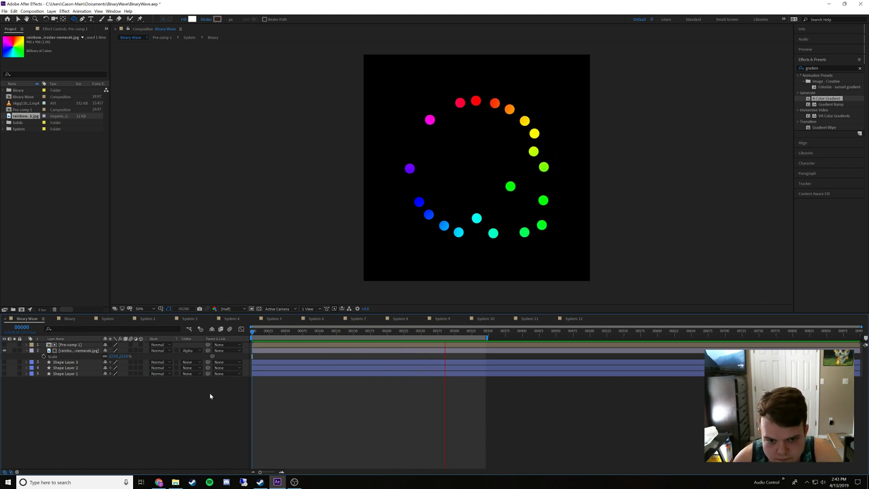
key(space)
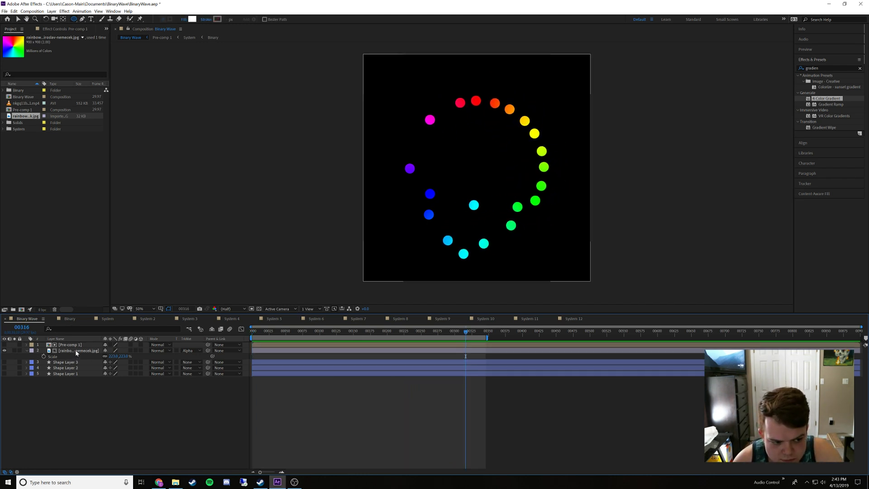
Turn on the visibility of System 11 and System 12 inside Pre-comp 1 and return to the Binary Wave composition
double_click(76, 350)
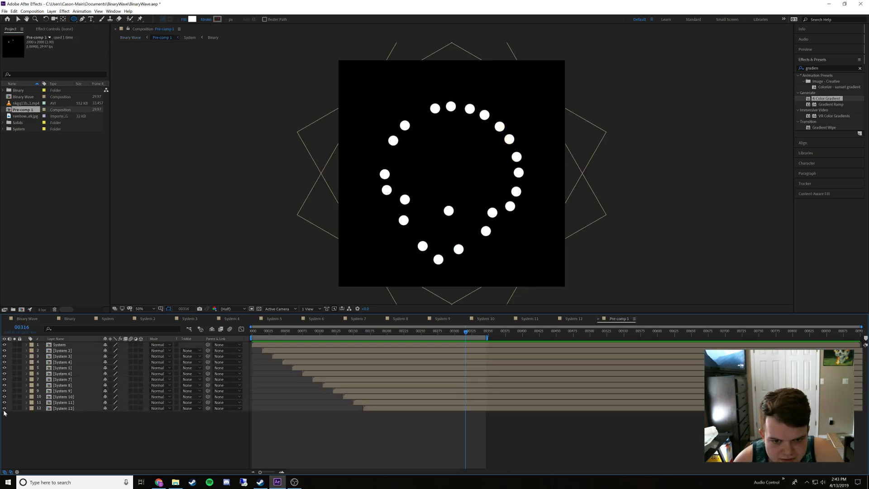
click(32, 319)
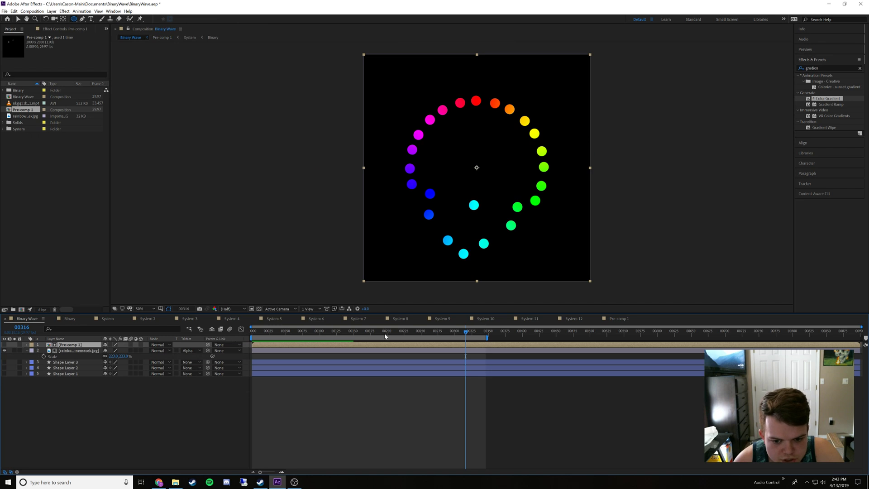
Extend the work area to the end of the Binary Wave composition and preview the full animation
drag(487, 337, 860, 337)
key(space)
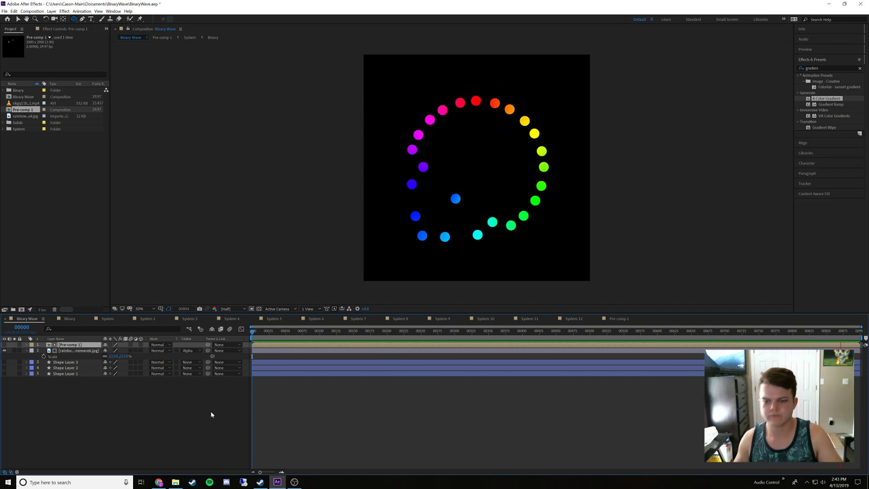
key(space)
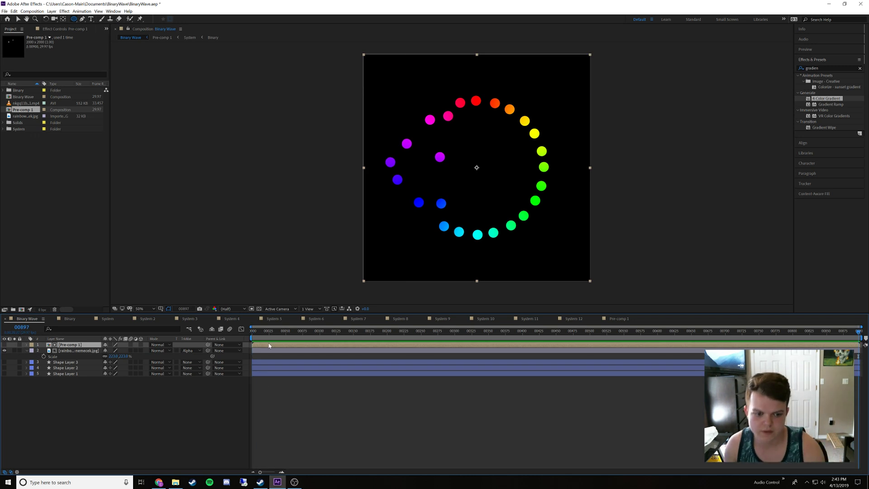
Undo the recent edits back to before the System layers were staggered, so that every layer in Binary Wave starts at frame 0
double_click(269, 345)
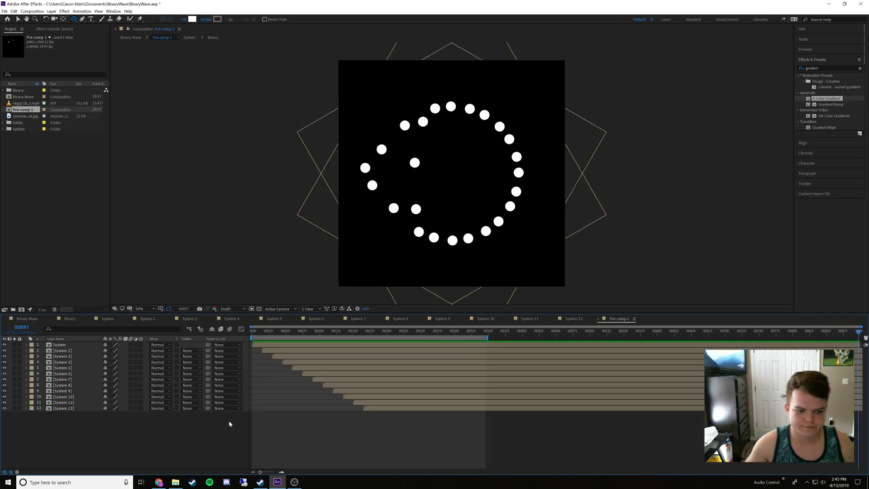
key(ctrl+z)
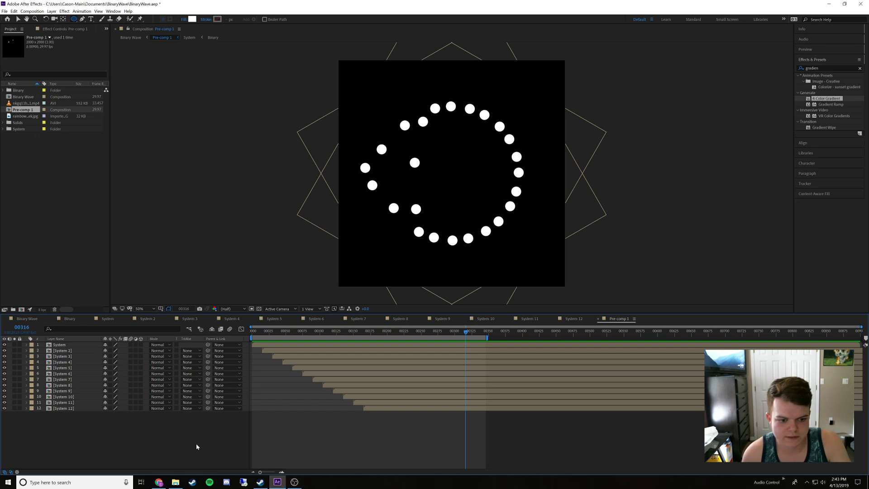
key(ctrl+z)
key(ctrl+z)
key(ctrl+z)
key(ctrl+z)
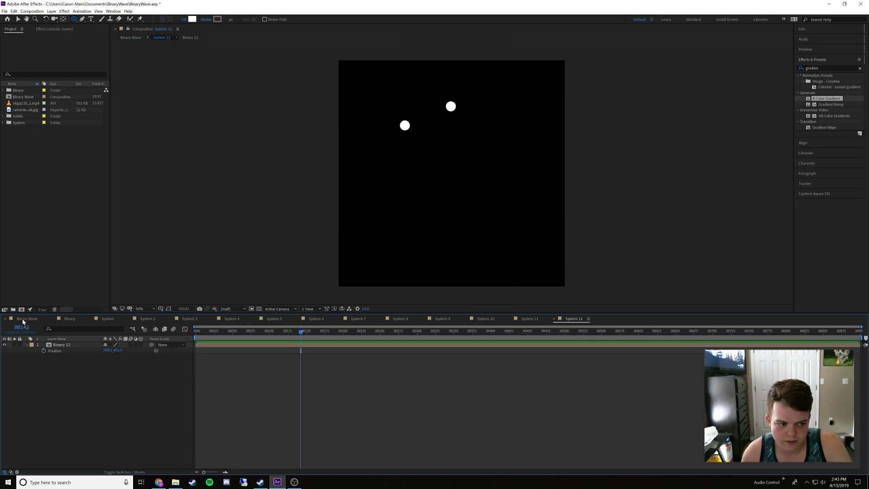
click(23, 319)
key(ctrl+z)
key(ctrl+z)
key(ctrl+z)
key(ctrl+z)
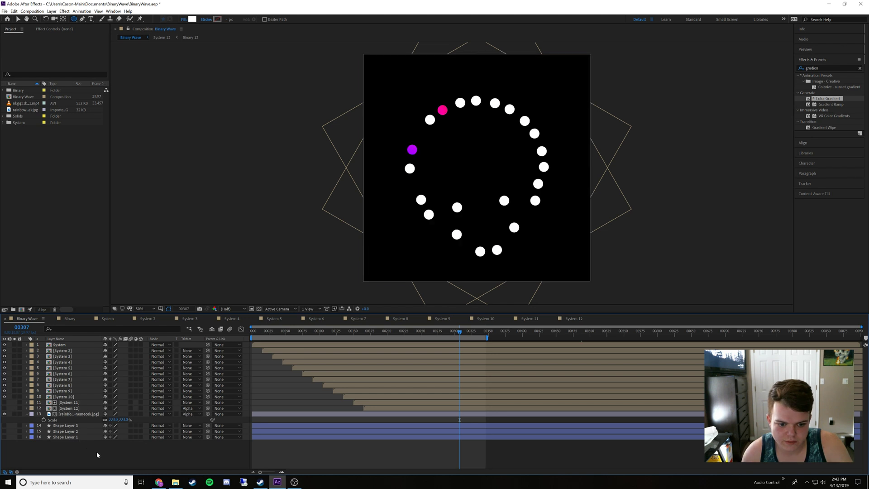
key(ctrl+z)
key(ctrl+z)
key(ctrl+z)
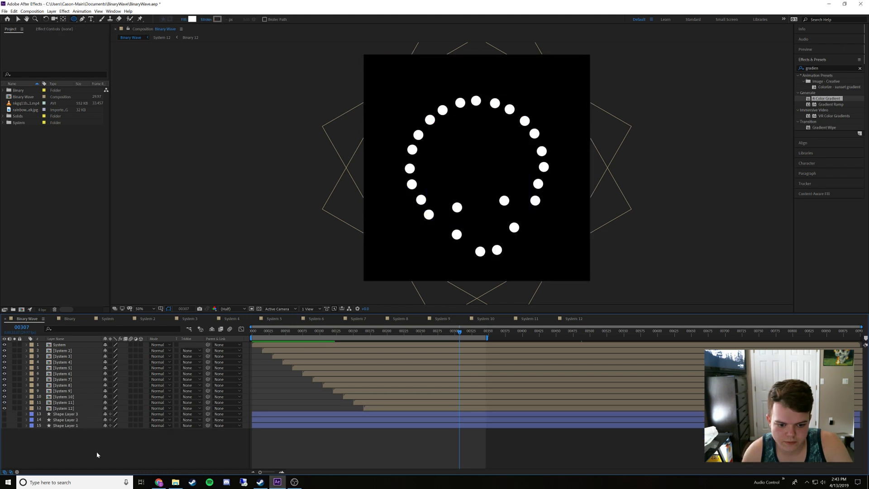
key(ctrl+z)
key(ctrl+z)
key(ctrl+z)
key(ctrl+z)
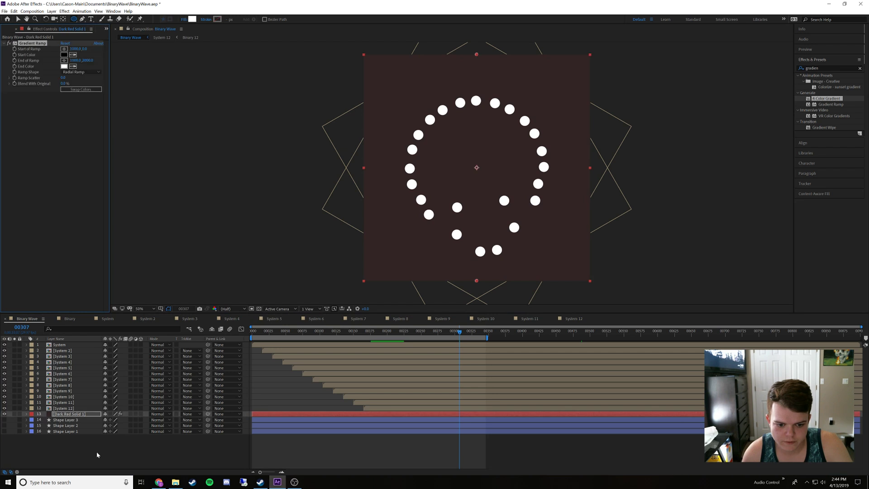
key(ctrl+z)
key(ctrl+z)
key(ctrl+z)
key(ctrl+z)
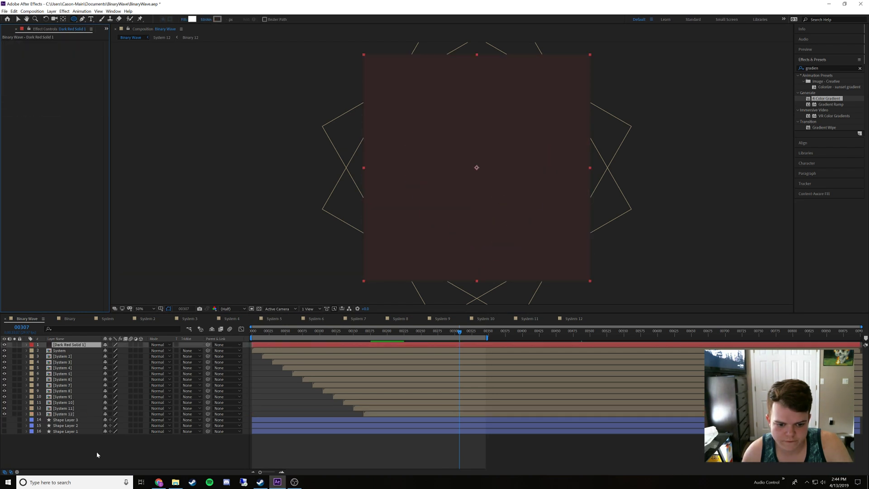
key(ctrl+z)
key(ctrl+z)
key(ctrl+z)
key(ctrl+z)
key(ctrl+z)
key(ctrl+z)
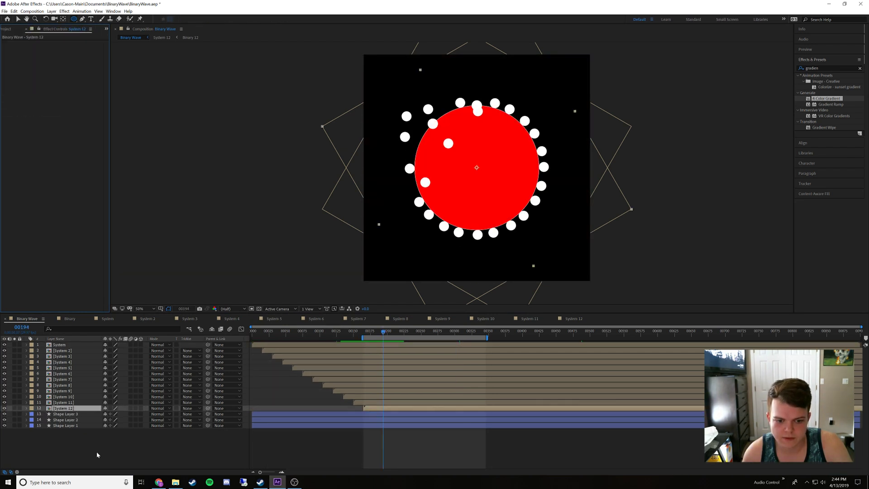
key(ctrl+z)
key(ctrl+z)
key(ctrl+z)
key(ctrl+z)
key(ctrl+z)
key(ctrl+z)
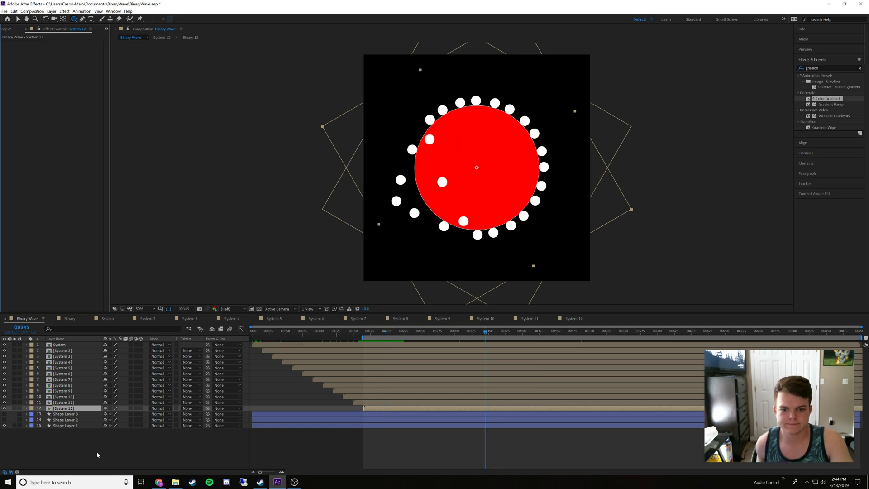
key(ctrl+z)
key(ctrl+z)
key(ctrl+z)
key(ctrl+z)
key(ctrl+z)
key(ctrl+z)
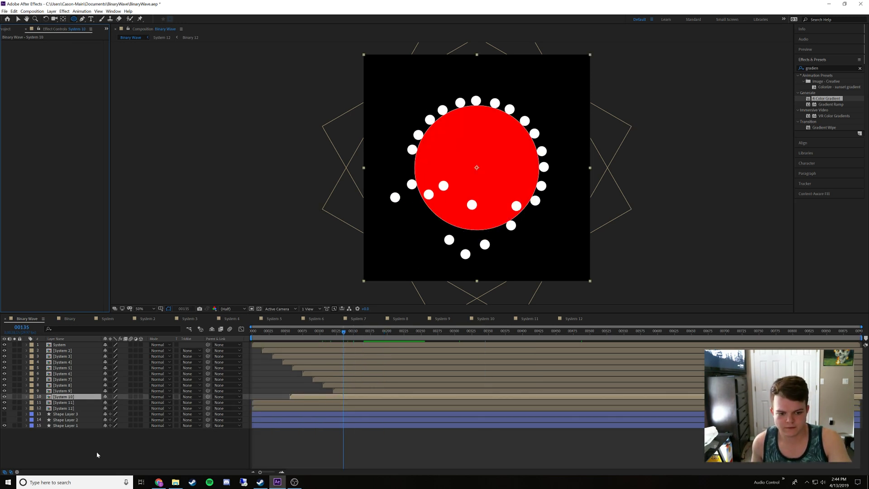
key(ctrl+z)
key(ctrl+z)
key(ctrl+z)
key(ctrl+z)
key(ctrl+z)
key(ctrl+z)
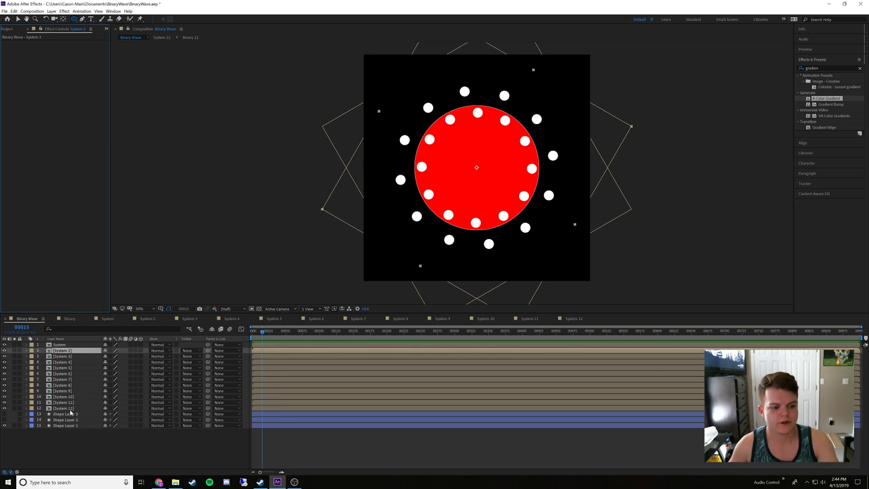
Pre-compose all layers from System to System 12 into a new composition named movement
click(71, 408)
shift+click(65, 345)
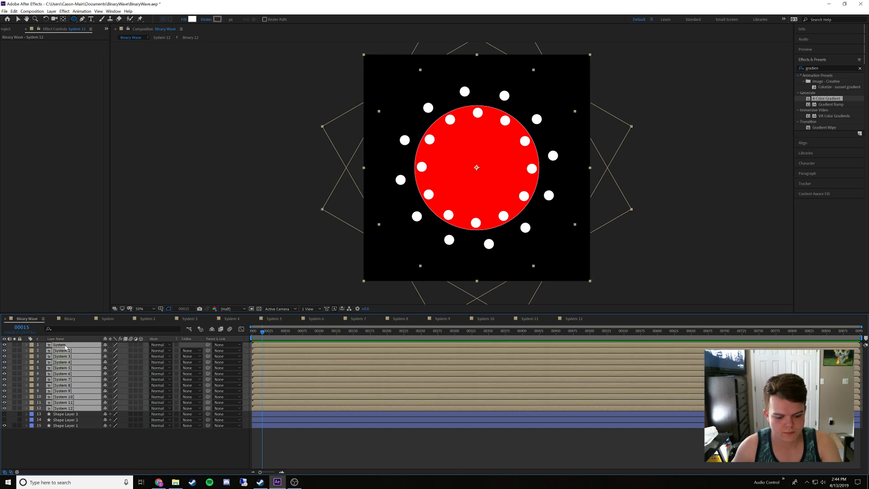
key(ctrl+shift+c)
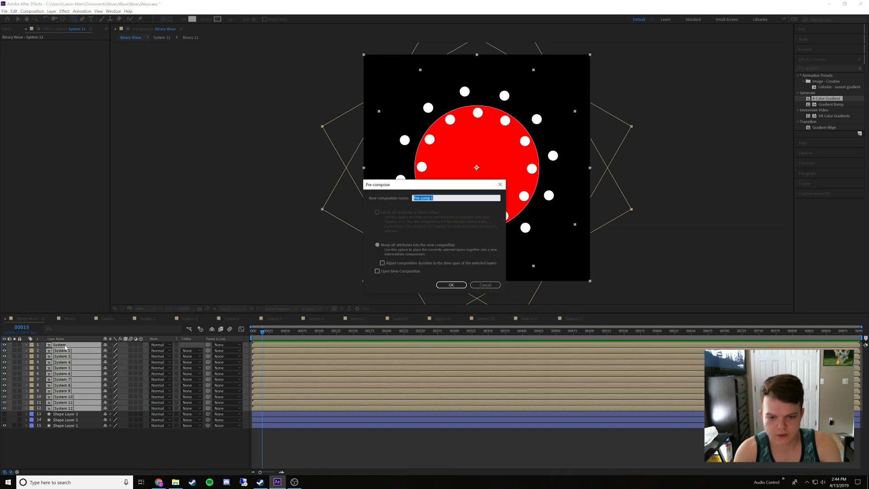
text(movem)
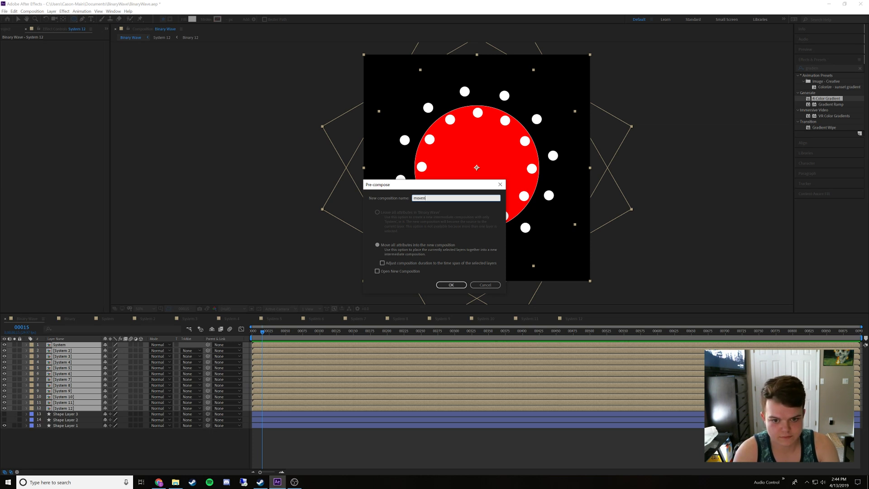
text(ent)
key(Return)
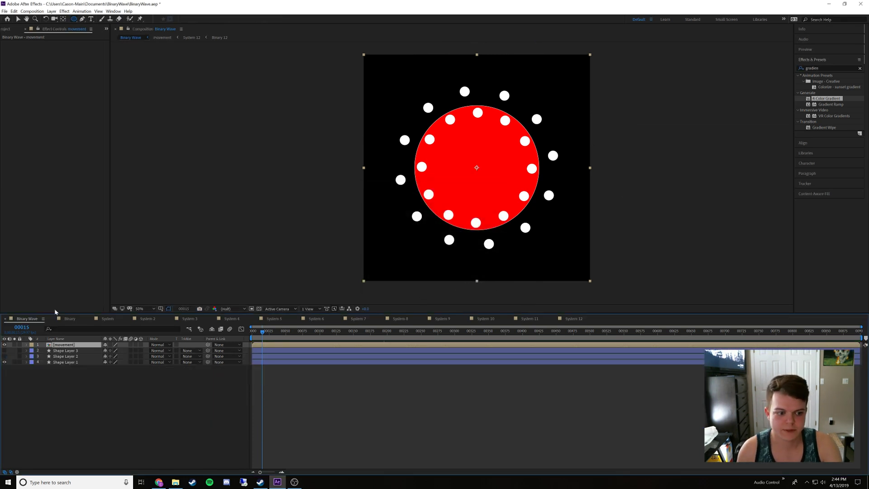
Import the rainbow gradient JPG from File Explorer, place it directly below the movement layer and scale it to fill the composition
click(8, 30)
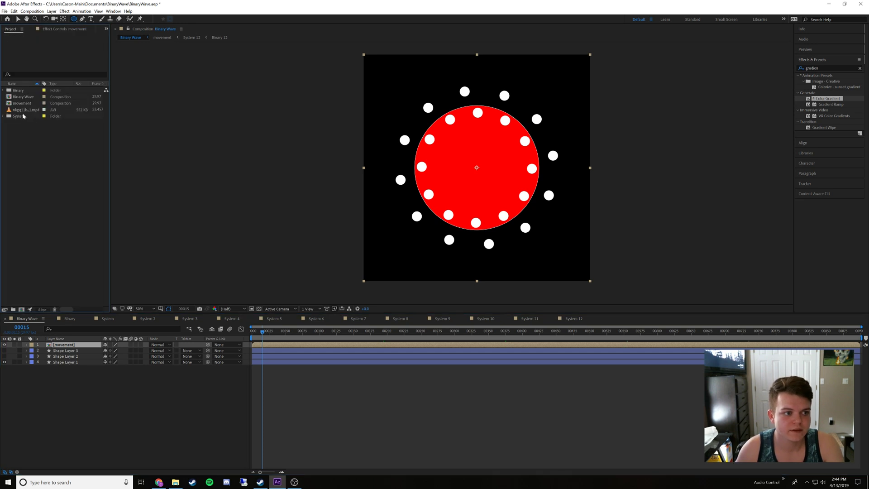
click(175, 482)
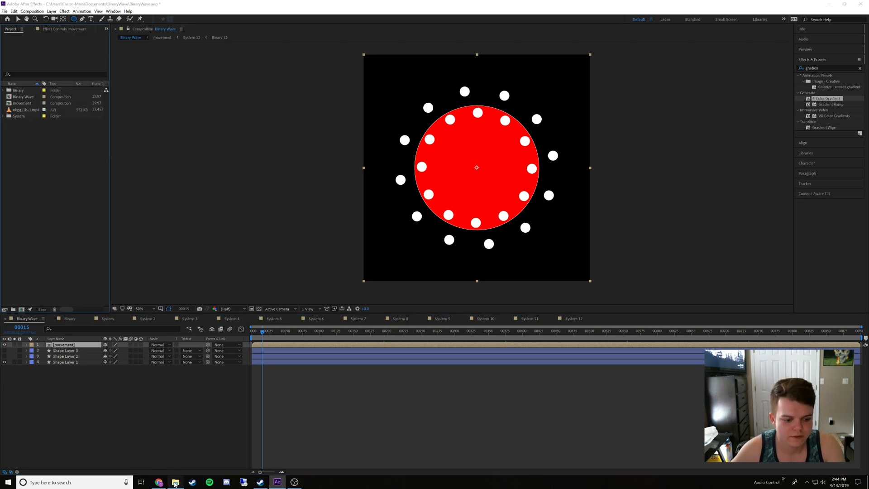
drag(151, 156, 23, 172)
click(419, 102)
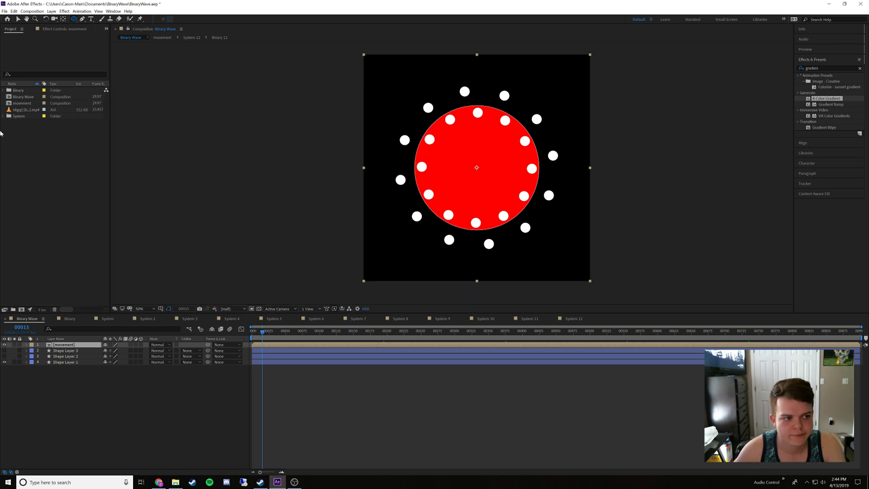
drag(21, 117, 159, 362)
key(s)
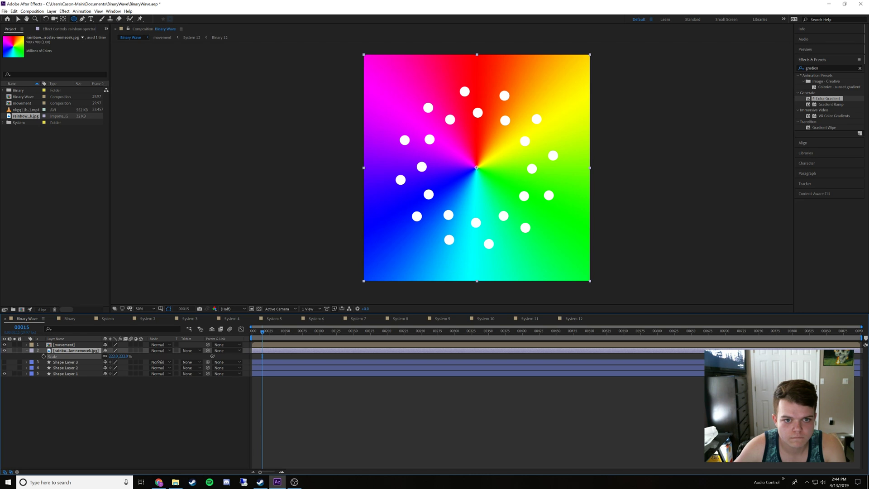
At frame 0, use the movement layer as the rainbow gradient's alpha matte and hide Shape Layer 1
key(Home)
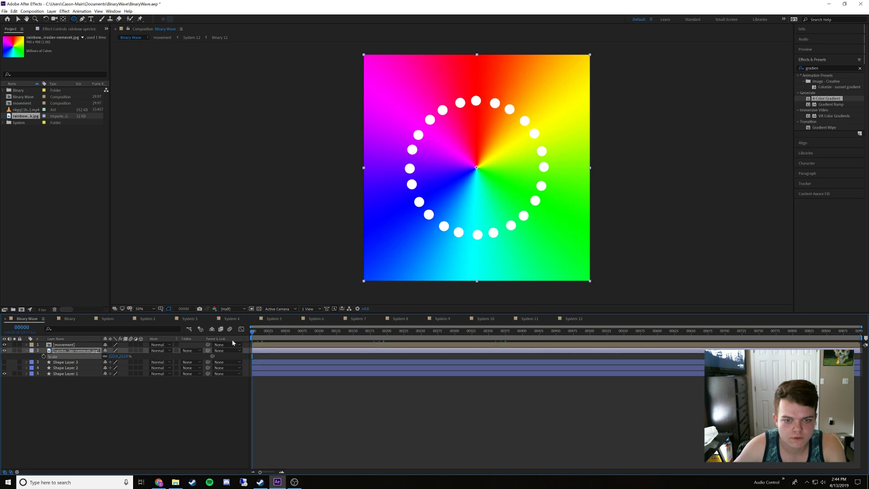
click(122, 393)
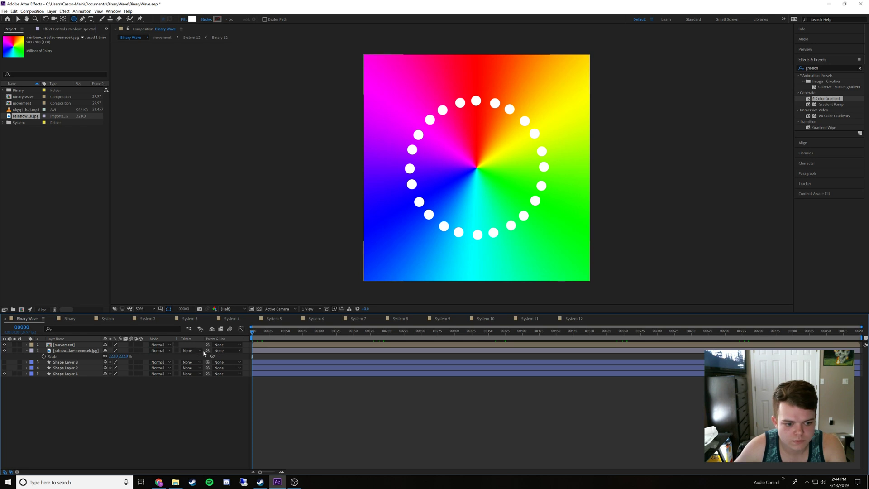
click(186, 350)
click(196, 366)
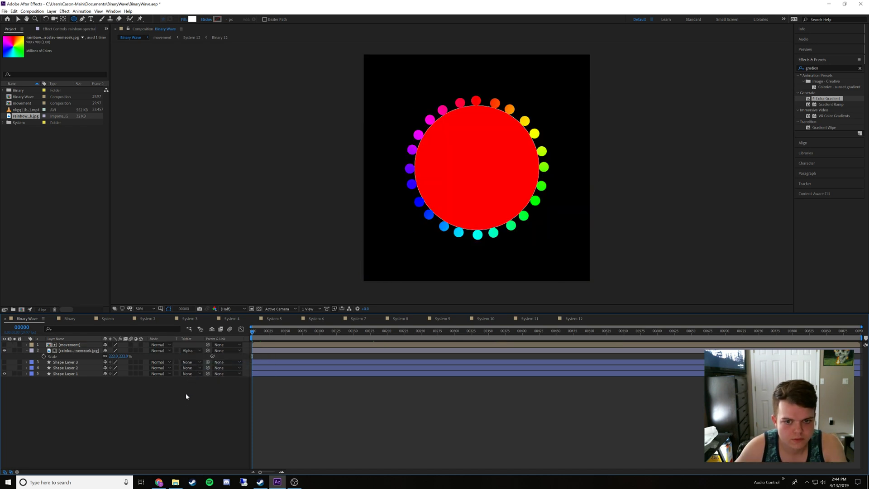
click(5, 373)
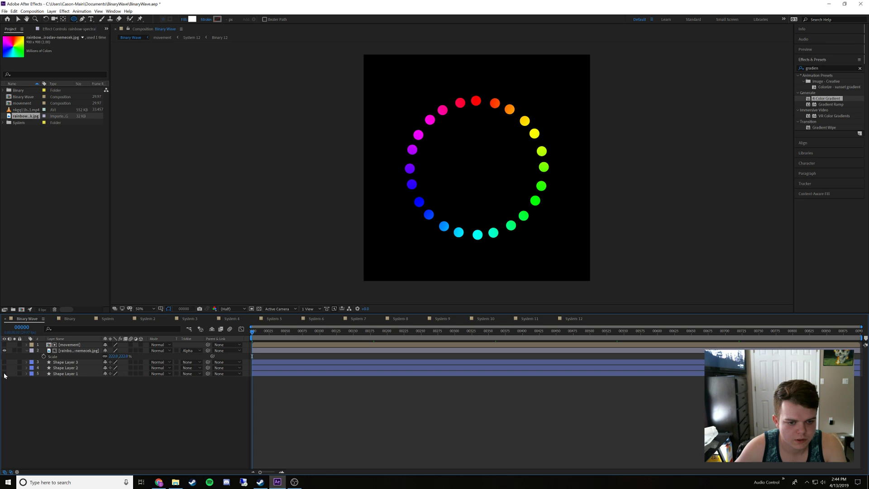
click(68, 350)
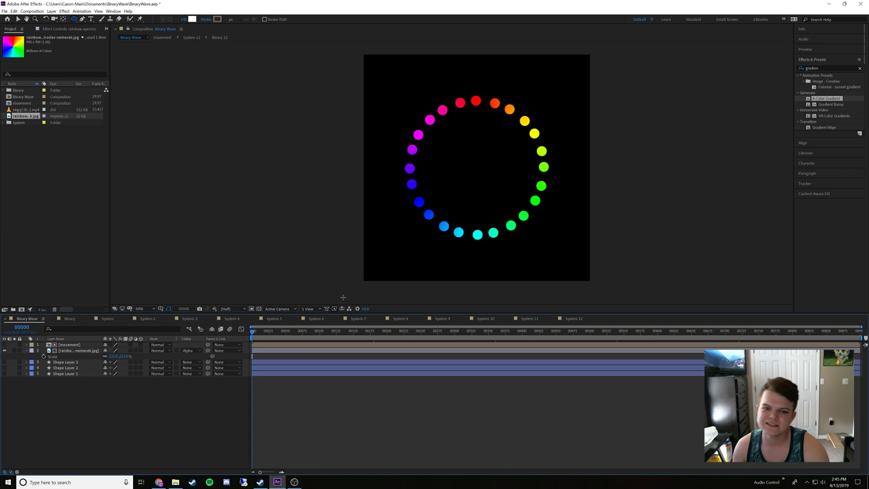
Inspect the rainbow dots up close, preview the unstaggered animation from the start and return to frame 0
key(period)
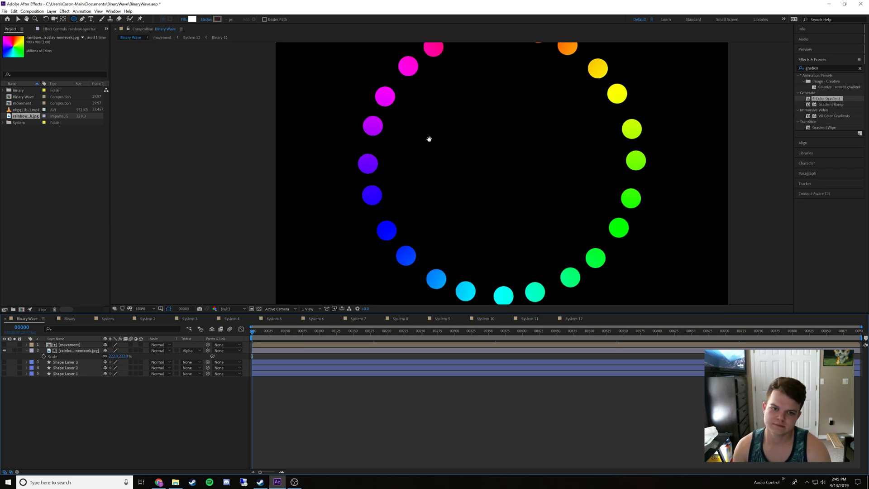
drag(429, 139, 427, 188)
key(comma)
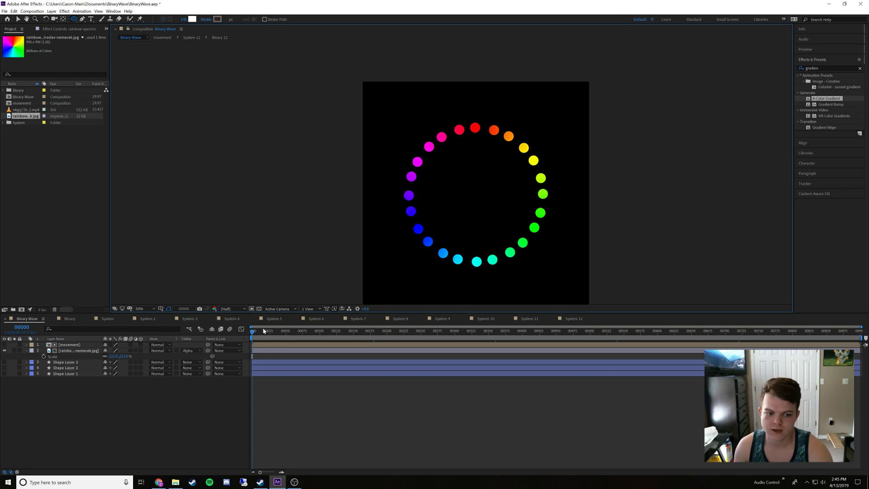
mouse_move(263, 330)
mouse_down()
mouse_move(451, 348)
mouse_move(267, 348)
mouse_move(285, 348)
mouse_move(252, 338)
mouse_up()
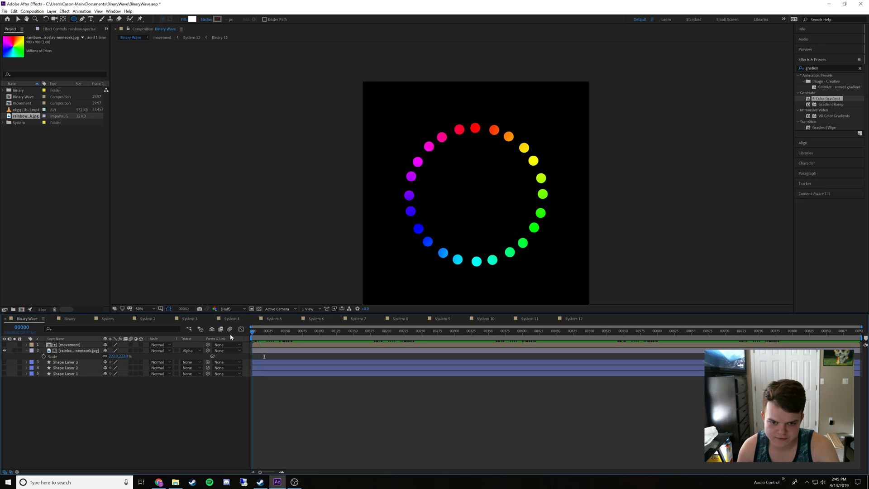
key(space)
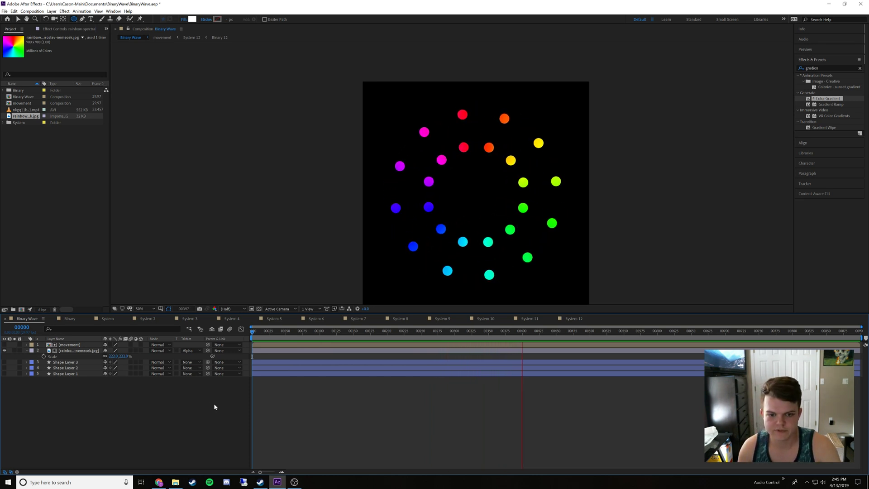
drag(264, 333, 198, 332)
Save the project, and save it again under the new name BinaryWave(sorta).aep in the BinaryWave folder
key(ctrl+s)
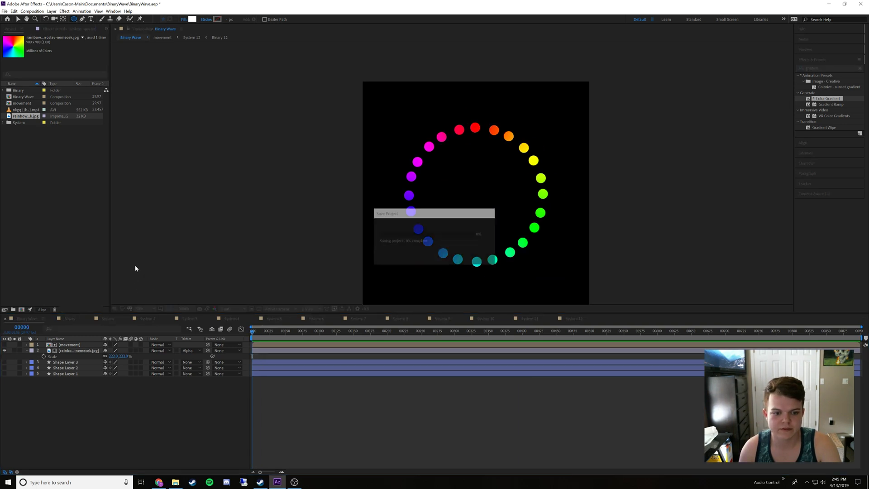
click(5, 11)
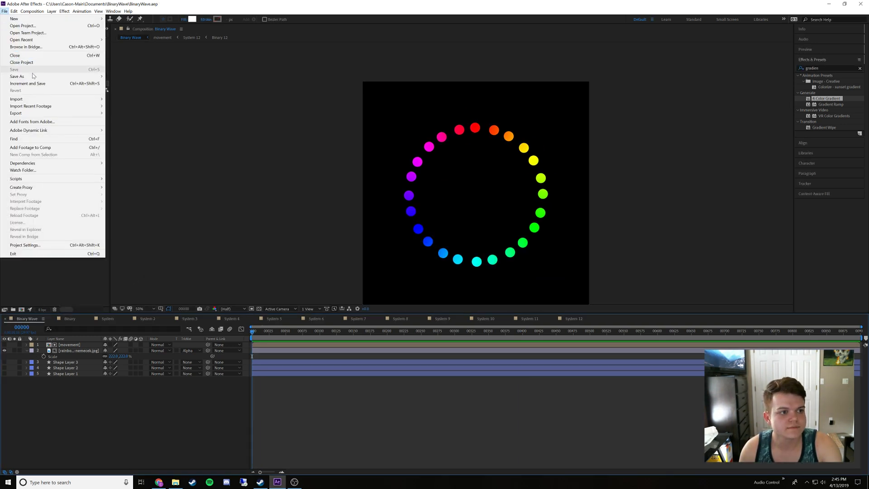
mouse_move(76, 76)
click(122, 76)
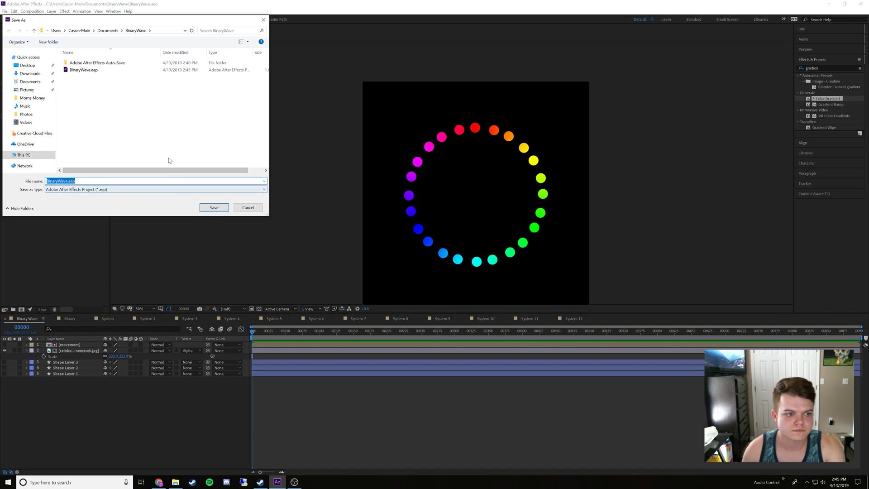
click(68, 181)
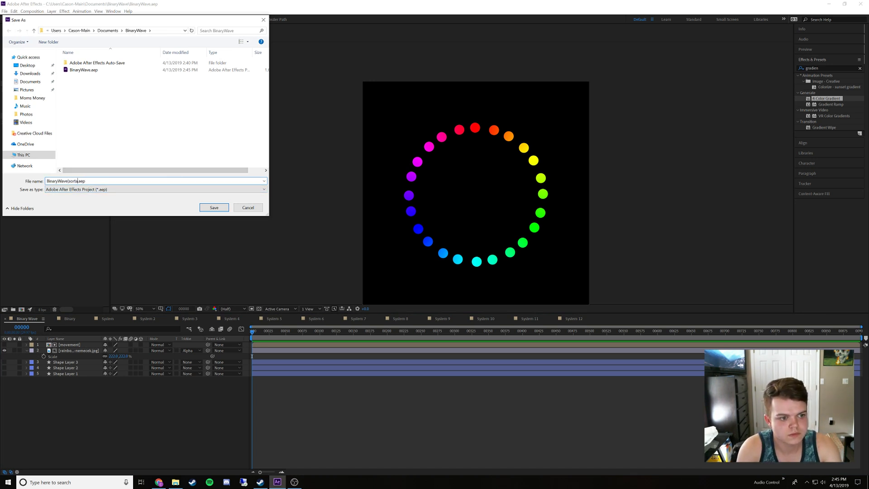
key(Return)
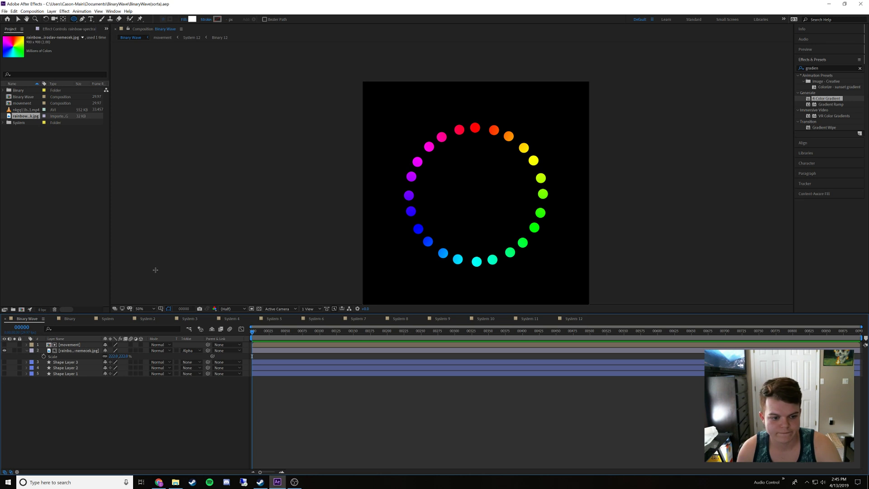
Reopen the recent project BinaryWave.aep and keep the Binary Wave composition at frame 0
click(4, 11)
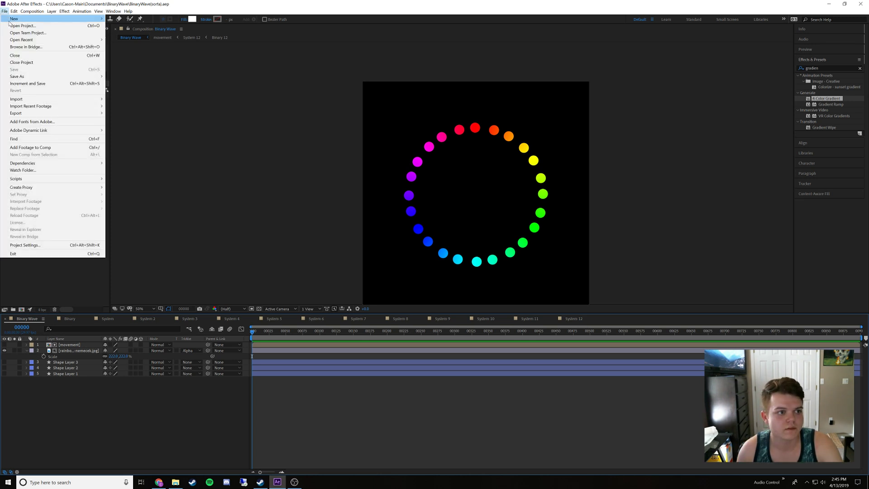
mouse_move(59, 40)
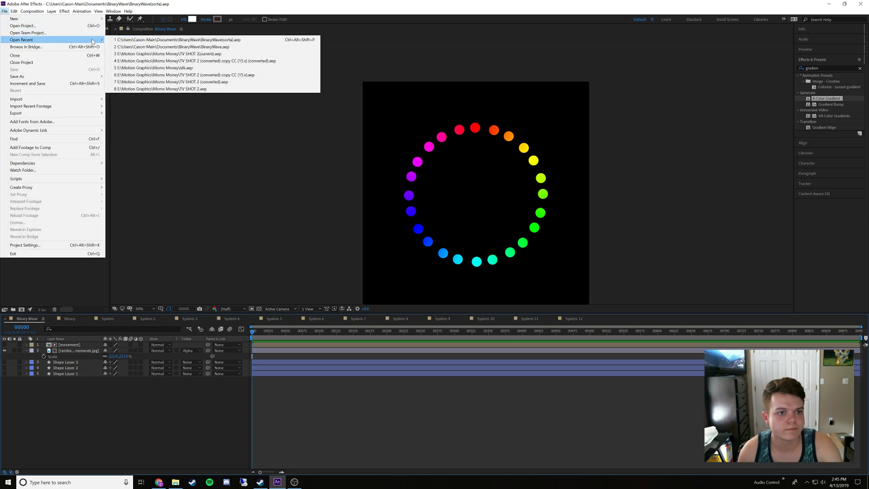
click(118, 46)
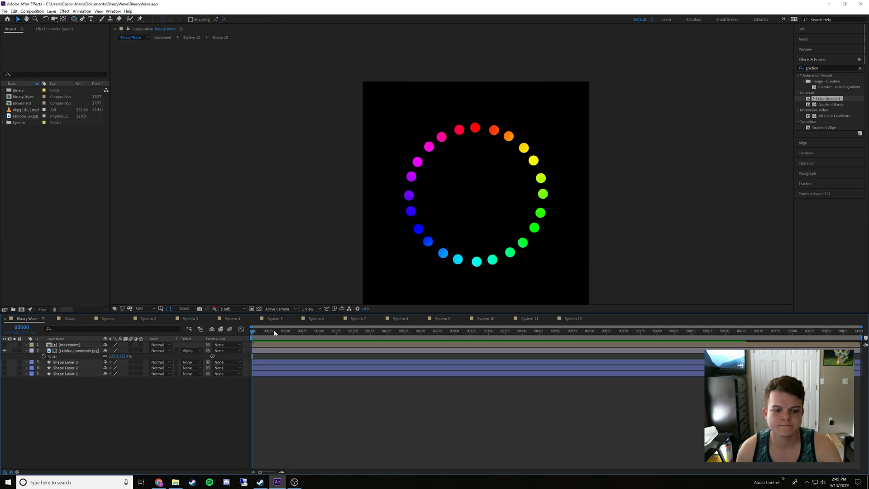
drag(277, 333, 244, 334)
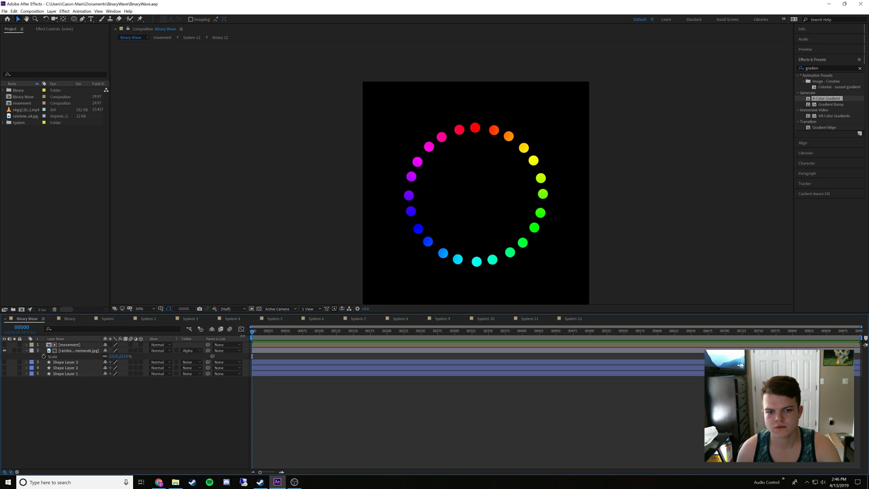
mouse_move(255, 333)
mouse_down()
mouse_move(291, 357)
mouse_move(252, 350)
mouse_up()
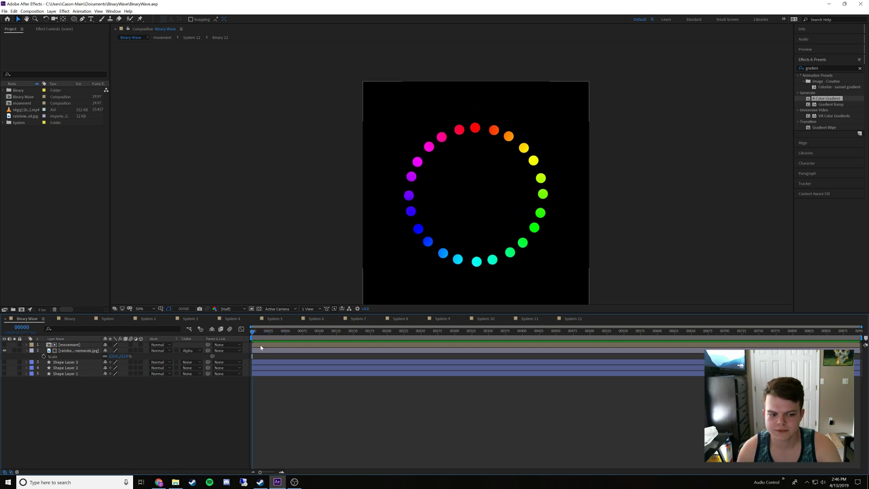
In the movement composition, hide the layers System 2 through System 12, and return to the Binary Wave composition
double_click(72, 346)
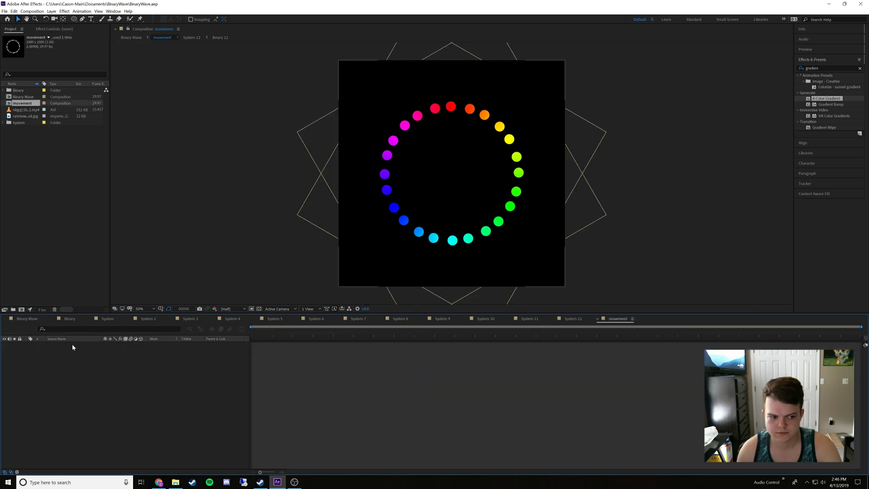
drag(5, 353, 4, 408)
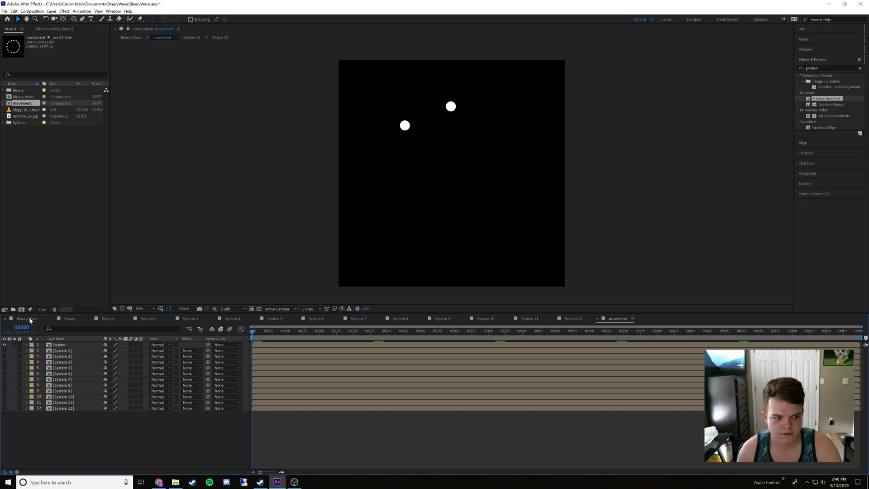
click(28, 319)
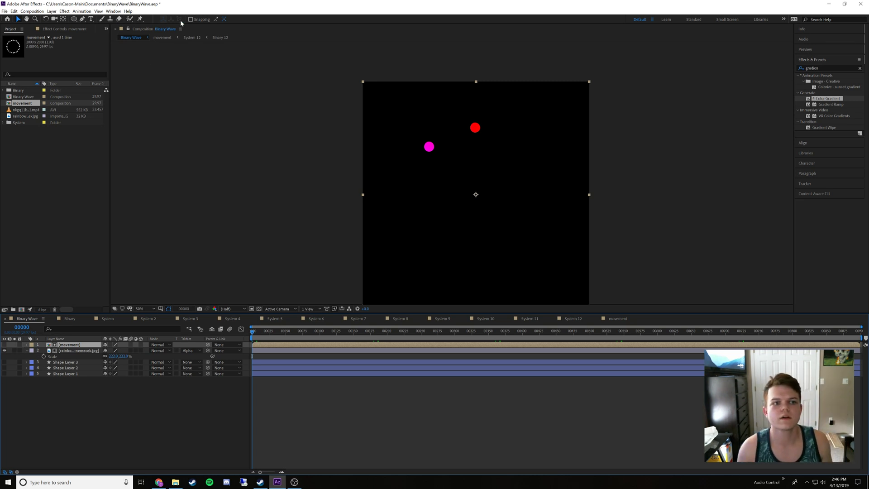
Sample the magenta dot's colour in the shape fill colour picker, copy its hex code and close the picker without applying
click(74, 19)
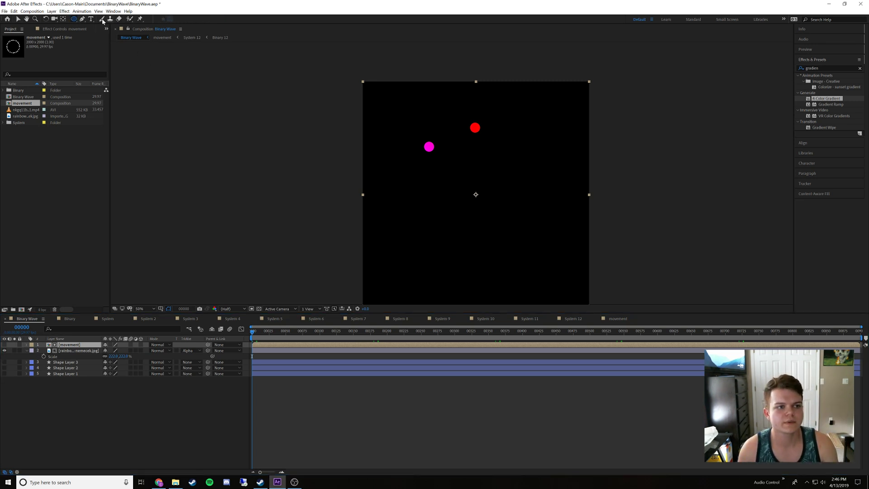
click(120, 401)
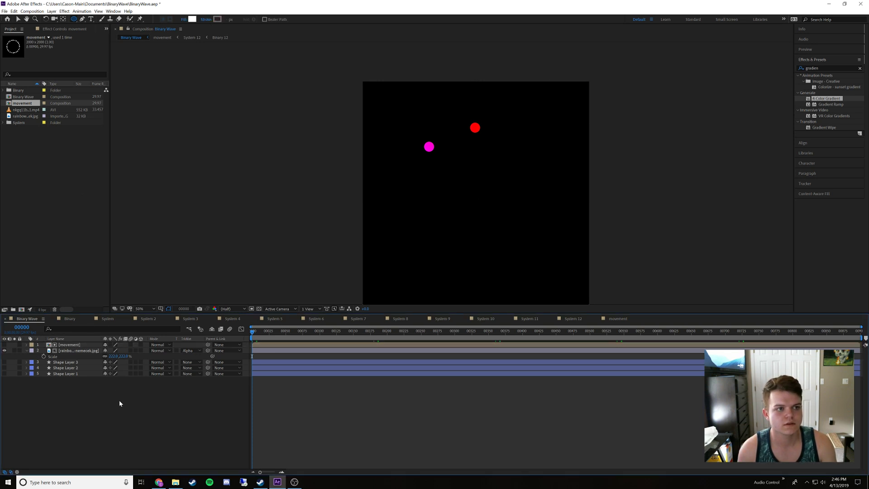
click(192, 20)
click(491, 233)
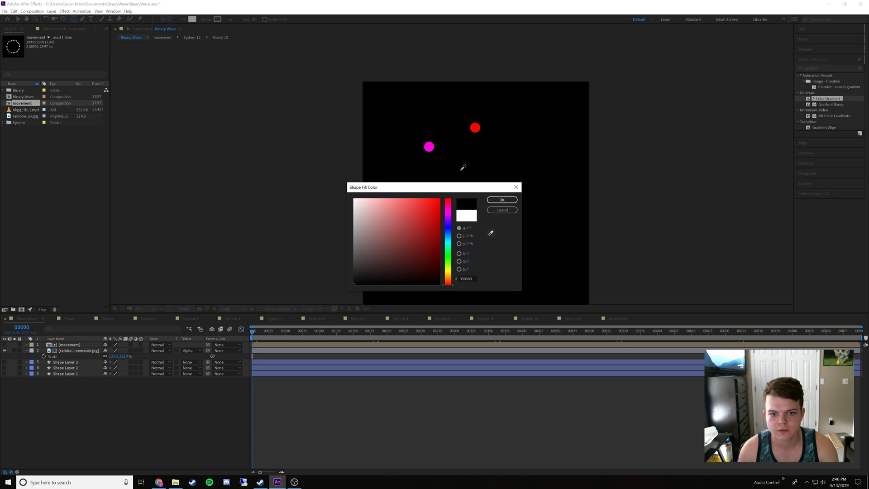
click(429, 148)
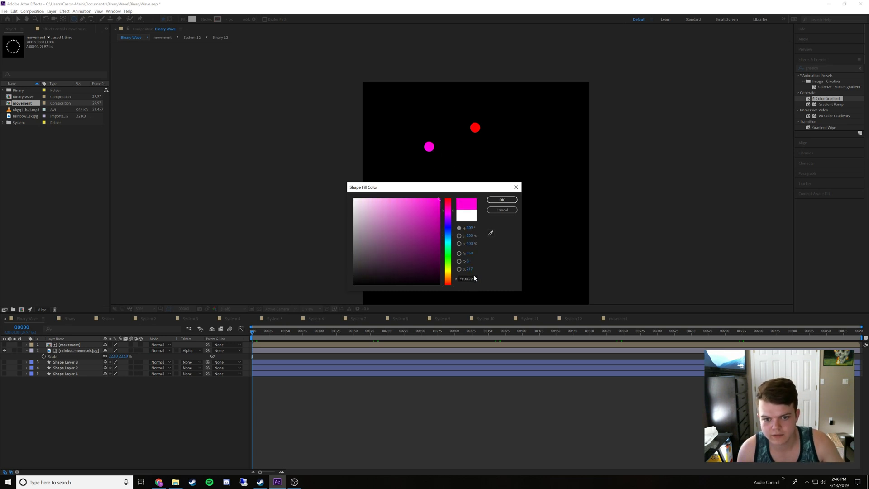
click(490, 233)
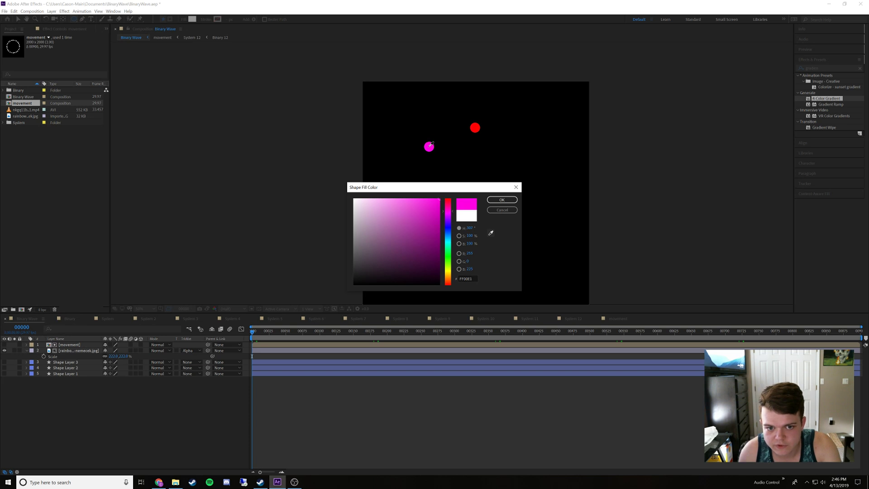
click(430, 145)
click(473, 277)
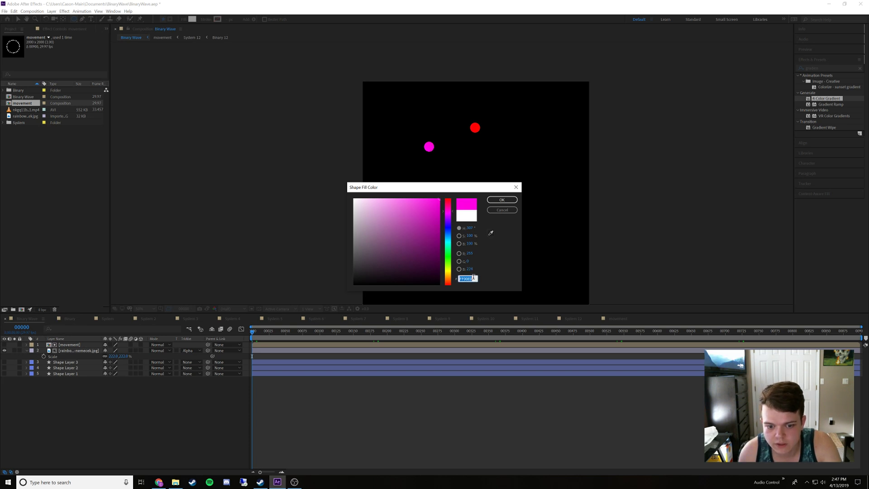
click(502, 210)
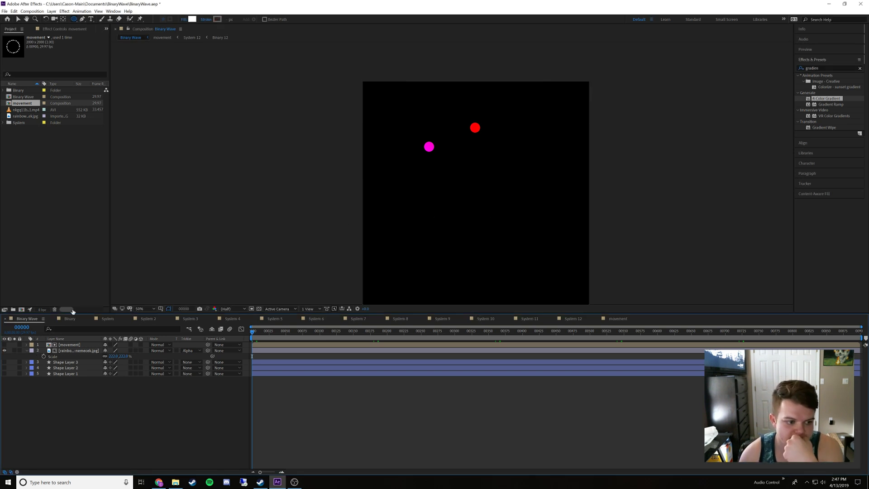
Inside the nested Binary composition, set Shape Layer 3's fill to the copied magenta, FF00E0
double_click(67, 344)
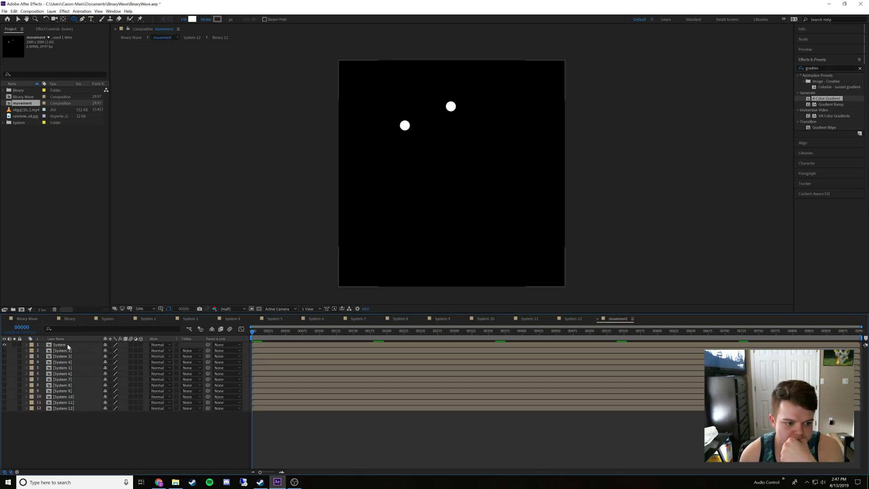
double_click(67, 344)
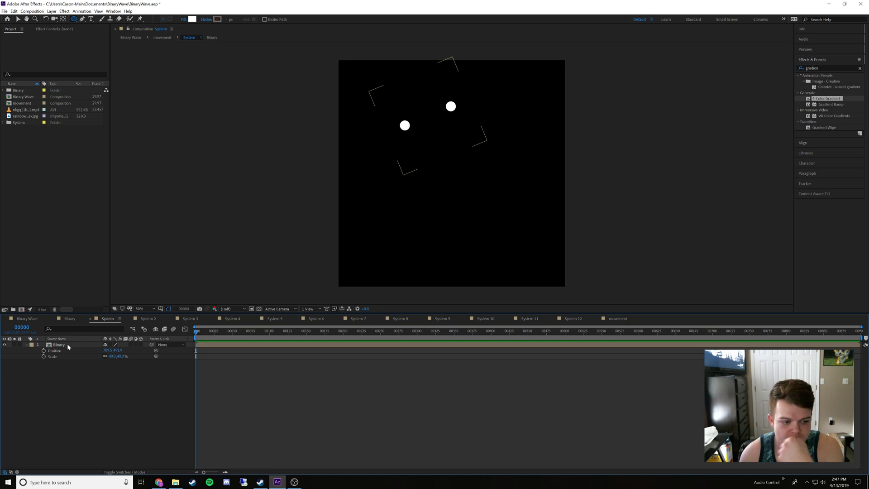
double_click(66, 345)
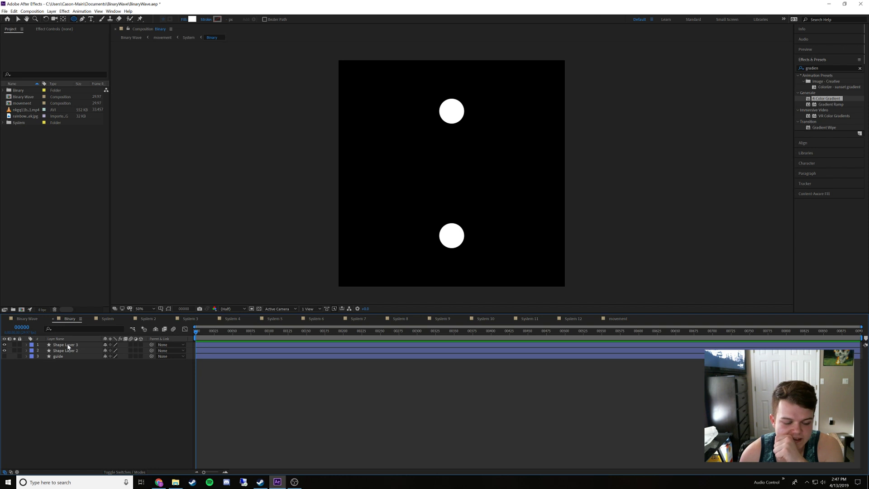
click(67, 345)
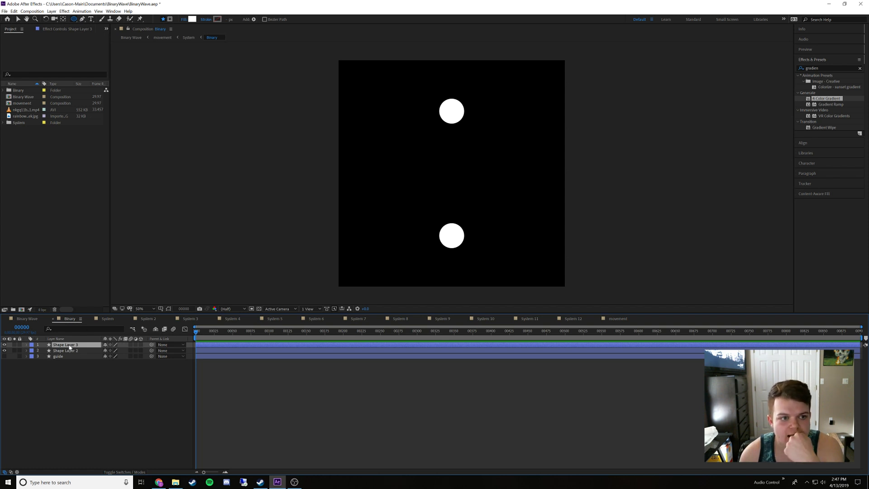
click(192, 19)
text(ff00ff)
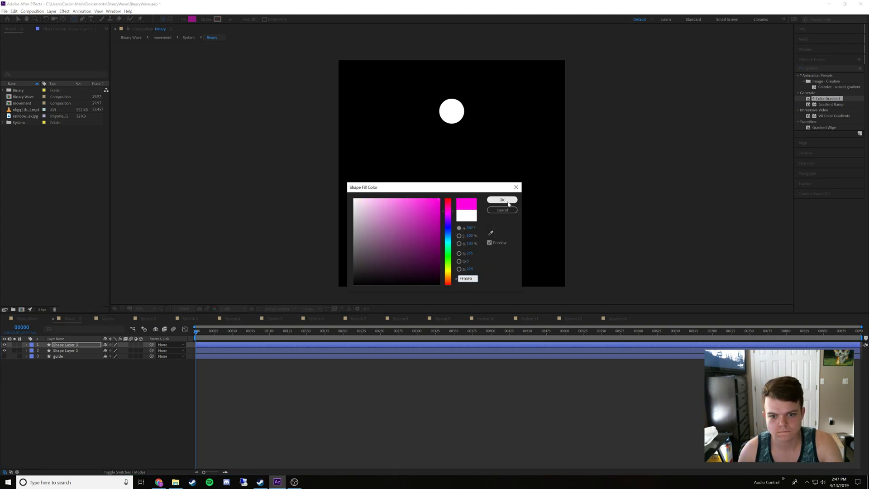
click(508, 199)
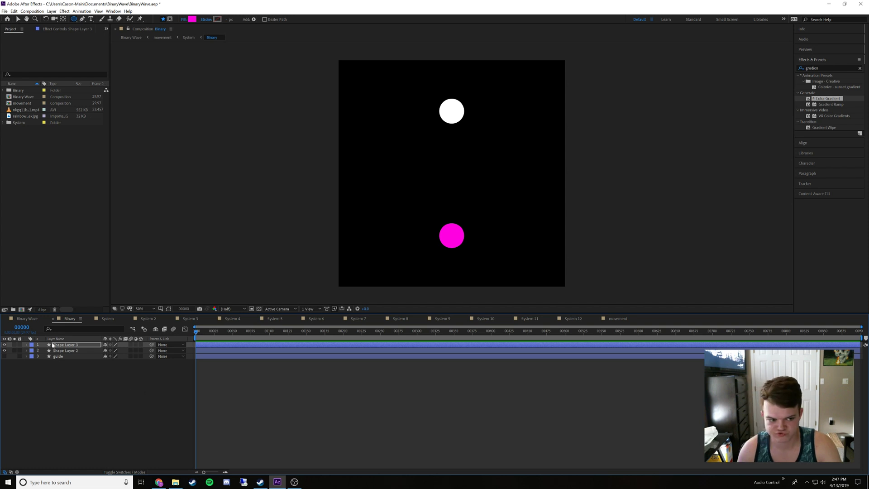
In the Binary Wave composition, briefly show the movement layer to compare its dot colours with the gradient, and hide it again
click(25, 319)
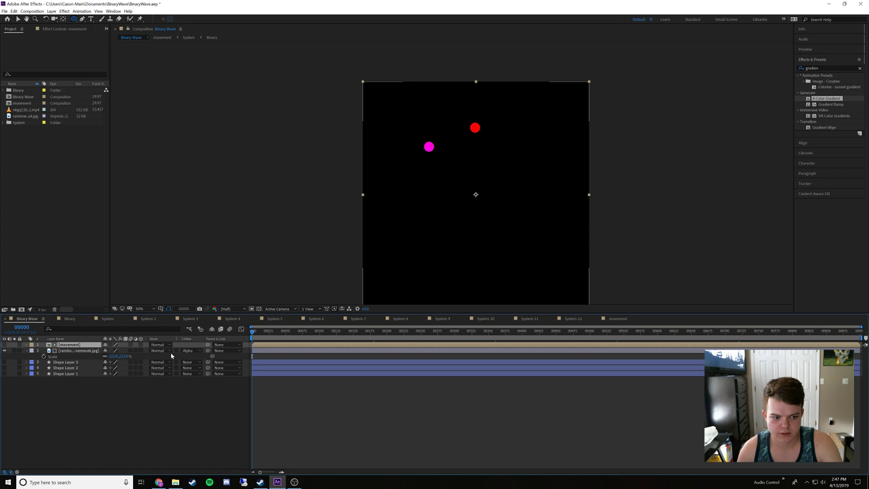
click(189, 351)
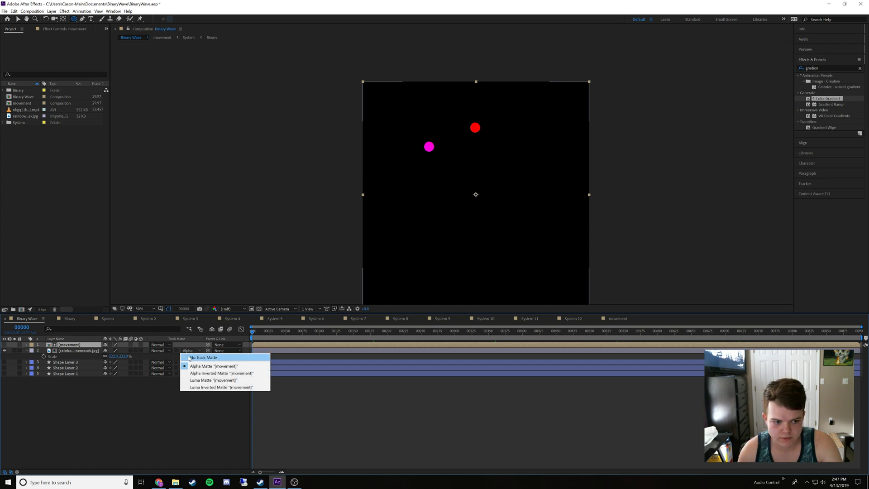
click(98, 405)
click(5, 345)
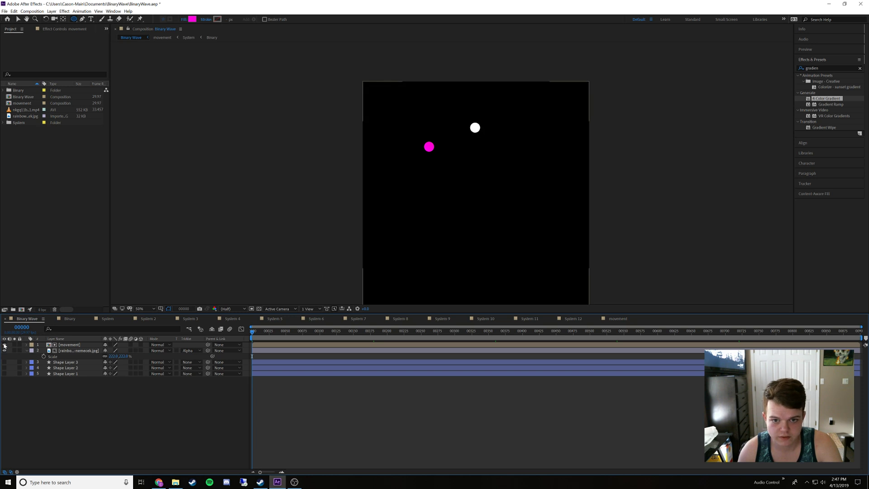
click(5, 345)
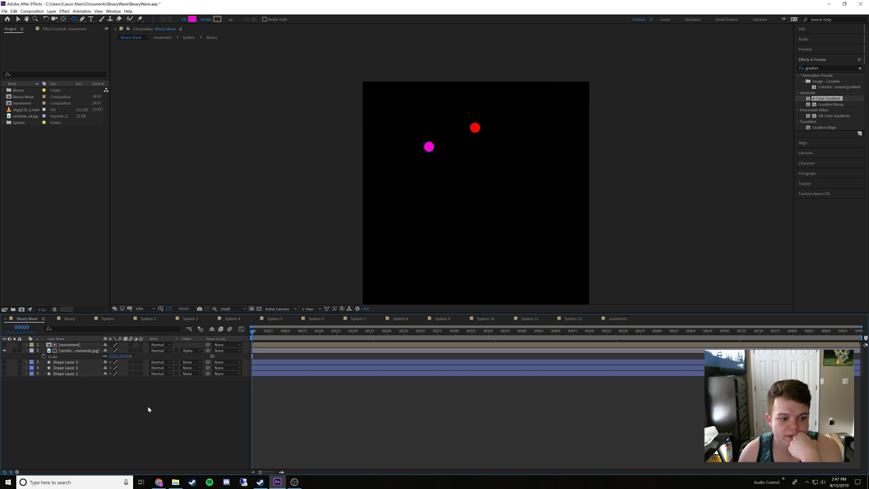
click(192, 20)
click(491, 233)
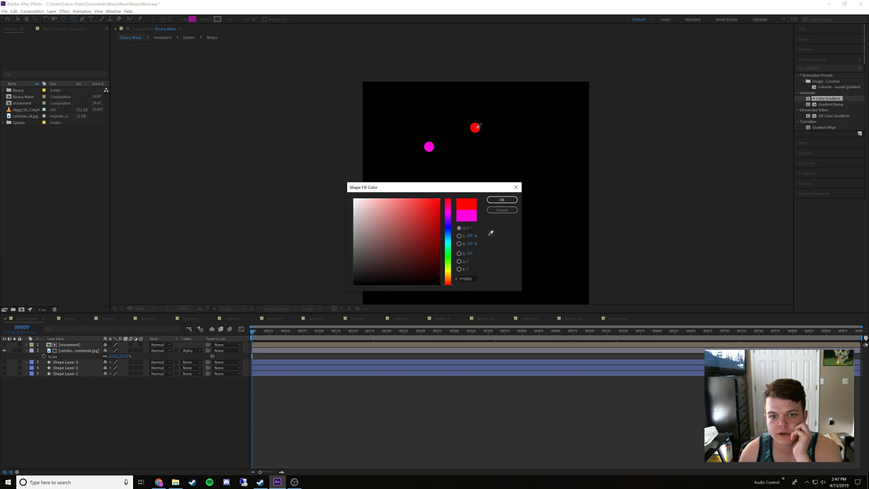
click(476, 127)
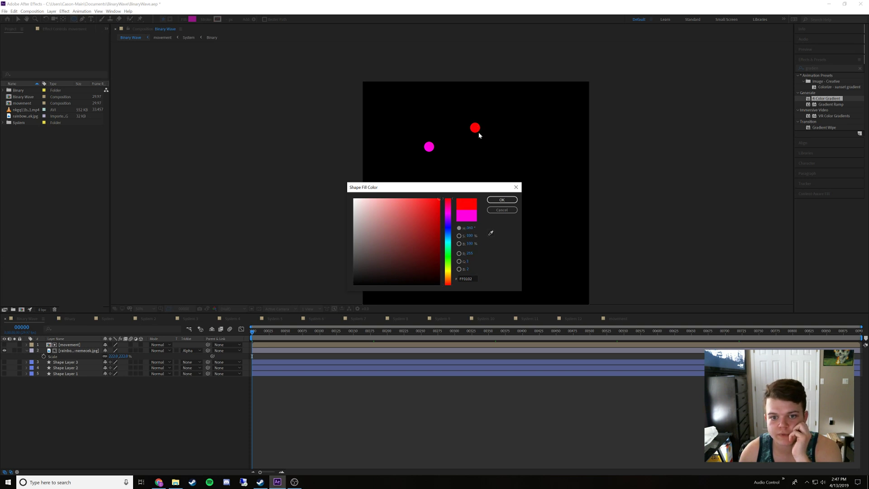
click(501, 208)
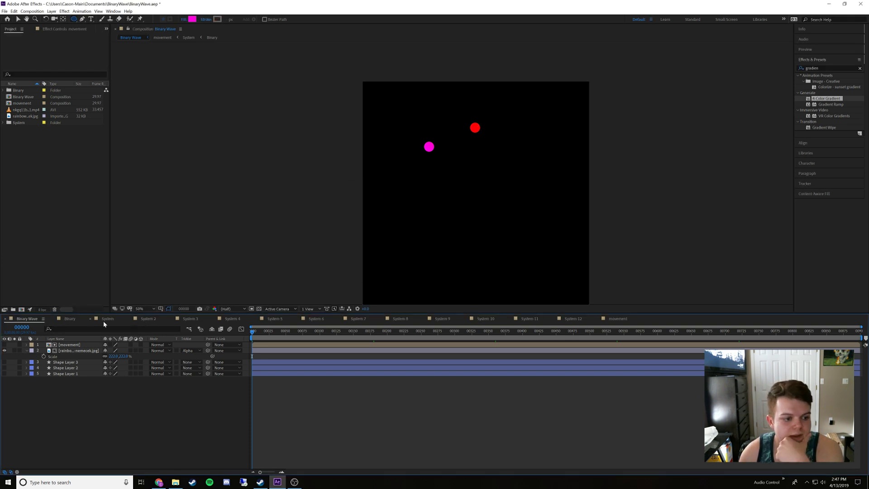
Sample the red dot's colour in the shape fill colour picker, copy its hex code and close the picker without applying
click(193, 19)
click(491, 233)
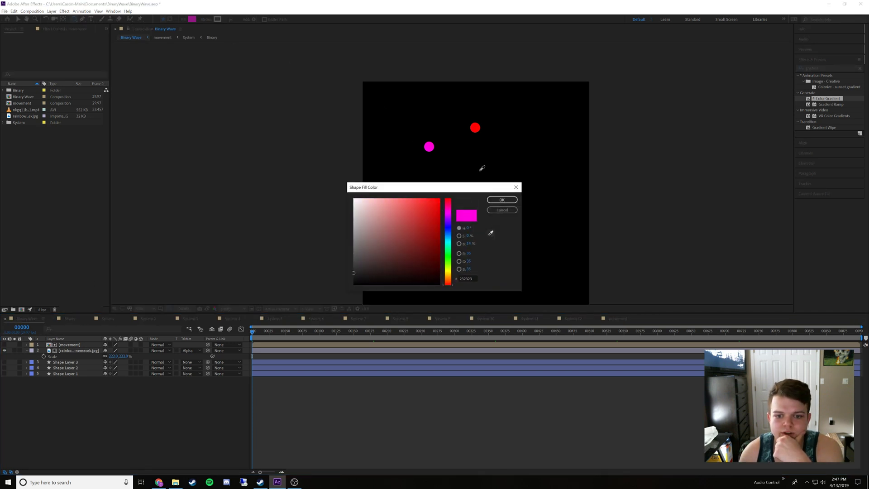
click(475, 128)
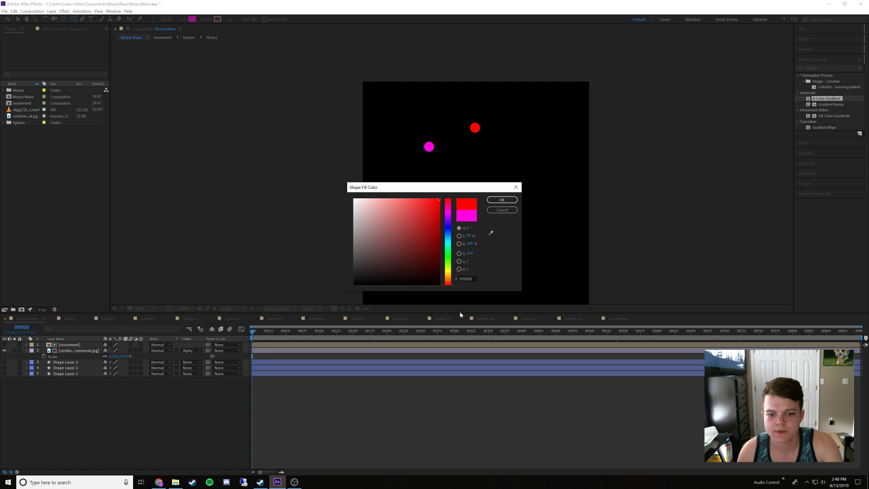
click(466, 278)
key(ctrl+c)
click(501, 211)
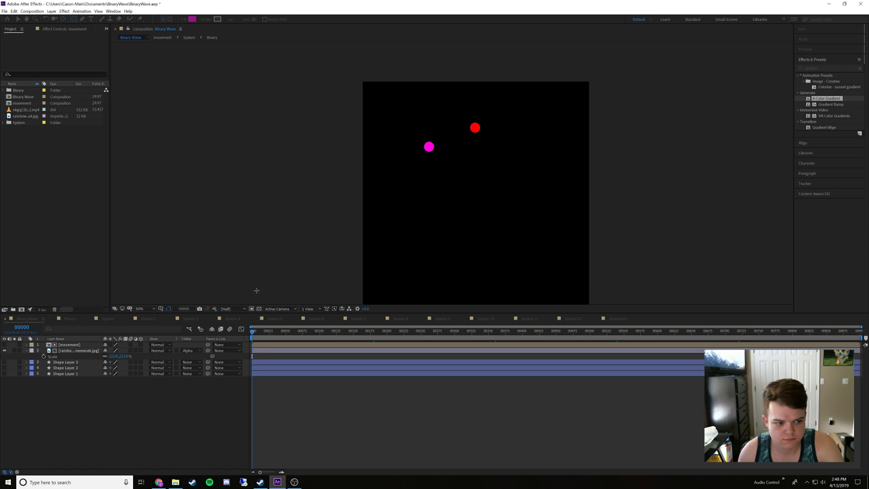
In the Binary composition, set Shape Layer 2's fill to the copied red and deselect the layer
click(70, 318)
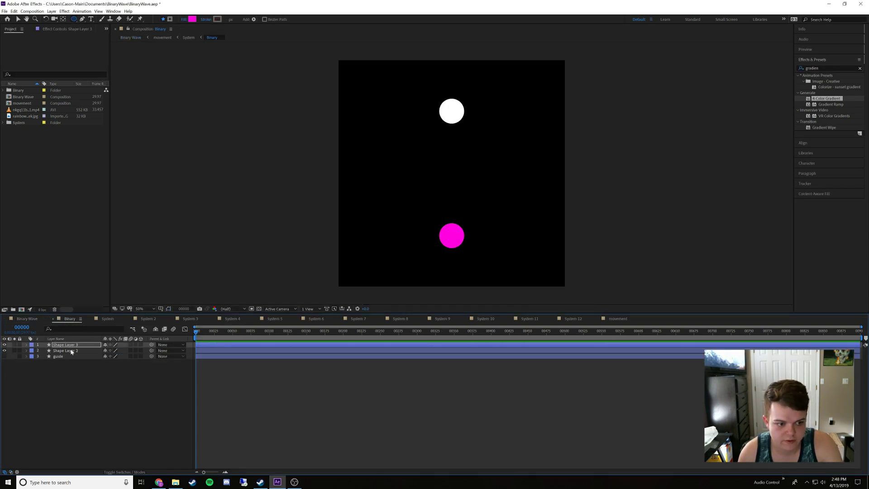
click(71, 350)
click(192, 20)
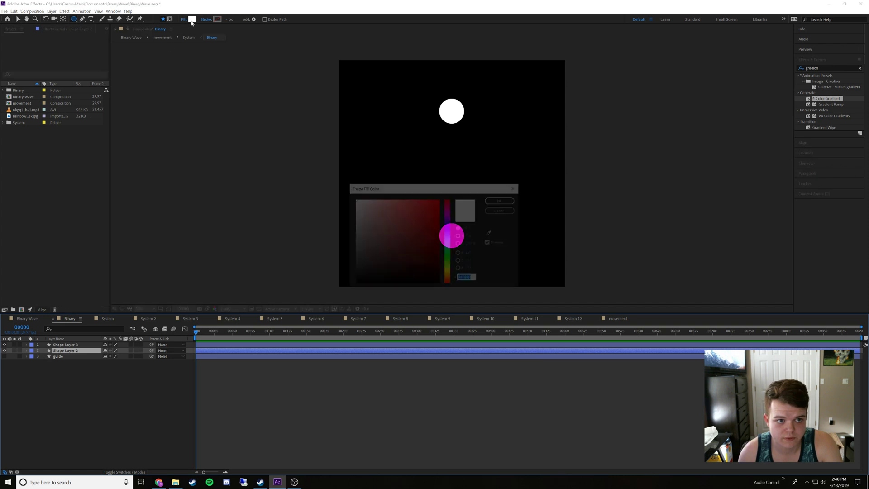
key(ctrl+v)
click(495, 200)
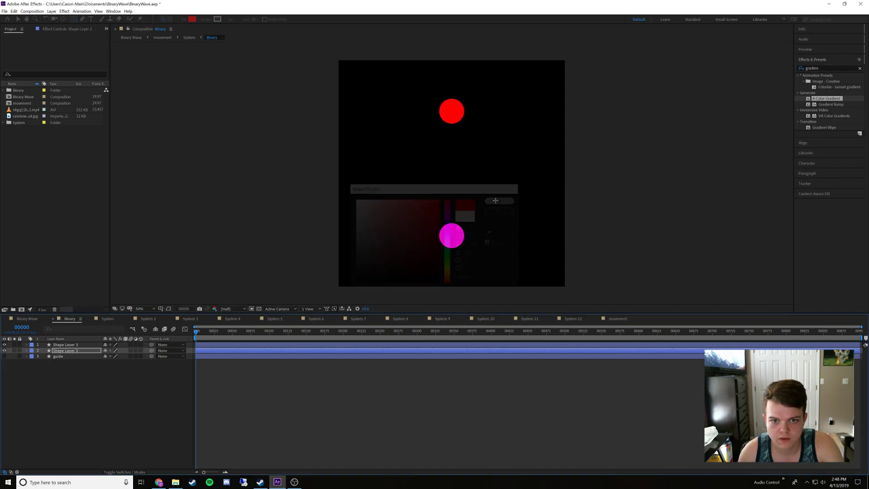
click(43, 390)
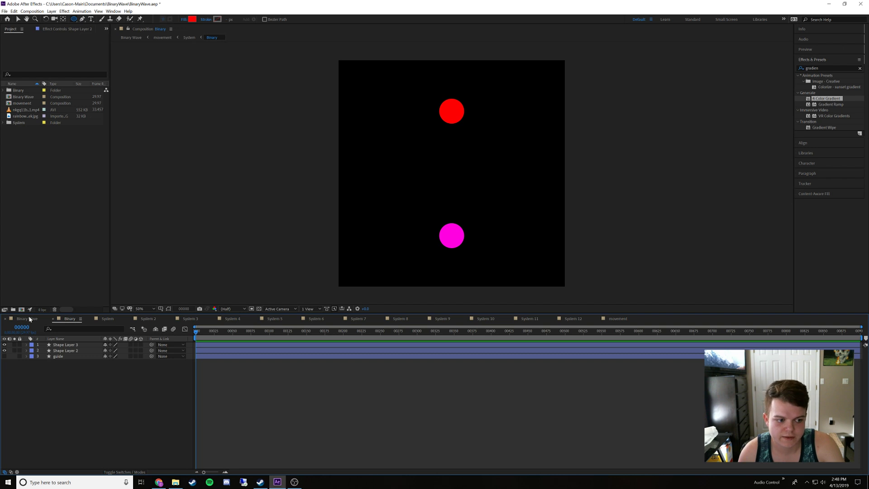
In the movement composition, show System 2 and hide System, then return to the Binary Wave composition with nothing selected
click(30, 319)
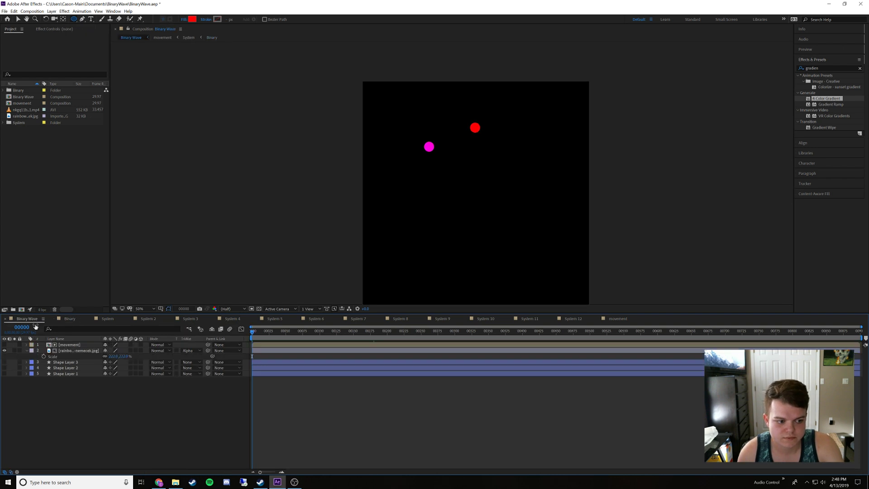
double_click(67, 345)
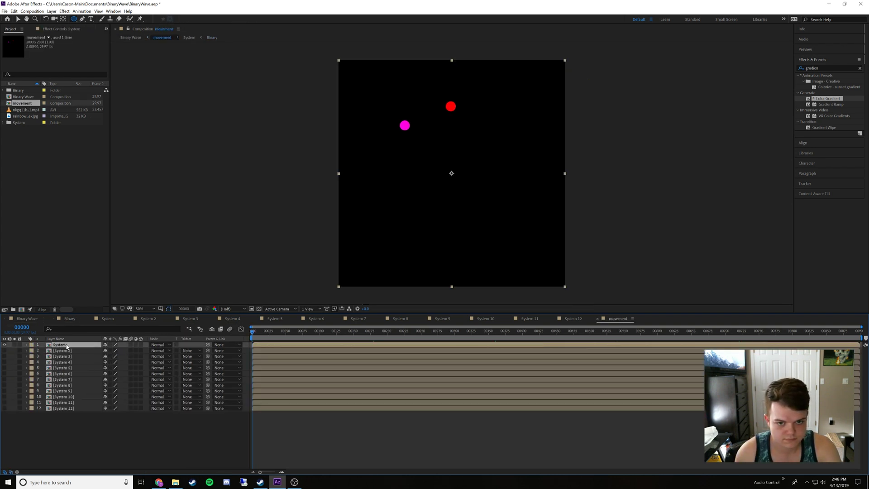
click(4, 351)
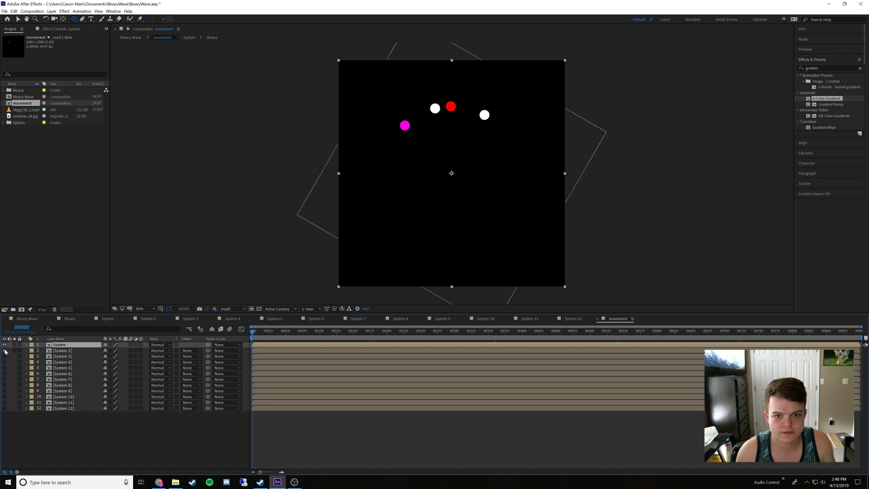
click(5, 345)
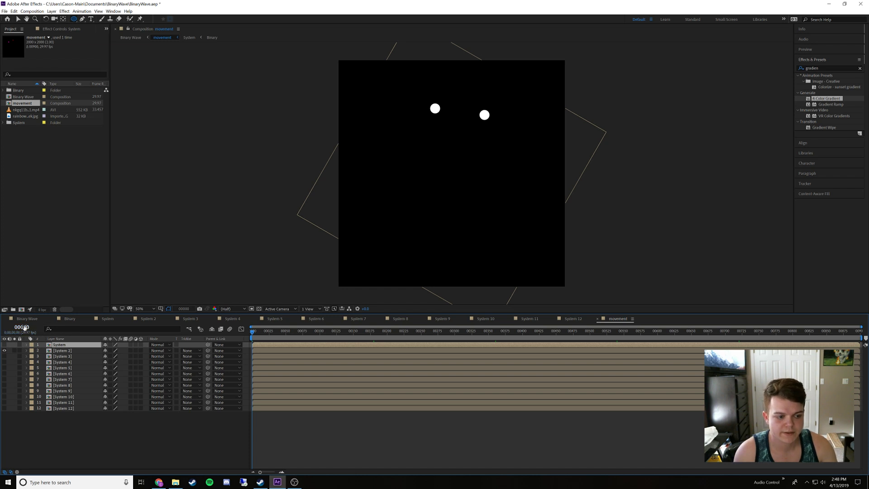
click(26, 319)
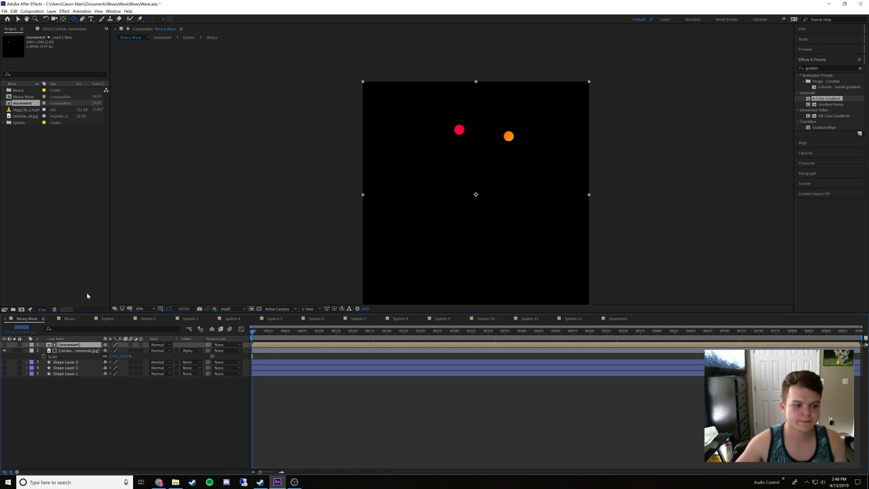
click(116, 404)
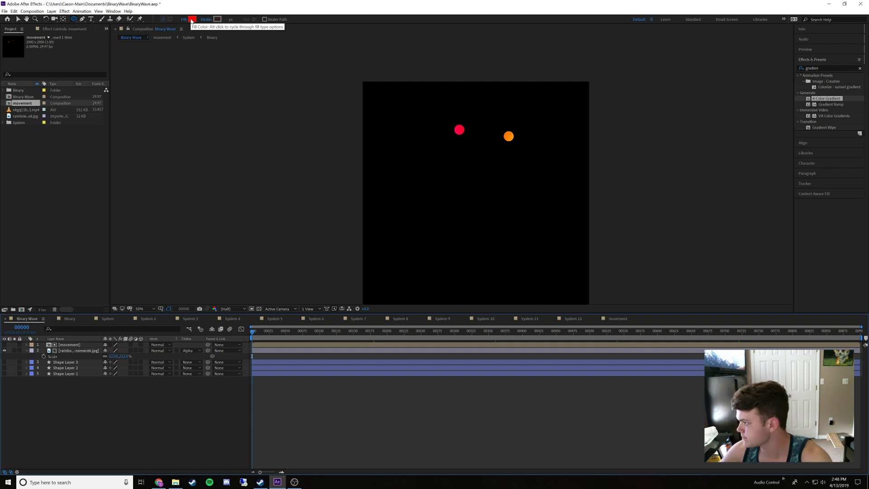
click(158, 482)
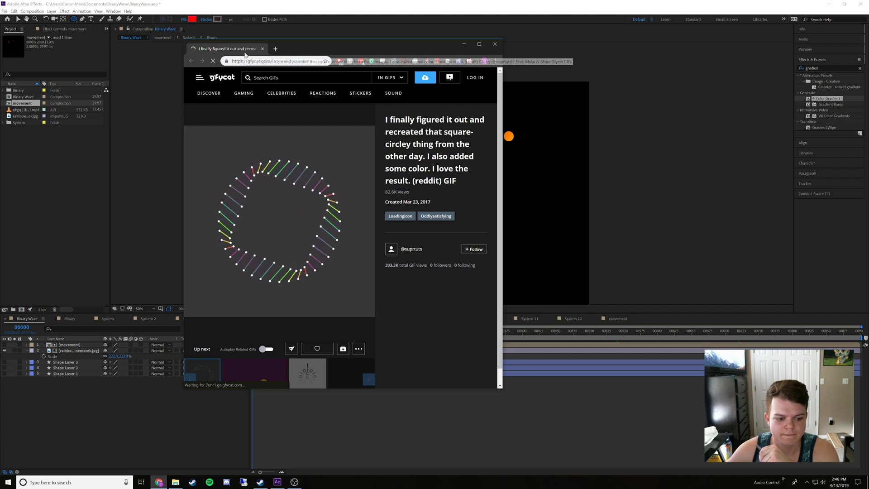
click(263, 49)
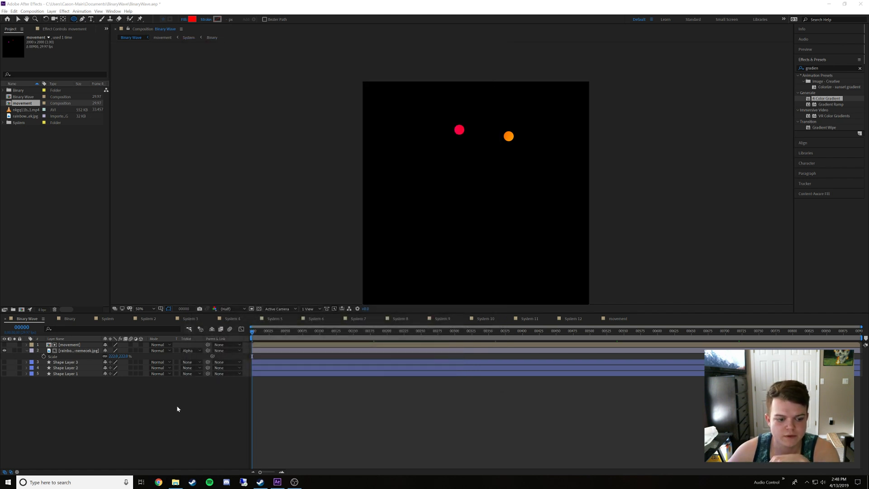
click(159, 482)
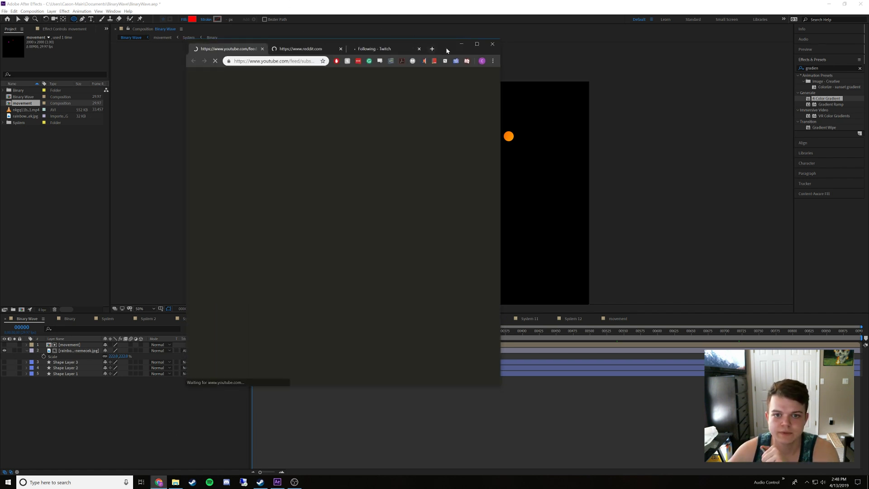
drag(446, 47, 868, 105)
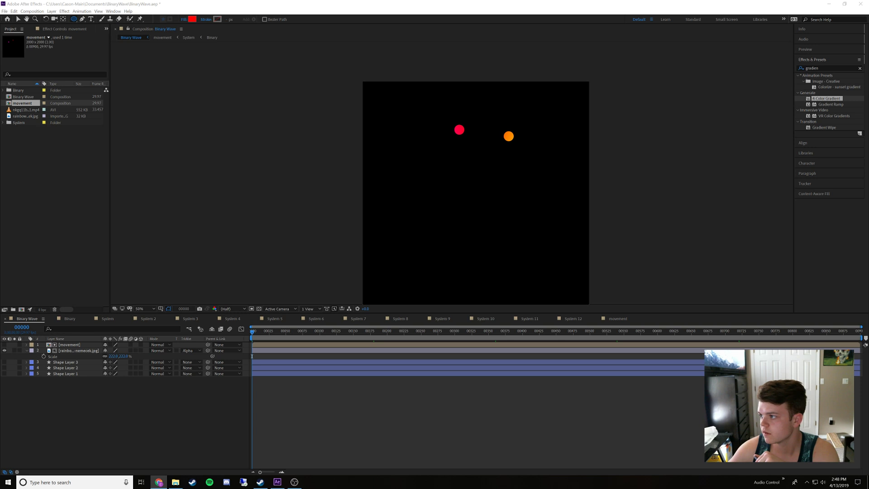
drag(868, 48, 868, 63)
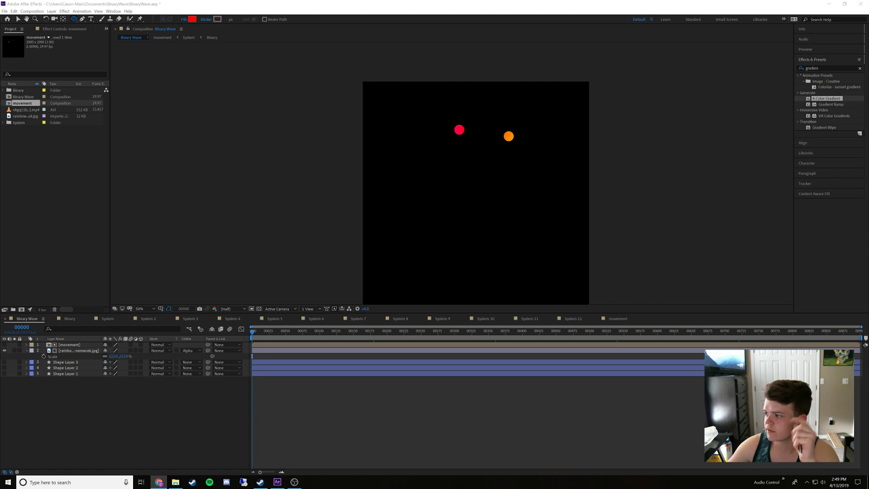
click(614, 8)
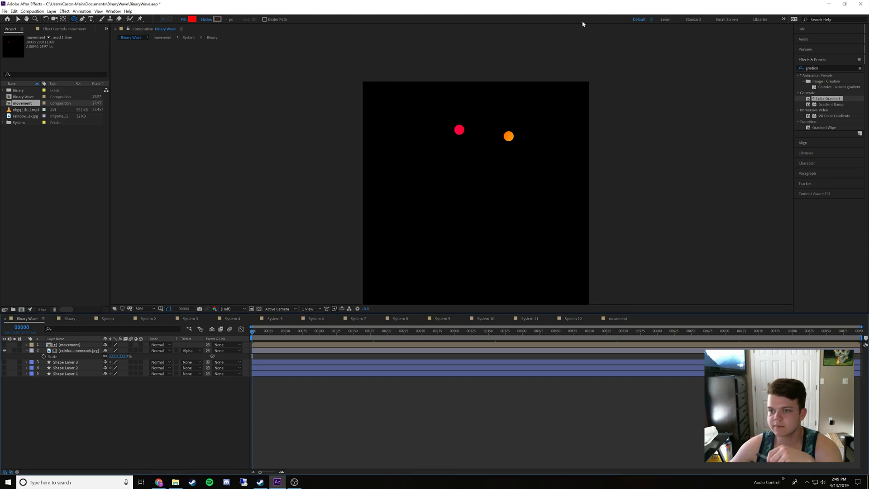
Sample the crimson dot's colour in the shape fill colour picker, copy its hex code FF003C and close the picker without applying
click(186, 20)
click(490, 232)
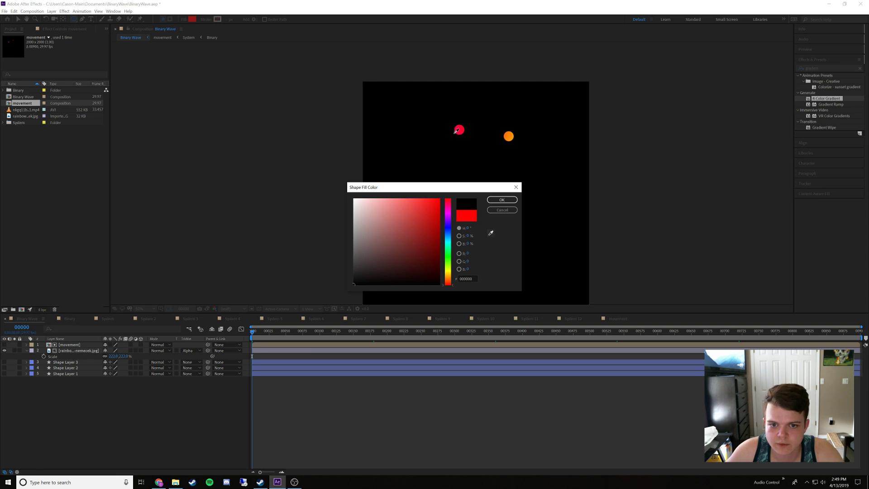
click(456, 132)
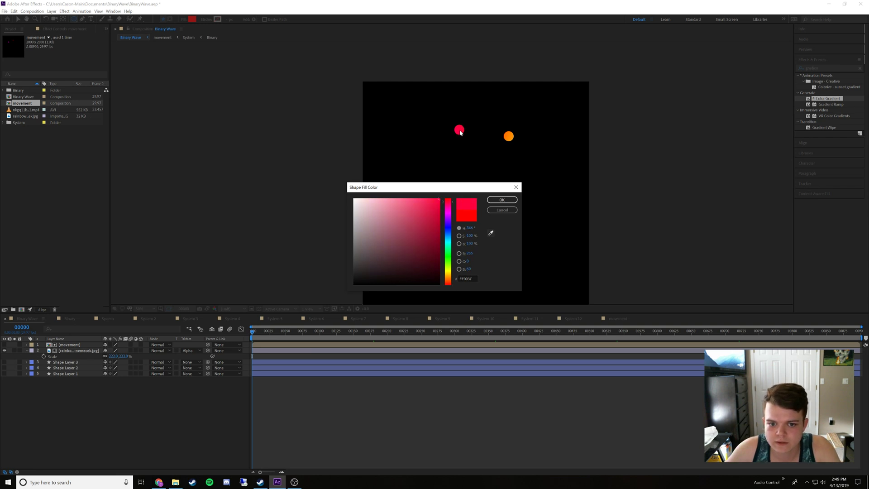
click(473, 279)
key(ctrl+c)
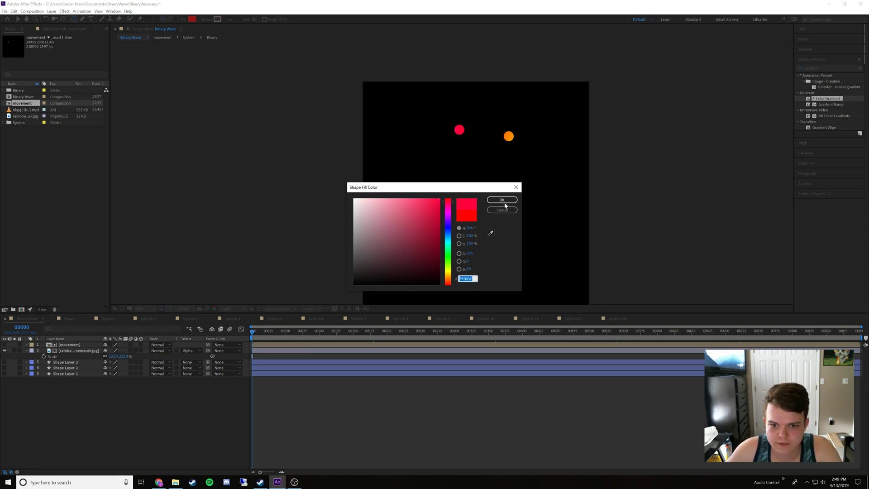
click(501, 210)
In System 2's nested Binary 2 composition, set Shape Layer 3's fill to FF003C and place the composition's timeline beside Binary's
double_click(70, 345)
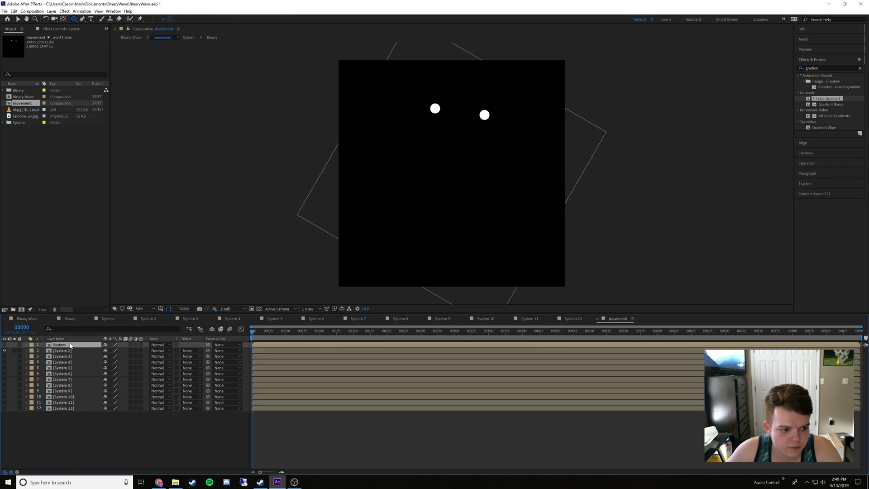
double_click(67, 348)
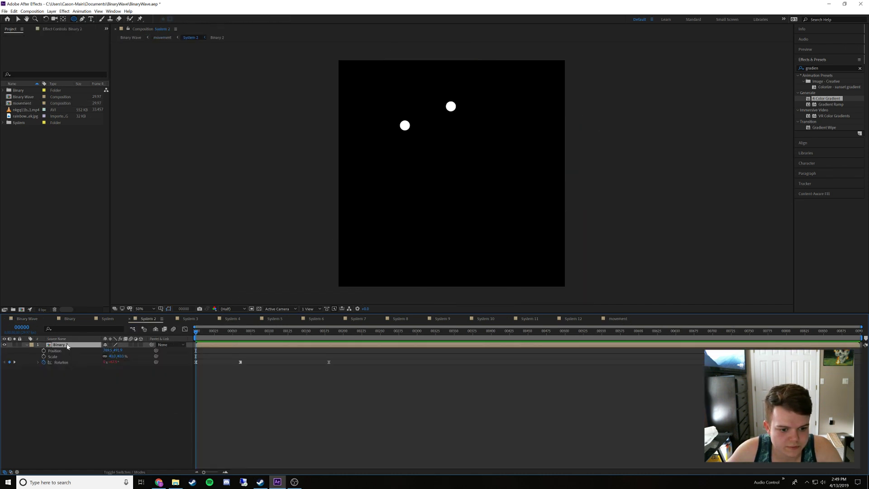
double_click(67, 346)
click(67, 345)
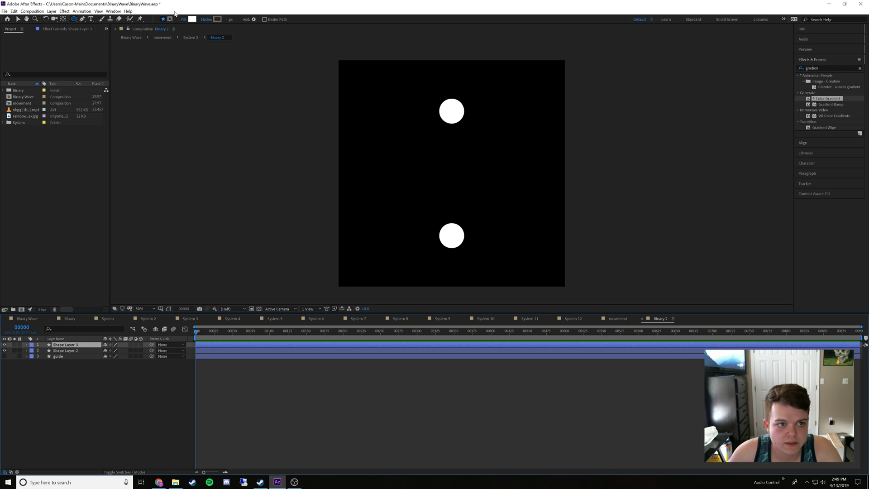
click(191, 20)
key(ctrl+v)
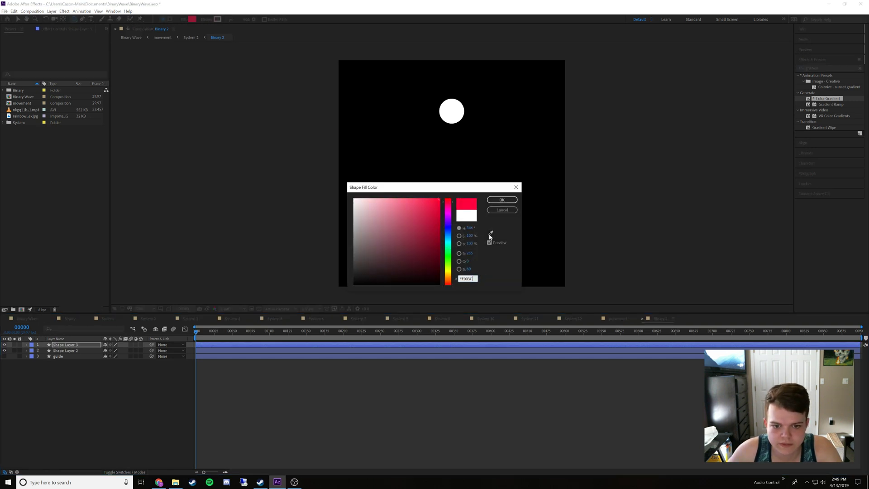
click(502, 199)
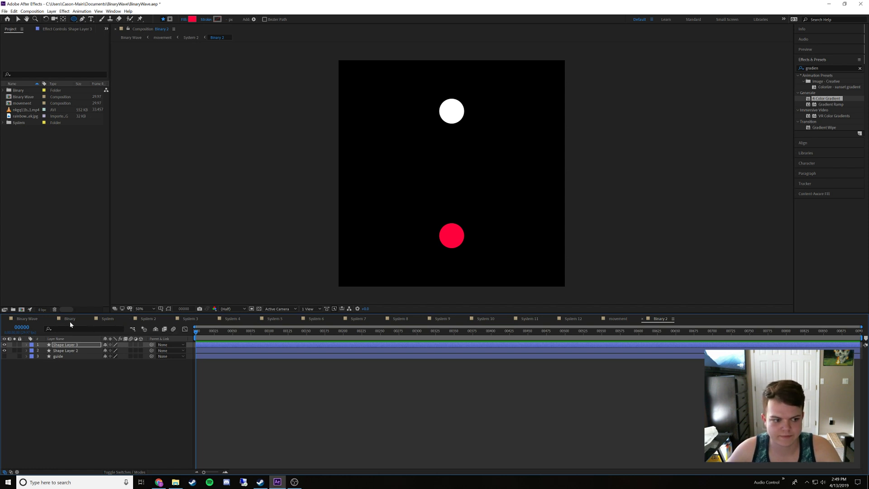
drag(660, 319, 94, 325)
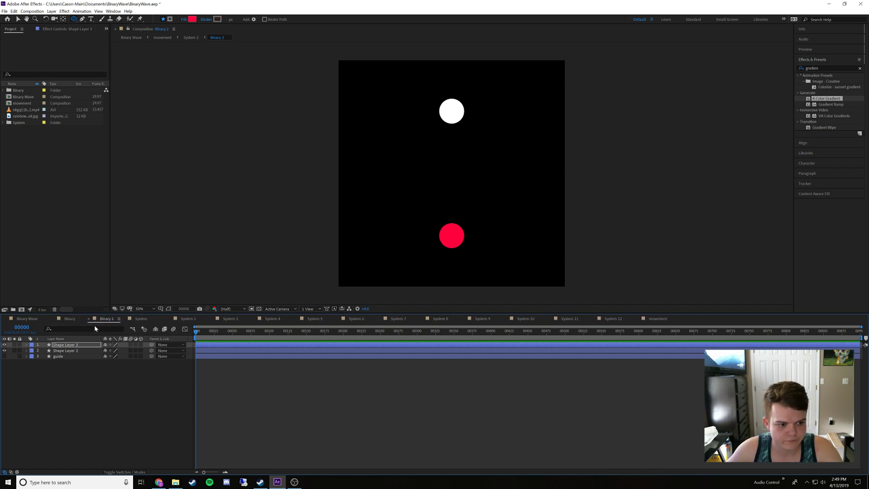
Back in Binary Wave, sample the orange dot's colour in the shape fill colour picker, copy its hex code and close the picker
click(28, 319)
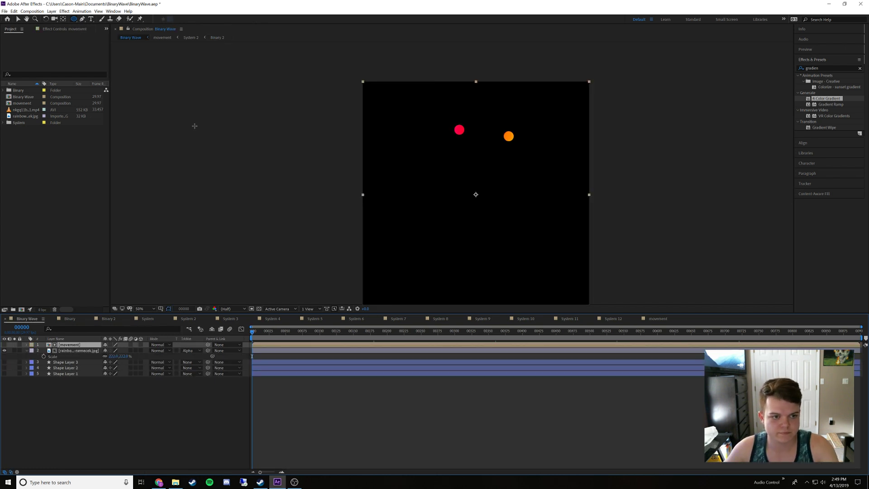
click(149, 436)
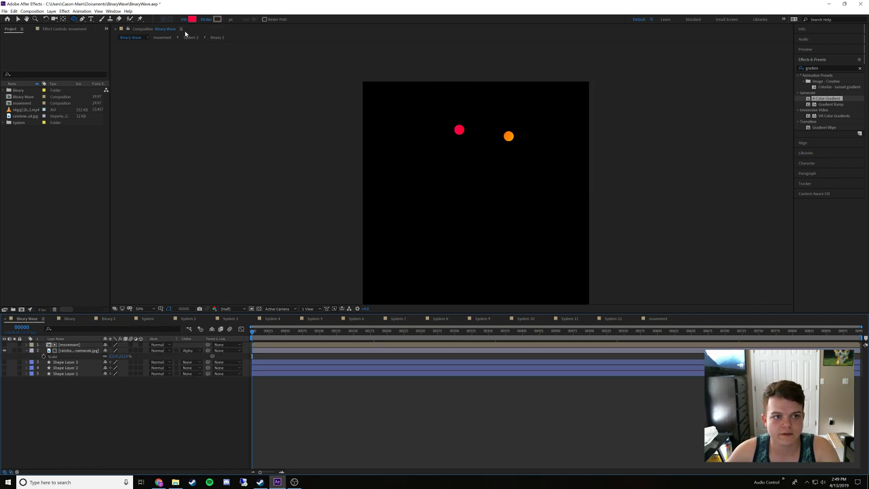
click(192, 19)
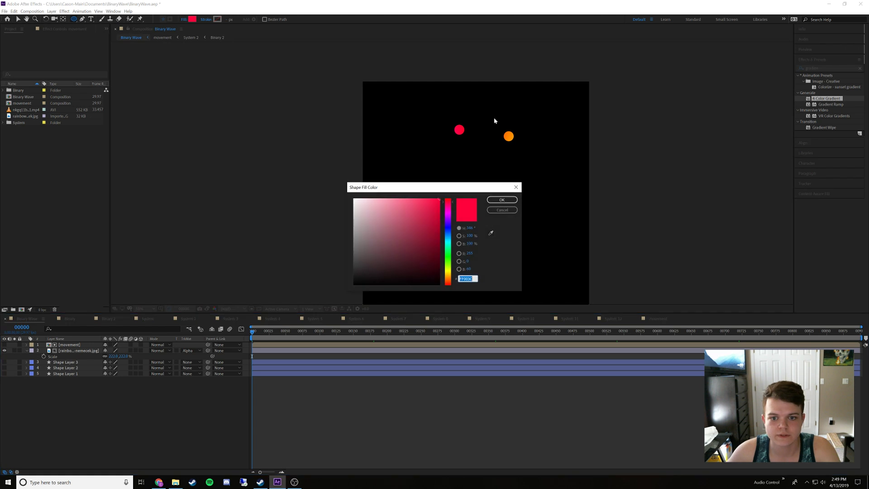
click(491, 233)
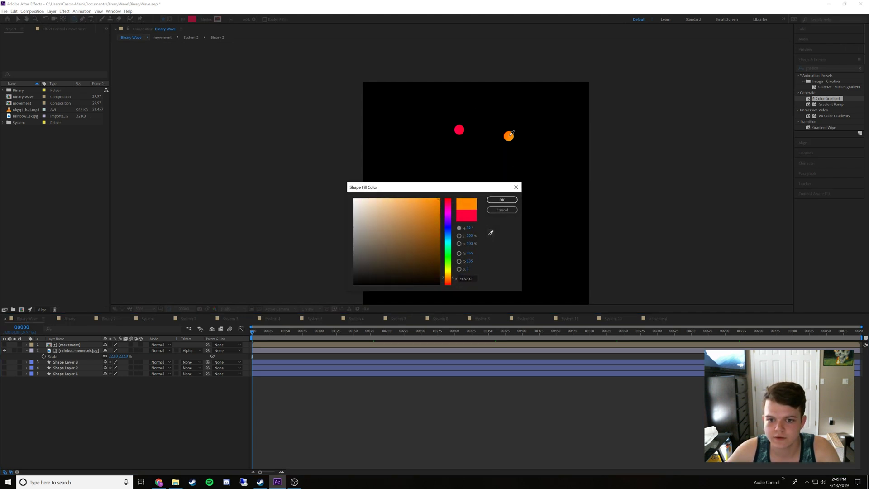
click(511, 134)
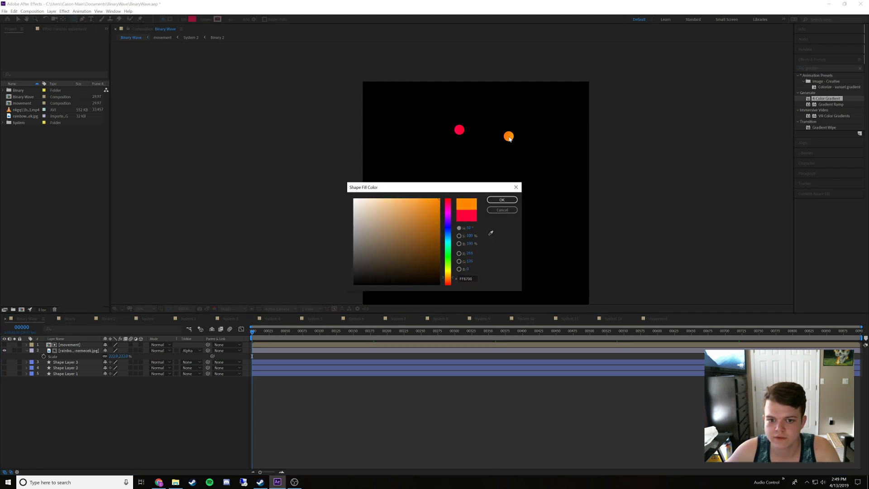
click(466, 278)
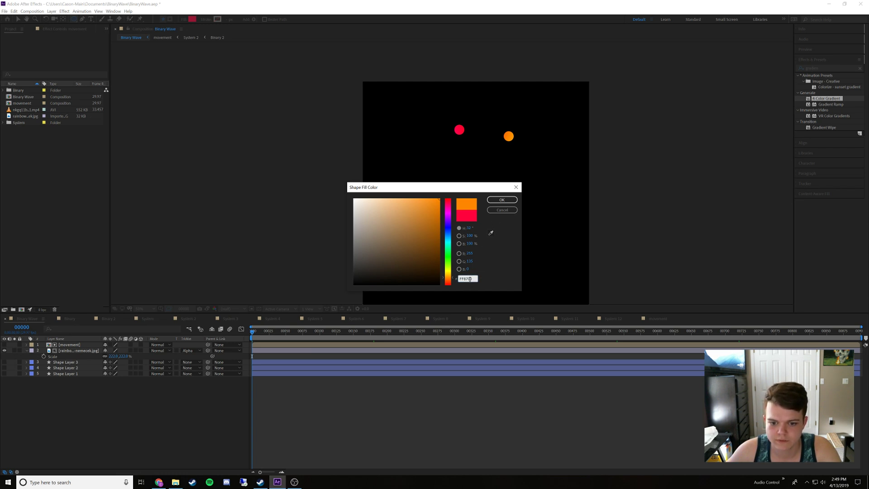
double_click(471, 278)
key(ctrl+c)
key(Return)
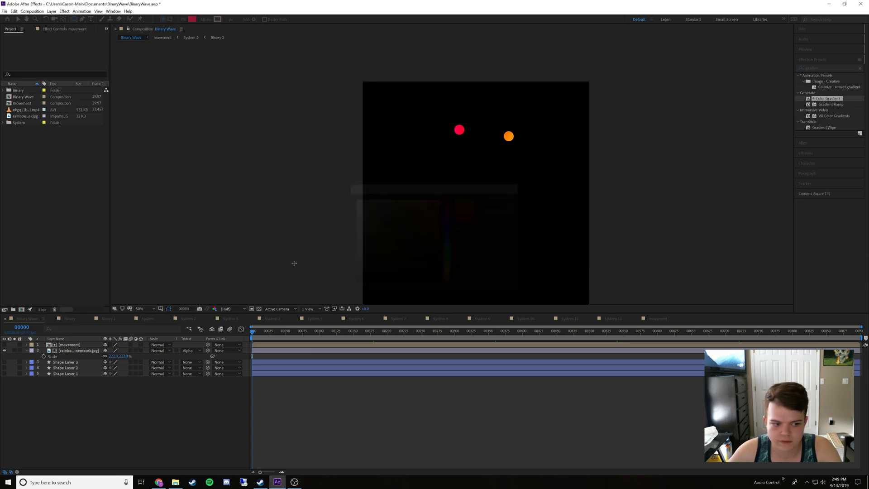
In the Binary 2 composition, set Shape Layer 2's fill to the copied orange, FF8700, deselect the layer and return to Binary Wave
click(107, 319)
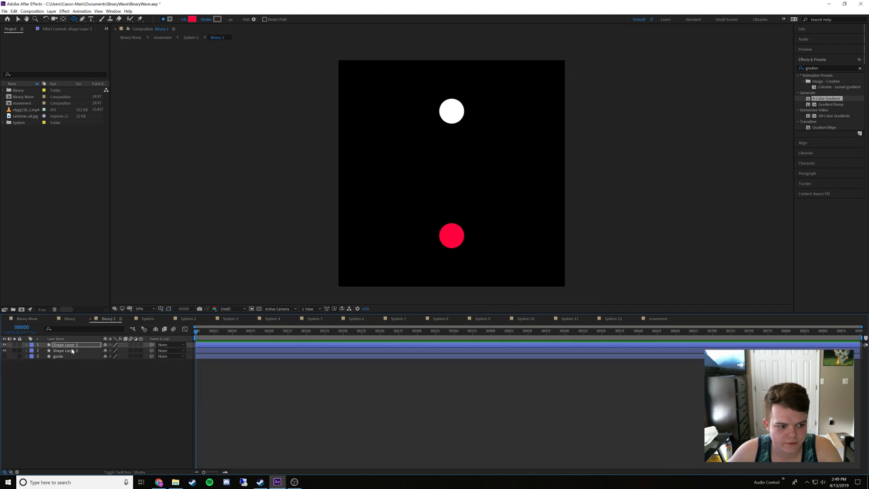
click(71, 350)
click(192, 19)
key(ctrl+v)
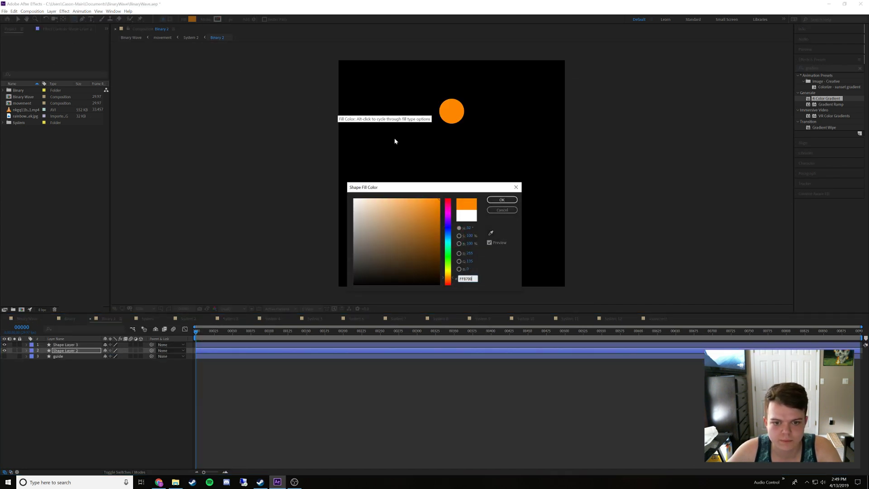
key(Return)
click(121, 387)
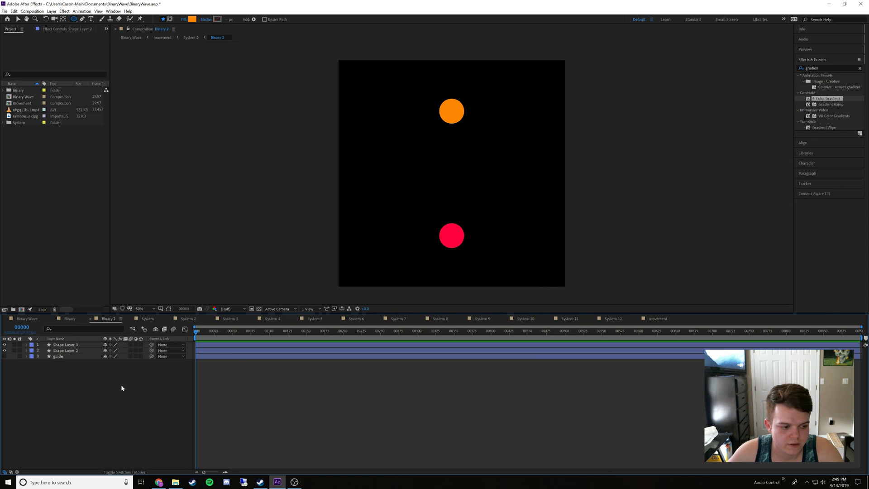
click(28, 318)
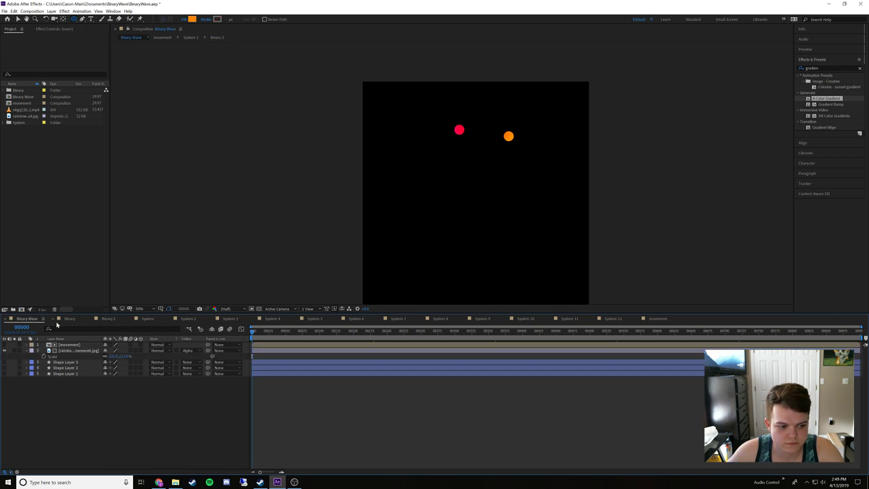
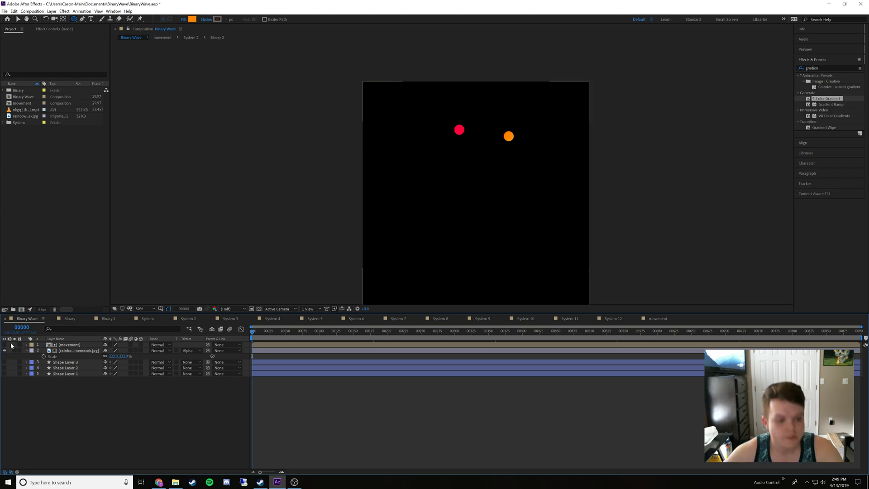
In the movement composition, make System 3 visible and hide System 2
double_click(54, 345)
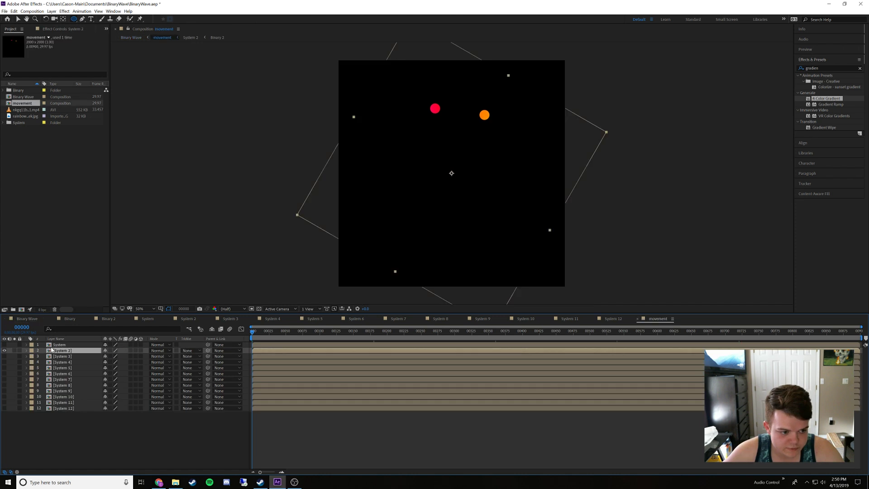
click(5, 356)
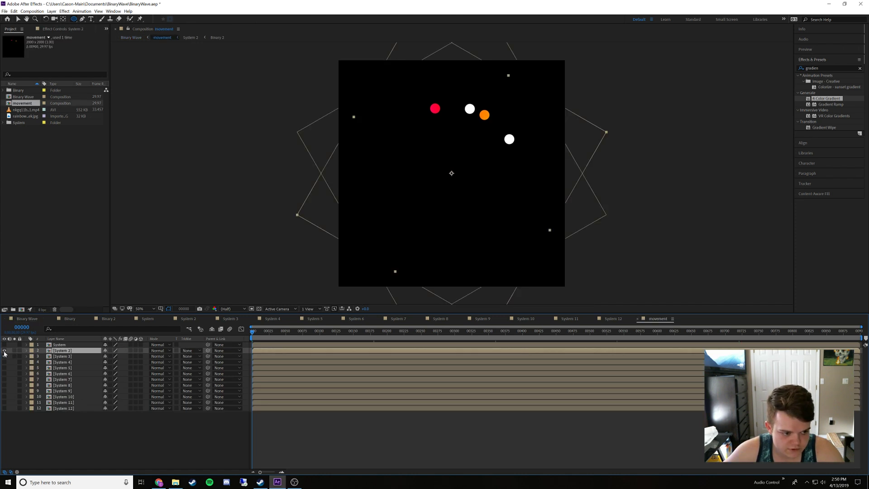
click(5, 350)
Open the Binary 3 composition nested in System 3 and place its timeline beside Binary 2
double_click(62, 356)
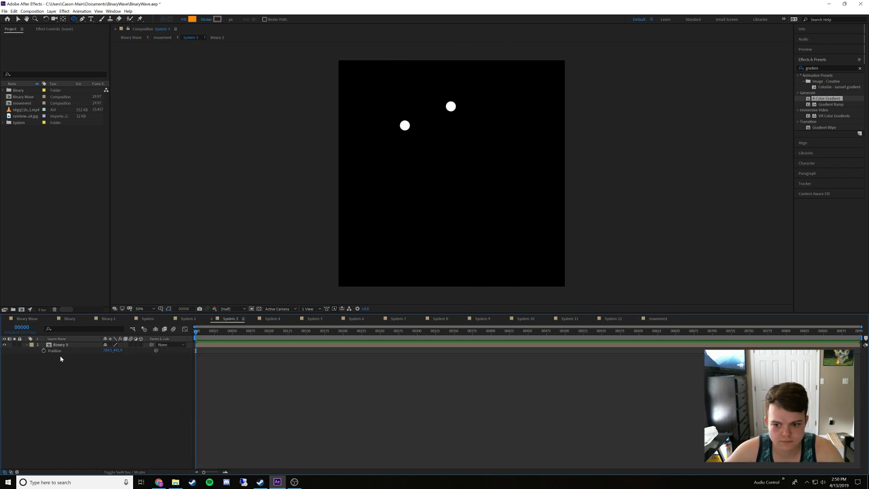
double_click(62, 345)
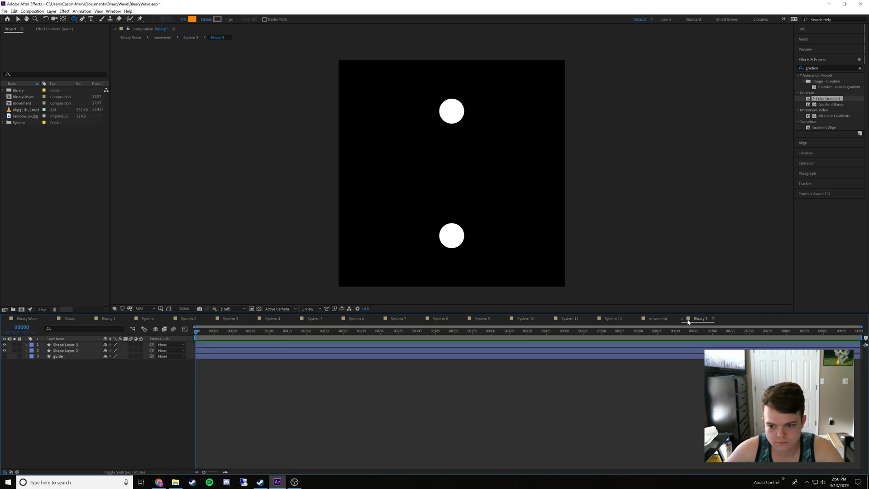
drag(687, 321, 134, 323)
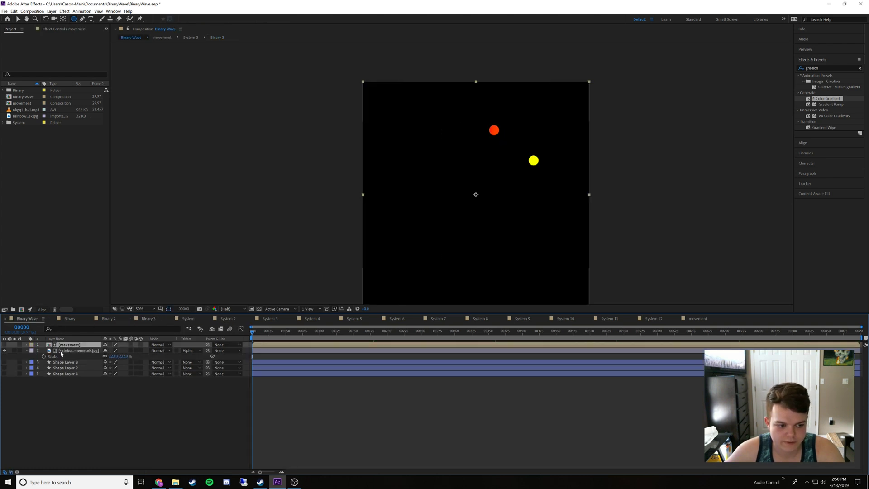
Sample the orange-red dot in the Binary Wave composition and copy its hex code without changing the default fill
click(83, 393)
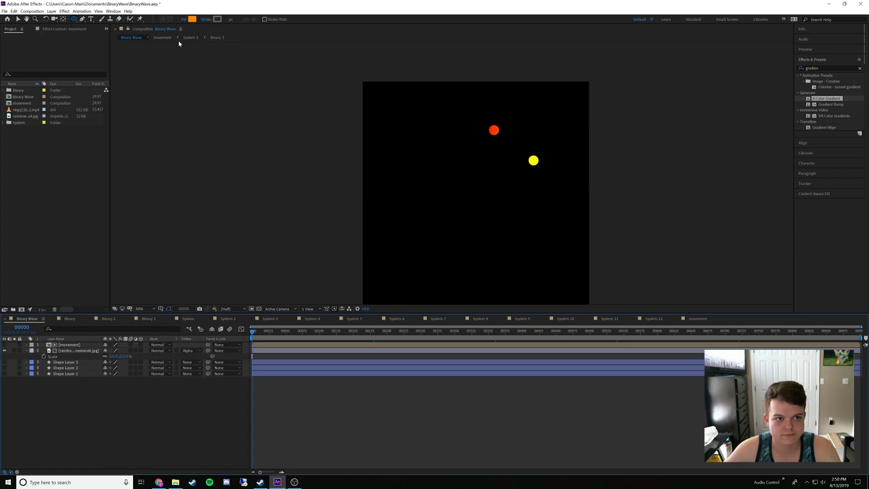
click(192, 19)
click(491, 233)
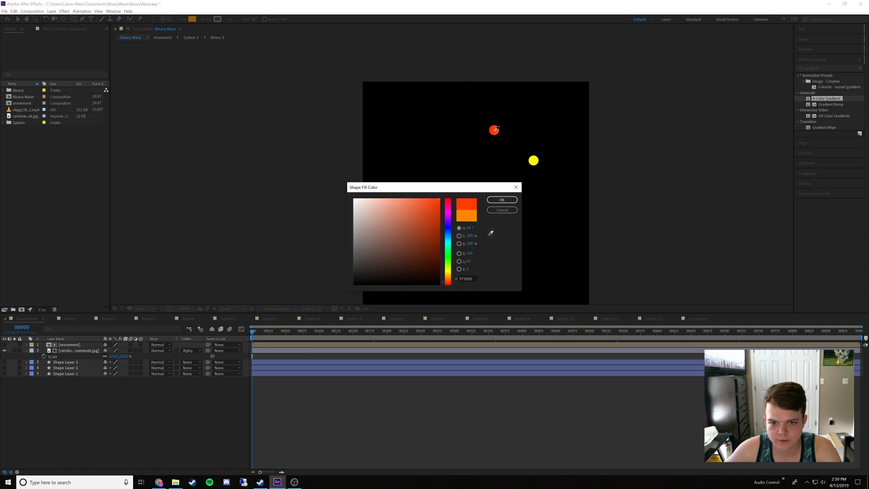
click(495, 130)
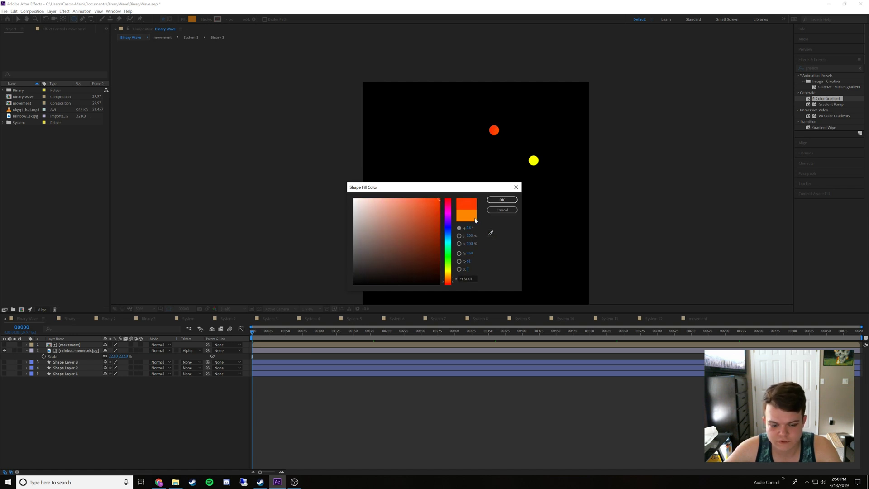
click(466, 278)
click(501, 210)
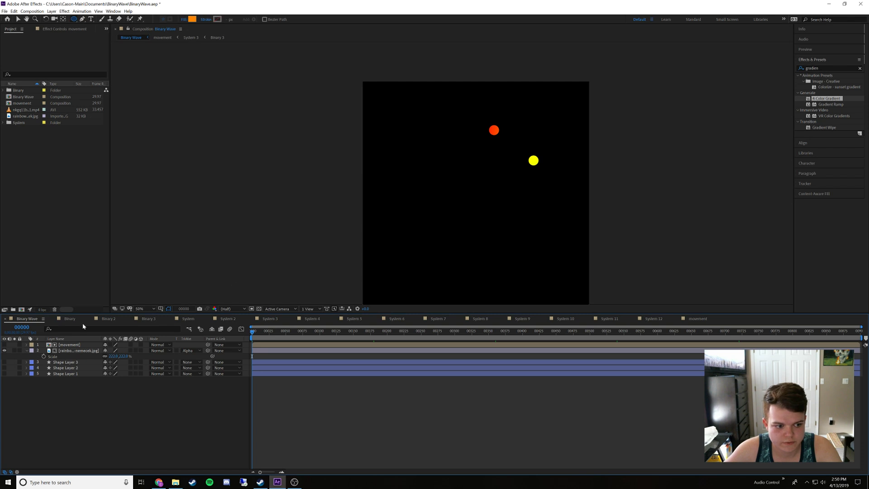
In Binary 3, set the fill of Shape Layer 3 to the copied orange-red hex code
click(145, 319)
click(68, 345)
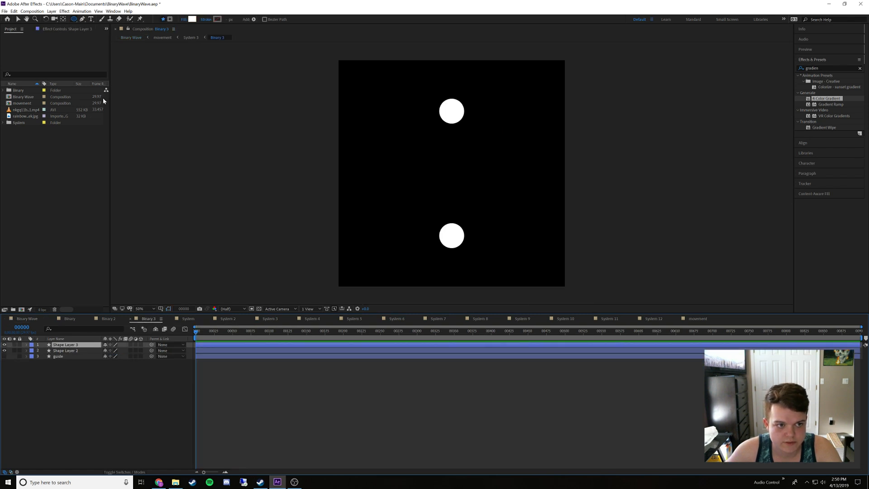
click(192, 19)
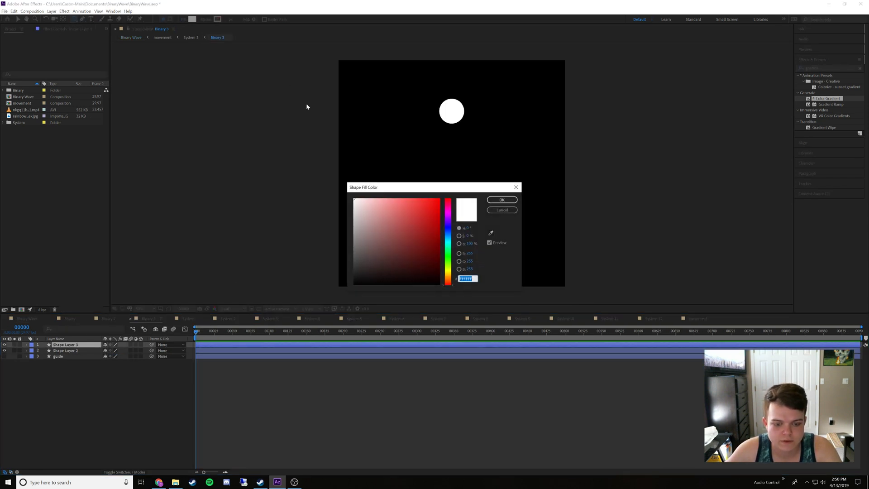
click(495, 202)
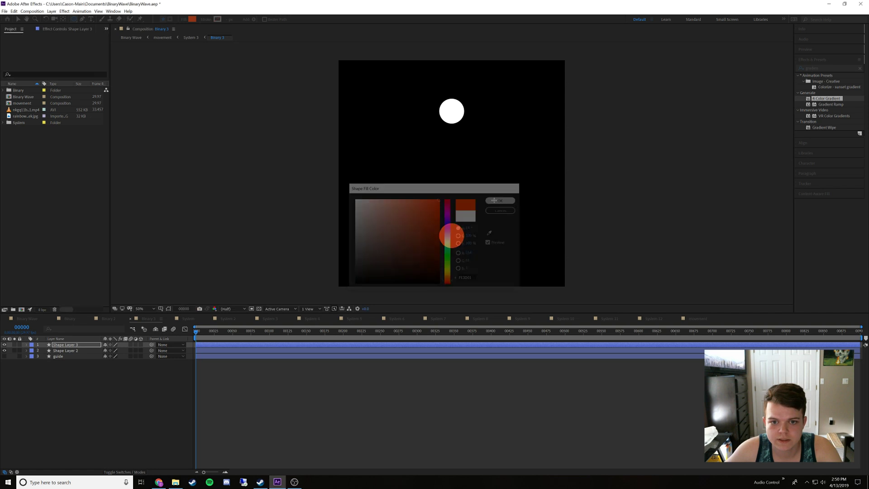
Try to copy the hex code of the yellow dot in the Binary Wave composition
click(32, 320)
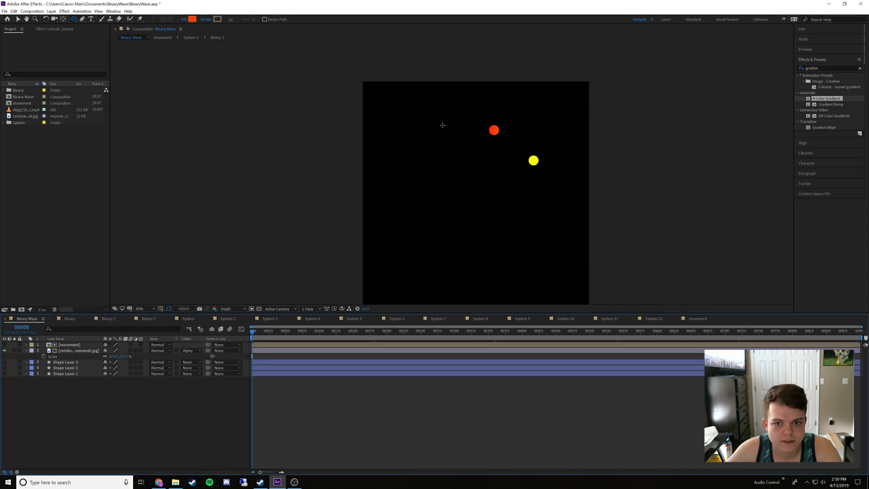
click(192, 20)
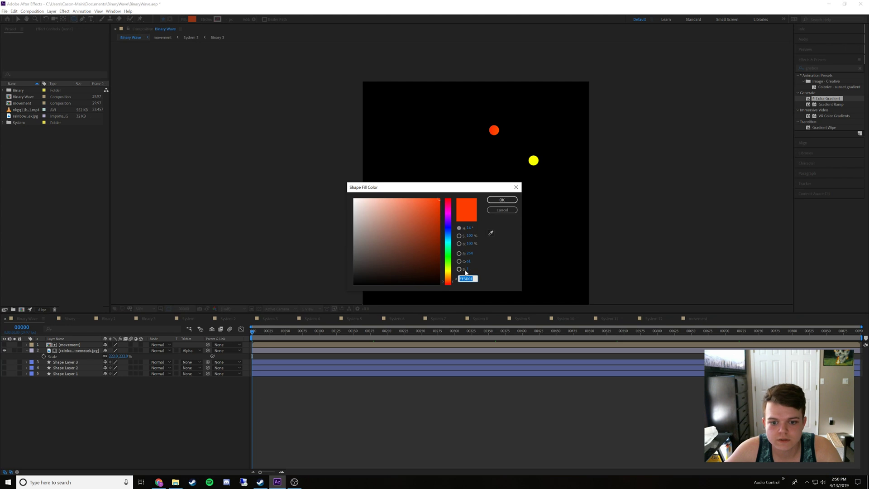
click(491, 233)
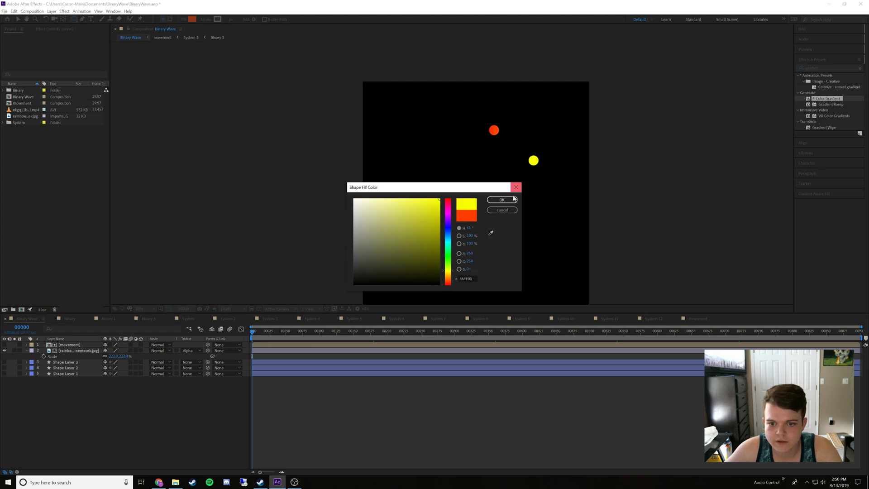
click(502, 209)
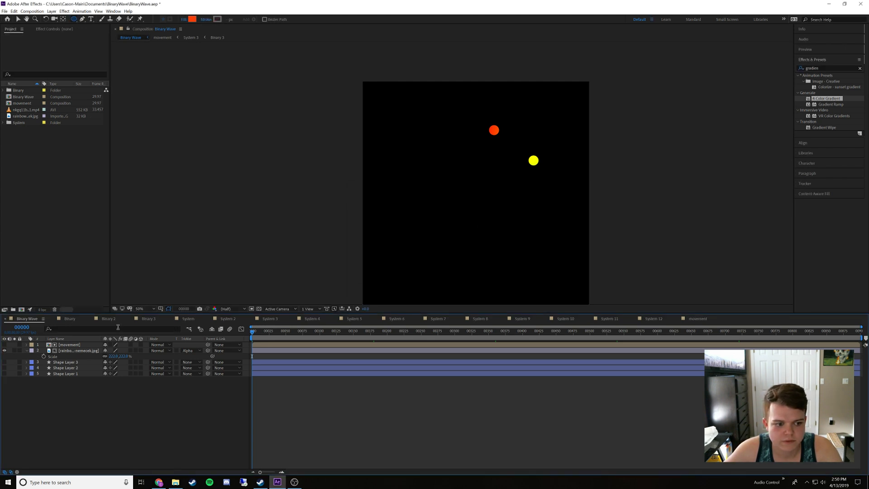
Paste the copied hex code as the fill of Shape Layer 2 in Binary 3
click(147, 318)
click(63, 350)
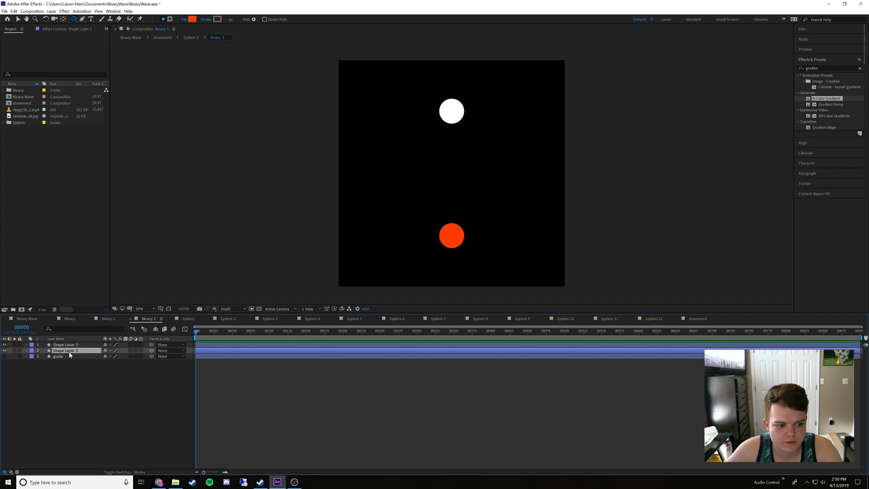
click(192, 20)
key(ctrl+v)
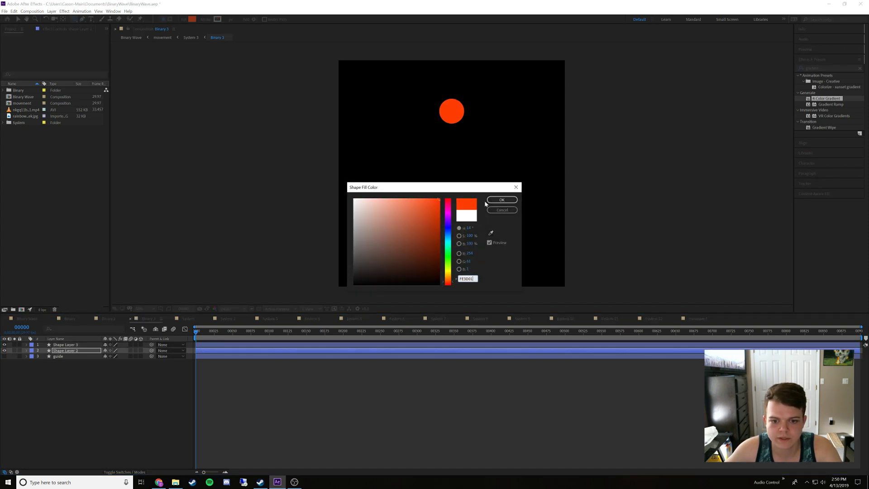
click(496, 201)
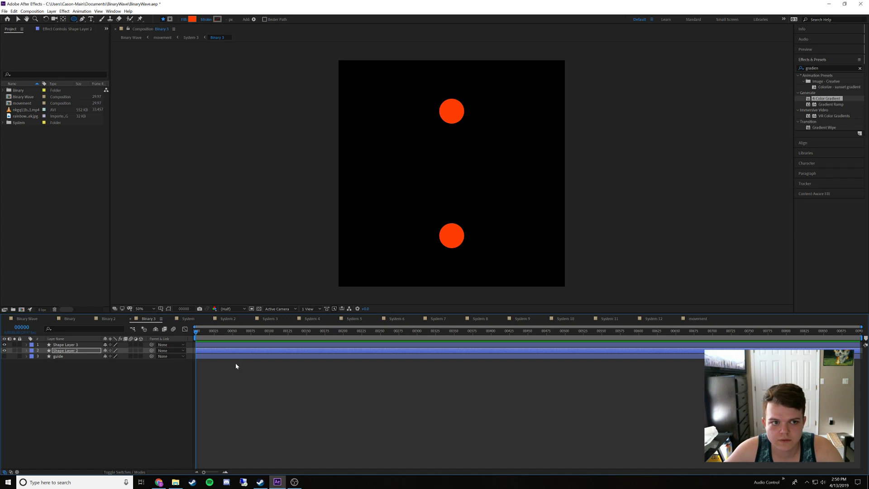
Sample the yellow dot in Binary Wave with the fill eyedropper and copy its hex code
click(25, 319)
click(115, 418)
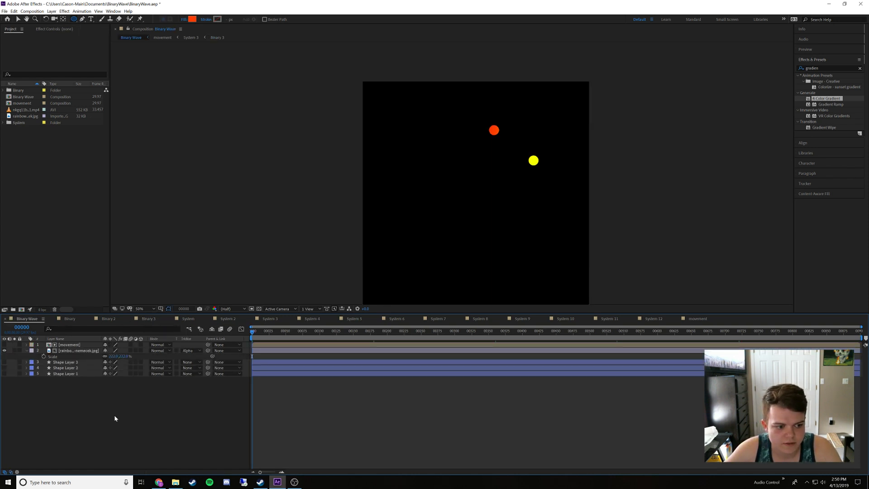
click(191, 19)
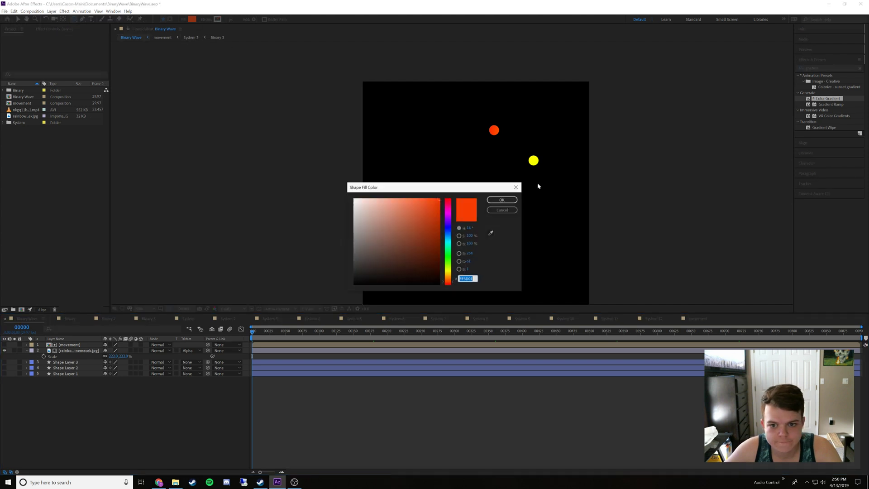
click(490, 232)
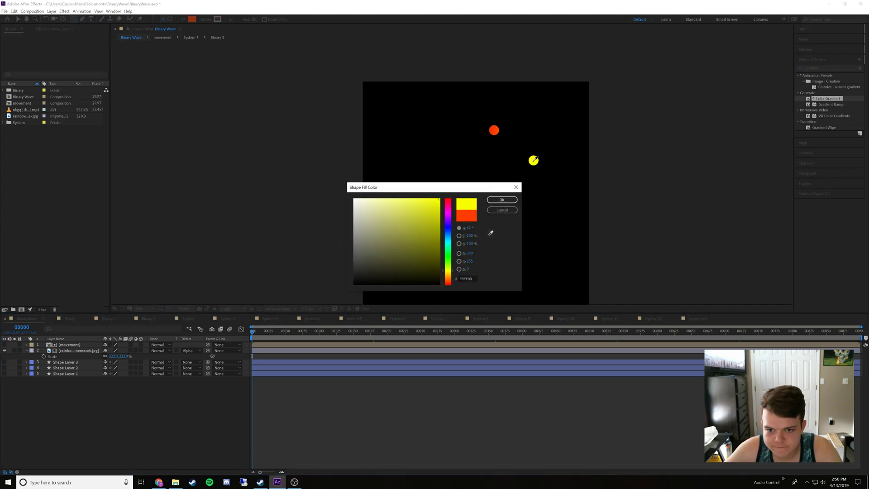
click(534, 159)
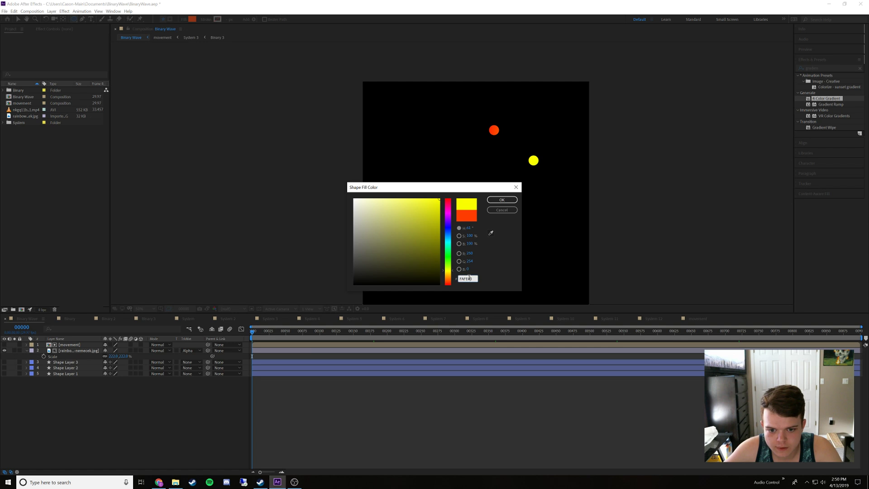
click(502, 200)
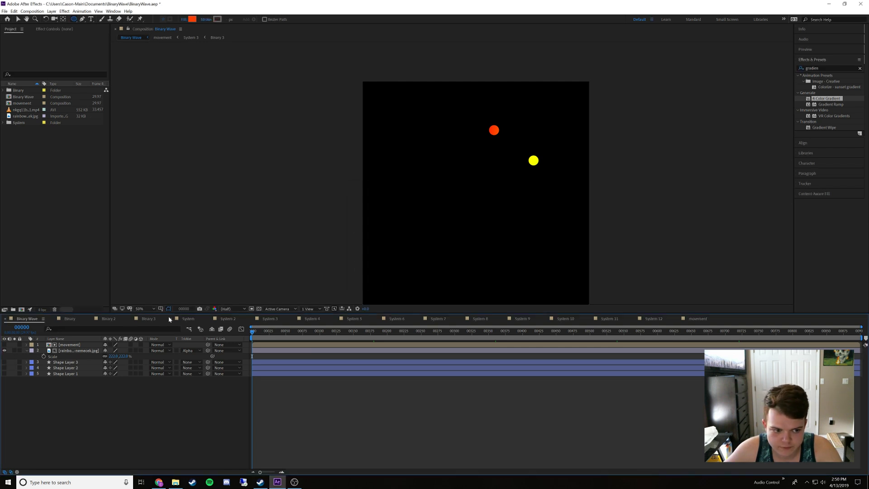
In Binary 3, set the fill of Shape Layer 2 to the copied yellow hex code
click(145, 318)
click(194, 20)
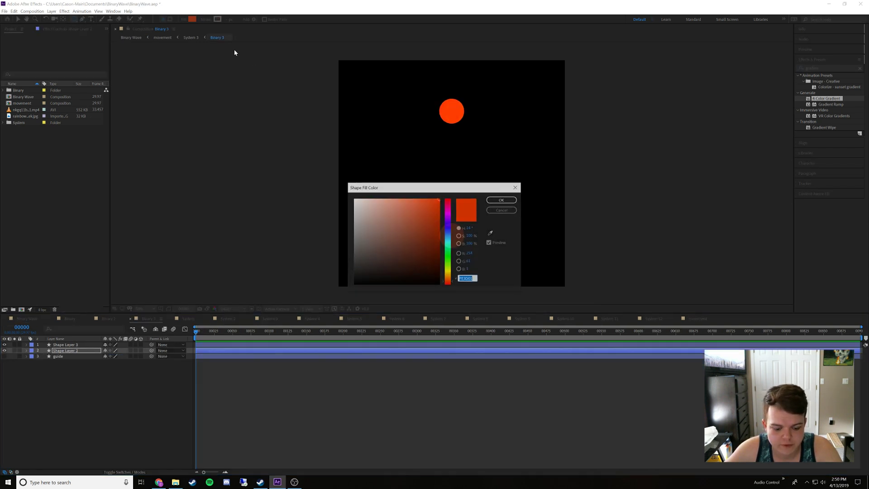
key(ctrl+v)
click(503, 201)
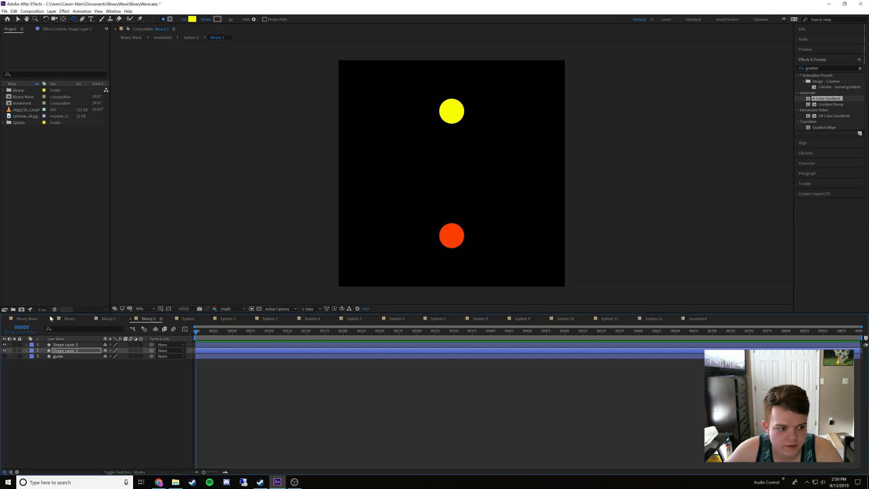
In movement, show System 4 instead of System 3, and open its nested Binary 4 composition with its timeline beside Binary 3
click(27, 319)
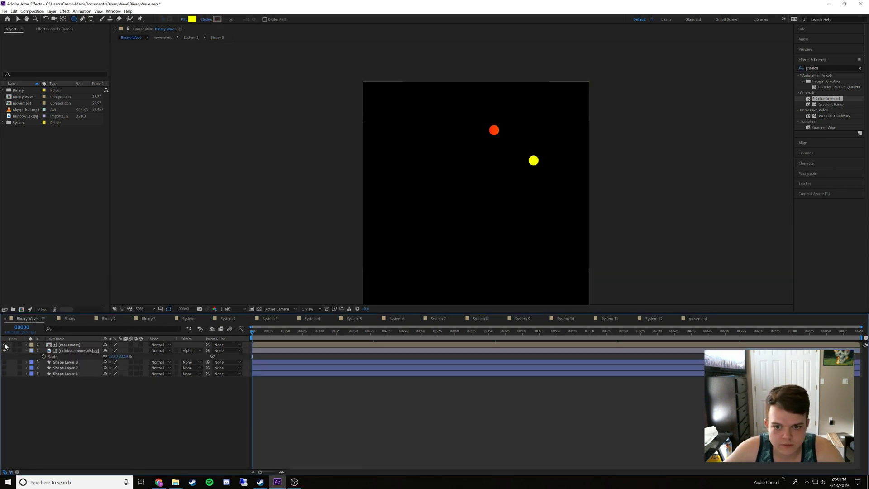
double_click(70, 345)
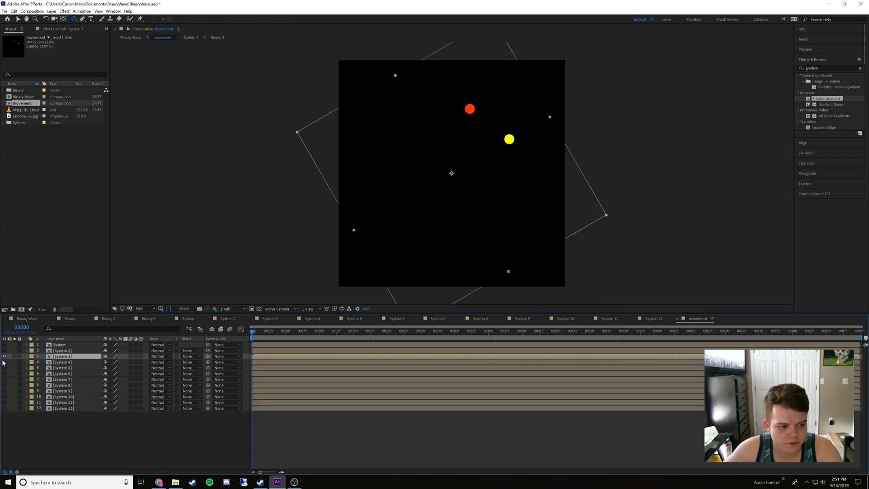
double_click(60, 362)
click(65, 346)
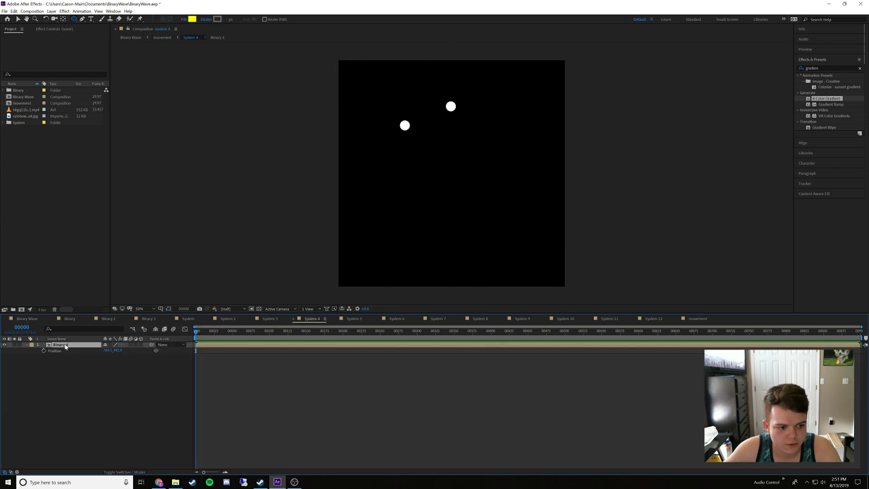
double_click(65, 345)
drag(742, 322, 190, 318)
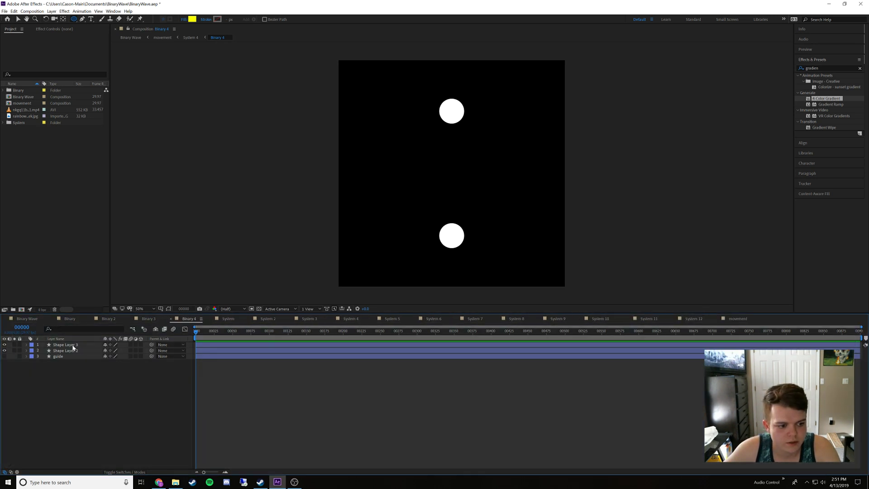
Sample the golden-yellow dot in Binary Wave with the fill eyedropper and copy its hex code
click(31, 319)
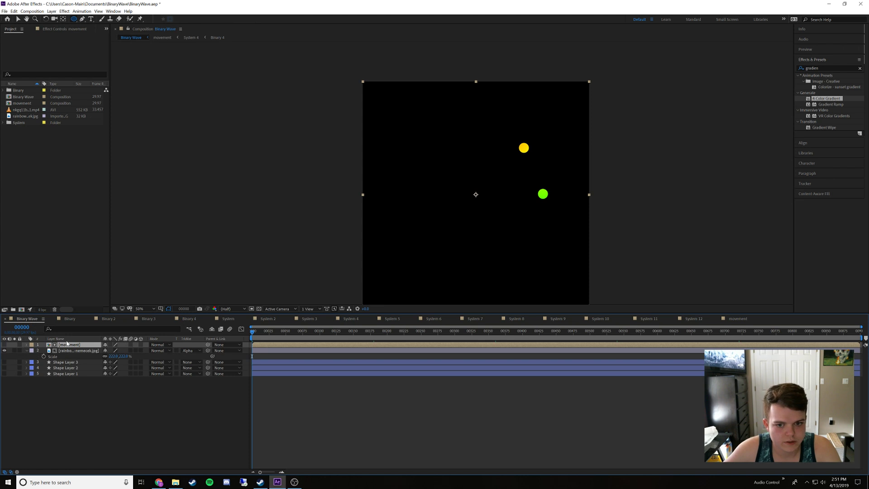
click(77, 404)
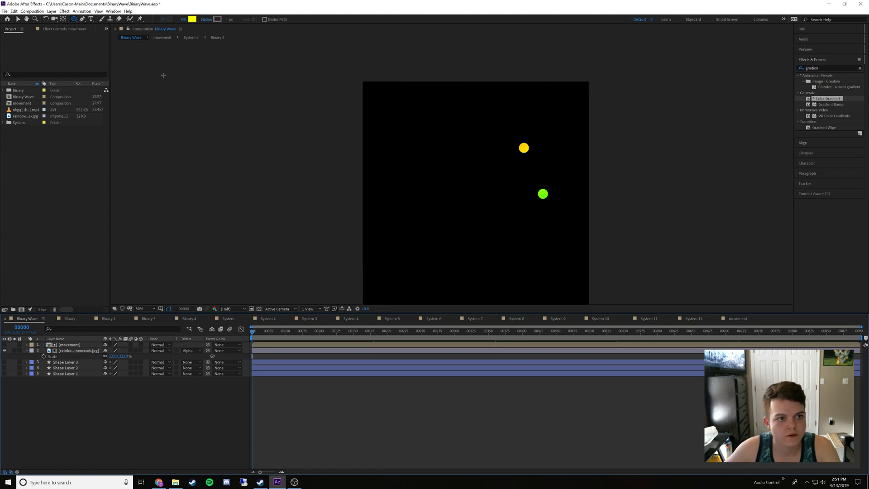
click(191, 19)
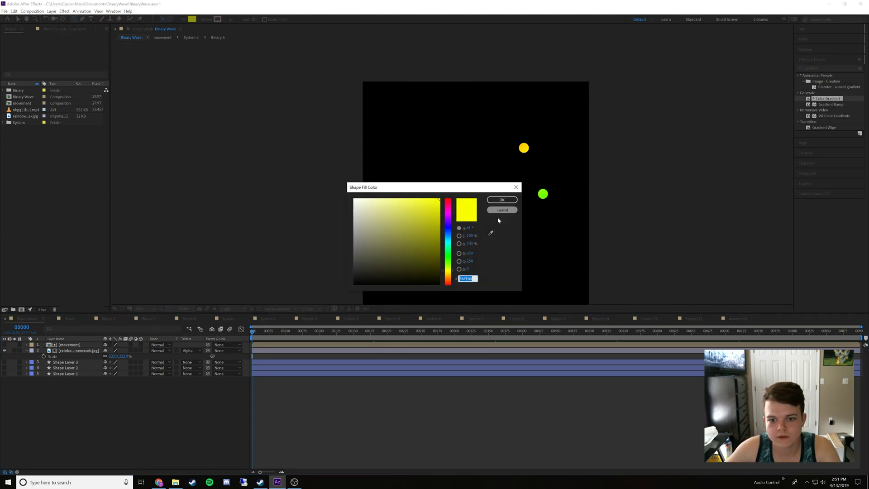
click(491, 232)
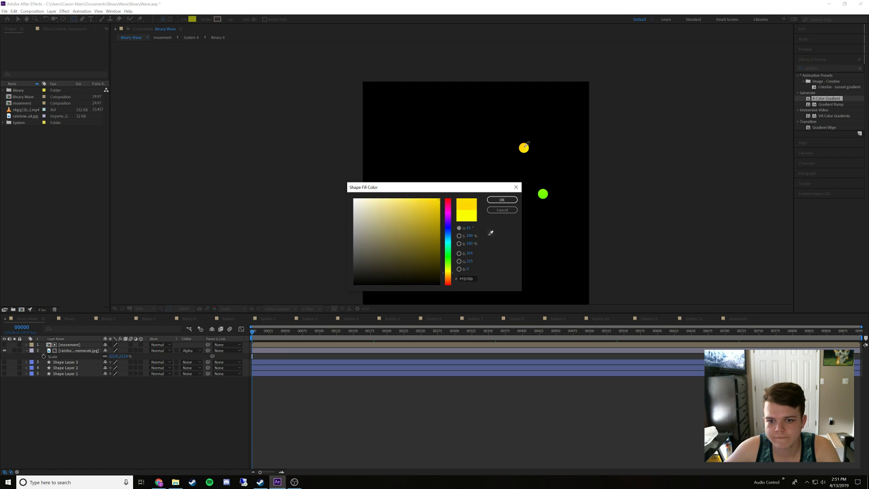
click(524, 146)
click(468, 279)
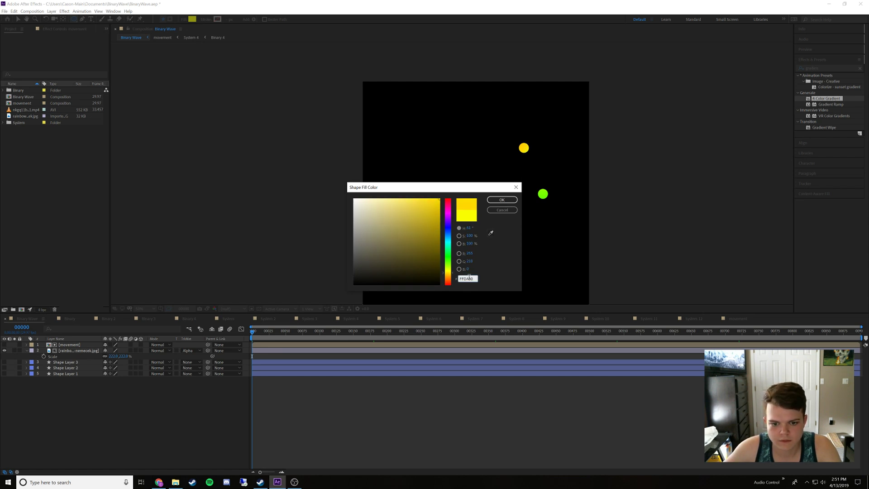
double_click(468, 278)
click(501, 210)
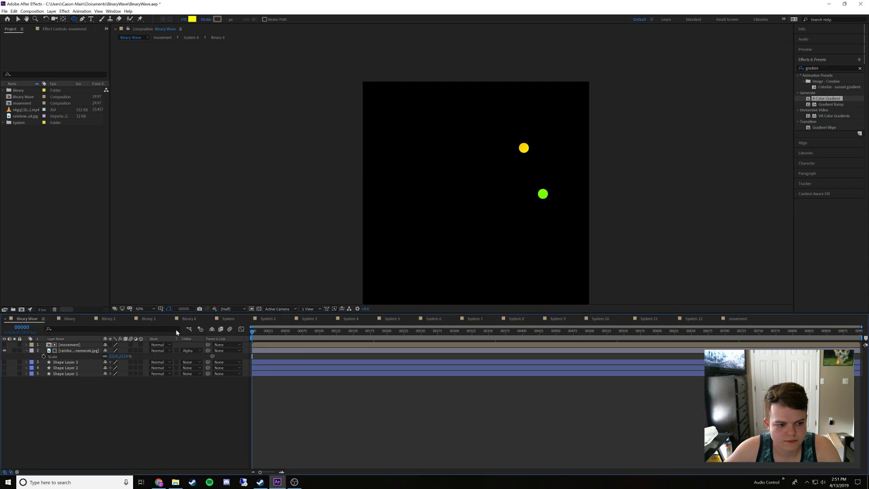
In Binary 4, set the fill of Shape Layer 3 to the copied golden-yellow hex code
click(189, 318)
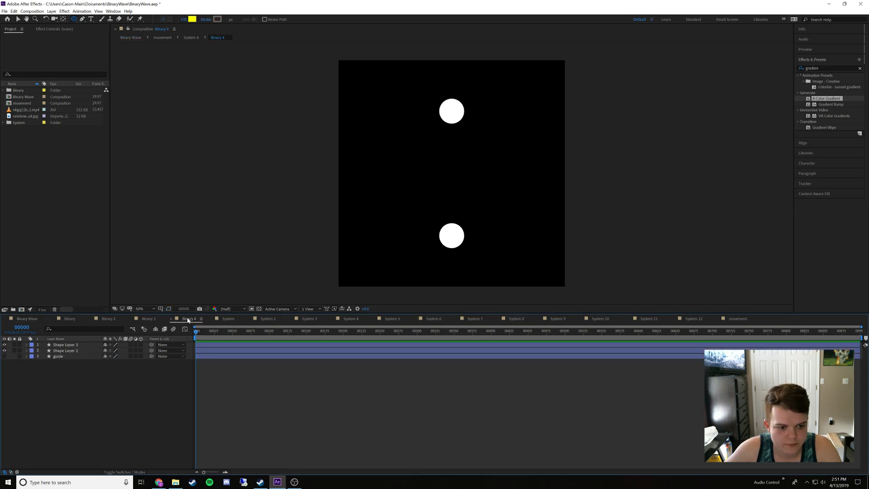
click(86, 347)
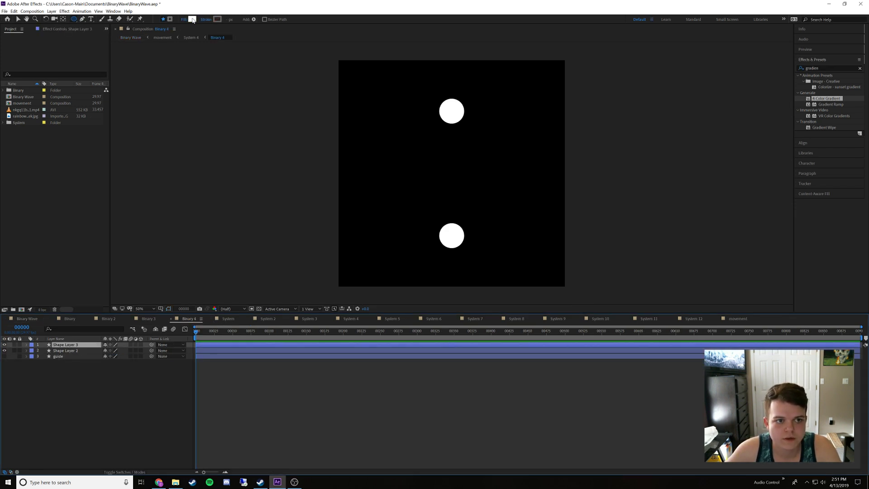
click(192, 19)
click(490, 200)
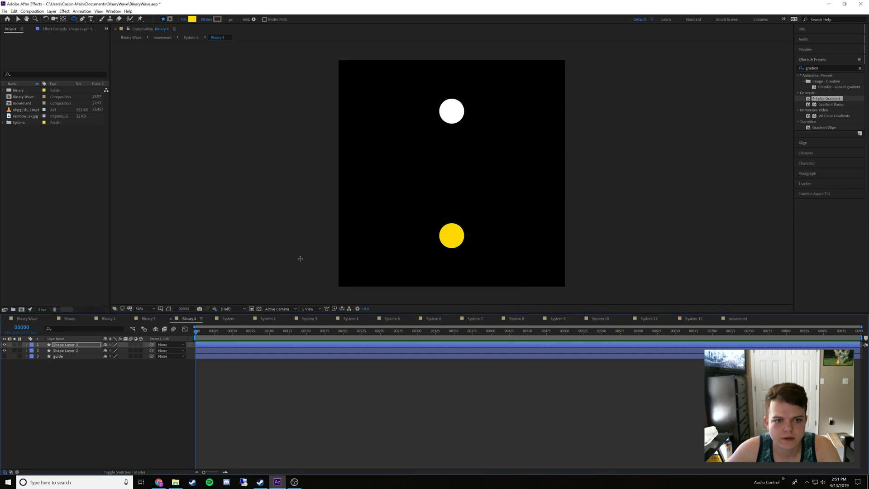
Sample the green dot in Binary Wave with the fill eyedropper and copy its hex code
click(27, 319)
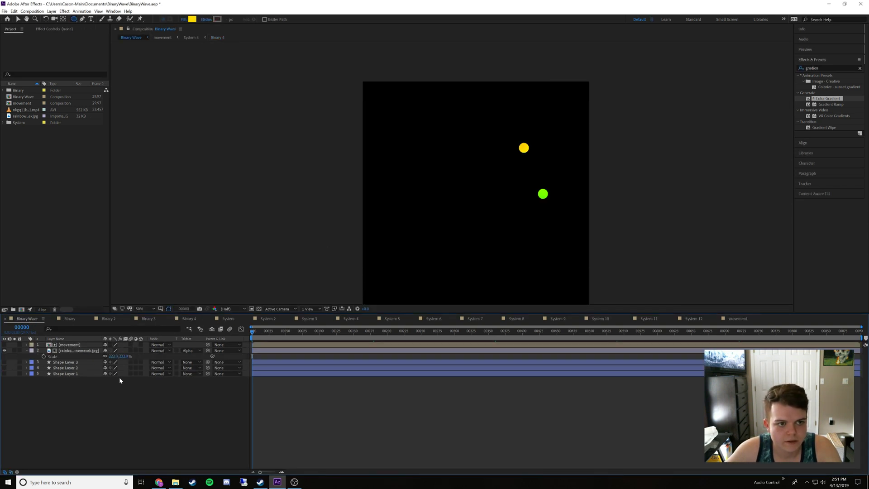
click(192, 19)
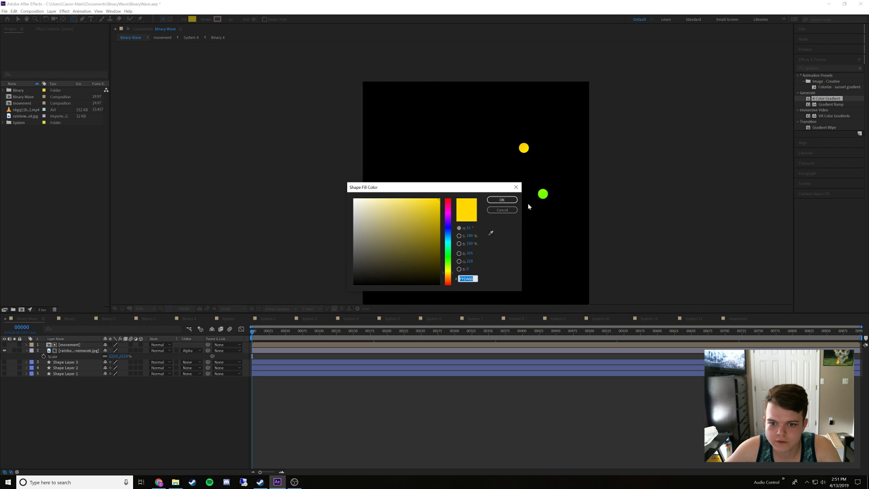
click(490, 232)
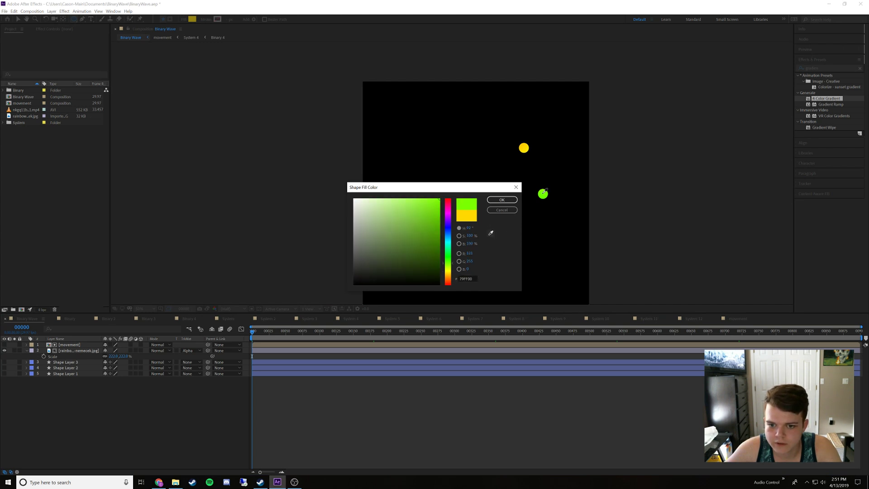
click(543, 192)
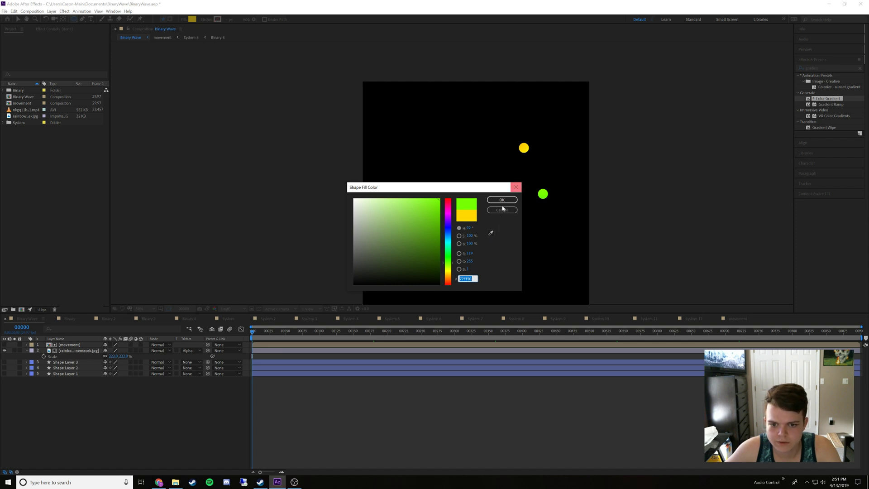
click(488, 210)
In Binary 4, set the fill of Shape Layer 2 to the copied green, 77FF01
click(189, 318)
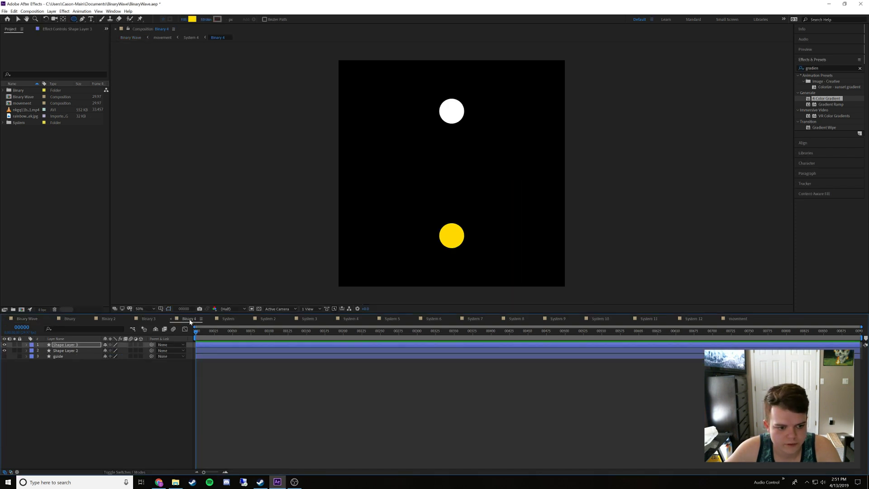
click(101, 350)
click(190, 21)
text(77FF01)
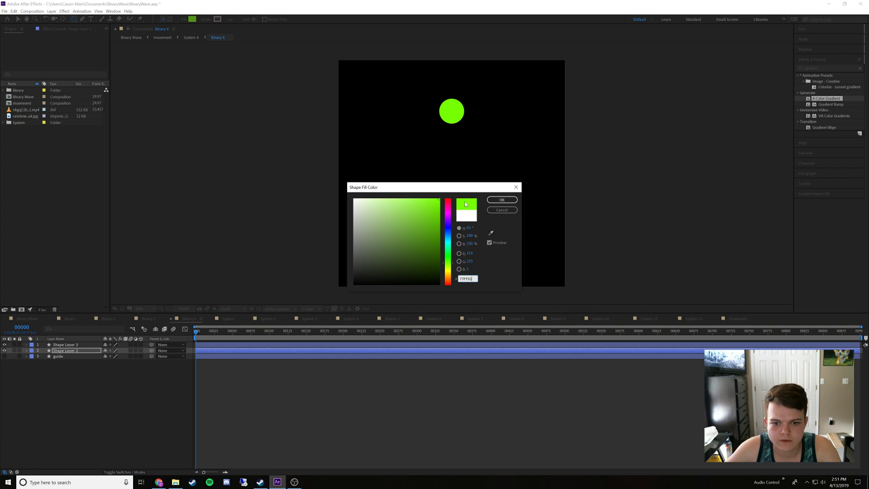
click(497, 204)
In movement, show System 5 instead of System 4, and open its nested Binary 5 composition with its timeline beside Binary 4
click(27, 318)
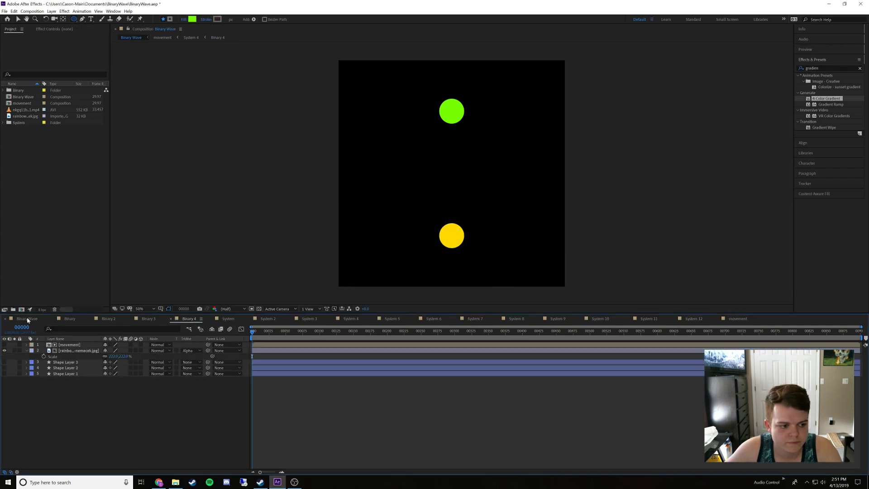
double_click(67, 345)
click(5, 367)
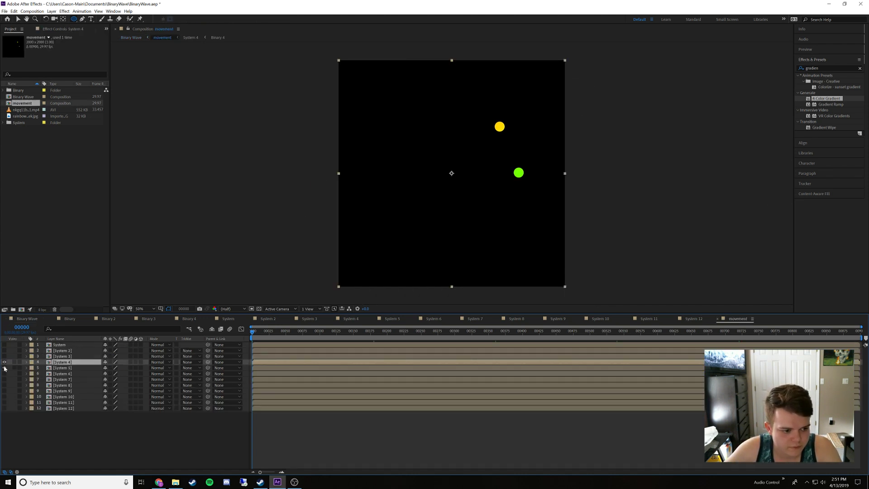
click(4, 362)
double_click(62, 367)
double_click(59, 345)
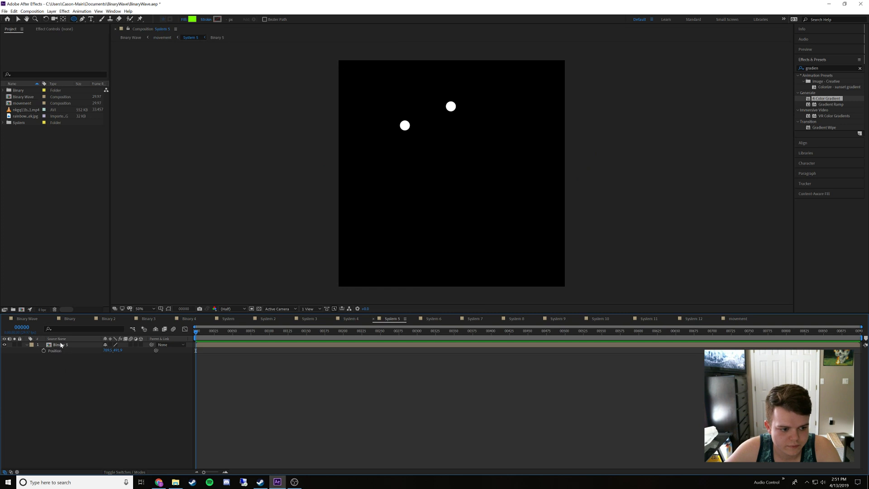
drag(779, 318, 222, 320)
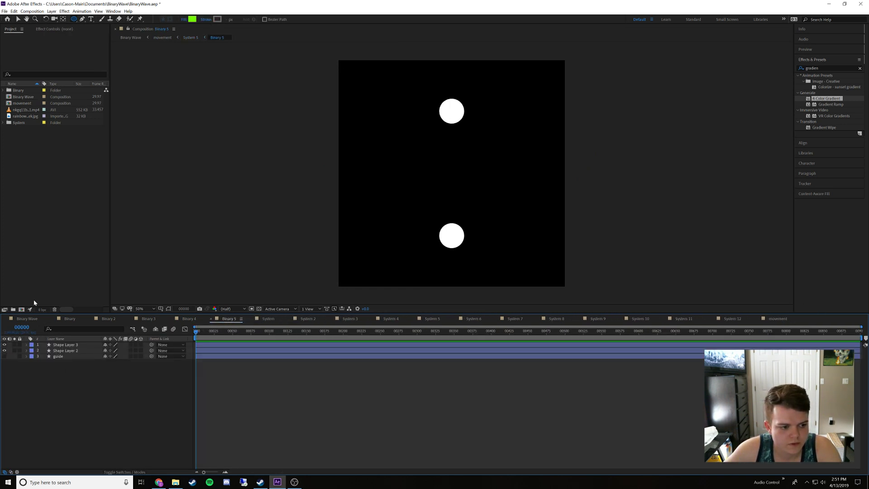
Sample the yellow-green dot in Binary Wave with the fill eyedropper and copy its hex code
click(28, 319)
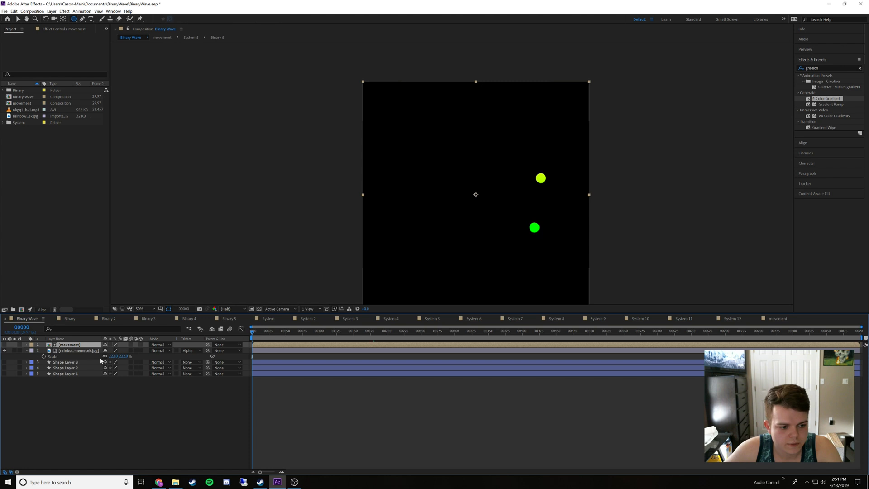
click(102, 400)
click(192, 19)
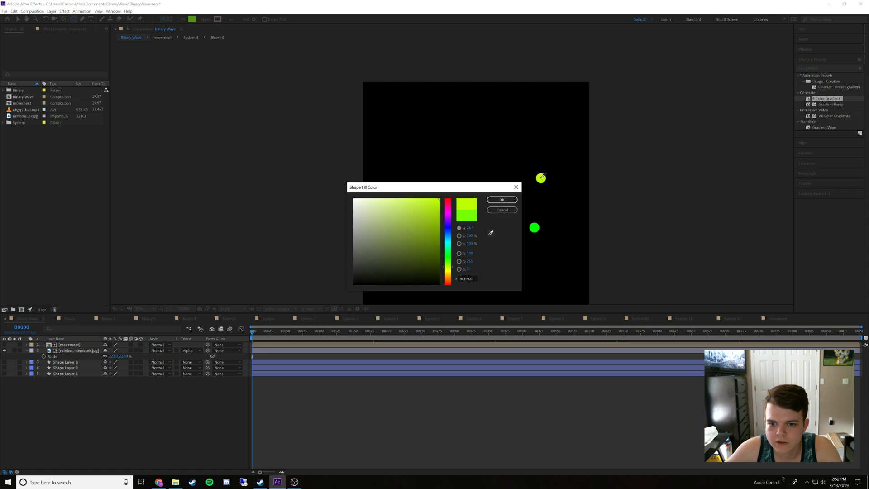
click(542, 178)
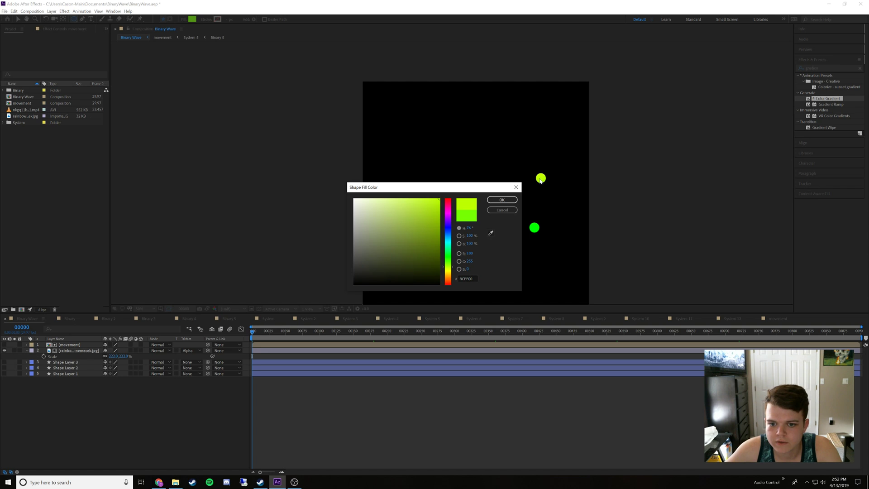
click(464, 278)
key(ctrl+c)
click(499, 212)
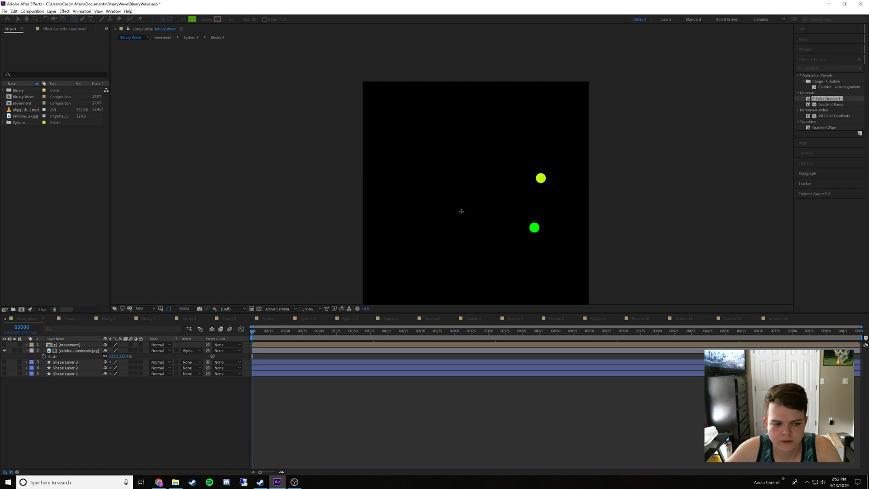
In Binary 5, set the fill of Shape Layer 3 to the copied yellow-green hex code
click(228, 319)
click(82, 344)
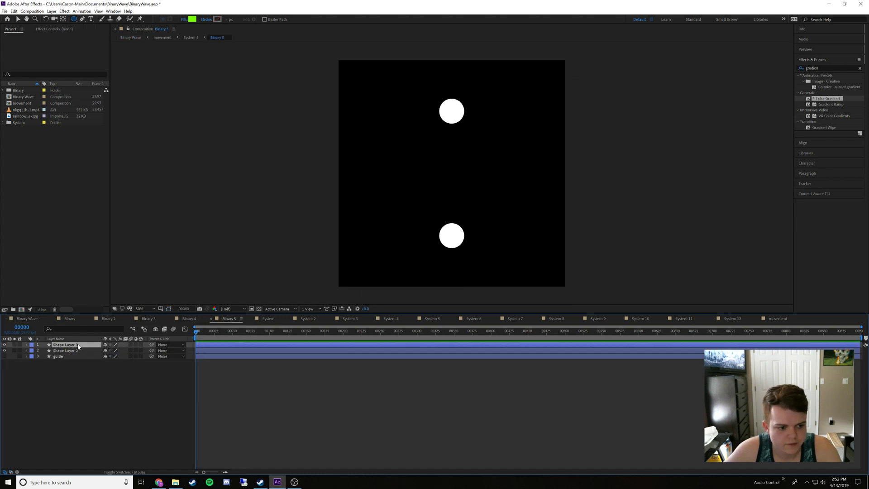
click(191, 19)
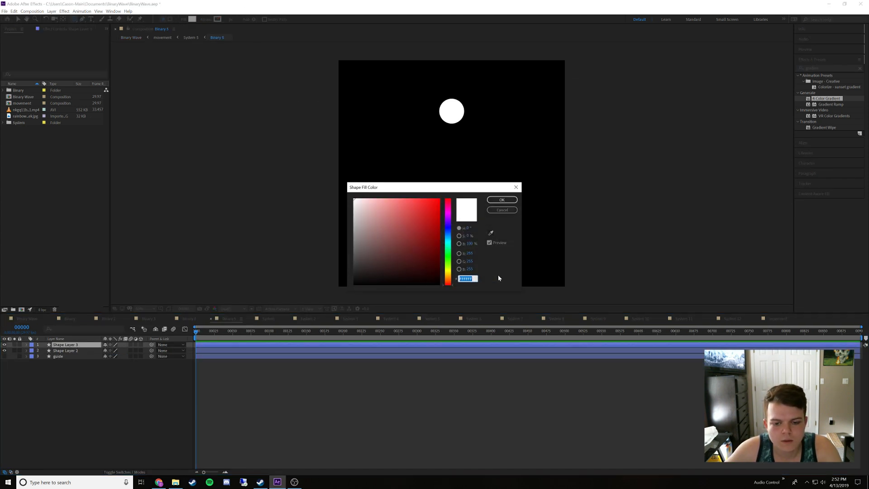
key(ctrl+v)
key(Return)
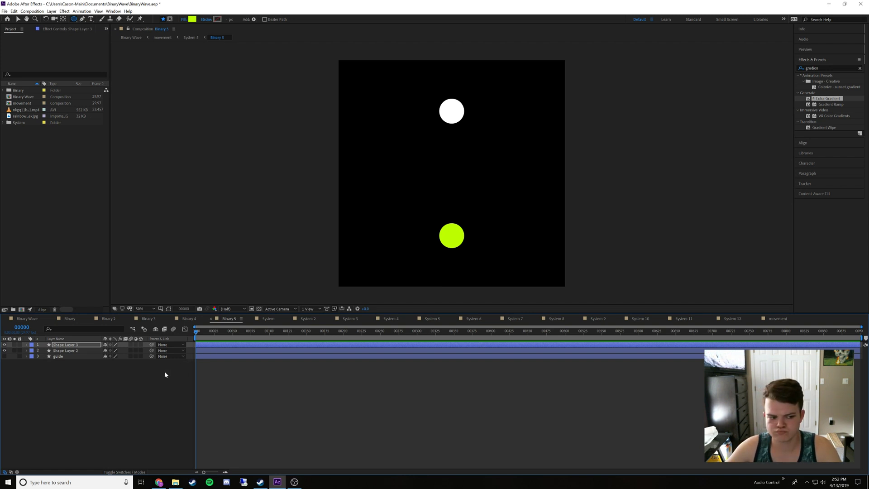
Compare the dot colours in Binary 4 and Binary 5, toggling the visibility of Shape Layer 2 in Binary 4 to identify its dot
click(188, 319)
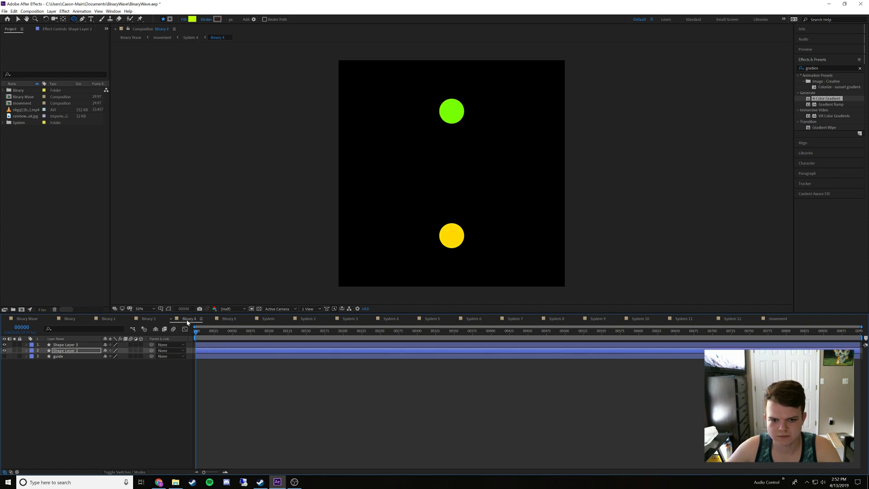
click(226, 318)
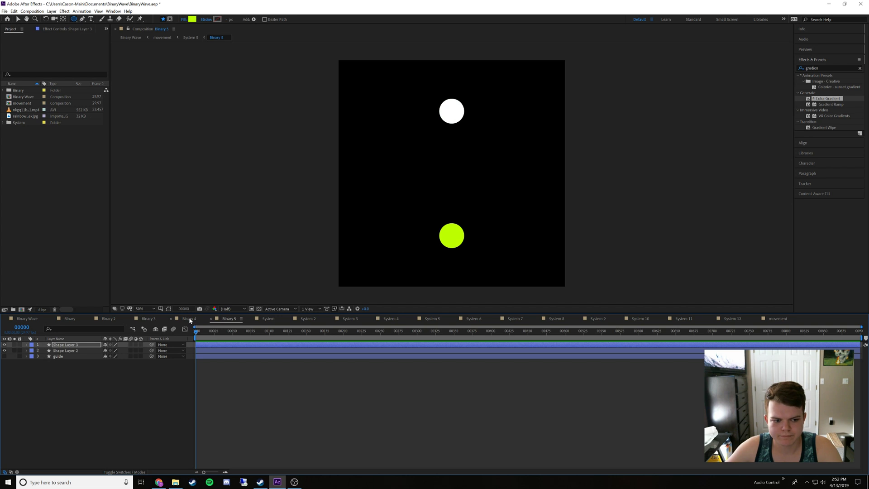
click(189, 319)
click(225, 320)
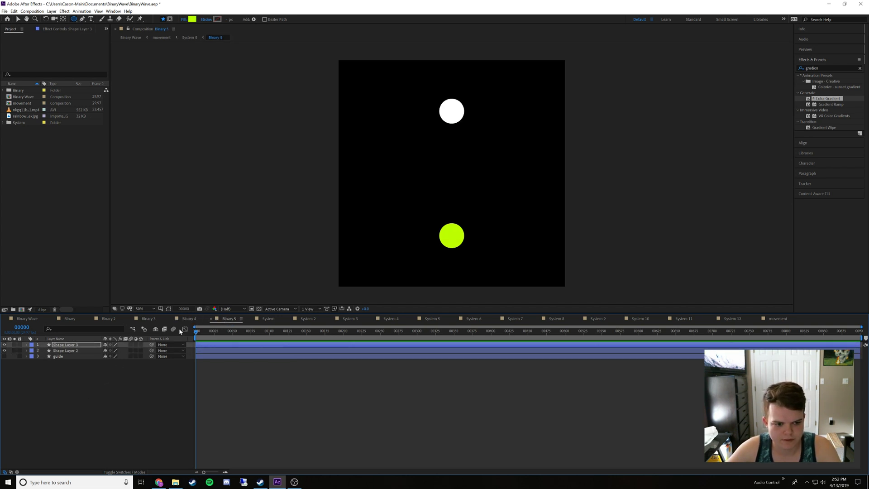
click(187, 318)
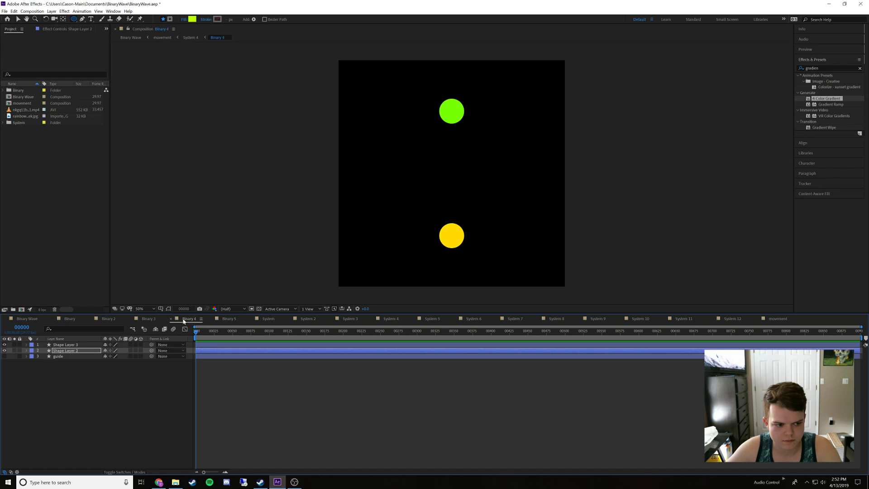
click(76, 350)
click(5, 351)
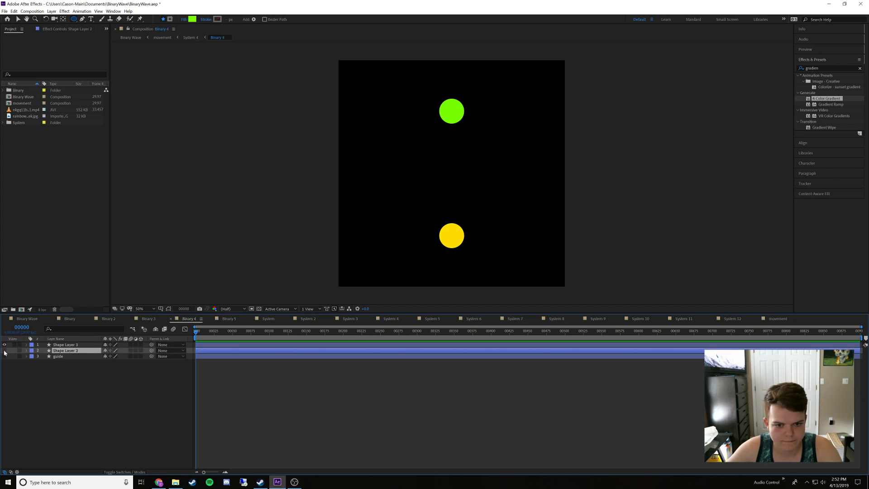
click(5, 351)
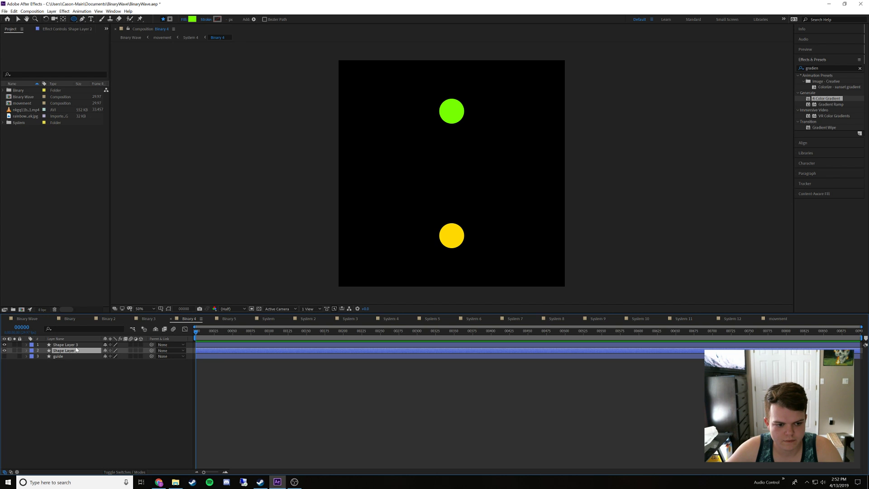
Check the dot colours in the Binary, Binary 2 and Binary 3 compositions for the rainbow sequence
click(145, 319)
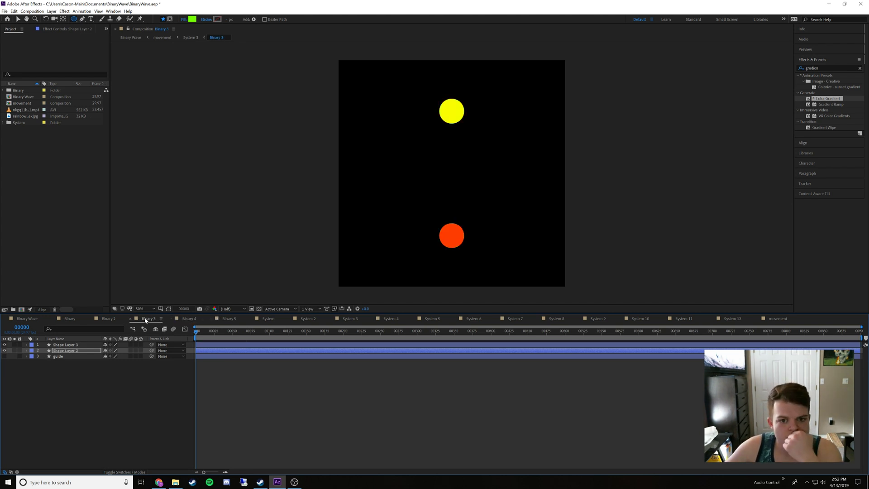
click(101, 319)
click(75, 320)
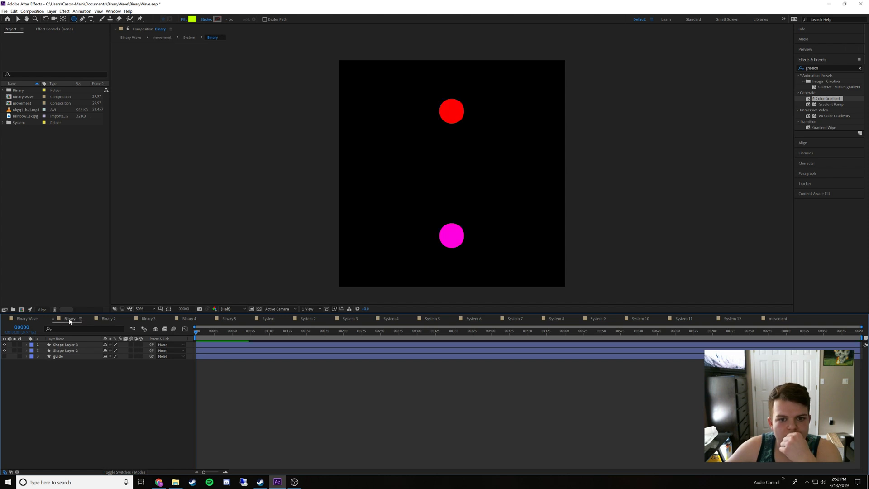
click(109, 319)
click(152, 319)
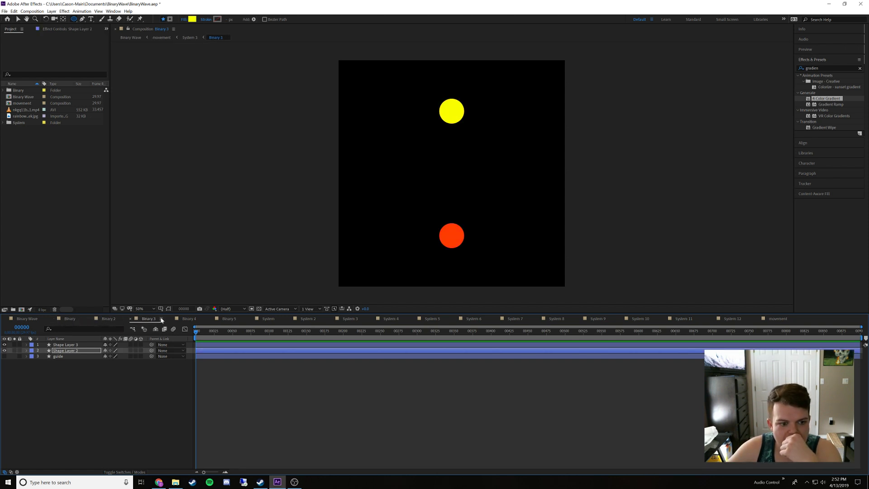
Sample the green dot in Binary Wave with the fill eyedropper and copy its hex code 00FF00
click(187, 319)
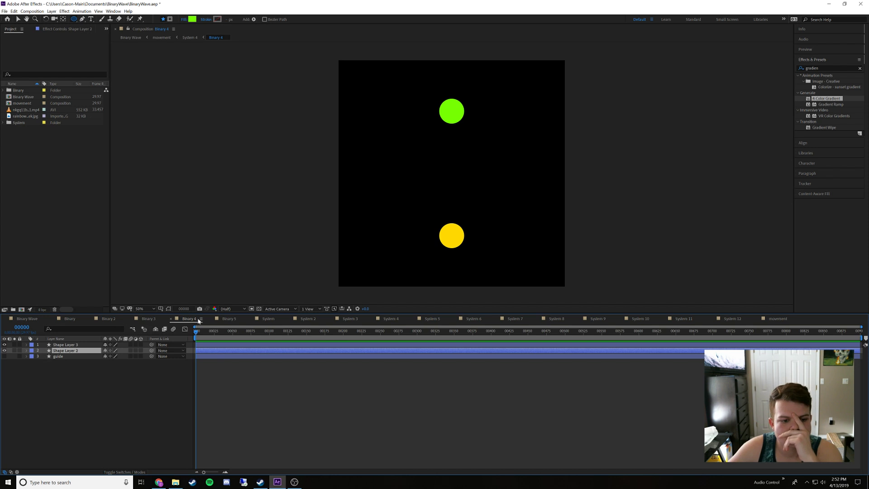
click(224, 318)
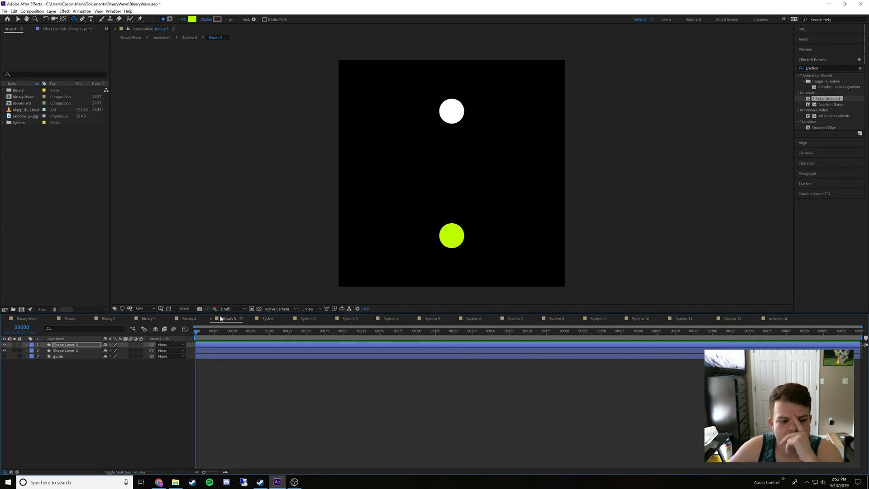
click(31, 319)
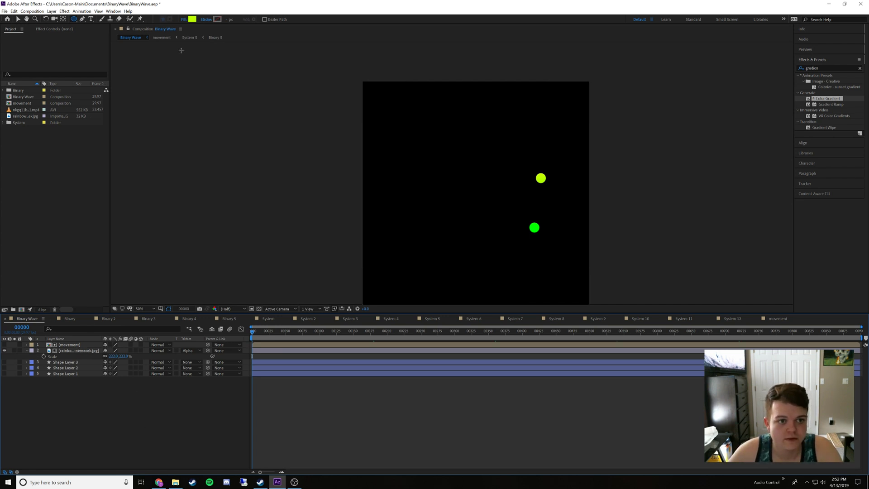
click(191, 19)
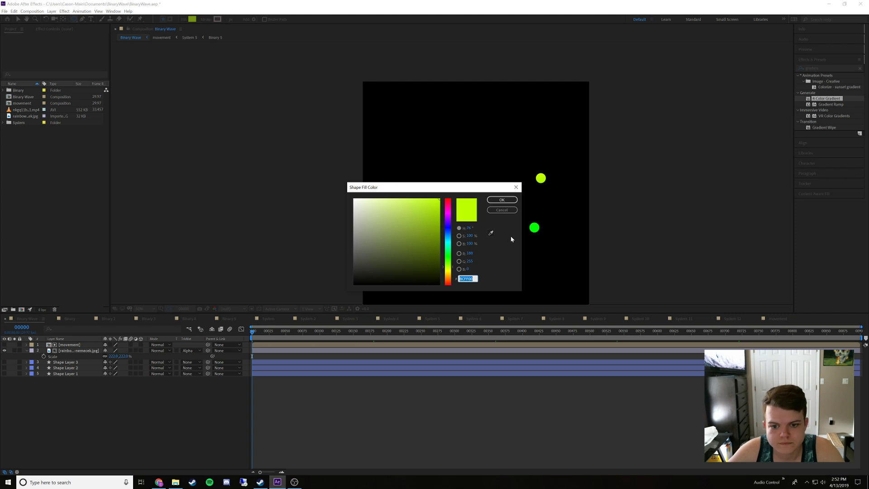
click(490, 232)
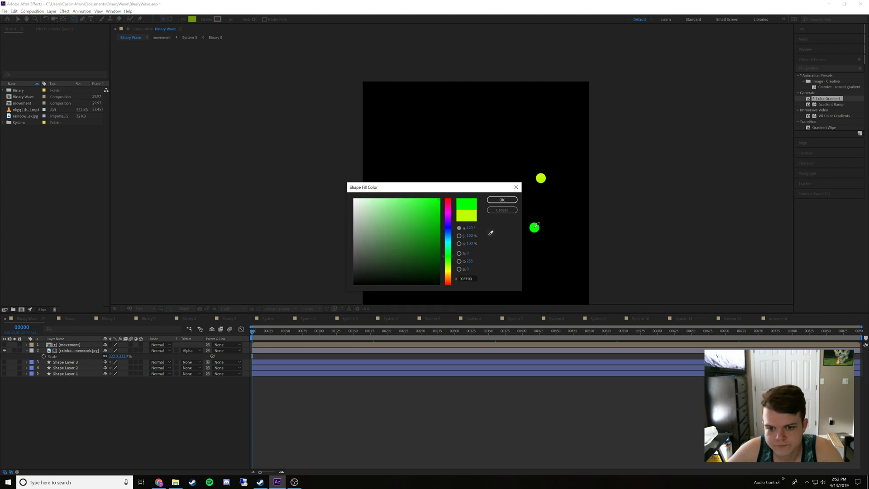
click(535, 227)
click(466, 278)
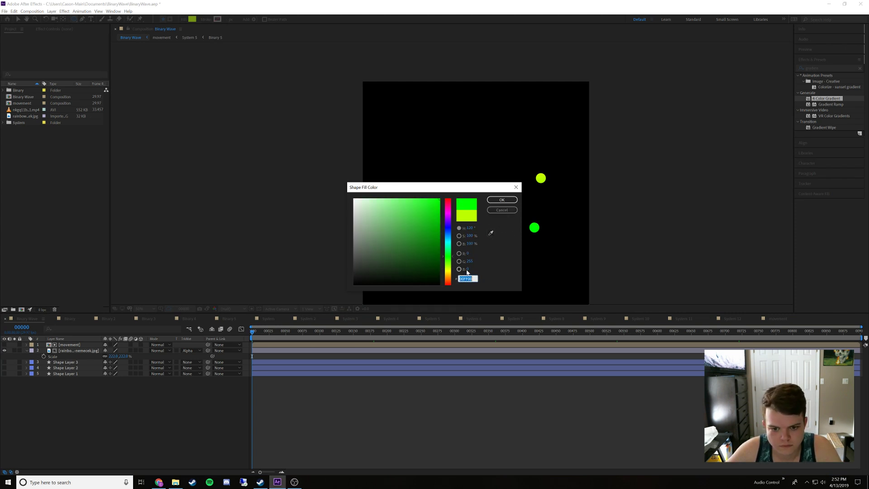
click(501, 210)
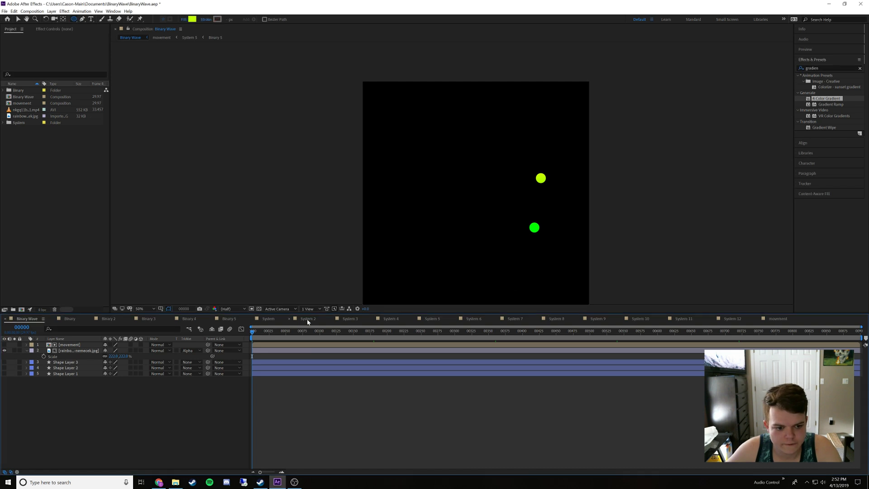
In Binary 5, set the fill of Shape Layer 2 to the copied green 00FF00
click(231, 319)
click(85, 351)
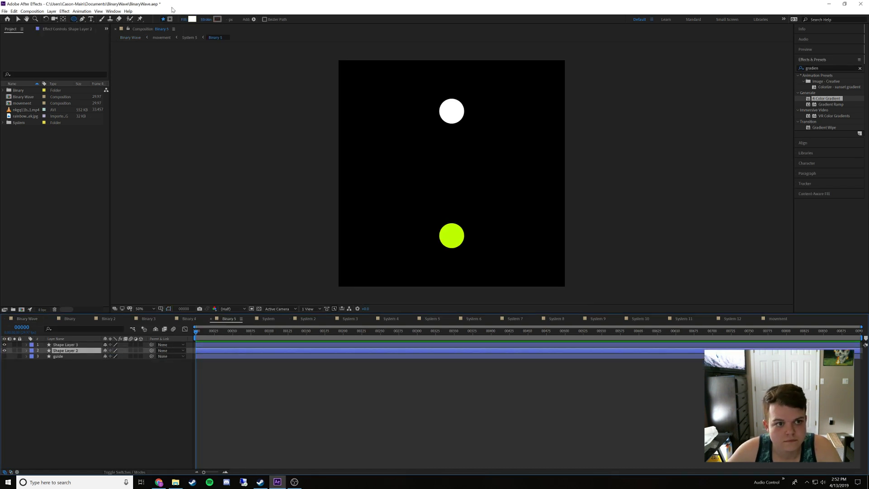
click(191, 19)
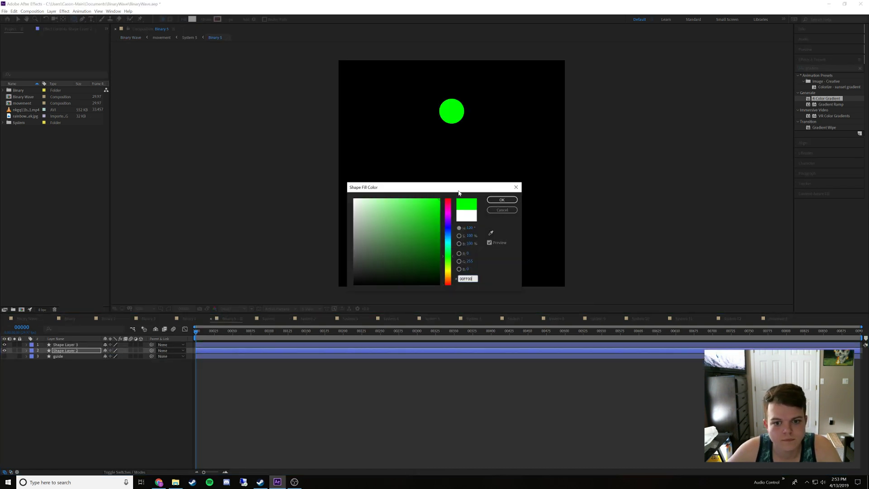
click(501, 199)
In the movement composition nested in Binary Wave, show System 6 and hide System 5
click(22, 319)
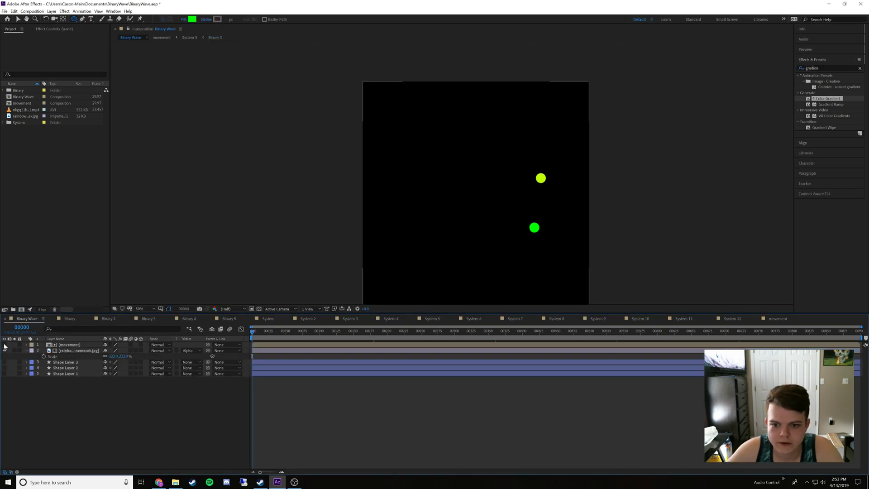
click(5, 345)
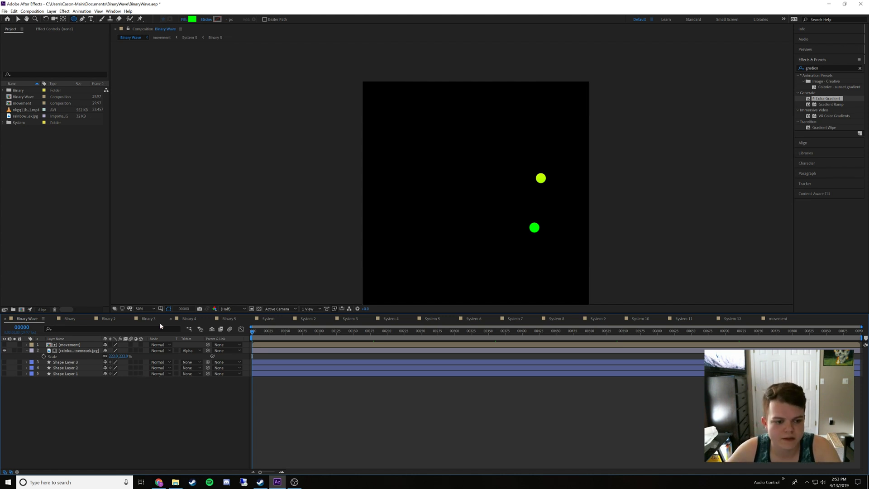
double_click(69, 345)
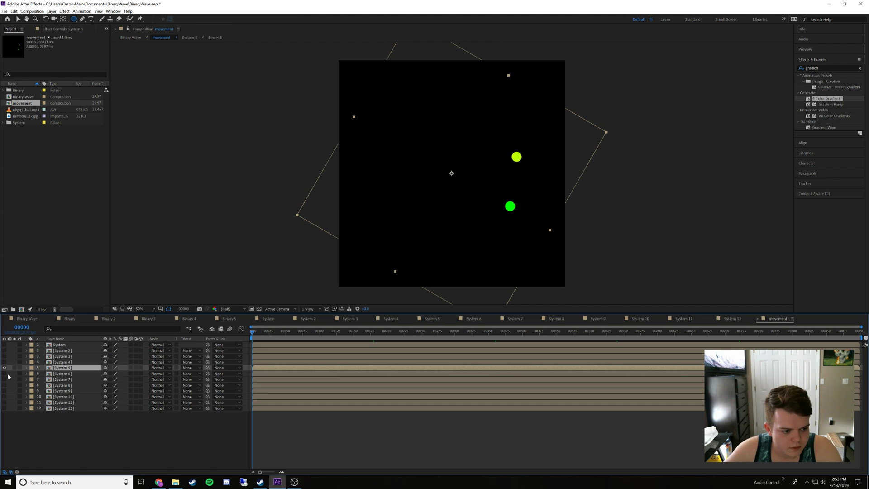
click(4, 373)
click(4, 368)
Open the Binary 6 composition inside System 6 and place its timeline right after Binary 5
double_click(74, 373)
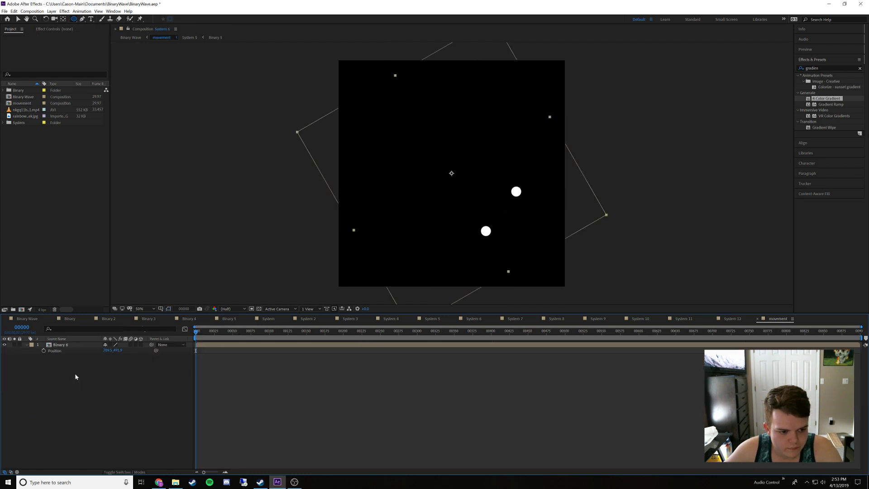
double_click(63, 345)
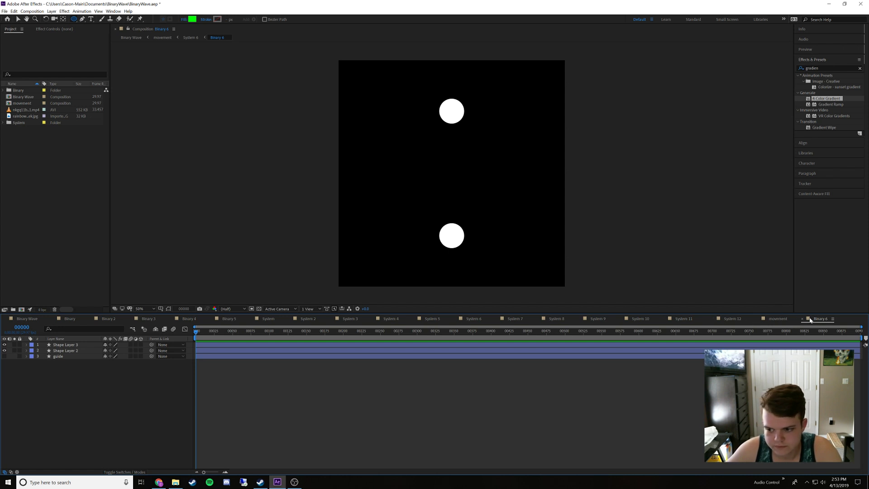
drag(800, 323, 272, 321)
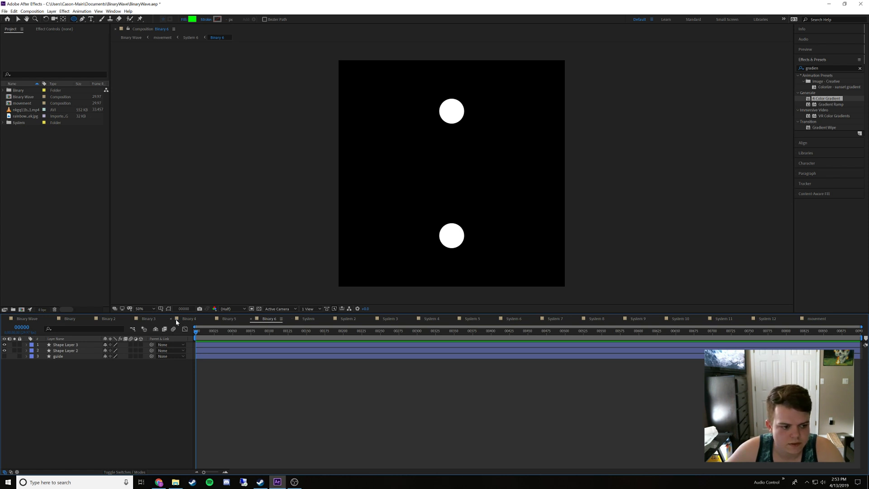
Sample the upper, slightly yellowish green dot in Binary Wave with the fill eyedropper and copy its hex code 2AFF01
click(32, 319)
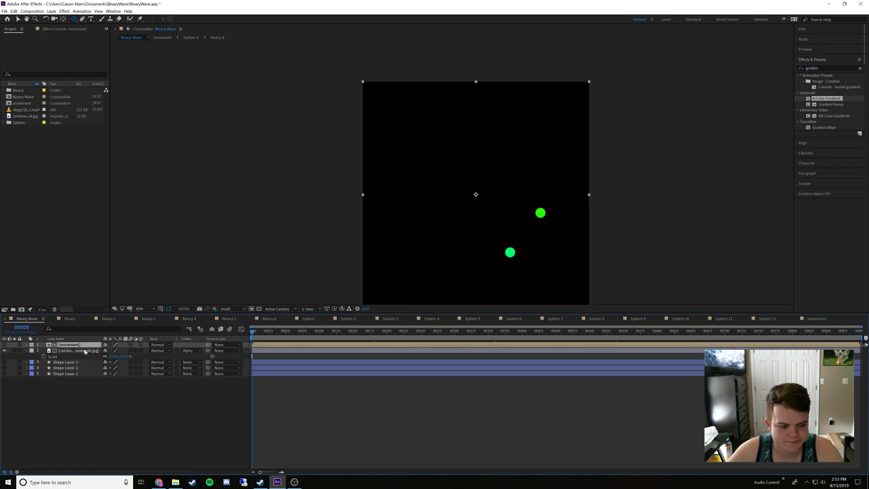
click(121, 439)
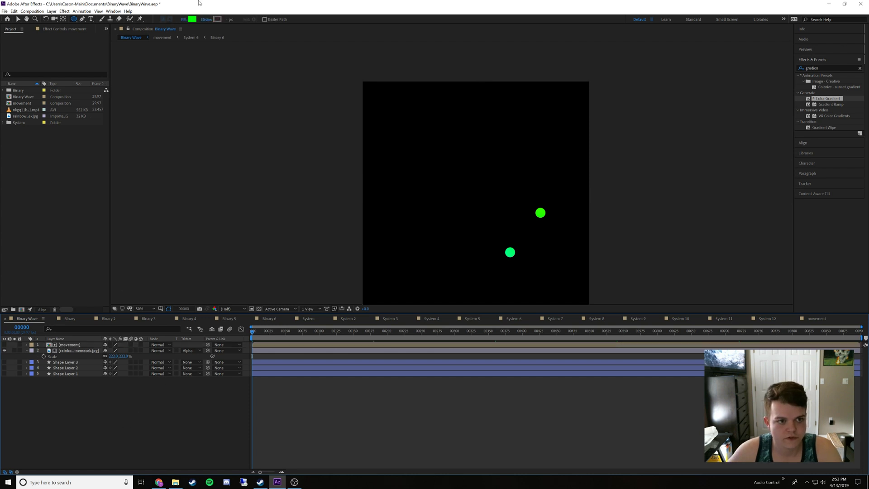
click(192, 20)
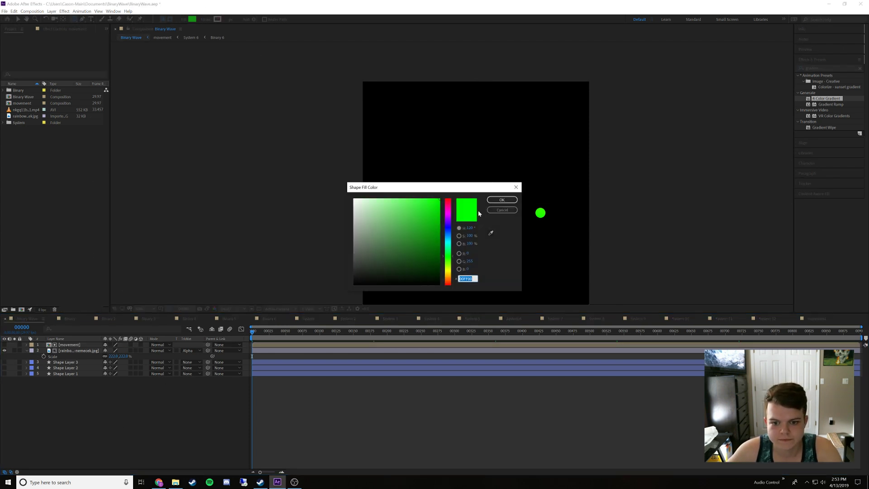
click(490, 233)
click(408, 188)
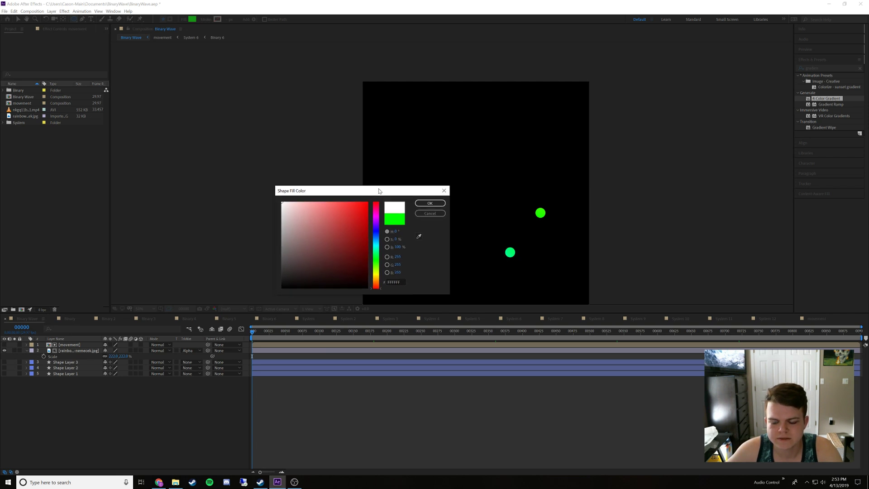
click(418, 236)
click(540, 213)
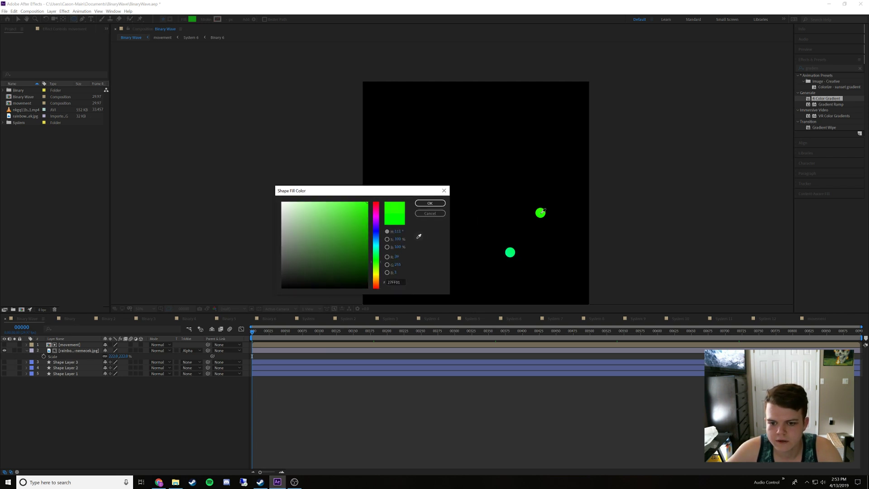
click(541, 212)
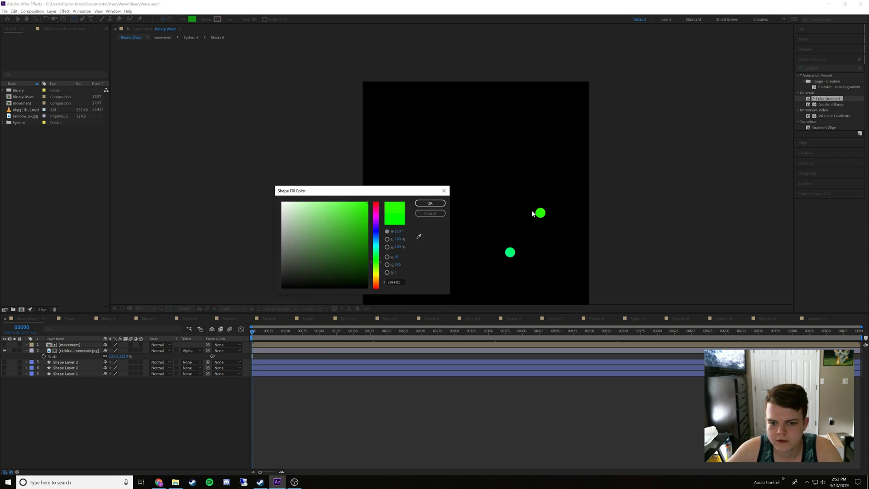
click(394, 281)
key(ctrl+c)
click(425, 213)
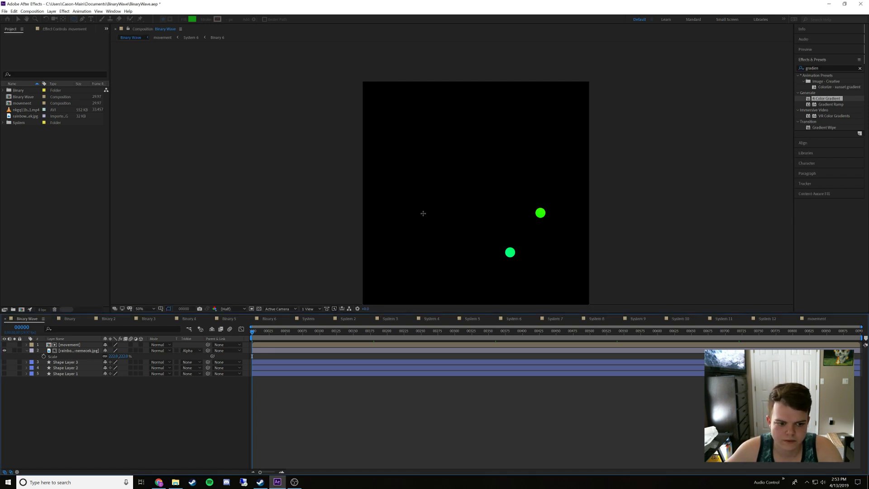
In Binary 6, set the fill of Shape Layer 3 to the copied green 2AFF01
click(265, 321)
click(85, 346)
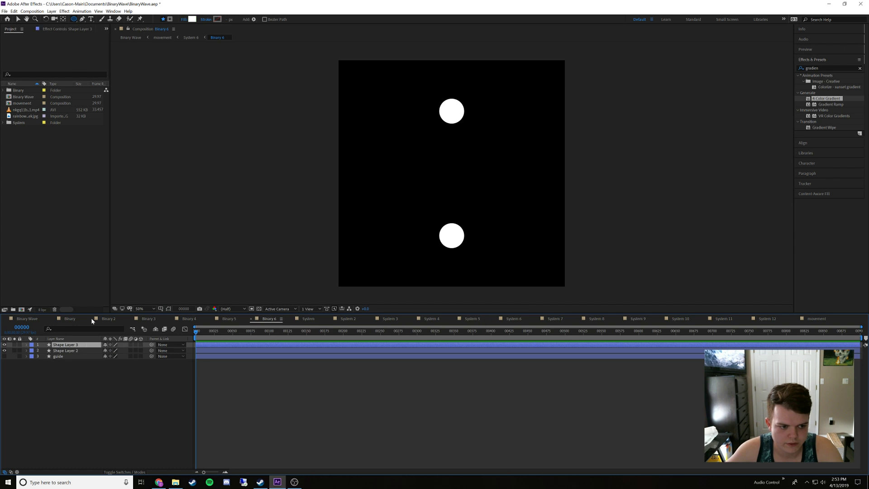
click(193, 20)
key(ctrl+v)
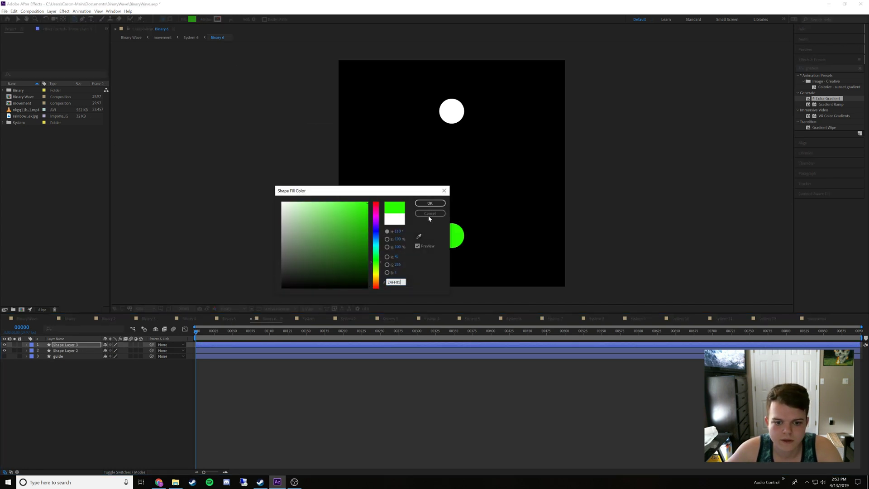
click(429, 201)
Sample the lower, bluish green dot in Binary Wave with the fill eyedropper and copy its hex code 00FE77
click(31, 319)
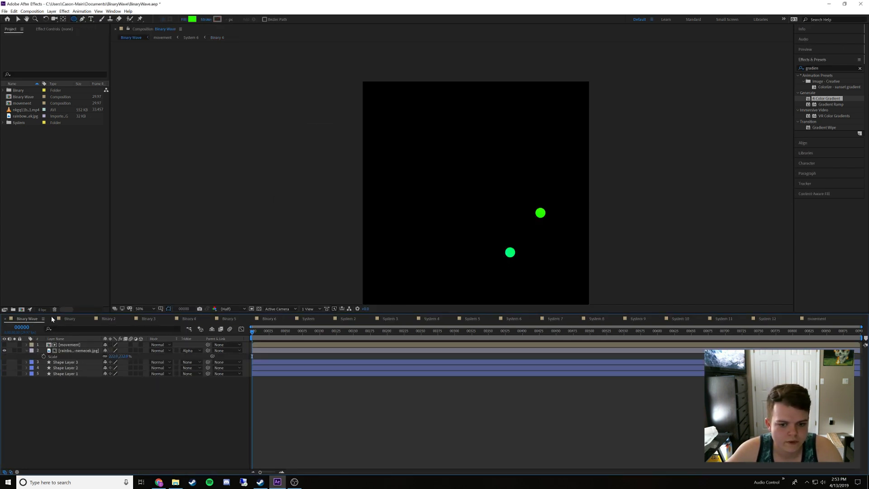
click(192, 19)
click(418, 235)
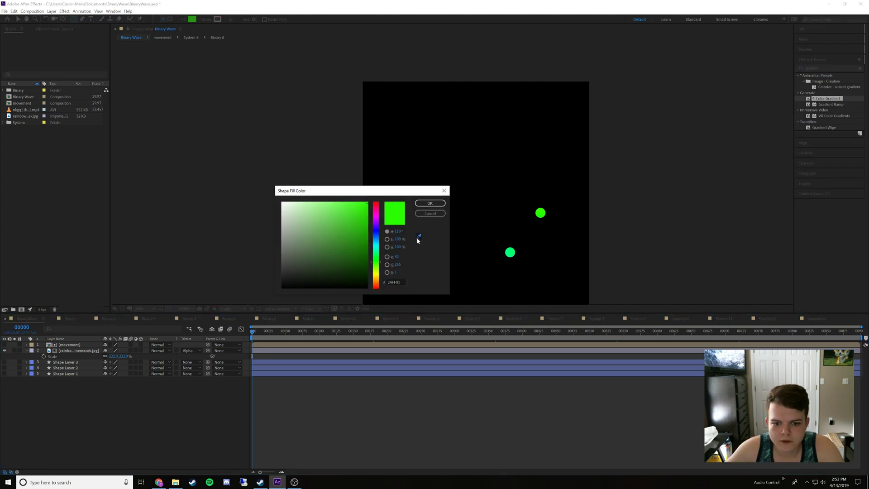
click(513, 249)
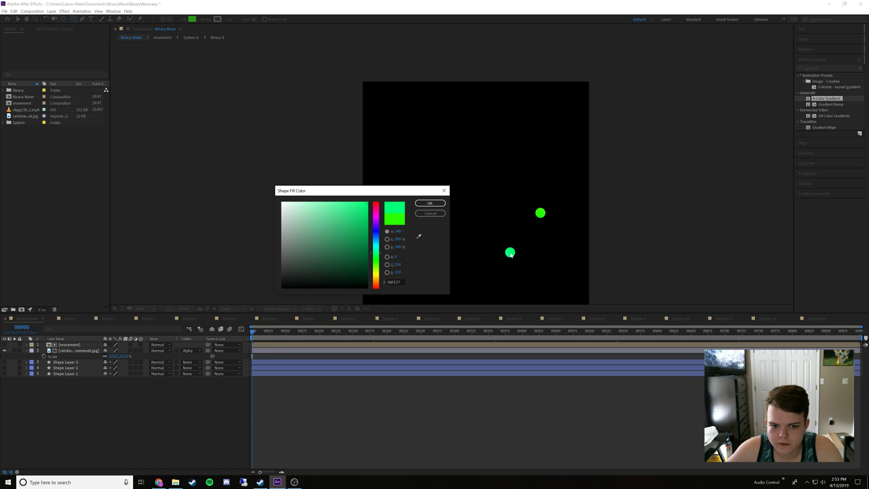
click(393, 281)
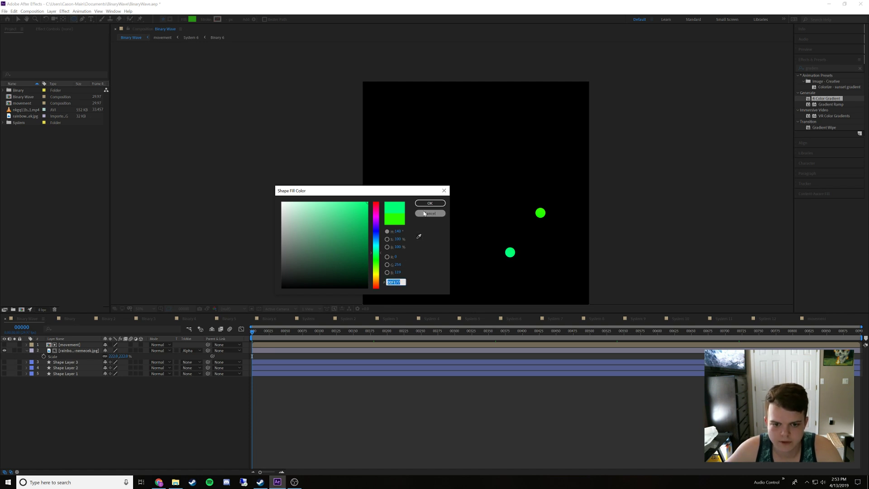
click(428, 213)
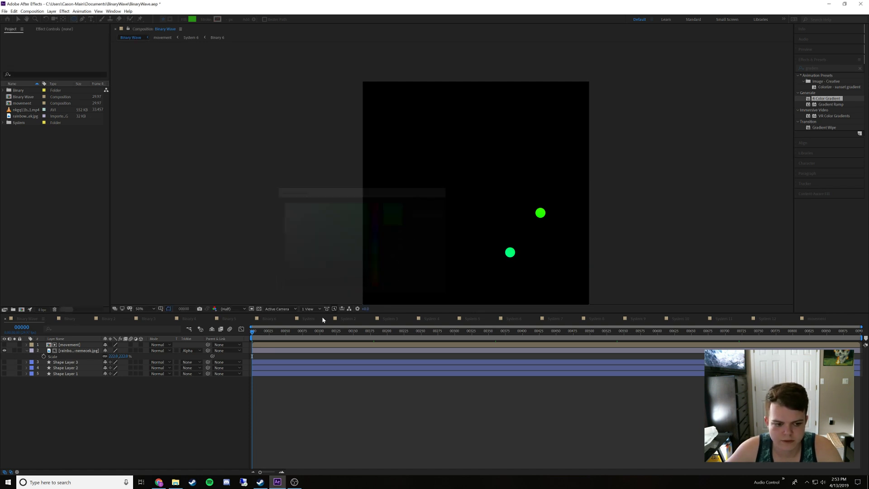
In Binary 6, set the fill of Shape Layer 2 to the copied bluish green 00FE77
click(270, 319)
click(75, 350)
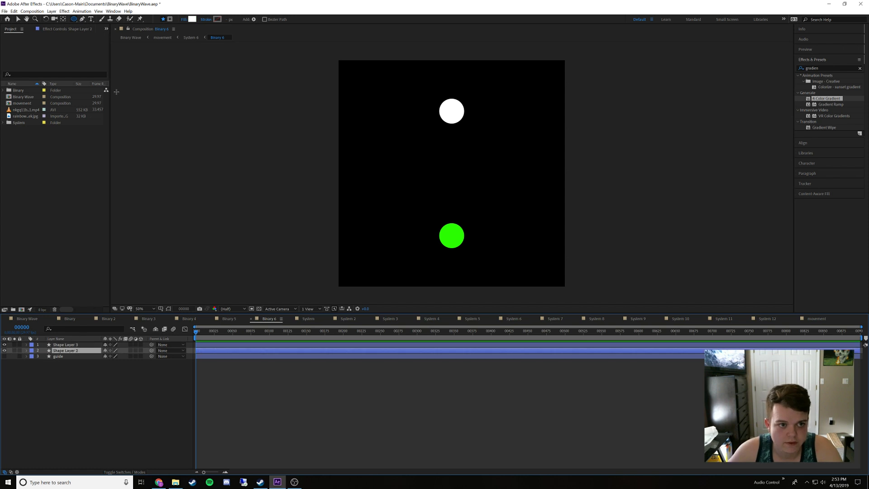
click(192, 19)
click(428, 204)
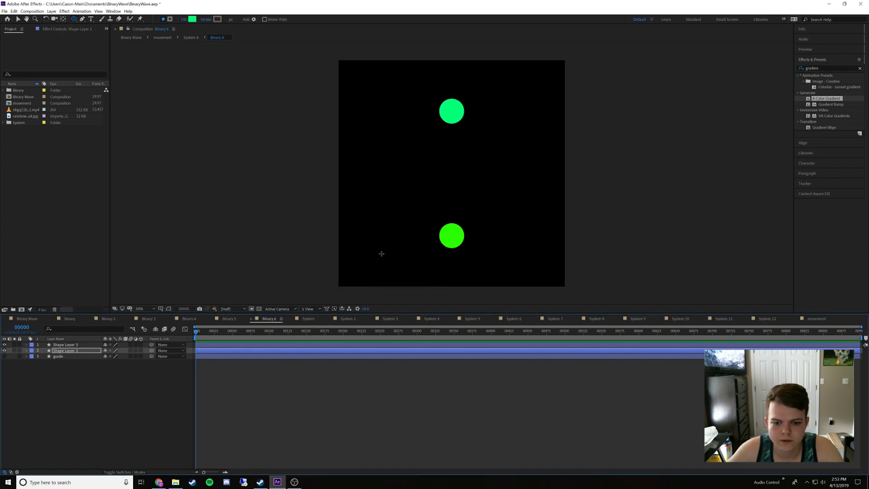
In the movement composition, show System 7 in place of System 6 and open the Binary 7 composition inside System 7
click(21, 318)
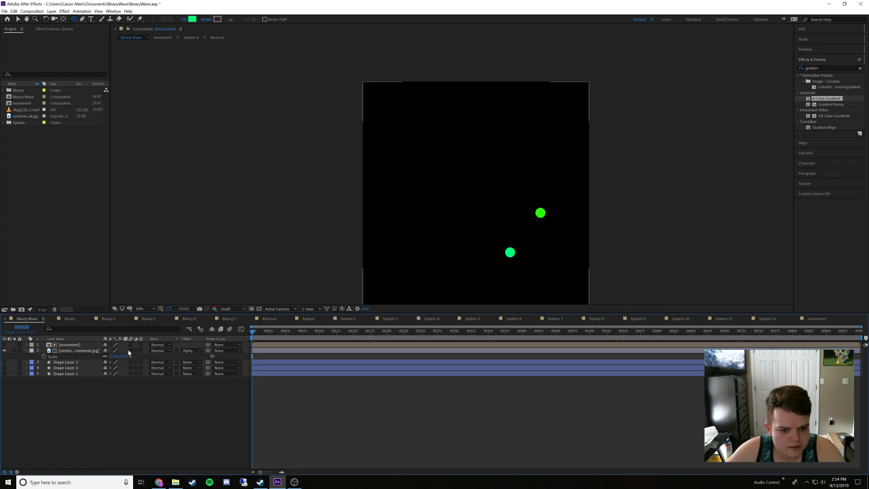
double_click(68, 344)
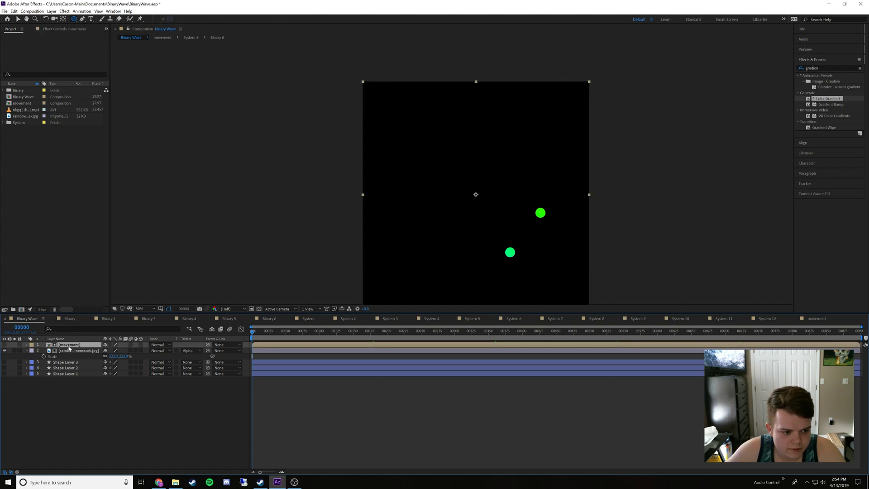
click(4, 379)
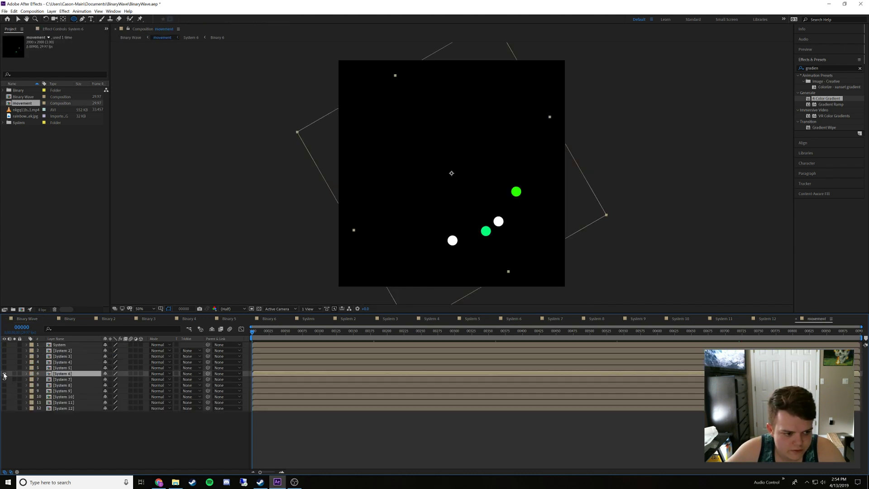
double_click(59, 379)
double_click(58, 345)
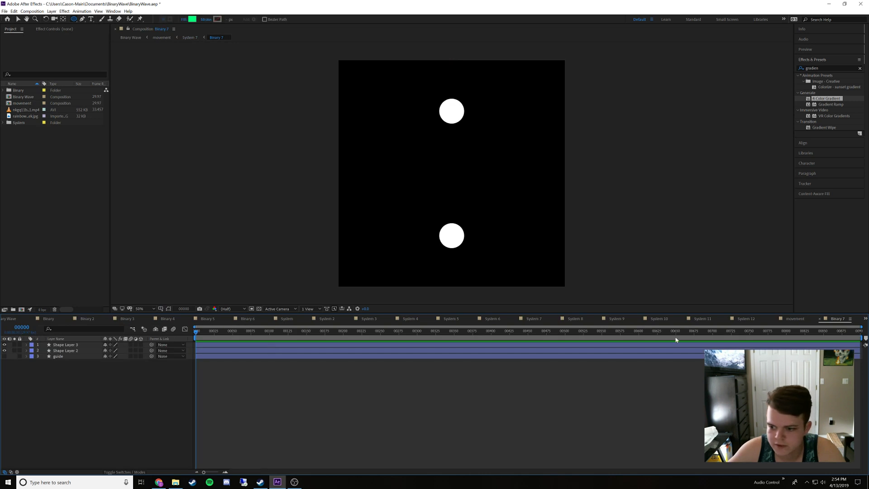
Move the Binary 7 timeline beside the other Binary ones and close the timelines of Binary through Binary 6 and System through System 6
drag(832, 319, 290, 333)
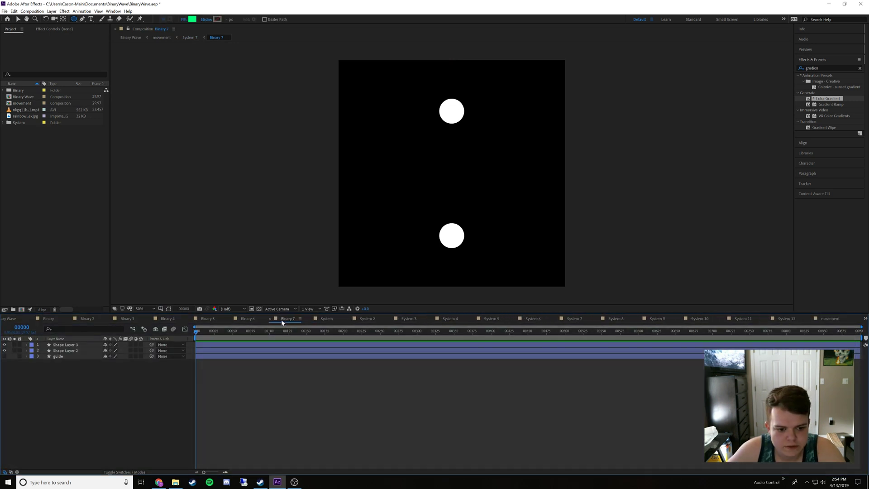
click(32, 318)
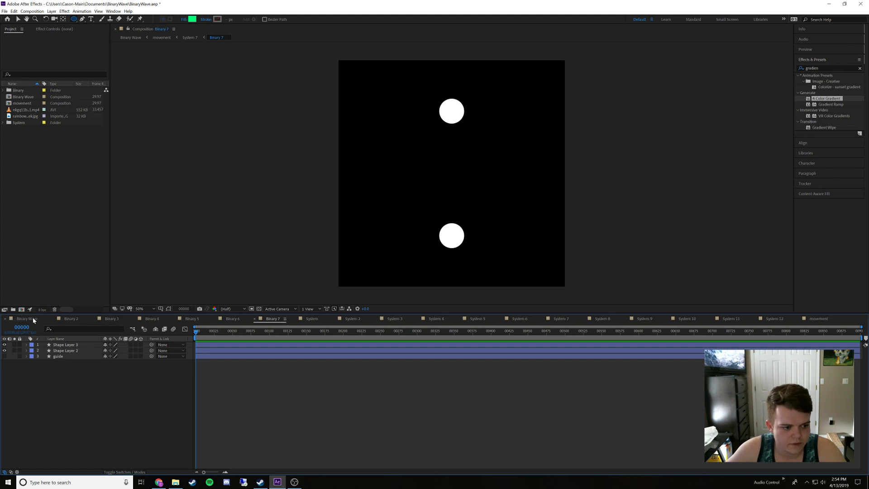
click(213, 319)
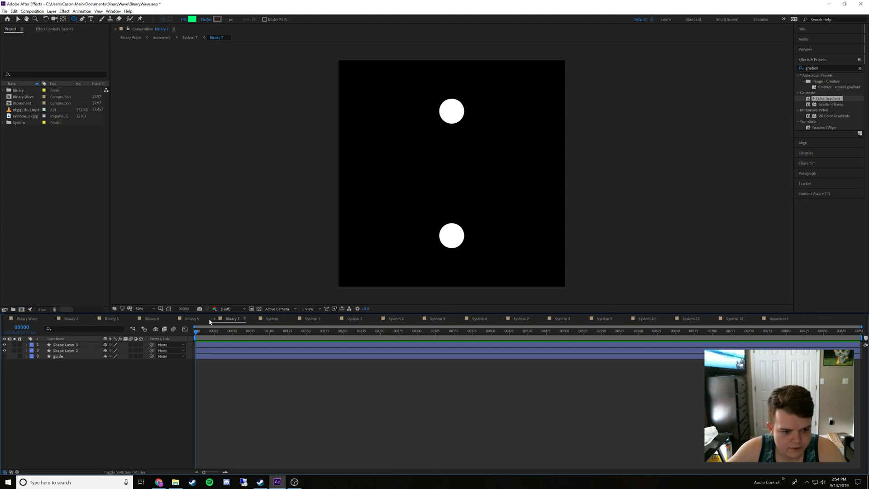
click(54, 319)
click(53, 319)
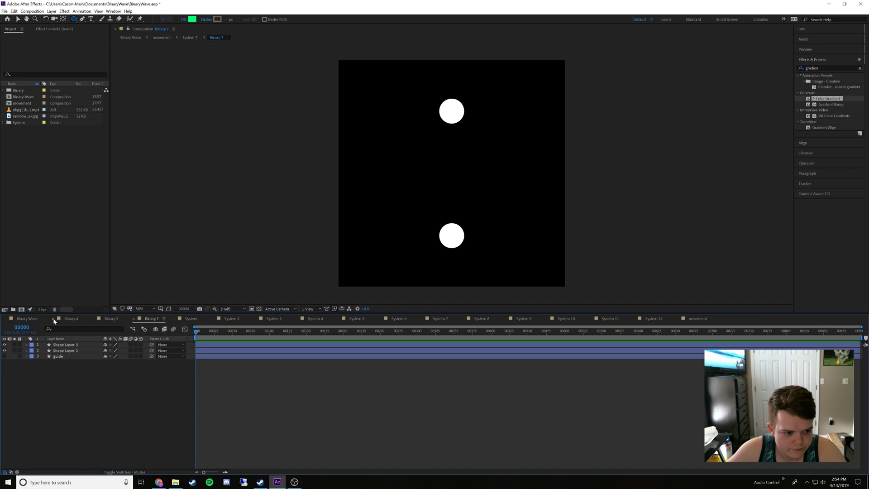
click(53, 319)
click(54, 319)
click(94, 319)
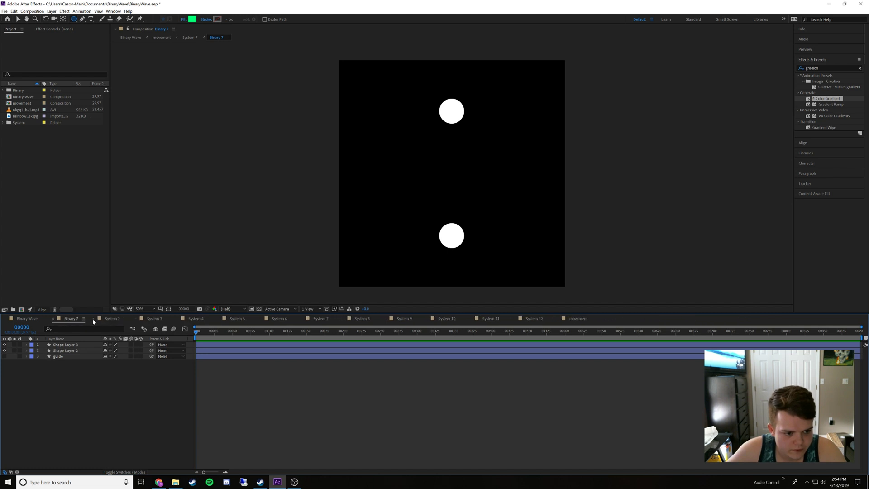
click(94, 319)
click(94, 319)
click(94, 318)
click(93, 319)
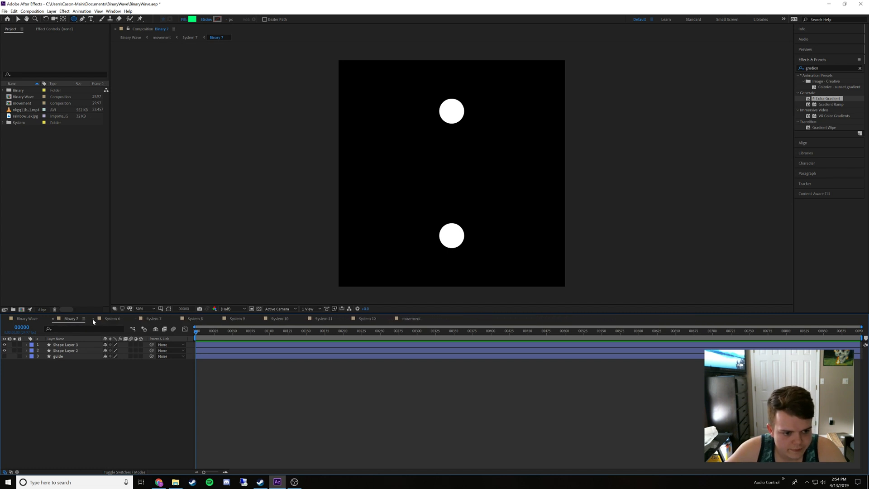
click(94, 319)
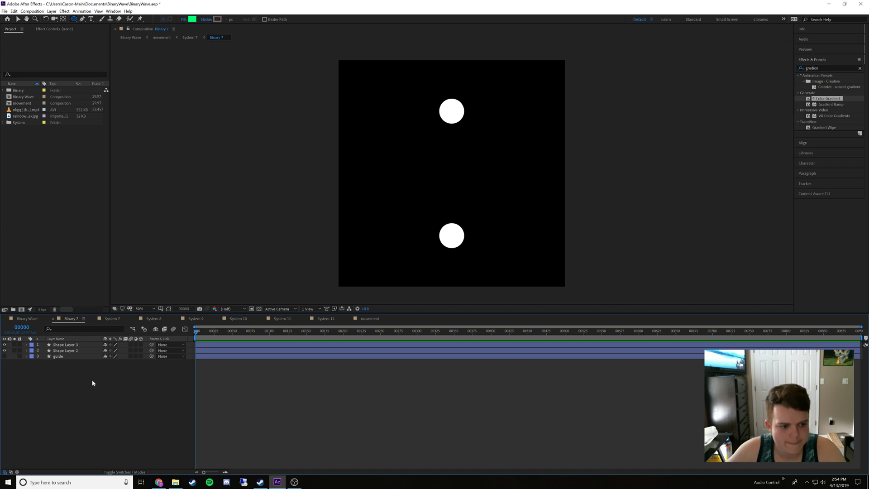
Sample the green dot in Binary Wave with the fill eyedropper and copy its hex code 00FF34
click(28, 319)
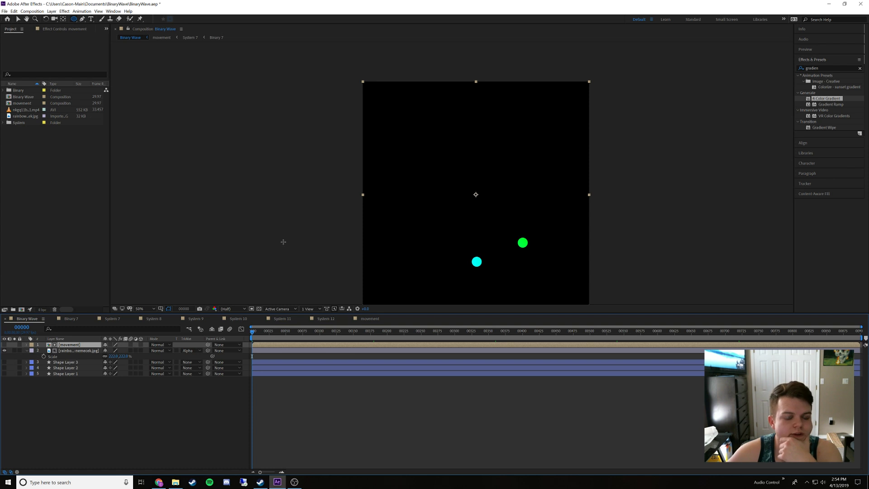
click(140, 420)
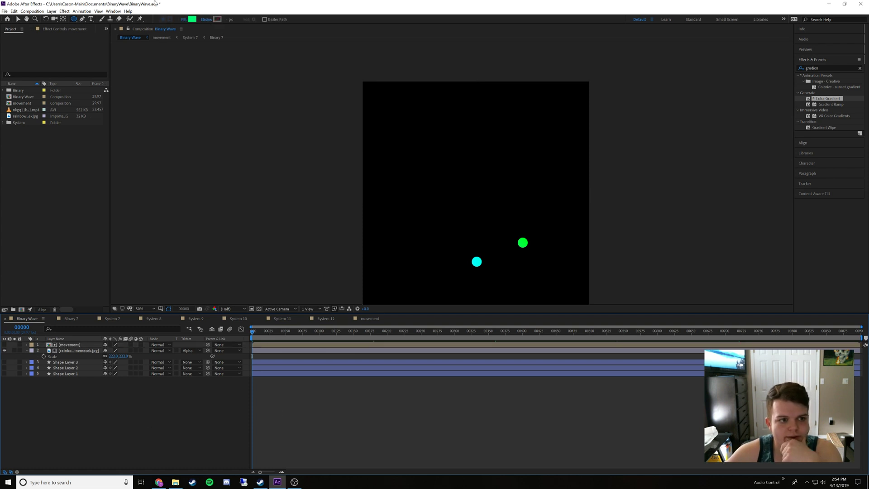
click(196, 20)
click(419, 235)
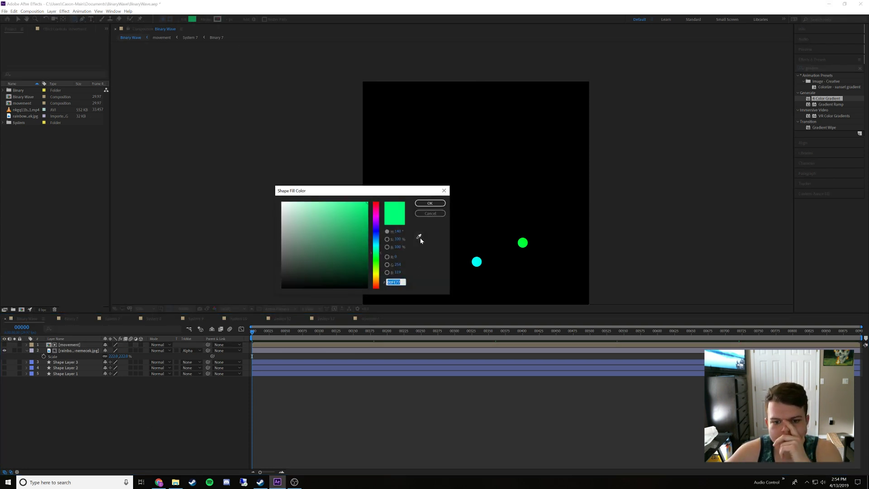
click(522, 242)
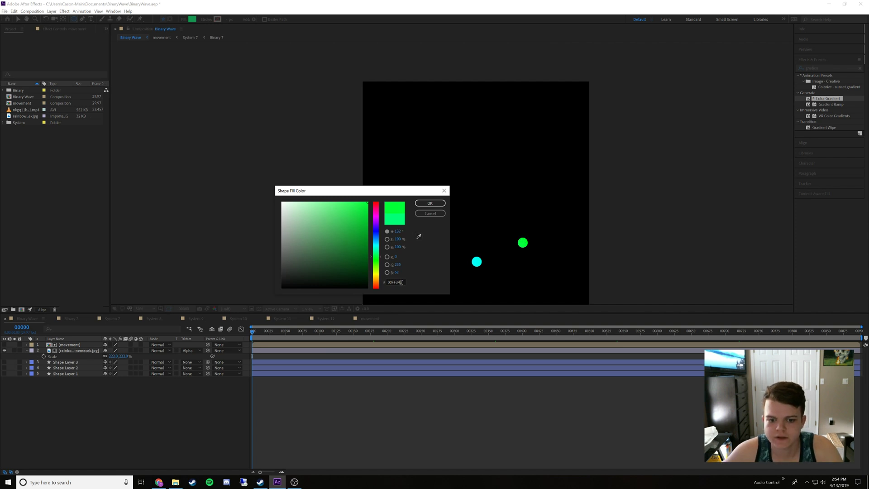
click(400, 282)
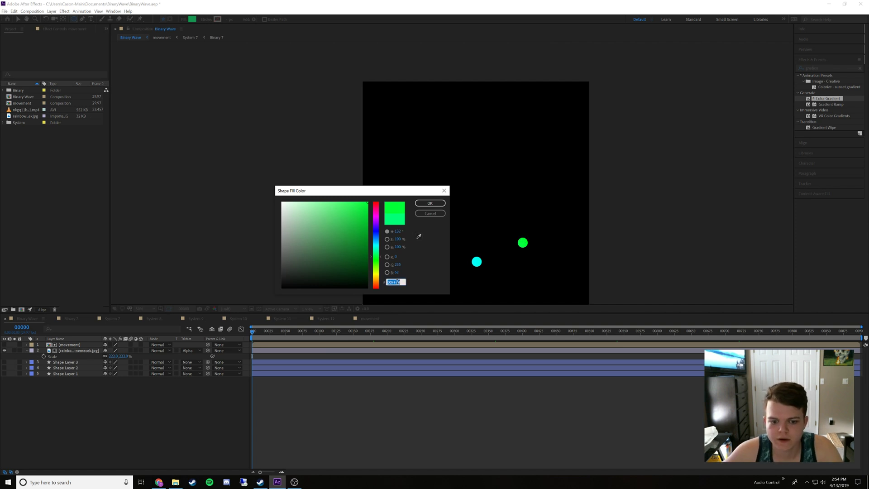
click(429, 214)
In Binary 7, set the fill of Shape Layer 3 to the copied green 00FF34
click(70, 319)
click(69, 347)
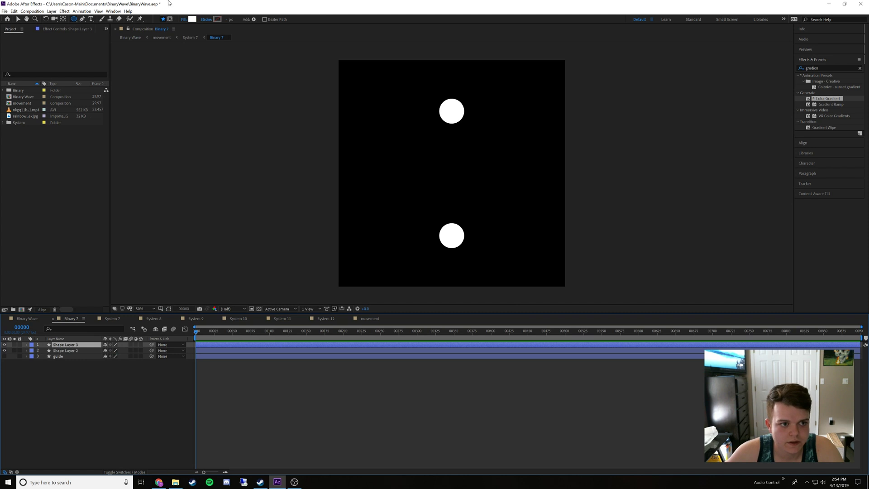
click(191, 19)
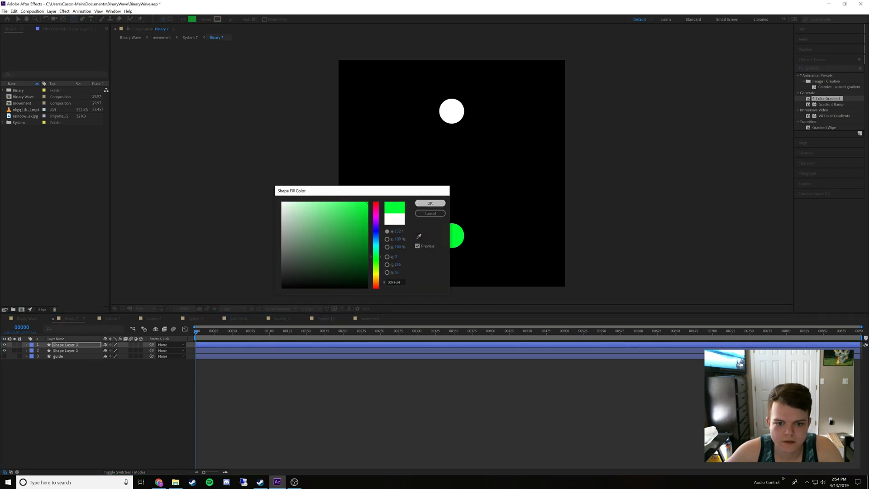
click(430, 202)
Sample the cyan dot in Binary Wave with the fill eyedropper and copy its hex code 00FFF3
click(27, 318)
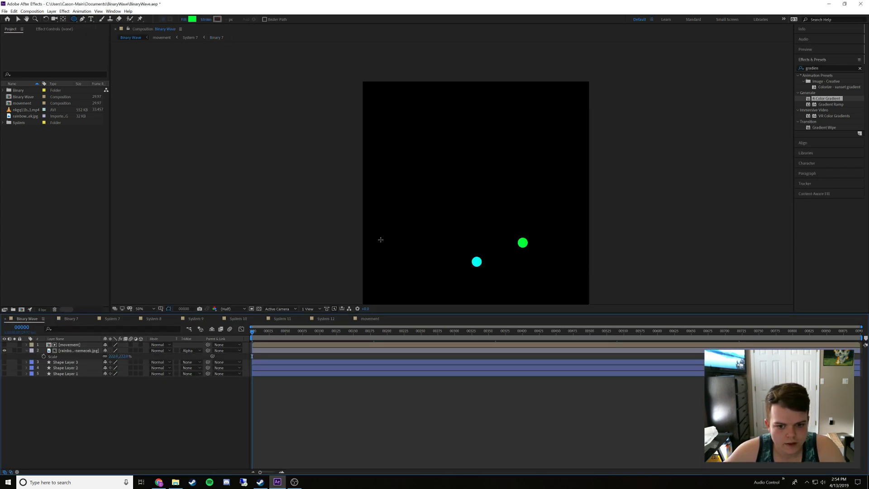
click(192, 19)
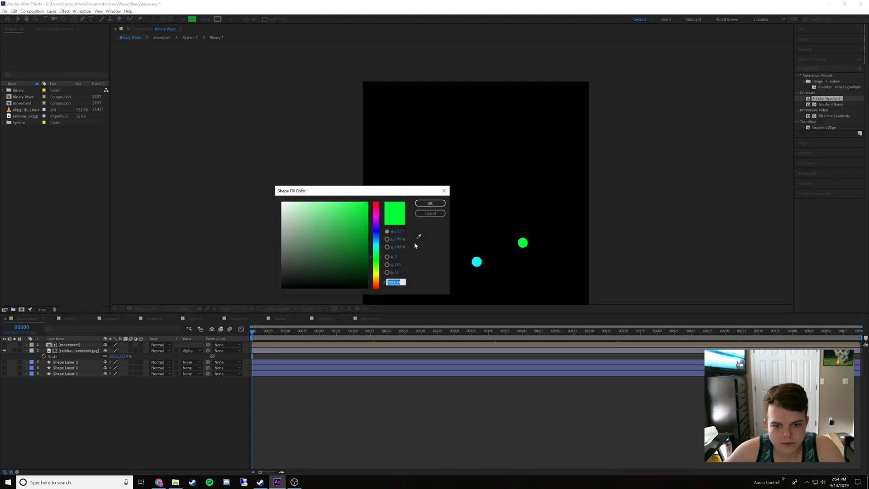
click(419, 236)
click(476, 261)
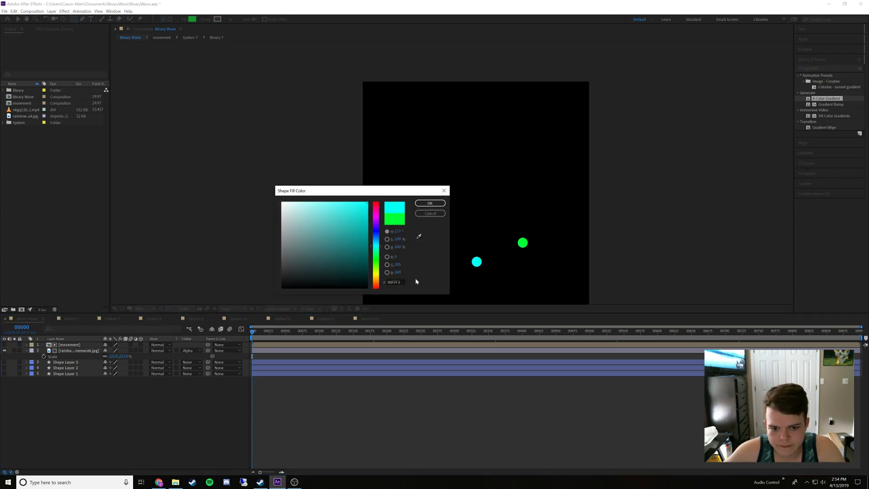
click(396, 282)
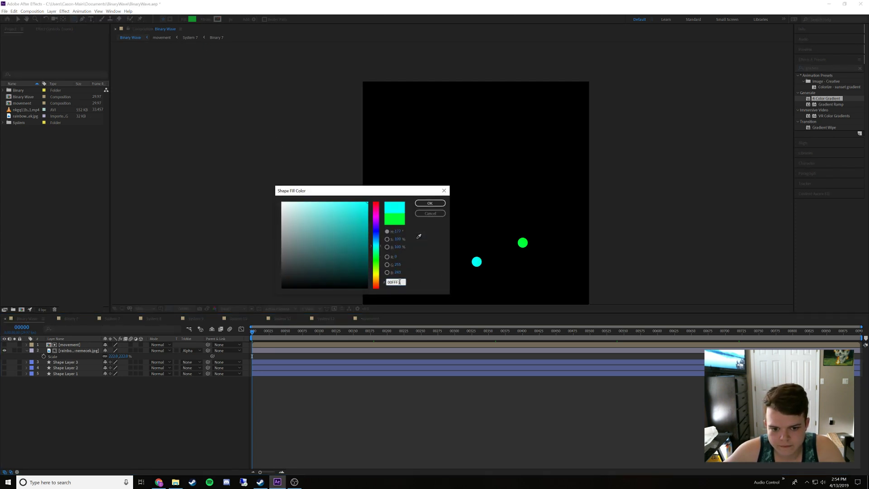
click(430, 213)
In Binary 7, set the fill of Shape Layer 2 to the copied cyan 00FFF3
click(71, 318)
click(75, 351)
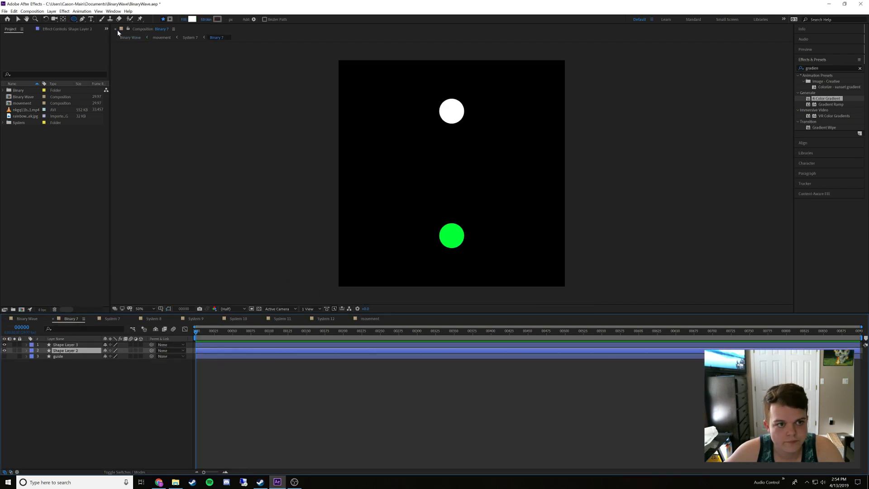
click(192, 19)
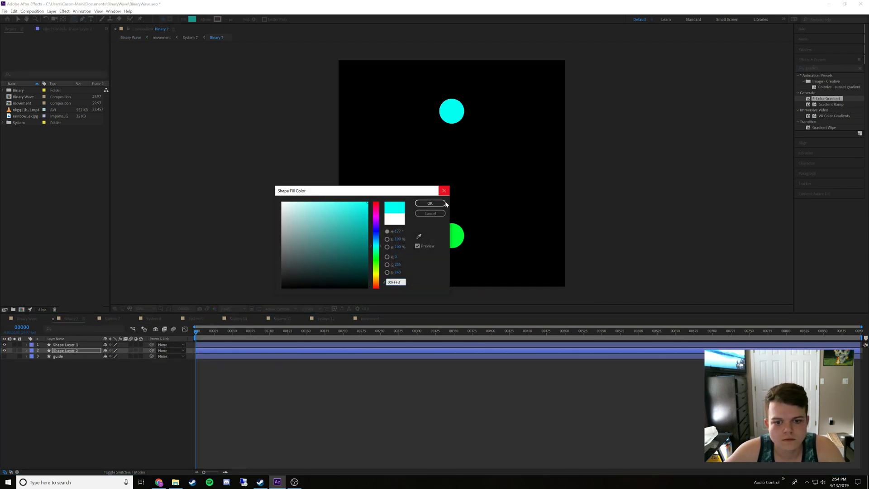
click(430, 203)
In the movement composition, show System 8 in place of System 7 and open the Binary 8 composition inside System 8
click(14, 319)
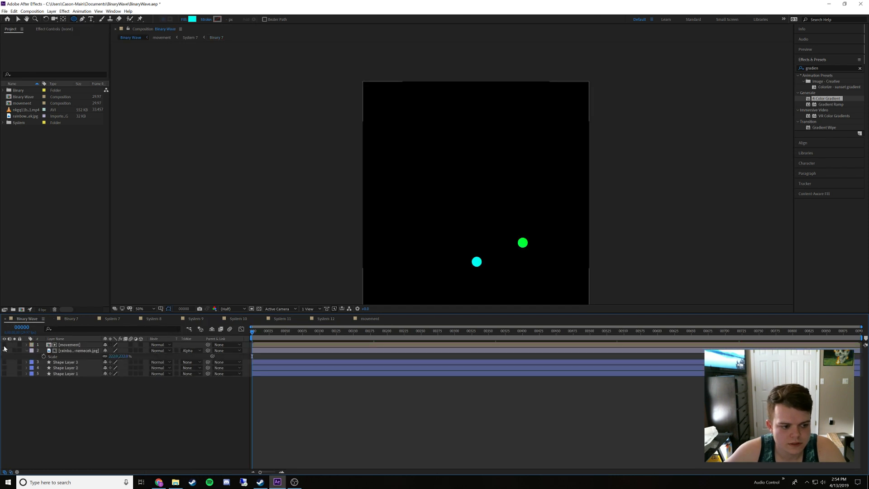
double_click(63, 344)
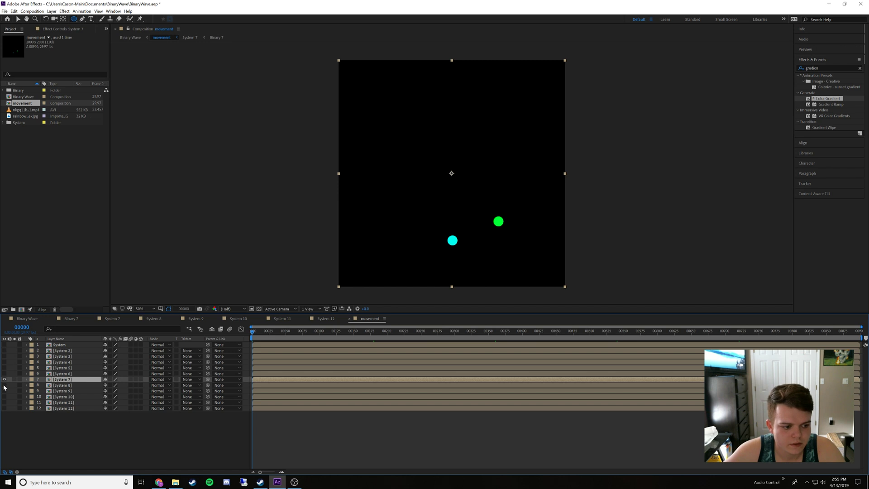
click(5, 385)
click(4, 379)
double_click(66, 386)
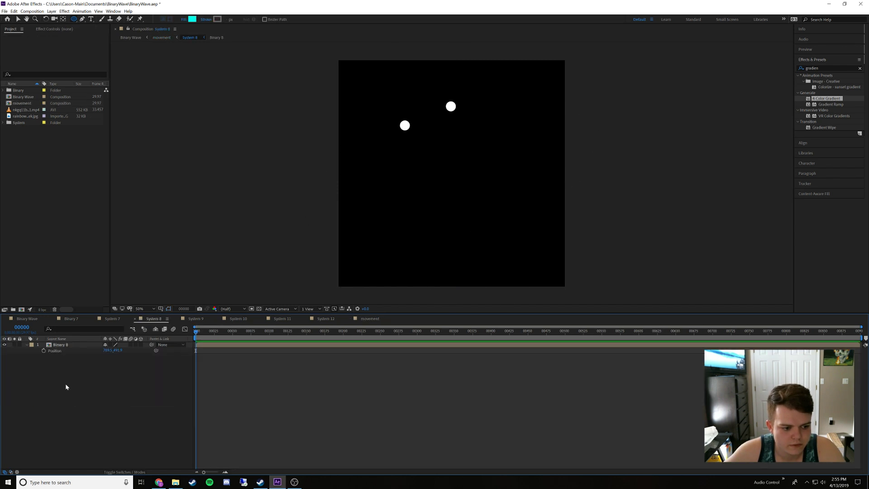
double_click(62, 345)
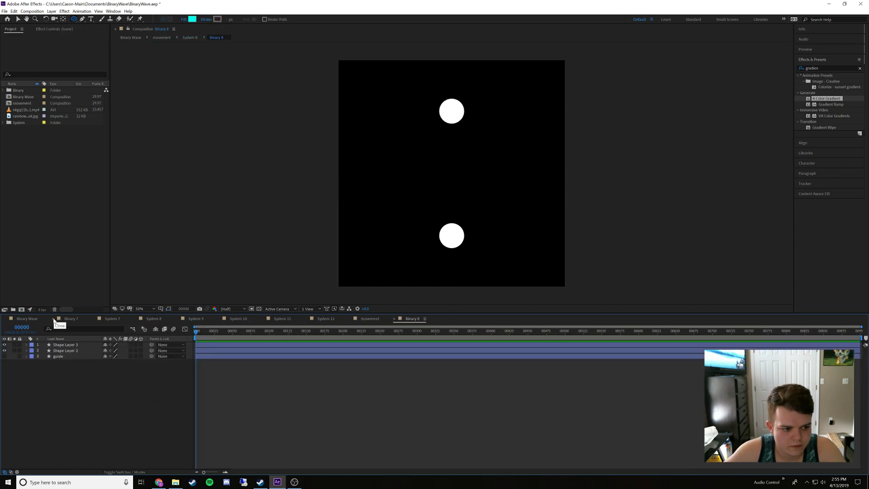
Close the Binary 7 and System 7 timelines and move the Binary 8 timeline next to Binary Wave
click(54, 320)
click(54, 320)
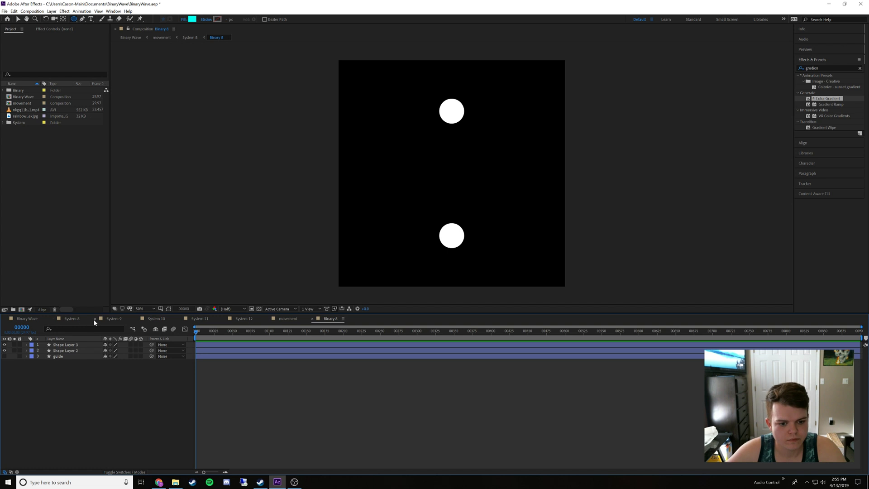
drag(330, 319, 61, 325)
Sample the turquoise green dot in Binary Wave with the fill eyedropper and copy its hex code
click(31, 319)
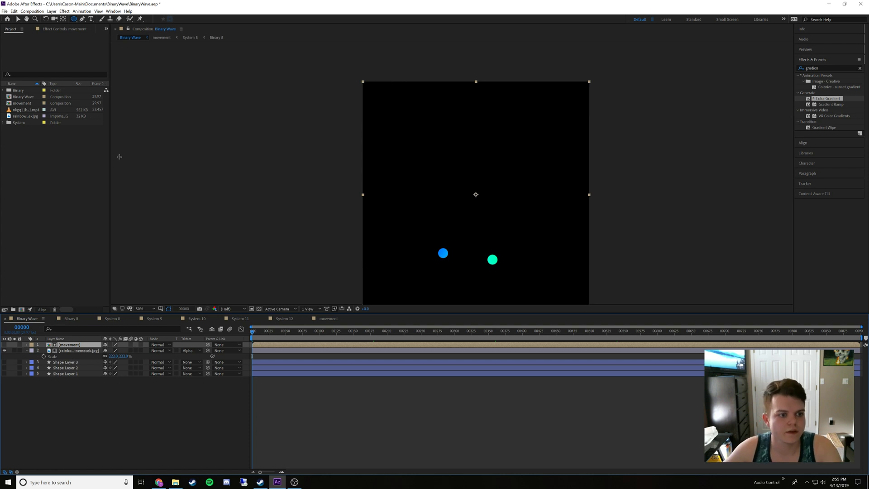
click(101, 408)
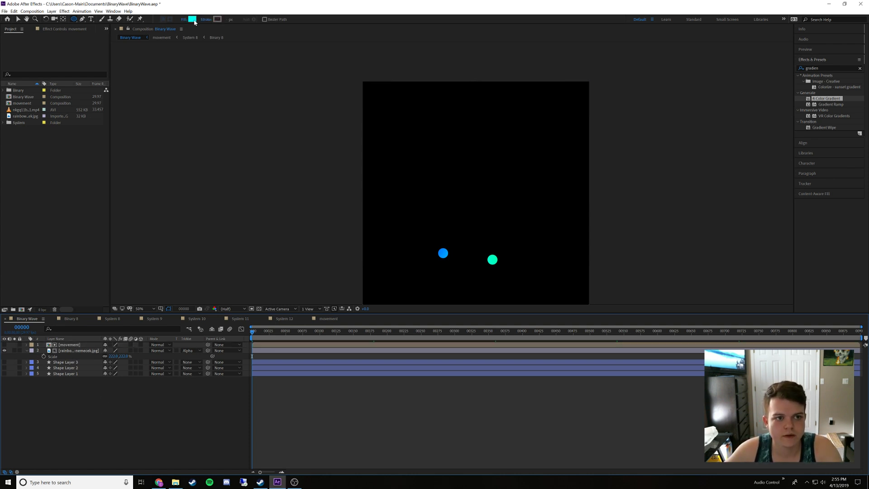
click(192, 19)
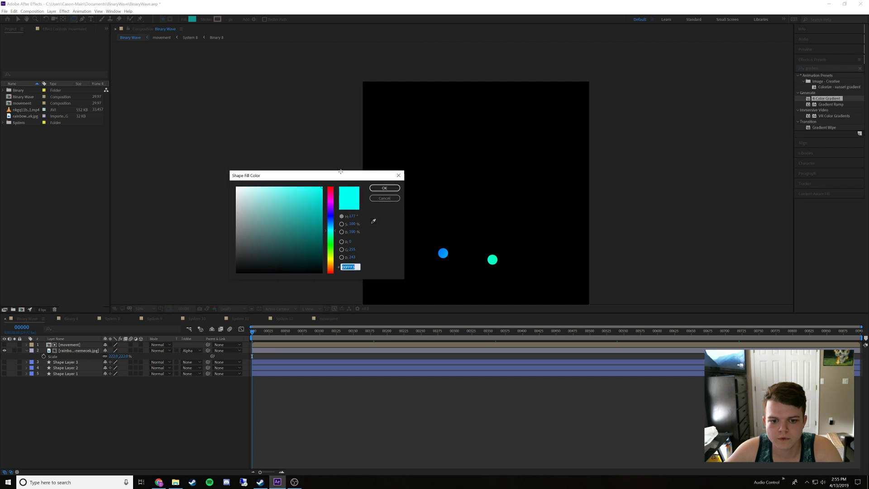
click(371, 220)
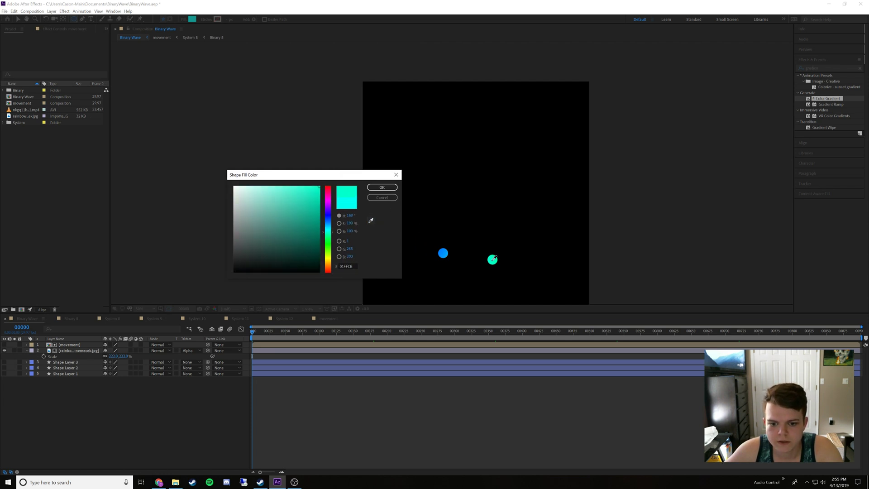
click(492, 260)
click(350, 266)
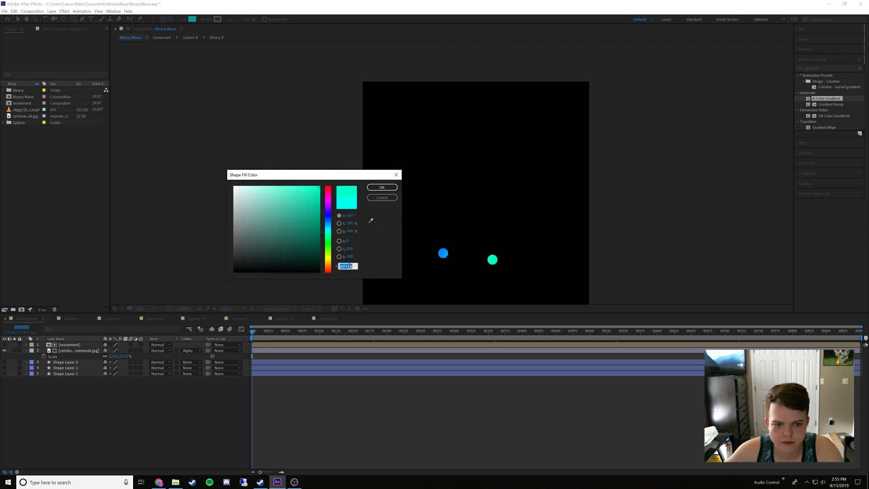
click(382, 197)
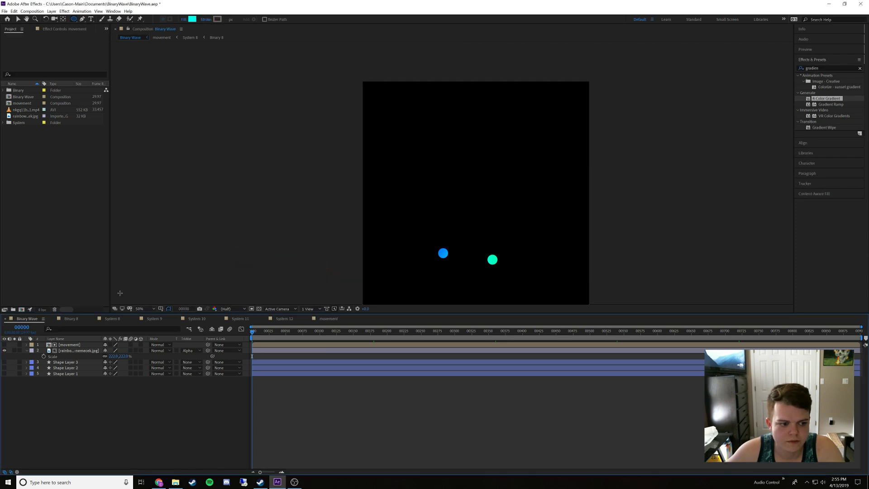
In Binary 8, set the fill of Shape Layer 3 to the copied turquoise green
click(70, 319)
click(67, 345)
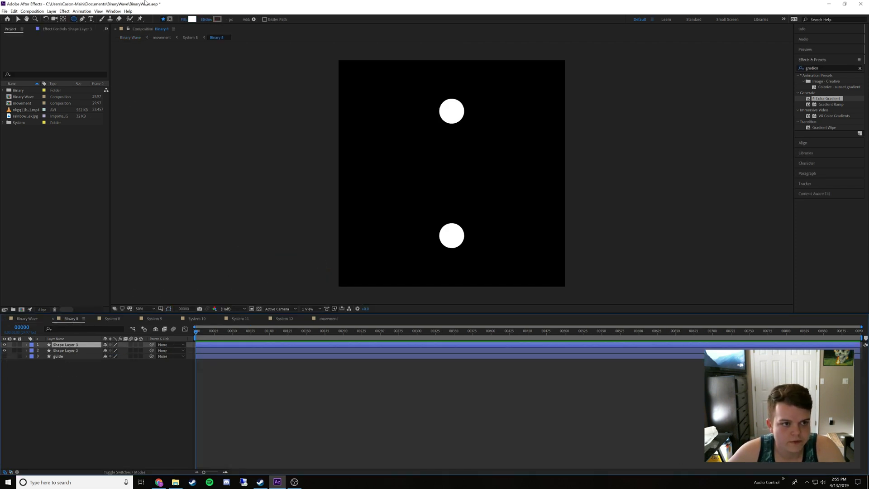
click(193, 21)
key(ctrl+v)
click(380, 189)
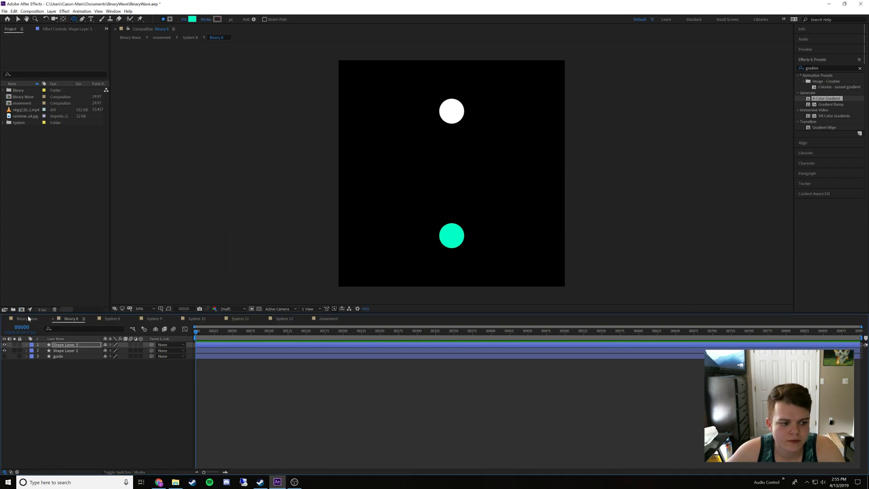
Sample the azure blue dot in Binary Wave with the fill eyedropper and copy its hex code
click(28, 319)
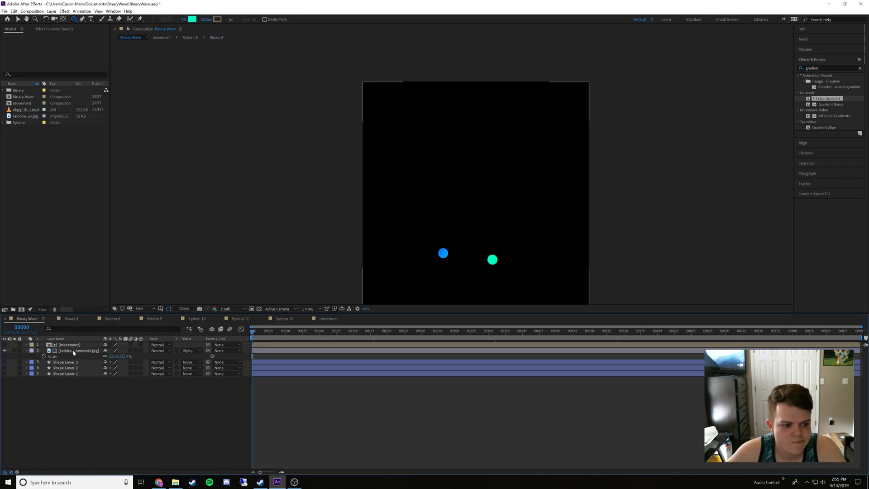
click(192, 19)
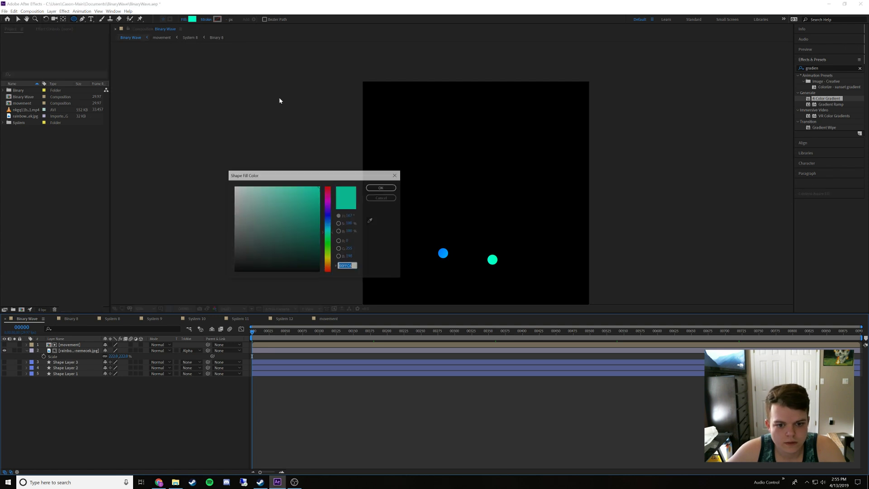
click(369, 220)
click(444, 253)
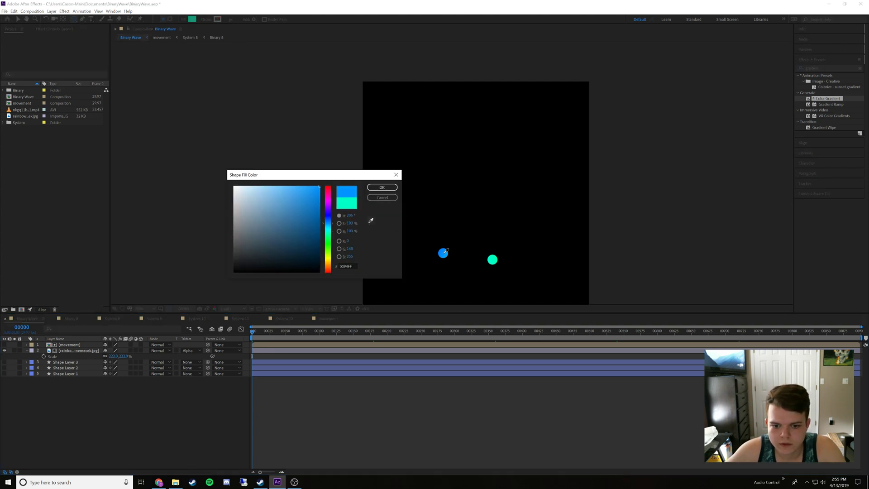
click(443, 253)
click(348, 266)
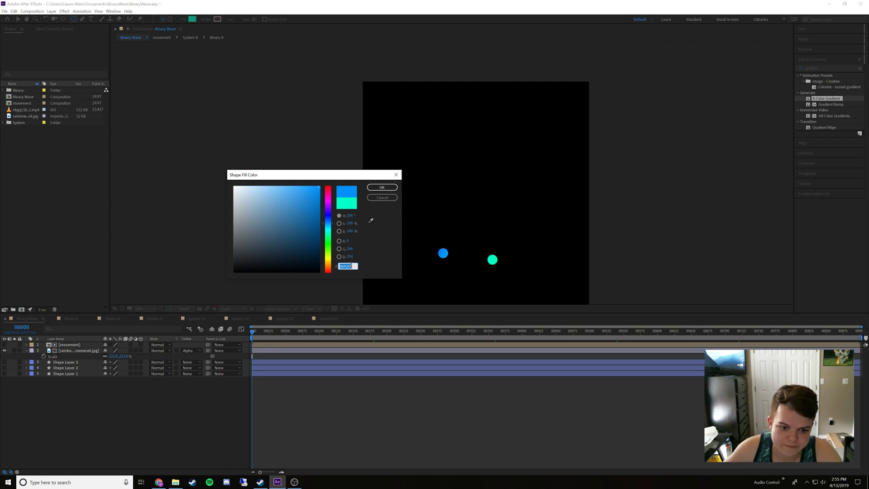
click(388, 198)
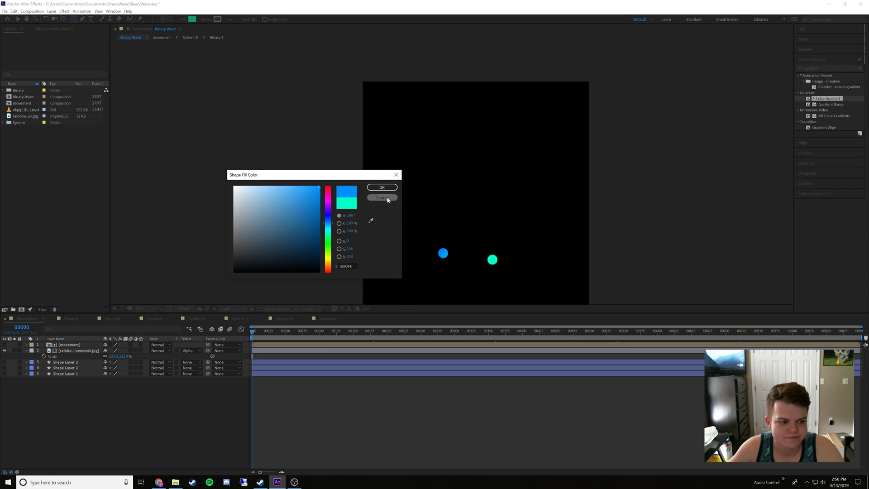
In Binary 8, set the fill of Shape Layer 2 to the copied azure blue
click(76, 322)
click(66, 351)
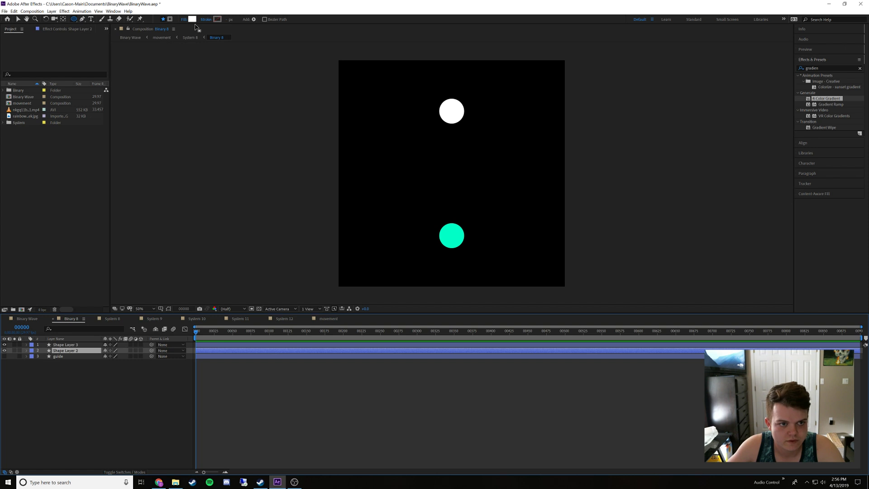
click(192, 19)
text(0092F5)
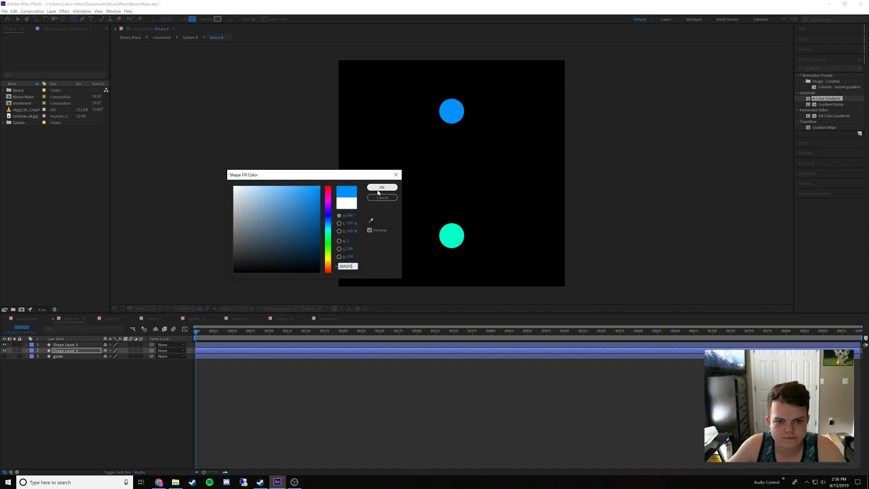
click(377, 190)
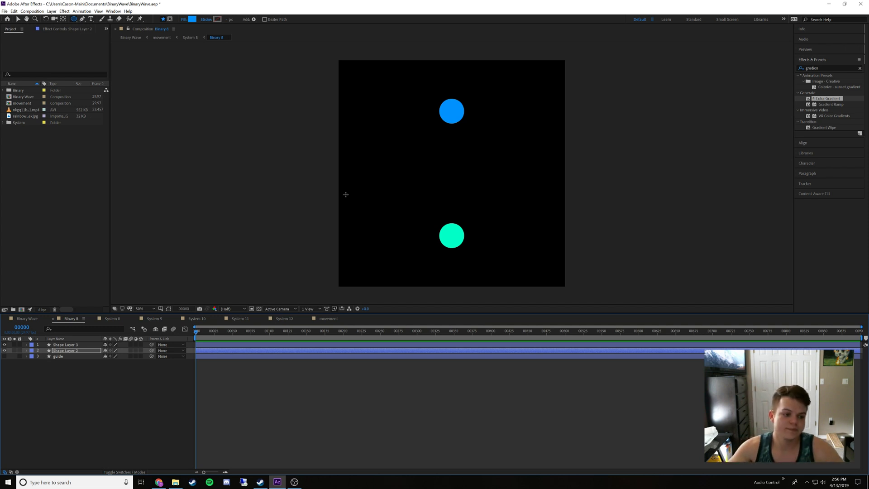
In the movement composition, show System 9 in place of System 8 and open the Binary 9 composition inside System 9
click(21, 320)
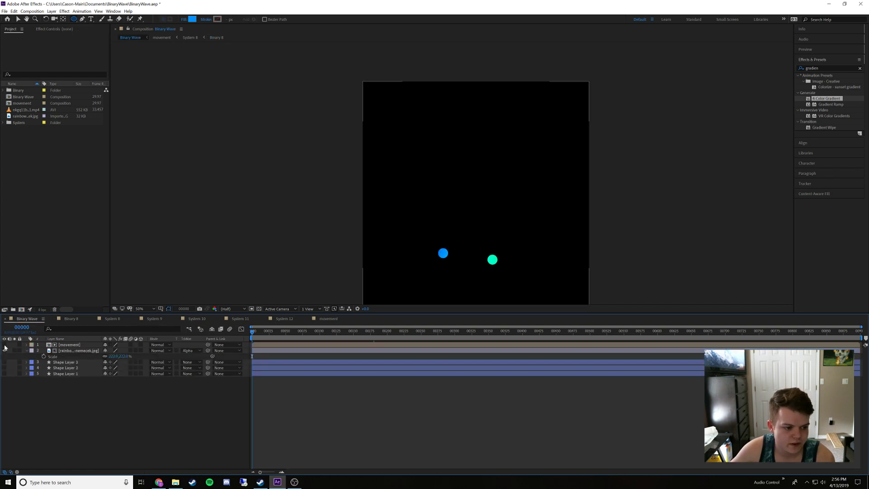
double_click(68, 346)
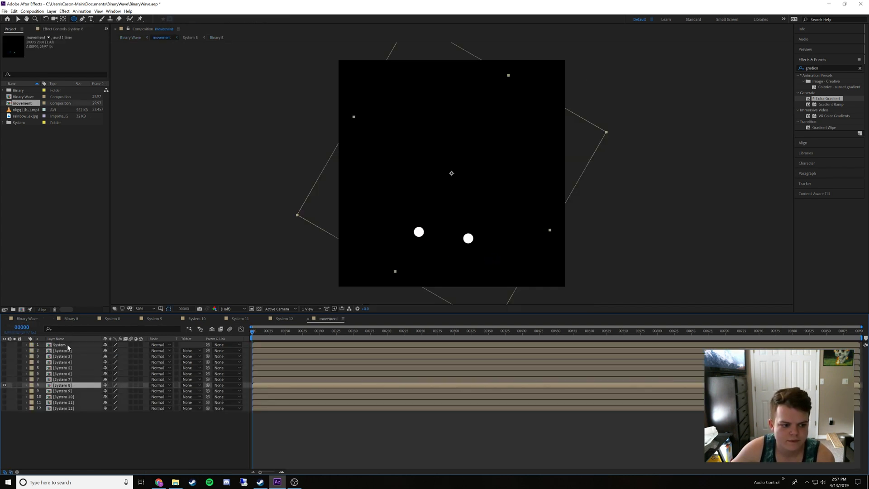
click(5, 385)
double_click(68, 391)
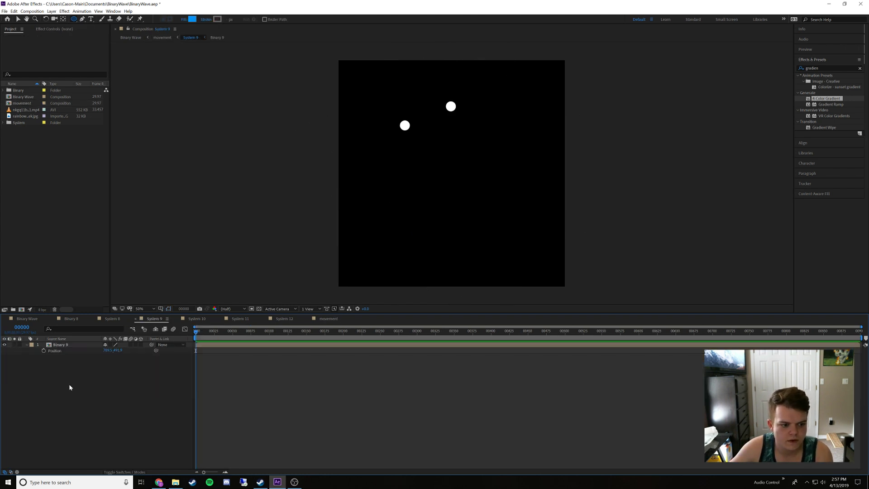
double_click(70, 346)
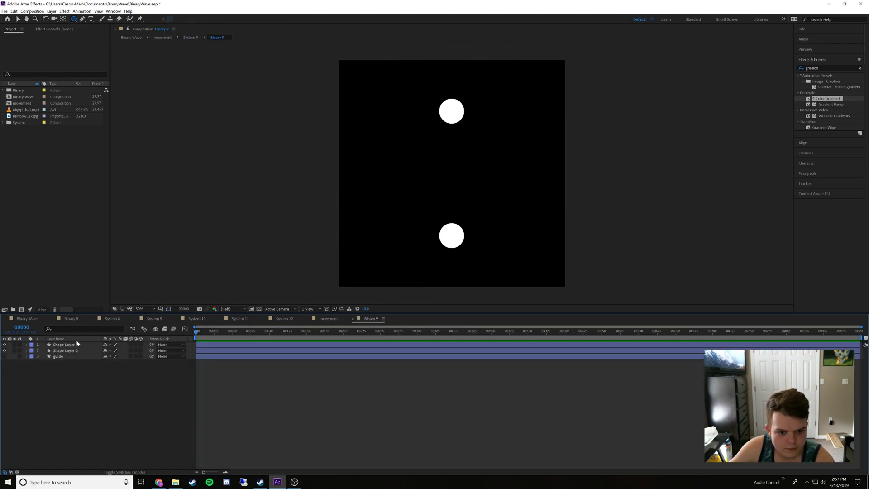
Close the Binary 8 and System 8 timelines and move the Binary 9 timeline next to Binary Wave
click(54, 319)
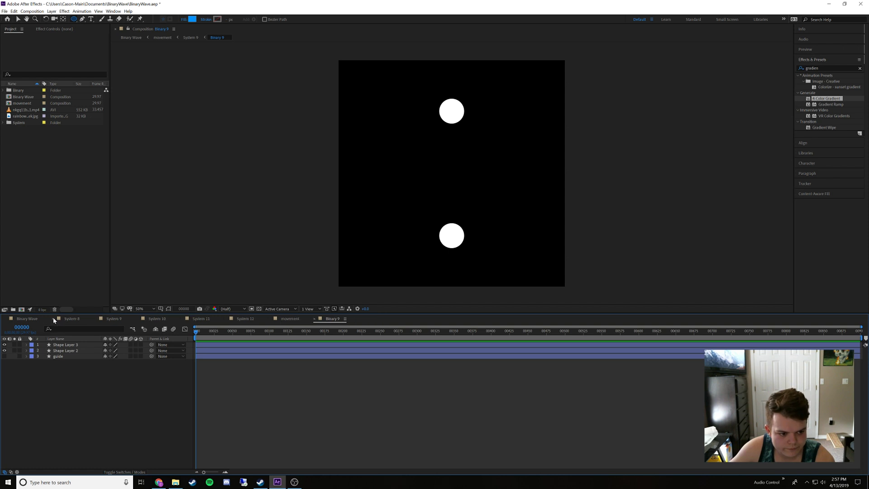
click(53, 319)
drag(290, 319, 73, 329)
Sample the cyan dot in Binary Wave with the fill eyedropper and copy its hex code
click(31, 321)
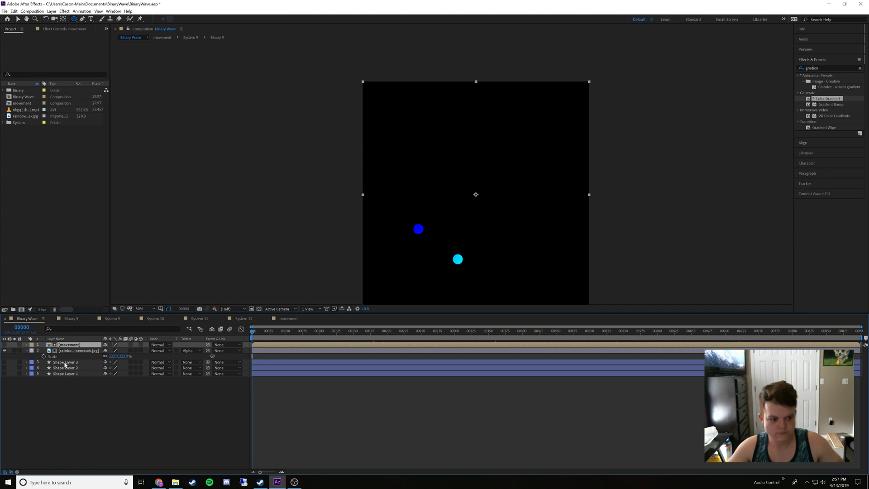
click(75, 452)
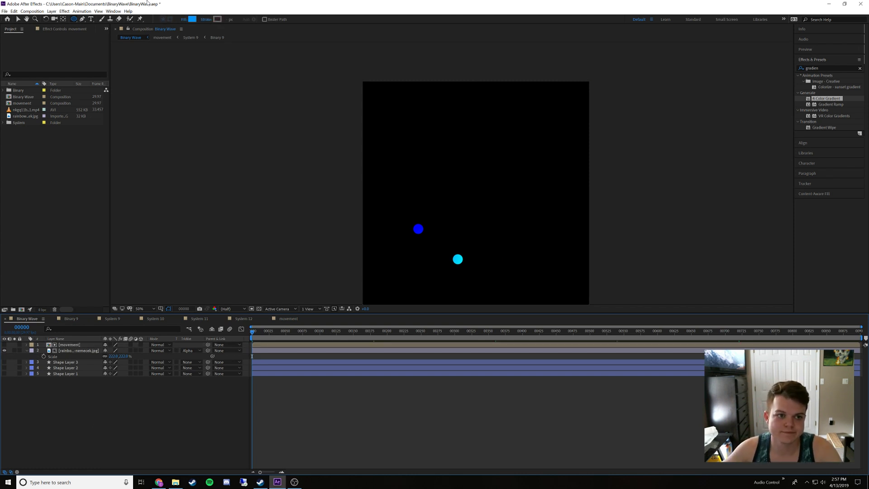
click(193, 19)
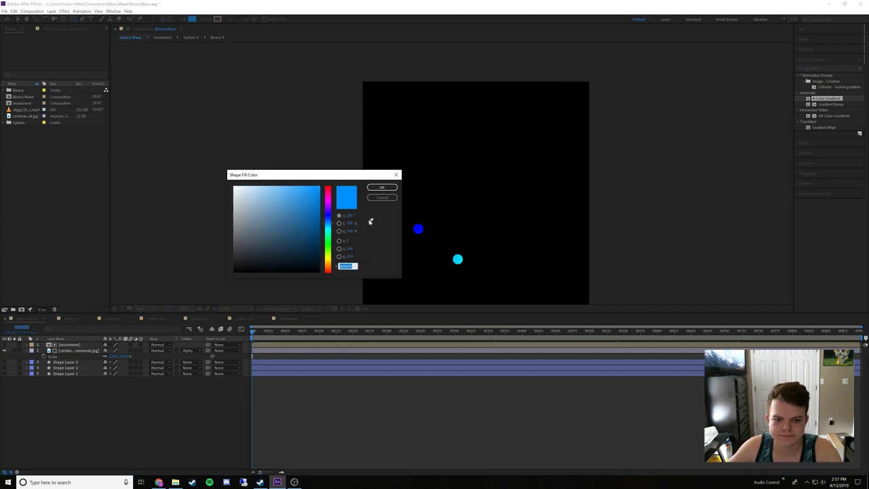
click(370, 221)
click(458, 258)
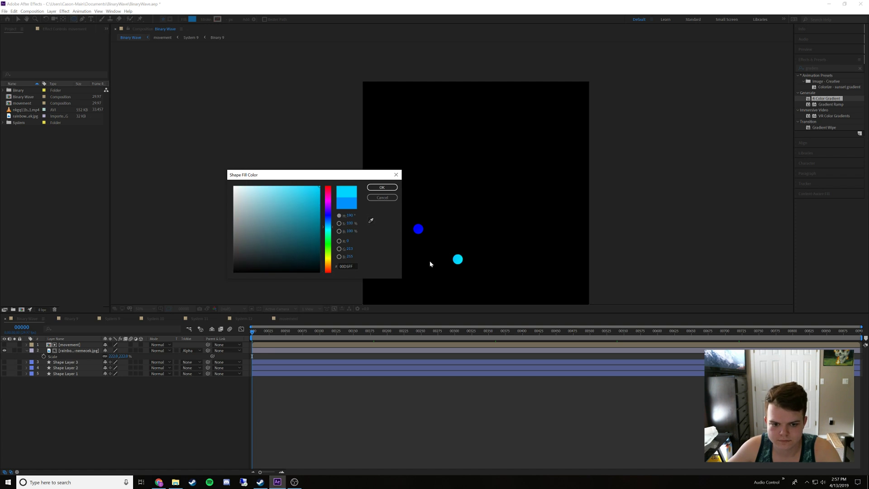
click(345, 266)
key(ctrl+c)
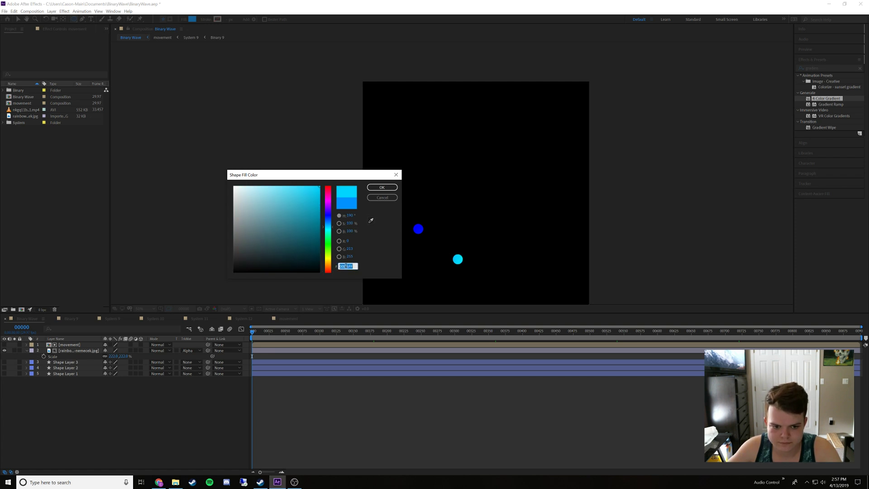
click(382, 199)
In Binary 9, set the fill of Shape Layer 3 to the copied cyan
click(77, 319)
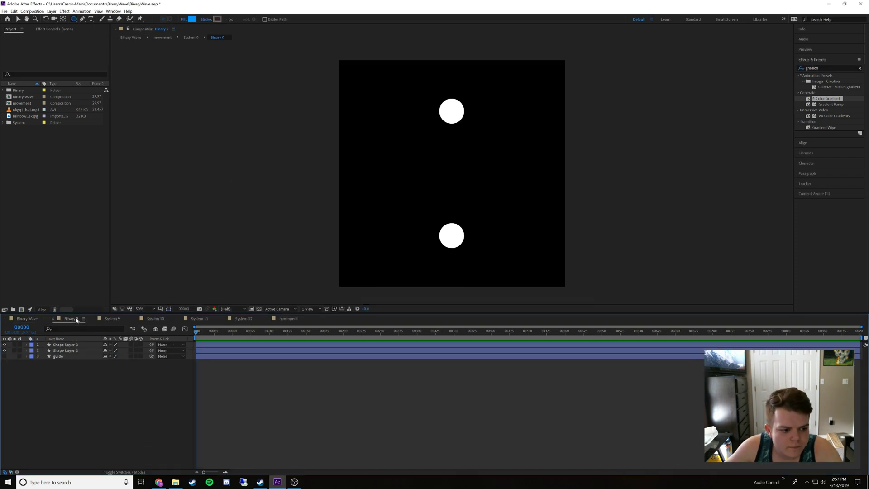
click(75, 346)
click(192, 20)
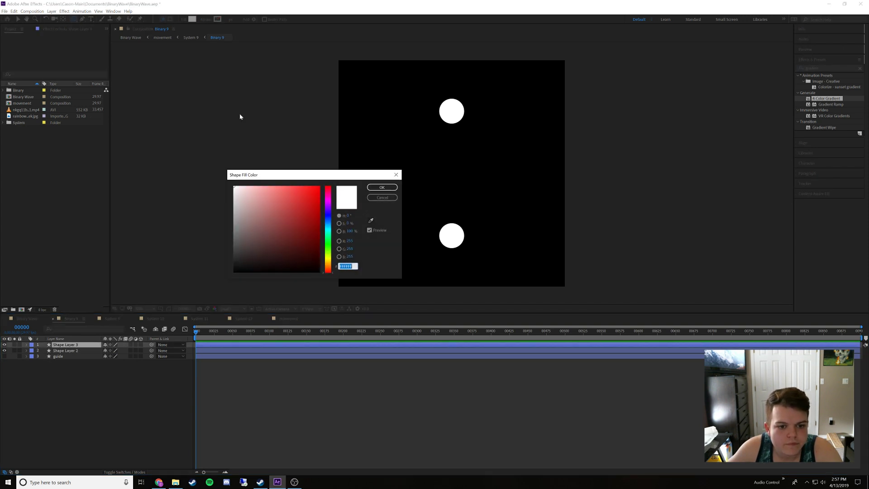
key(ctrl+v)
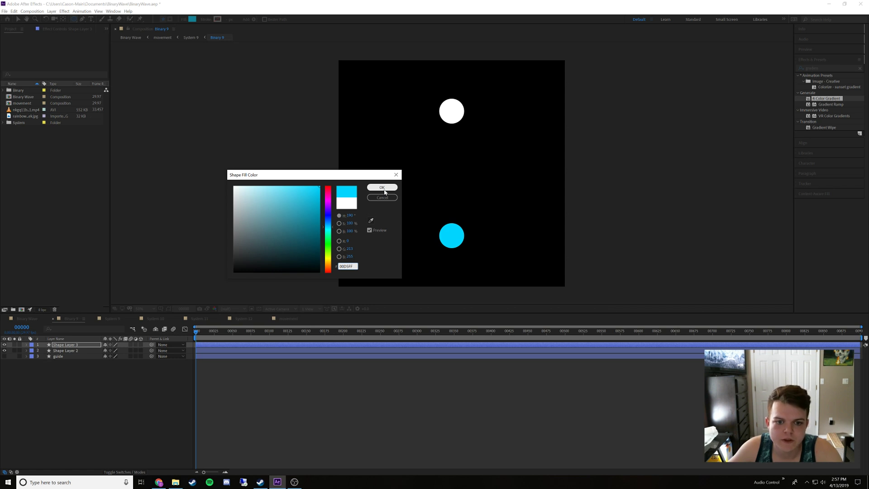
click(382, 187)
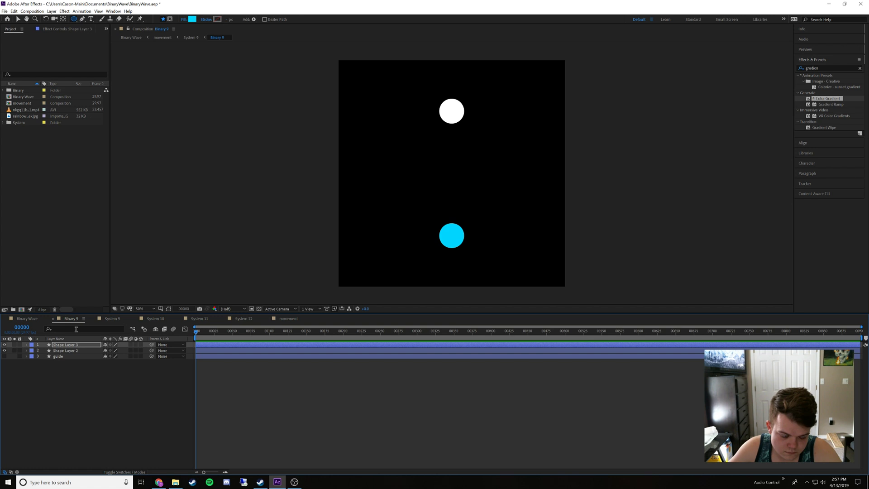
Sample the deep blue dot in Binary Wave with the fill eyedropper and copy its hex code
click(28, 319)
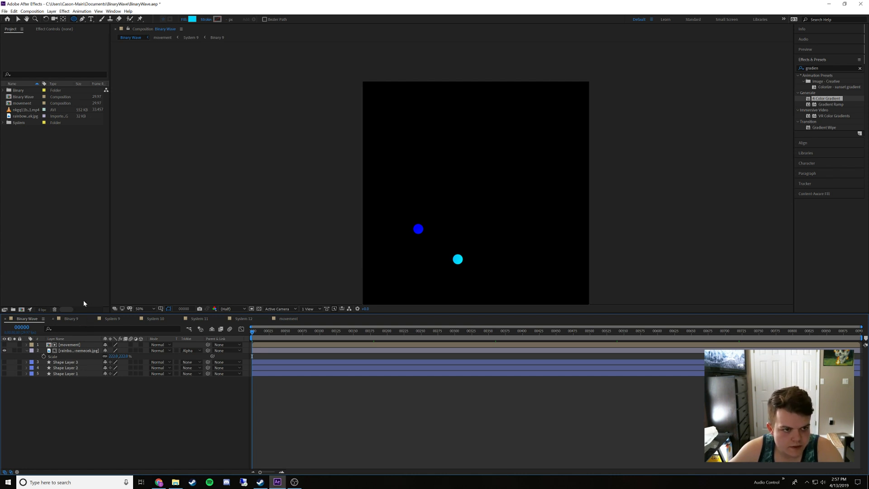
click(192, 19)
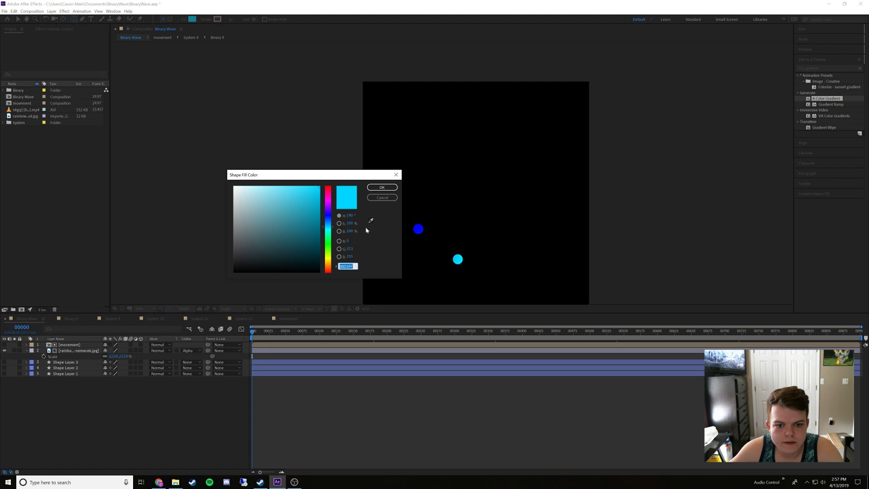
click(371, 221)
click(419, 230)
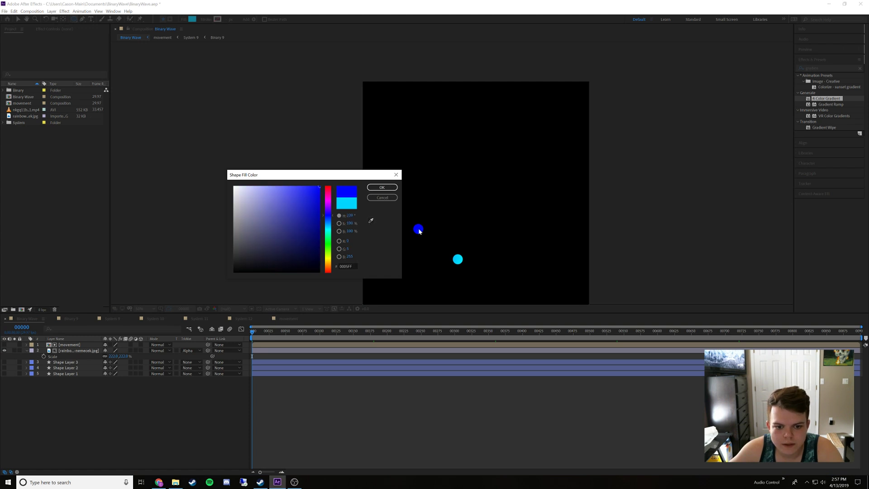
click(350, 266)
click(382, 197)
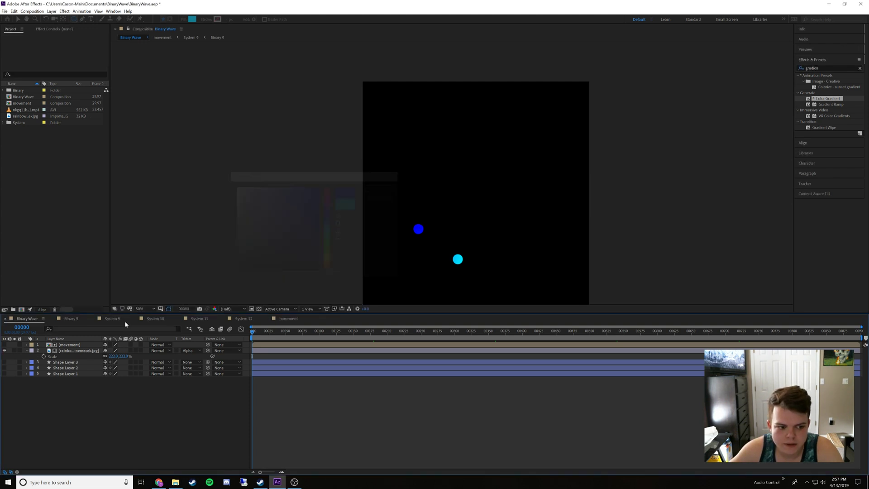
In Binary 9, set the fill of Shape Layer 2 to the copied deep blue
click(71, 319)
click(64, 351)
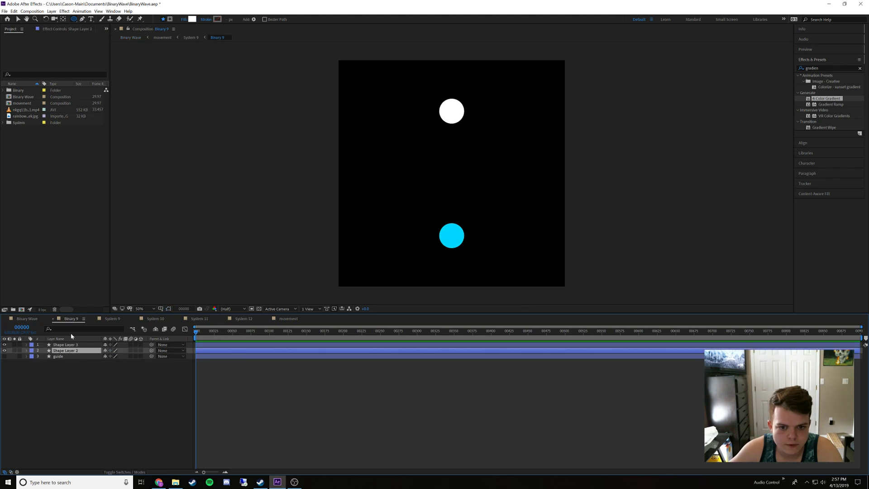
click(192, 19)
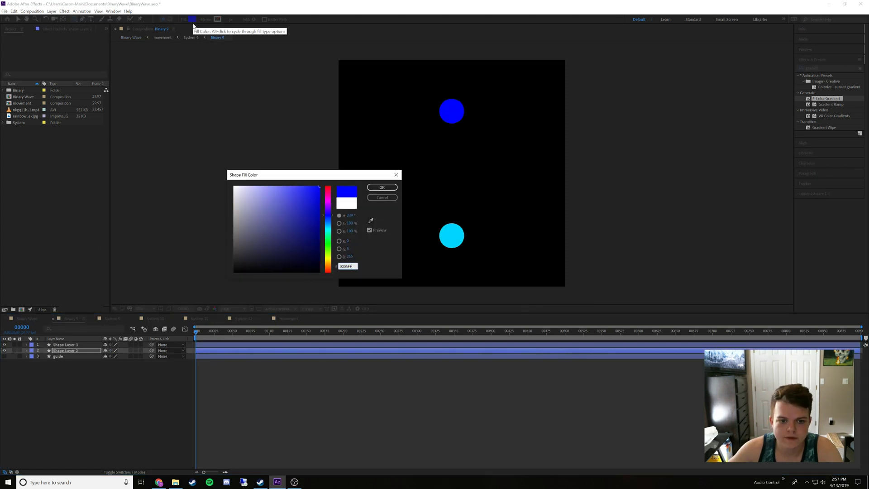
key(Return)
In the movement composition, show System 10 in place of System 9 and open the Binary 10 composition inside System 10
click(26, 319)
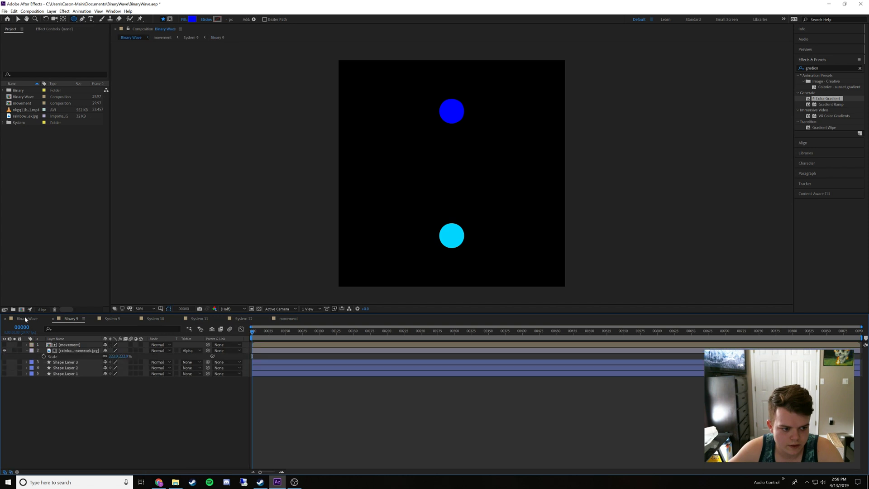
click(6, 345)
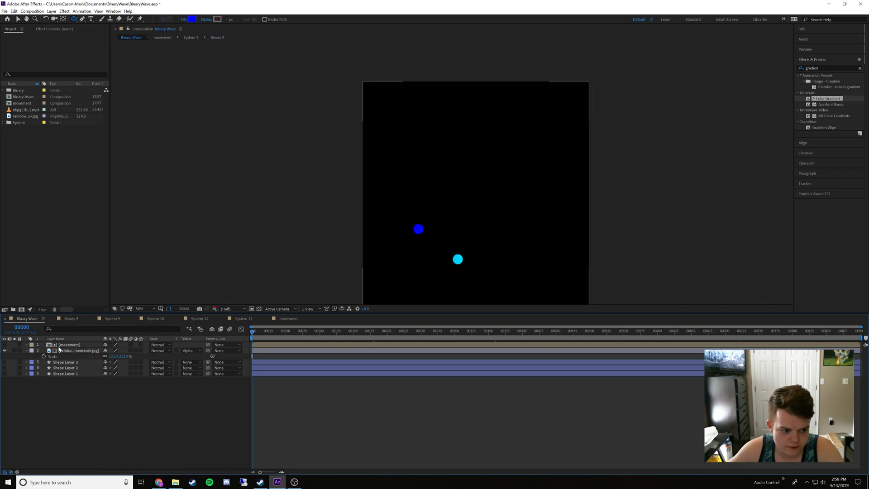
double_click(68, 345)
click(5, 396)
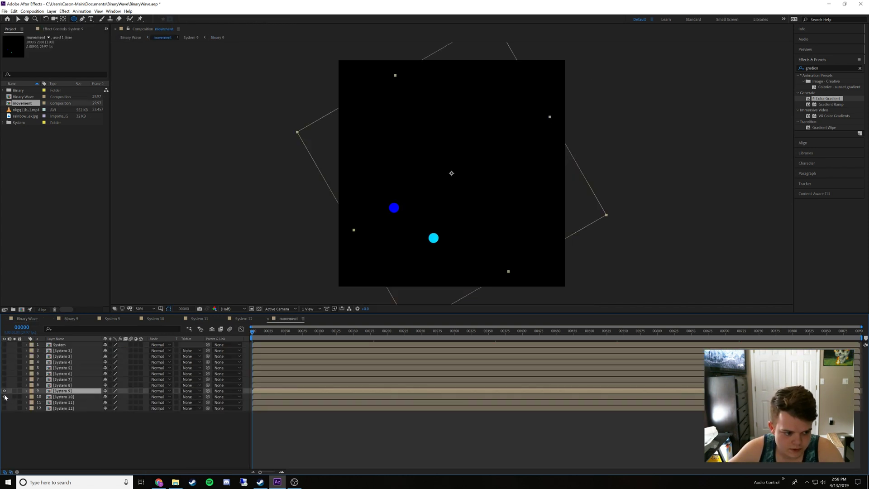
click(5, 391)
double_click(73, 397)
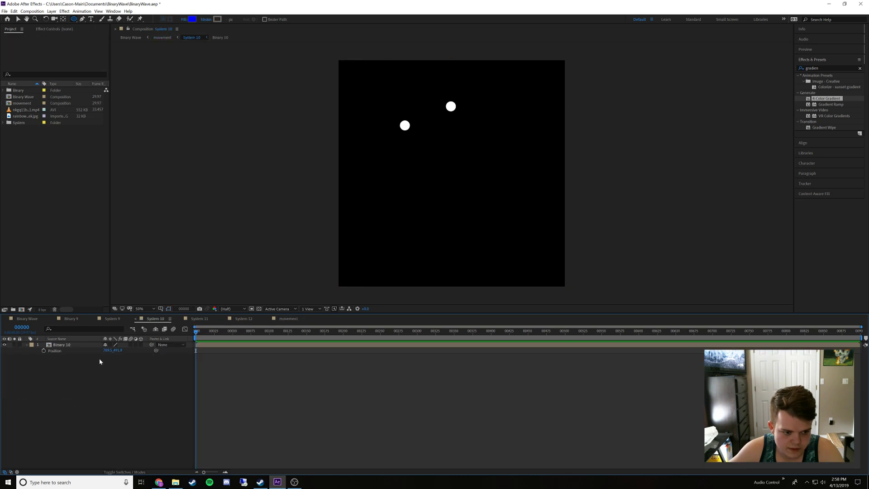
double_click(74, 345)
Move the Binary 10 timeline next to Binary Wave and close the Binary 9 and System 9 timelines
drag(332, 319, 87, 319)
click(95, 318)
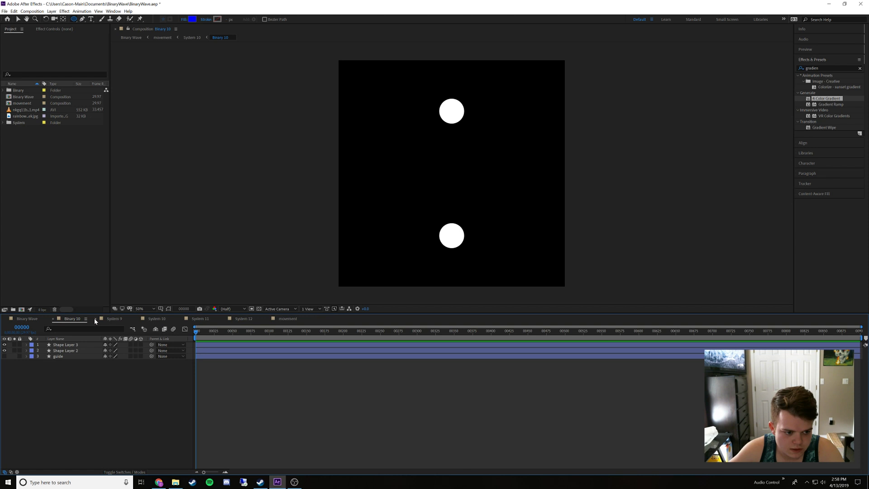
click(94, 318)
In Binary Wave, sample the lower blue dot with the fill eyedropper and copy its hex code without applying the colour
click(27, 319)
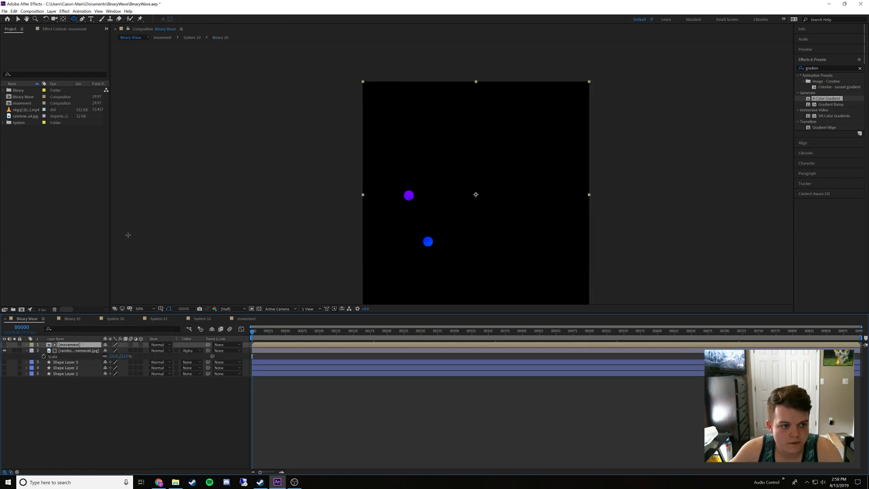
click(131, 394)
click(192, 20)
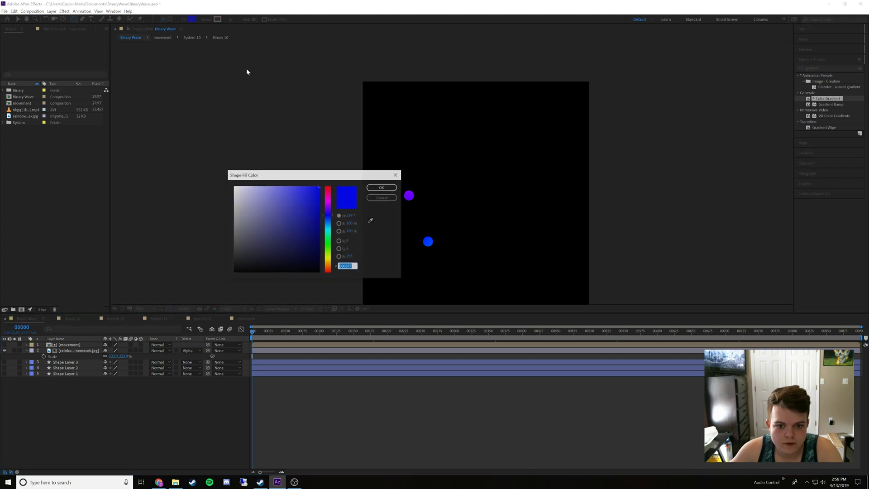
drag(338, 175, 309, 173)
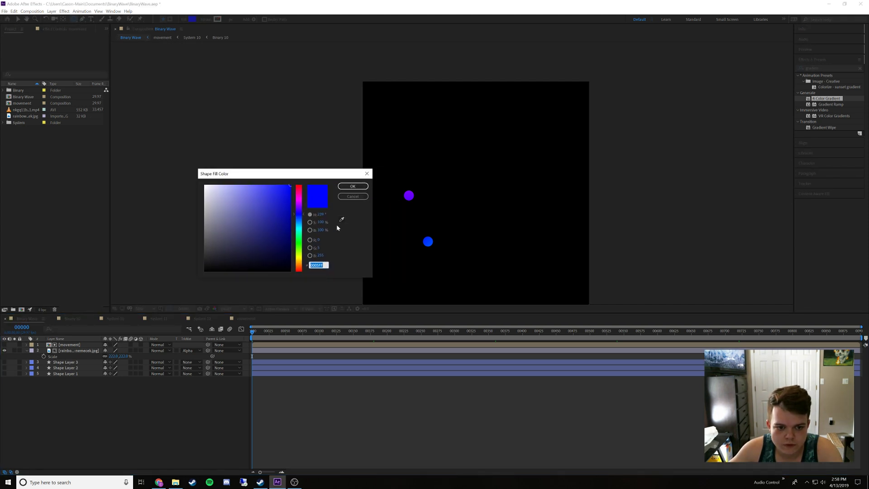
click(341, 220)
click(427, 241)
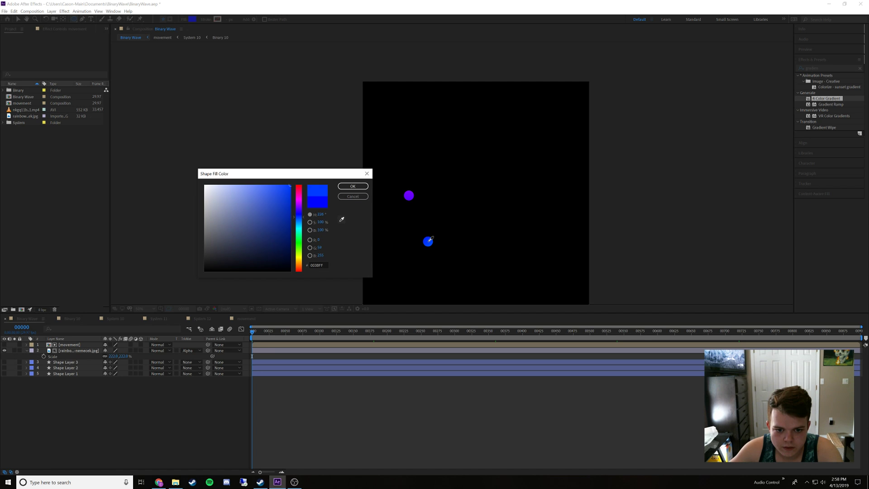
click(319, 265)
double_click(319, 265)
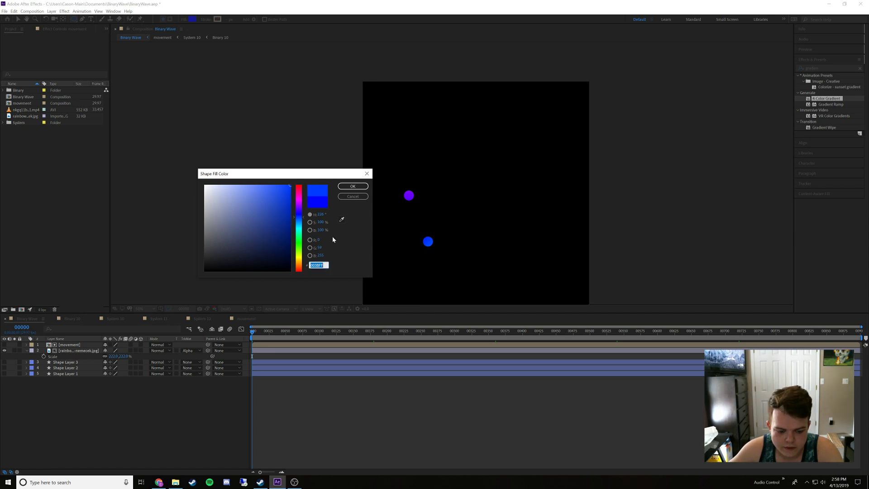
click(345, 198)
In Binary 10, set the fill of Shape Layer 3 to the copied blue
click(75, 319)
click(70, 345)
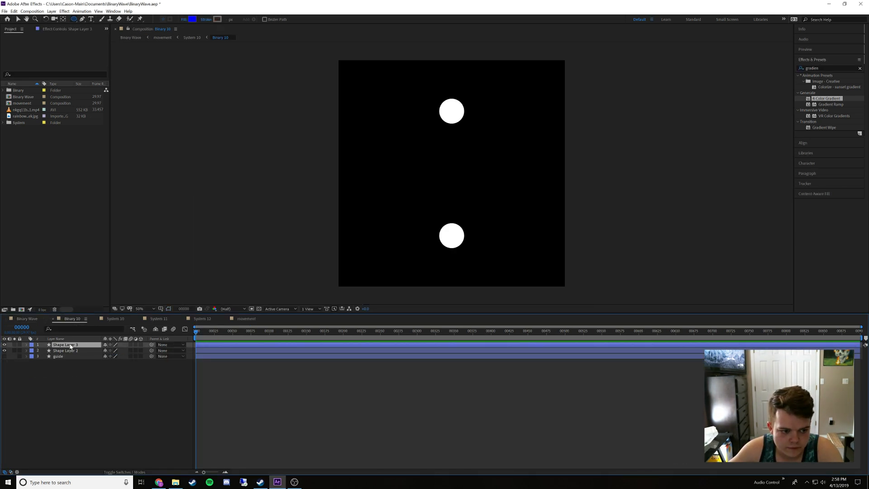
click(192, 19)
key(Return)
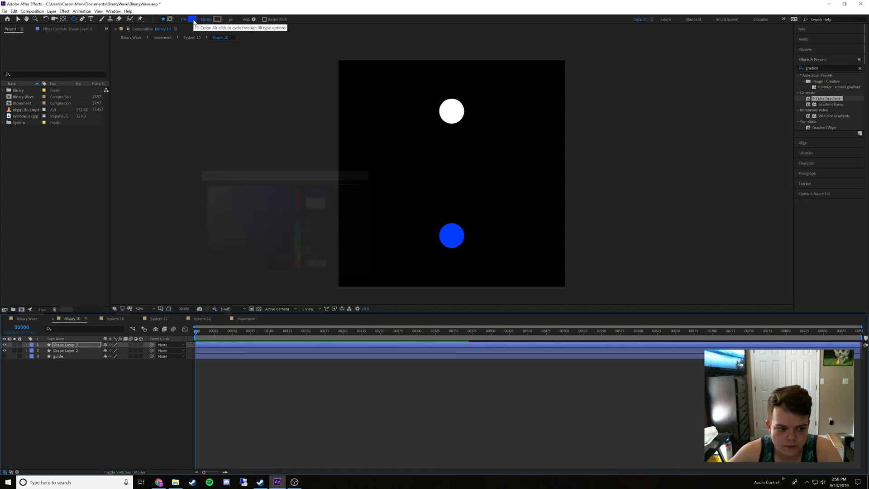
In Binary Wave, sample the upper purple dot with the fill eyedropper and copy its hex code 6900FE
click(27, 319)
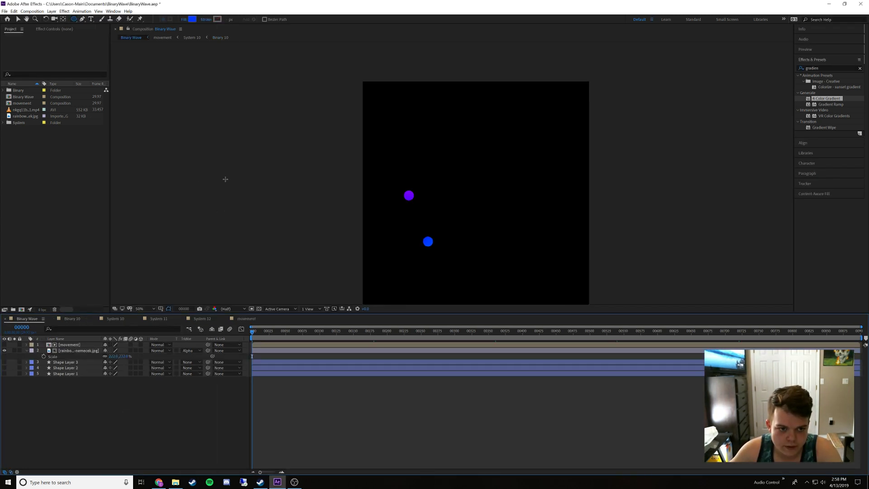
click(192, 19)
click(365, 203)
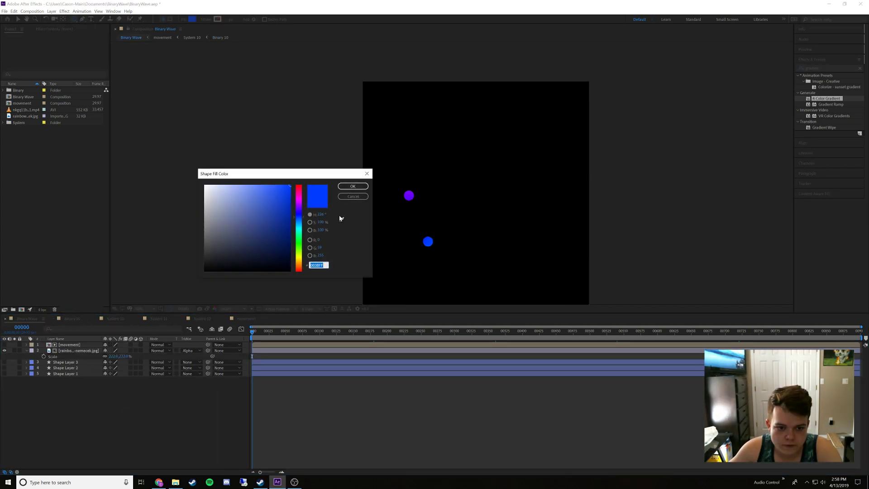
click(410, 195)
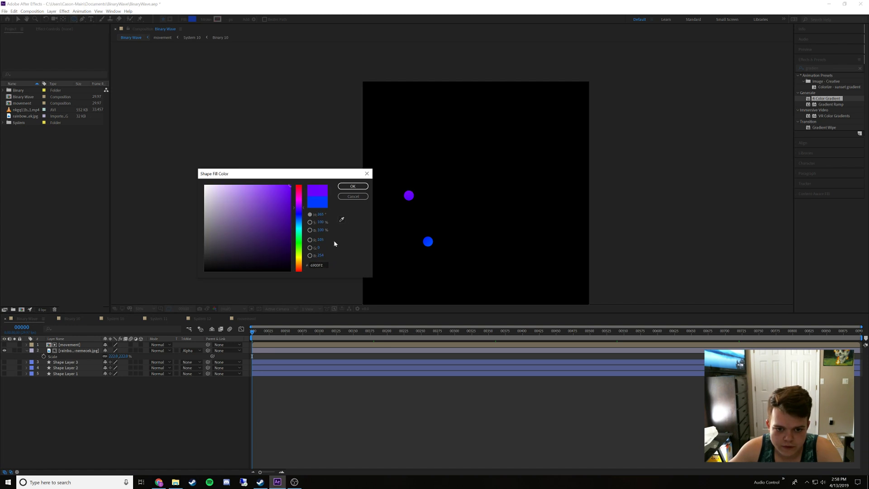
click(314, 265)
key(ctrl+c)
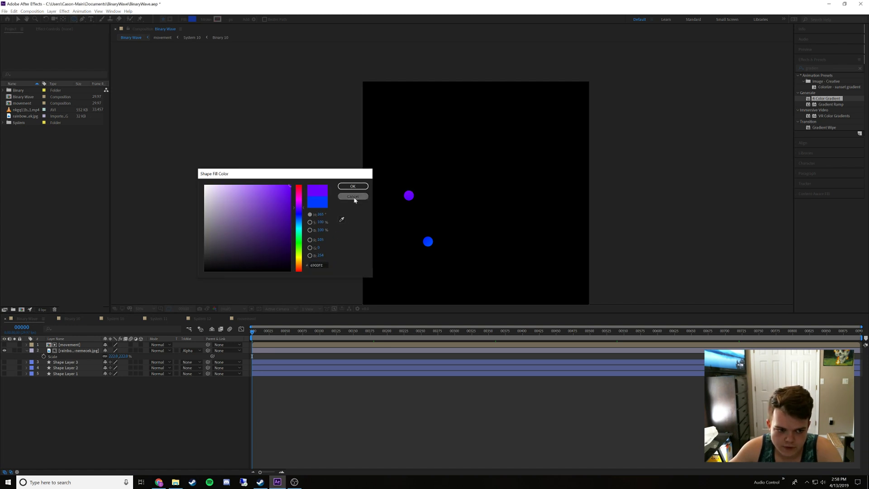
click(354, 196)
In Binary 10, set the fill of Shape Layer 2 to the copied purple, 6900FE
click(71, 319)
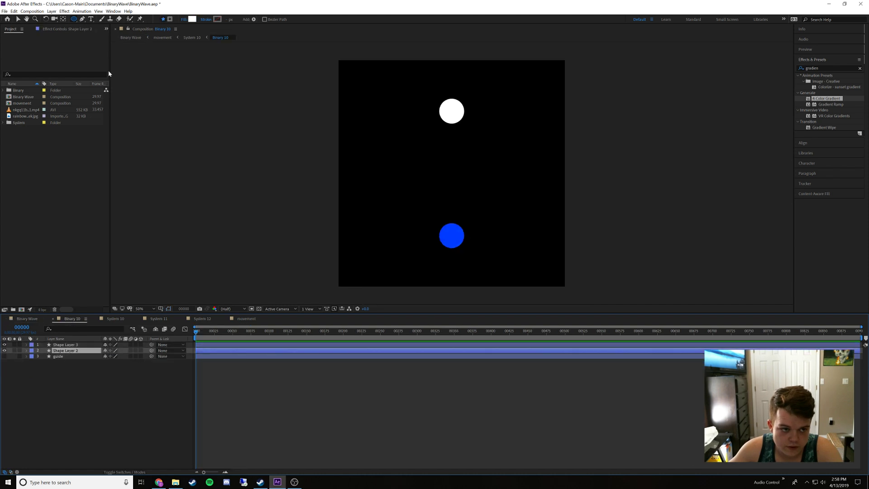
click(191, 20)
key(ctrl+v)
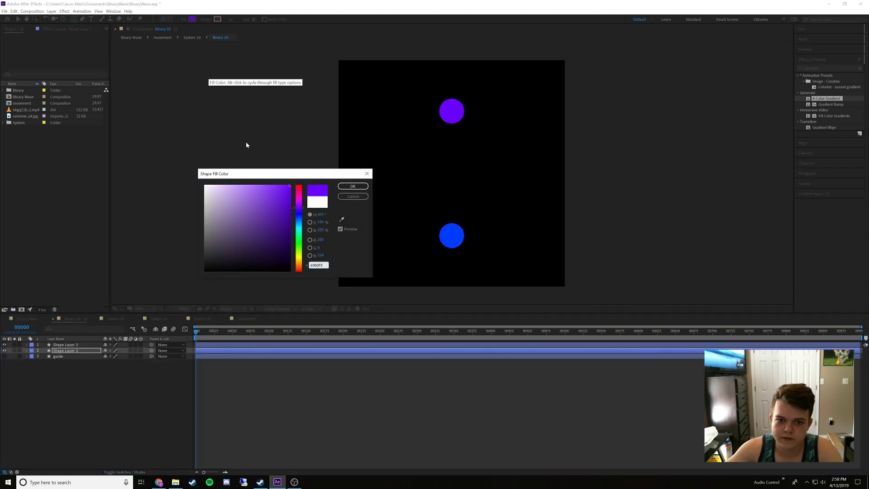
key(Return)
In the movement composition, show System 11 in place of System 10 and open the Binary 11 composition inside System 11
click(28, 319)
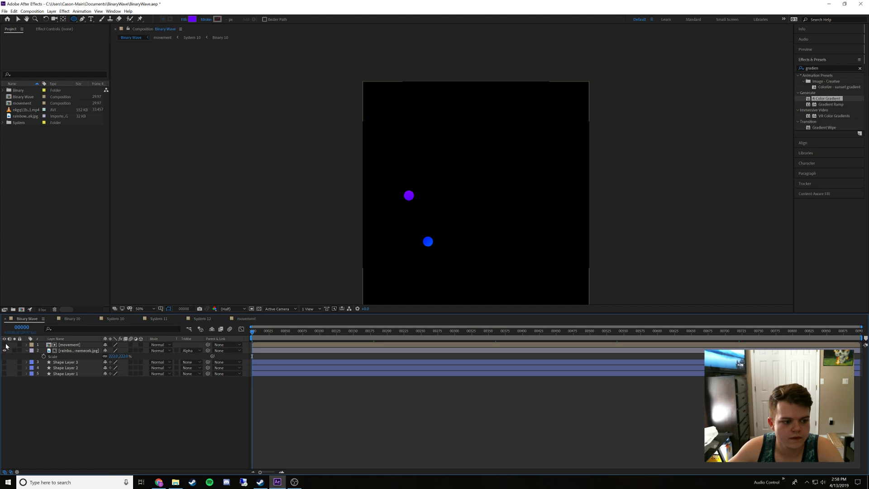
click(64, 346)
double_click(64, 345)
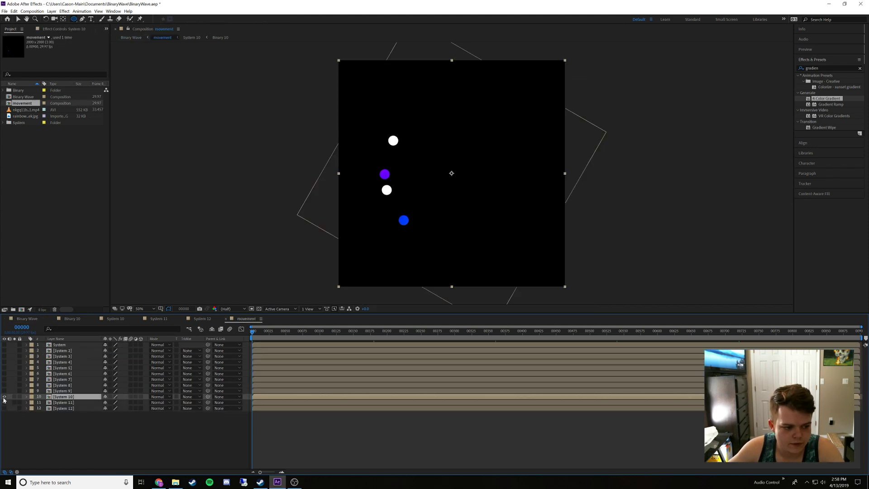
double_click(63, 402)
double_click(66, 345)
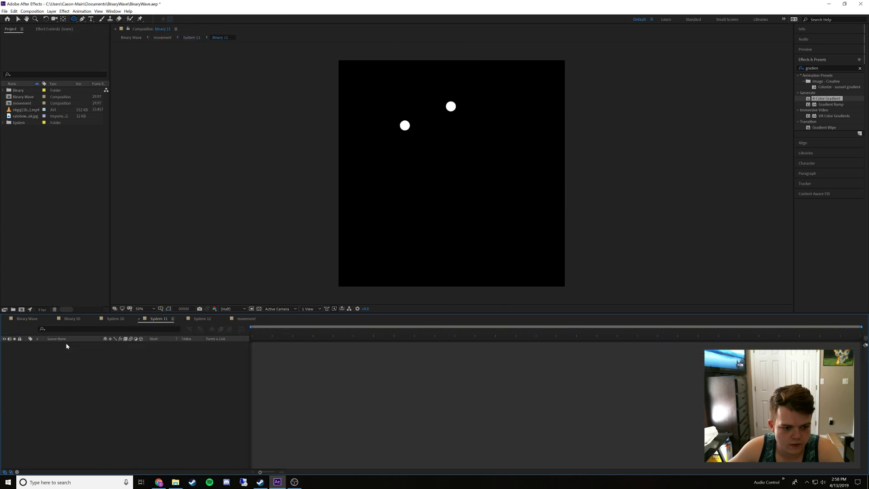
Close the Binary 10 and System 10 timelines and move the Binary 11 timeline next to Binary Wave
click(54, 319)
click(54, 319)
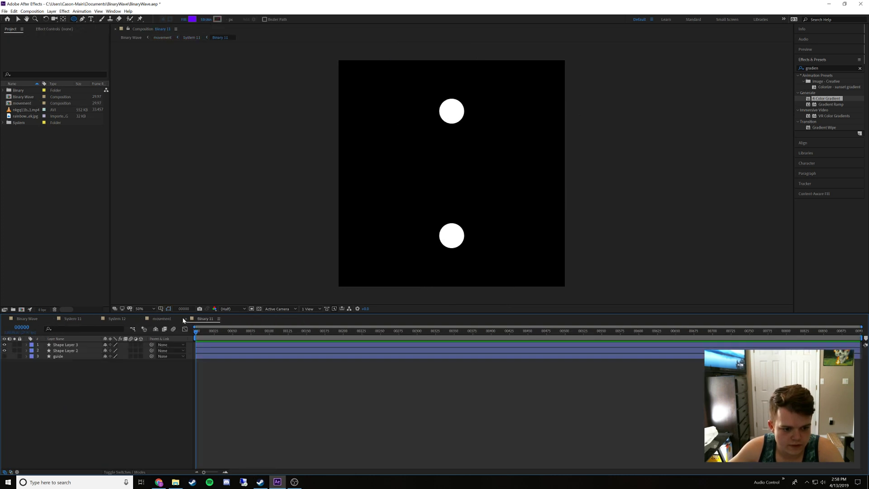
drag(206, 320, 68, 319)
In Binary Wave, sample the lower blue-violet dot with the fill eyedropper and copy its hex code
click(28, 319)
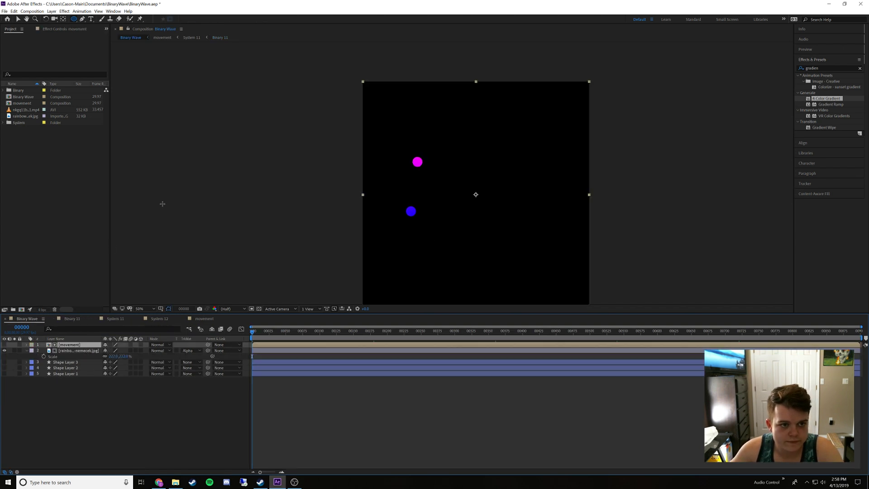
click(73, 408)
click(192, 19)
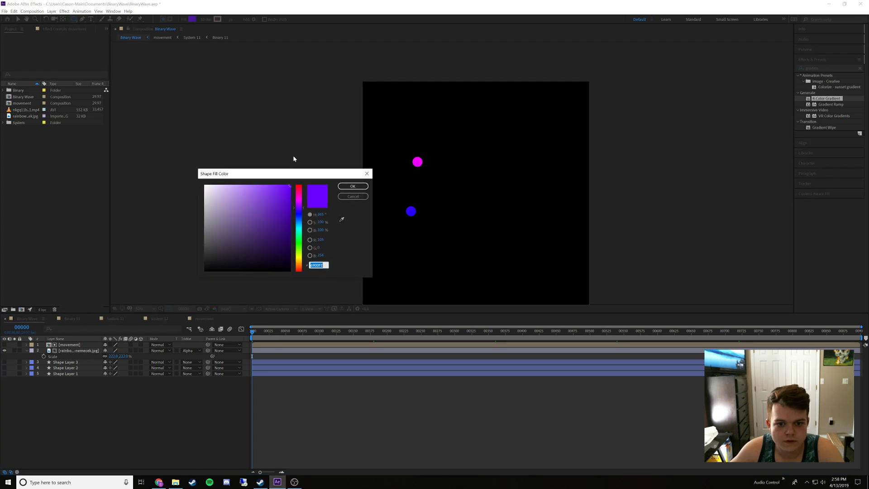
click(342, 219)
click(409, 216)
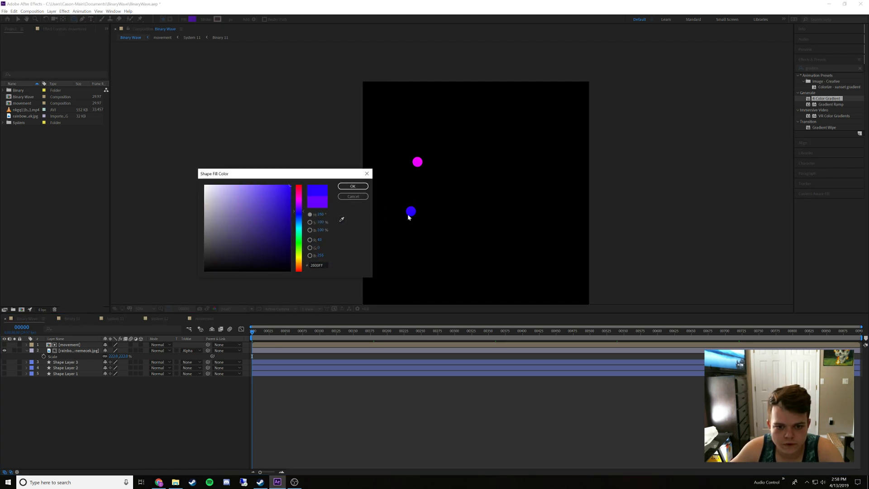
click(315, 265)
key(ctrl+c)
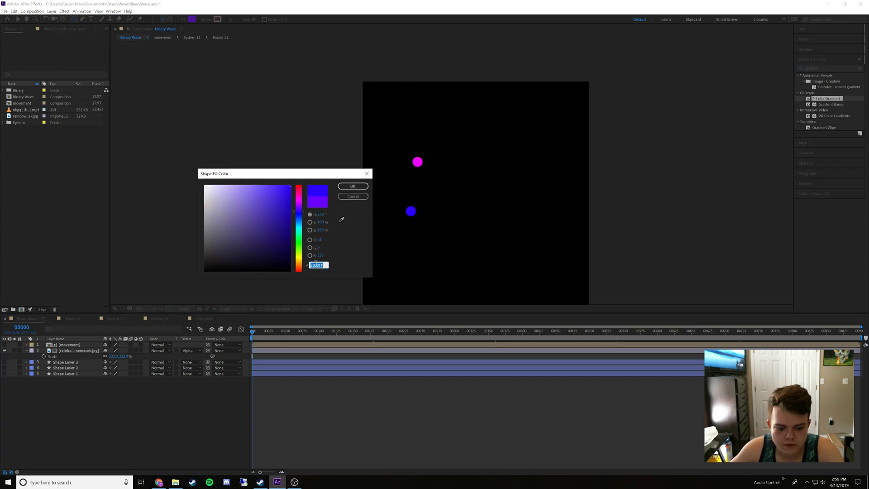
click(352, 197)
In Binary 11, set the fill of Shape Layer 3 to the copied blue-violet
click(72, 319)
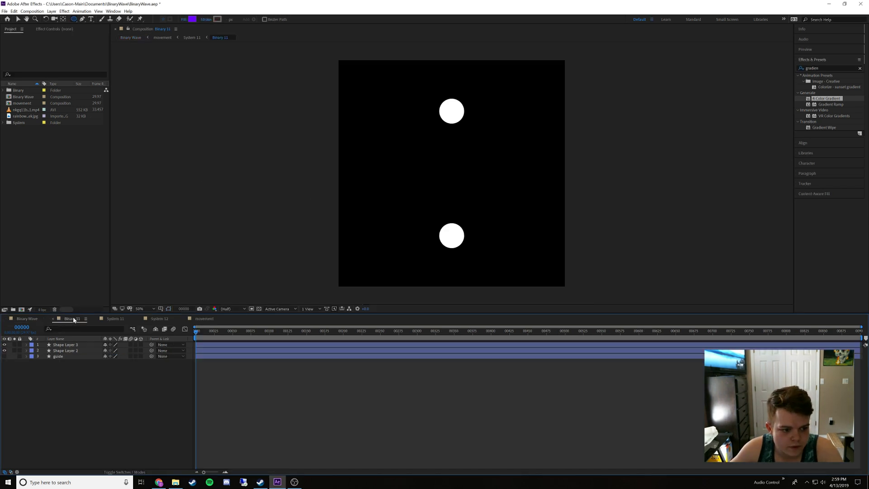
click(65, 344)
click(193, 19)
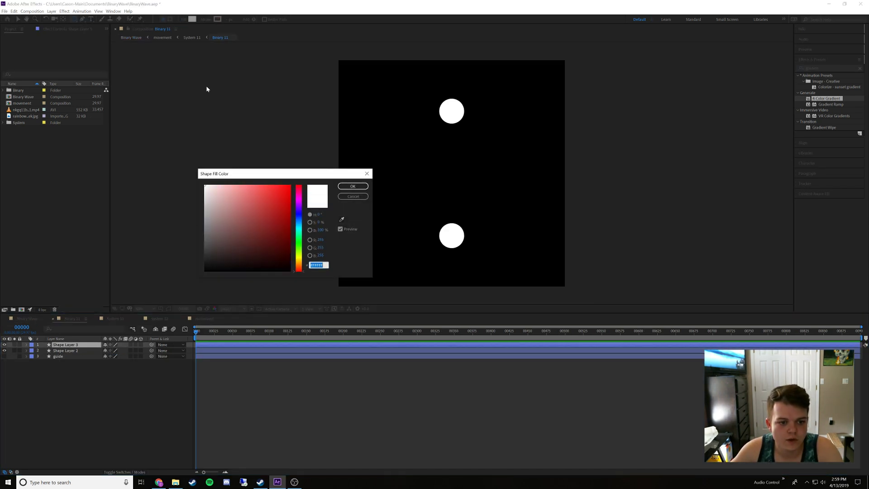
key(ctrl+v)
click(353, 186)
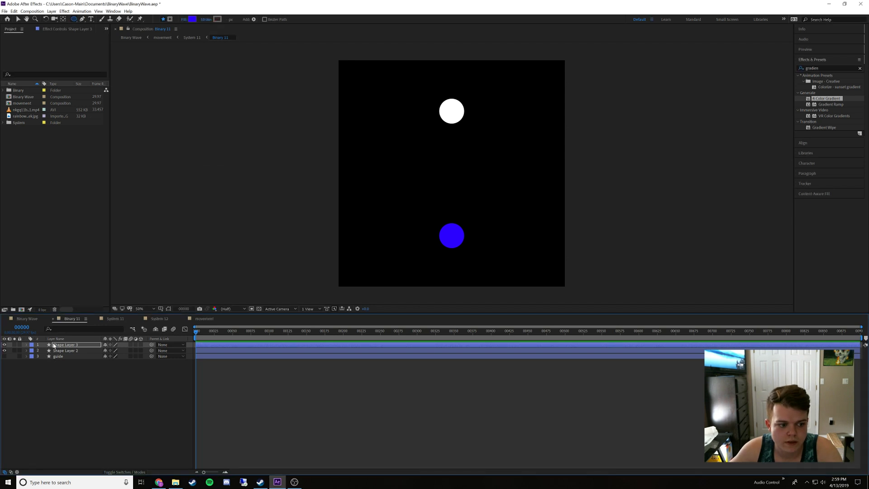
In Binary Wave, sample the upper magenta dot with the fill eyedropper and copy its hex code EC00FF
click(28, 319)
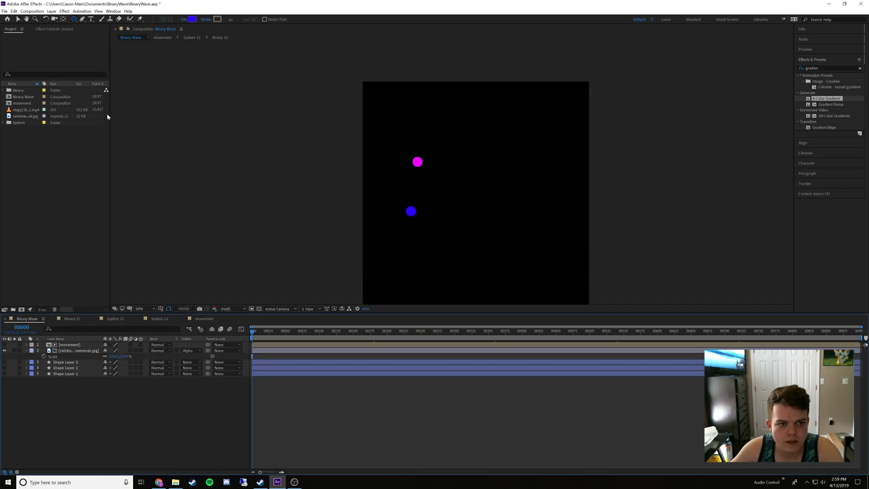
click(193, 19)
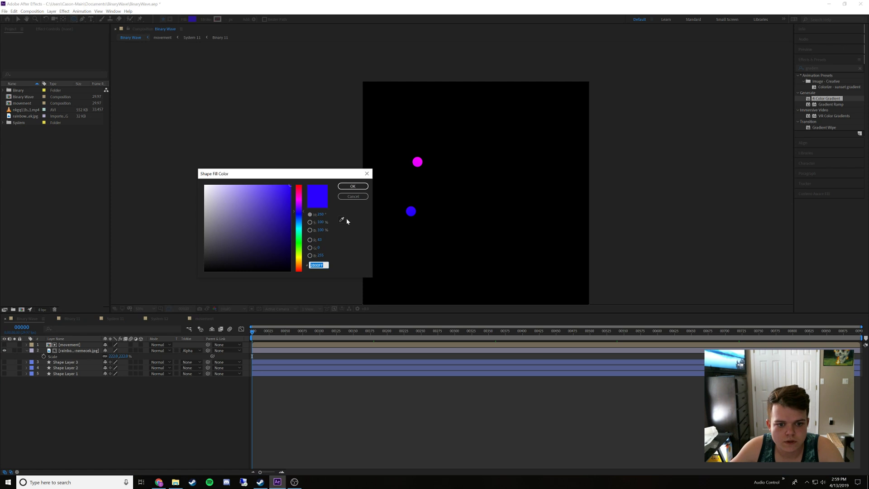
click(342, 220)
click(417, 162)
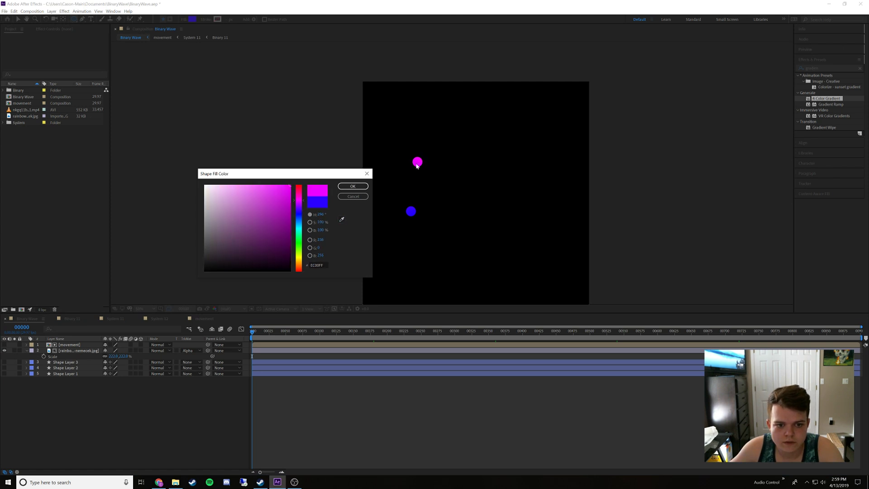
click(311, 265)
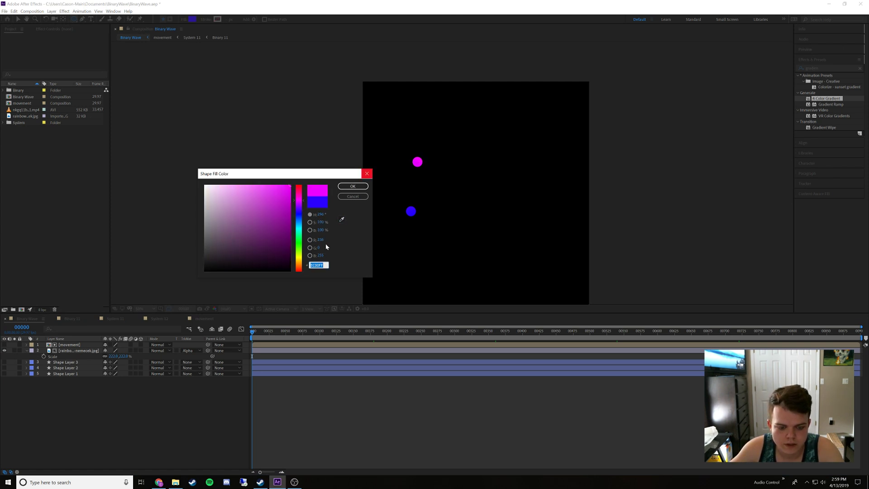
click(351, 196)
In Binary 11, set the fill of Shape Layer 2 to the copied magenta, EC00FF
click(72, 318)
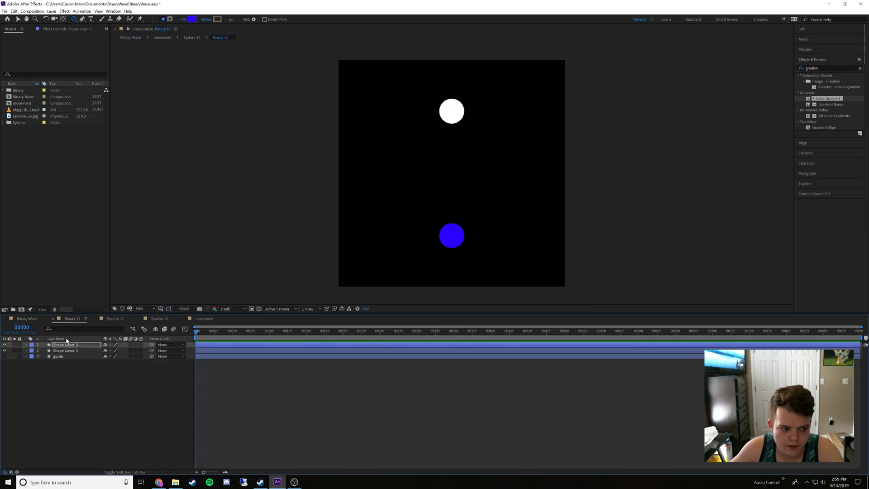
click(68, 350)
click(191, 19)
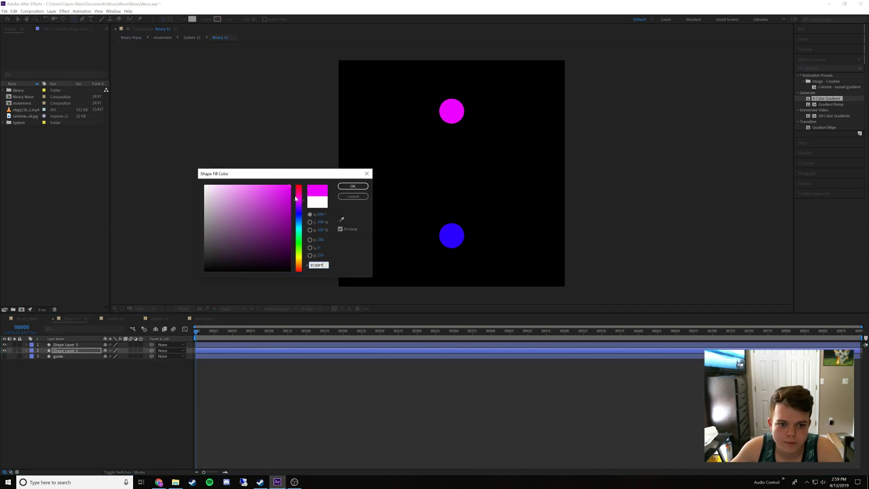
click(355, 186)
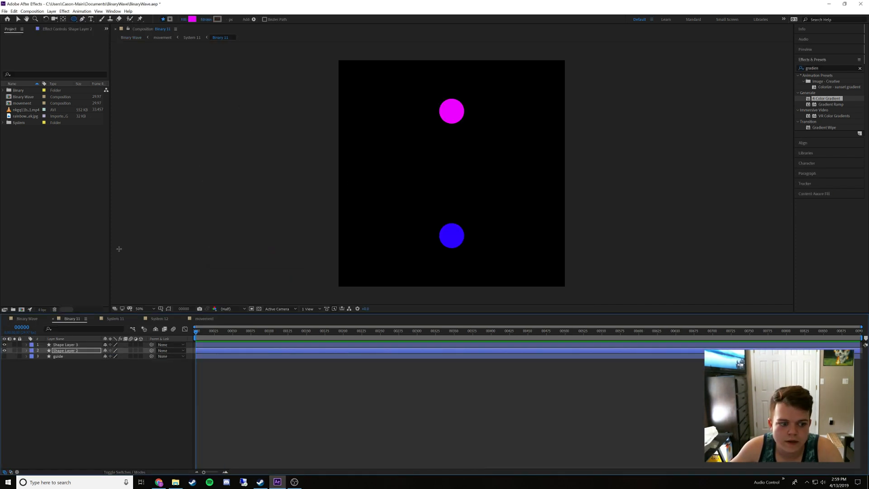
In the movement composition, show System 12 in place of System 11 and open the Binary 12 composition inside System 12
click(28, 318)
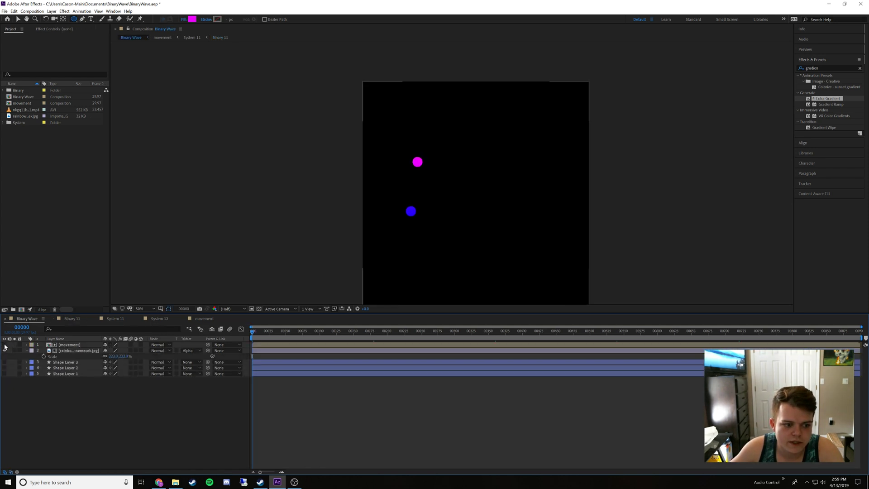
double_click(64, 344)
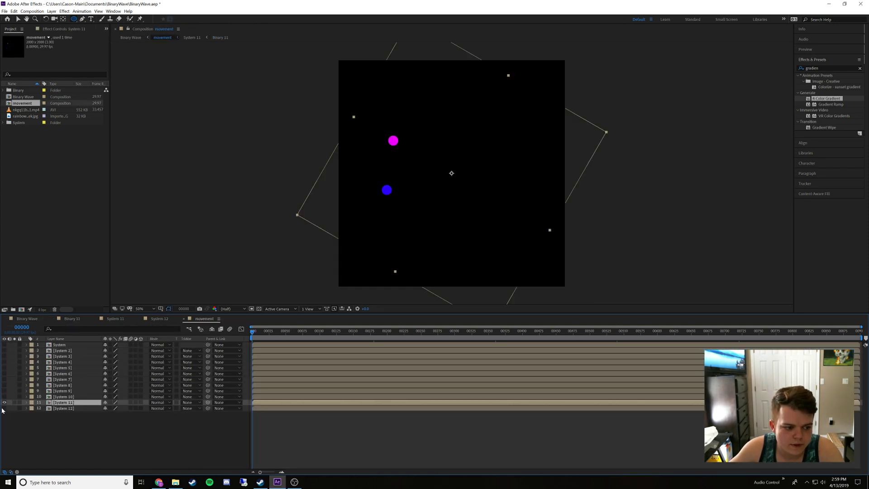
click(5, 408)
click(4, 402)
double_click(58, 408)
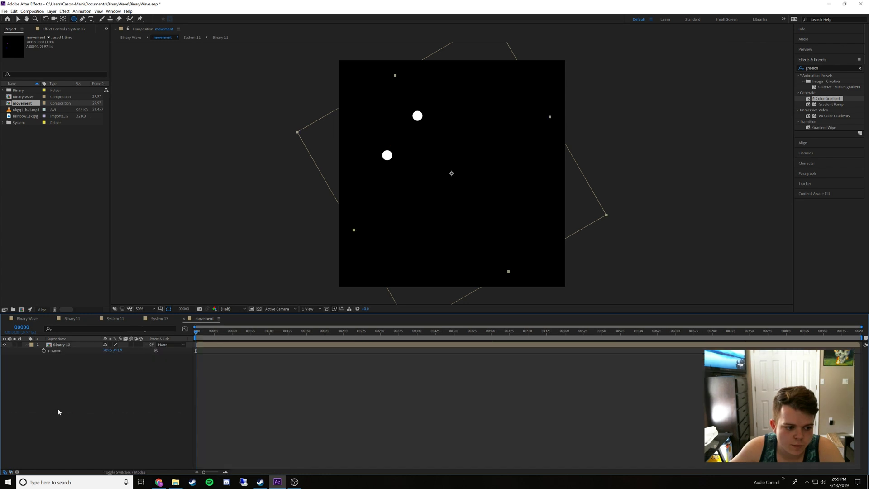
double_click(72, 346)
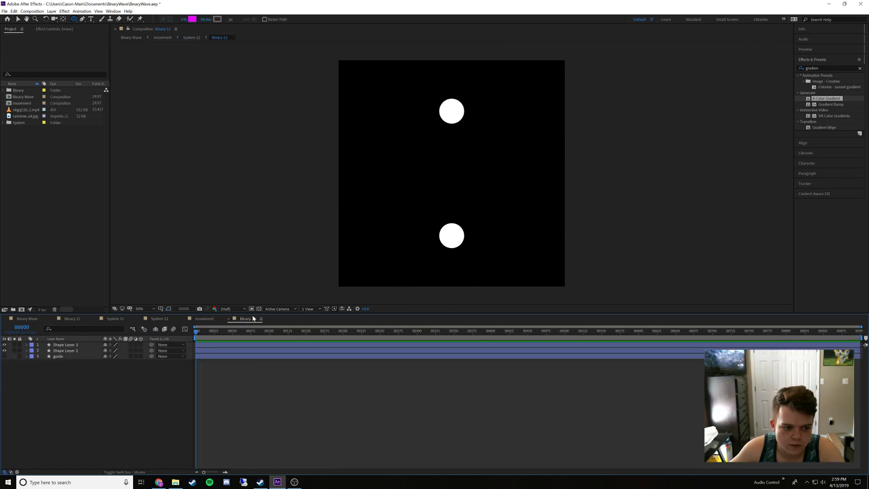
Place the Binary 12 timeline beside Binary Wave, then sample the violet dot in Binary Wave with the fill eyedropper and copy its hex code B700FF
drag(253, 319, 77, 321)
click(31, 318)
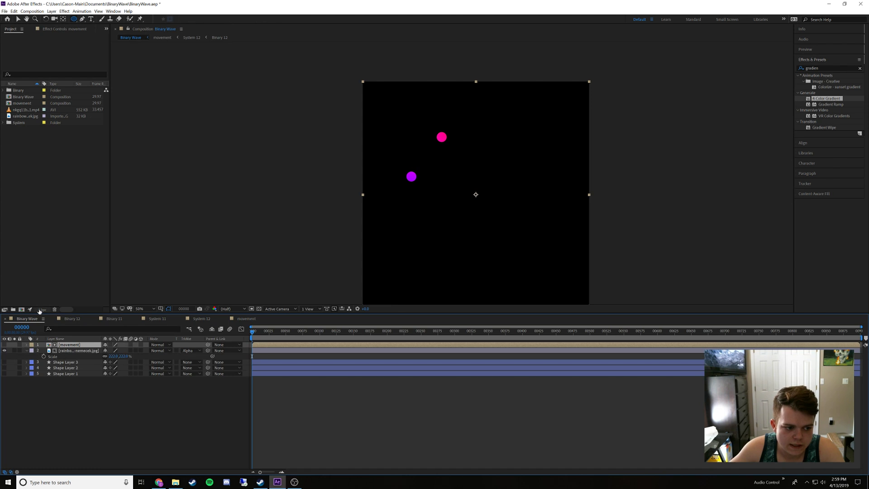
click(168, 422)
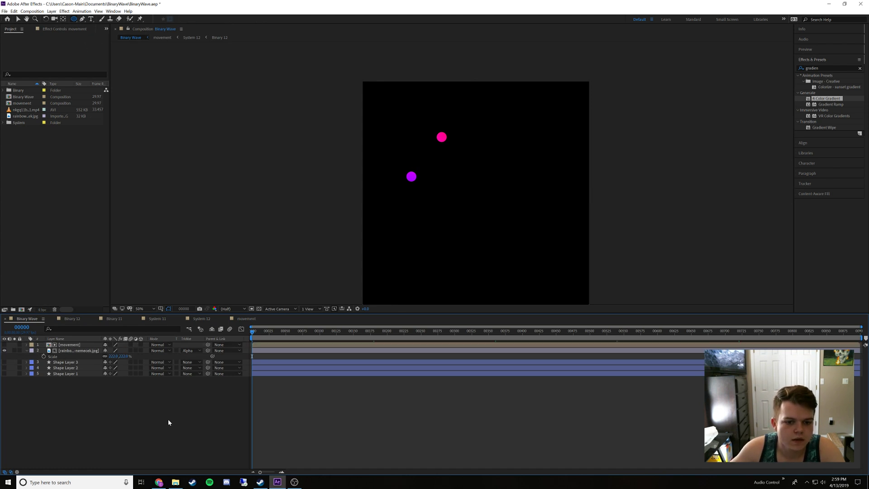
click(192, 19)
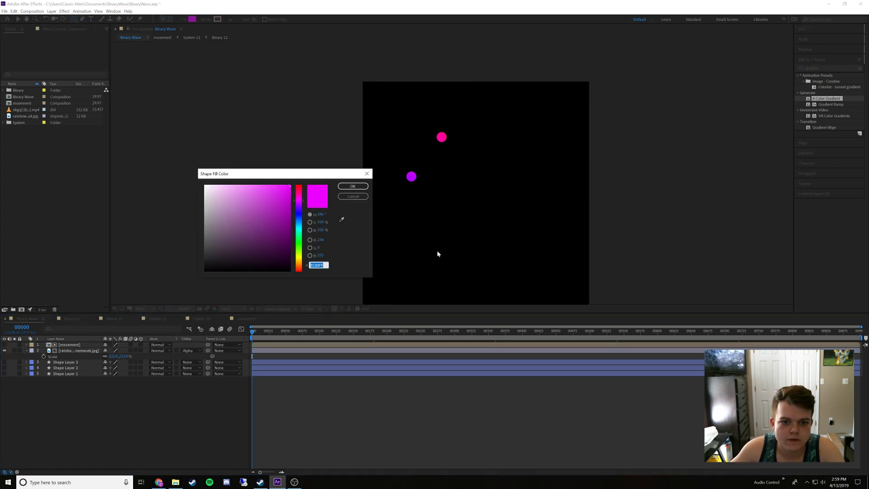
click(341, 221)
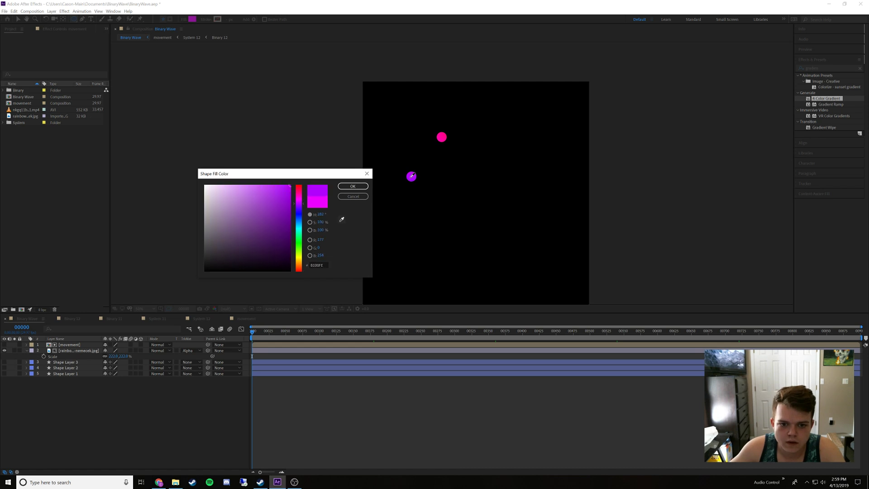
click(412, 176)
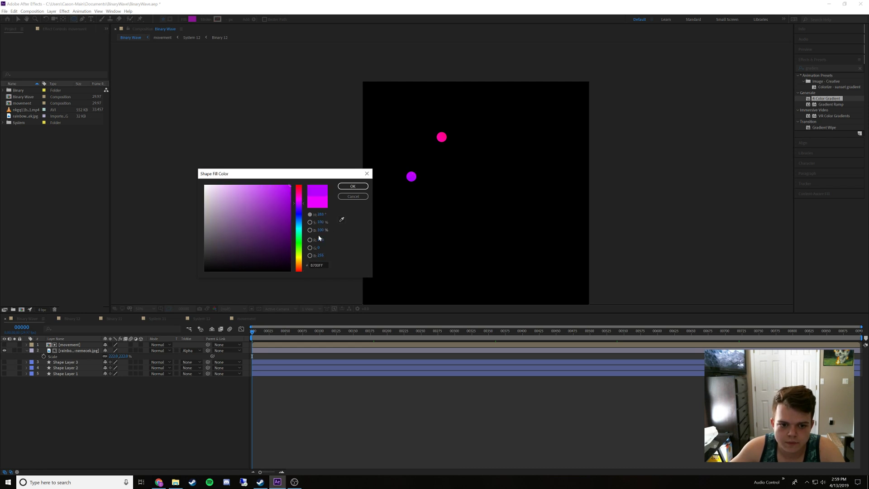
click(315, 264)
key(ctrl+c)
click(357, 196)
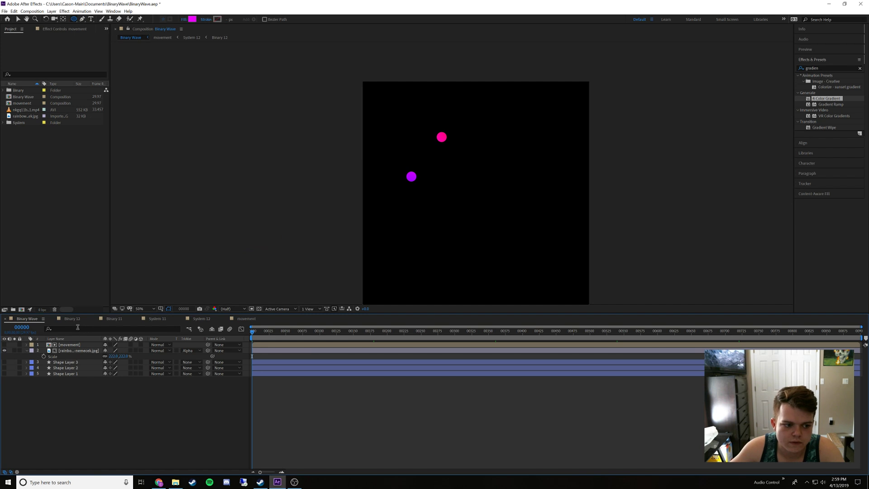
In Binary 12, set the fill of Shape Layer 3 to the copied violet, B700FF, and return to Binary Wave
click(75, 320)
click(76, 345)
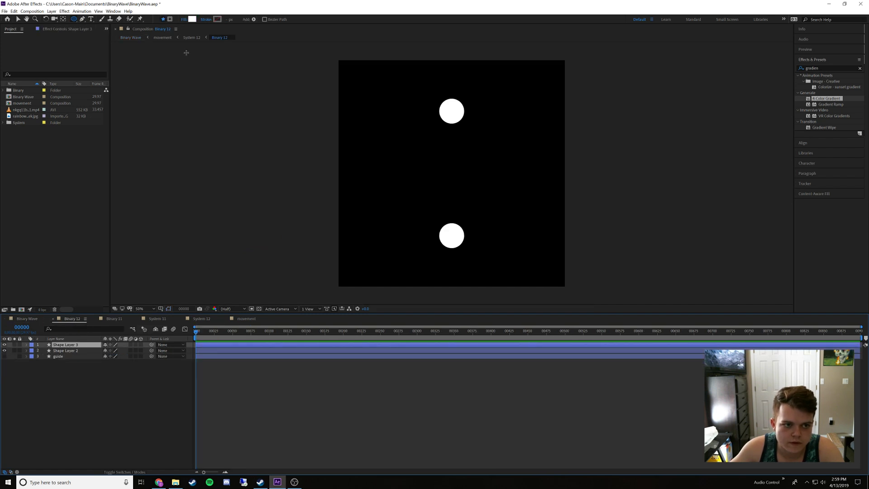
click(191, 19)
key(ctrl+v)
click(352, 186)
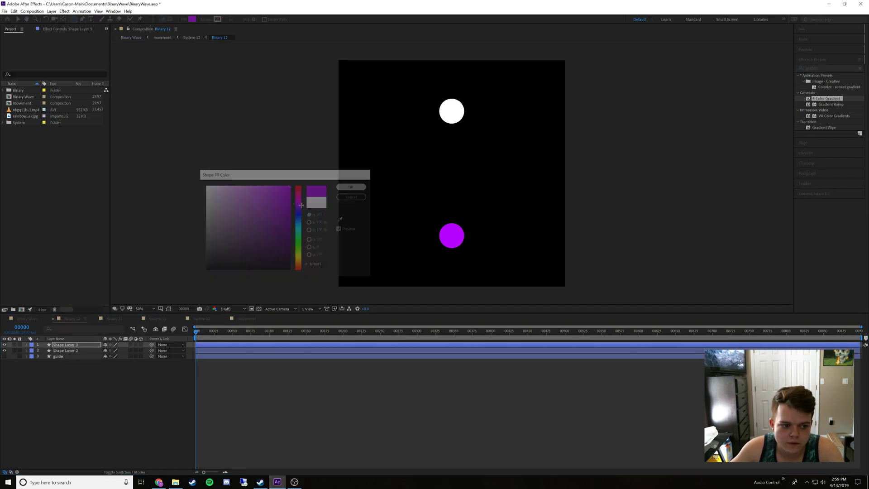
click(27, 319)
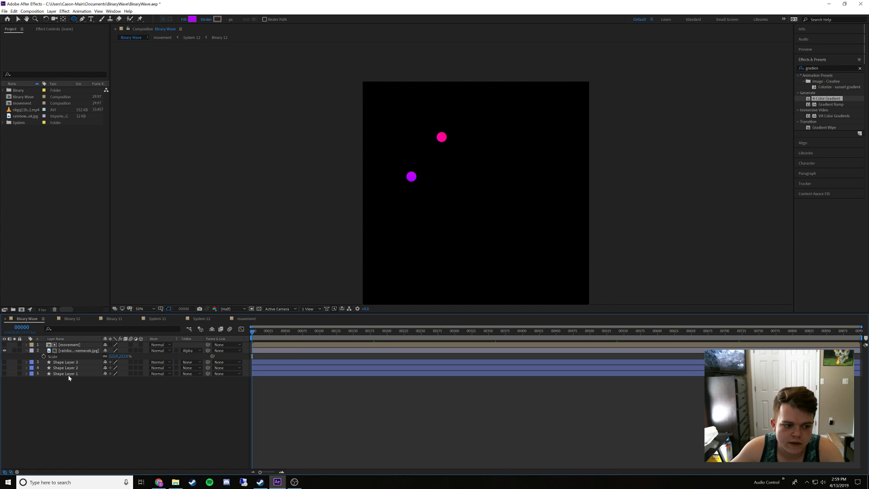
click(192, 20)
click(339, 217)
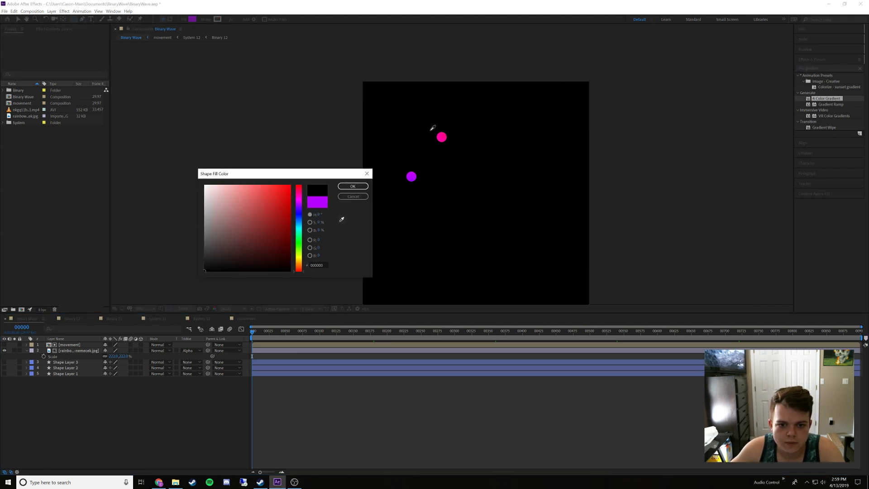
click(442, 136)
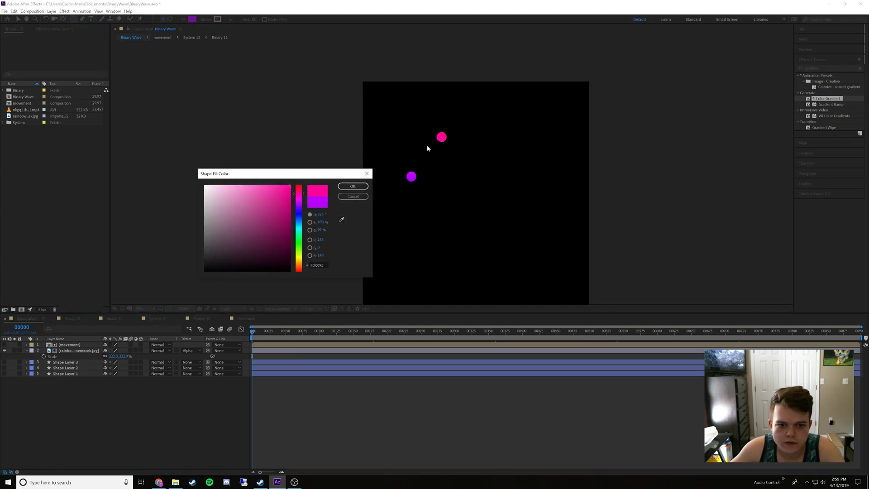
click(353, 186)
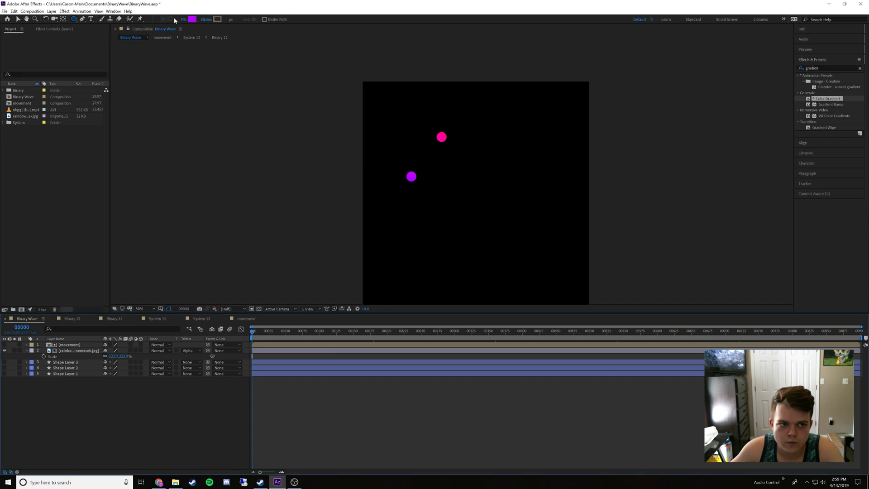
Sample the upper pink dot in Binary Wave with the fill eyedropper and copy its hex code FF0099
click(192, 20)
click(341, 219)
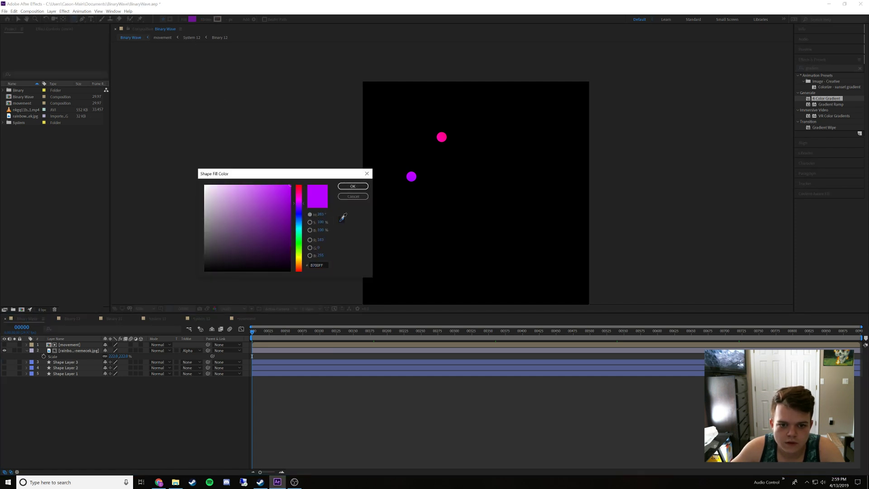
click(442, 137)
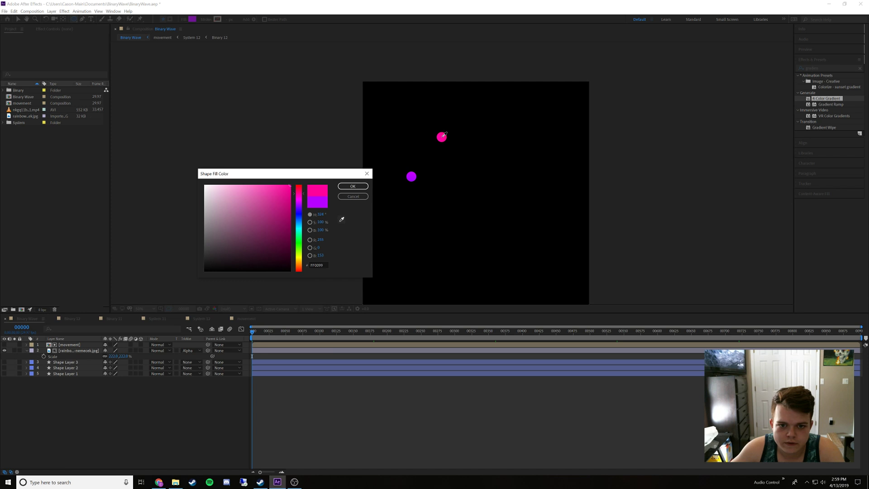
click(315, 264)
key(ctrl+c)
click(352, 196)
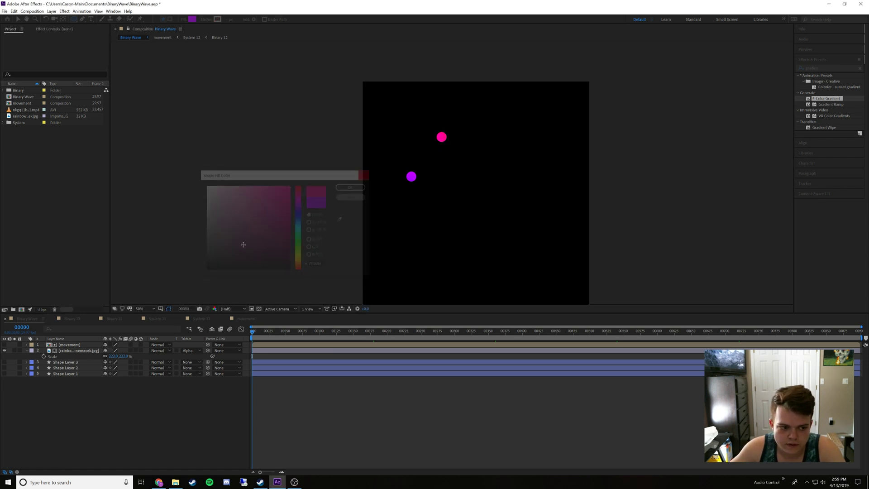
In Binary 12, set the fill of Shape Layer 2 to the copied pink, FF0099
click(72, 318)
click(64, 351)
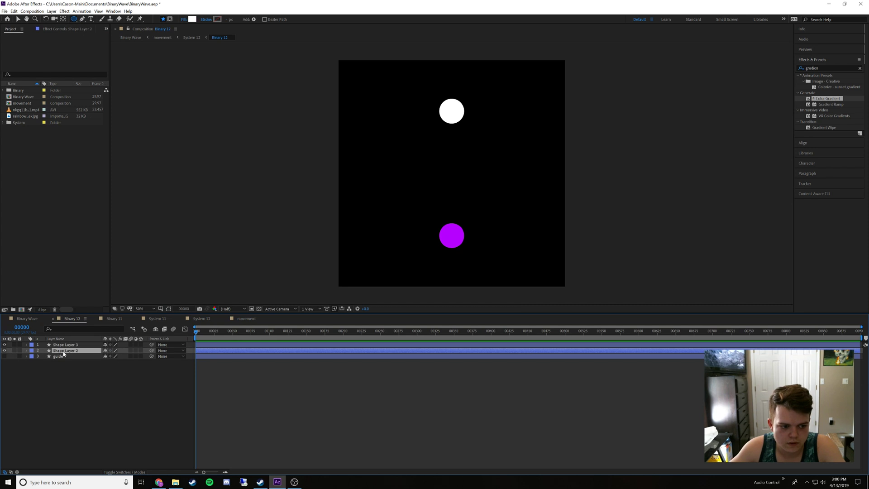
click(193, 20)
key(ctrl+v)
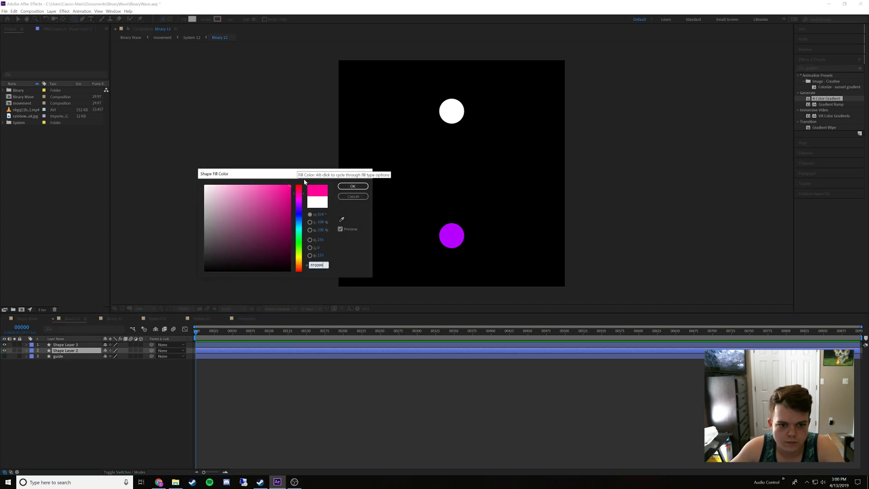
click(353, 186)
In Binary Wave, hide the rainbow image layer and make the movement layer visible
click(27, 319)
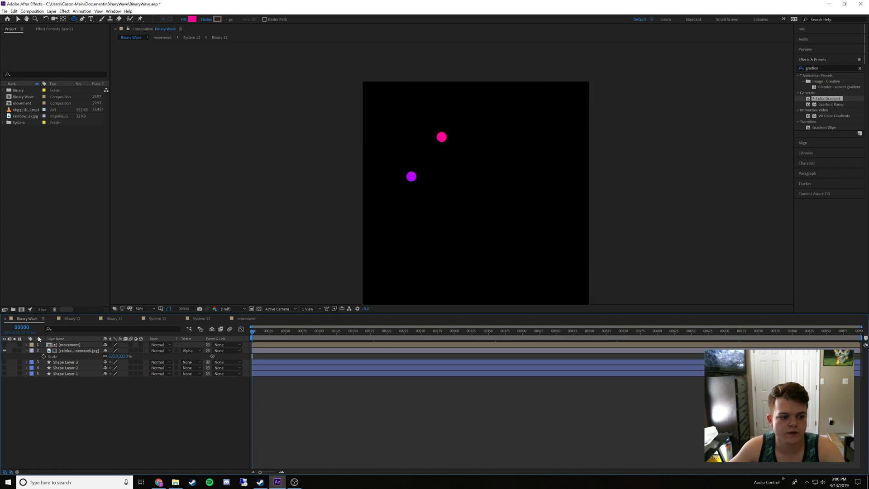
click(66, 351)
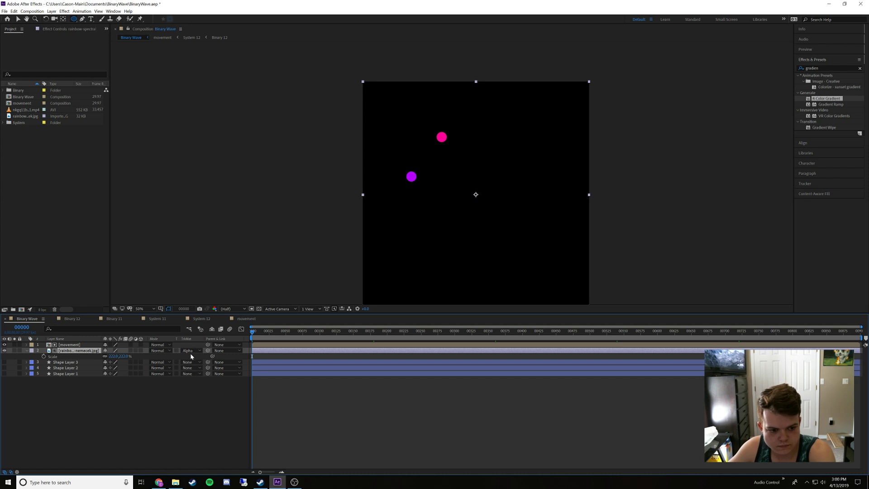
click(4, 351)
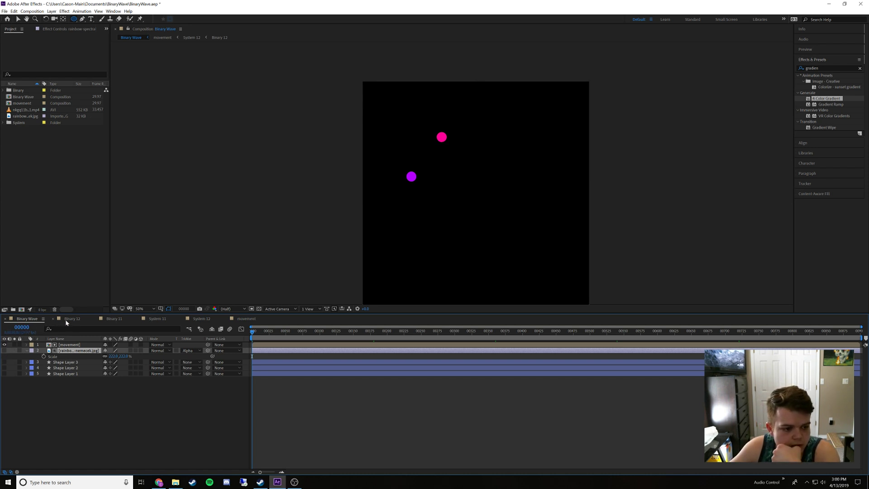
Open the movement composition and make all of its System layers visible
double_click(66, 344)
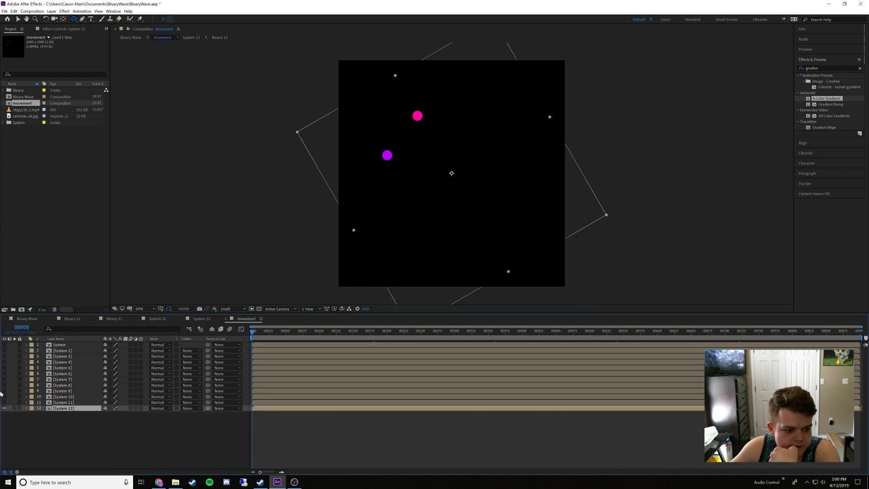
drag(3, 409, 5, 344)
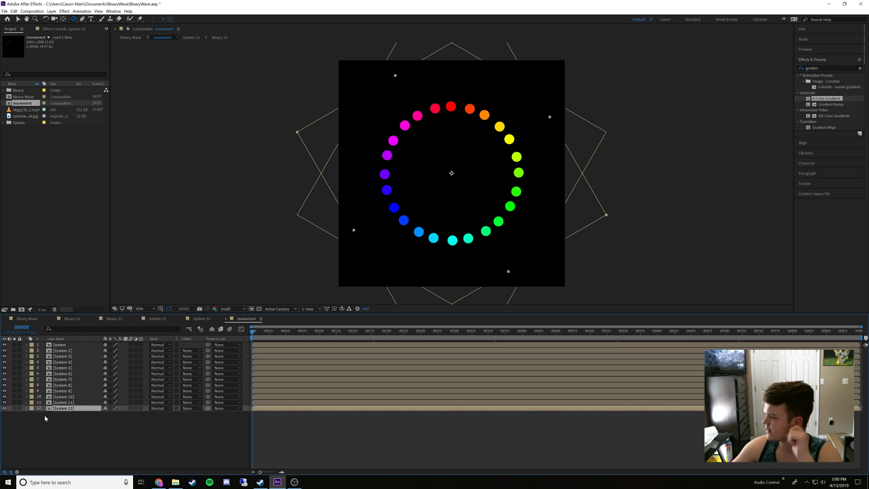
Play back the coloured dot animation from the start in the movement composition and in Binary Wave
drag(262, 334, 203, 354)
key(space)
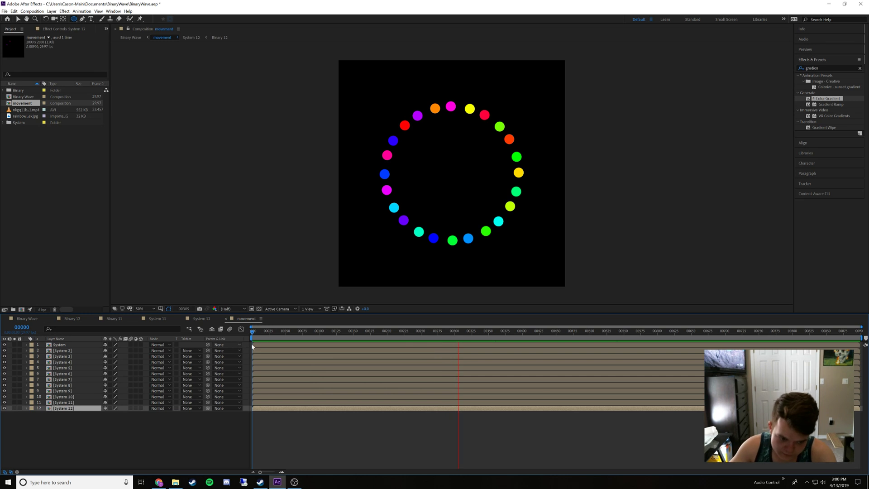
key(space)
drag(265, 332, 230, 341)
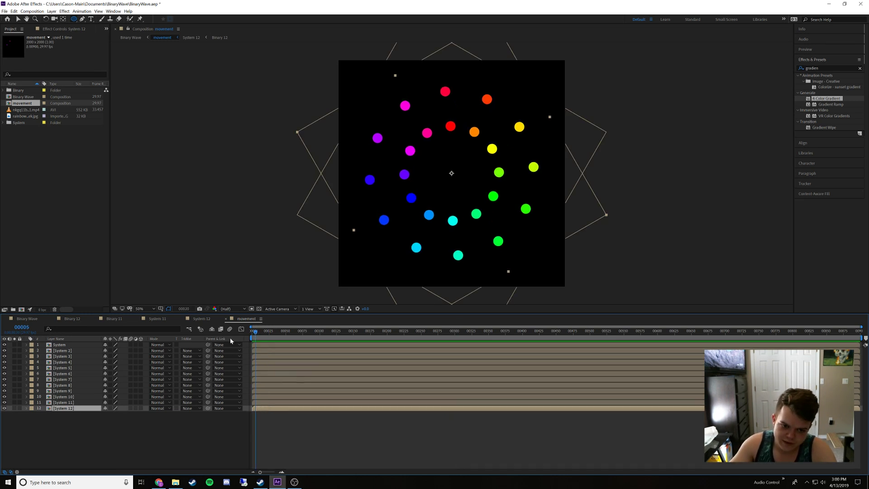
click(17, 320)
key(space)
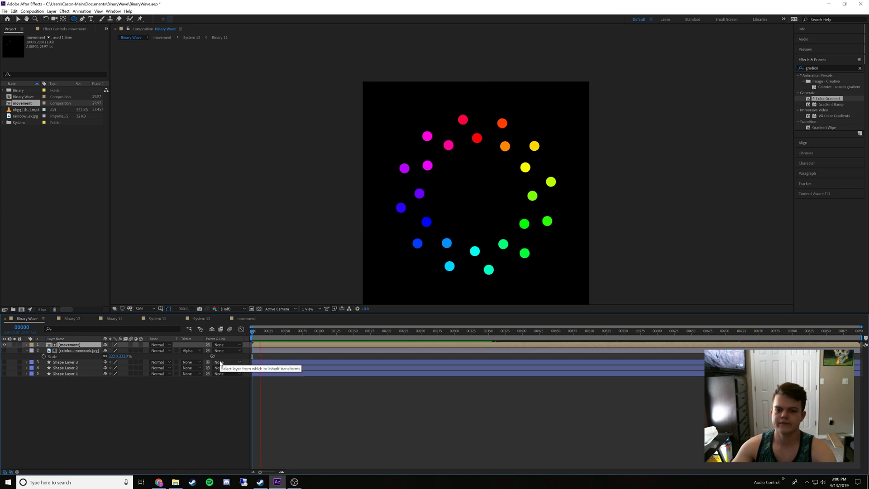
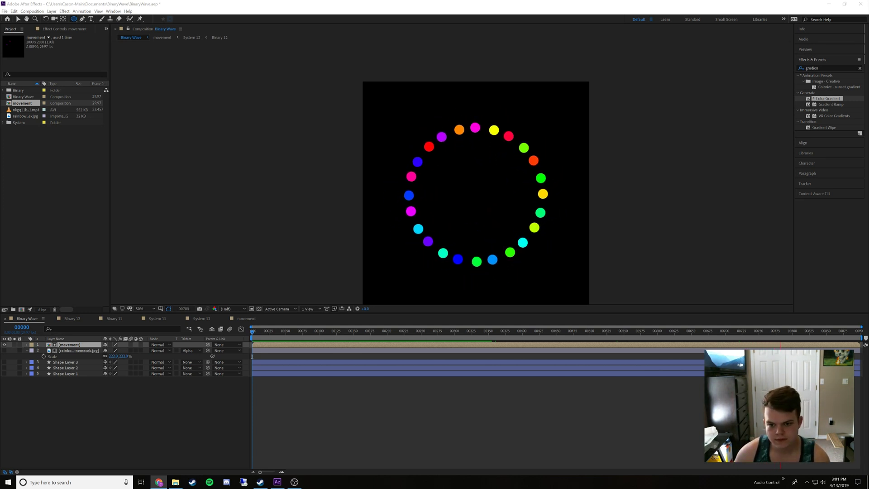
Save the current project and open the recent project BinaryWave(sorta).aep
click(272, 12)
key(space)
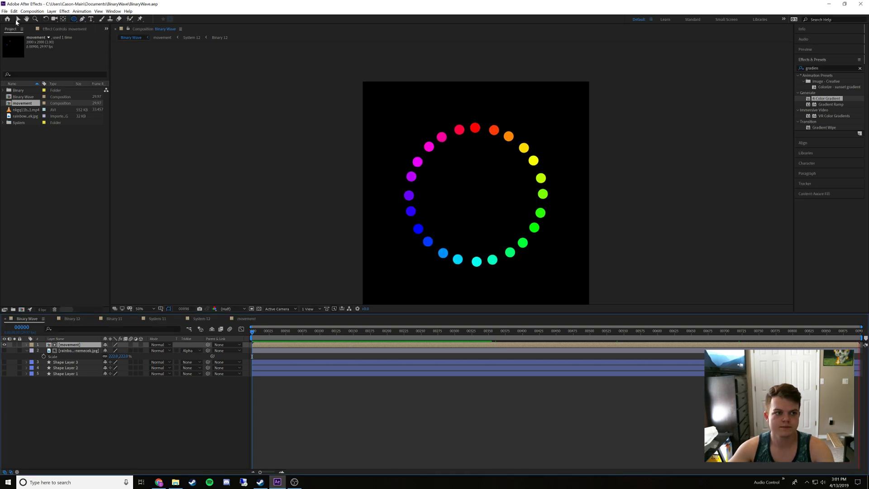
click(4, 11)
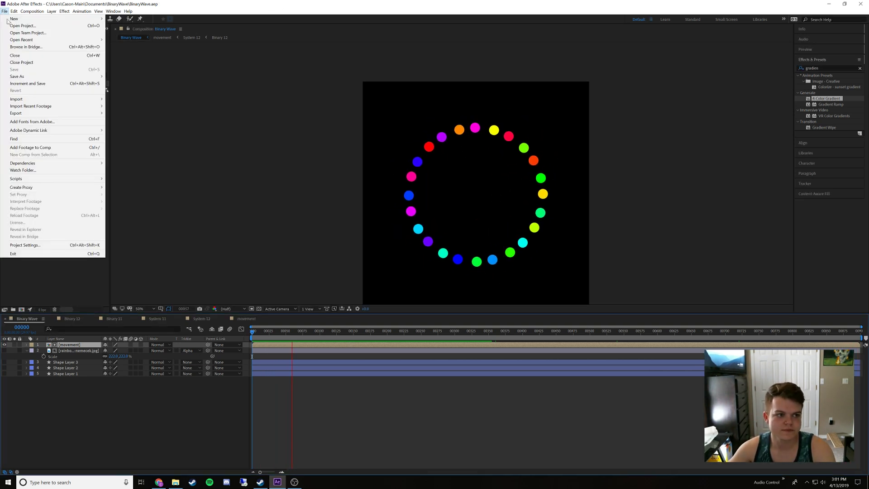
mouse_move(68, 40)
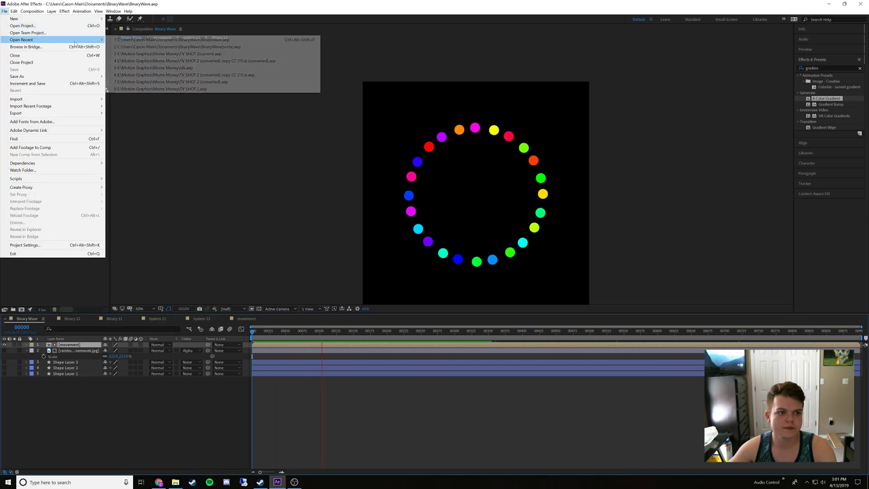
click(129, 48)
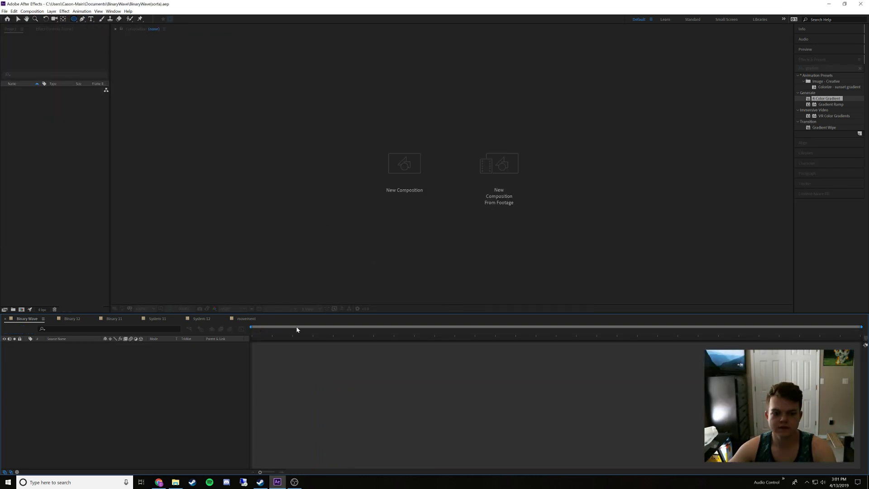
Play back the Binary Wave animation and examine the colour shading within the individual dots up close
key(space)
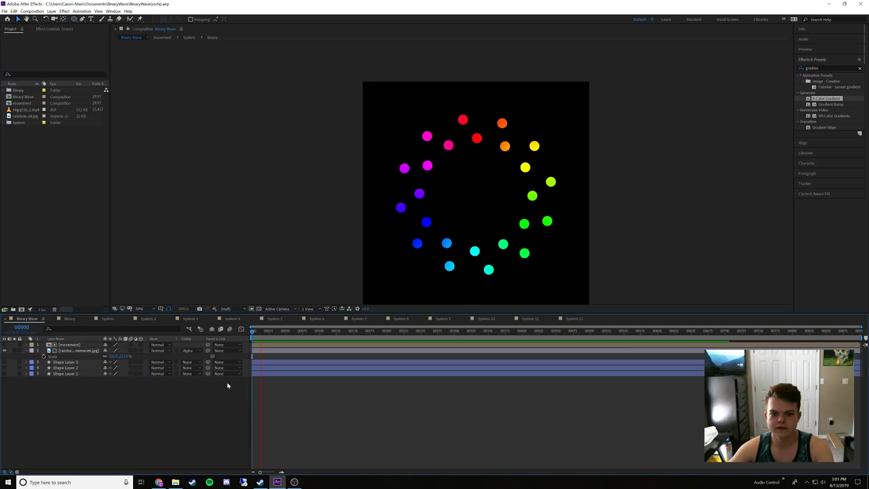
key(space)
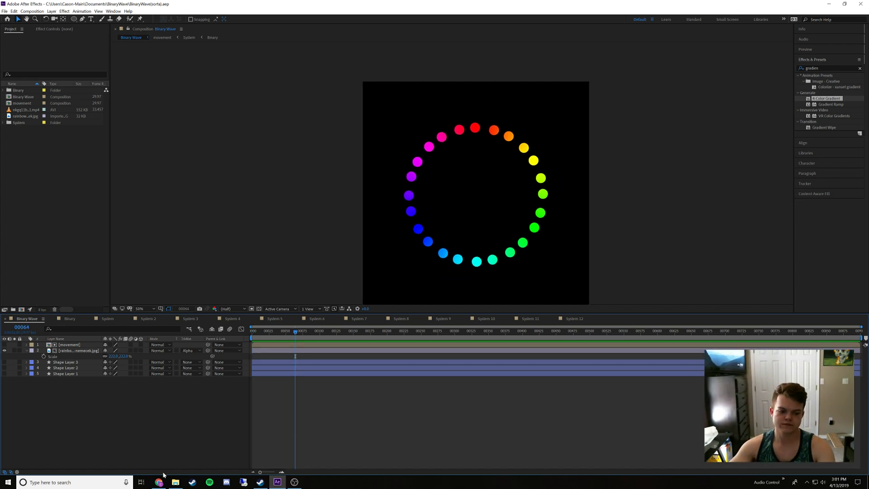
mouse_move(164, 484)
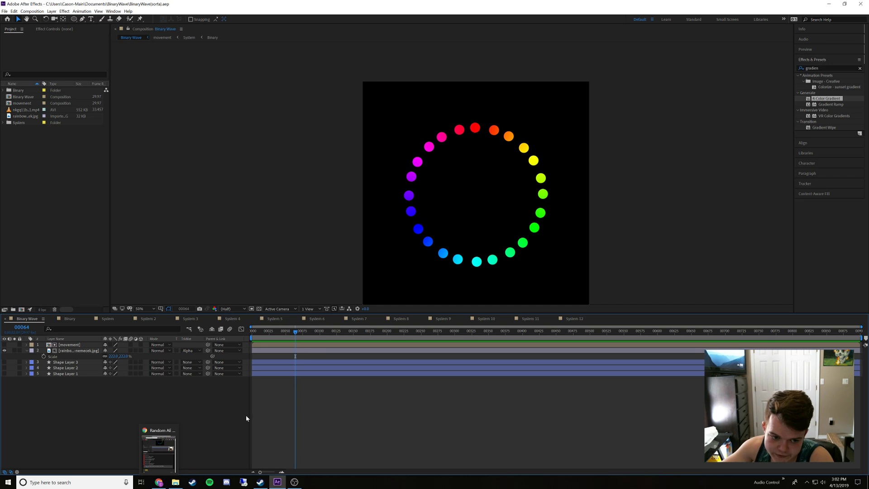
scroll(413, 219, up, 2)
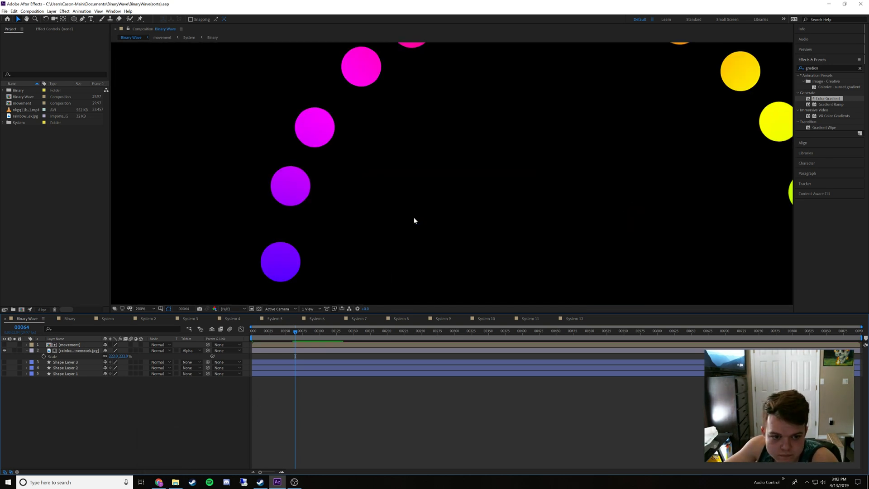
scroll(413, 219, up, 1)
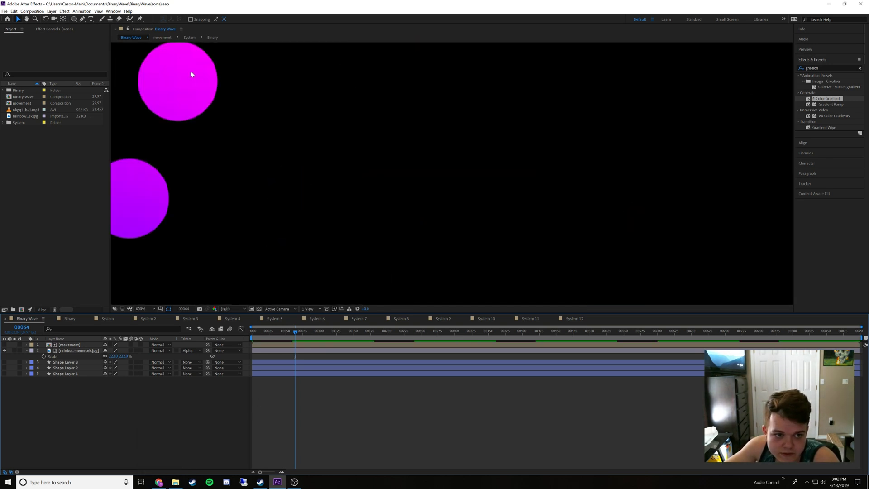
scroll(304, 196, down, 5)
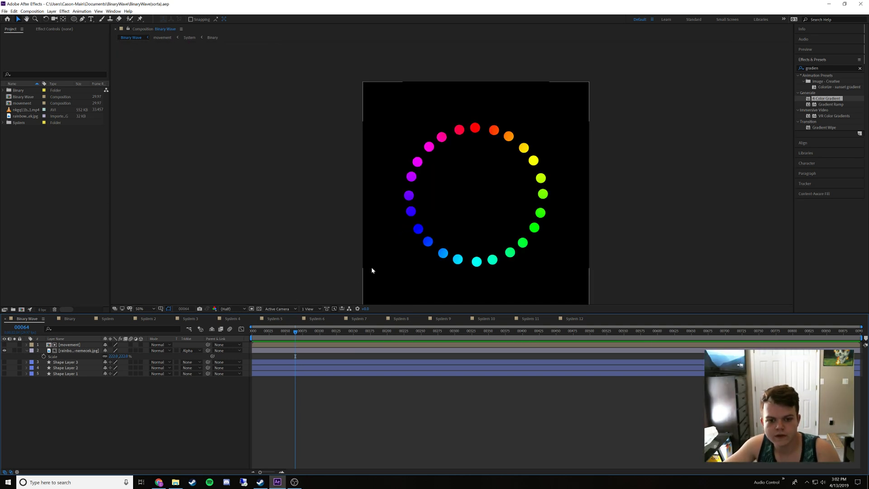
drag(390, 260, 386, 246)
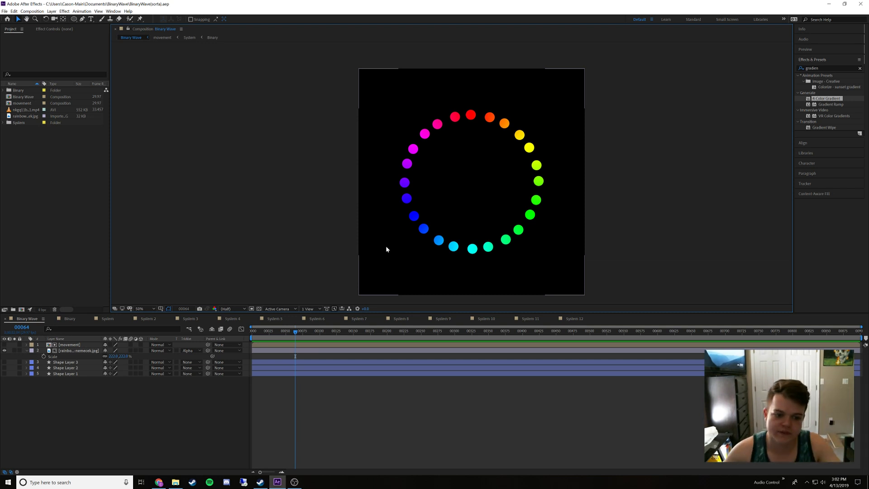
Return to frame 0, open the System composition inside movement, and reveal the rotation keyframes of its Binary layer
drag(257, 335, 225, 367)
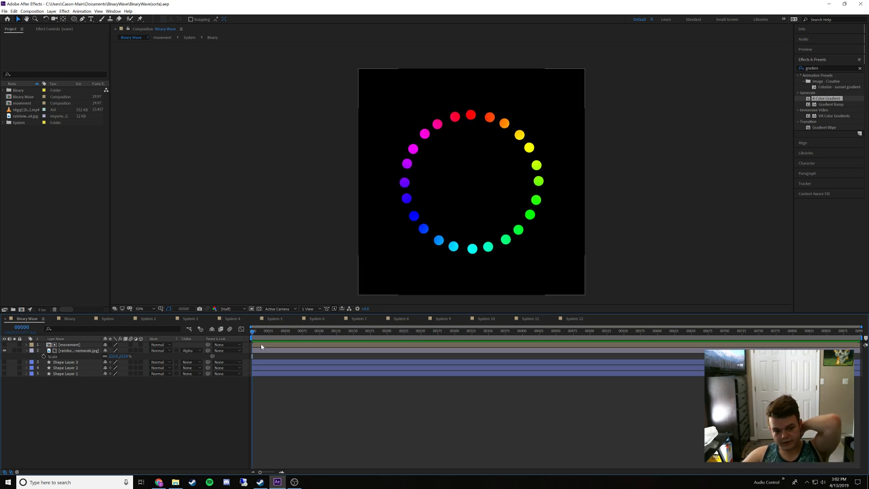
double_click(81, 346)
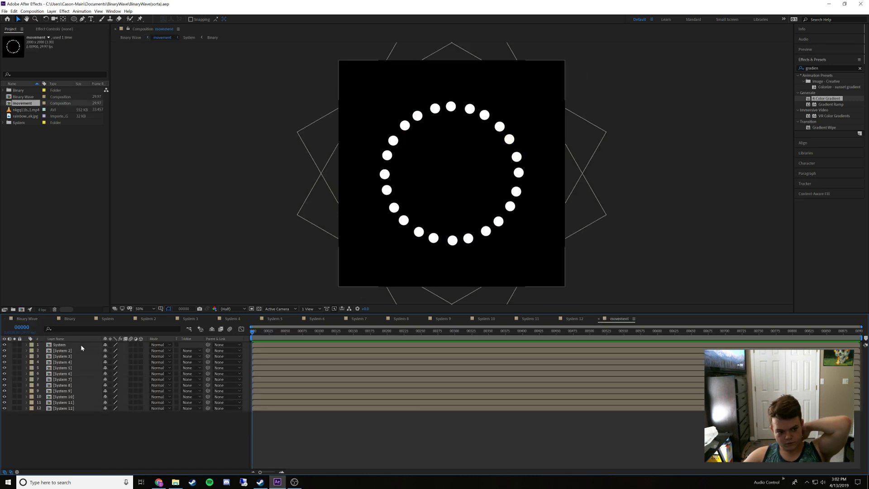
click(73, 346)
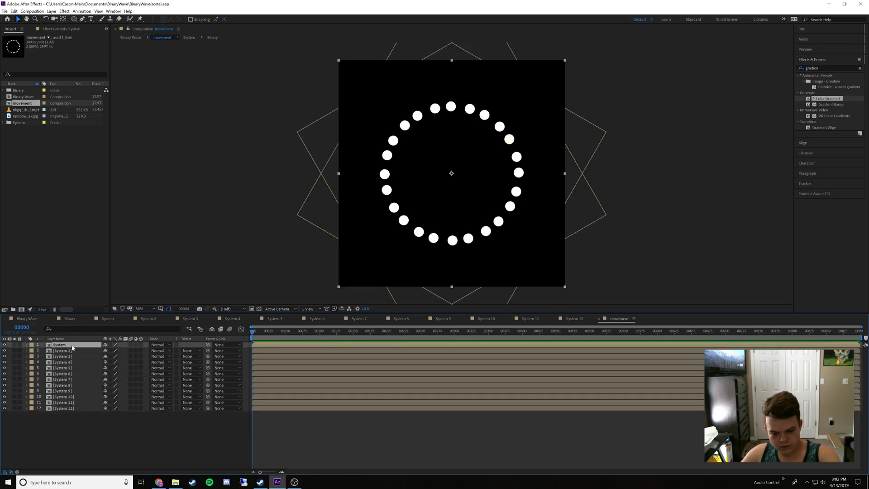
double_click(73, 346)
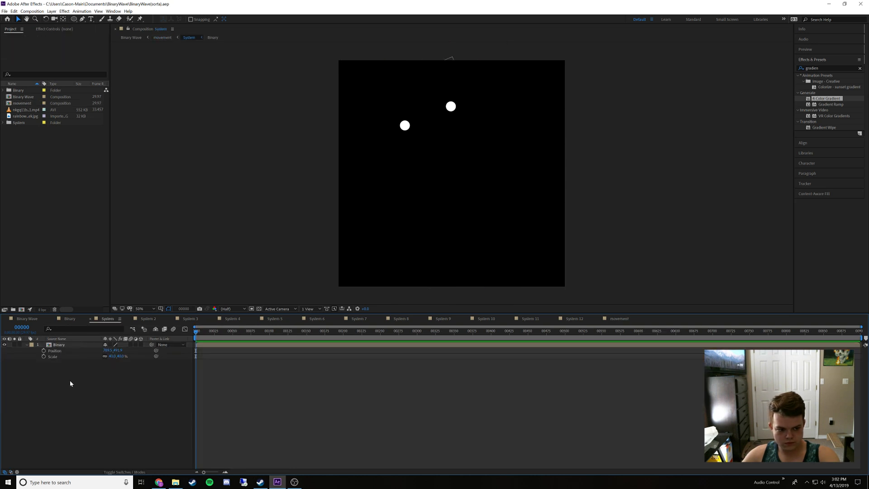
click(59, 345)
key(r)
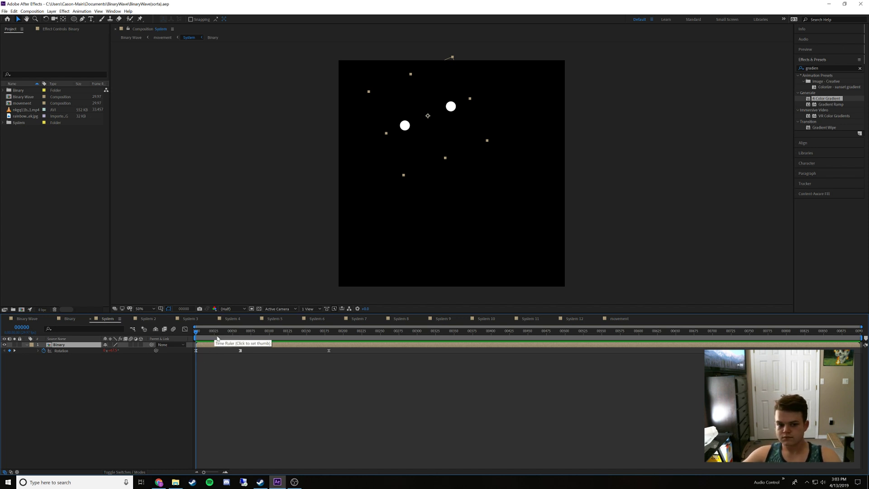
Move the Binary layer's last rotation keyframe to frame 75 and copy all of its rotation keyframes
mouse_move(207, 334)
mouse_down()
mouse_move(247, 339)
mouse_move(196, 339)
mouse_up()
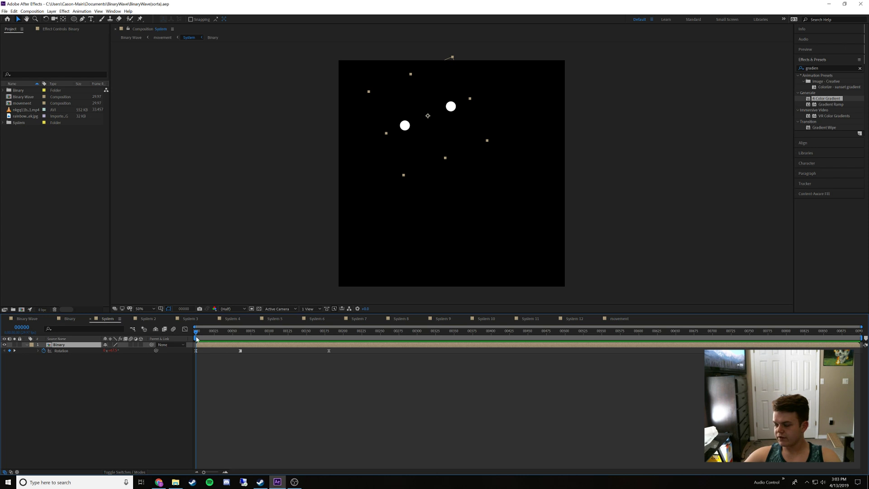
drag(197, 339, 252, 346)
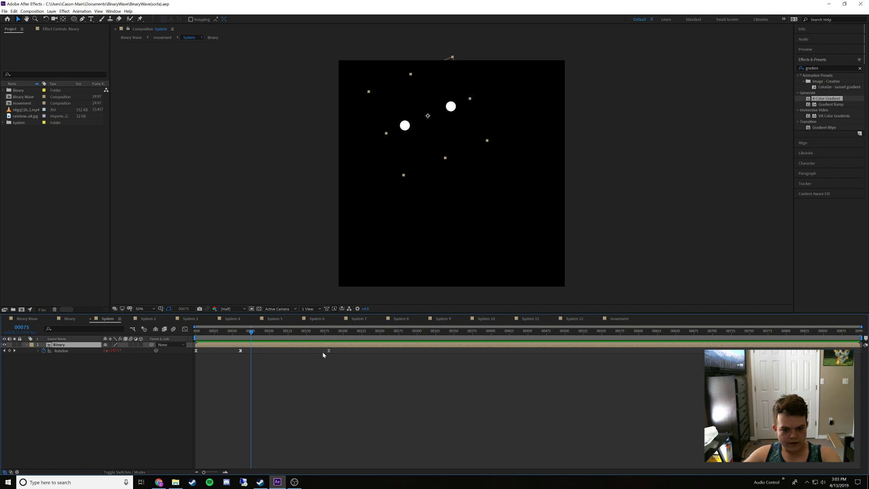
drag(329, 351, 309, 354)
drag(269, 359, 188, 348)
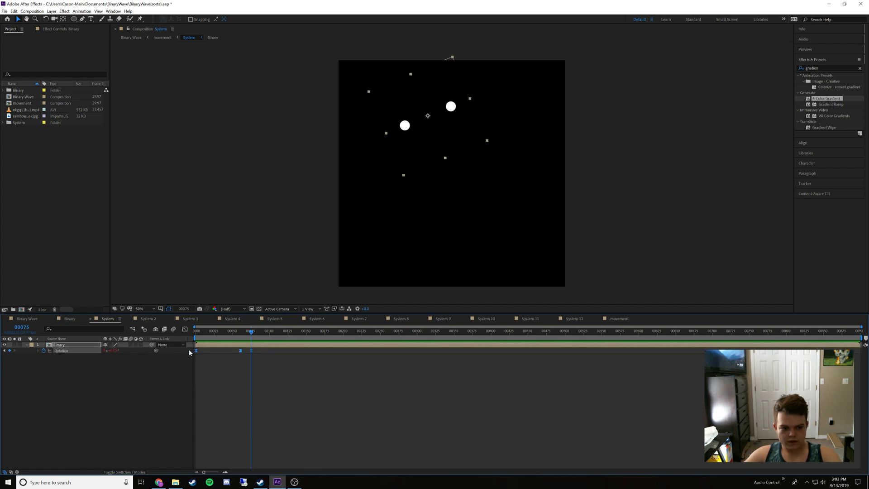
In System 2, paste the copied rotation keyframes onto Binary 2 at frame 0 and delete its old last keyframe
click(149, 319)
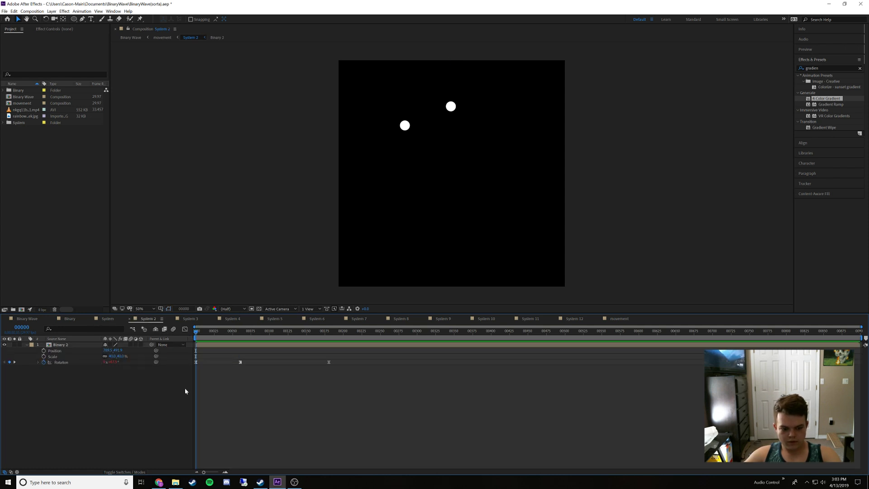
click(83, 343)
click(68, 362)
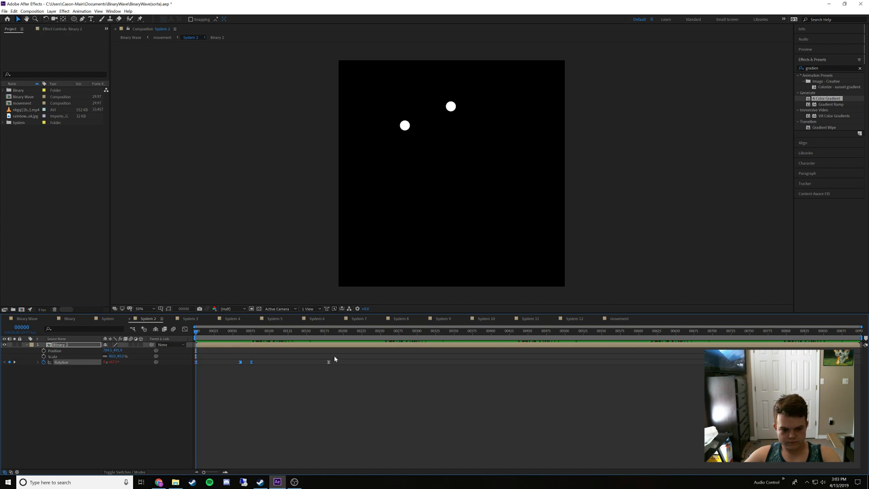
drag(334, 355, 320, 371)
key(Delete)
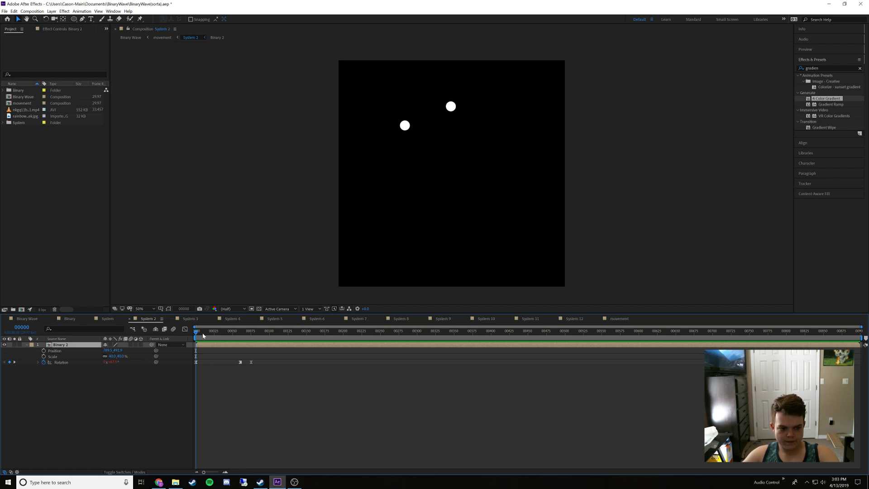
mouse_move(203, 335)
mouse_down()
mouse_move(304, 347)
mouse_move(196, 346)
mouse_up()
In System 3, paste the copied rotation keyframes onto Binary 3 at frame 0 and delete its old last keyframe
click(190, 318)
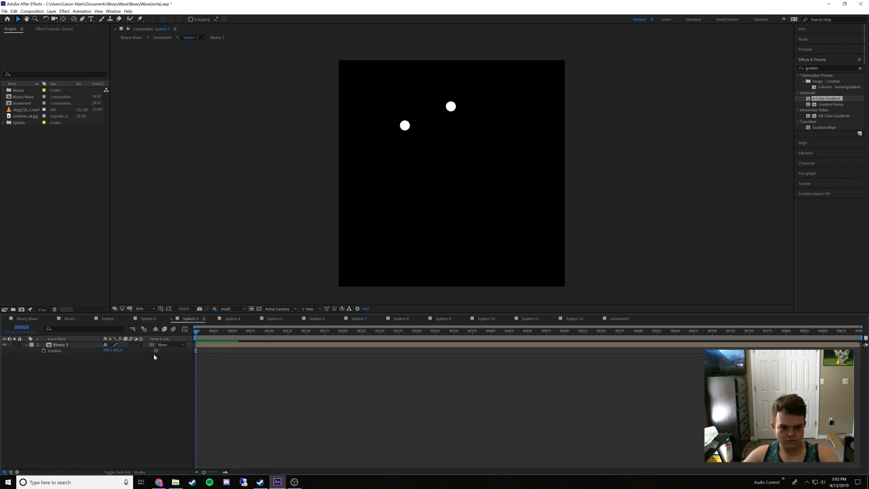
click(80, 346)
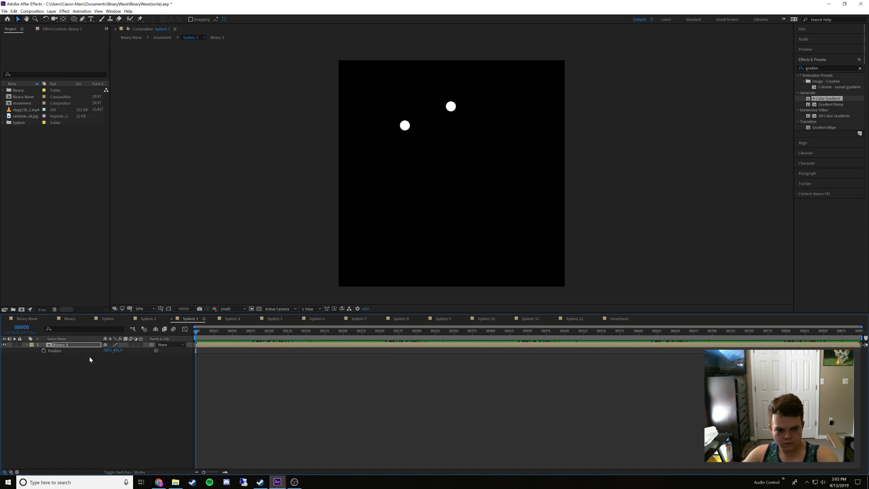
key(r)
drag(338, 349, 307, 361)
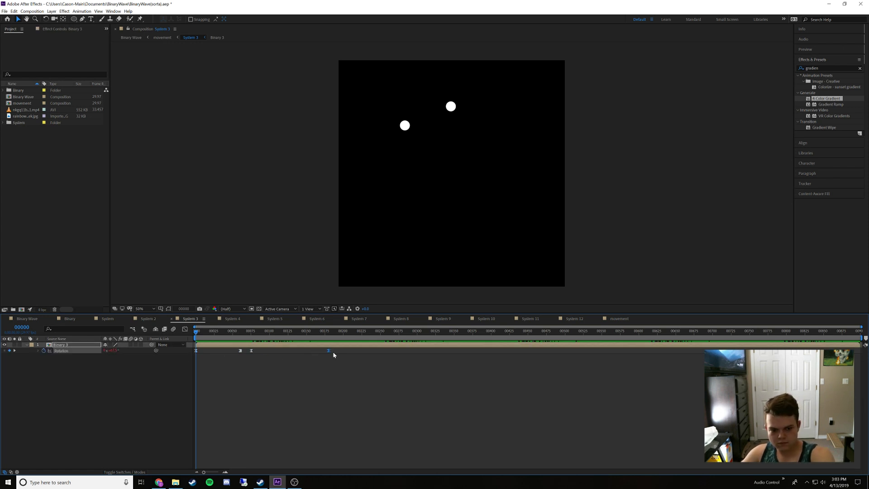
key(Delete)
In System 4, paste the copied rotation keyframes onto Binary 4 at frame 0 and delete its old last keyframe
click(232, 319)
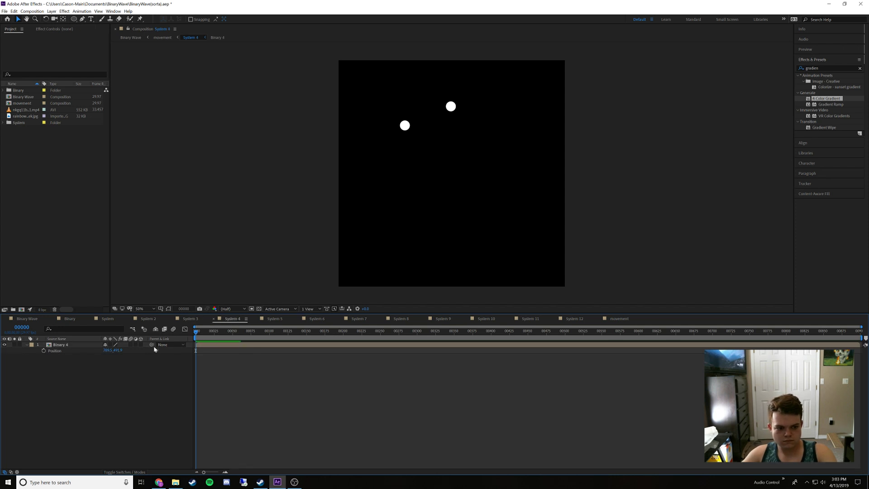
click(92, 347)
key(r)
key(ctrl+v)
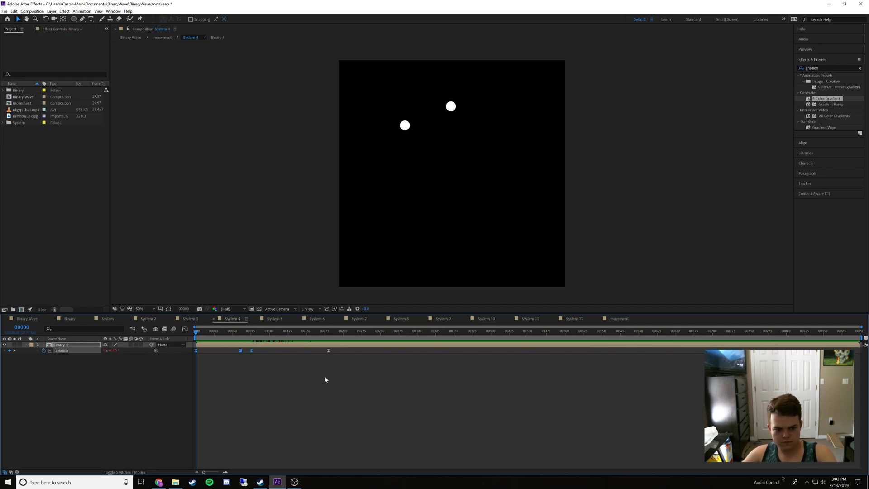
click(329, 351)
key(Delete)
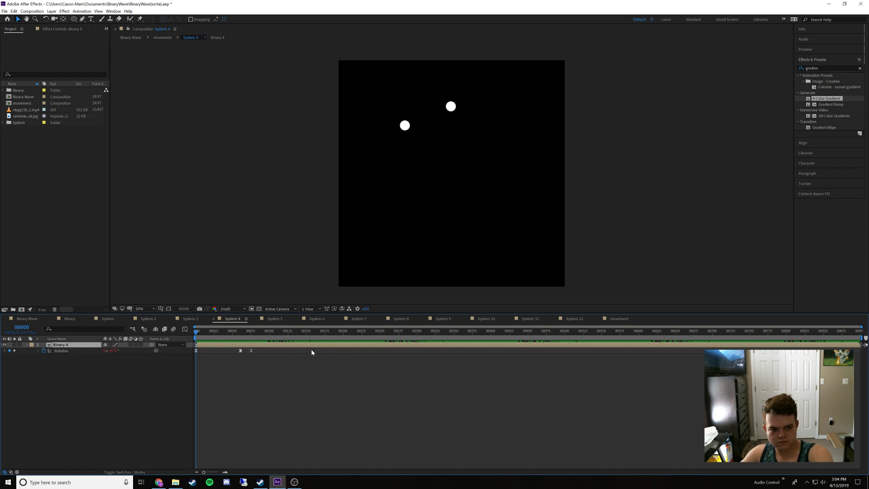
In System 5, paste the copied rotation keyframes onto Binary 5 at frame 0 and delete its old last keyframe
click(271, 318)
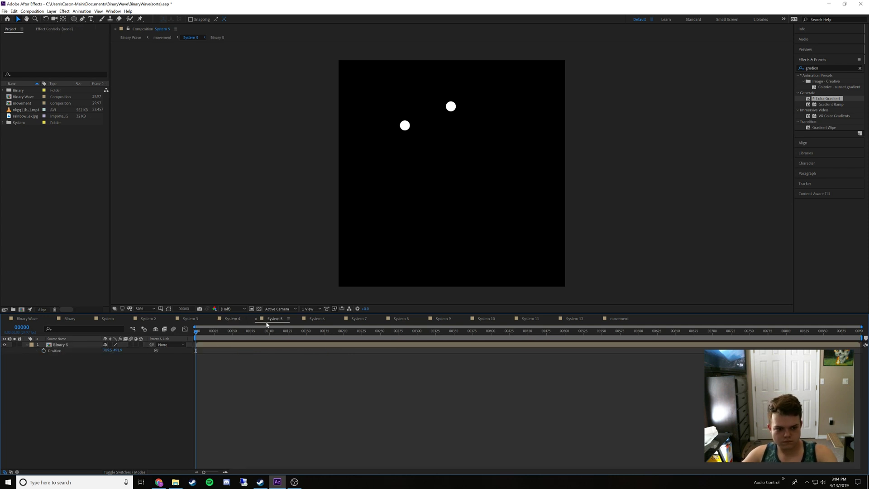
click(90, 345)
key(r)
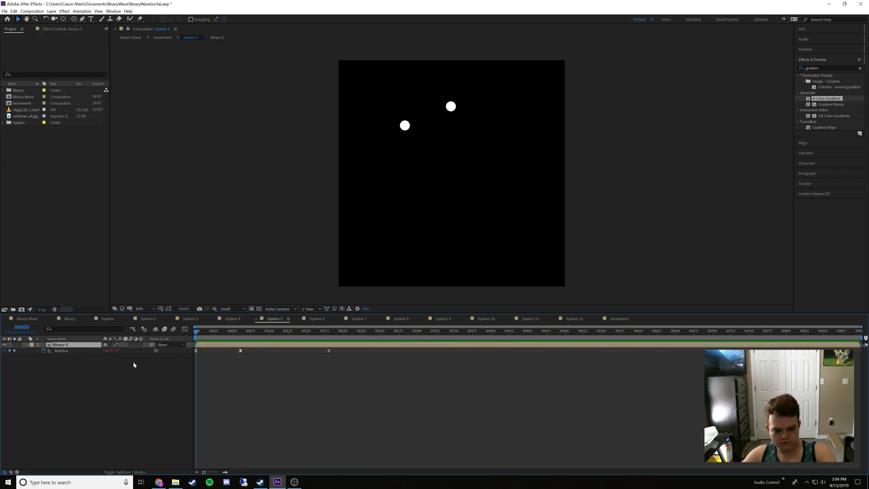
key(ctrl+v)
drag(343, 349, 311, 359)
key(Delete)
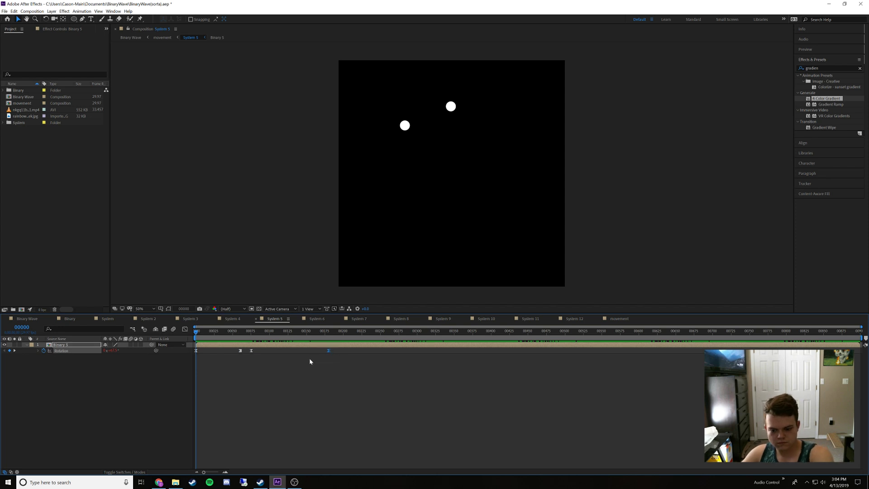
In System 6, paste the copied rotation keyframes onto Binary 6 at frame 0 and delete its old last keyframe
click(310, 321)
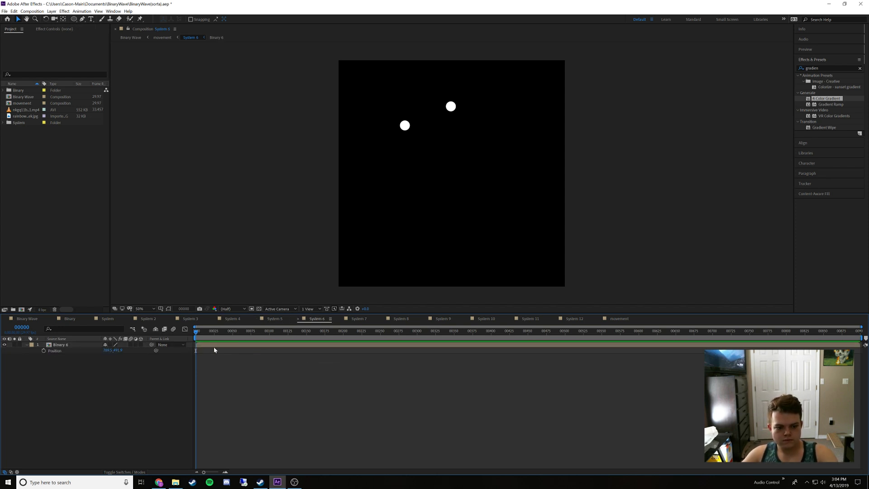
click(215, 347)
key(ctrl+v)
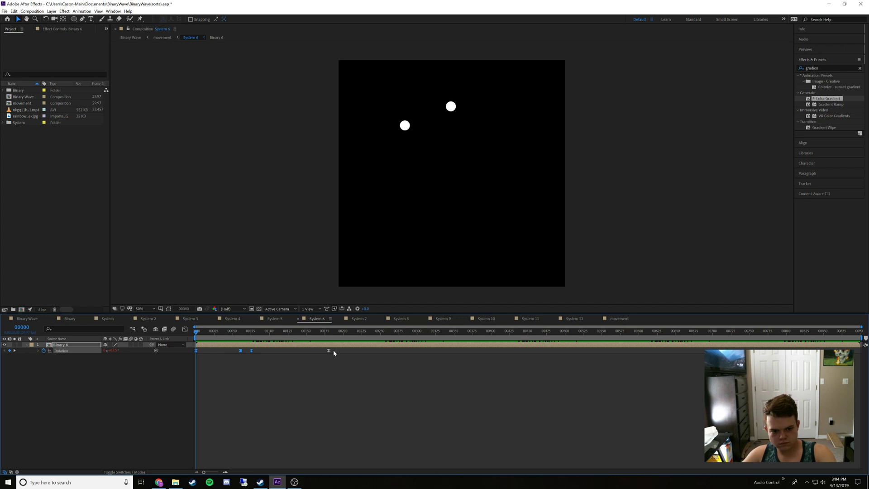
click(318, 360)
In System 7, paste the copied rotation keyframes onto Binary 7 at frame 0 and delete its old last keyframe
click(359, 319)
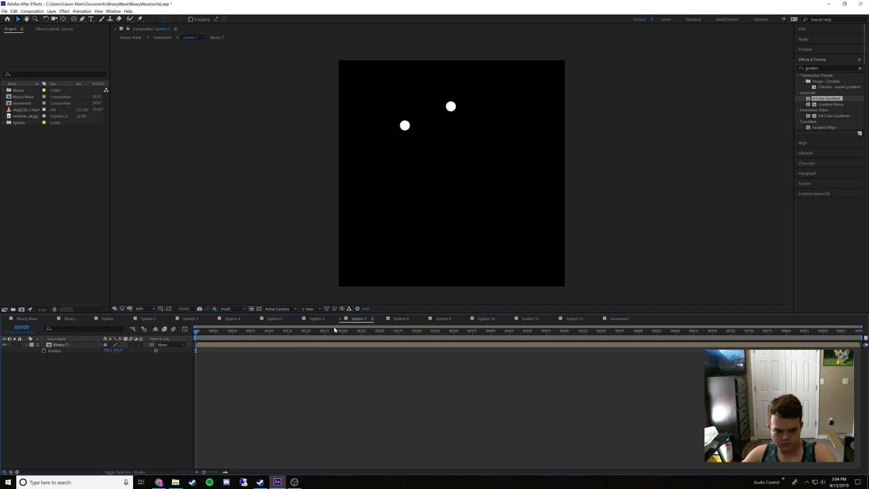
click(272, 347)
key(ctrl+v)
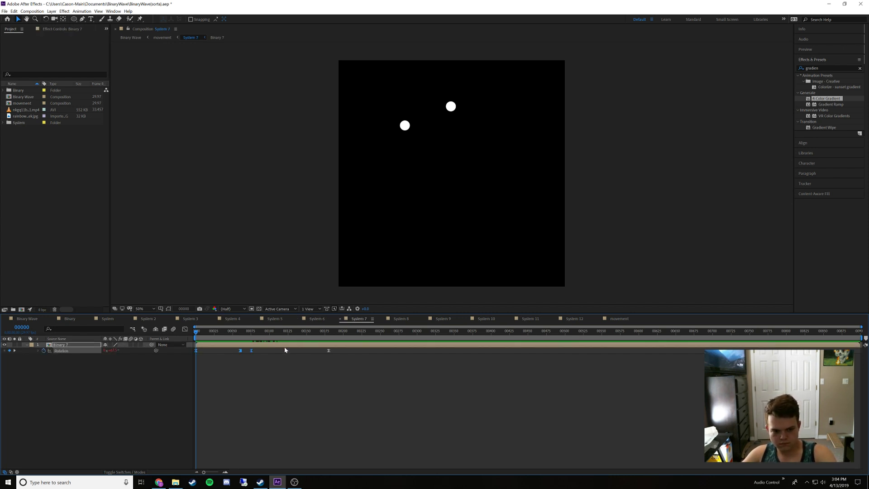
click(329, 350)
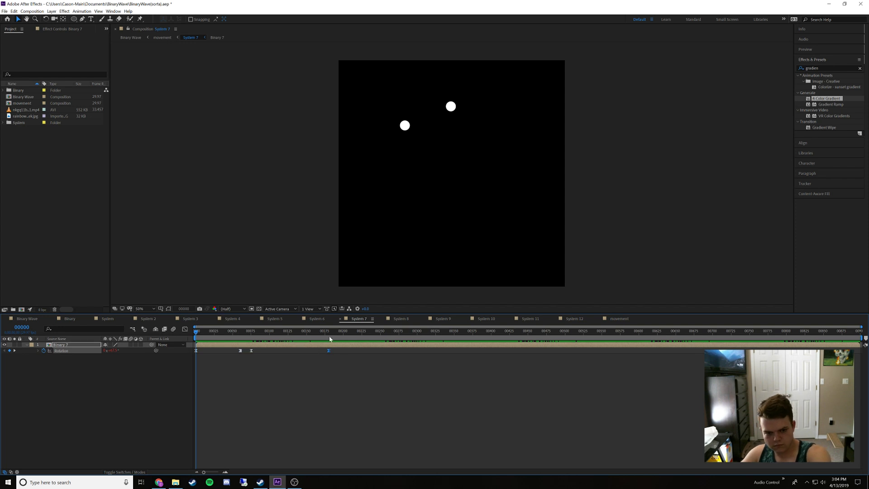
In System 8, paste the copied rotation keyframes onto Binary 8 at frame 0 and delete its old last keyframe
click(399, 319)
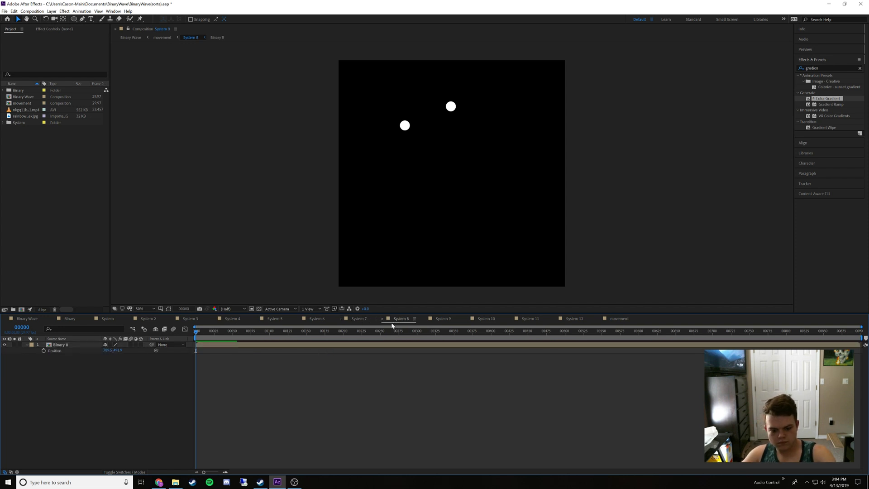
click(350, 345)
drag(341, 349, 315, 360)
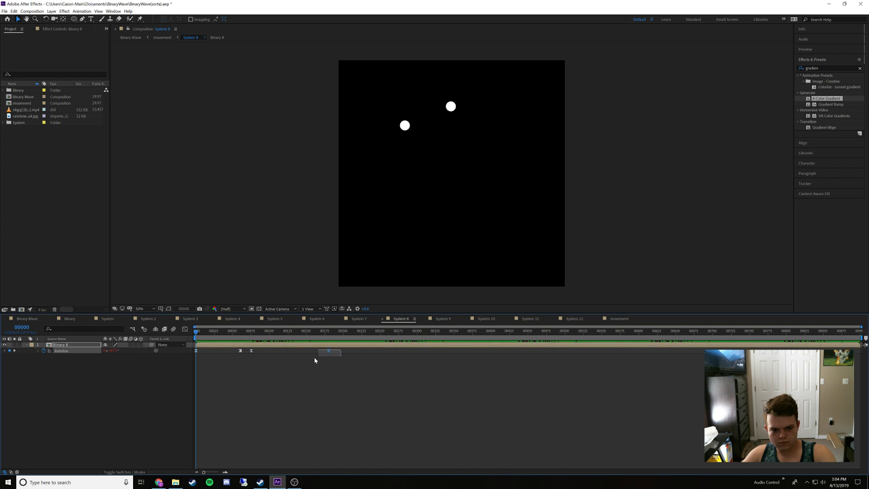
In System 9, paste the copied rotation keyframes onto Binary 9 at frame 0 and delete its old last keyframe
click(442, 318)
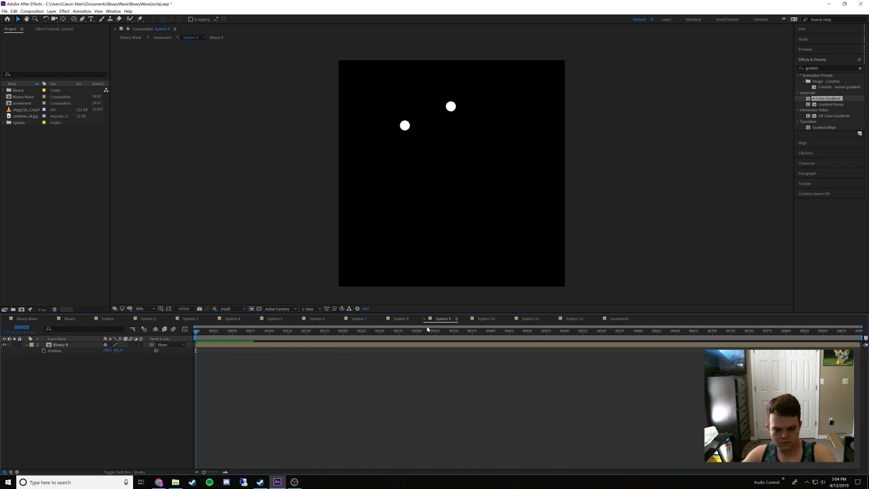
key(ctrl+v)
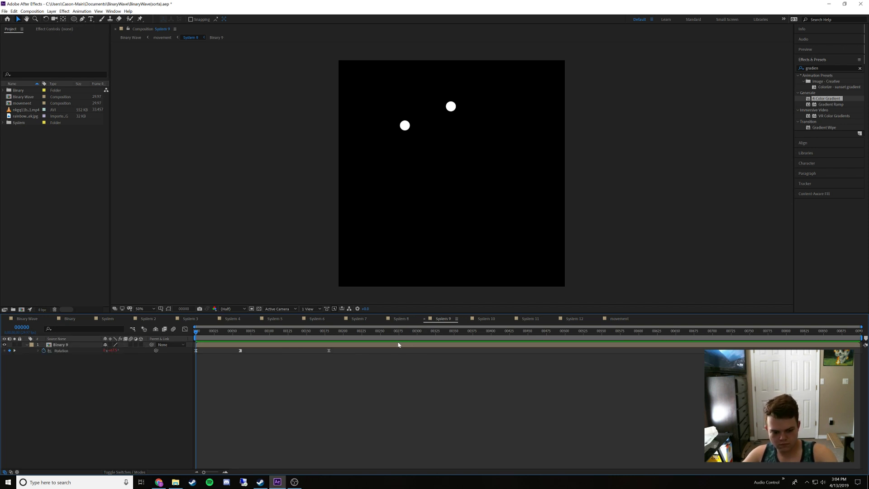
click(339, 346)
key(ctrl+v)
drag(336, 349, 314, 355)
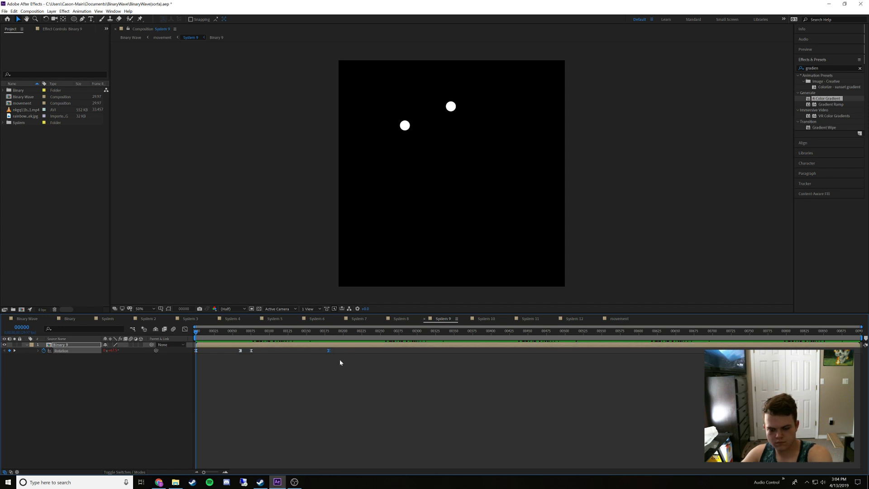
key(Delete)
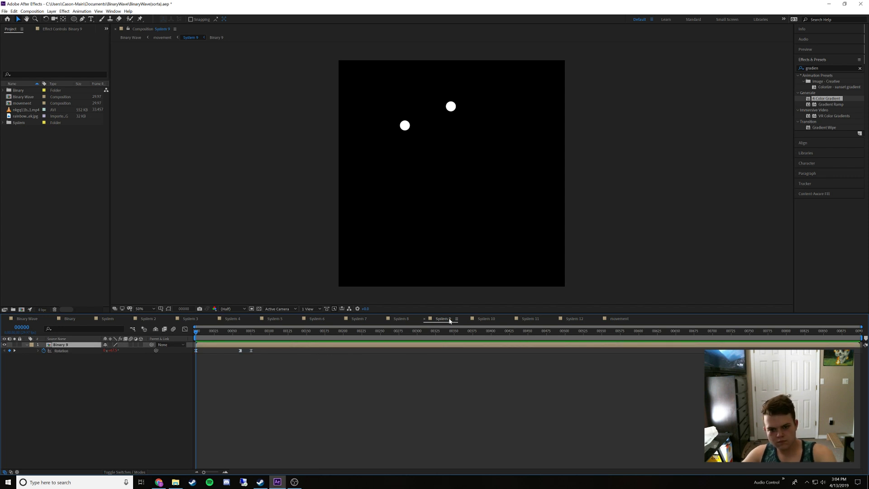
In System 10, paste the copied rotation keyframes onto Binary 10 at frame 0 and delete its old last keyframe
click(484, 320)
click(320, 347)
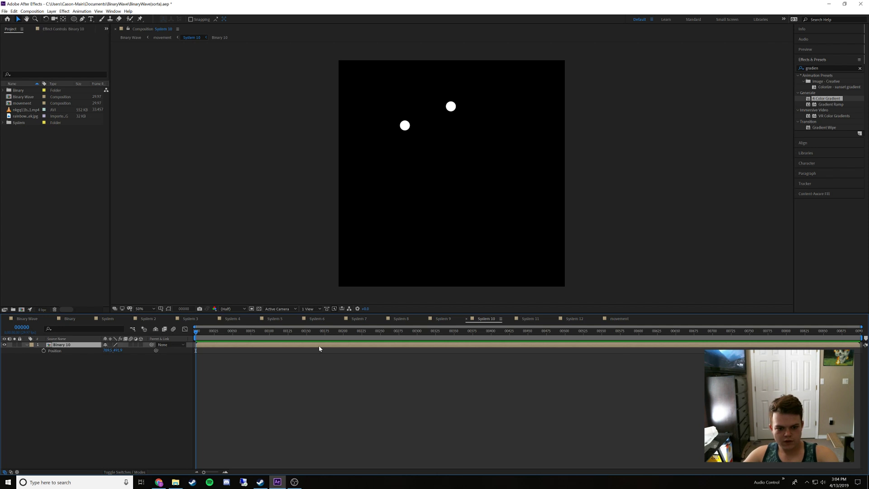
key(ctrl+v)
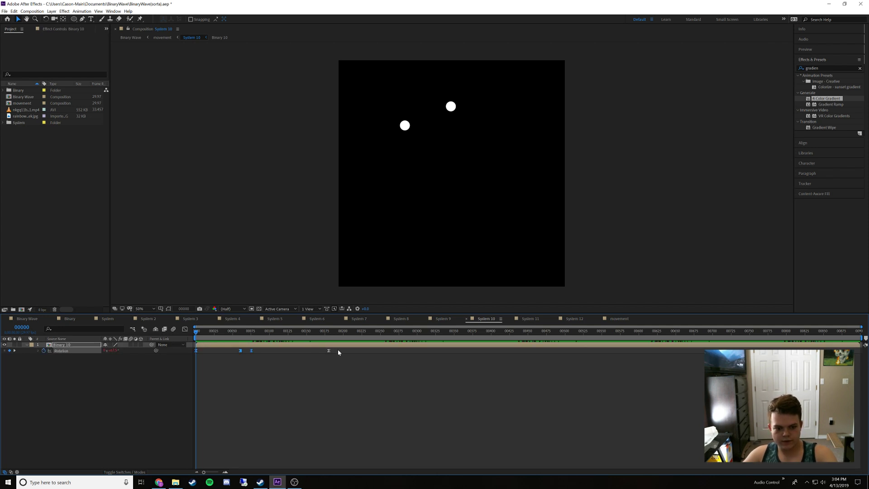
key(Delete)
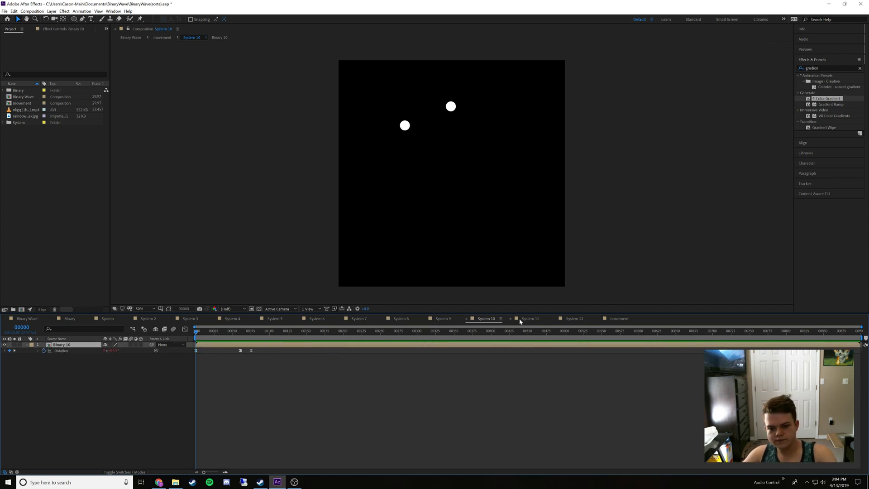
In System 11, paste the copied rotation keyframes onto Binary 11 at frame 0 and delete its old last keyframe
click(525, 320)
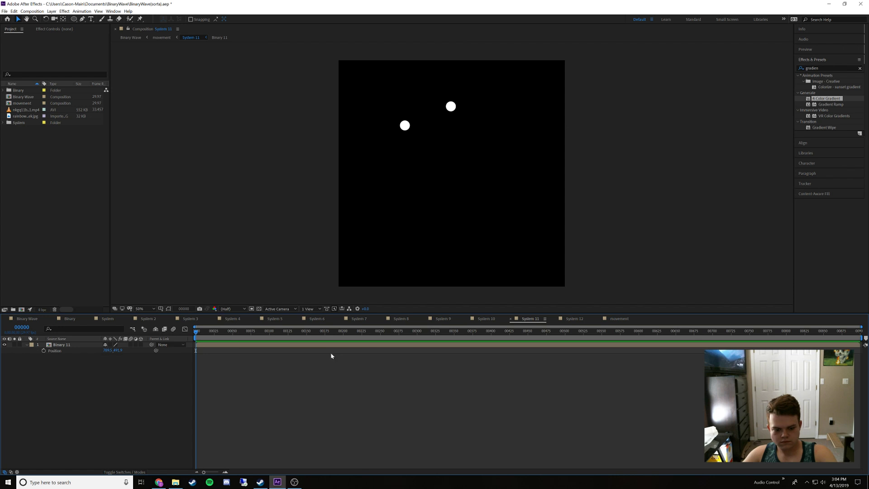
key(r)
click(299, 346)
drag(336, 350, 326, 353)
key(Delete)
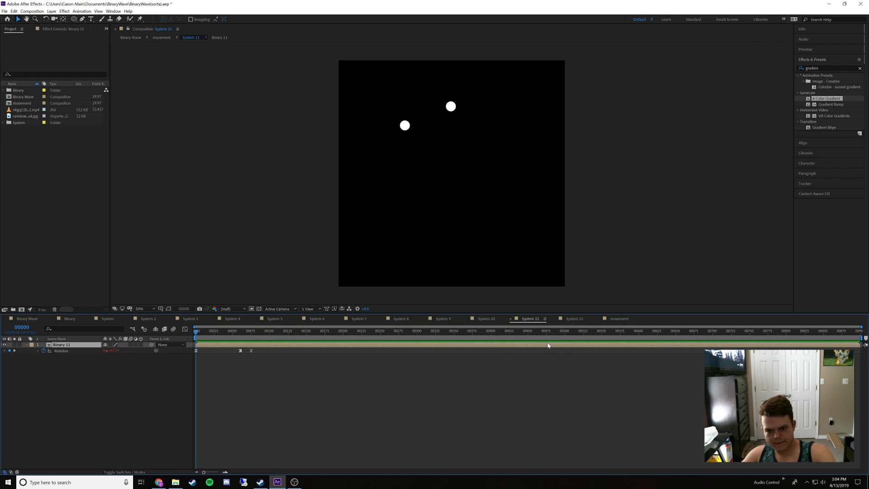
In System 12, paste the copied rotation keyframes onto Binary 12 at frame 0 and delete its old last keyframe
click(570, 319)
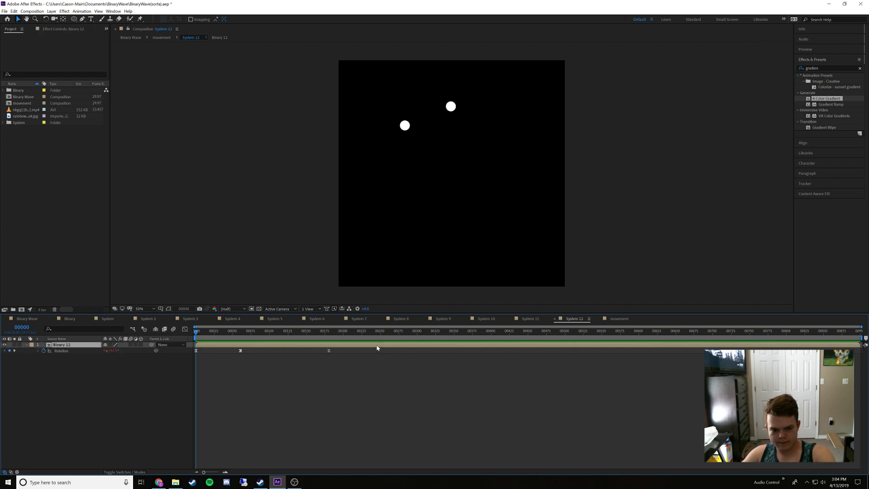
drag(345, 351, 320, 358)
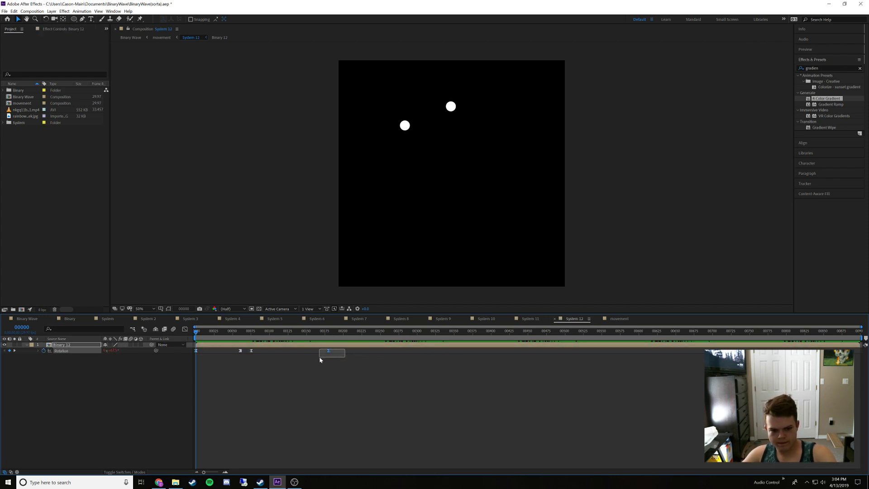
key(Delete)
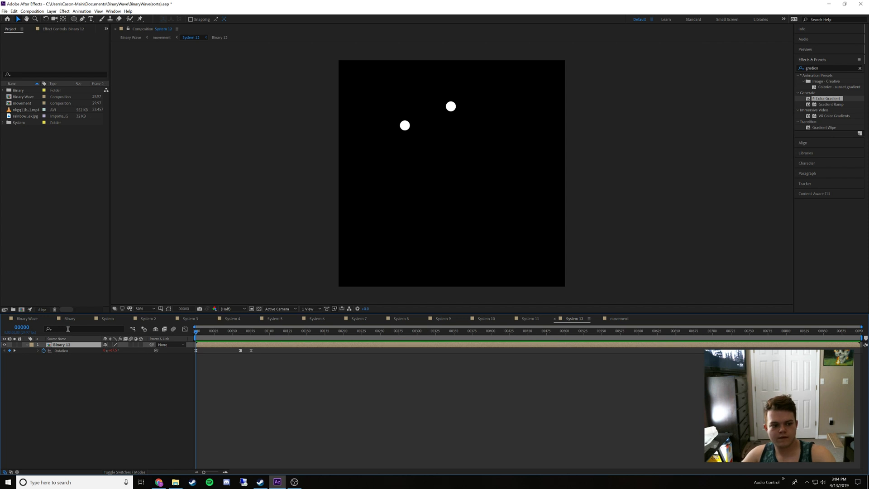
Play back the Binary Wave composition to check the rainbow dot motion, and return the playhead to frame 0
click(25, 319)
key(space)
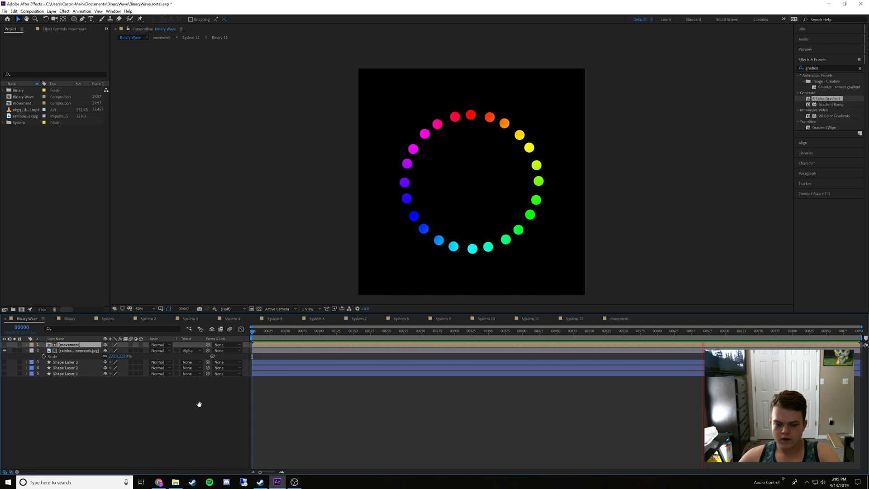
key(space)
drag(261, 333, 242, 335)
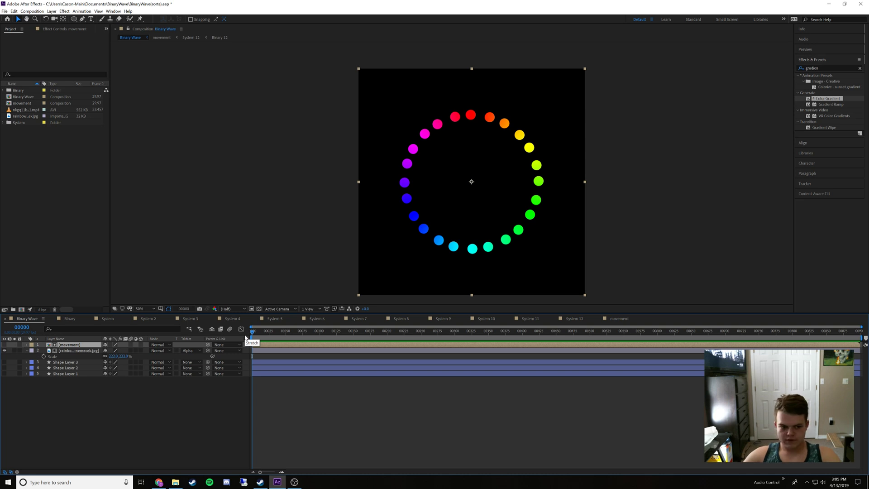
In the System composition, delete the Binary layer's last rotation keyframe at frame 75
click(80, 318)
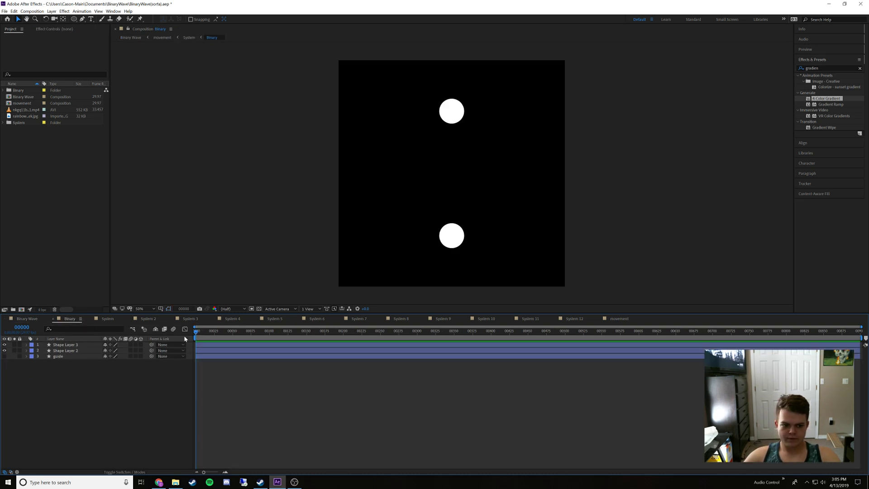
click(108, 319)
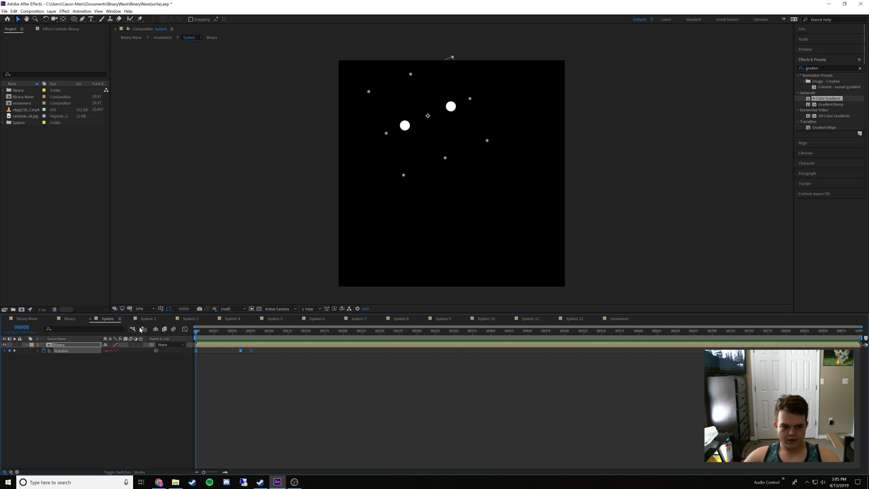
drag(234, 335, 196, 347)
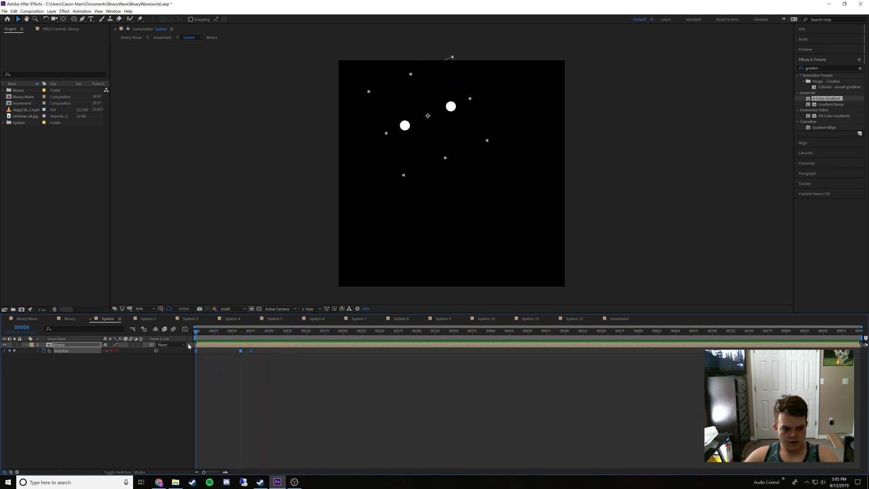
click(242, 359)
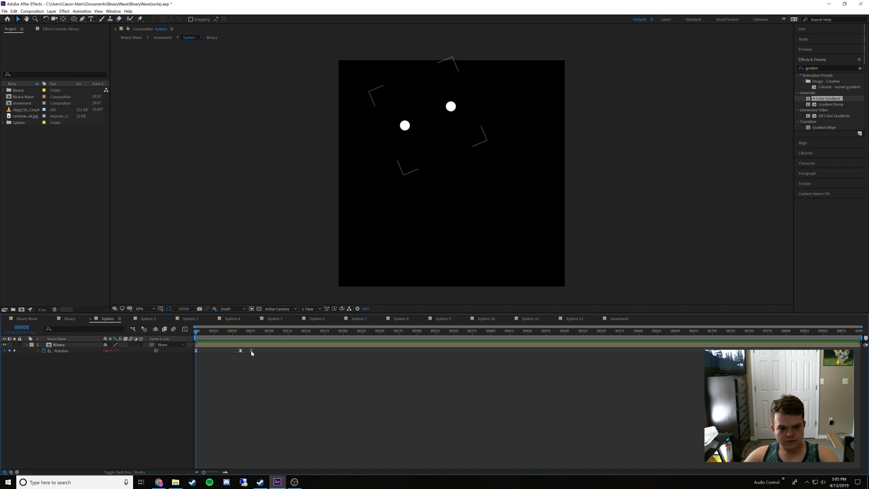
click(251, 351)
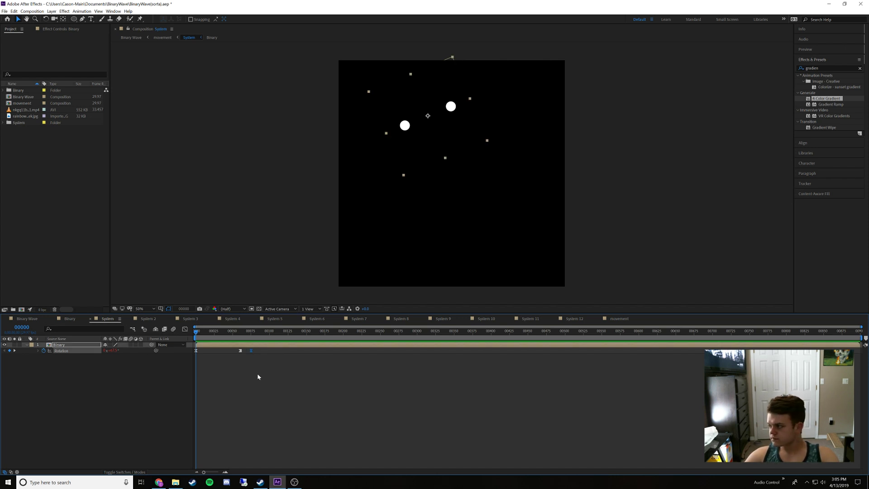
Toggle off hold on the Binary layer's remaining last rotation keyframe and apply Easy Ease to it
right_click(240, 350)
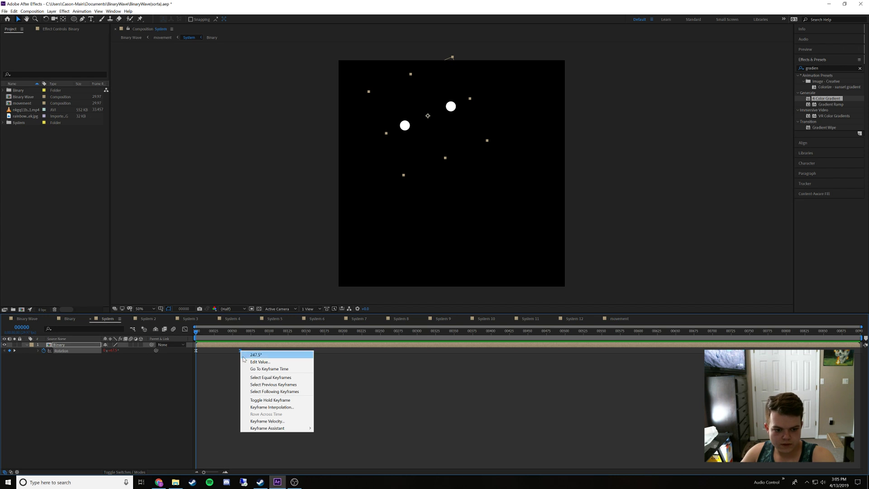
click(253, 400)
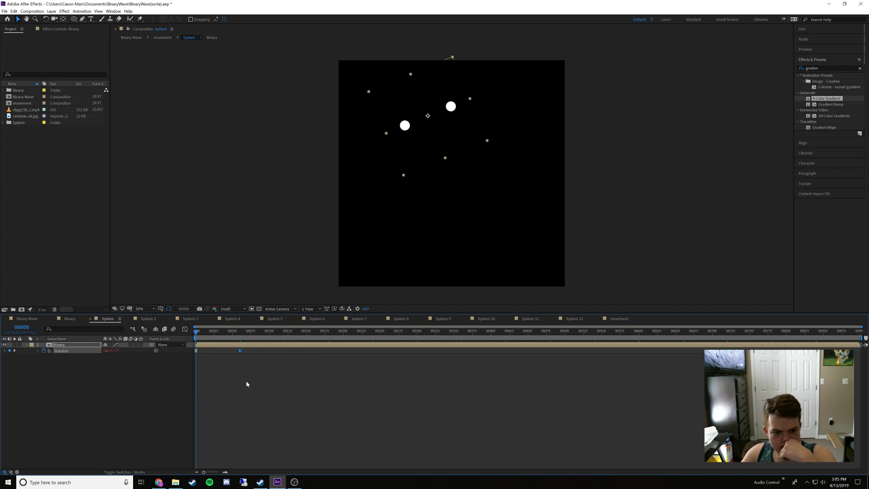
right_click(240, 351)
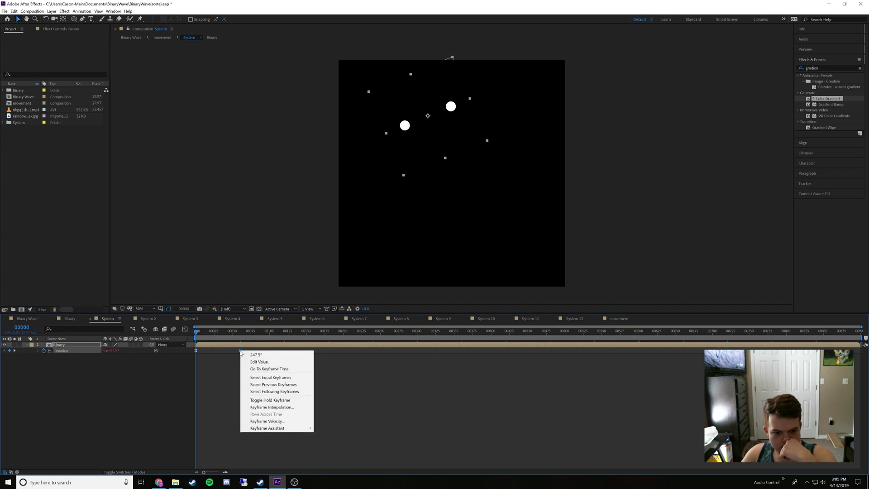
mouse_move(282, 428)
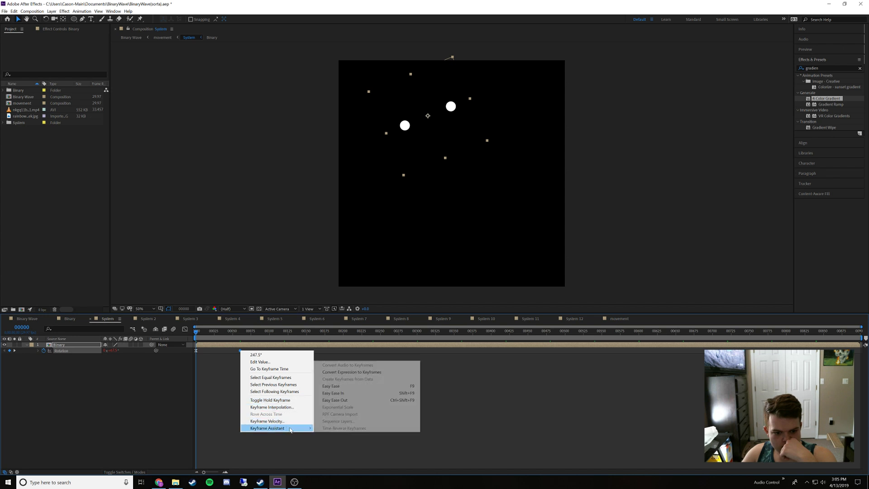
click(331, 386)
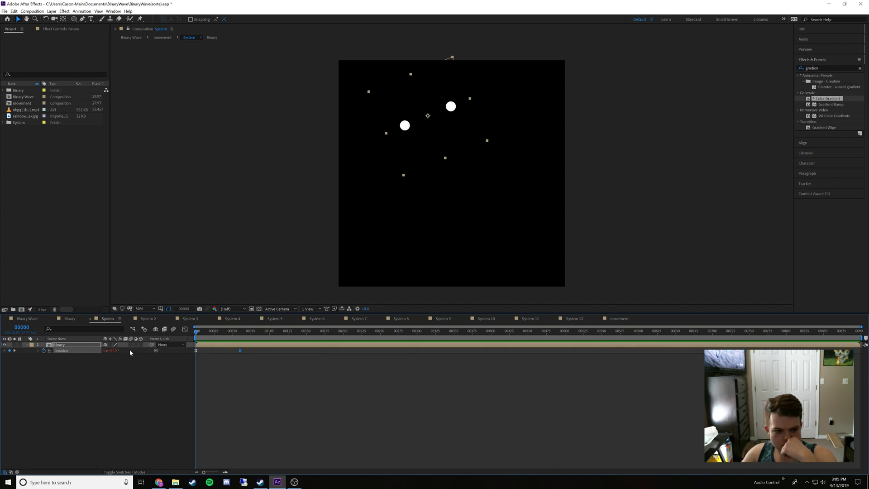
Change the Binary layer's rotation expression in System to loopOut("continue")
click(39, 351)
click(218, 357)
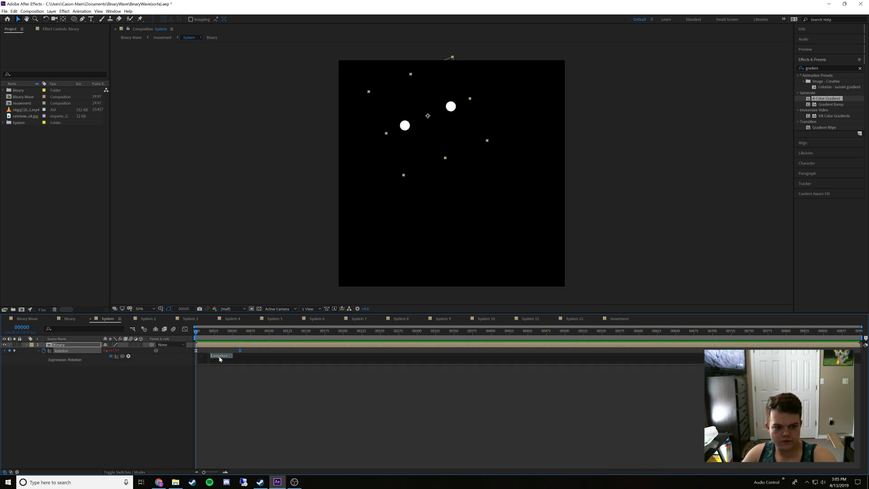
click(230, 355)
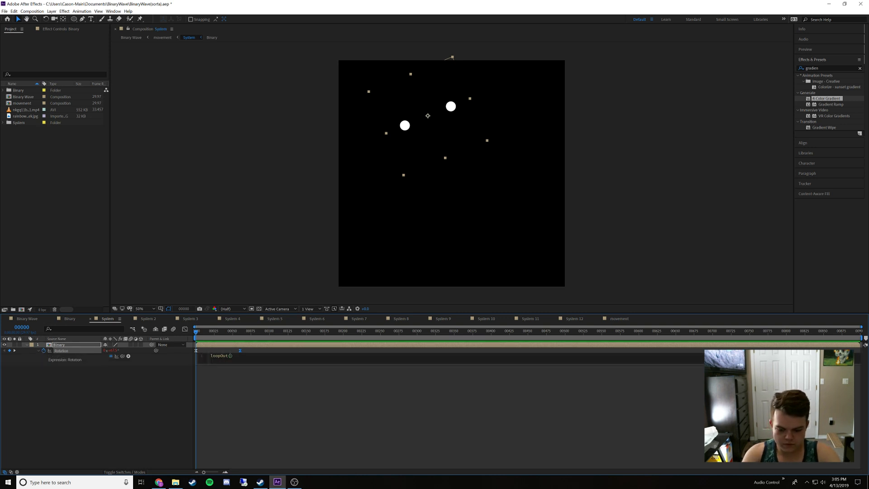
text(")
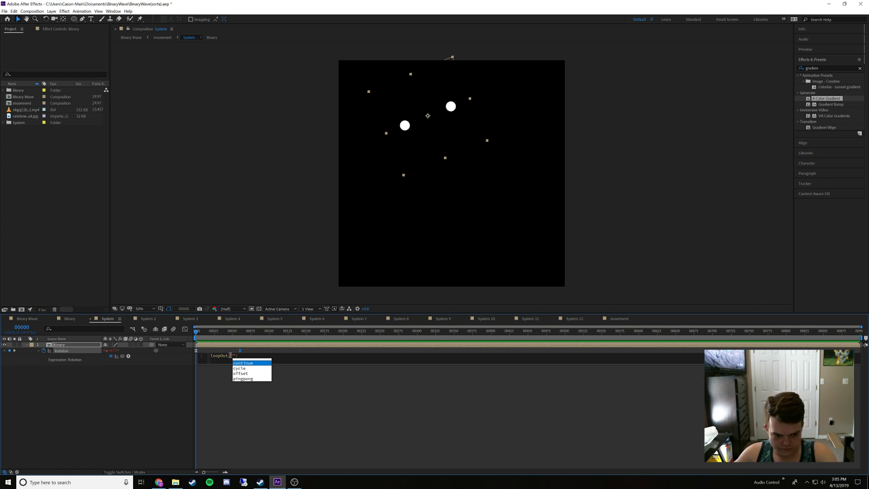
click(242, 362)
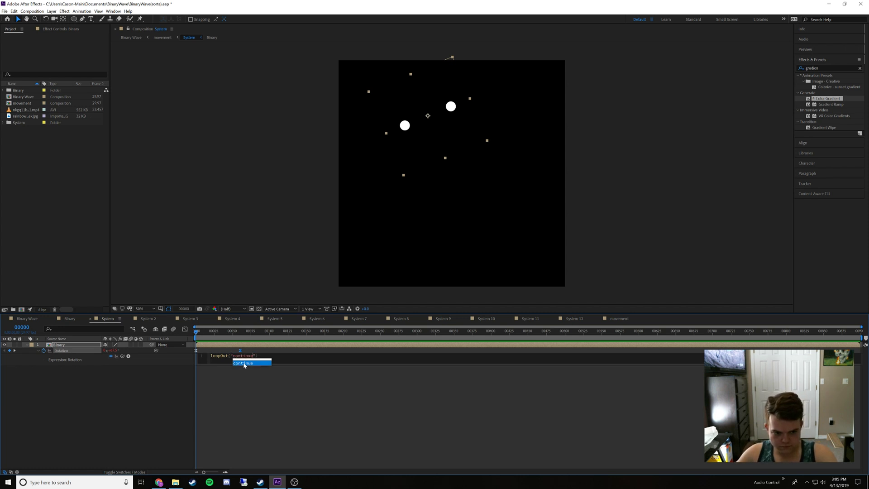
click(175, 384)
Play back the System composition to check the looping rotation, and return the playhead to frame 0
key(space)
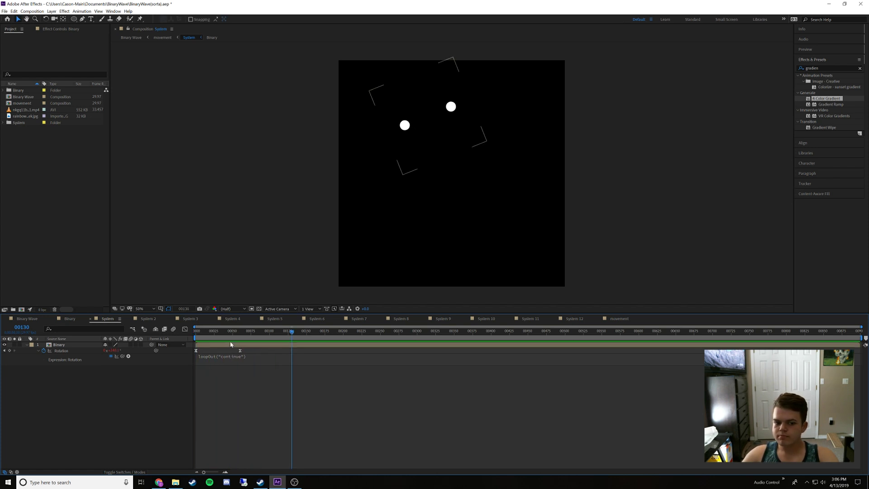
mouse_move(227, 333)
mouse_down()
mouse_move(261, 341)
mouse_move(186, 343)
mouse_move(223, 345)
mouse_up()
key(Home)
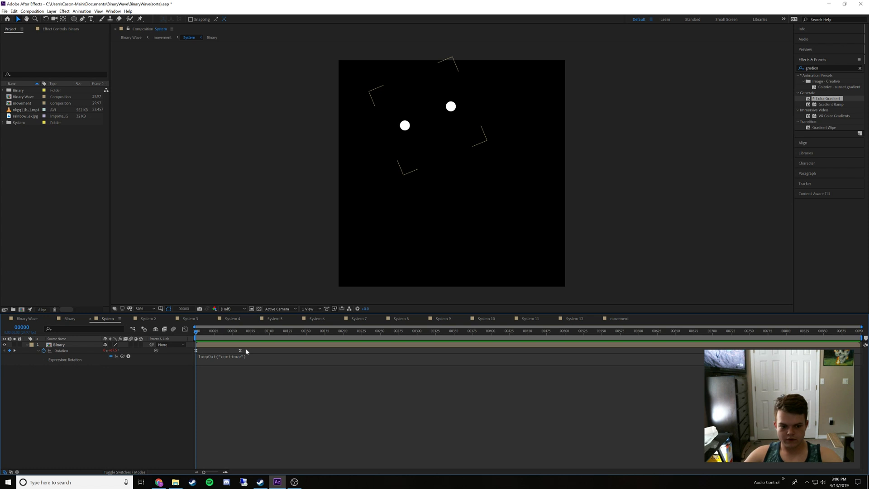
click(196, 350)
right_click(196, 350)
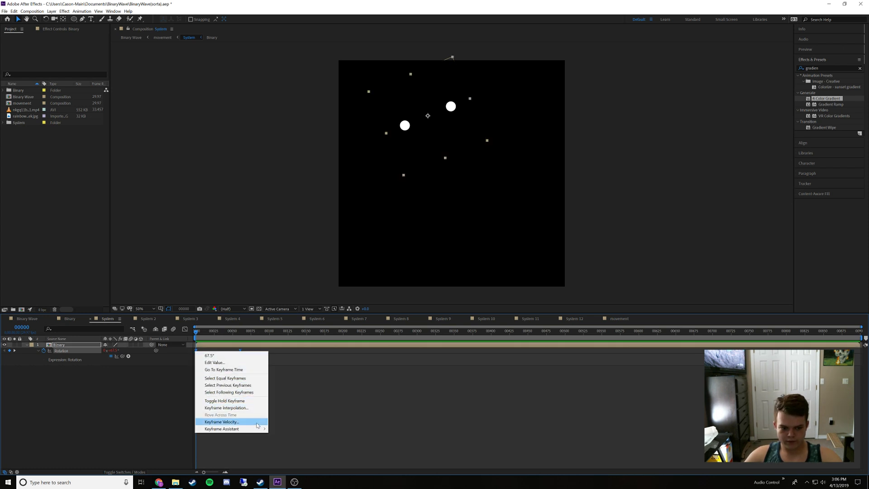
mouse_move(259, 429)
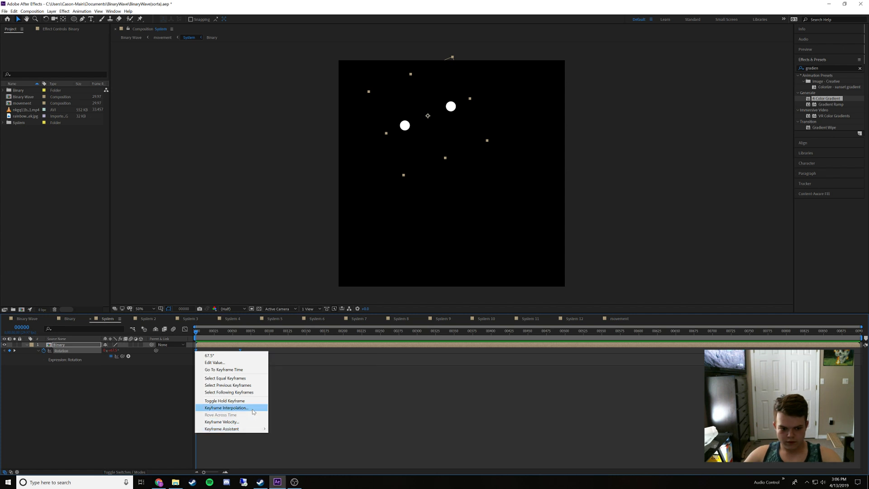
click(252, 421)
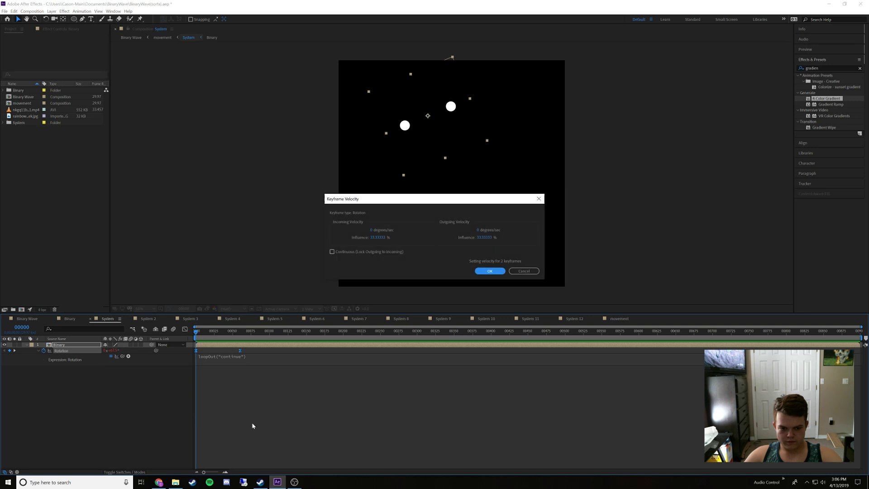
click(524, 270)
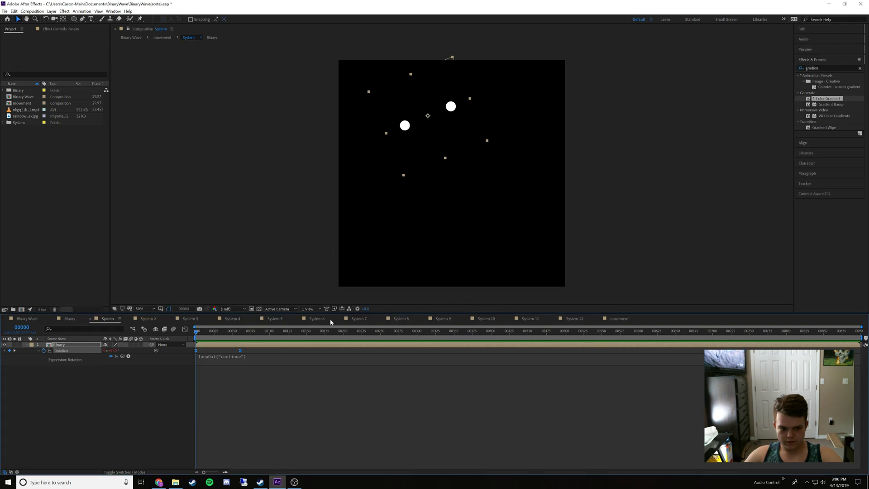
Set the temporal interpolation of both Binary rotation keyframes in the System composition to Linear
right_click(240, 351)
mouse_move(274, 429)
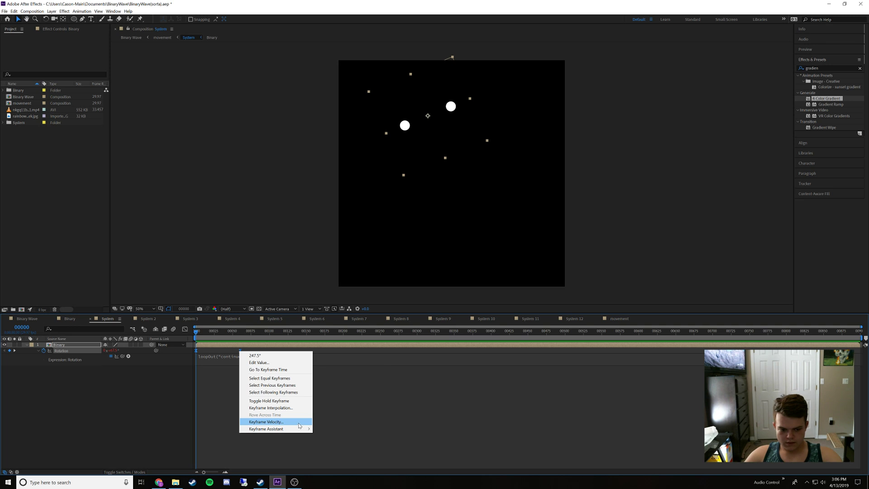
click(289, 407)
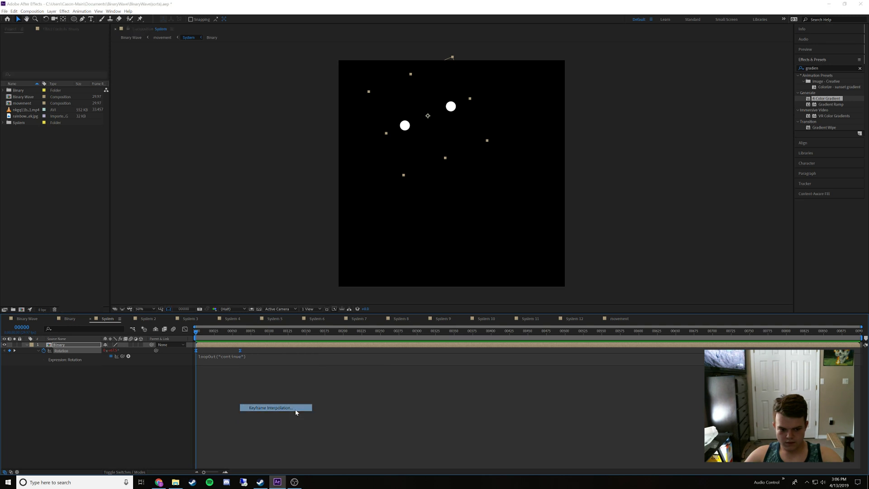
click(452, 209)
click(437, 224)
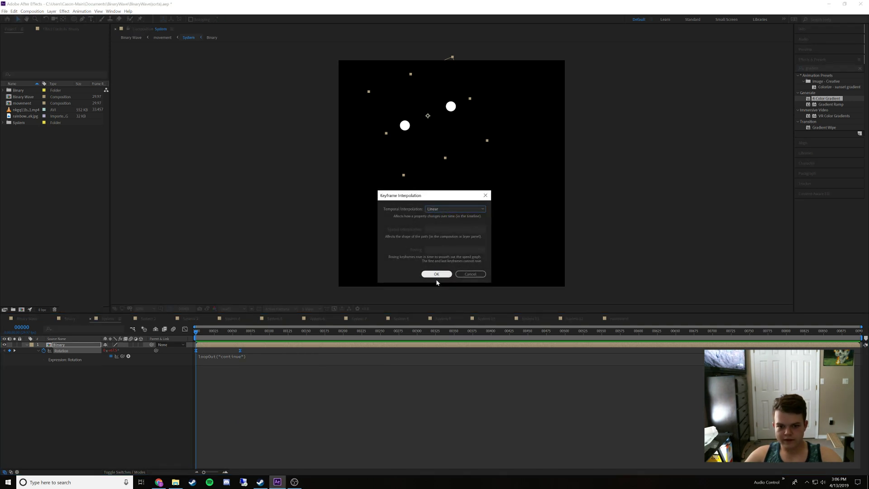
click(437, 274)
Play back the System composition and the Binary Wave composition to check the looping rotation
key(space)
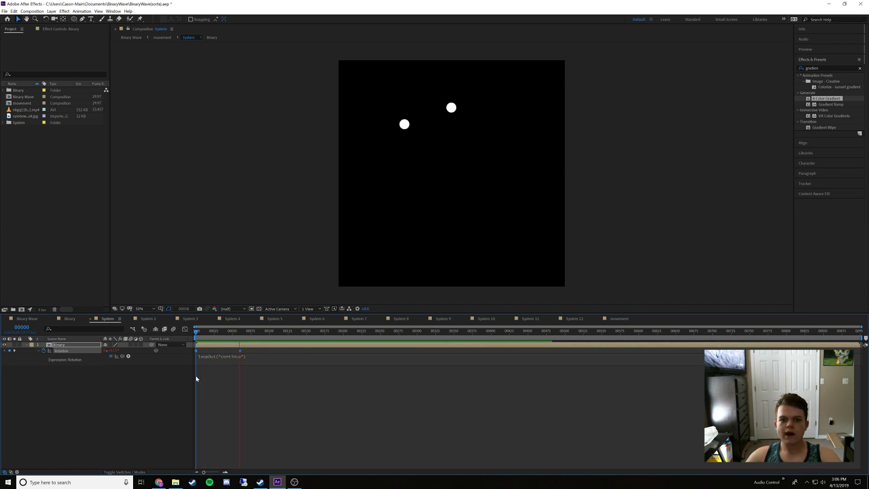
key(space)
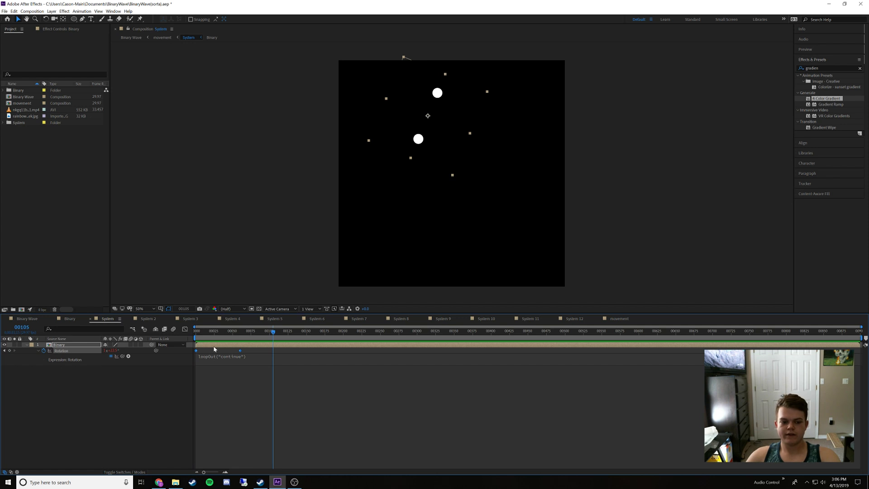
click(26, 319)
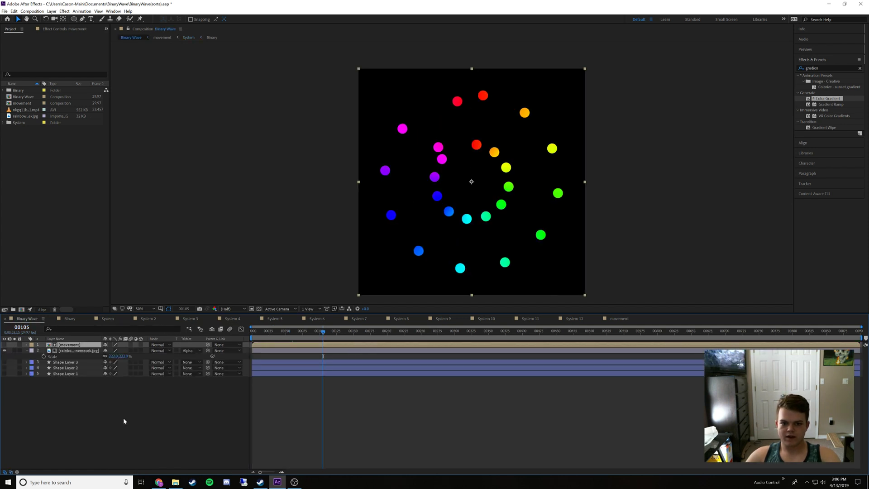
key(space)
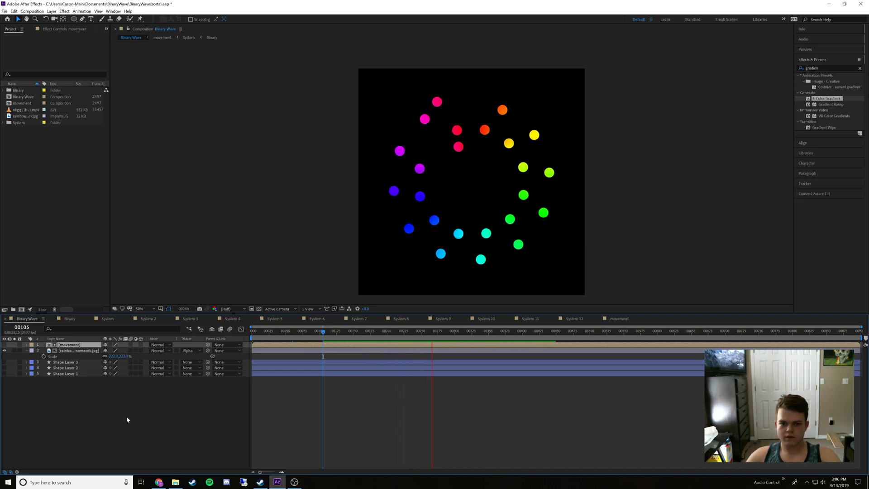
key(space)
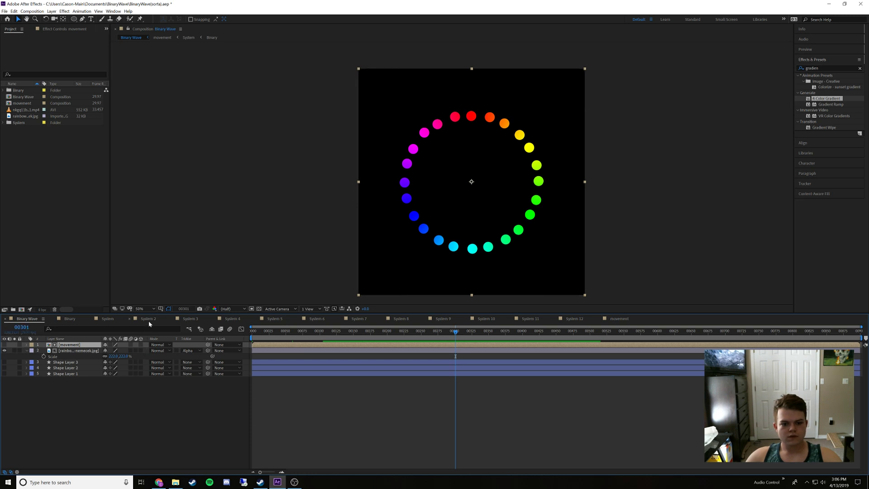
Duplicate the System 12 composition in the System folder and rename the copy idk
click(561, 318)
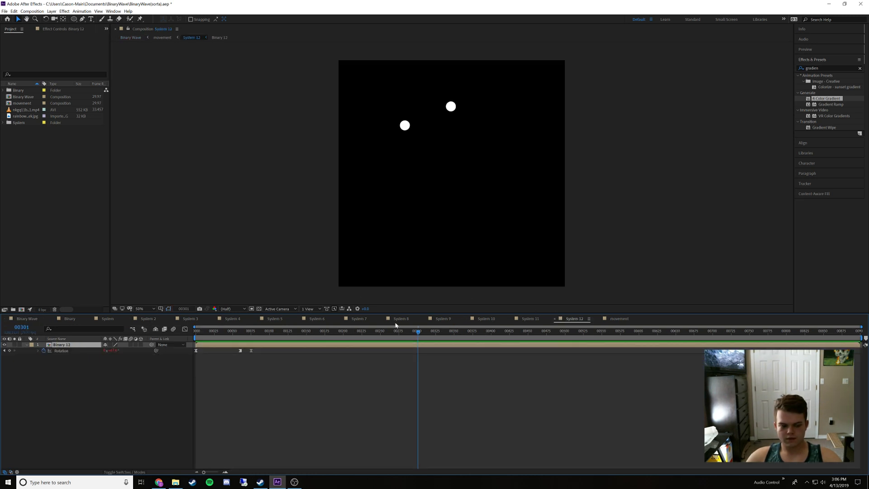
click(3, 123)
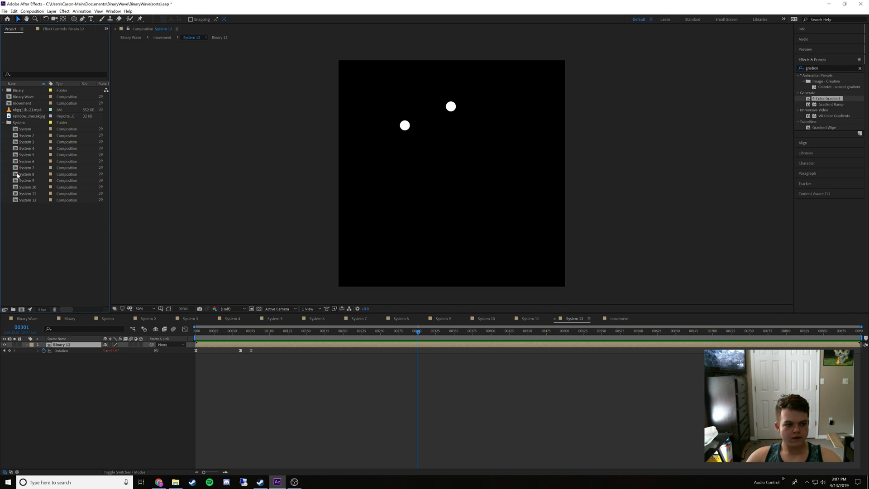
click(26, 200)
key(ctrl+d)
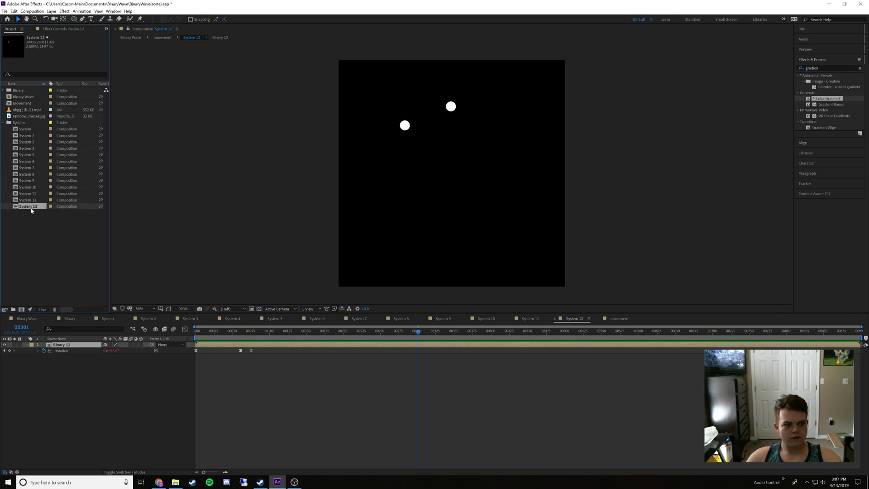
right_click(36, 209)
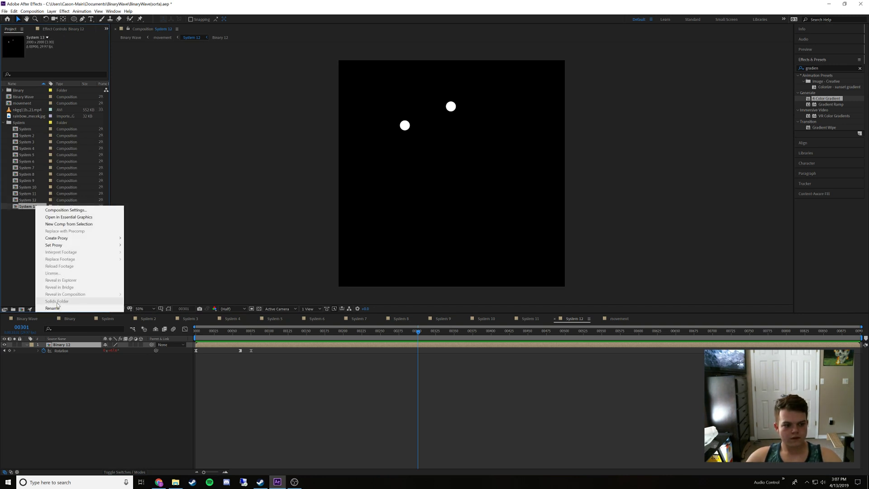
click(56, 276)
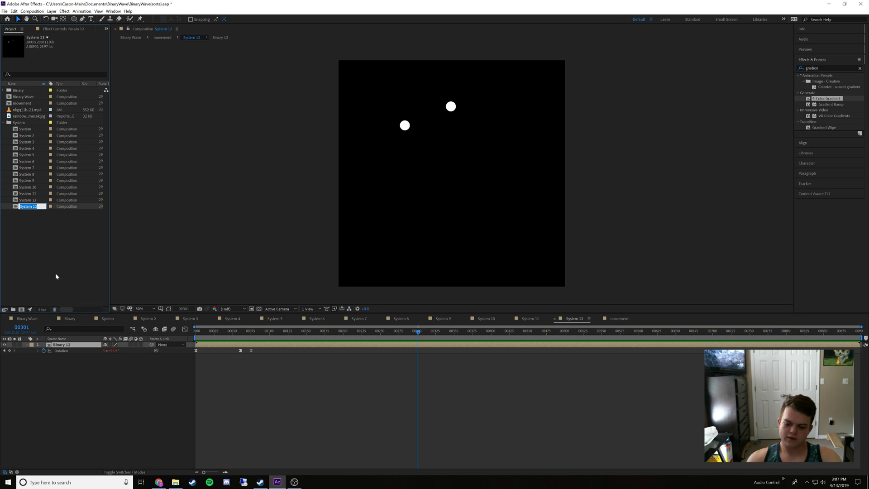
text(idk)
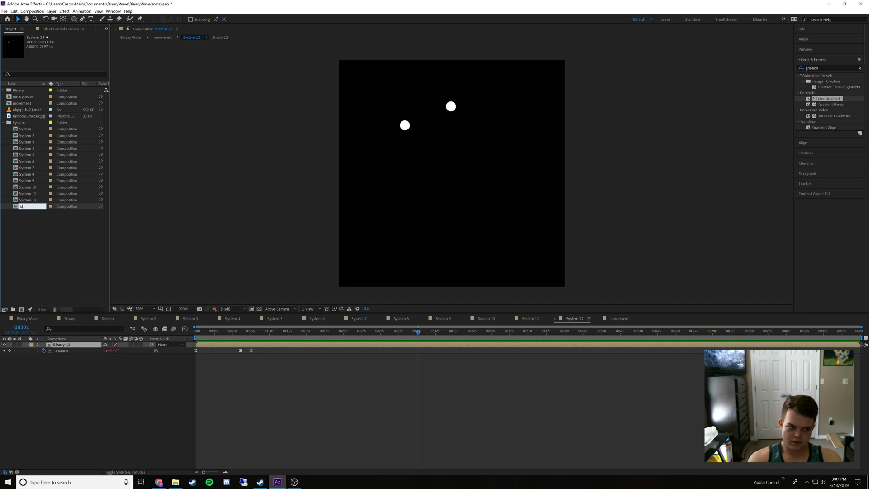
key(Return)
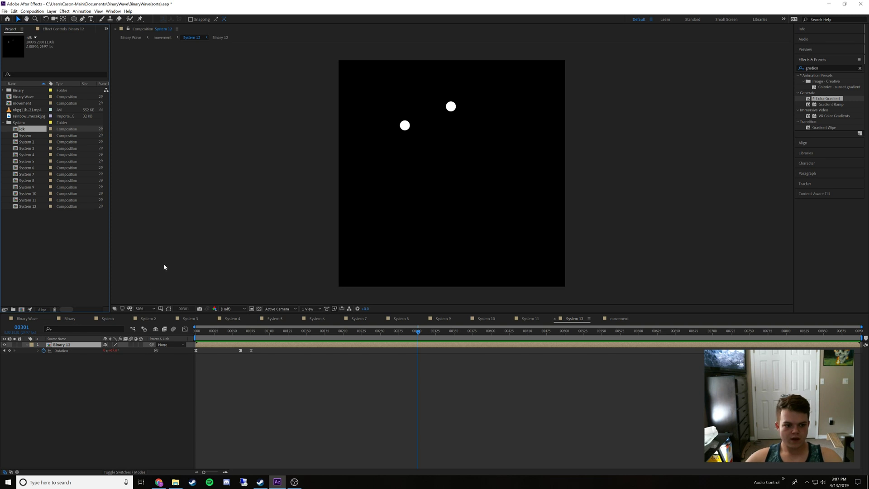
Copy the two linear rotation keyframes from System and replace Binary 2's rotation keyframes in System 2 with them at frame 0
click(112, 318)
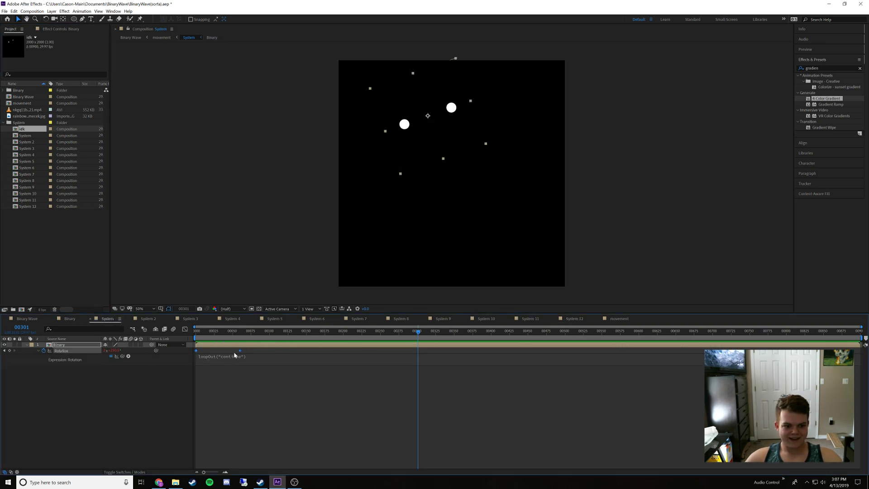
drag(245, 350, 193, 359)
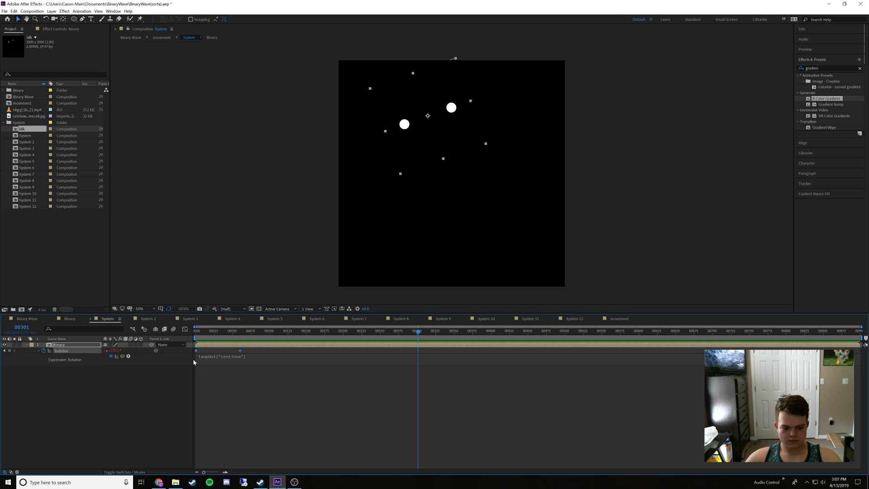
click(150, 318)
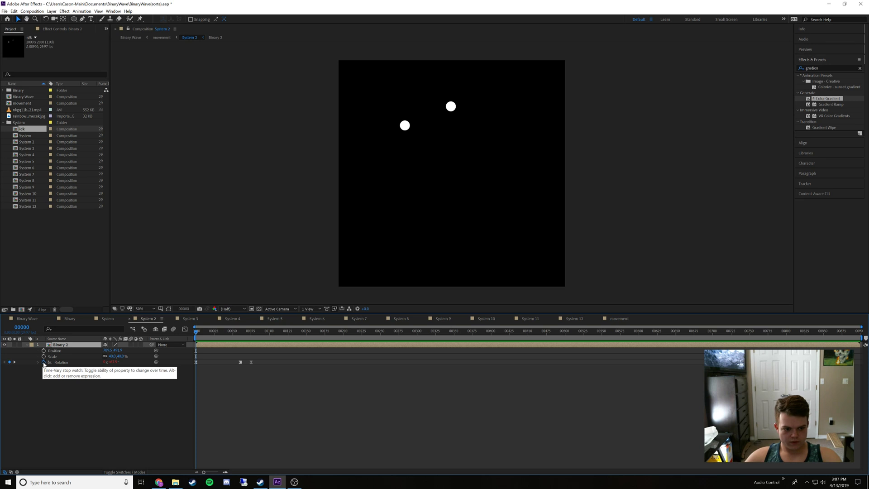
click(44, 362)
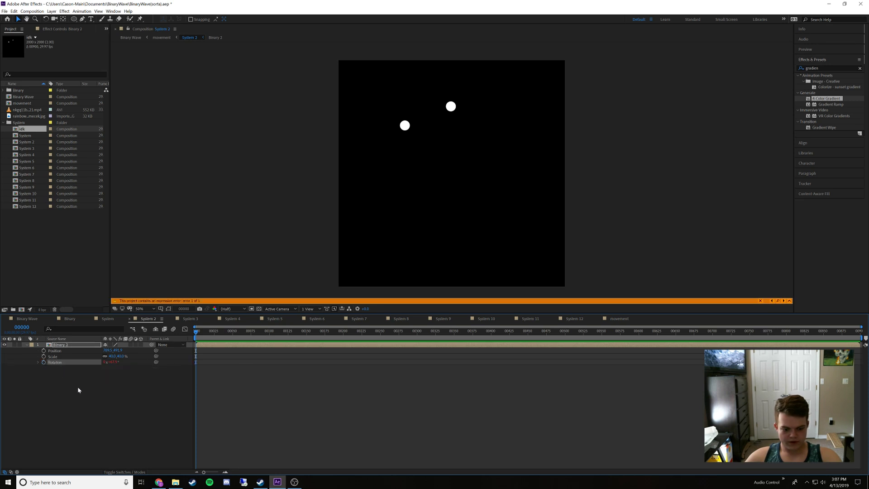
key(ctrl+z)
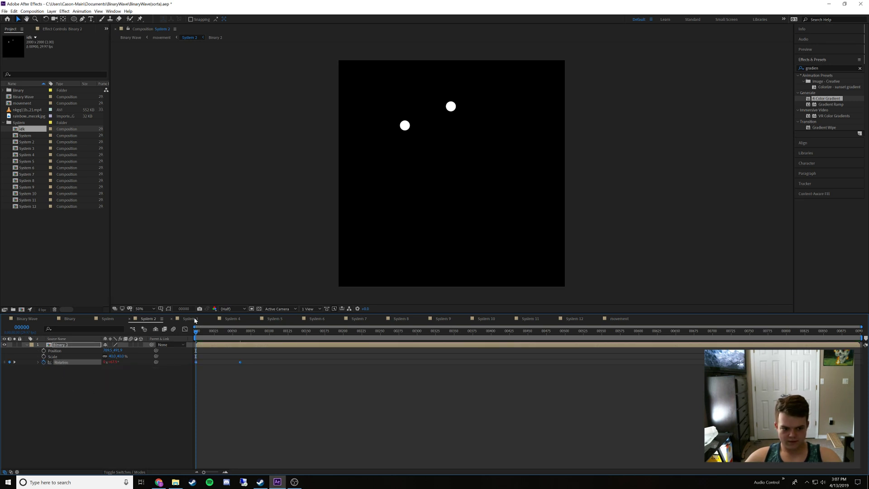
Replace the Binary layers' rotation keyframes in System 3 and System 4 with the copied linear keyframes, starting at frame 0
click(191, 319)
click(44, 351)
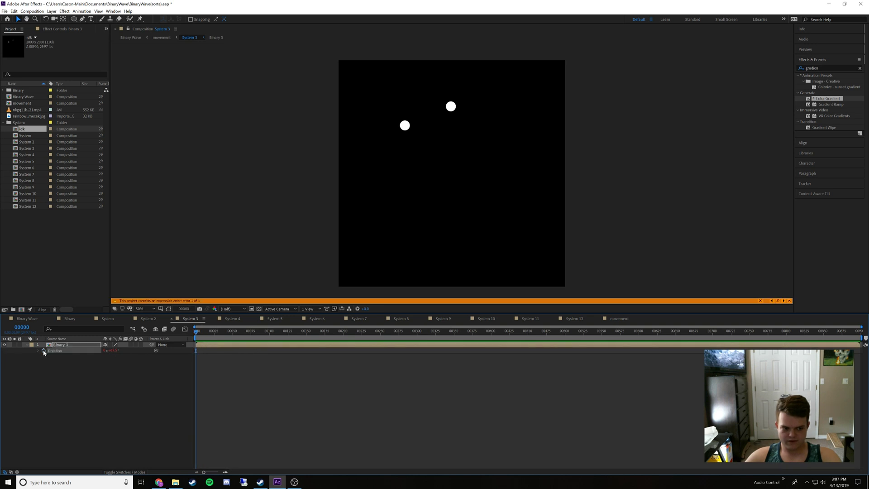
key(ctrl+v)
click(223, 319)
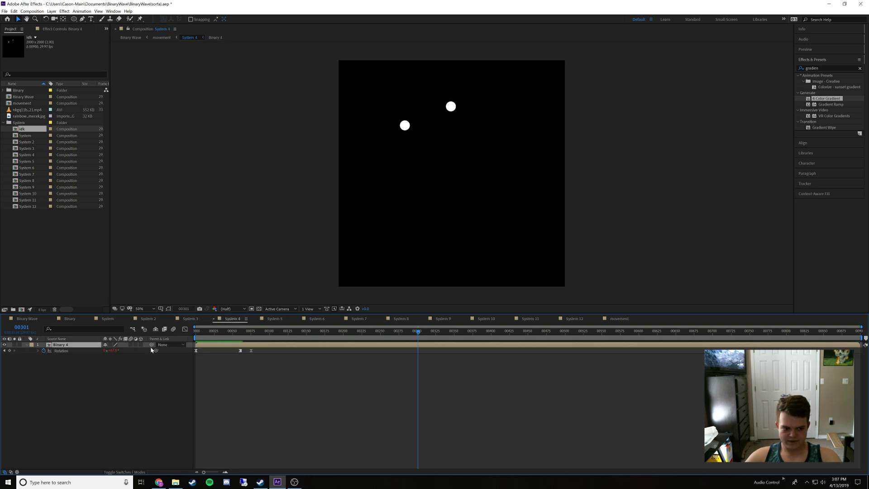
click(44, 351)
key(ctrl+v)
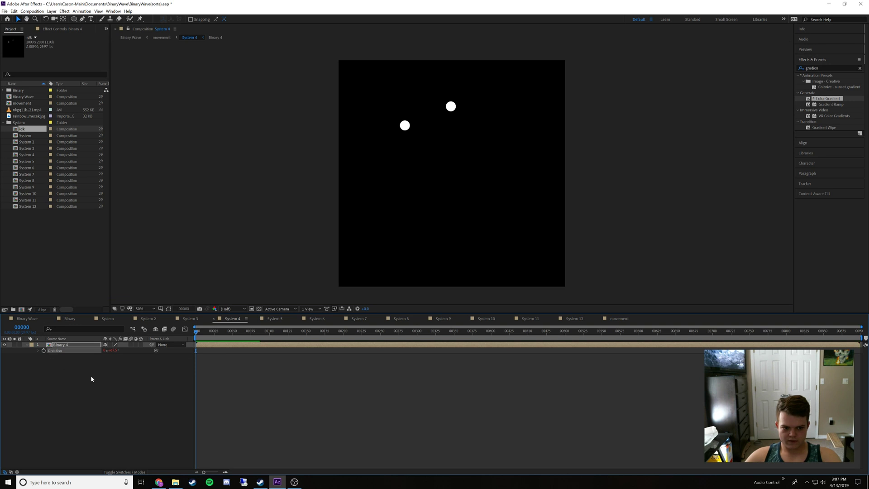
Replace the Binary layers' rotation keyframes in System 5 and System 6 with the copied linear keyframes, starting at frame 0
click(273, 319)
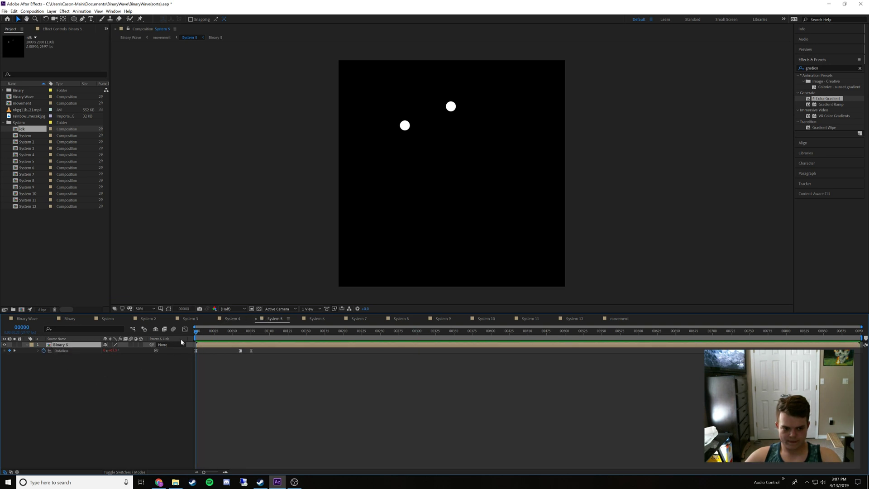
key(Home)
click(43, 351)
key(ctrl+v)
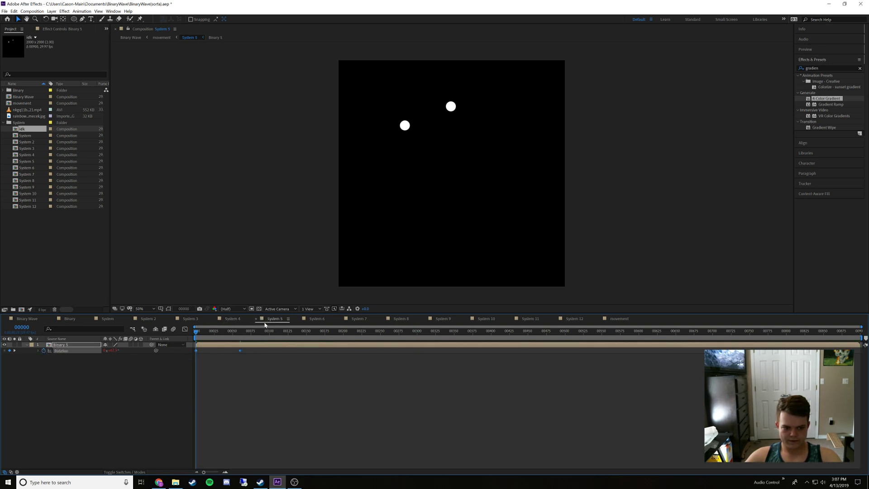
click(313, 319)
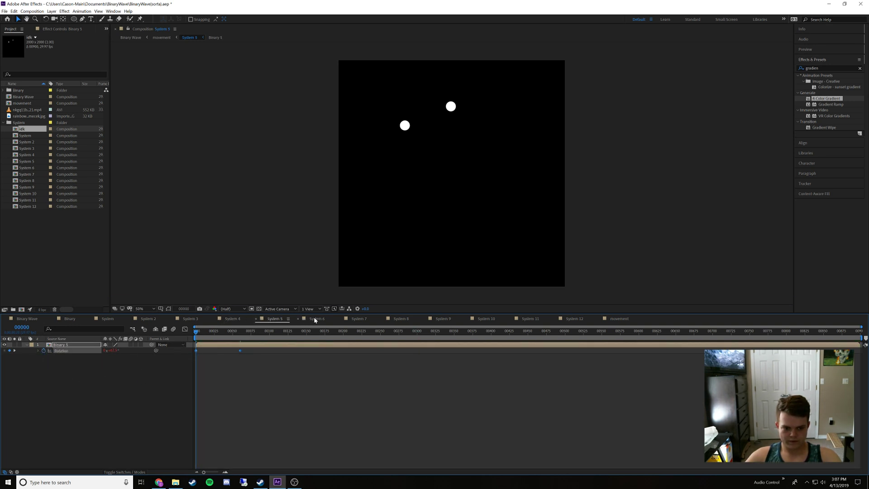
click(48, 350)
key(ctrl+v)
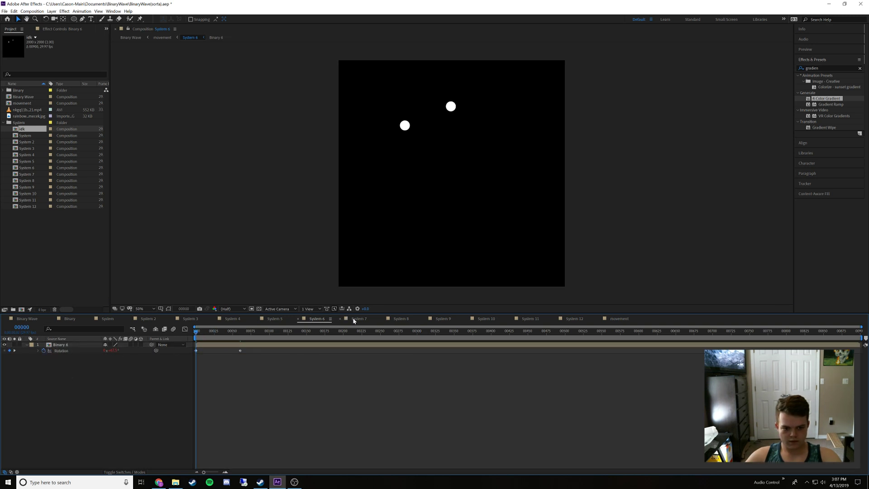
Replace the Binary layers' rotation keyframes in System 7 and System 8 with the copied linear keyframes, starting at frame 0
click(355, 319)
click(43, 350)
key(ctrl+v)
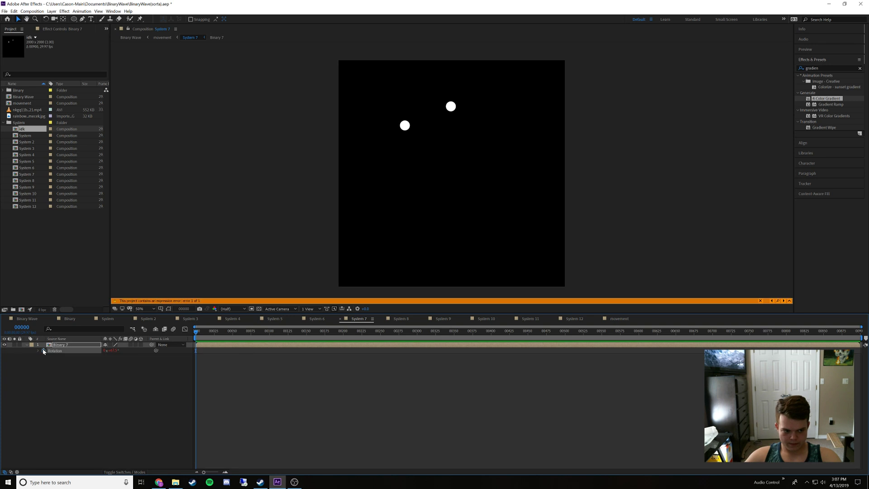
click(400, 319)
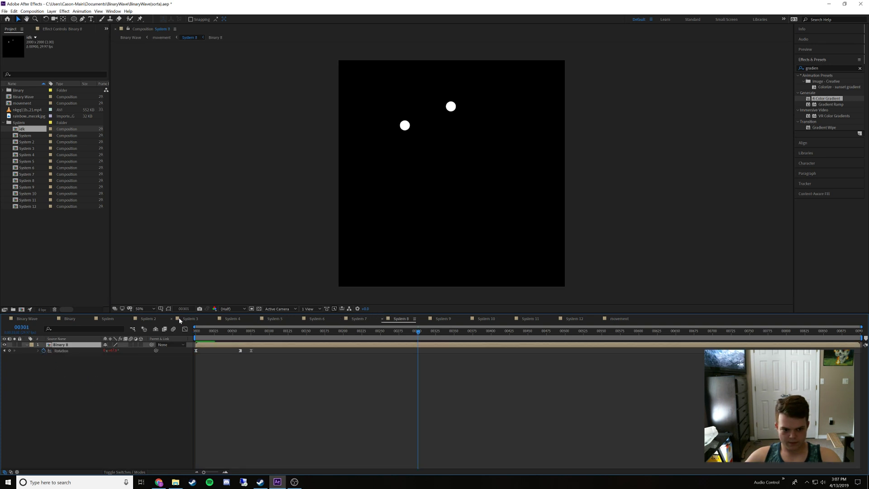
click(43, 351)
key(ctrl+v)
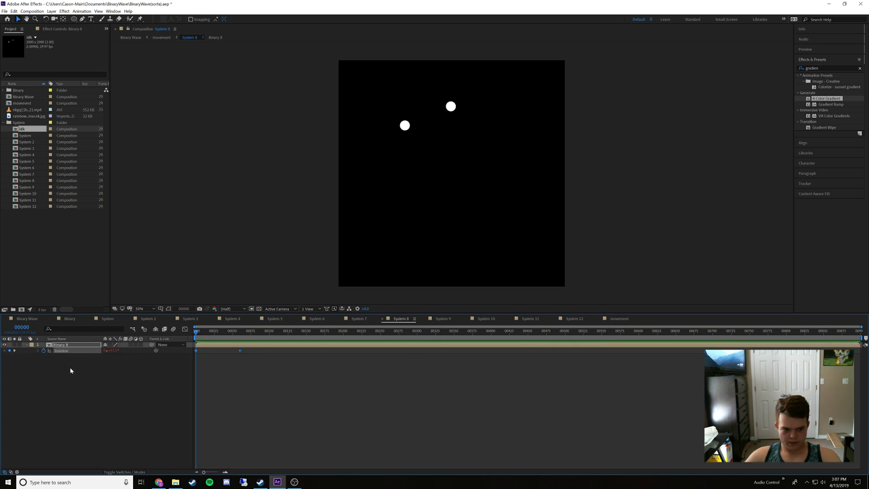
Replace the Binary layers' rotation keyframes in System 9 and System 10 with the copied linear keyframes, starting at frame 0
click(440, 318)
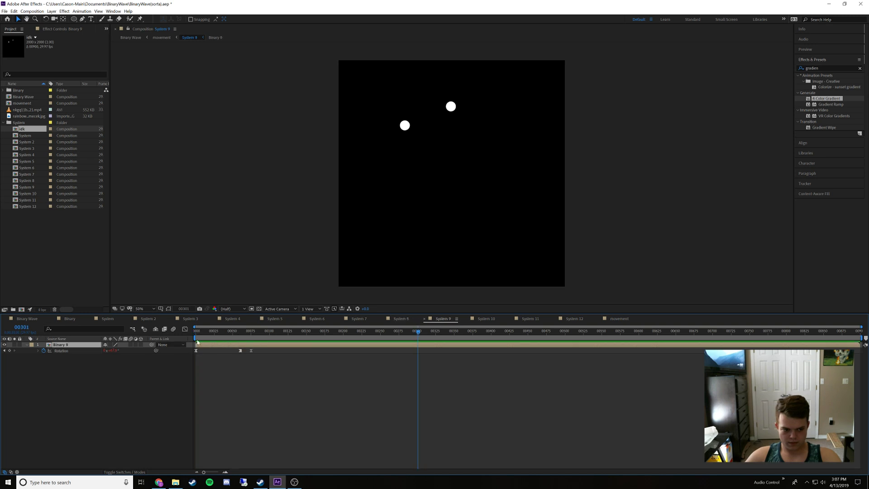
drag(204, 332, 171, 341)
click(44, 351)
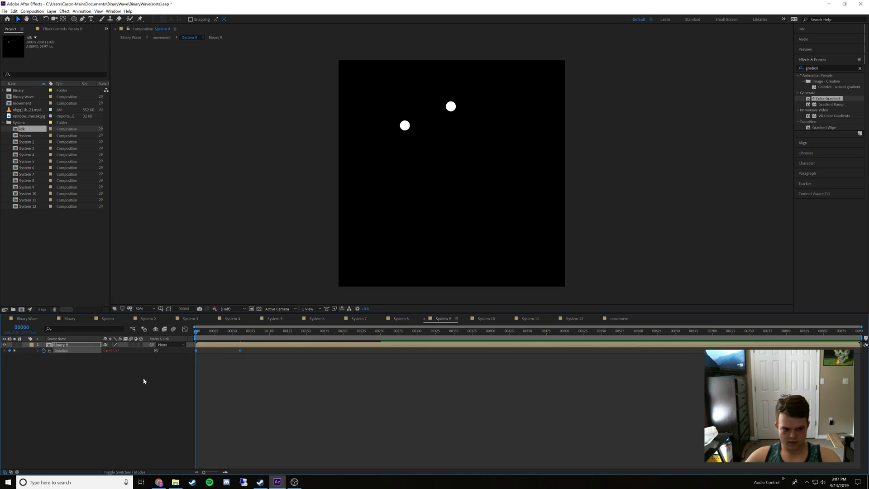
click(487, 319)
click(215, 332)
drag(215, 332, 195, 333)
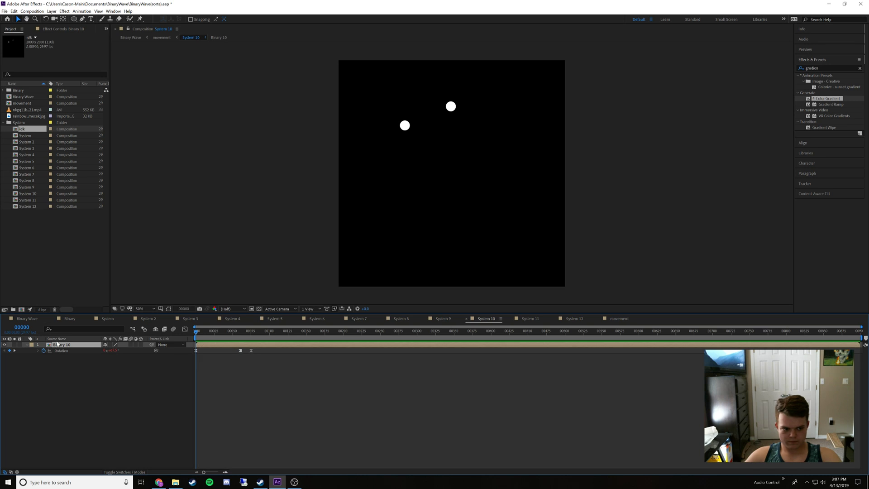
click(43, 351)
key(ctrl+v)
Replace the Binary layers' rotation keyframes in System 11 and System 12 with the copied linear keyframes, starting at frame 0
click(528, 318)
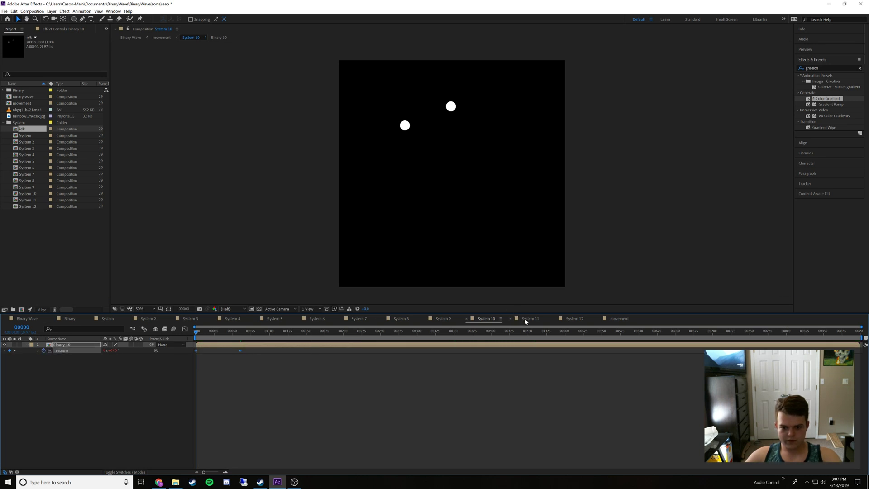
click(44, 351)
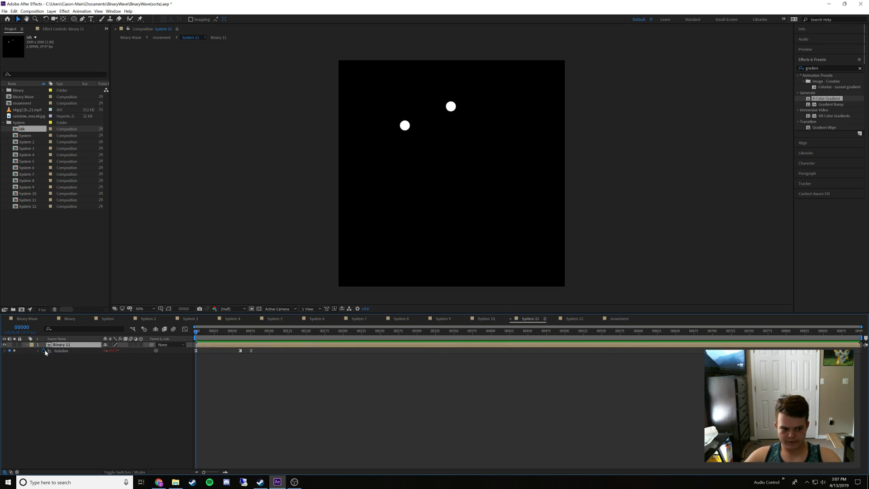
key(ctrl+v)
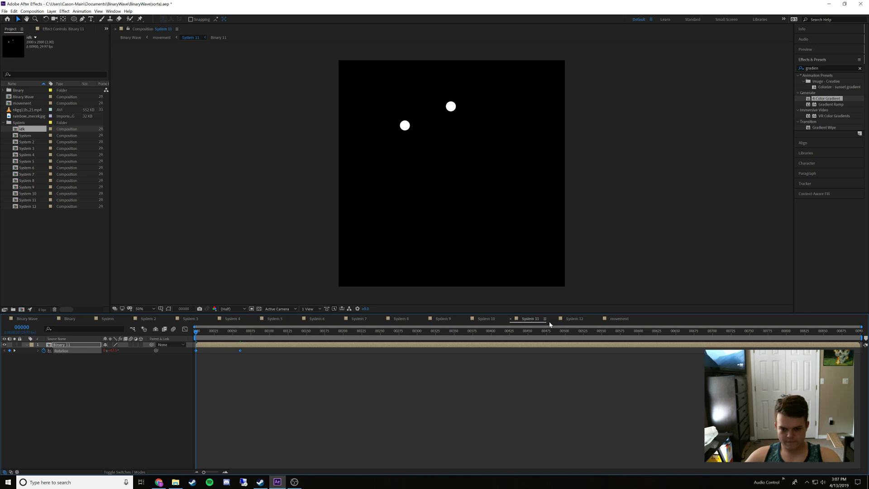
click(573, 319)
click(43, 351)
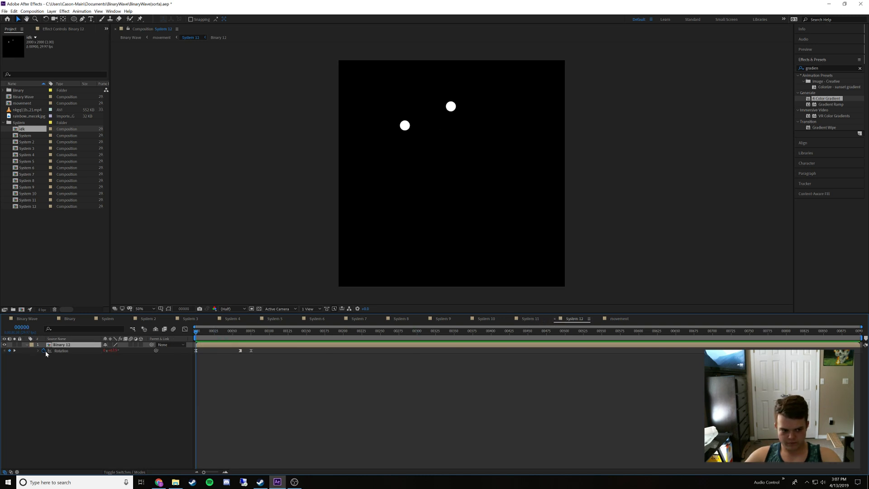
key(ctrl+v)
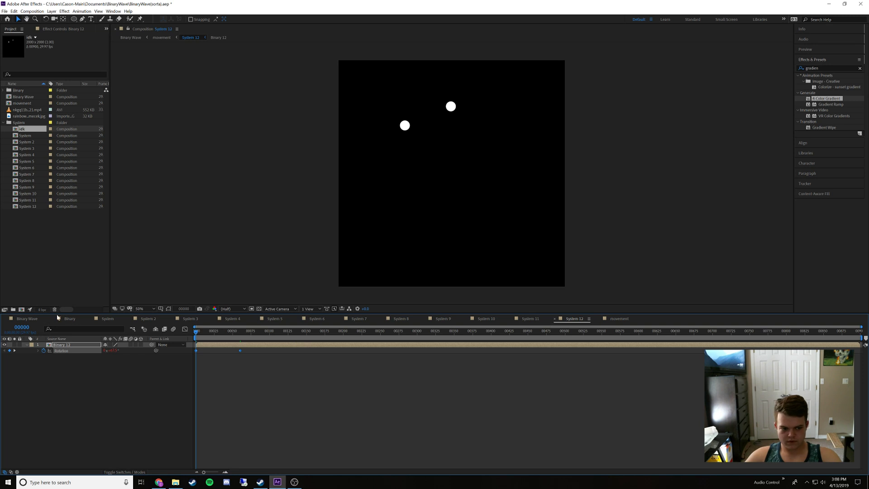
Preview the Binary Wave composition with the new linear rotations applied, then stop playback
click(28, 319)
key(space)
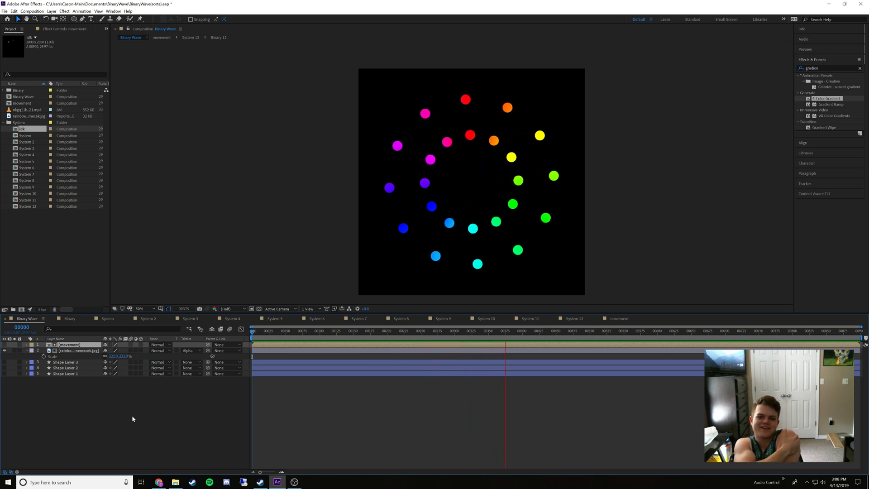
key(space)
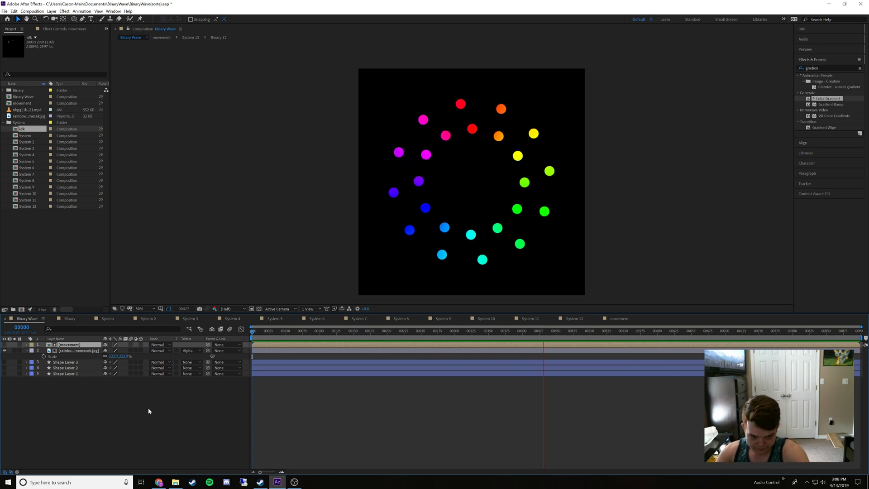
Play the reference rainbow dot MP4 from the Downloads folder in VLC, then close it and return to After Effects
click(159, 482)
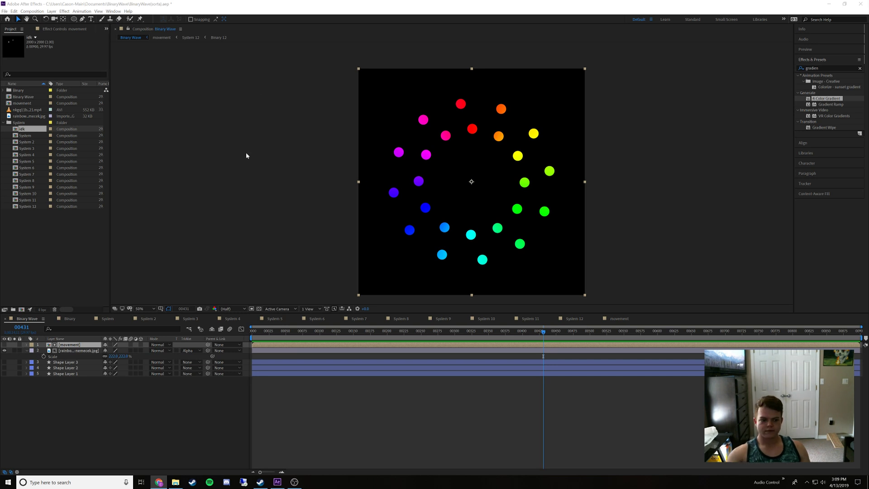
click(175, 481)
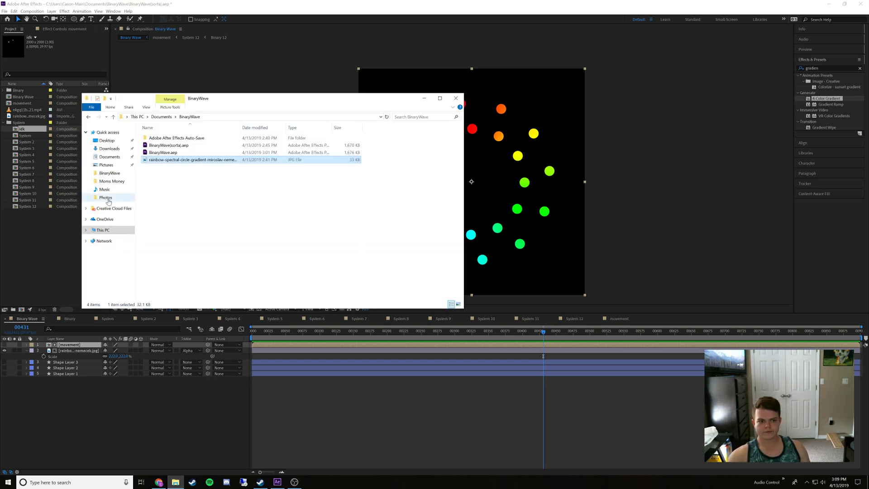
click(109, 148)
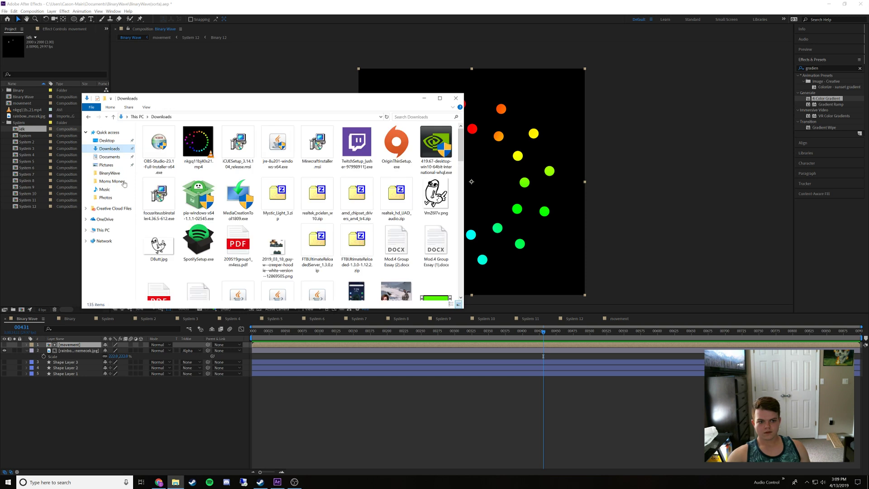
click(207, 148)
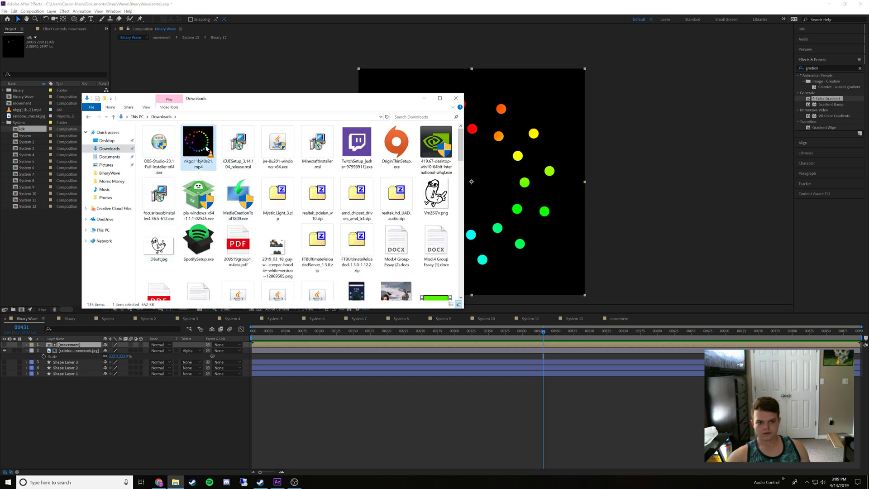
double_click(207, 149)
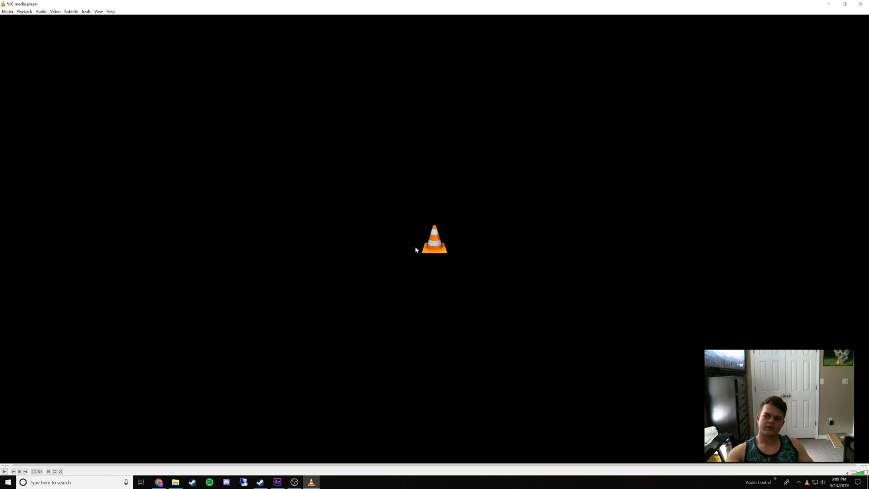
click(858, 3)
click(414, 82)
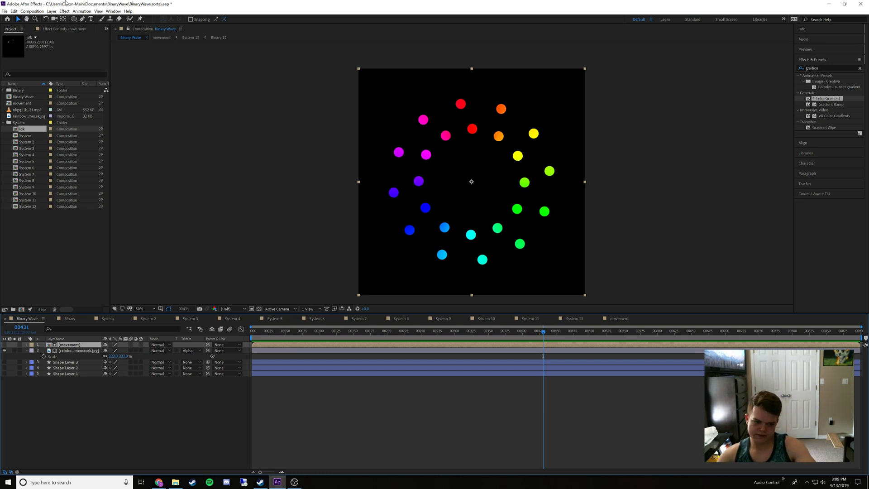
Replay the Binary Wave animation from frame 0 to compare its motion with the reference video
drag(265, 331, 198, 389)
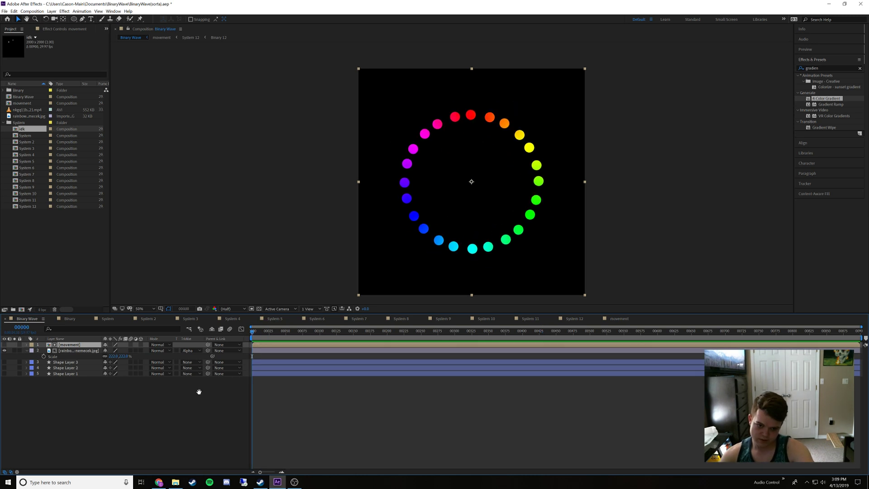
key(space)
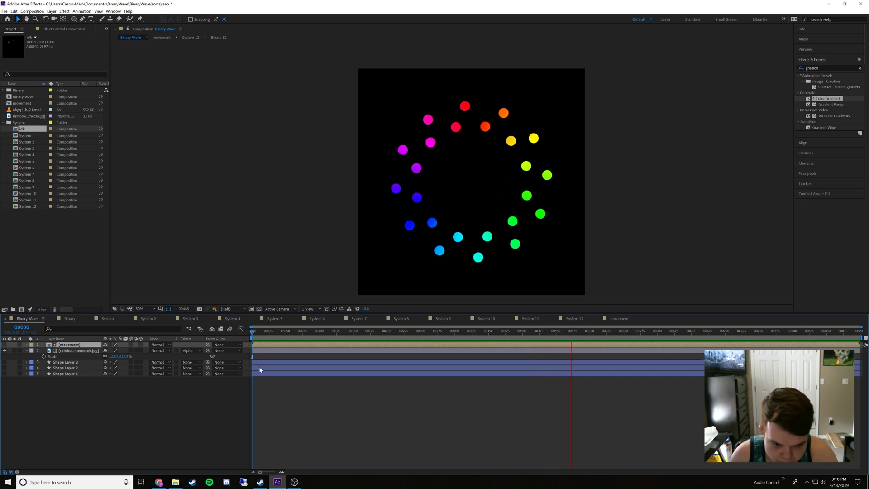
key(space)
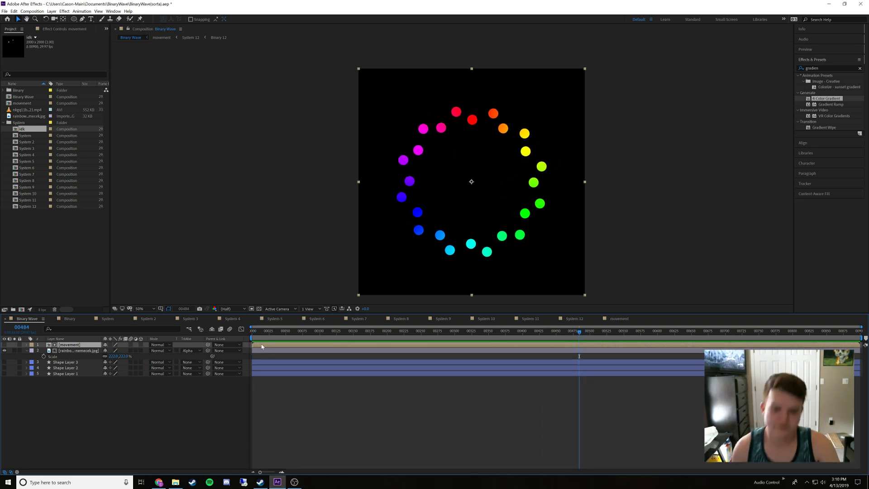
Check in the System composition at which frame the second rotation keyframe completes the cycle
click(73, 320)
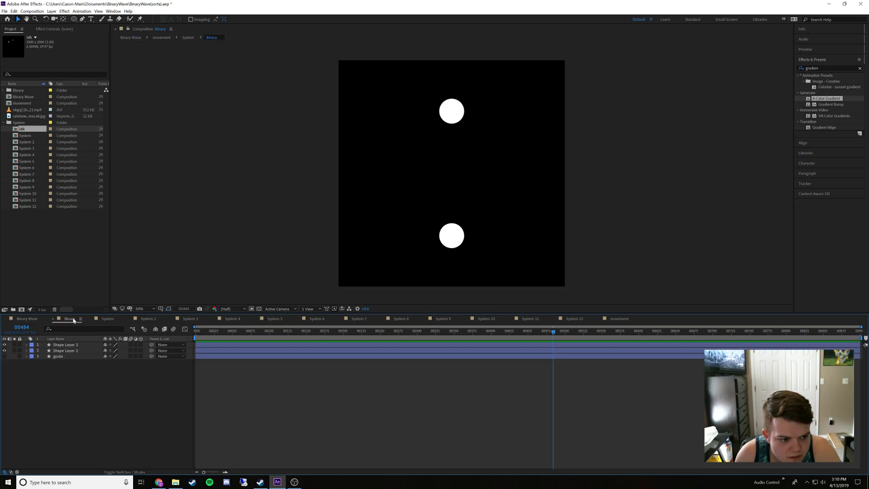
click(114, 320)
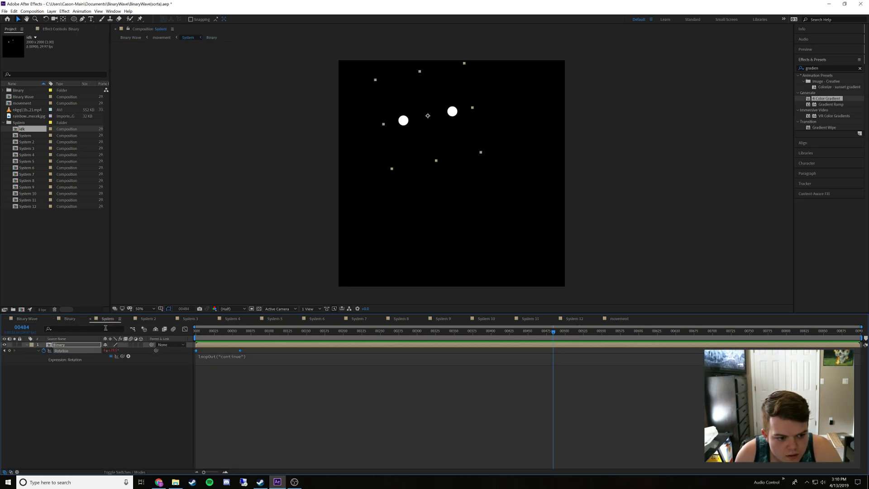
drag(208, 330, 239, 345)
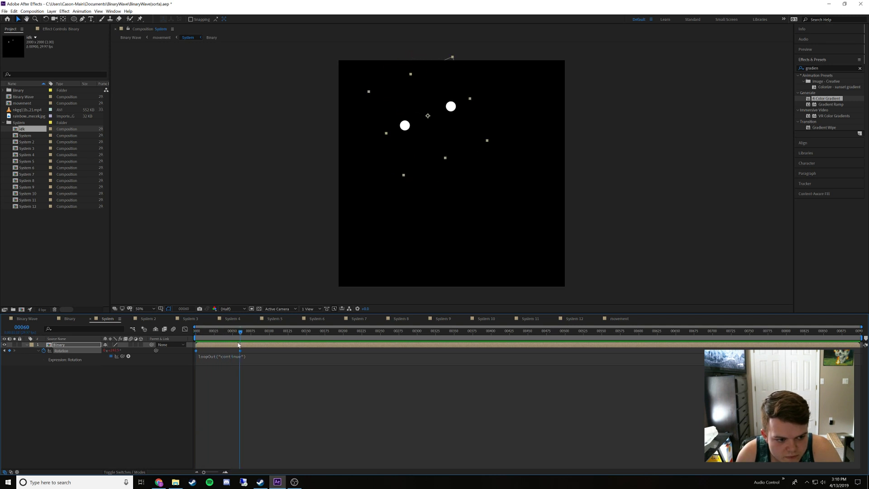
End Binary Wave's work area at frame 60 and preview the shortened loop
click(17, 319)
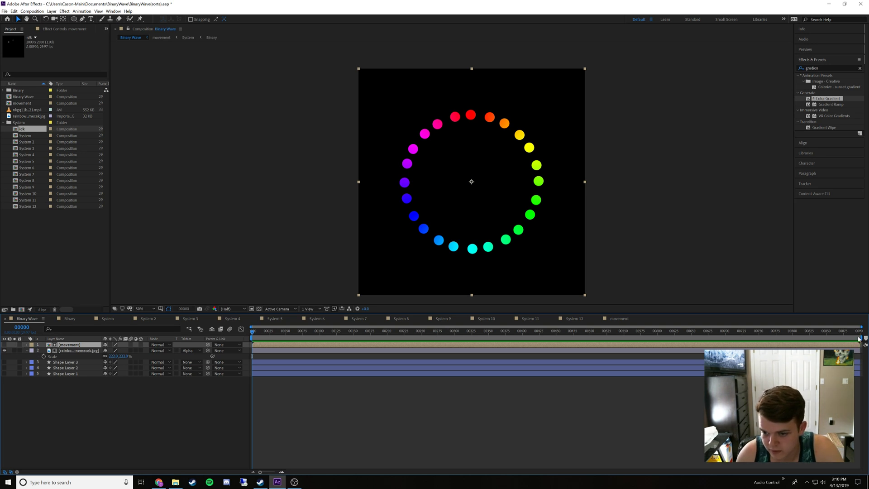
click(294, 333)
drag(294, 334, 293, 335)
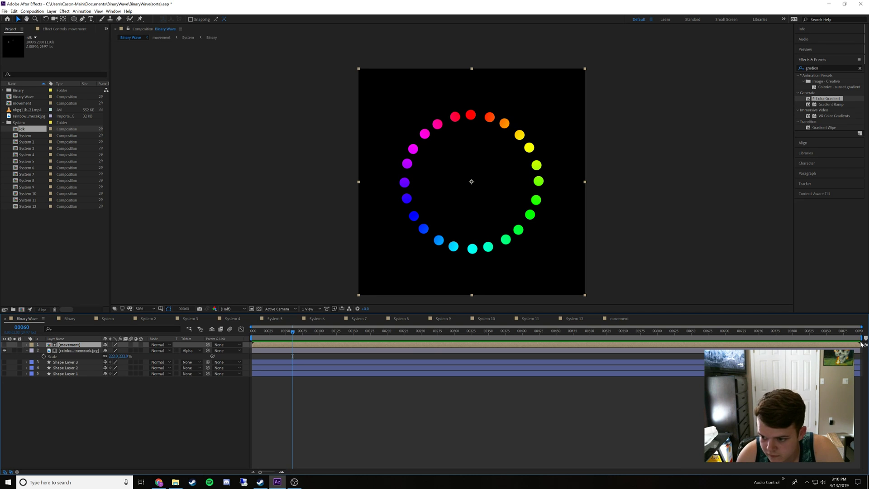
drag(861, 338, 294, 339)
key(space)
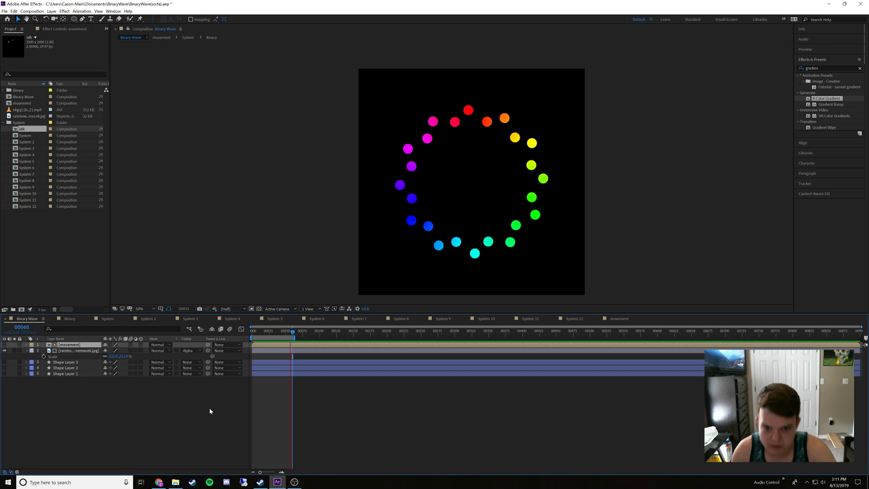
key(space)
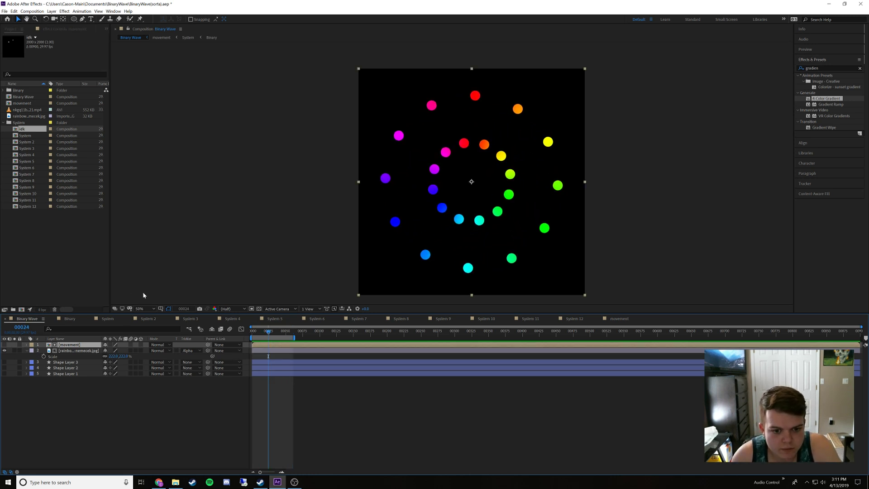
Send Binary Wave to the Adobe Media Encoder queue, set its format to H.264, and encode it
click(4, 11)
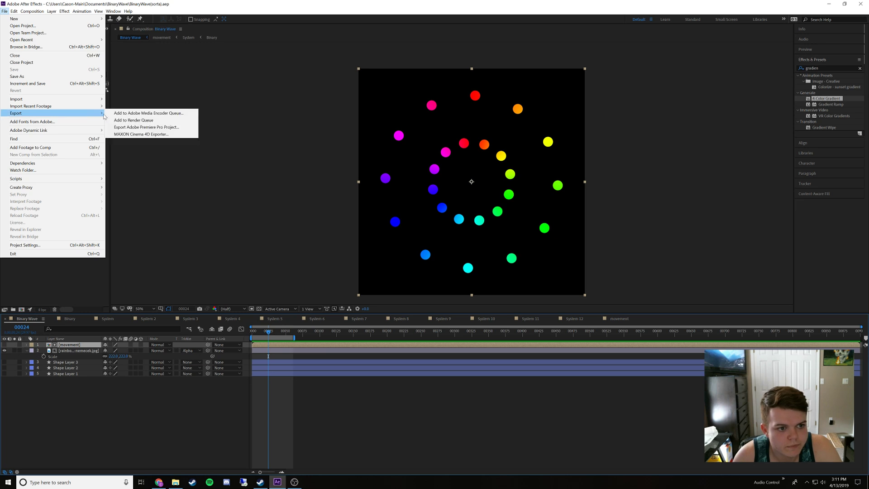
click(111, 113)
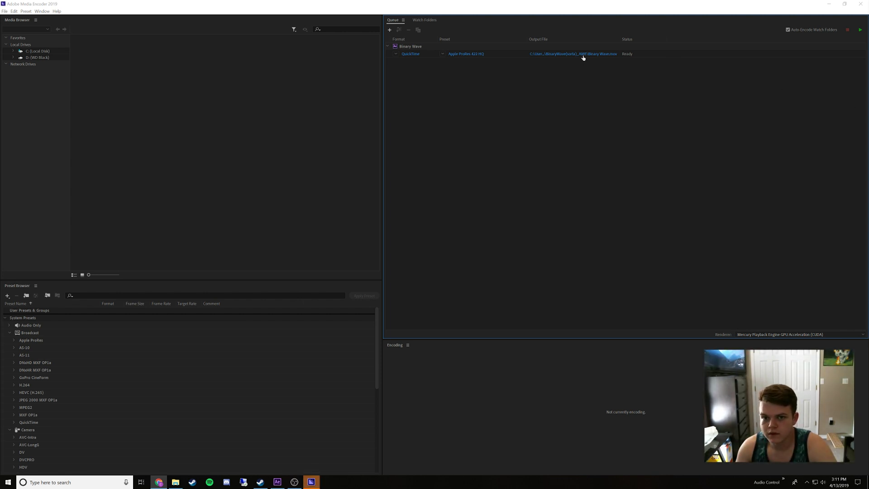
click(396, 53)
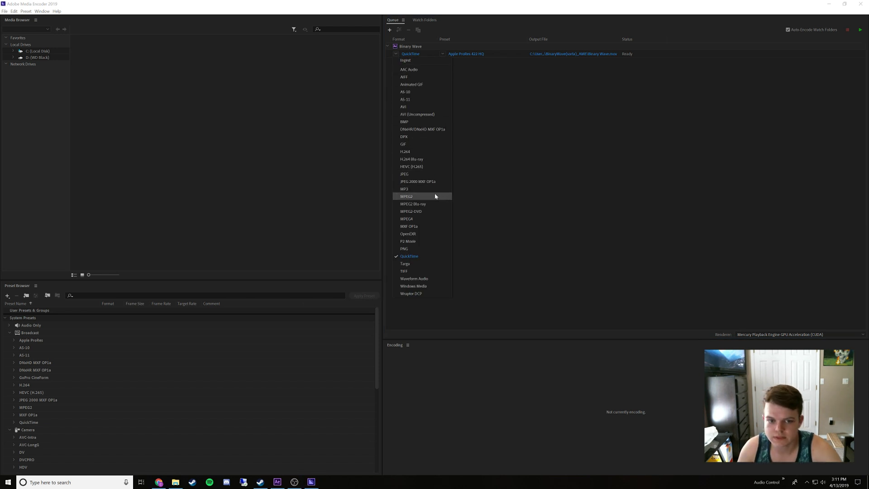
click(415, 154)
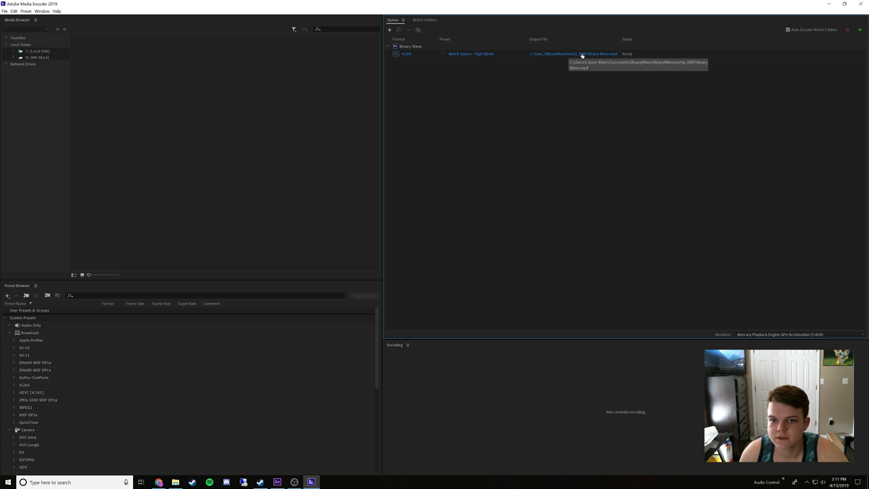
click(860, 30)
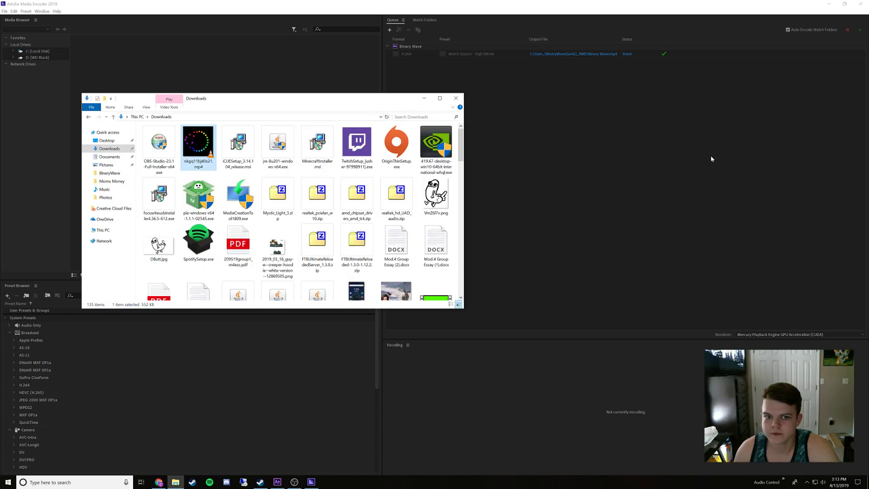
In File Explorer, open the BinaryWave folder inside Documents to locate the encoded video
click(110, 156)
scroll(225, 248, down, 3)
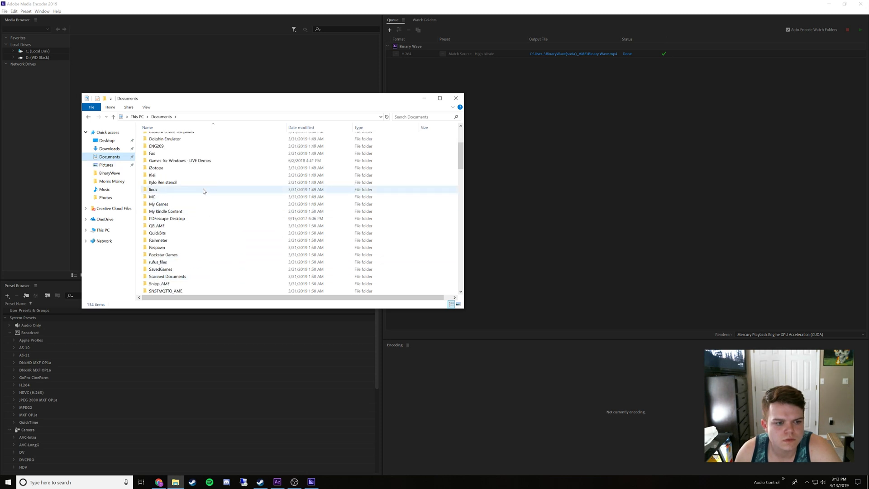
scroll(202, 249, down, 1)
scroll(202, 248, up, 4)
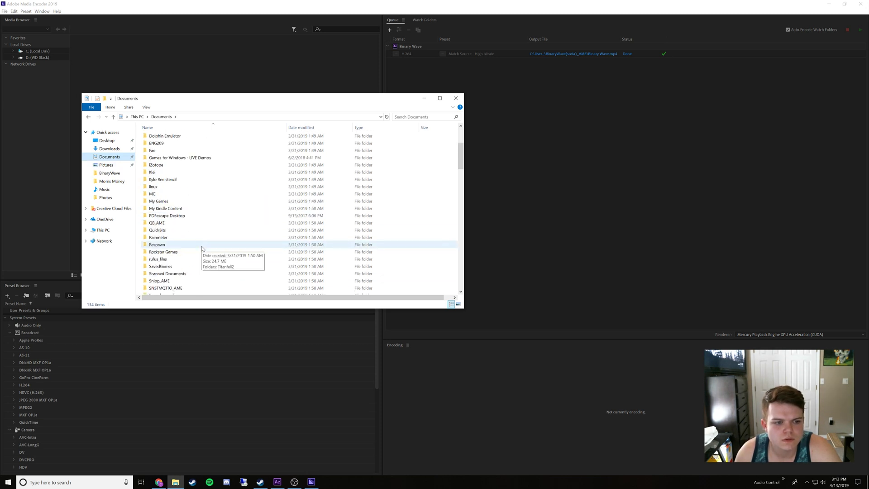
scroll(199, 242, up, 1)
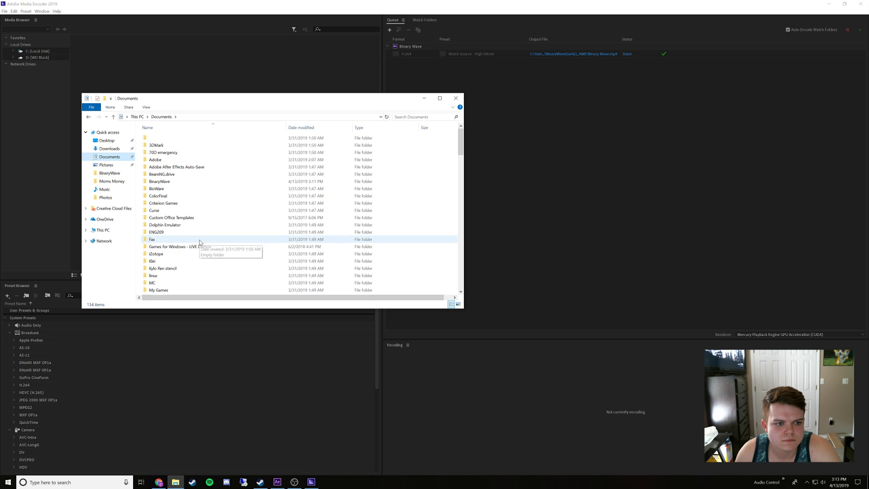
double_click(194, 181)
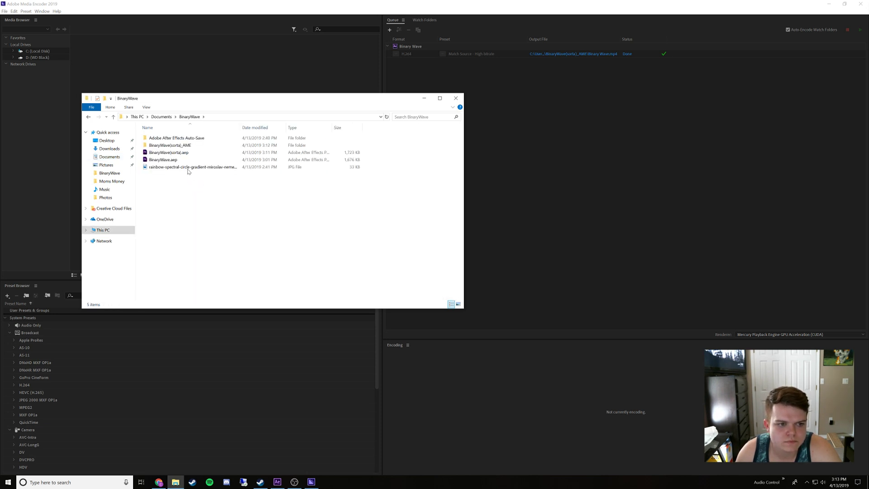
Open the BinaryWave(sorta)_AME folder containing the encoded video, and close Adobe Media Encoder and After Effects
double_click(182, 146)
drag(161, 145, 475, 316)
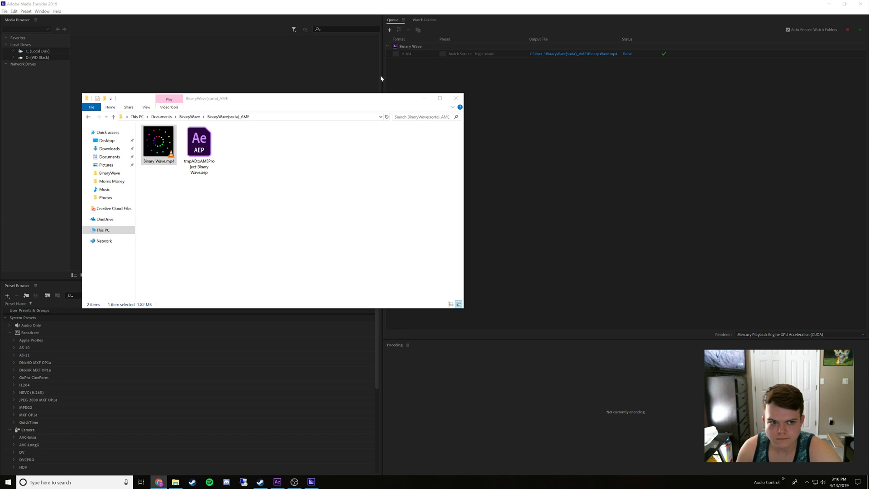
click(860, 4)
click(641, 3)
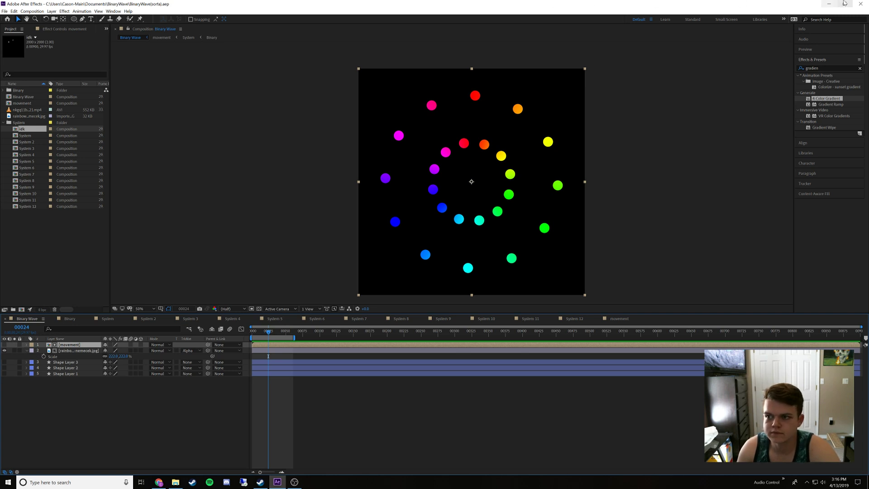
click(861, 4)
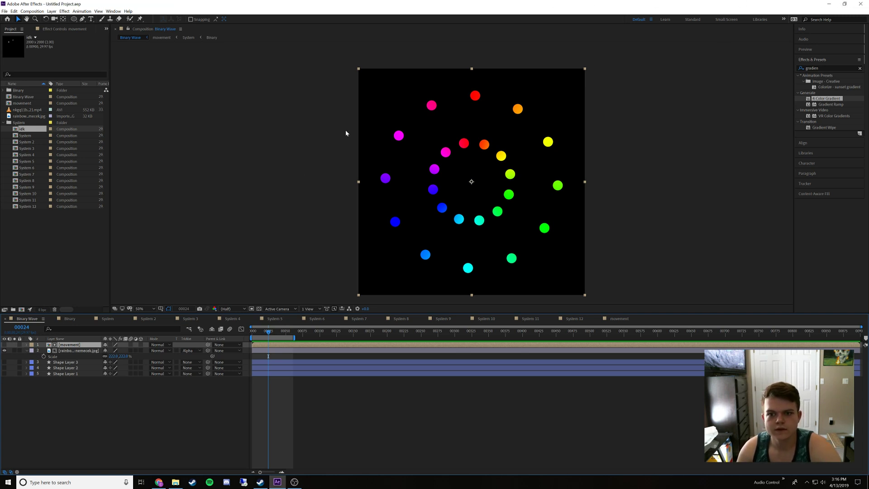
click(861, 4)
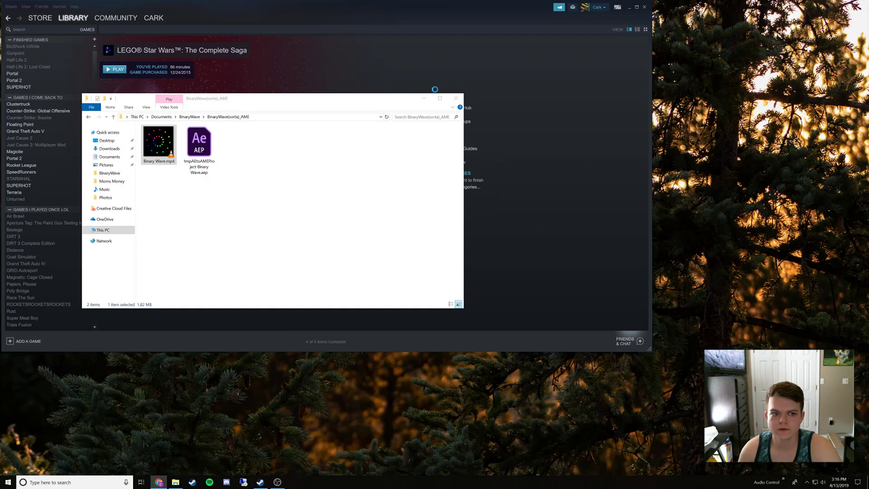
Play Binary Wave.mp4 from the folder in VLC media player and rewind it to the beginning
click(141, 152)
double_click(151, 151)
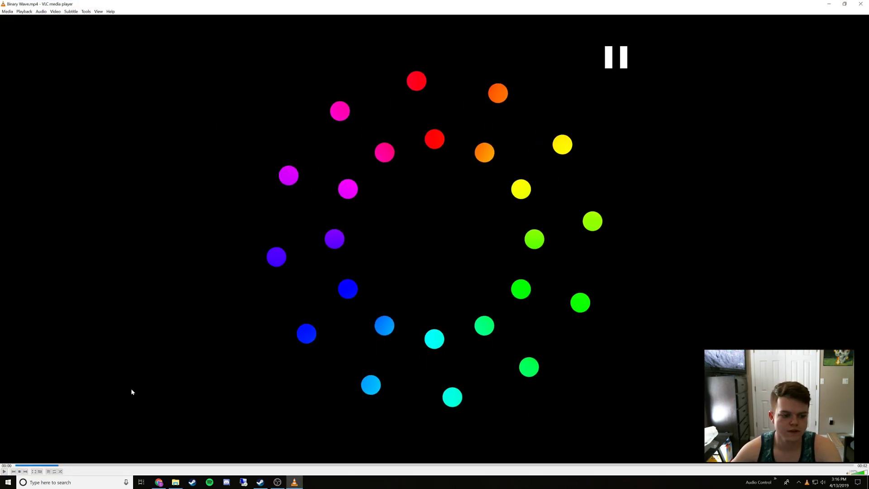
click(16, 465)
Examine VLC's interface preferences for options that control how the video plays
click(56, 11)
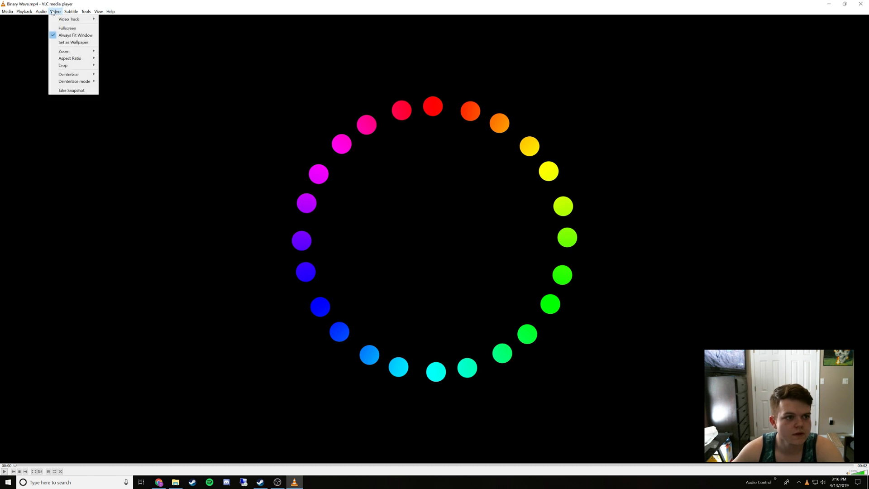
mouse_move(33, 13)
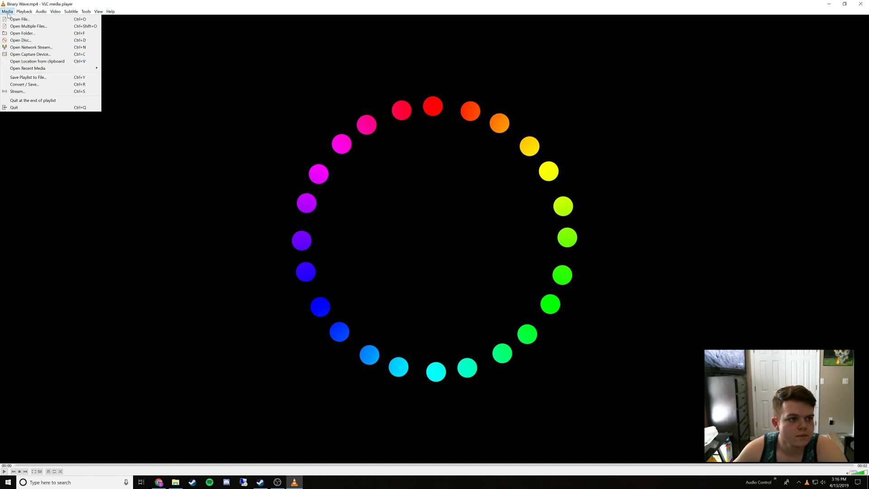
mouse_move(100, 13)
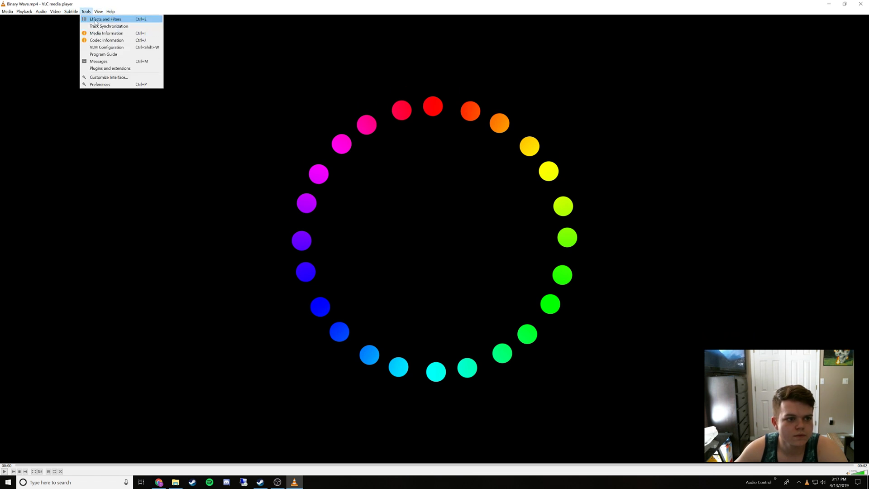
click(94, 85)
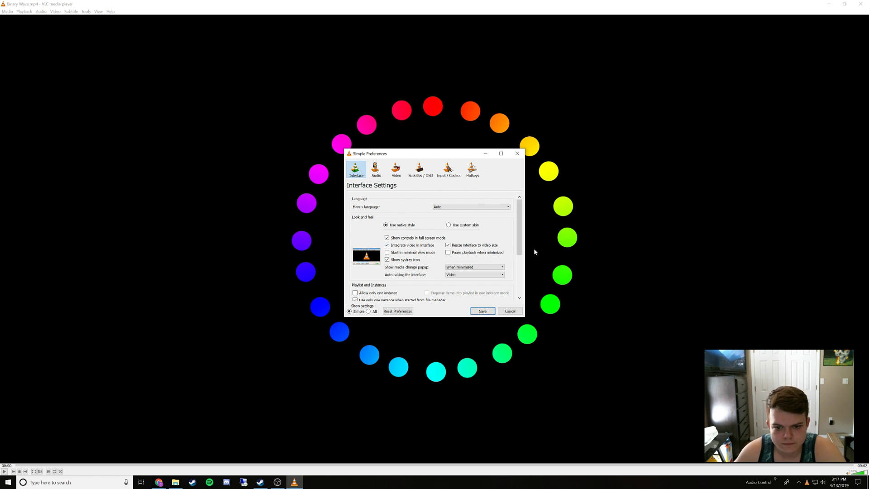
drag(522, 242, 524, 284)
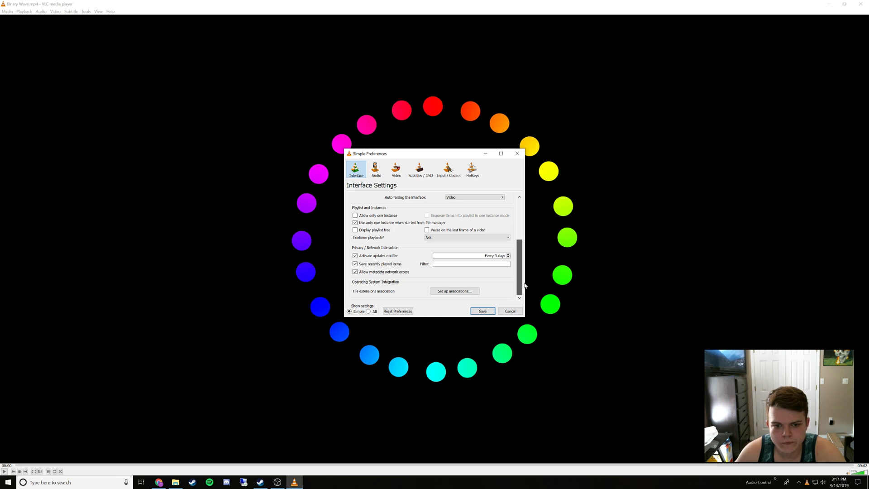
drag(525, 285, 525, 285)
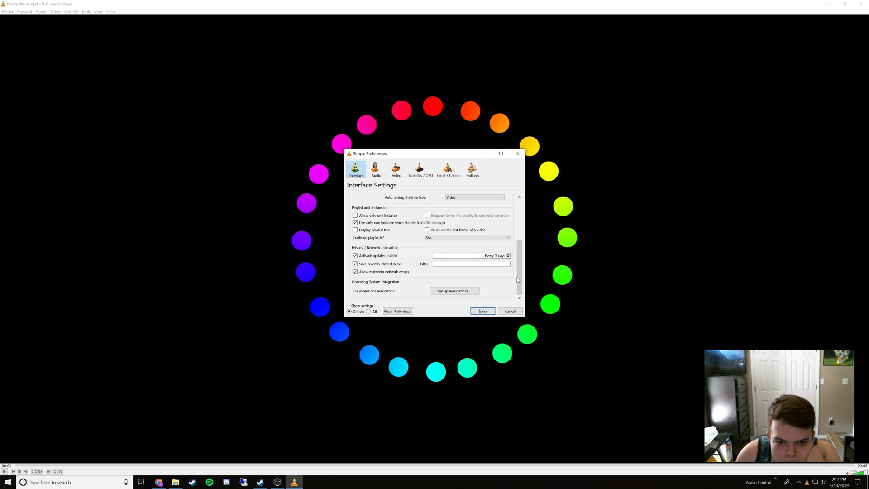
drag(518, 277, 518, 239)
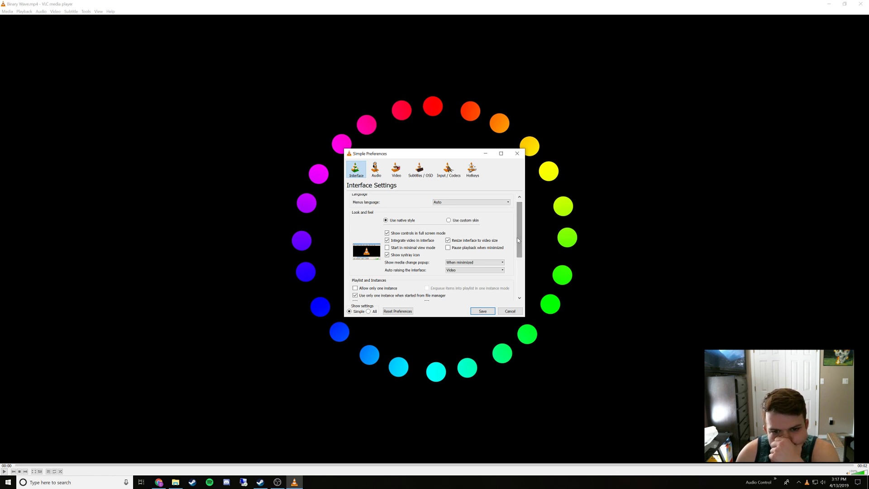
Set the media change popup to Never, look over the video settings, and save the preferences
click(494, 262)
click(491, 267)
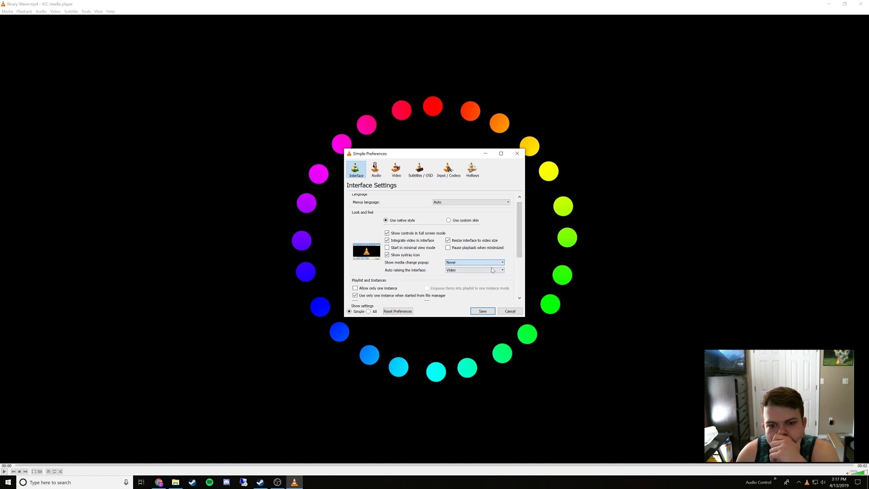
click(454, 264)
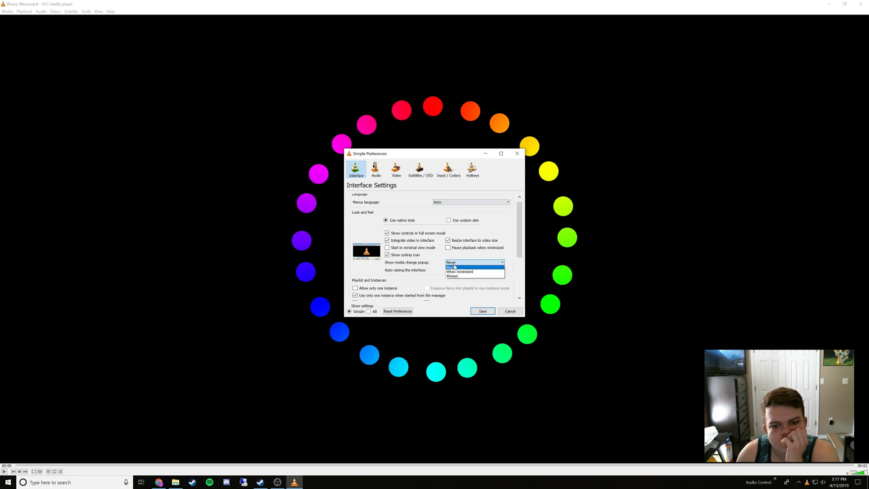
click(457, 260)
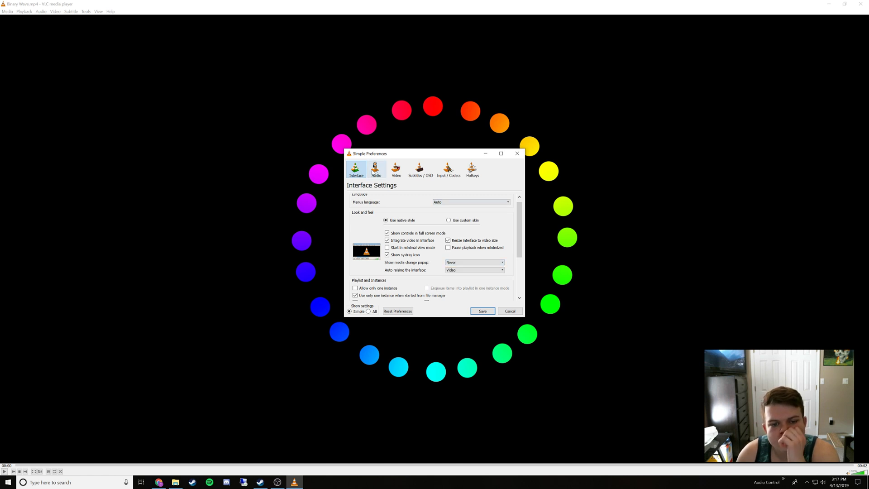
click(399, 174)
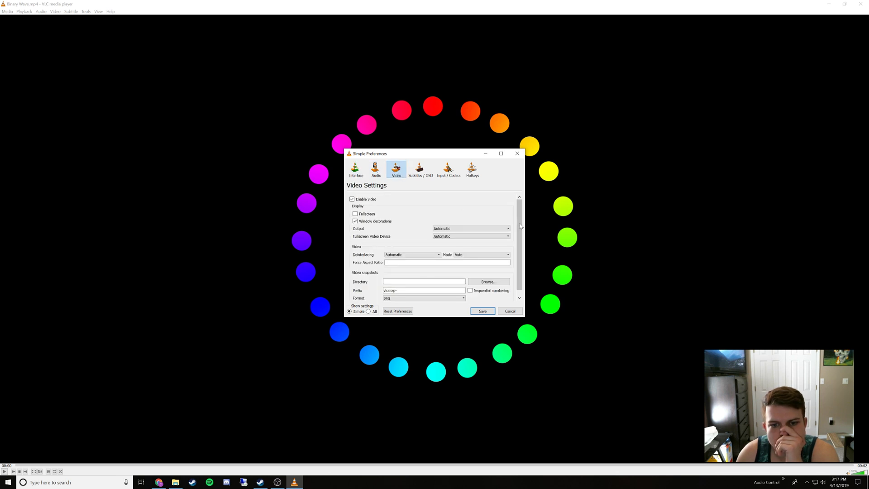
scroll(520, 225, down, 1)
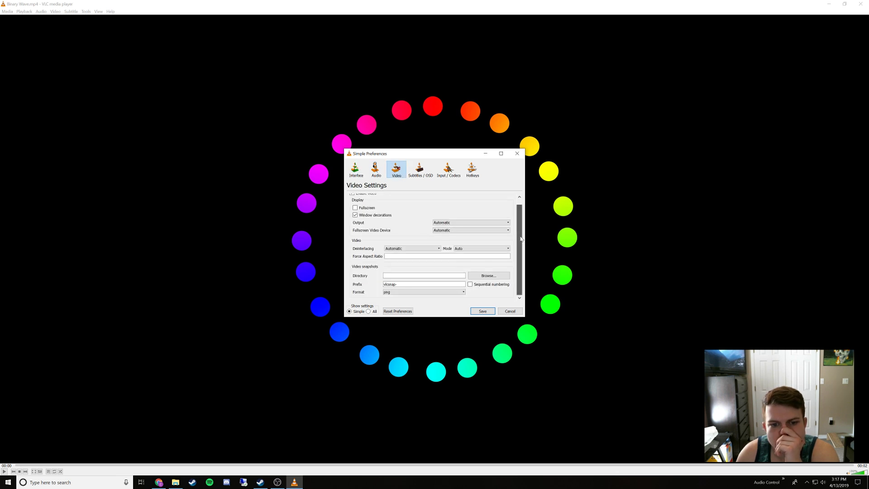
click(491, 310)
Allow VLC media player to communicate on private networks through Windows Defender Firewall
click(24, 11)
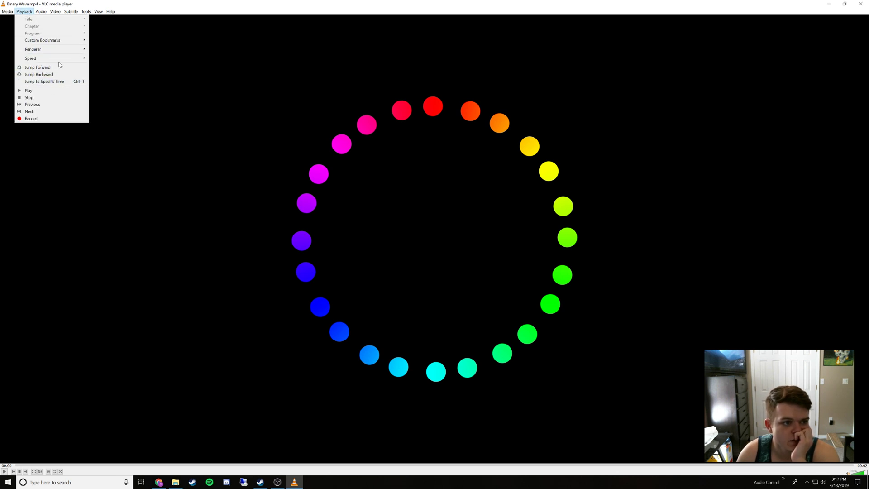
mouse_move(63, 49)
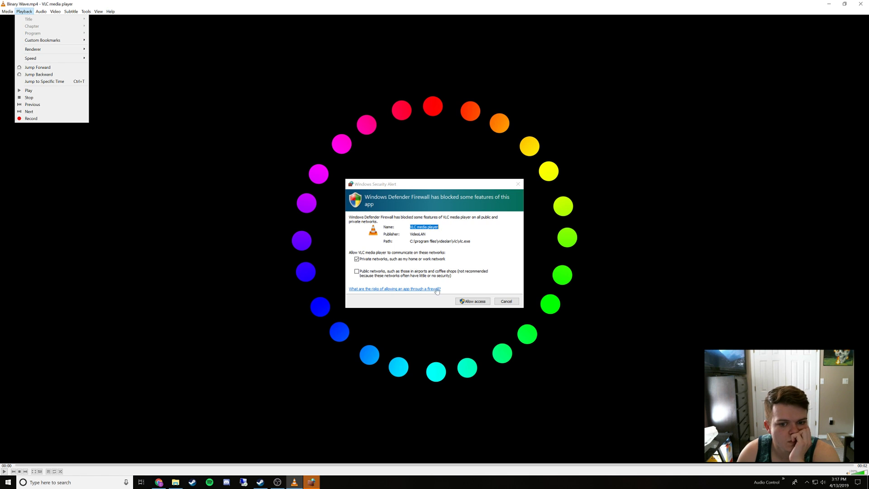
click(488, 302)
click(487, 301)
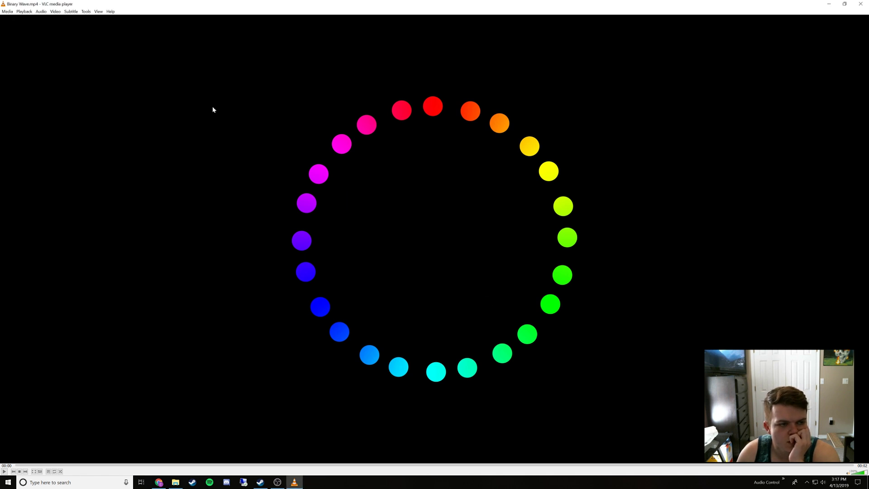
click(24, 11)
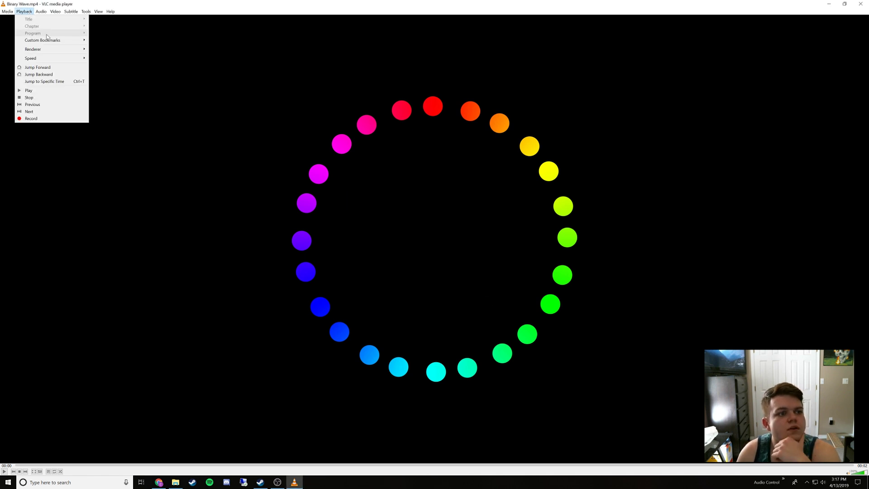
mouse_move(50, 14)
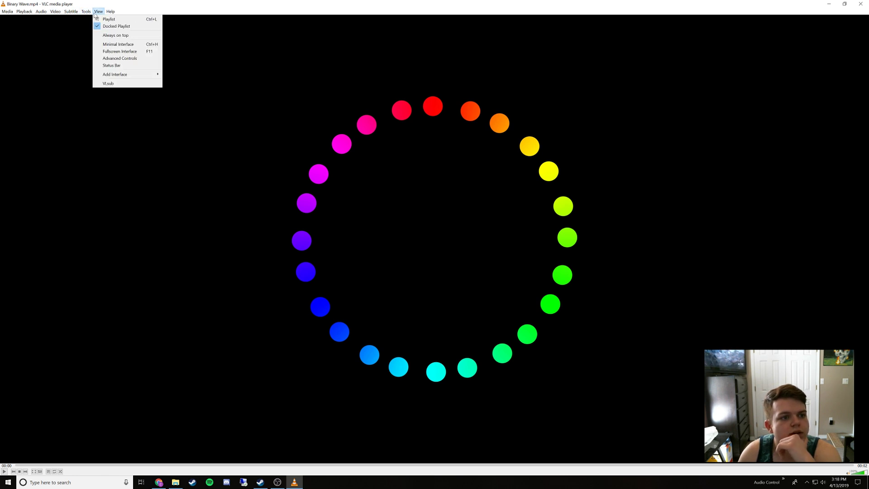
mouse_move(114, 13)
mouse_move(24, 11)
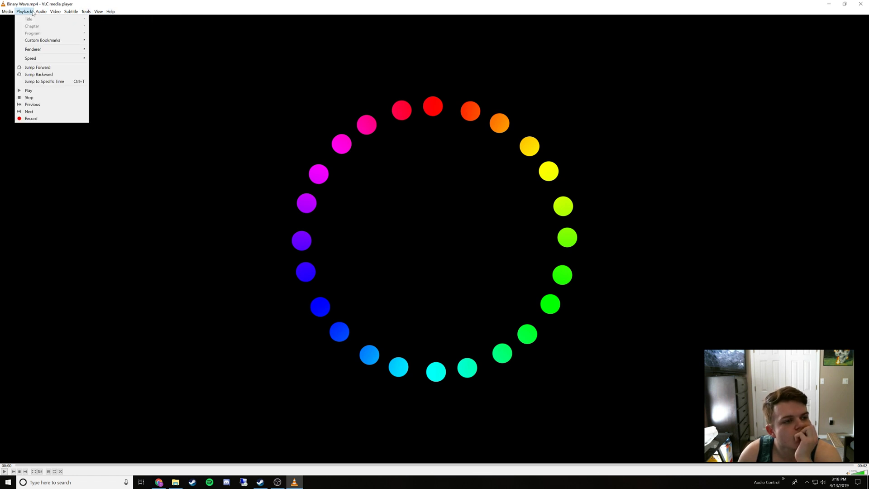
mouse_move(43, 58)
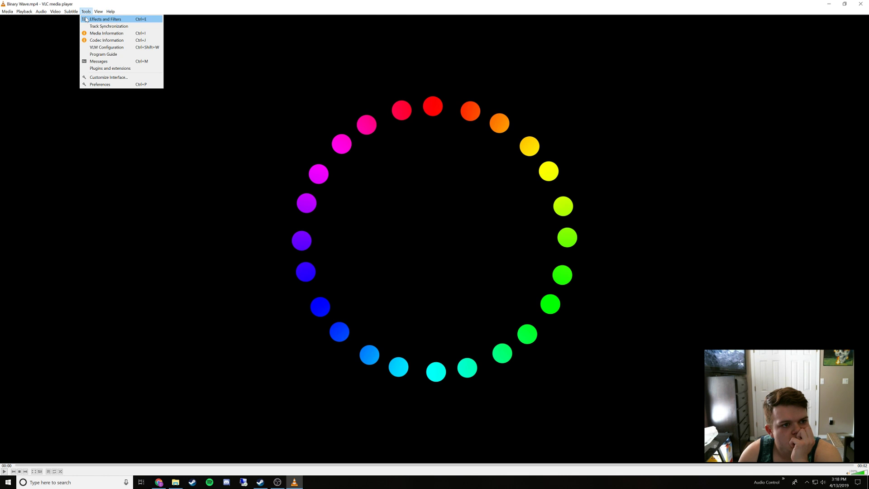
Look through VLC's interface, audio, video and subtitle preferences, and close them without saving
click(99, 85)
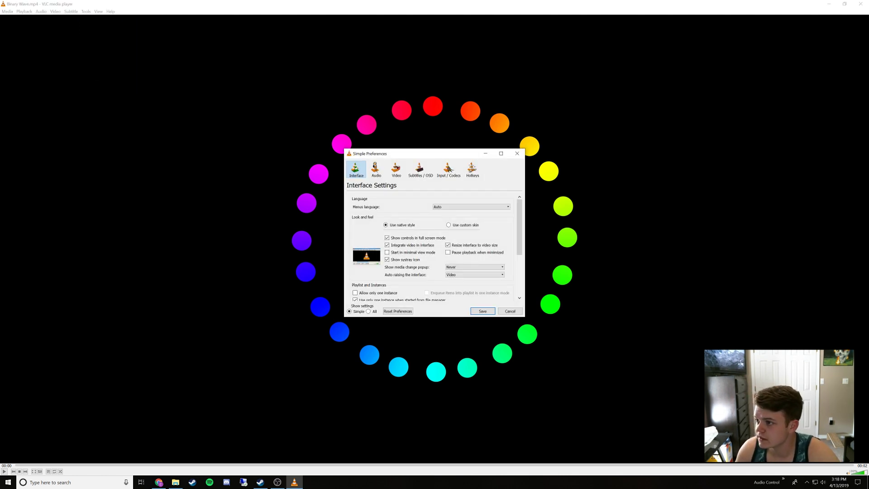
key(alt+Tab)
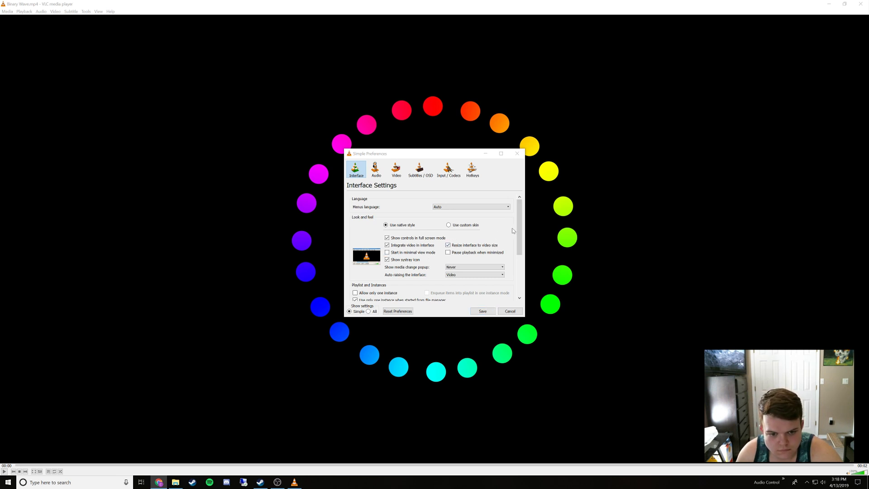
mouse_move(517, 232)
mouse_down()
mouse_move(517, 273)
mouse_move(515, 226)
mouse_up()
click(376, 170)
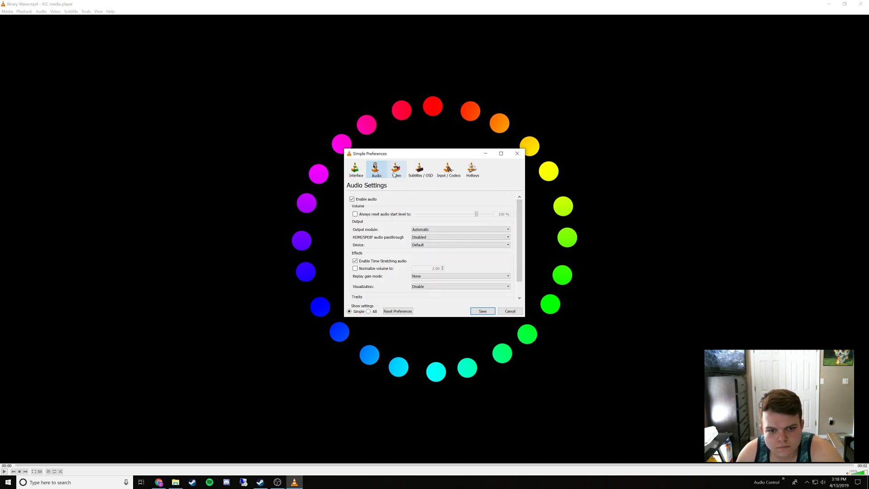
click(394, 173)
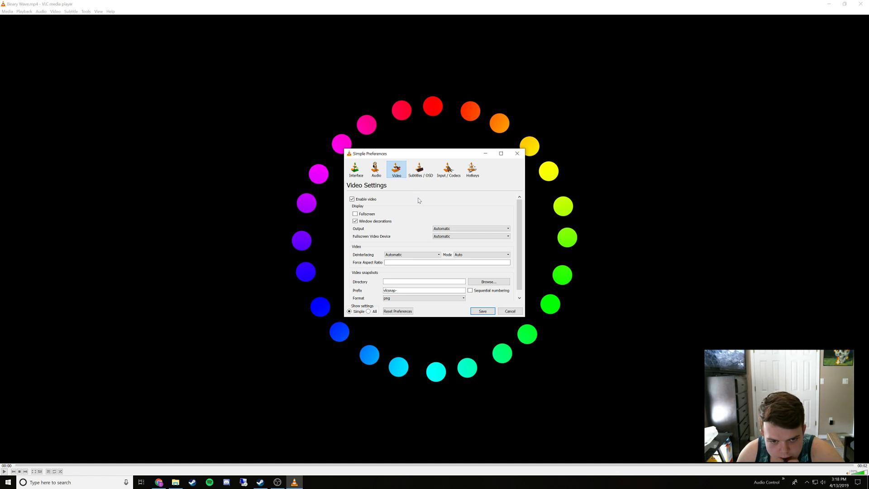
click(421, 175)
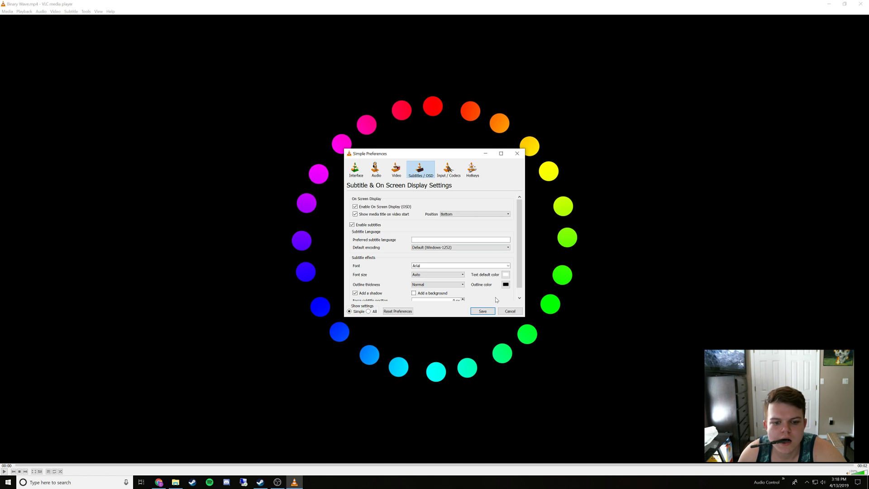
click(510, 311)
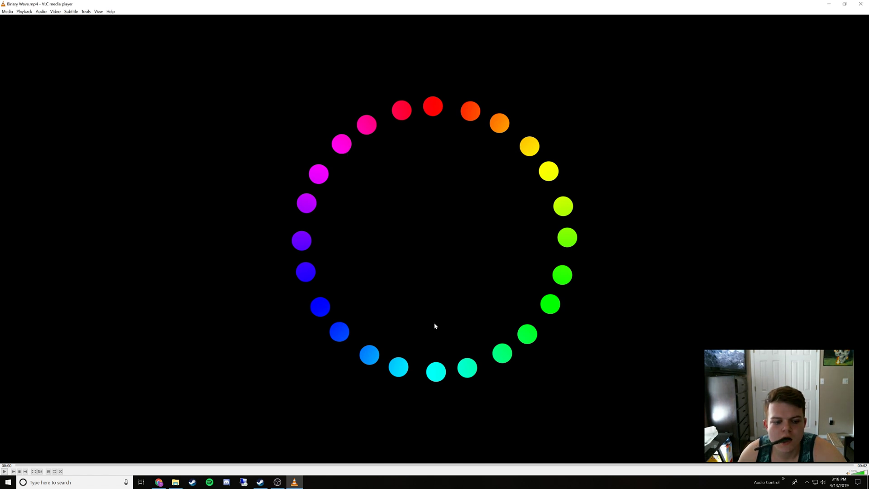
Look through the media, video and tool options, and view the Adjustments and Effects settings without changing them
click(7, 12)
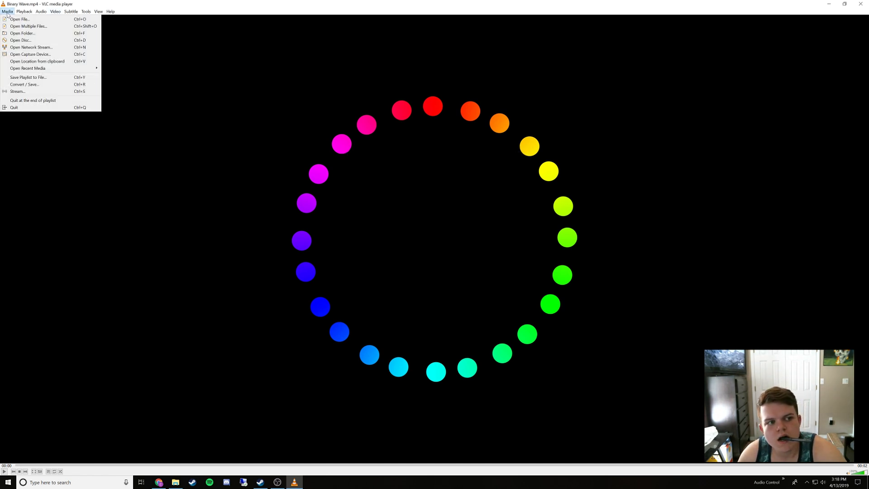
mouse_move(16, 14)
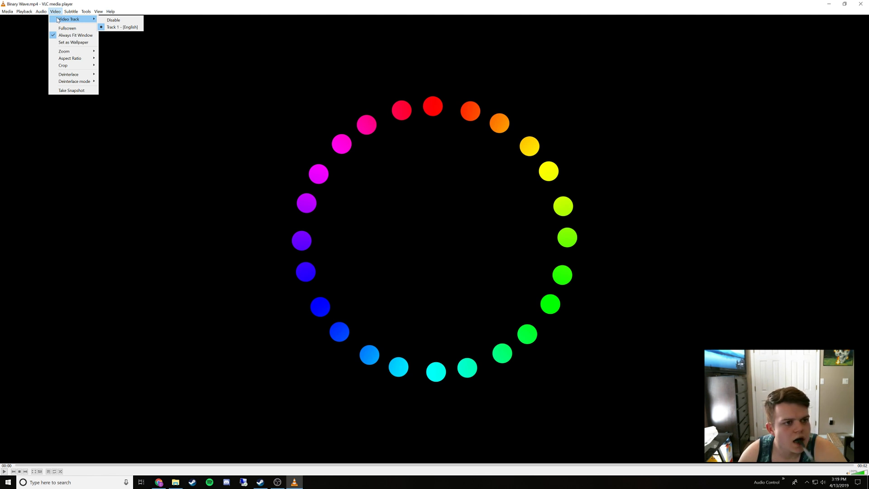
mouse_move(79, 69)
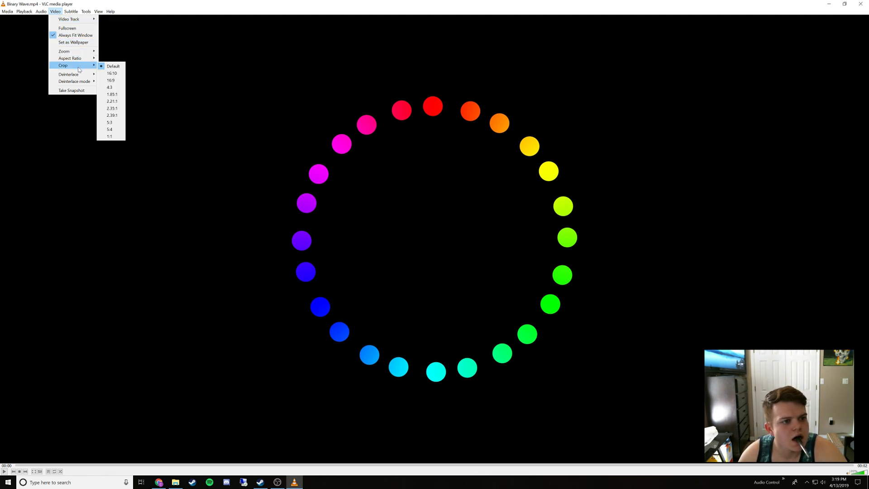
mouse_move(86, 14)
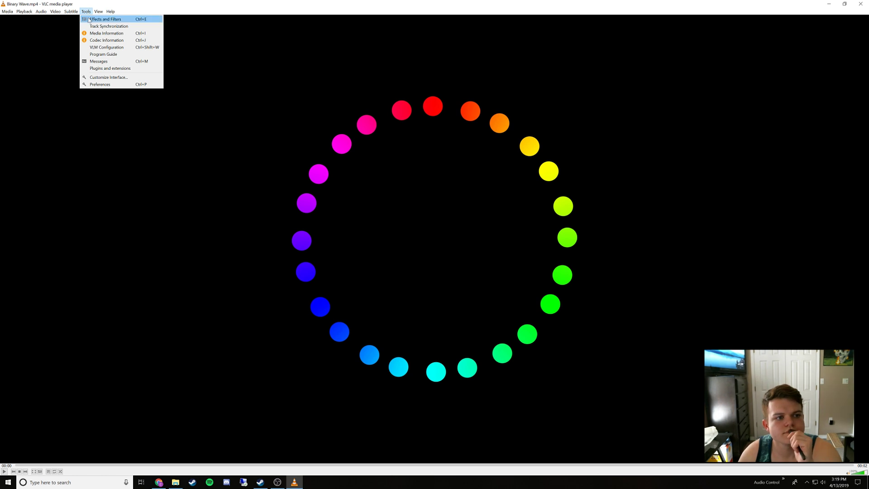
click(90, 20)
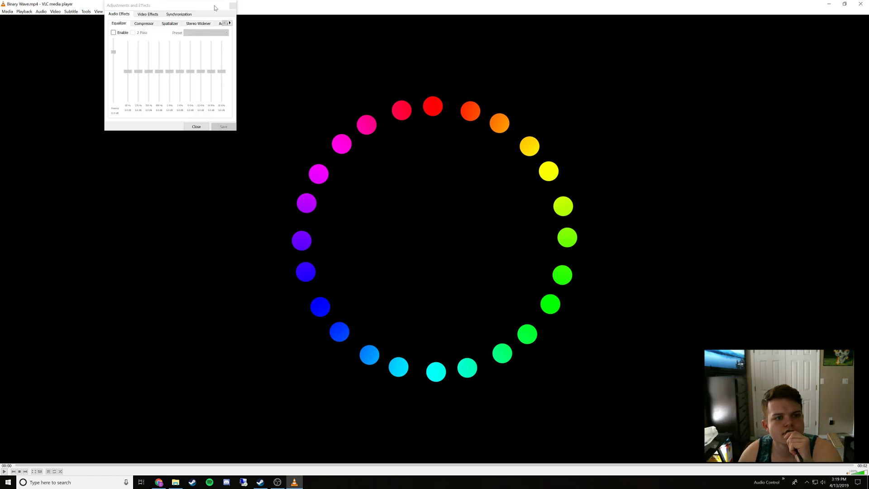
click(232, 7)
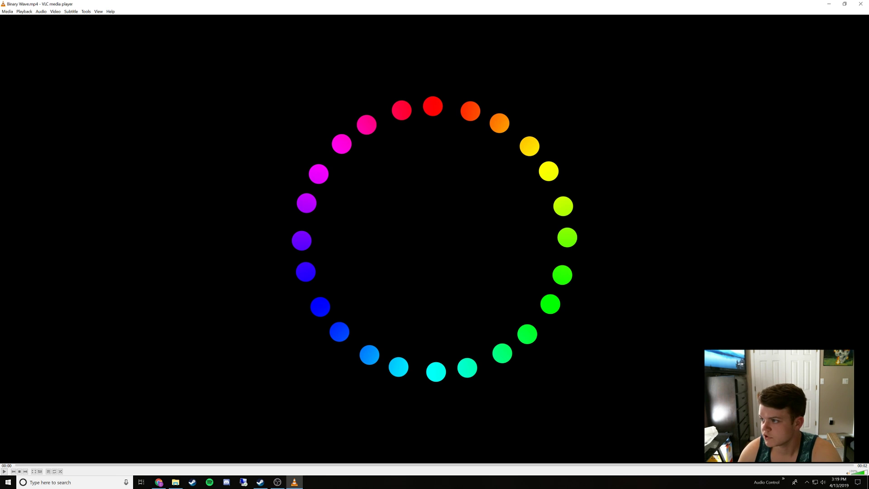
Switch to the browser, watch the Binary Wave GIF on Gfycat in full screen, and close its page
key(alt+Tab)
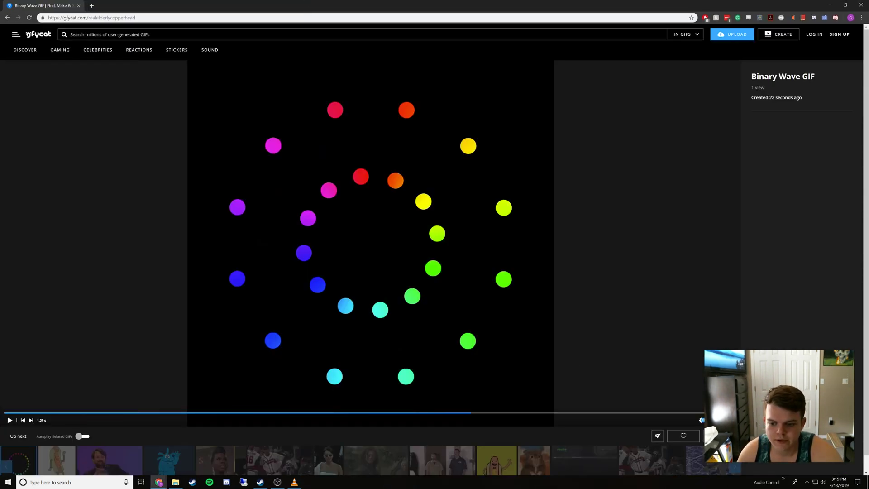
click(730, 420)
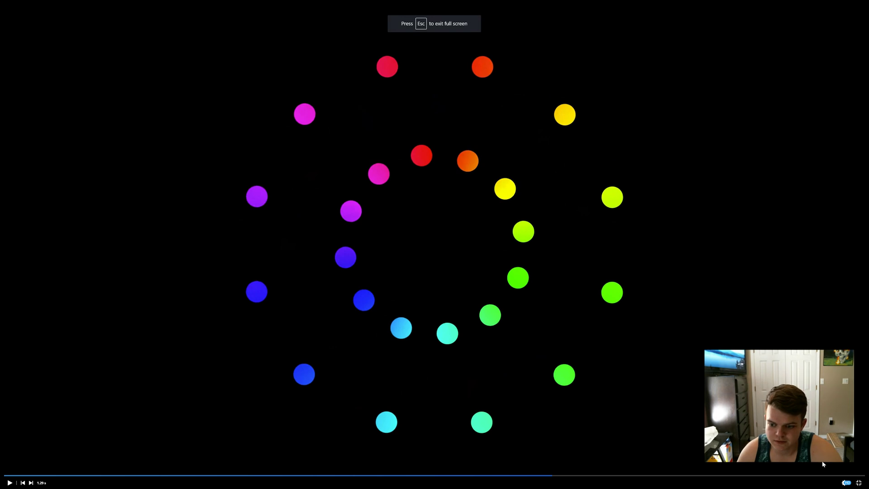
click(858, 482)
click(731, 419)
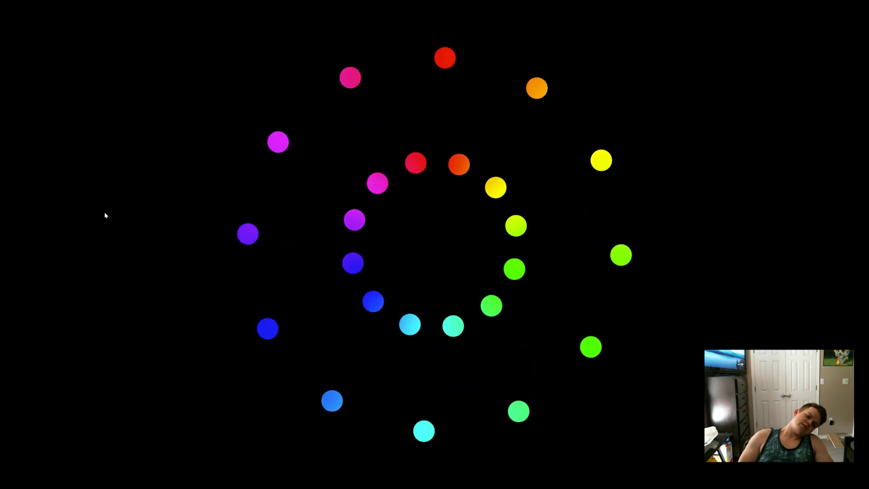
key(Escape)
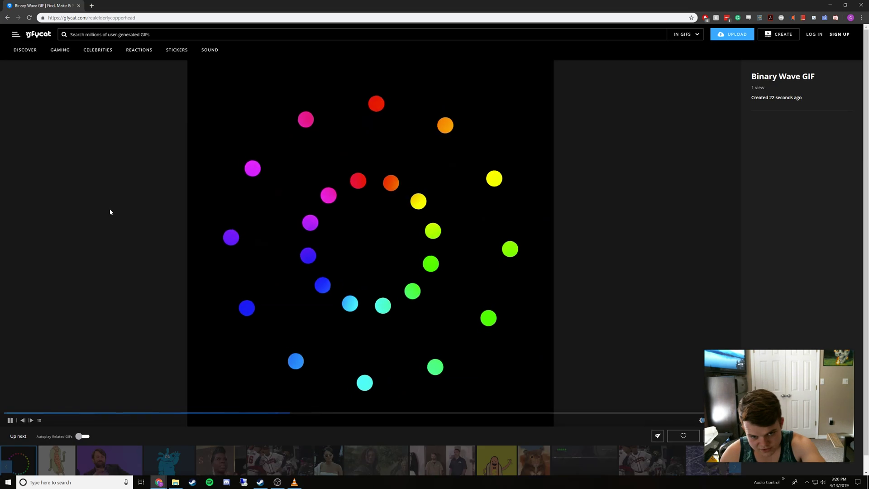
middle_click(20, 2)
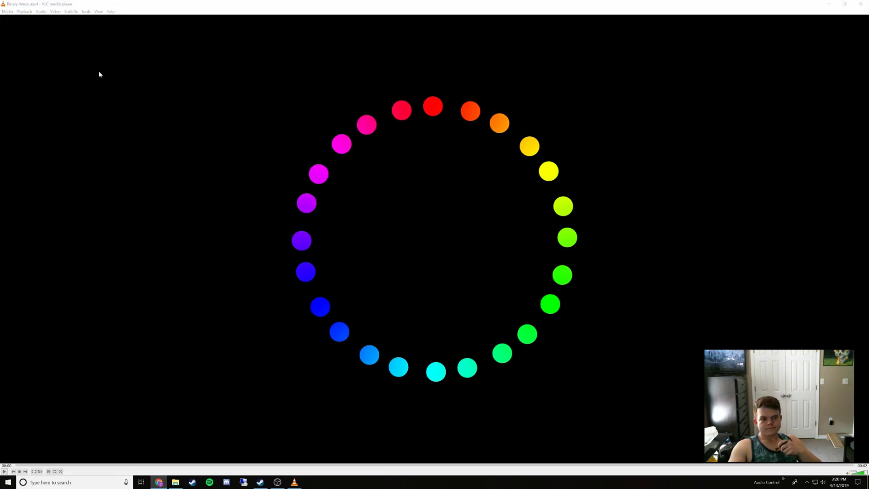
Examine the playback options and the available renderers for Binary Wave.mp4 in VLC media player
click(23, 13)
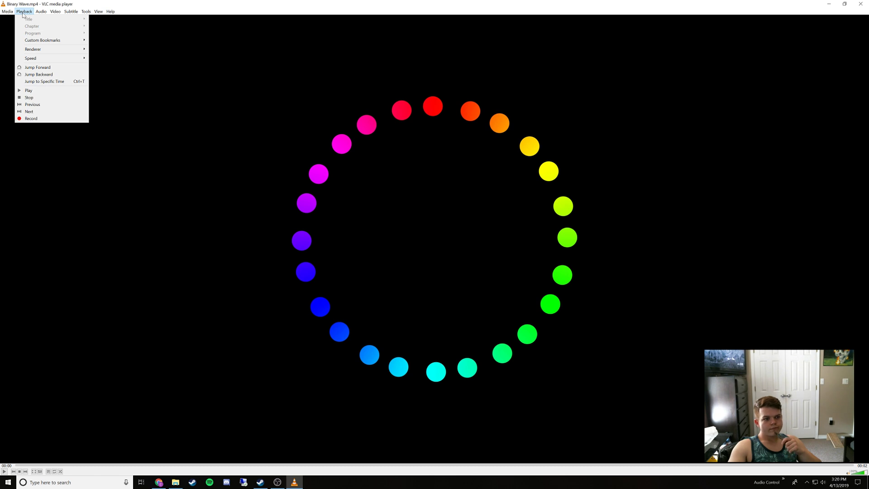
mouse_move(32, 49)
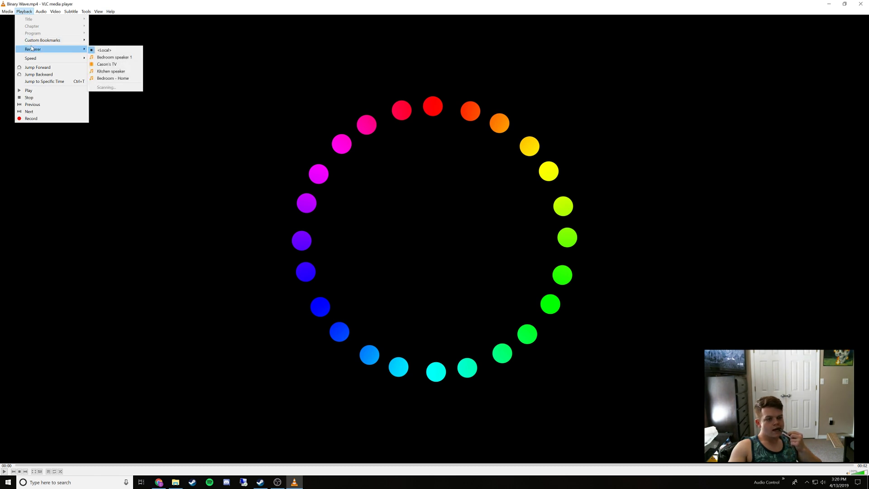
mouse_move(3, 13)
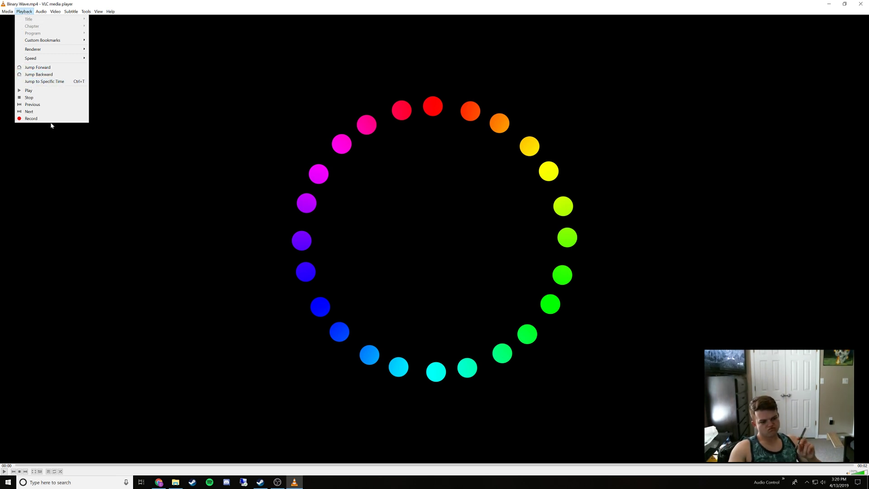
Turn on looping for Binary Wave.mp4 and start playing the video
click(56, 475)
click(54, 472)
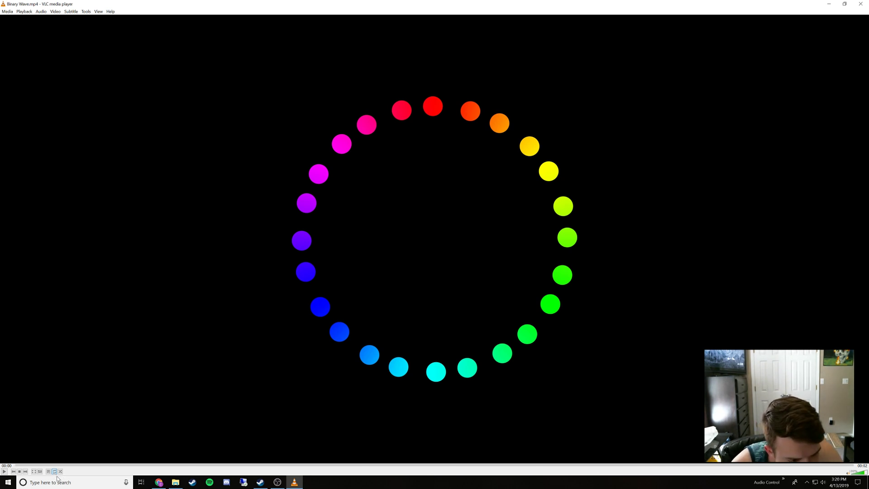
key(space)
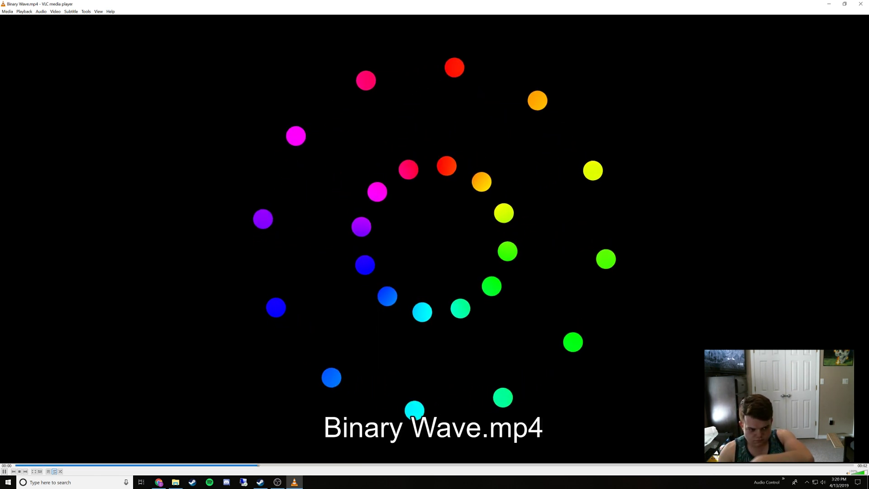
Watch the looping Binary Wave.mp4 playback and close VLC media player
click(29, 10)
click(551, 126)
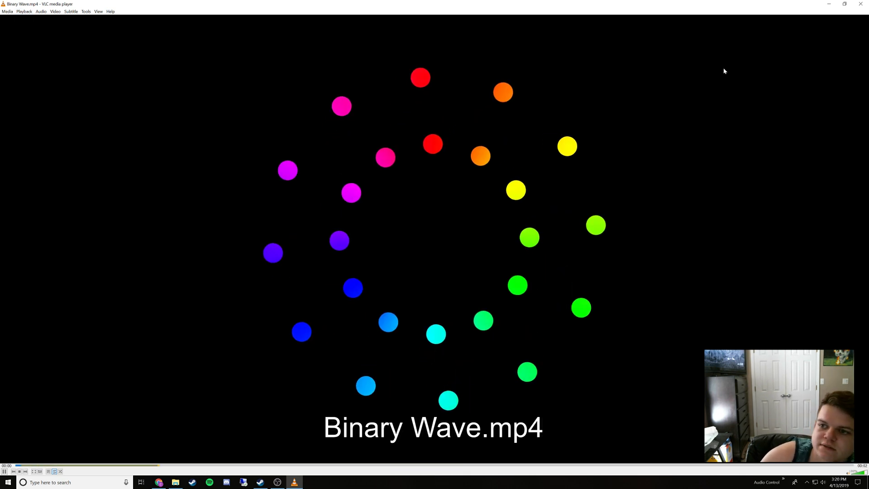
click(861, 4)
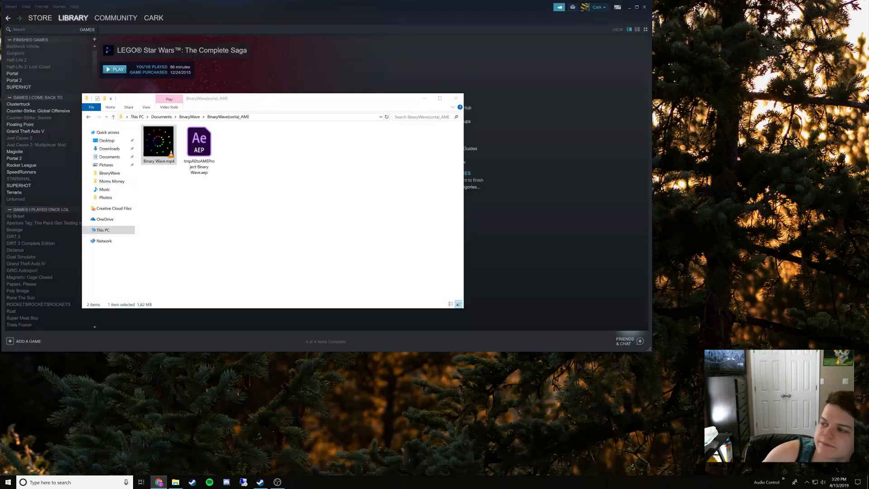